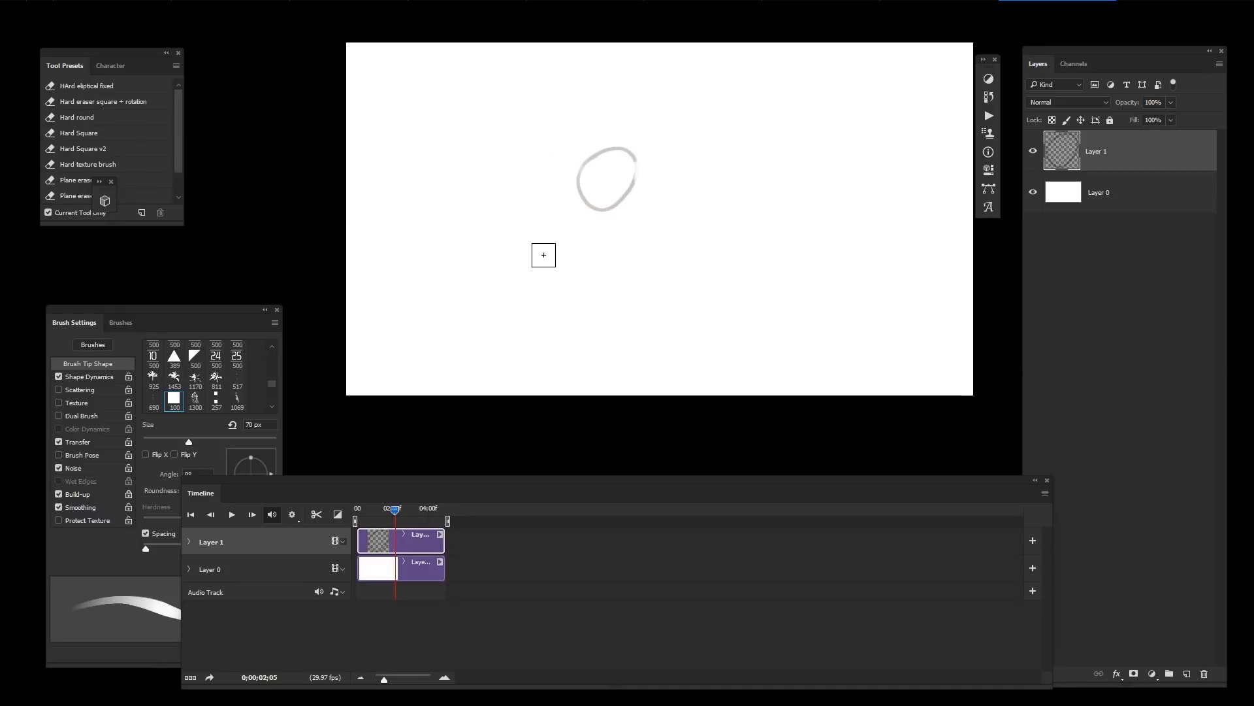
Step: Sketch vertical leg lines and a ground line with the brush on Layer 1
drag(575, 215, 581, 143)
key(b)
drag(558, 96, 535, 281)
key(ctrl+z)
mouse_move(527, 71)
mouse_down()
mouse_move(673, 313)
mouse_move(627, 291)
mouse_move(658, 289)
mouse_move(621, 233)
mouse_up()
mouse_move(606, 121)
mouse_down()
mouse_move(590, 300)
mouse_move(572, 309)
mouse_up()
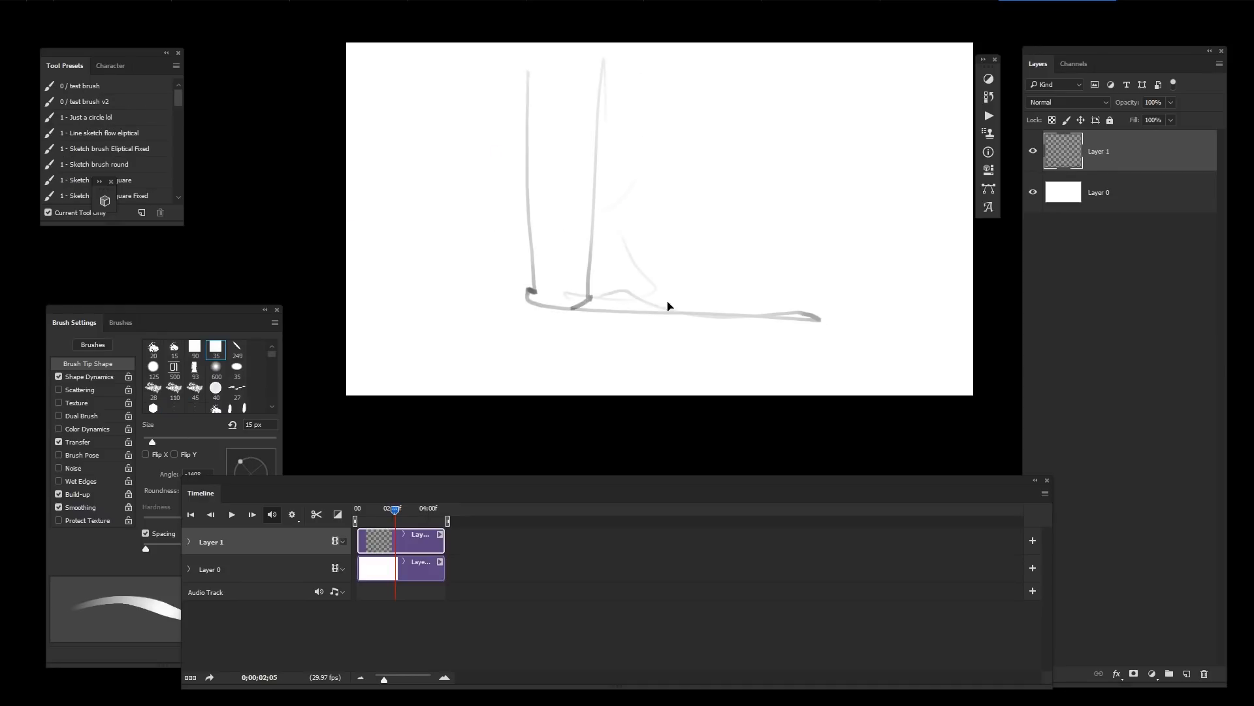
Step: Extend the sketch with more legs, floor lines and diagonal strokes of a chair shape
drag(669, 307, 769, 318)
mouse_move(703, 295)
mouse_down()
mouse_move(530, 384)
mouse_move(556, 378)
mouse_up()
drag(767, 320, 732, 299)
drag(656, 290, 553, 381)
key(ctrl+z)
drag(686, 284, 601, 390)
mouse_move(601, 390)
mouse_down()
mouse_move(673, 282)
mouse_move(909, 289)
mouse_up()
mouse_move(909, 289)
mouse_down()
mouse_move(769, 171)
mouse_move(754, 216)
mouse_up()
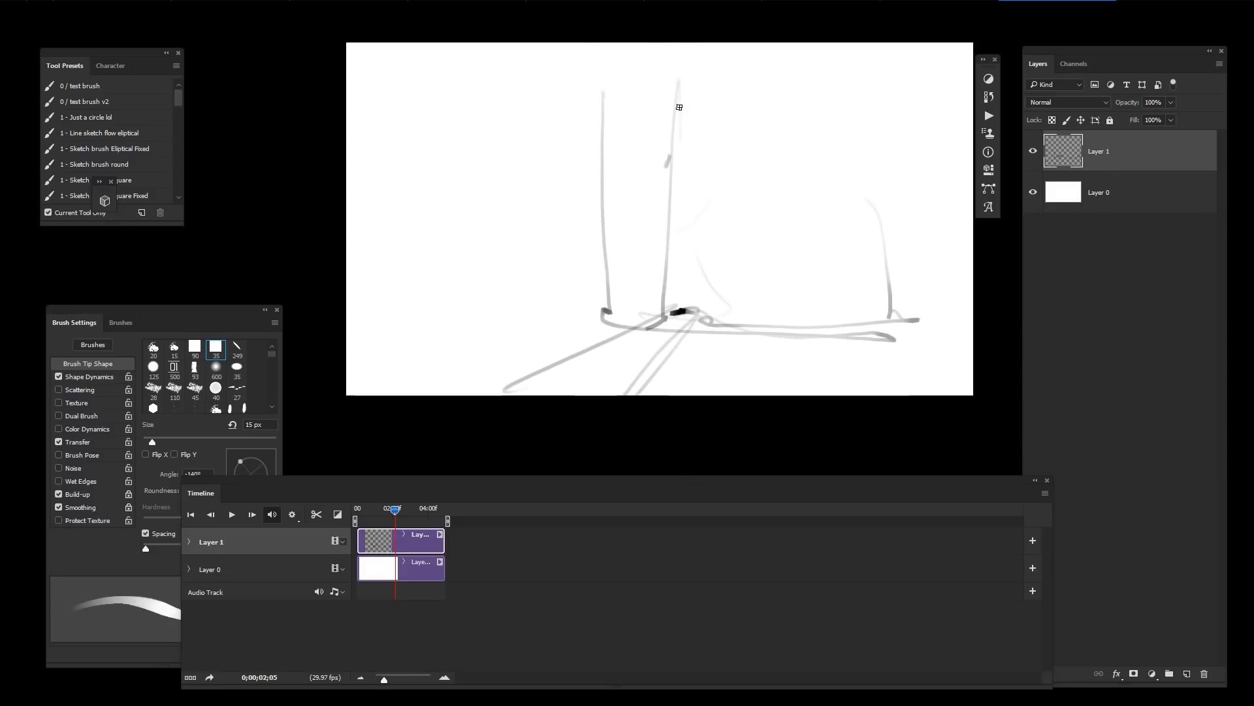
drag(665, 164, 600, 43)
drag(837, 224, 853, 189)
drag(759, 311, 745, 311)
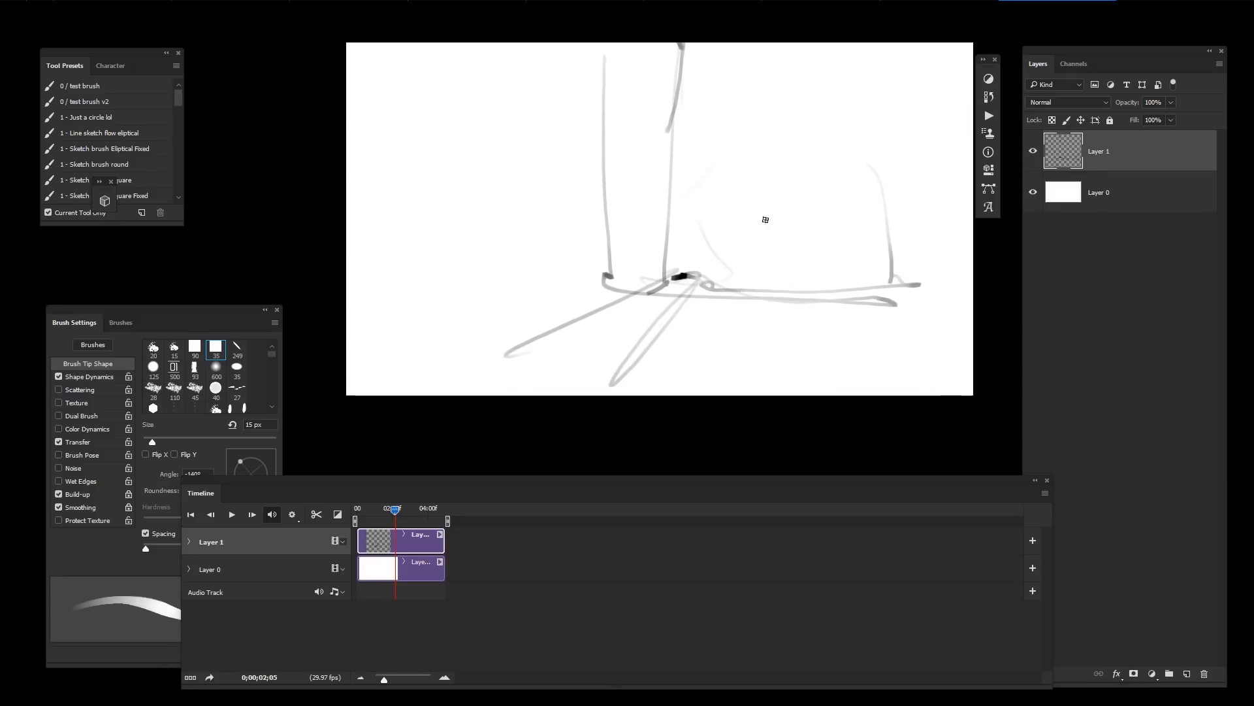
Step: Reduce the brush size to 9 px and draw a small detail mark in the middle of the sketch
key(bracketleft)
key(bracketleft)
drag(674, 211, 706, 195)
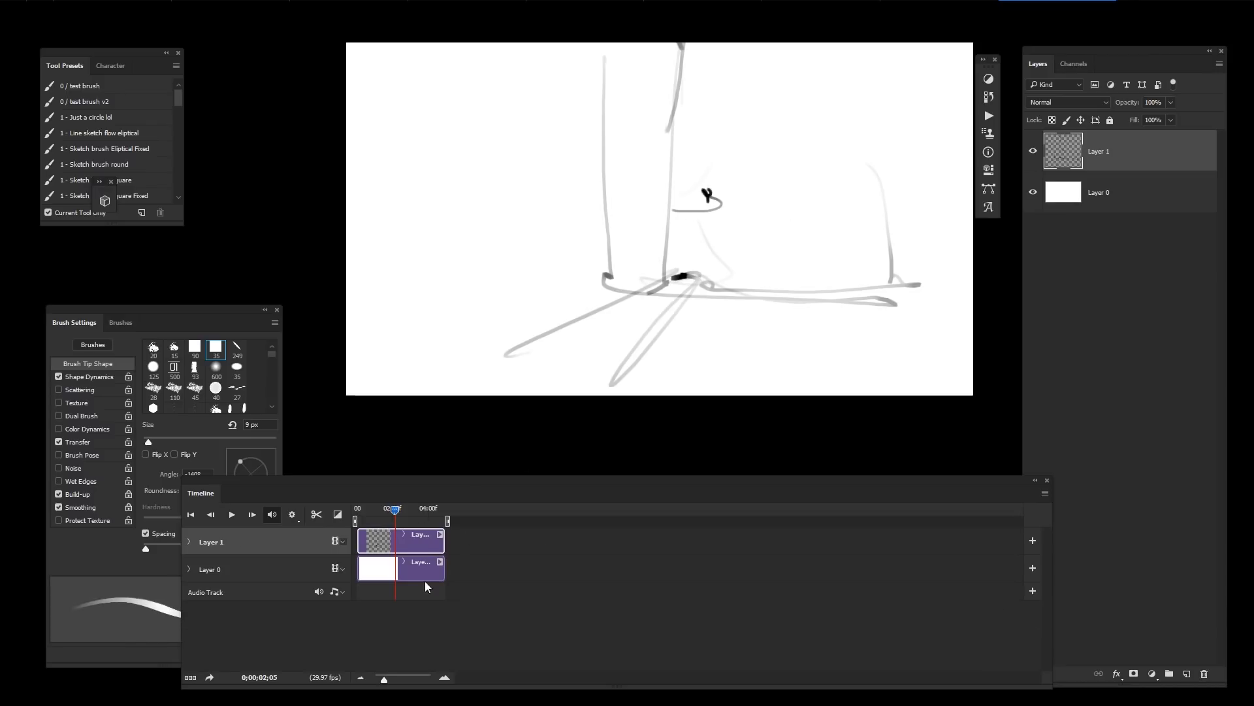
Step: Duplicate the sketch layer into a new animation frame and delete the copy
key(ctrl+j)
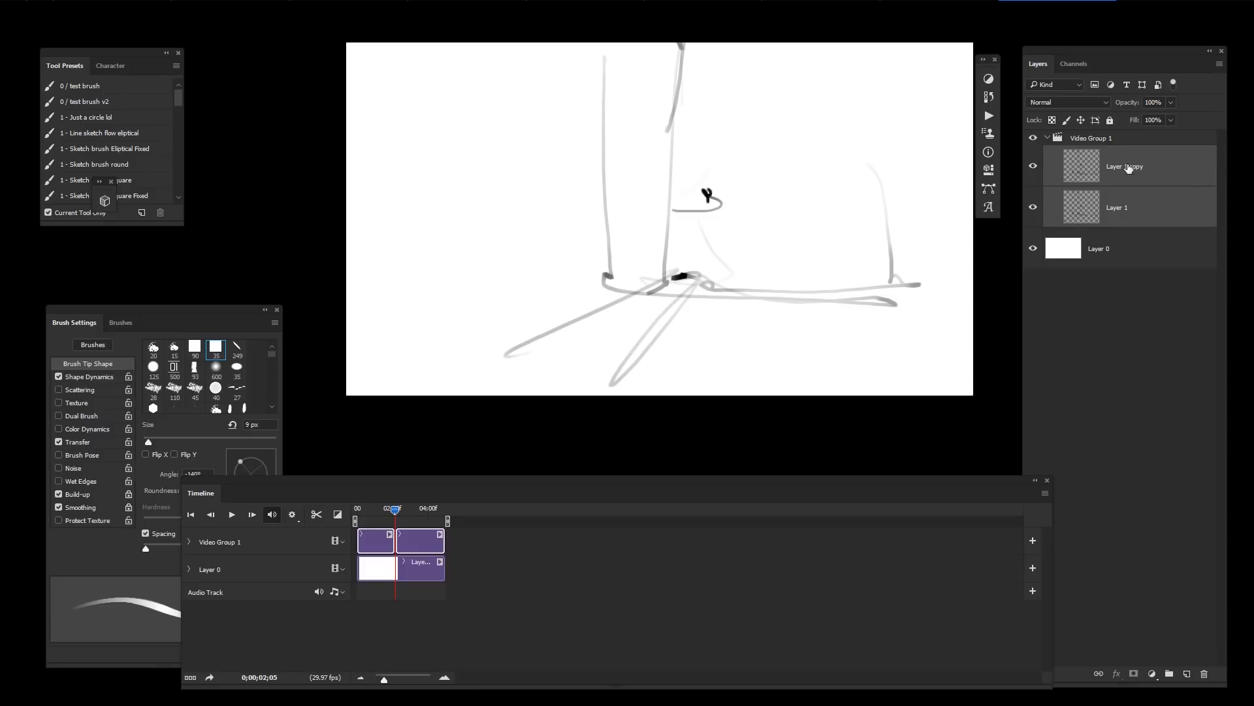
key(Delete)
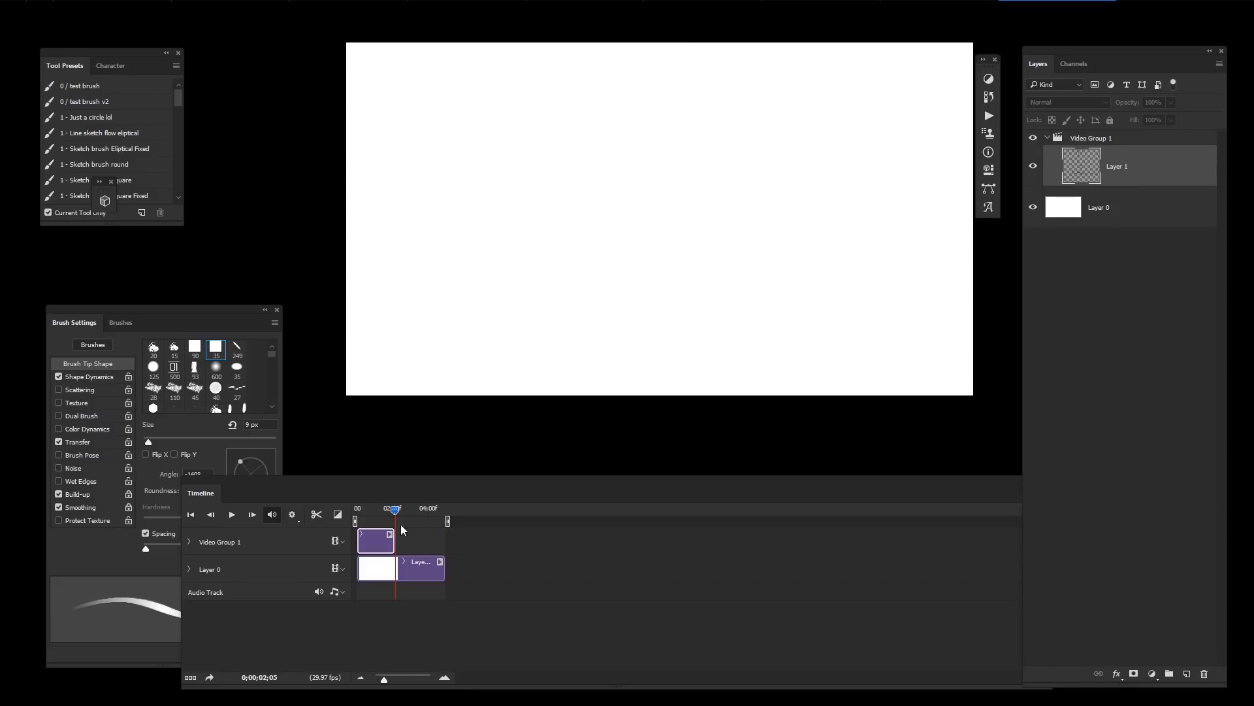
Step: Play and stop the animation preview in the timeline
key(space)
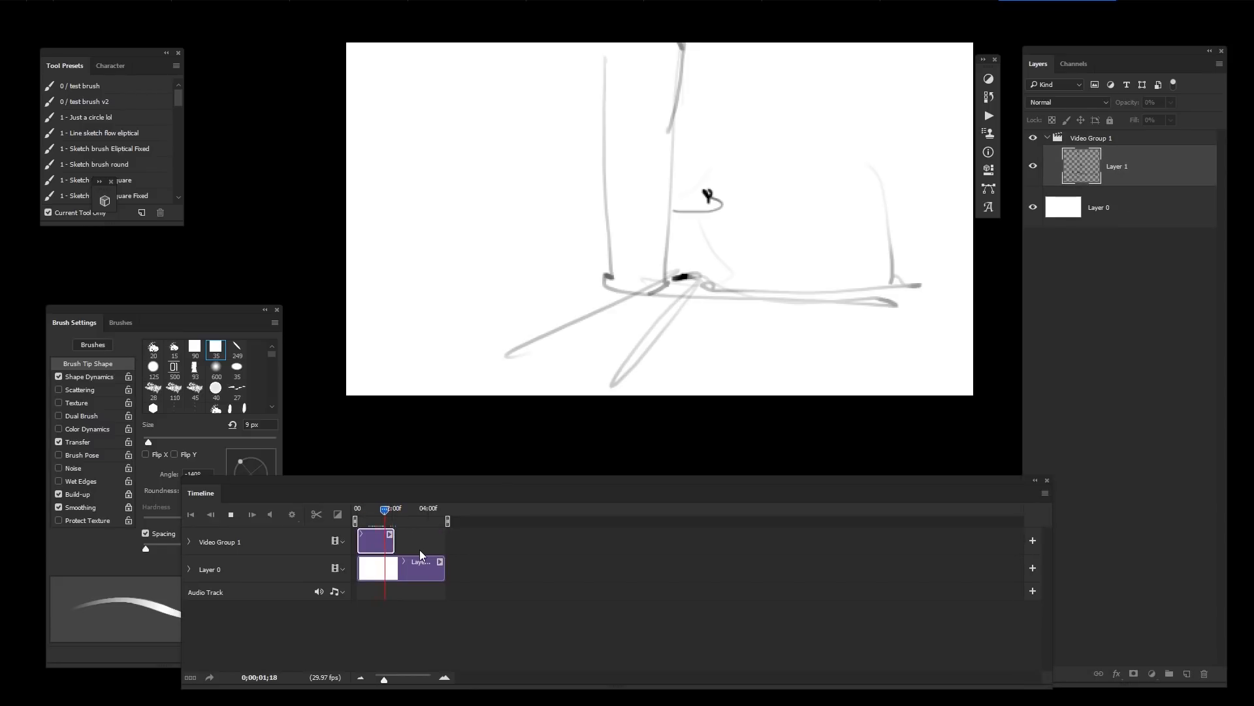
key(space)
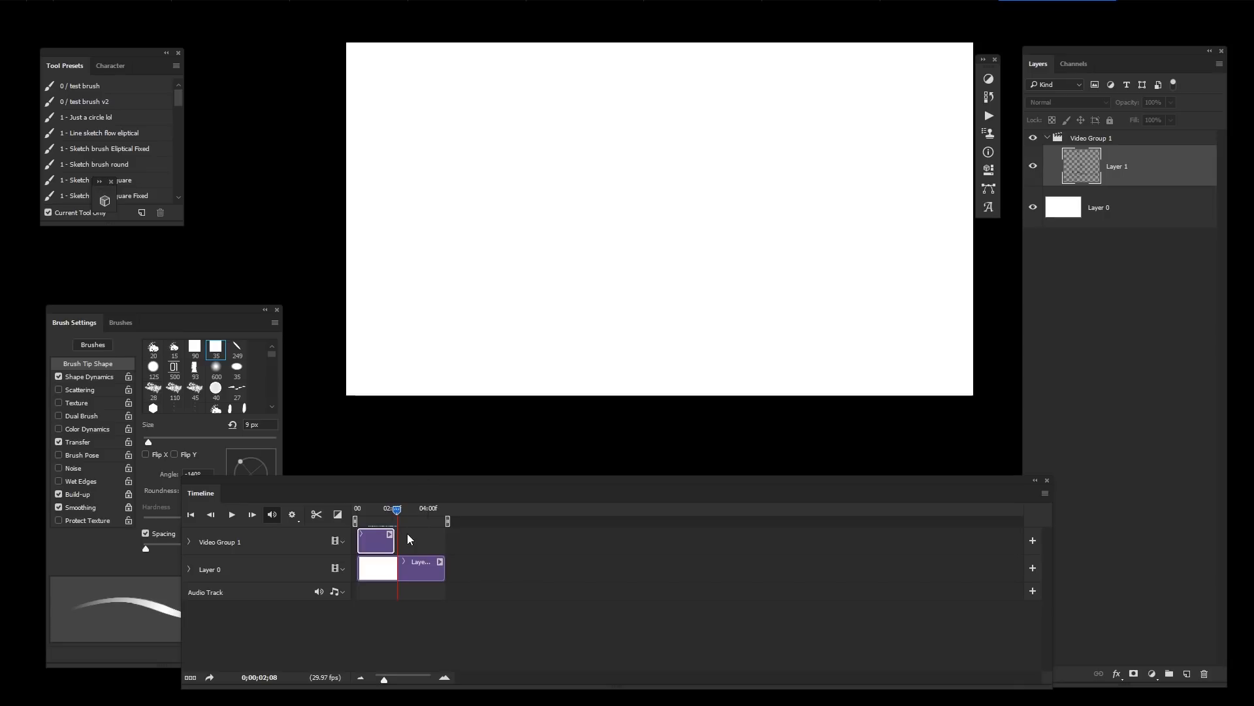
Step: Add a new blank layer frame, Layer 2, to the video group
key(ctrl+shift+alt+n)
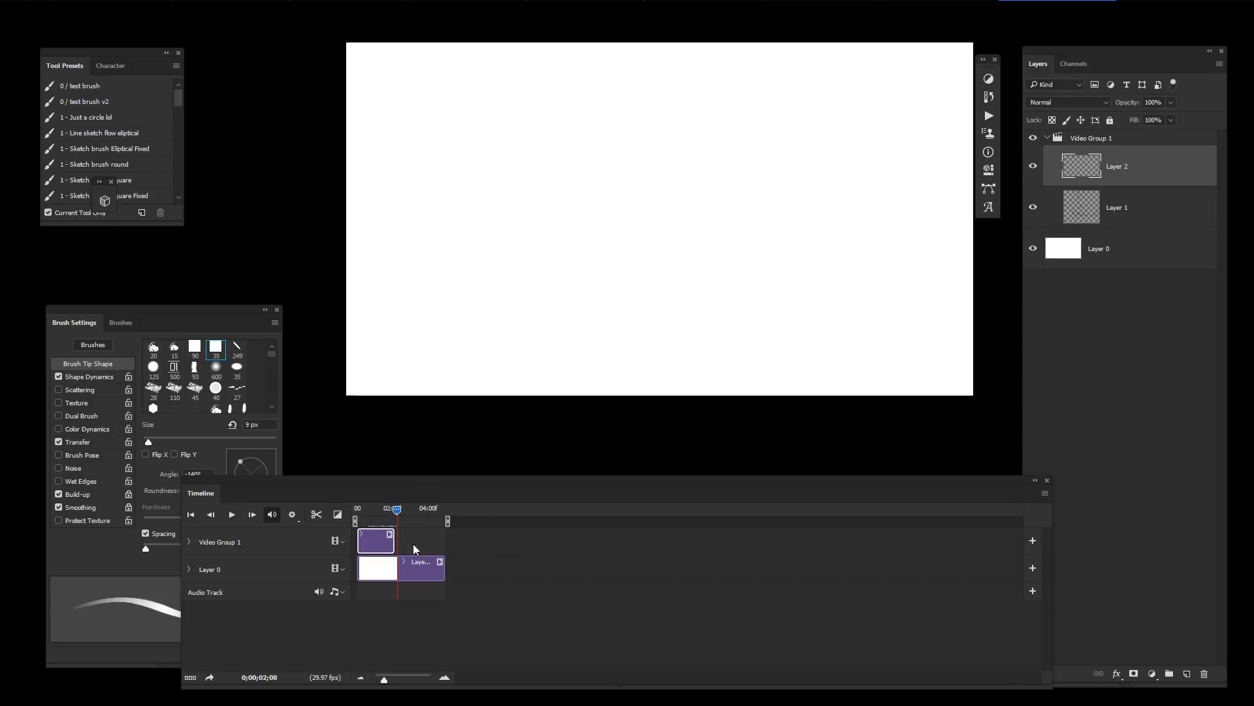
drag(480, 544, 445, 544)
Step: Move the Timeline panel up over the canvas and zoom into the timeline
drag(631, 491, 732, 200)
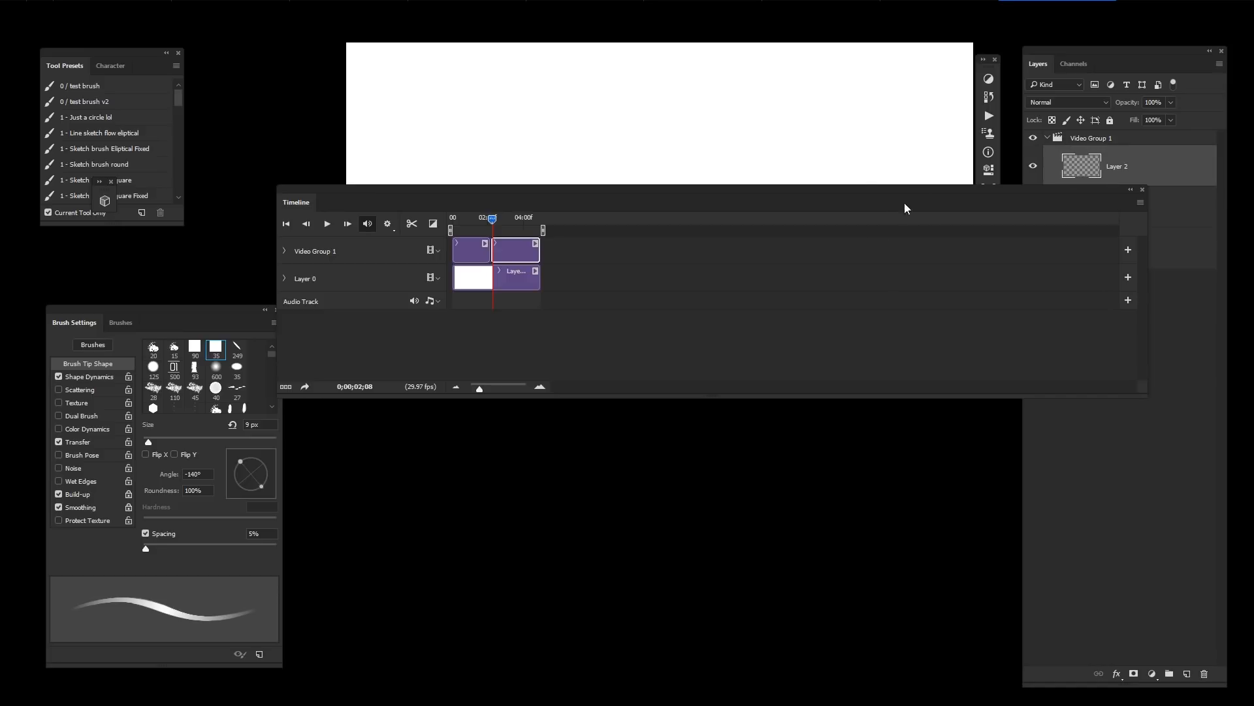
drag(950, 258, 1085, 395)
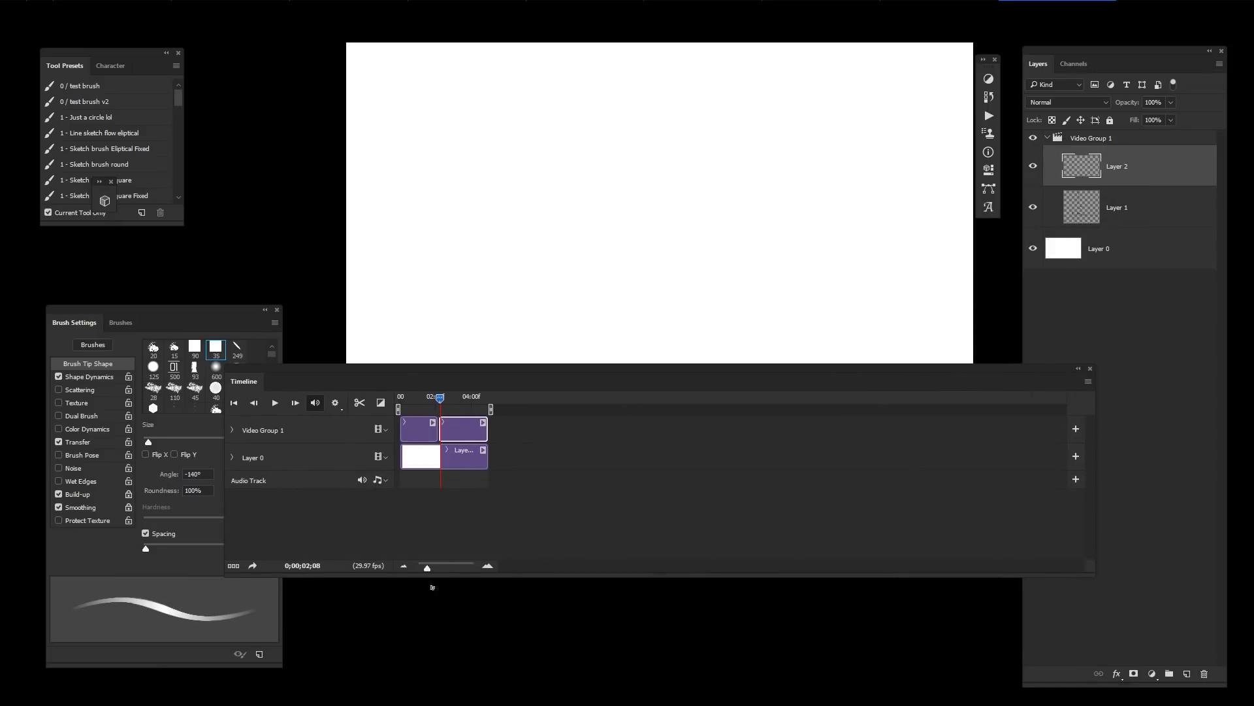
drag(427, 567, 448, 573)
Step: Duplicate Layer 2 into a new frame and select the Layer 2 clip in the timeline
key(ctrl+j)
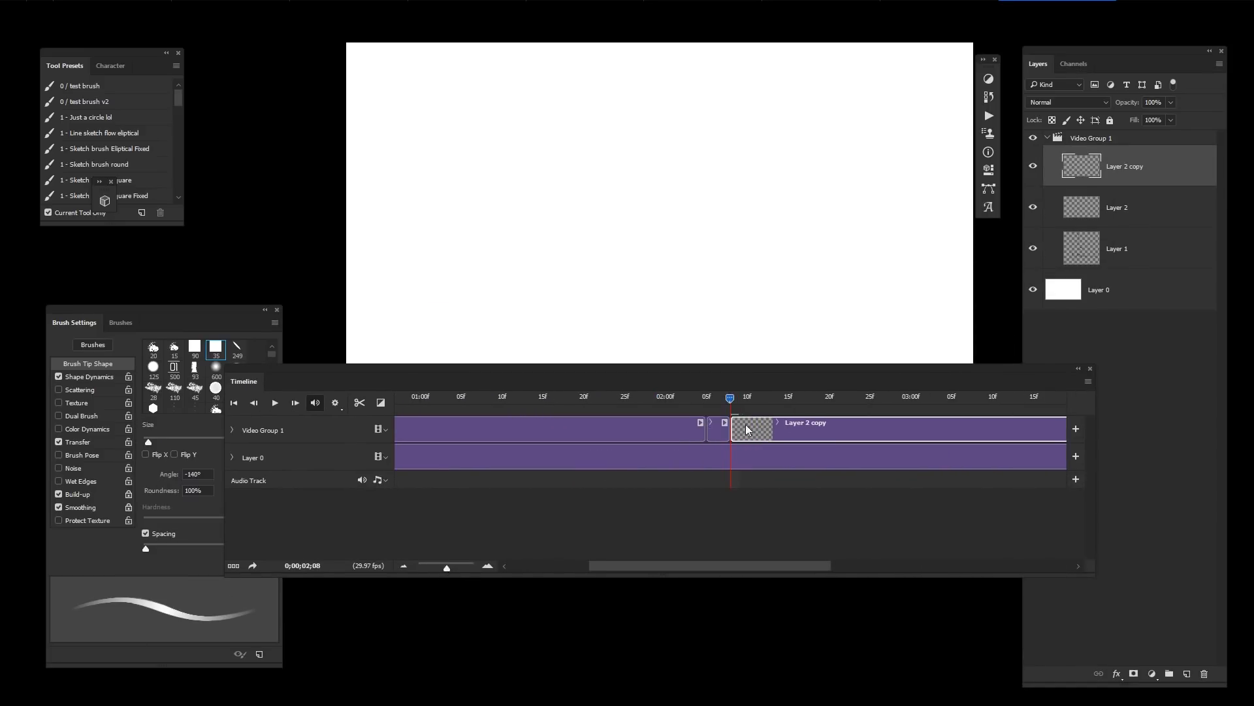
click(737, 431)
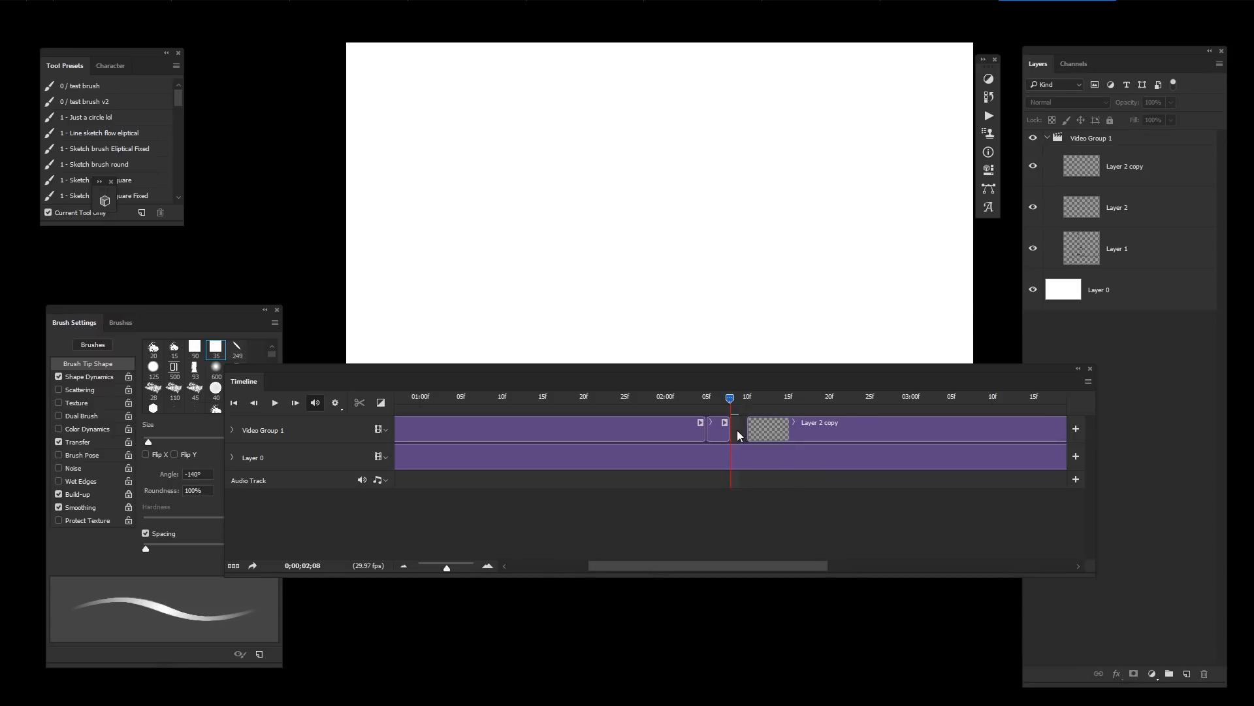
drag(728, 432, 739, 432)
click(742, 434)
click(738, 434)
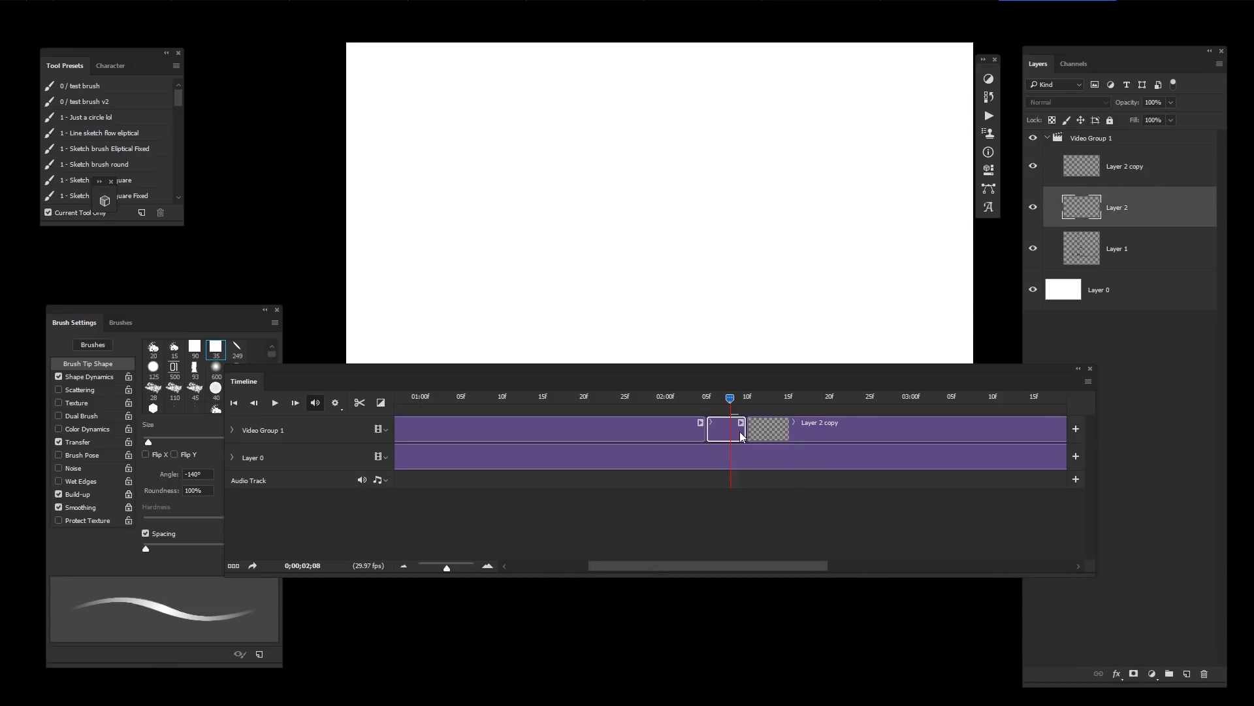
key(ctrl+j)
key(ctrl+z)
Step: Set the timeline frame rate to 24 fps
click(1087, 382)
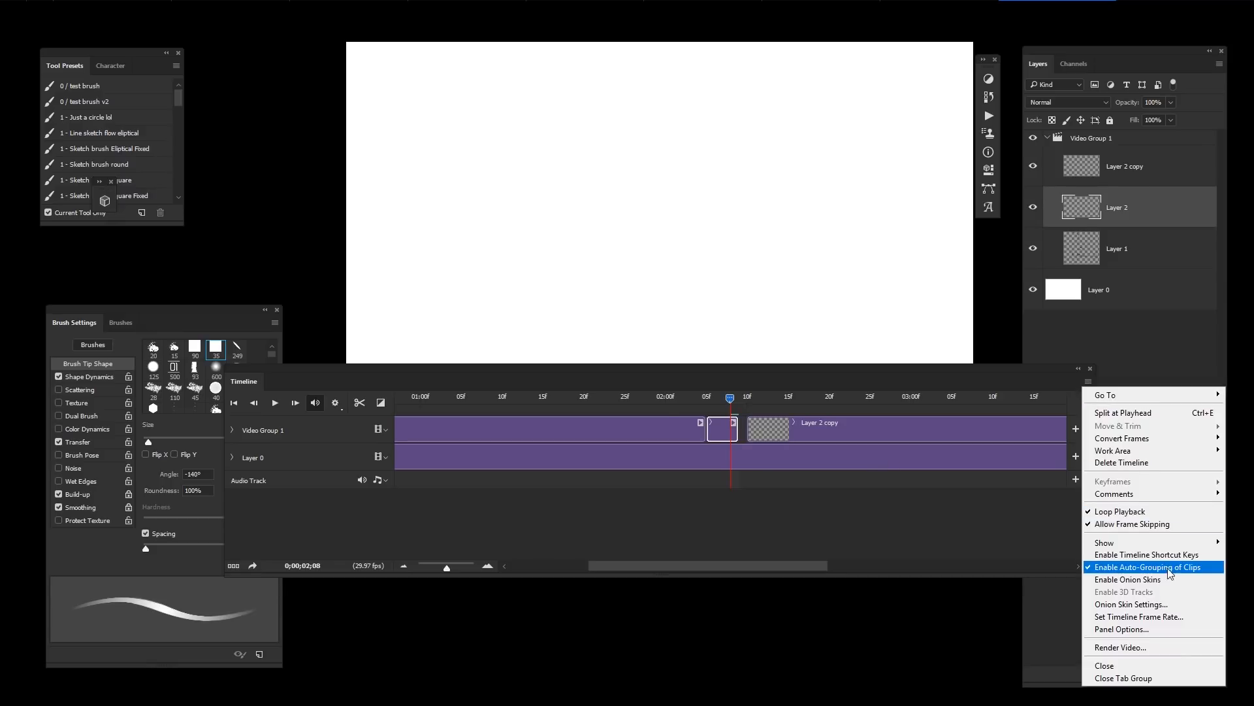
click(1170, 617)
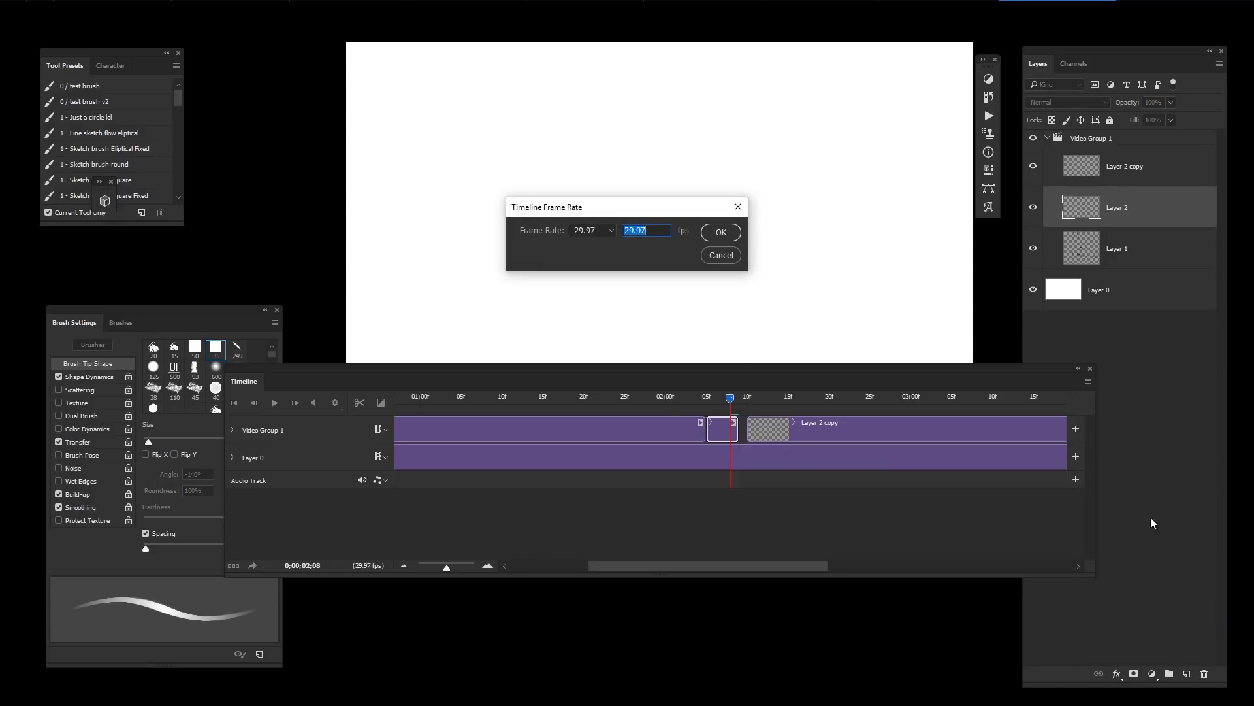
click(611, 230)
click(610, 291)
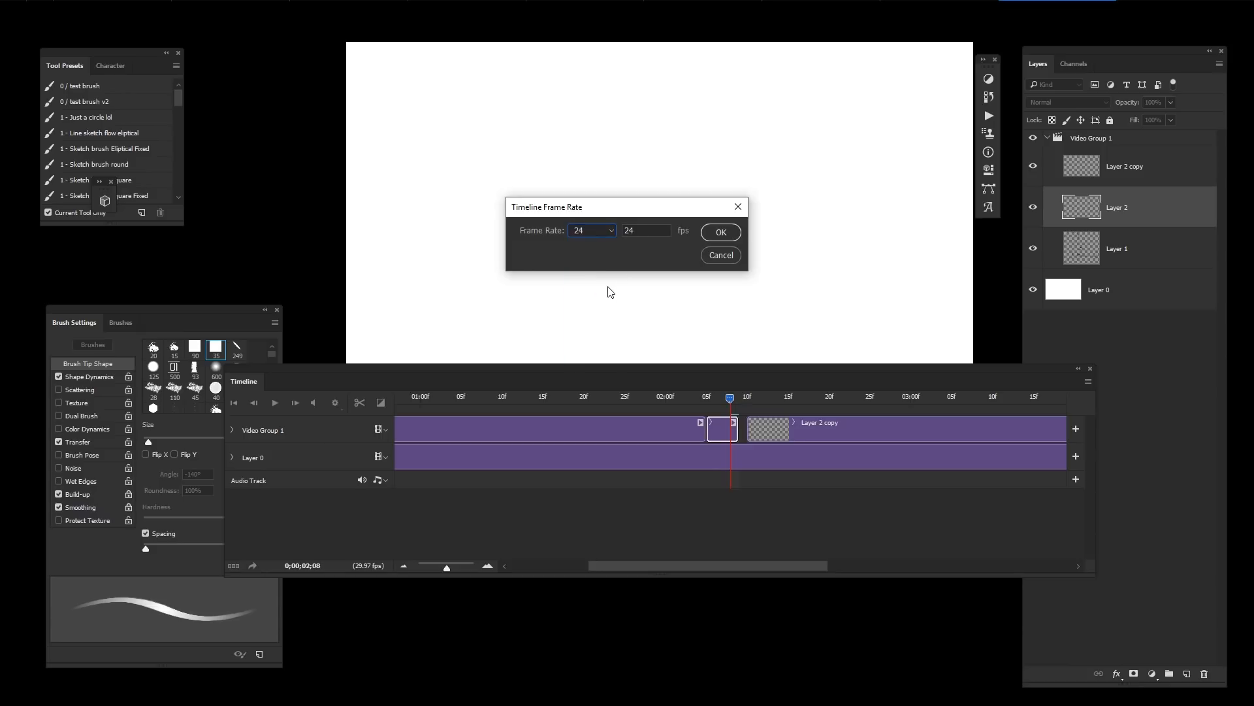
click(721, 232)
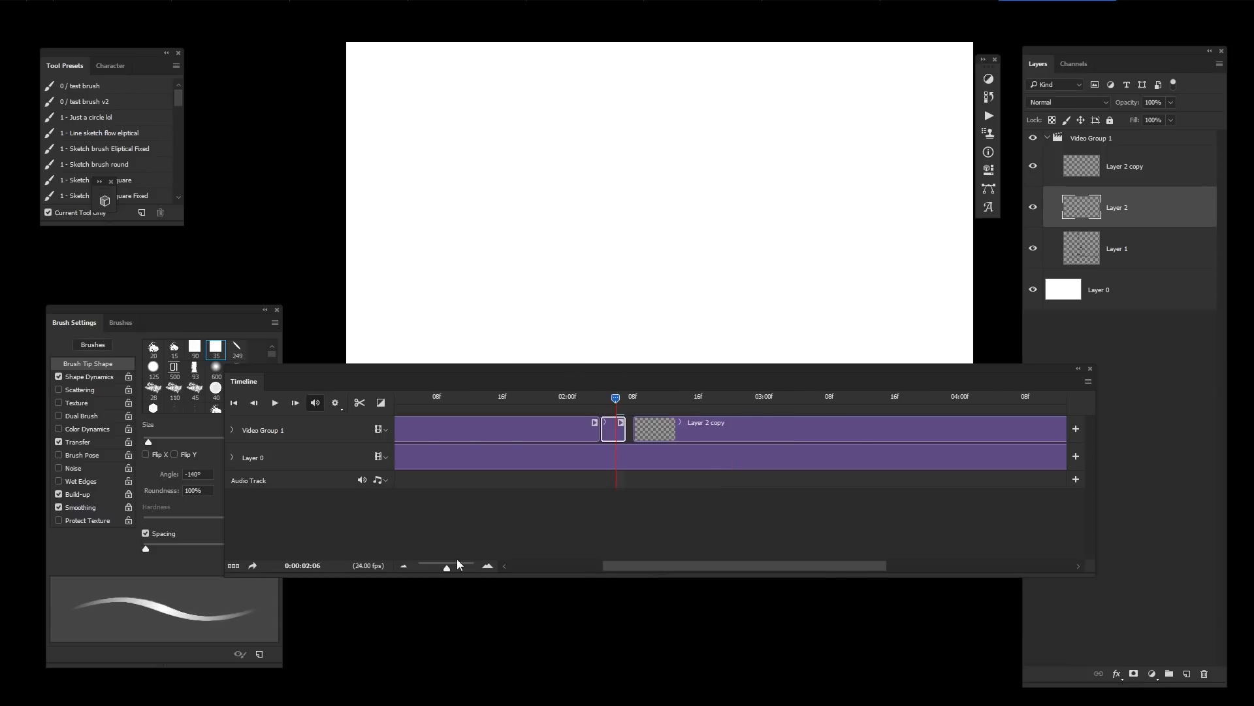
Step: Zoom the timeline out to show all clips
drag(457, 561, 444, 563)
click(535, 456)
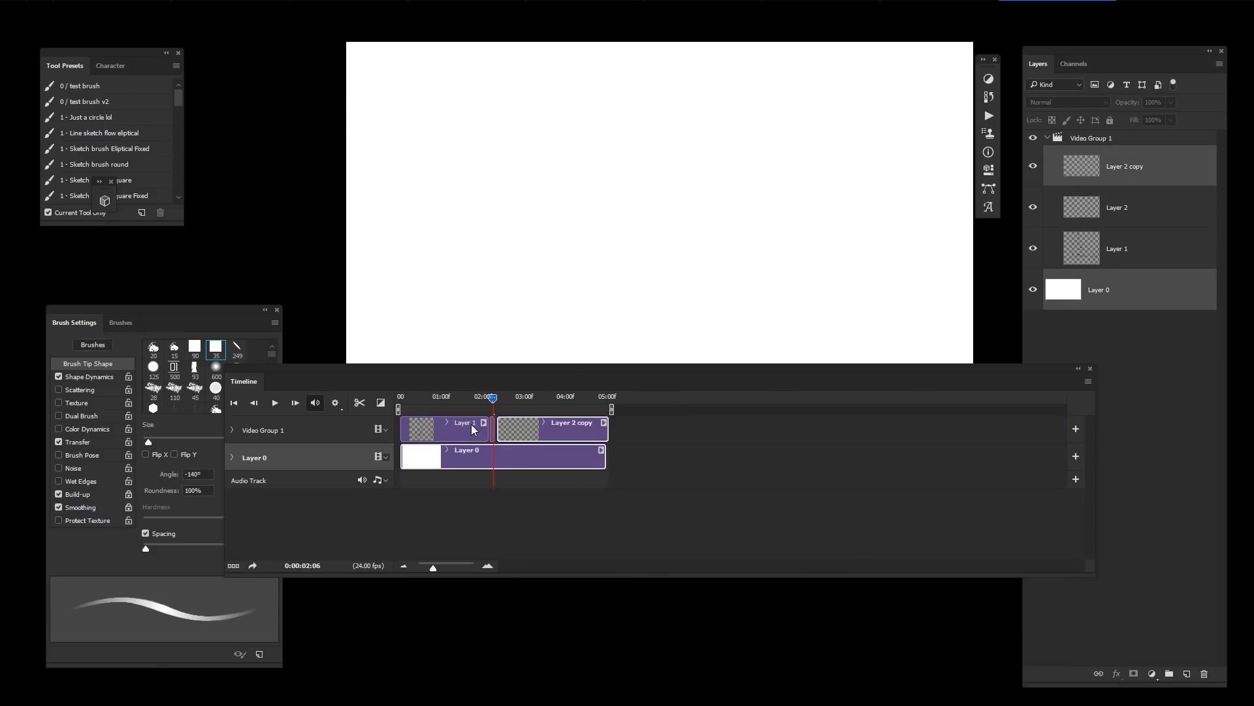
click(676, 444)
click(567, 454)
shift+click(436, 426)
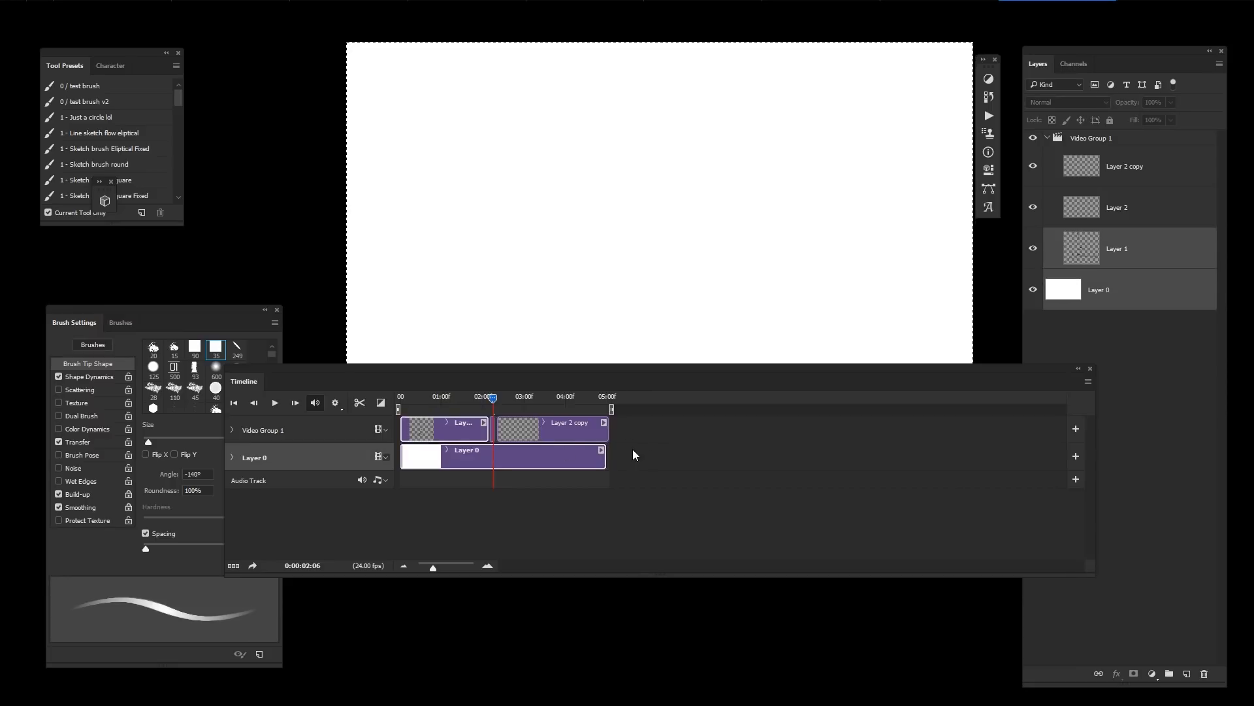
Step: Delete Video Group 1 with all its animation layers
click(1153, 276)
shift+click(1153, 172)
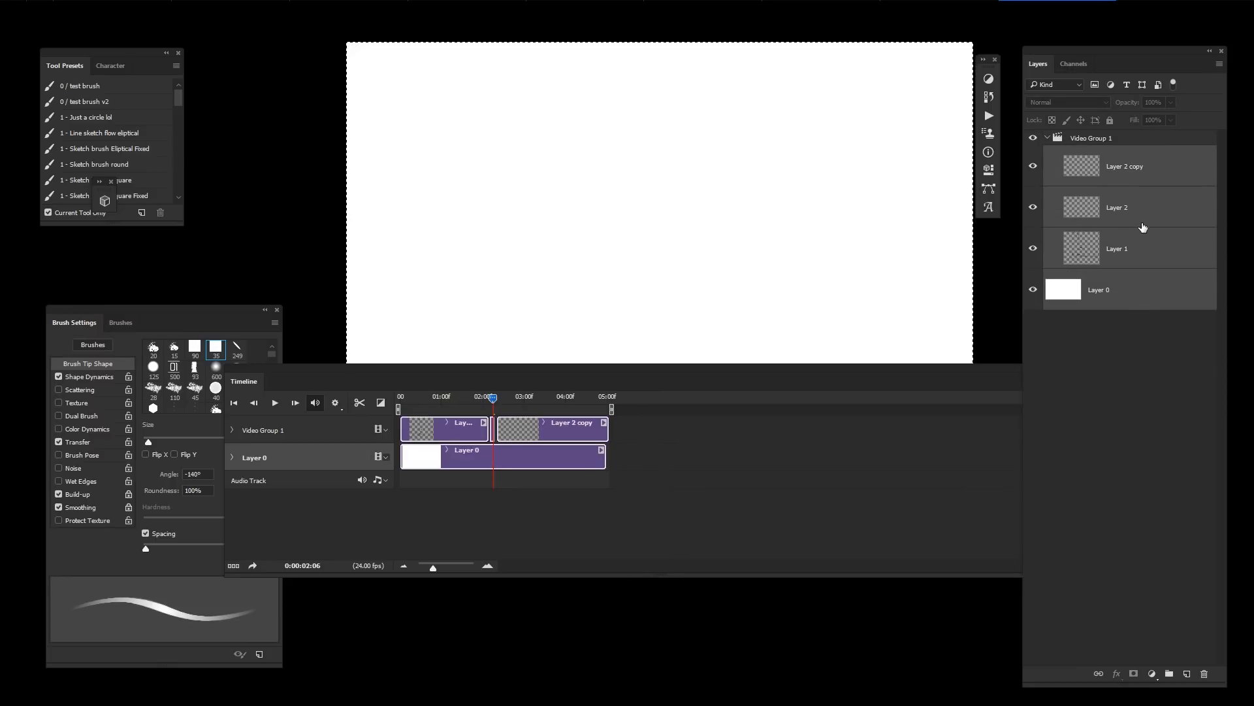
shift+click(1155, 242)
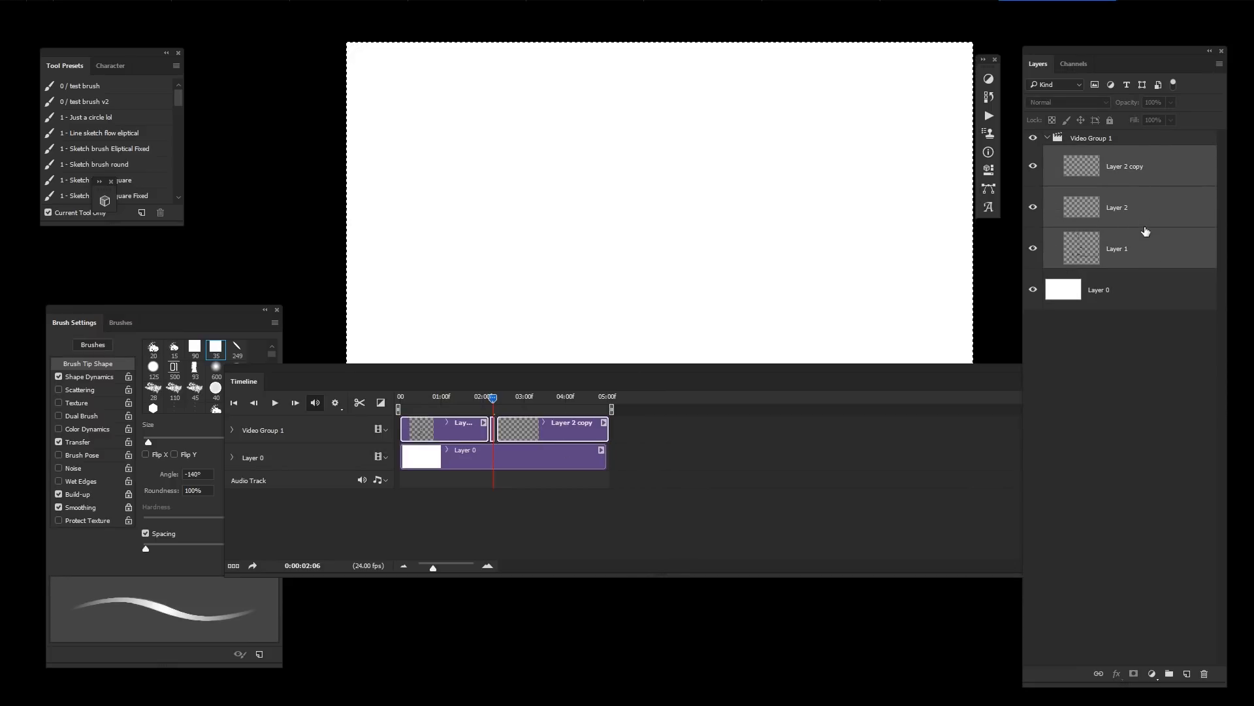
click(1157, 289)
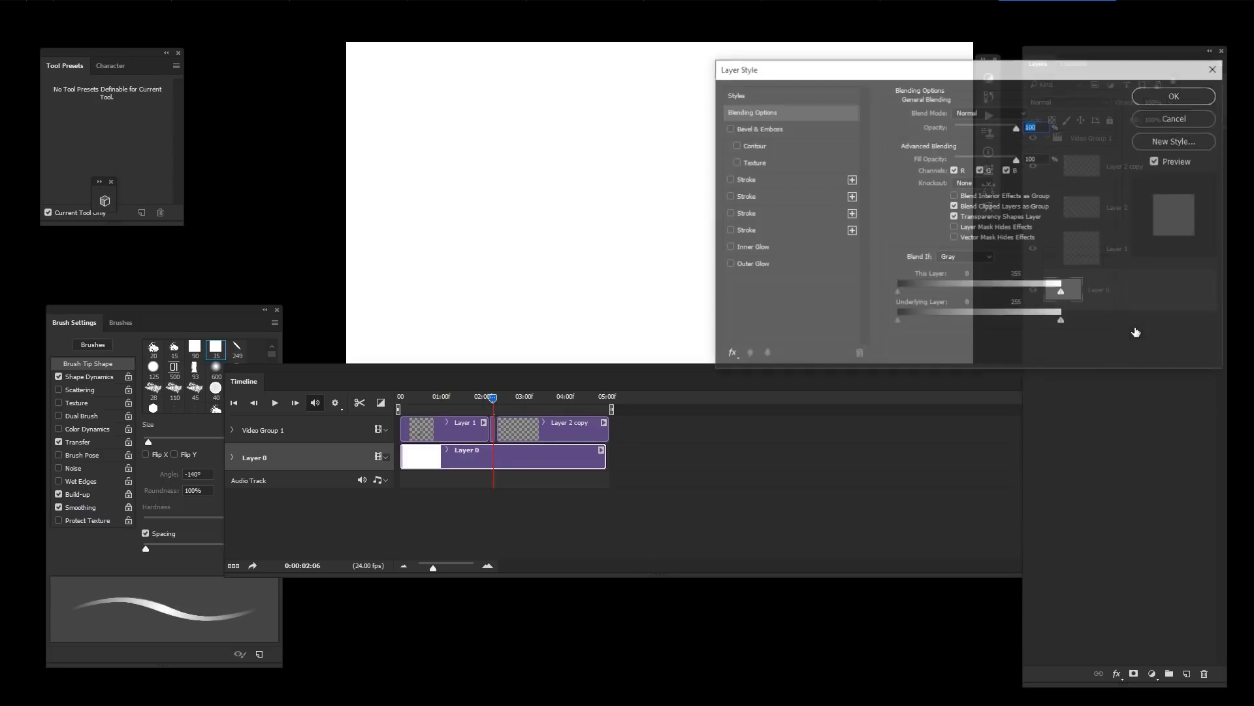
key(Escape)
click(344, 455)
shift+click(340, 431)
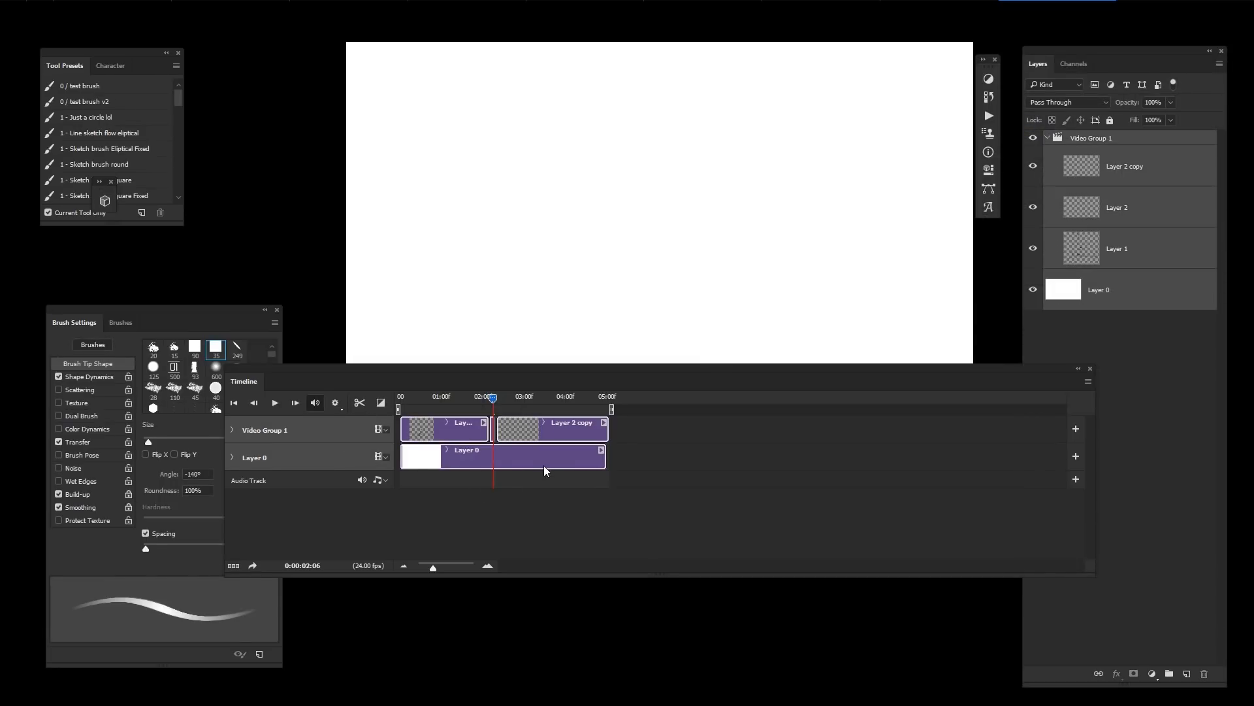
right_click(1156, 139)
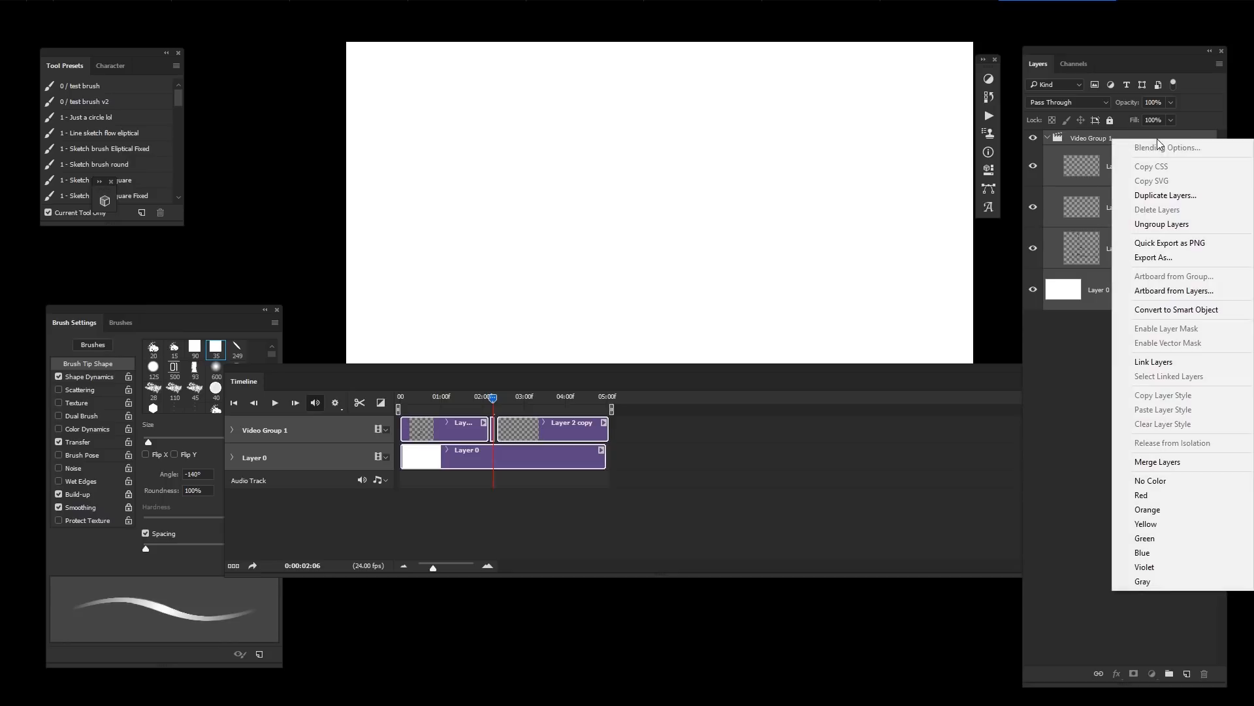
click(1090, 154)
click(1141, 138)
key(Delete)
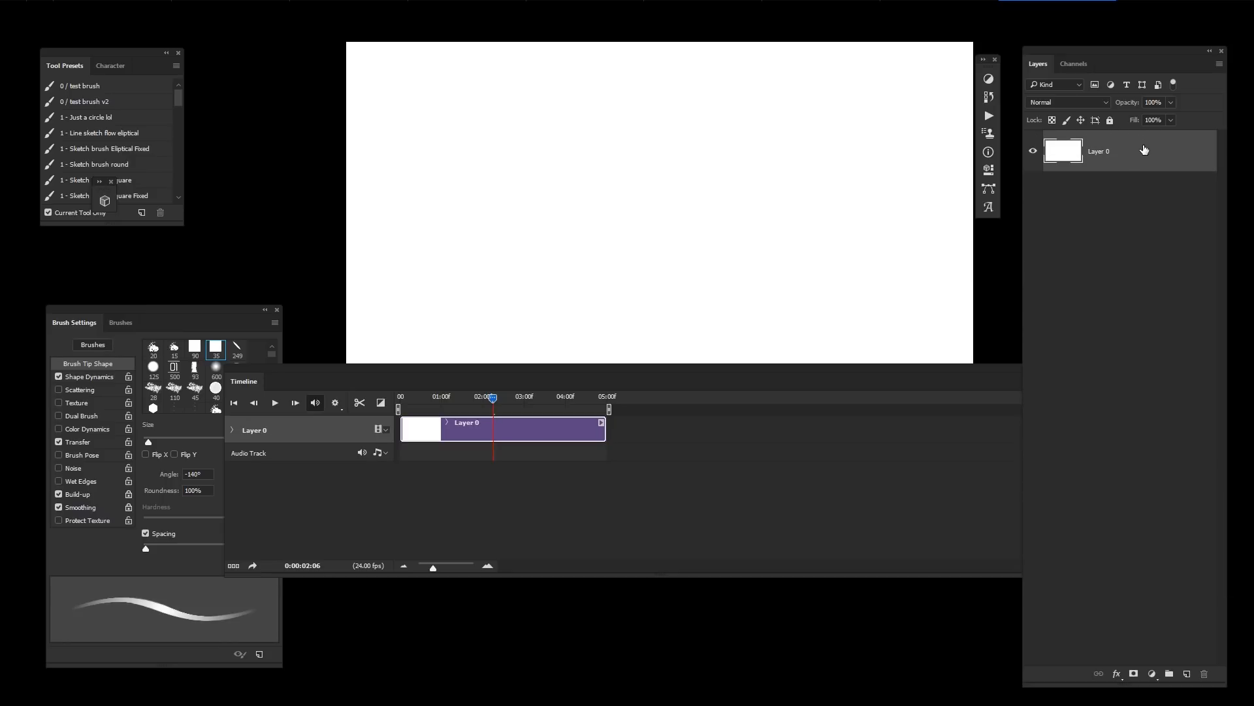
Step: Add a new empty layer and delete the white Layer 0
key(ctrl+shift+alt+n)
click(1137, 192)
key(Delete)
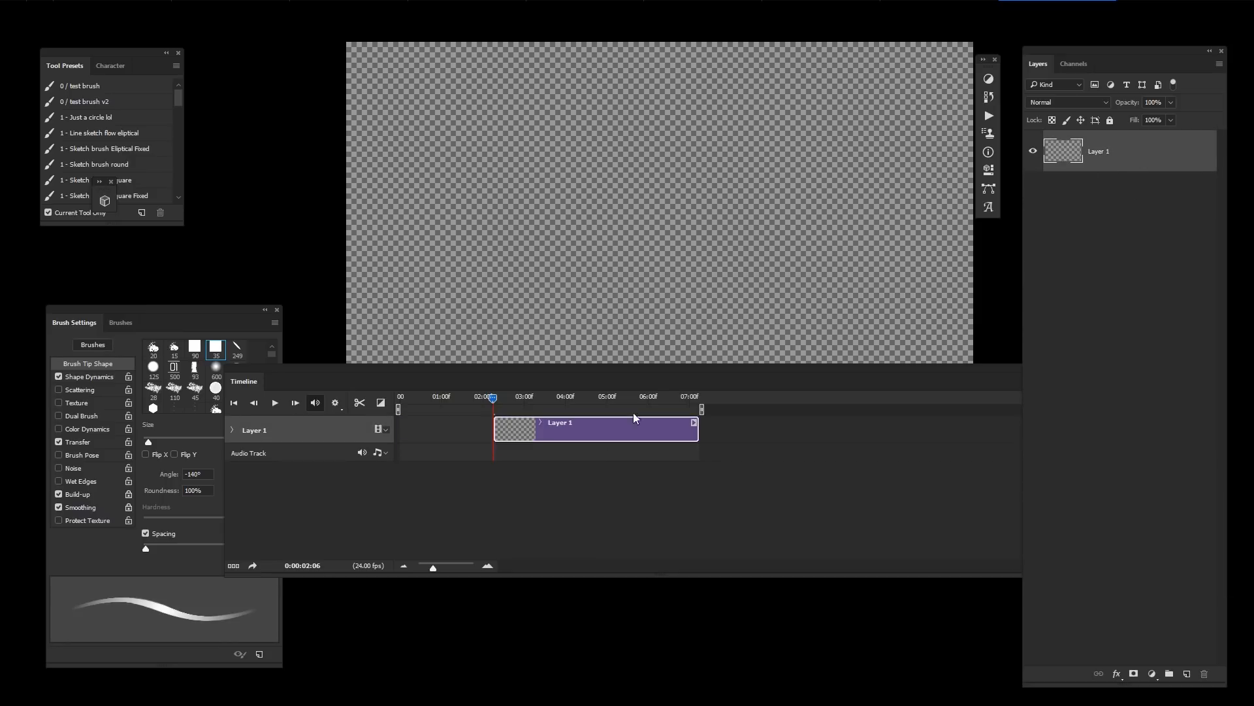
Step: Move the Layer 1 clip to the start of the timeline
drag(593, 434, 498, 434)
key(ctrl+minus)
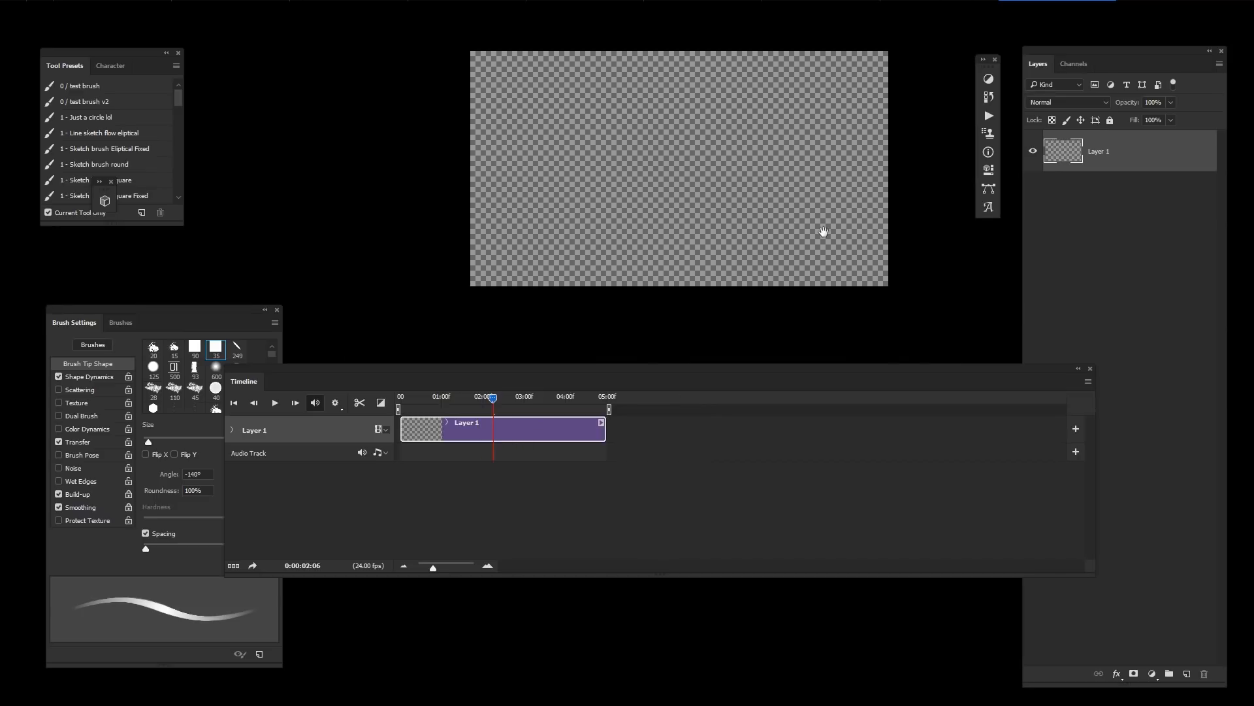
drag(782, 305, 778, 301)
ctrl+click(791, 262)
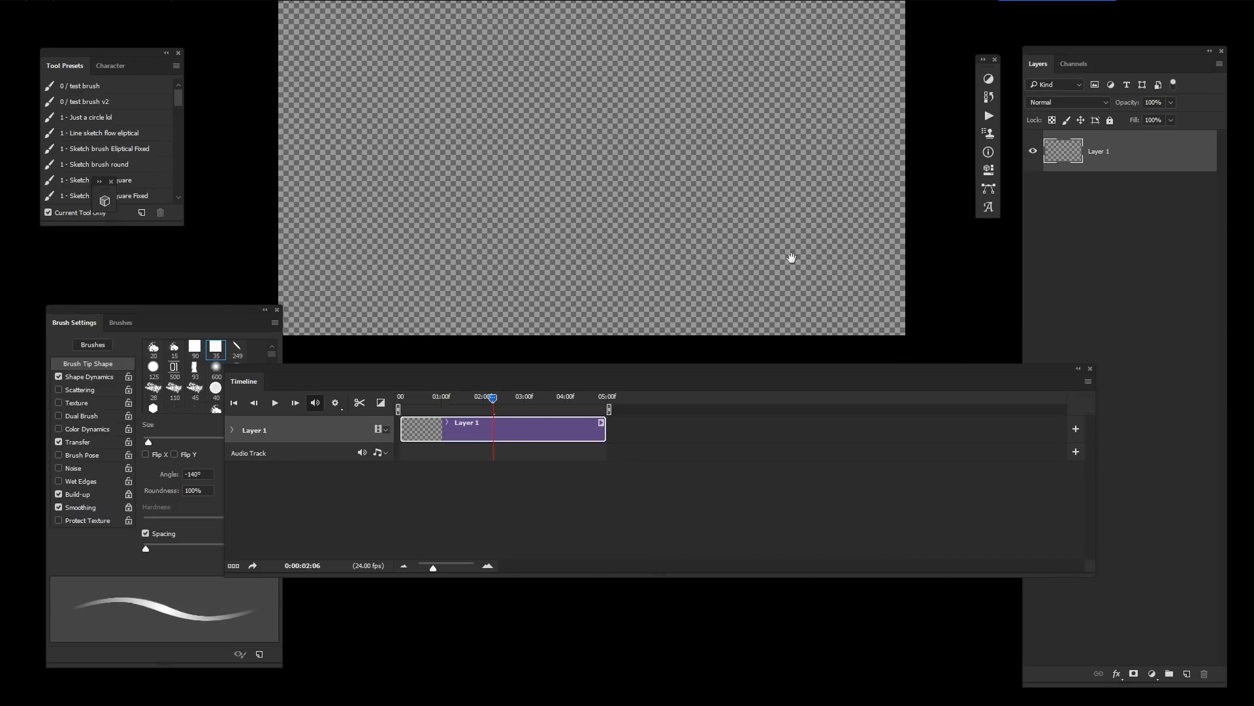
drag(767, 237, 731, 219)
alt+click(769, 236)
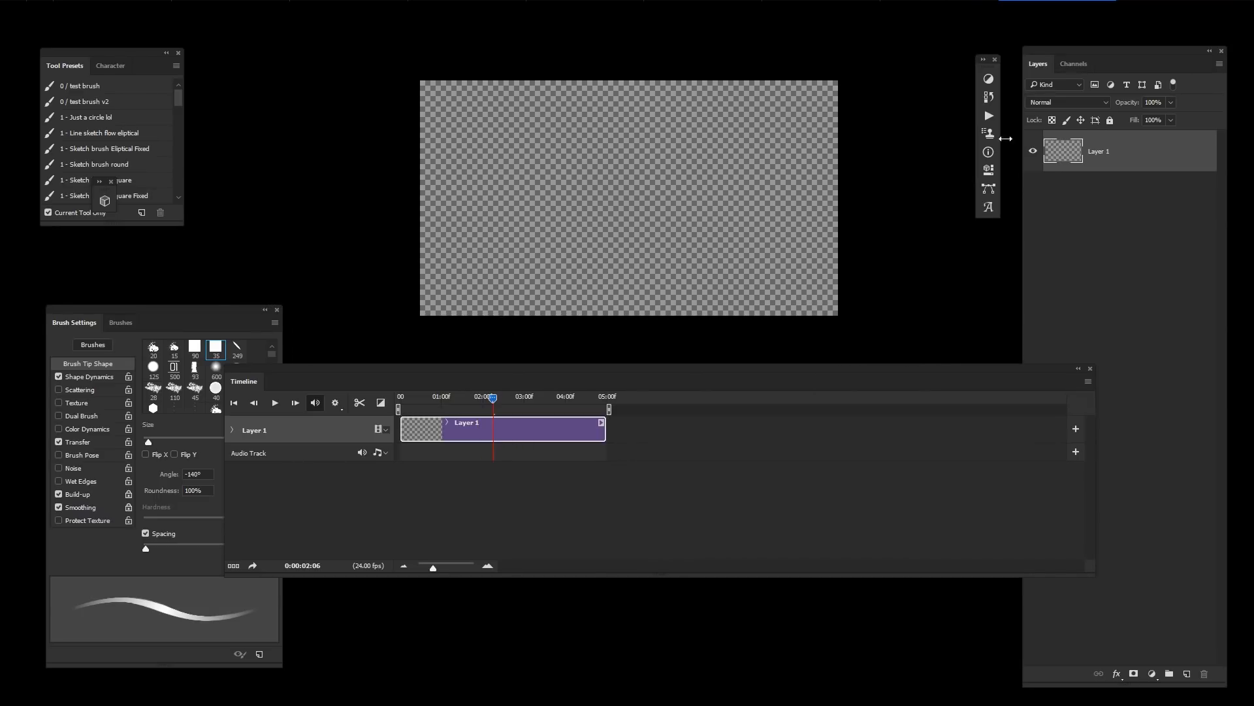
Step: Set the foreground colour to ffffff and fill Layer 1 with white
text(nffffff)
click(1135, 344)
key(alt+BackSpace)
Step: Add a new layer, Layer 2, above the white layer and place its clip at the start in a video group
key(ctrl+alt+shift+n)
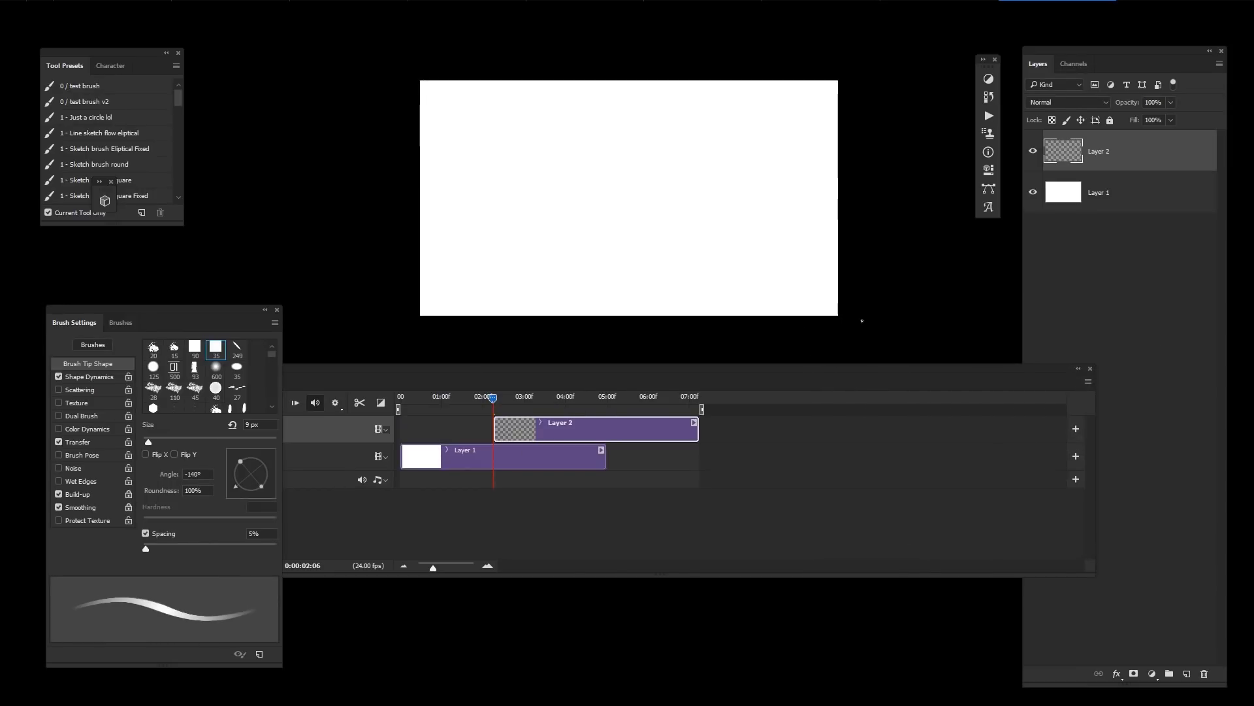
drag(597, 424, 539, 442)
key(ctrl+shift+d)
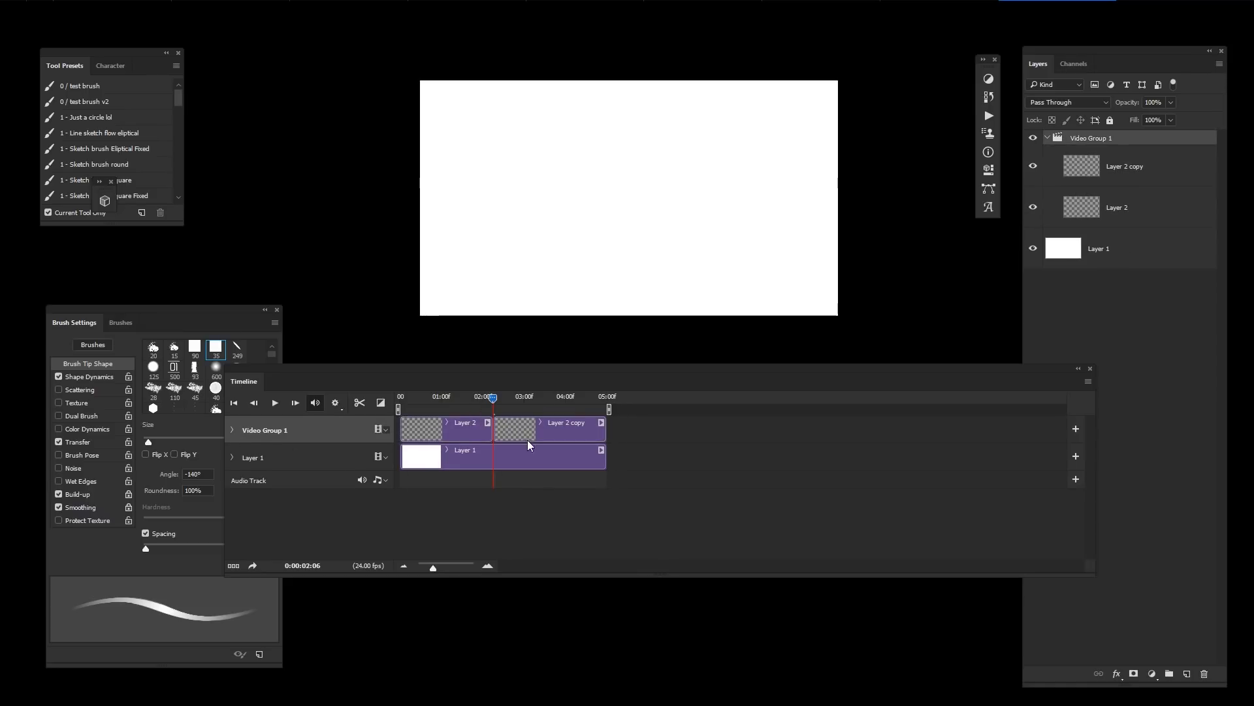
Step: Delete the Layer 2 copy clip and return the playhead to the first frame
click(526, 439)
key(Delete)
key(Home)
Step: Move the Timeline panel back down below the canvas
drag(808, 261, 880, 179)
ctrl+click(831, 252)
drag(952, 248, 987, 284)
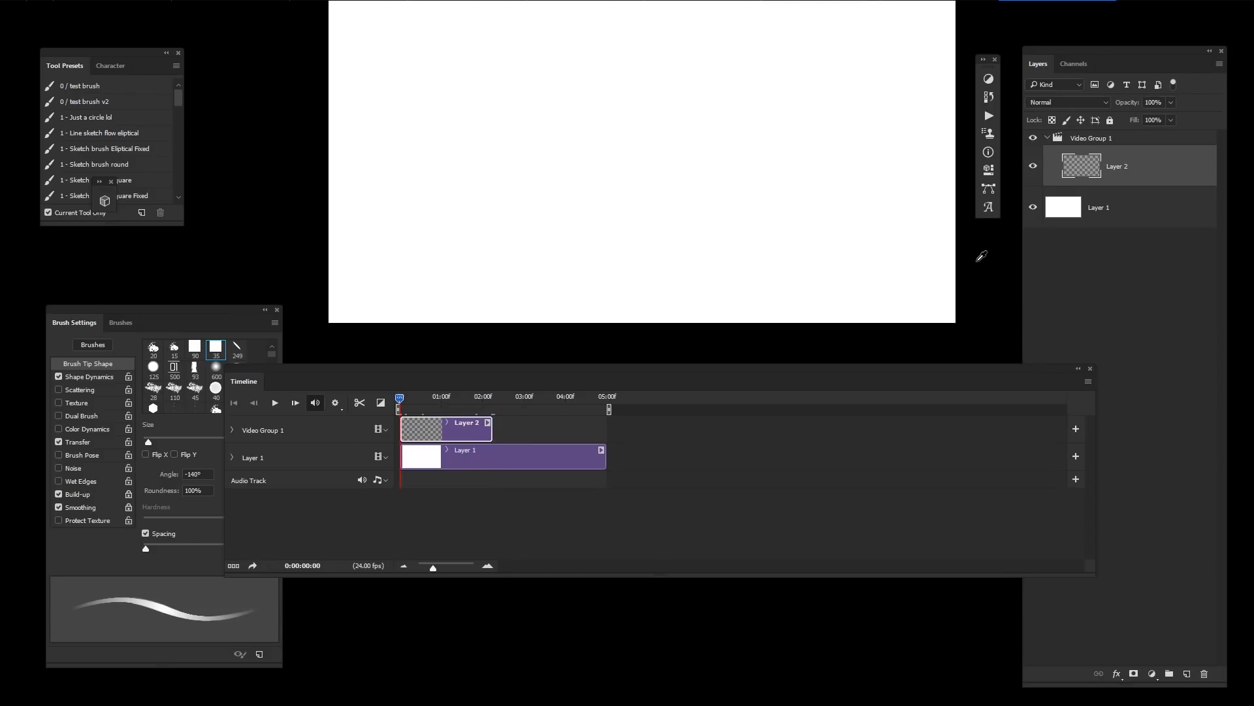
drag(869, 386, 880, 499)
drag(909, 396, 941, 423)
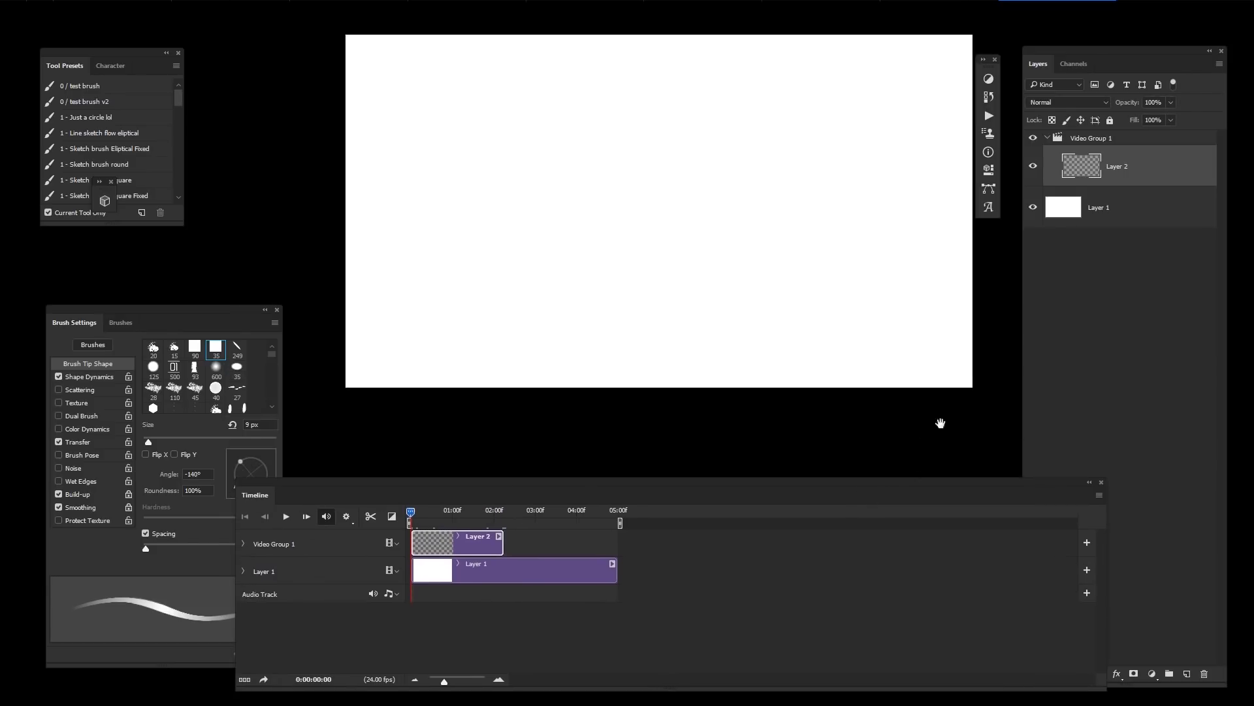
Step: Sketch a rough rectangular frame outline on Layer 2 with the brush
drag(686, 247, 450, 364)
key(ctrl+z)
drag(757, 243, 767, 256)
mouse_move(693, 283)
mouse_down()
mouse_move(656, 290)
mouse_move(676, 277)
mouse_up()
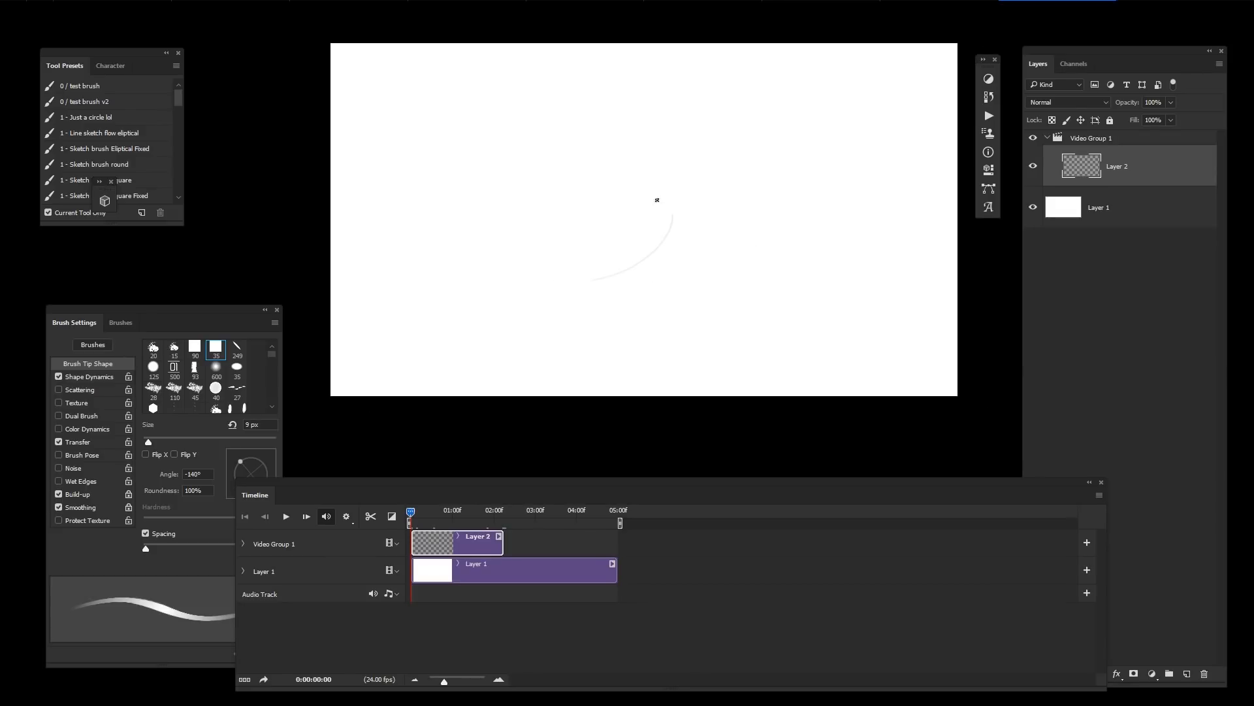
drag(657, 200, 684, 255)
key(ctrl+z)
drag(544, 224, 564, 277)
key(ctrl+z)
mouse_move(538, 162)
mouse_down()
mouse_move(636, 268)
mouse_move(539, 162)
mouse_move(537, 288)
mouse_move(754, 277)
mouse_move(758, 131)
mouse_move(519, 135)
mouse_up()
key(ctrl+z)
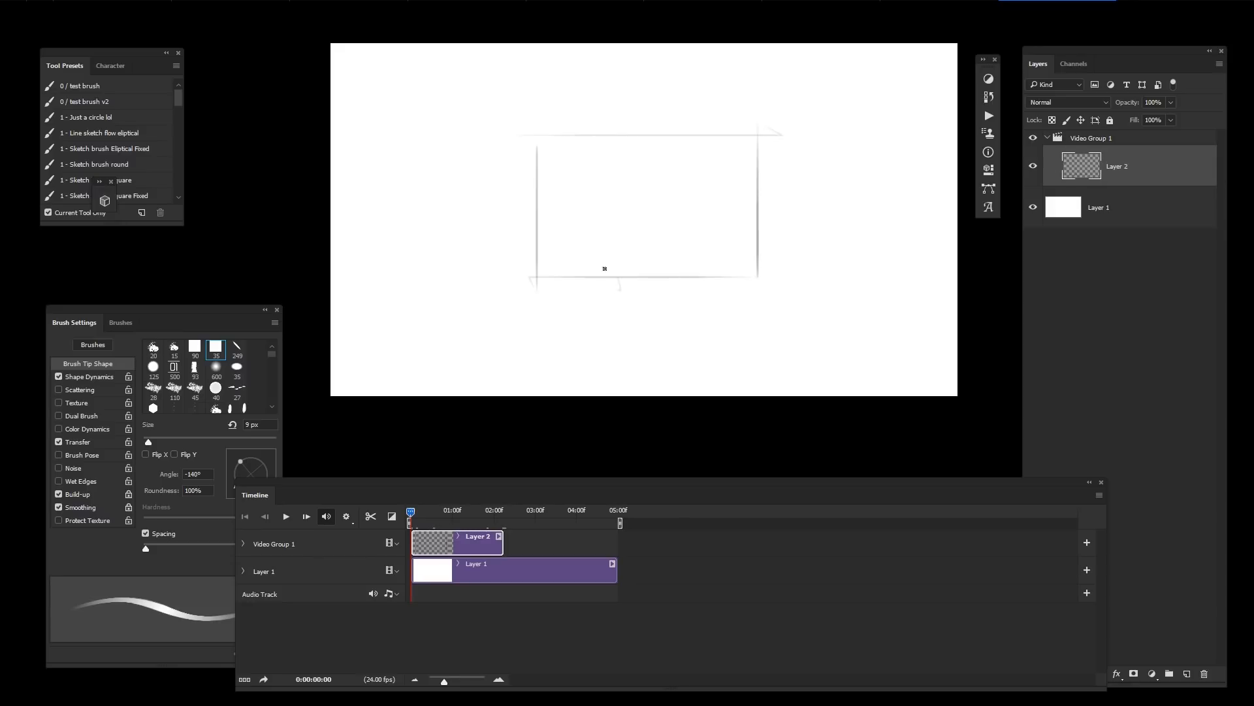
key(ctrl+z)
drag(598, 79, 594, 281)
key(ctrl+z)
Step: Add a new Layer 3 beneath Layer 2 and lengthen Layer 2's clip to about 04:00f in the timeline
key(ctrl+alt+shift+n)
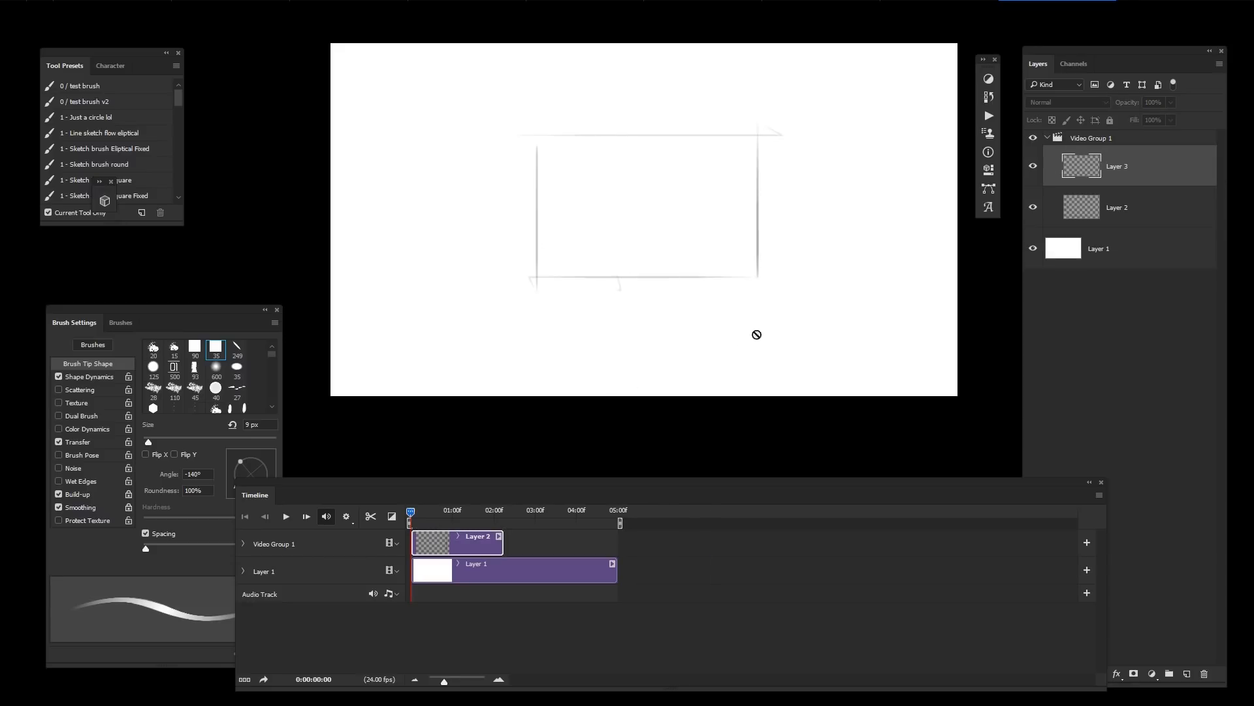
drag(1141, 176, 1129, 230)
drag(537, 575, 443, 575)
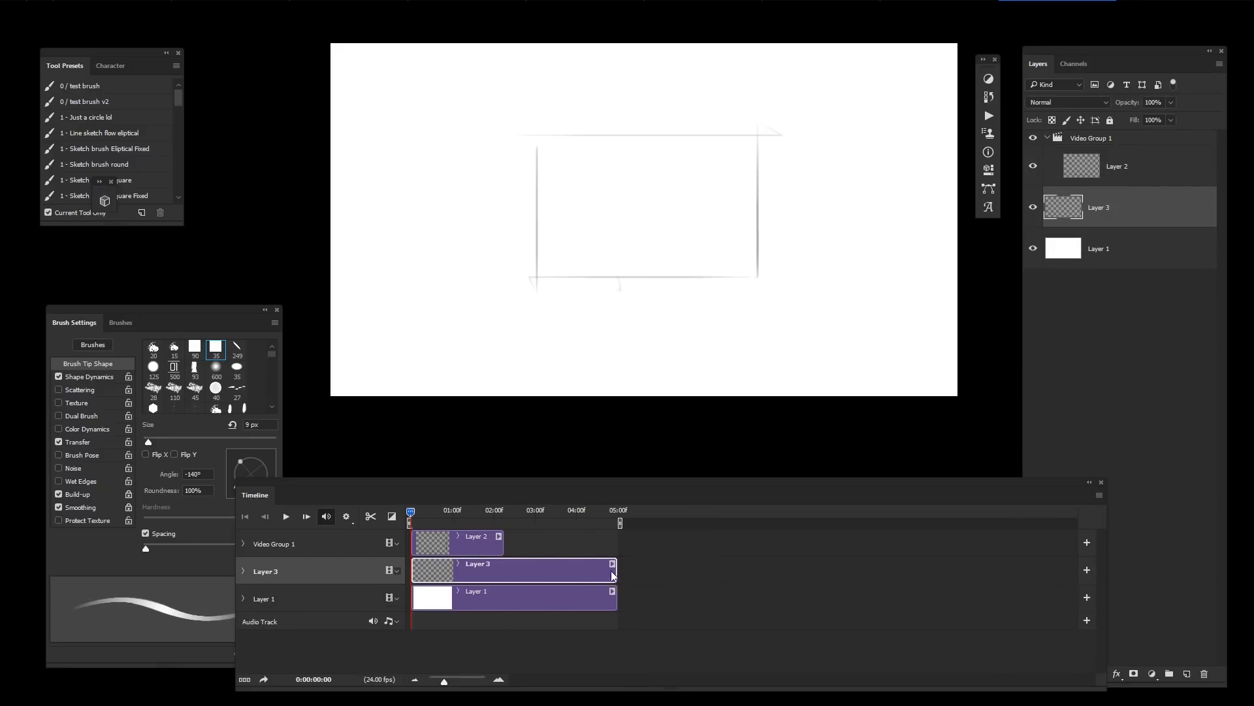
drag(500, 545, 594, 545)
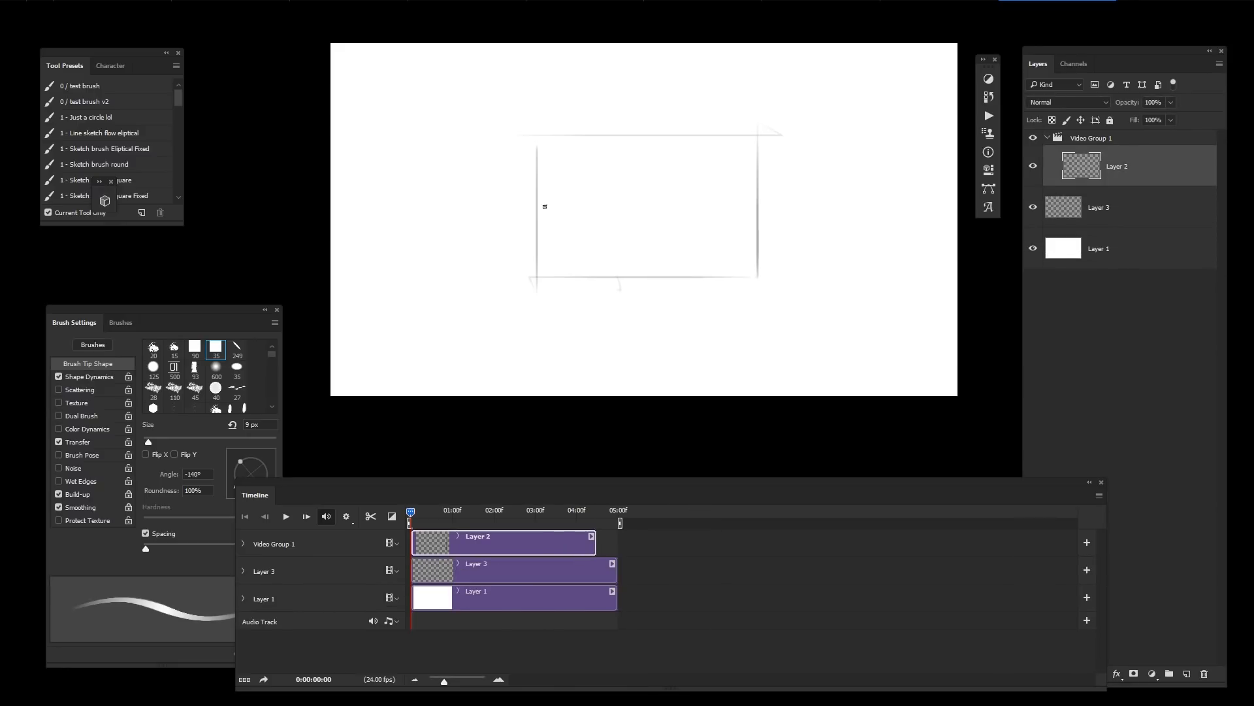
Step: Transform the frame outline on Layer 2 to enlarge and reposition it on the canvas
key(ctrl+t)
mouse_move(781, 294)
mouse_down()
mouse_move(849, 328)
mouse_move(821, 291)
mouse_move(770, 302)
mouse_up()
key(Return)
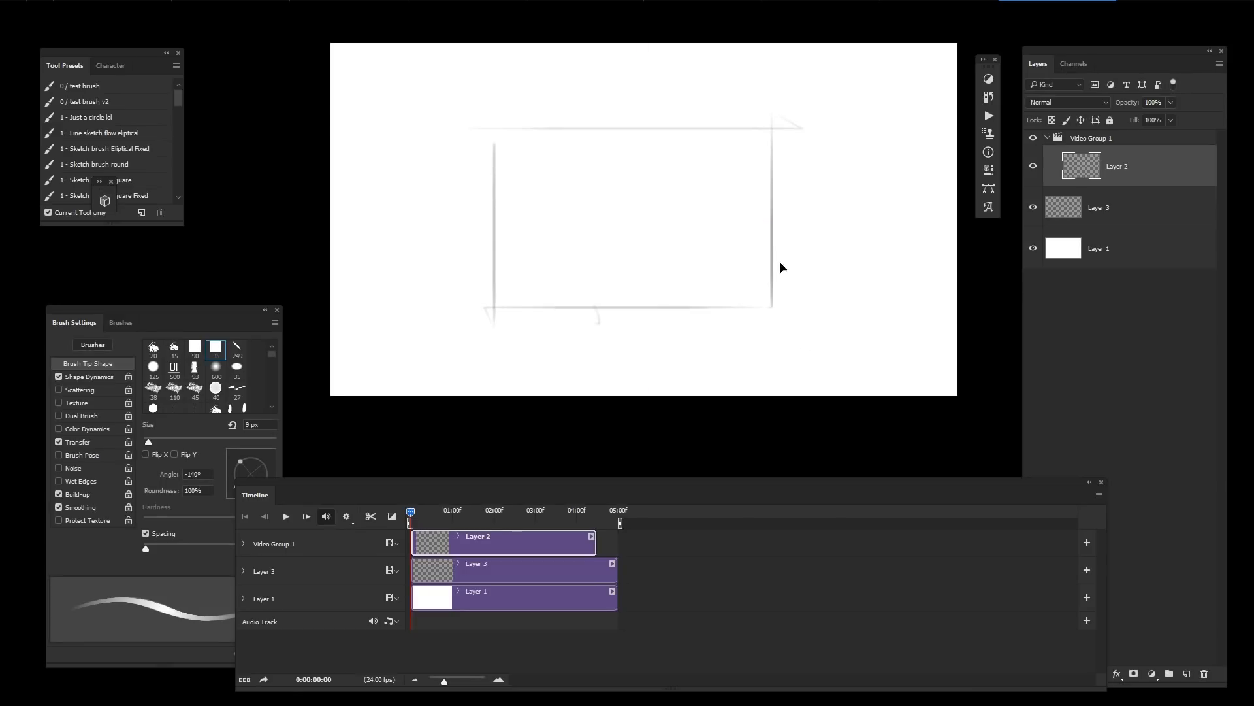
mouse_move(393, 167)
mouse_down()
mouse_move(381, 159)
mouse_move(381, 181)
mouse_up()
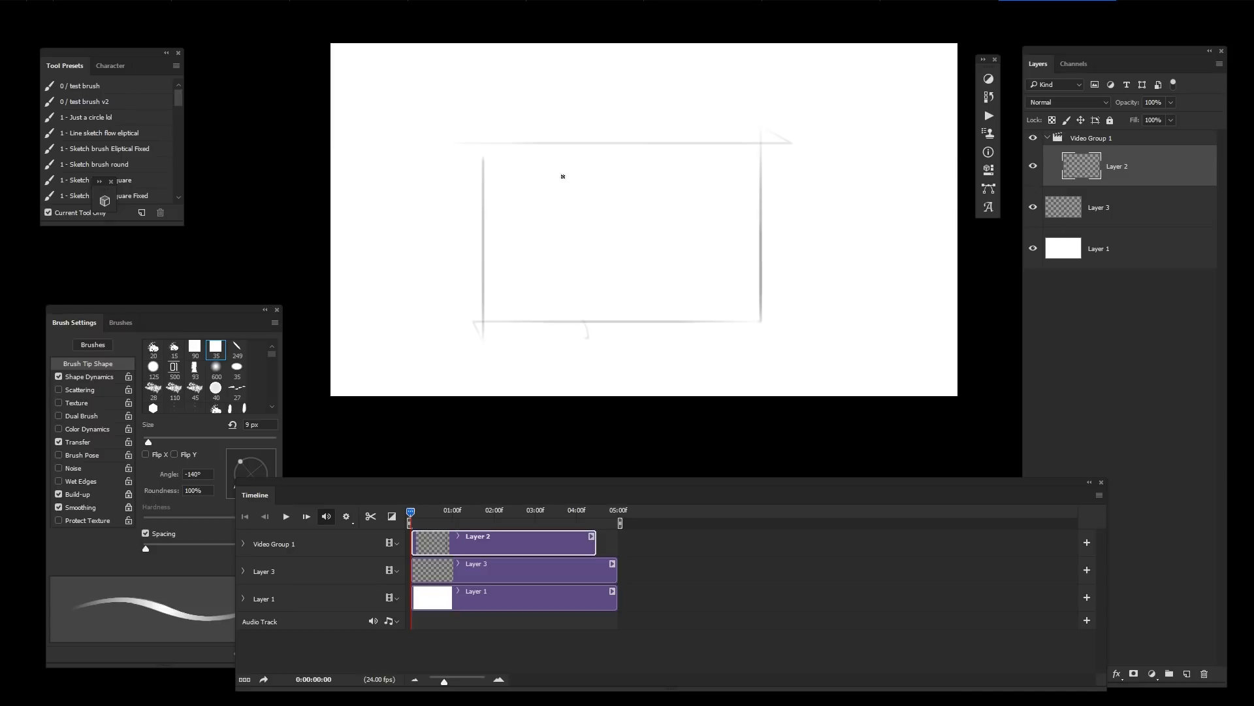
drag(785, 280, 806, 260)
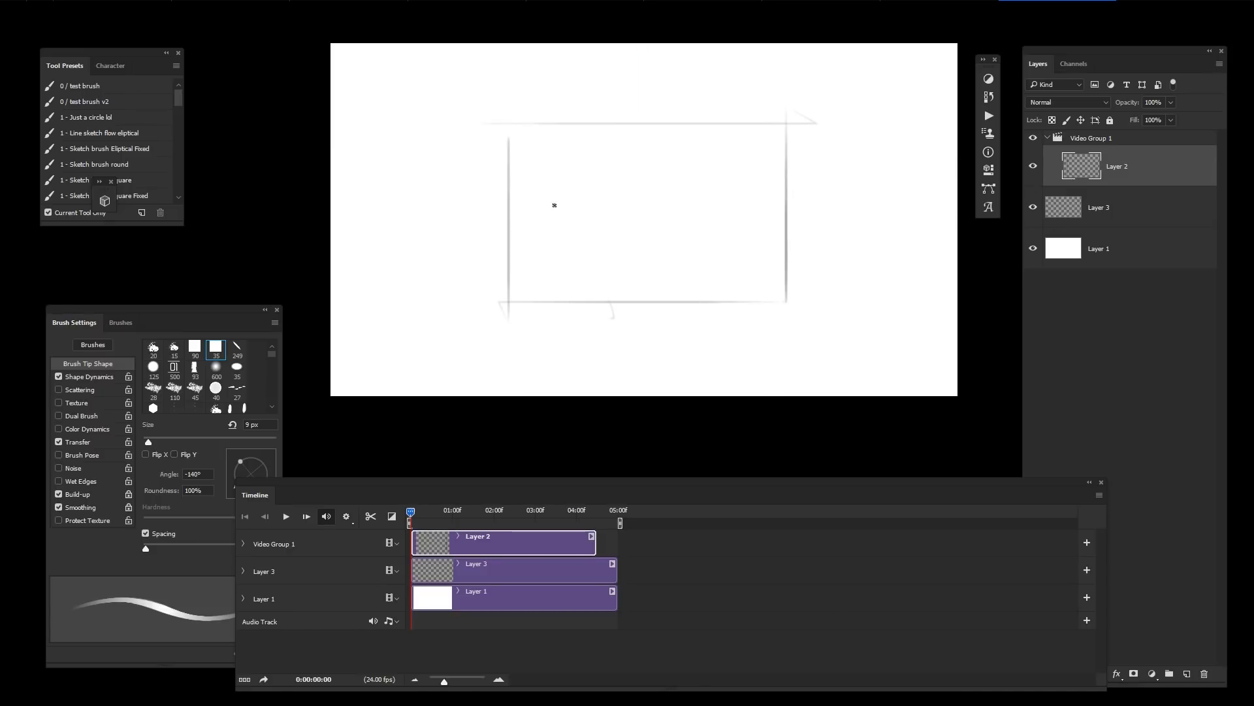
Step: Divide the frame with two horizontal and two vertical guide lines
drag(511, 195, 794, 196)
drag(510, 253, 801, 254)
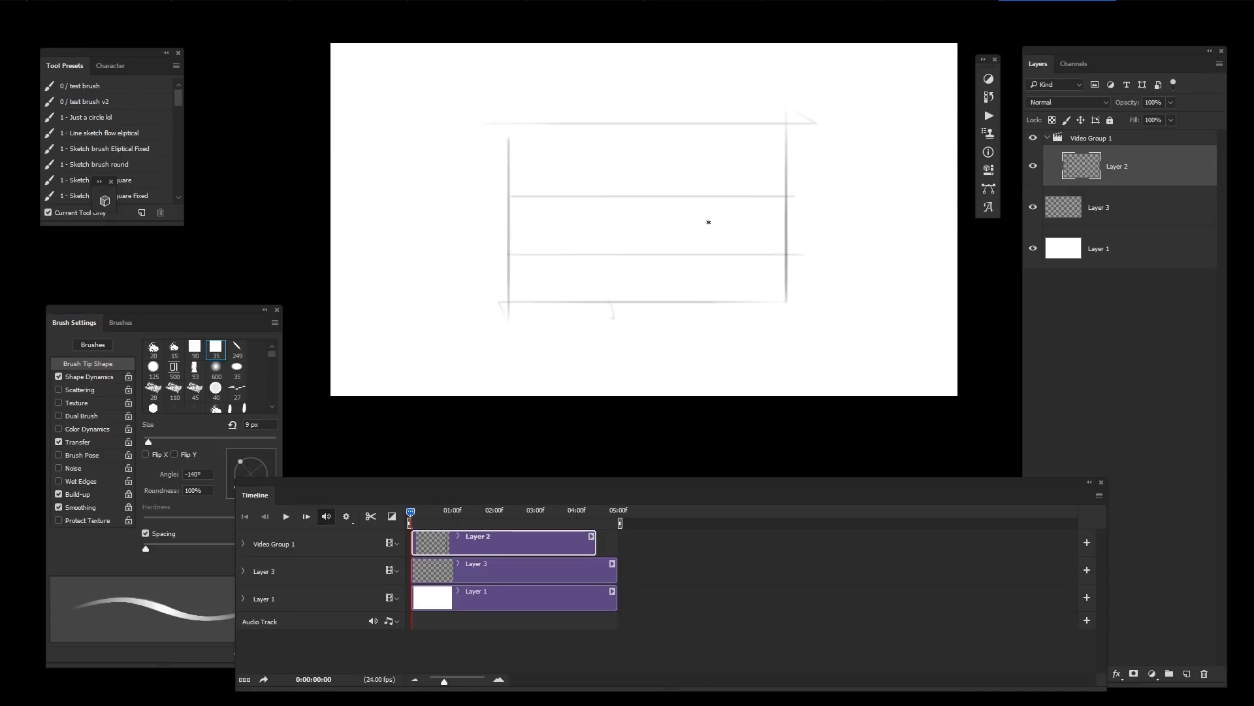
key(ctrl+z)
key(ctrl+z)
drag(513, 190, 750, 185)
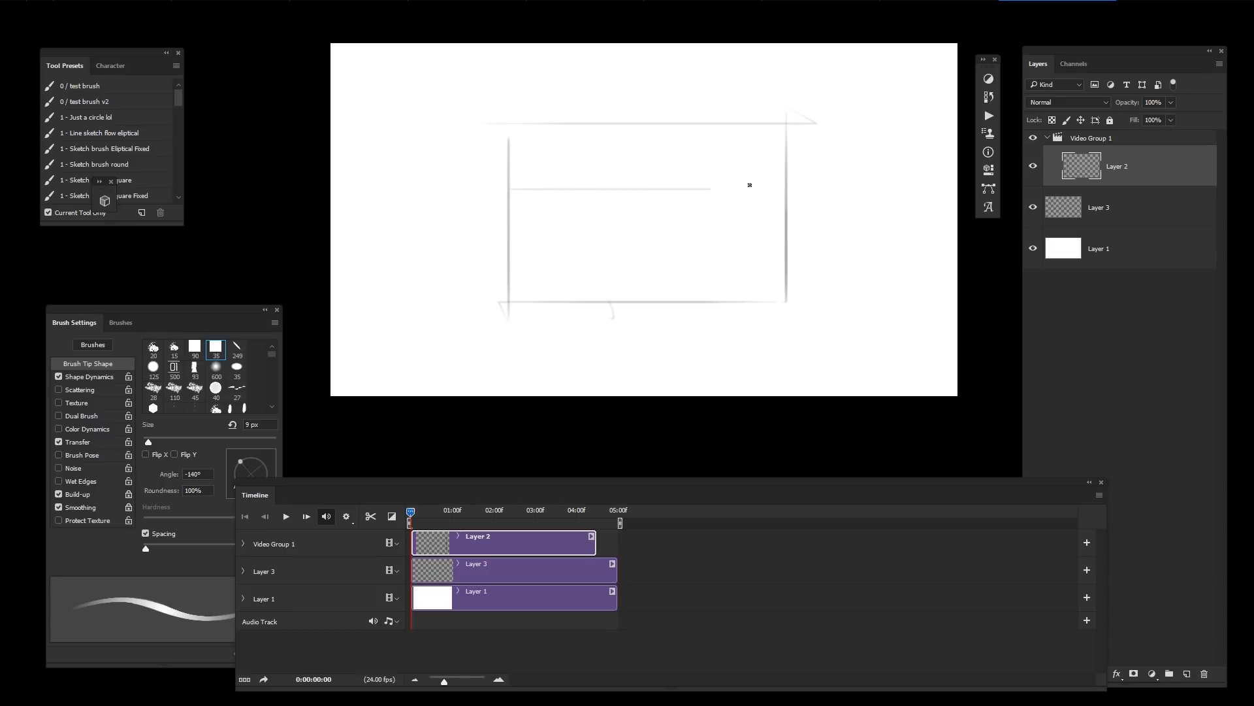
key(ctrl+z)
mouse_move(512, 236)
mouse_down()
mouse_move(802, 239)
mouse_move(657, 247)
mouse_up()
key(ctrl+z)
drag(510, 241, 801, 251)
drag(608, 126, 609, 326)
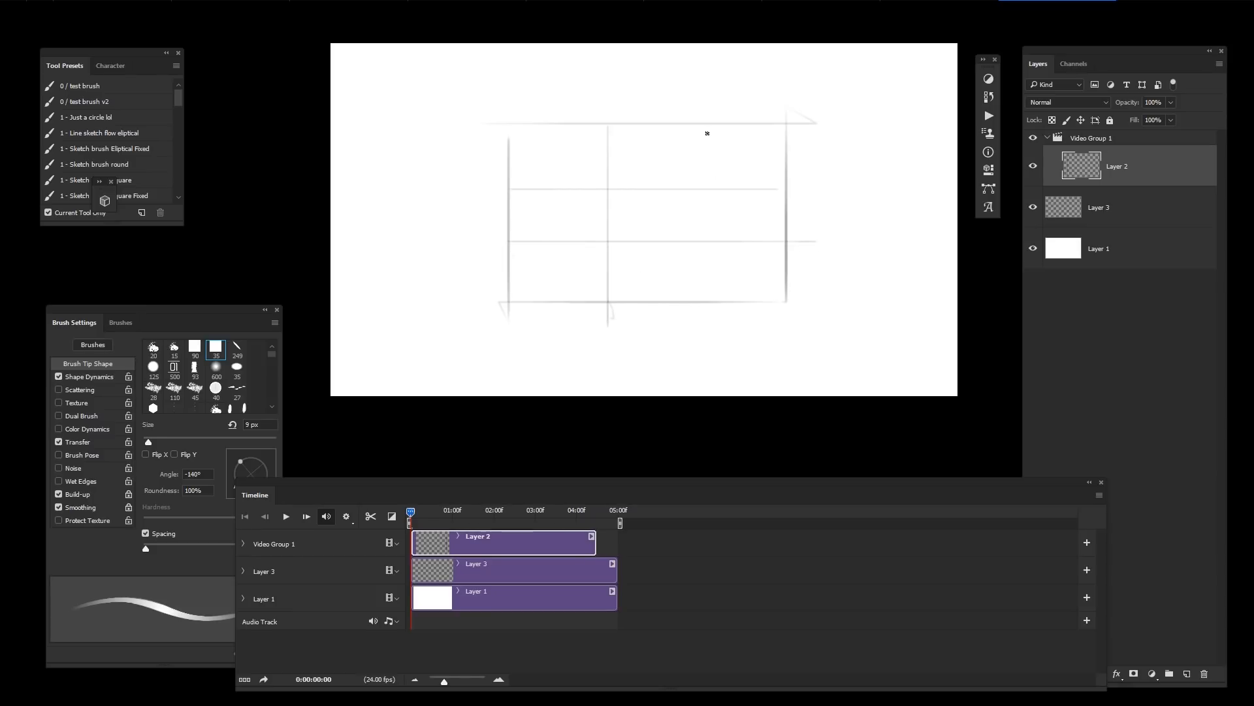
mouse_move(699, 124)
mouse_down()
mouse_move(701, 337)
mouse_move(678, 341)
mouse_move(729, 313)
mouse_up()
key(ctrl+z)
drag(614, 150, 691, 294)
key(ctrl+z)
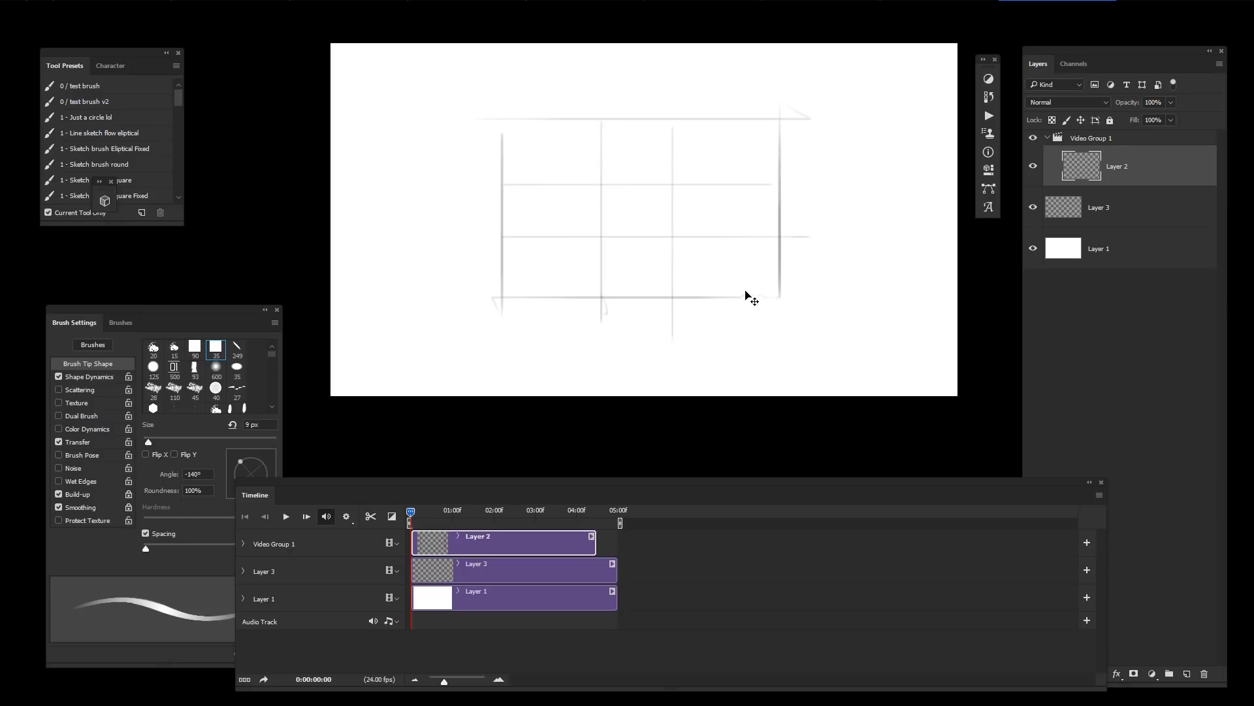
Step: Scale the frame grid up so it fills the whole canvas
key(ctrl+t)
mouse_move(815, 331)
mouse_down()
mouse_move(929, 378)
mouse_move(985, 422)
mouse_move(997, 417)
mouse_up()
mouse_move(919, 306)
mouse_down()
mouse_move(923, 329)
mouse_move(946, 318)
mouse_up()
key(Return)
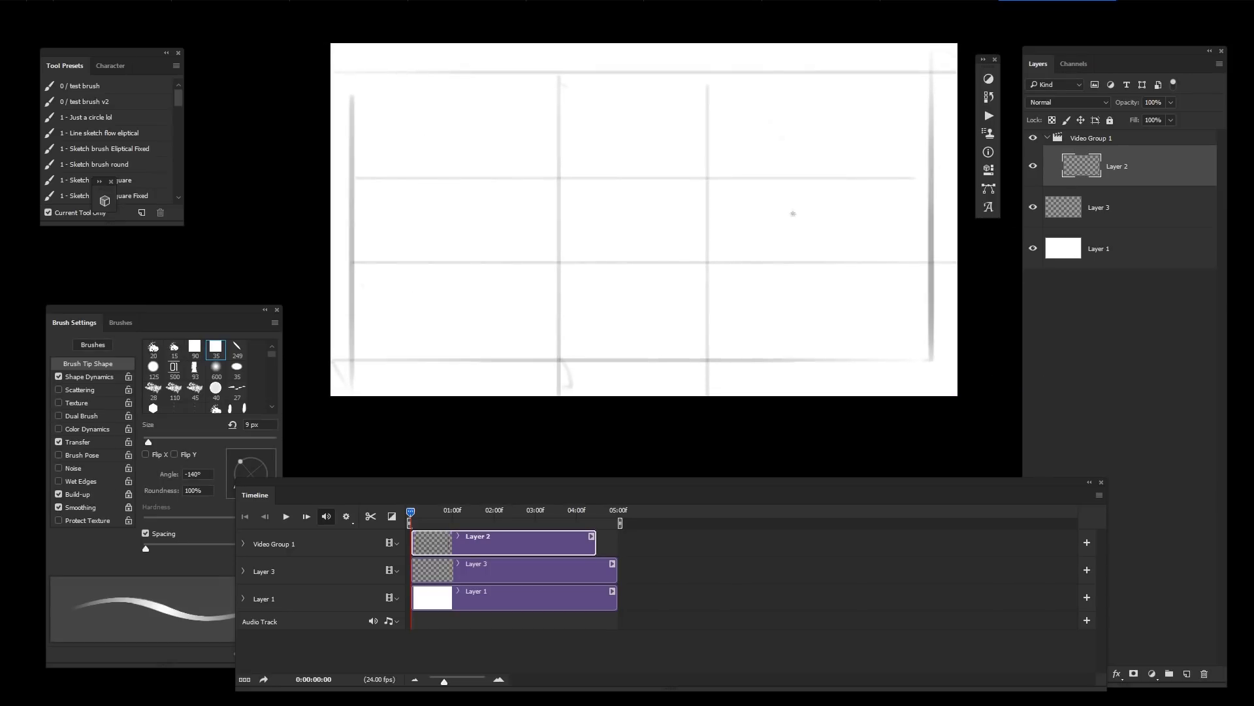
Step: Draw a darker inner rectangle across the centre of the grid
mouse_move(544, 116)
mouse_down()
mouse_move(630, 160)
mouse_move(522, 116)
mouse_move(520, 336)
mouse_up()
key(ctrl+z)
drag(521, 318, 690, 318)
mouse_move(667, 318)
mouse_down()
mouse_move(667, 102)
mouse_move(484, 118)
mouse_up()
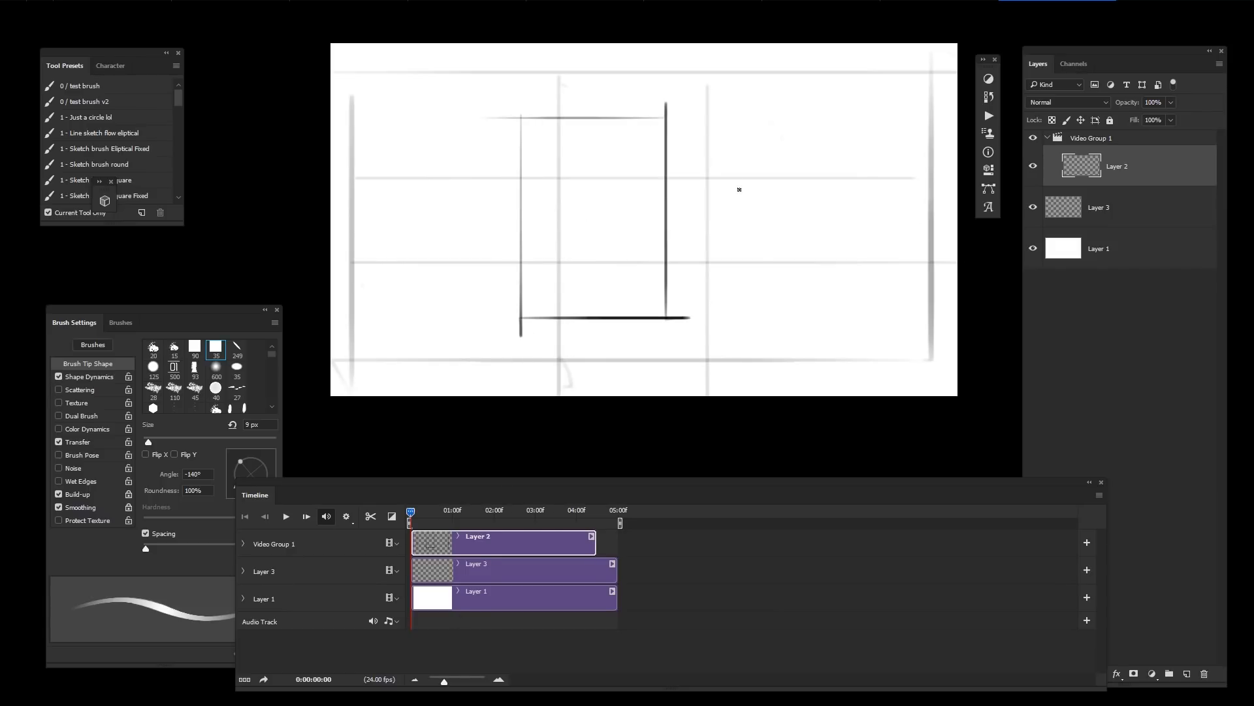
Step: Recolour the Layer 2 guide lines red fc0202 by filling with transparency locked
key(n)
drag(981, 356, 1040, 325)
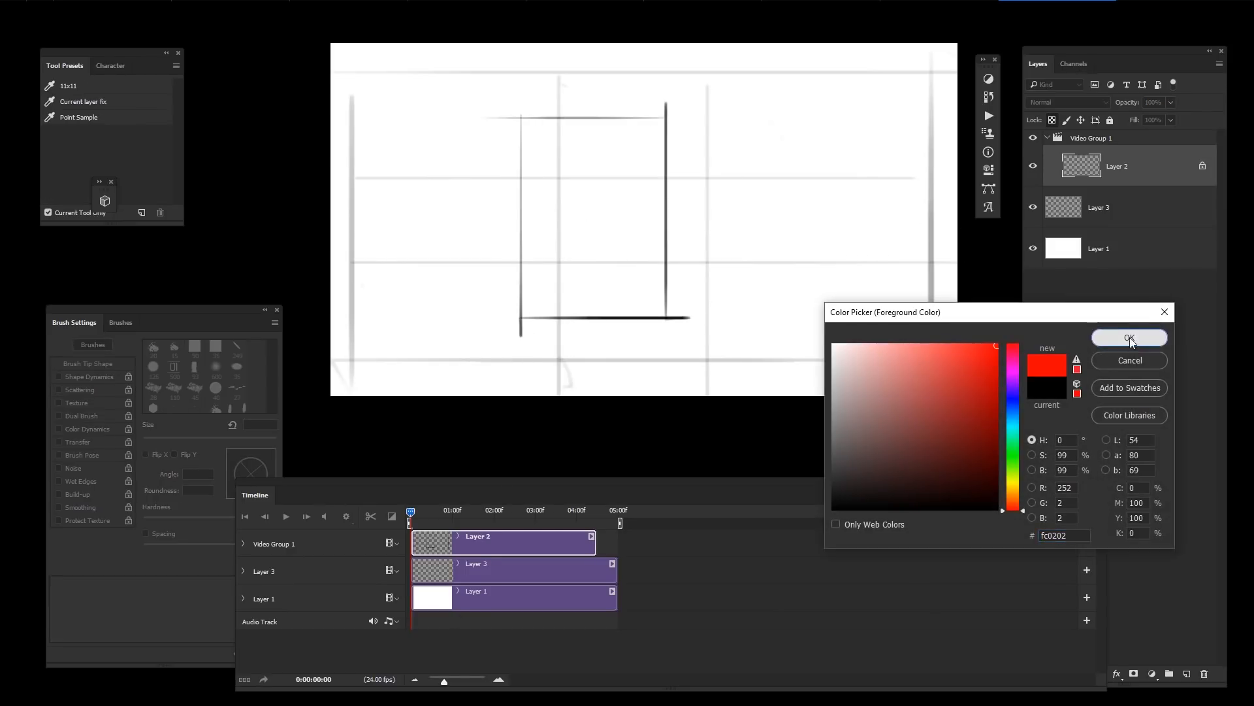
click(1129, 337)
key(alt+BackSpace)
key(/)
drag(865, 346, 836, 342)
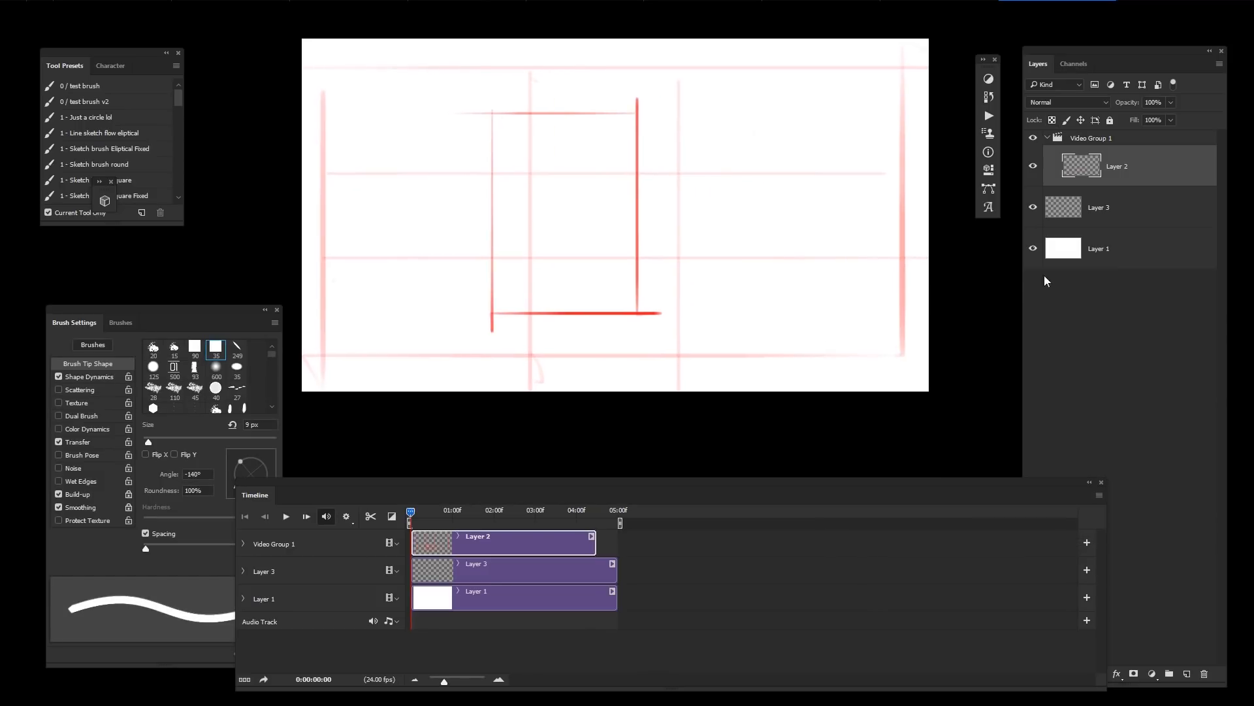
Step: Lower Layer 2's opacity to 33%
key(m)
key(5)
key(5)
key(3)
key(3)
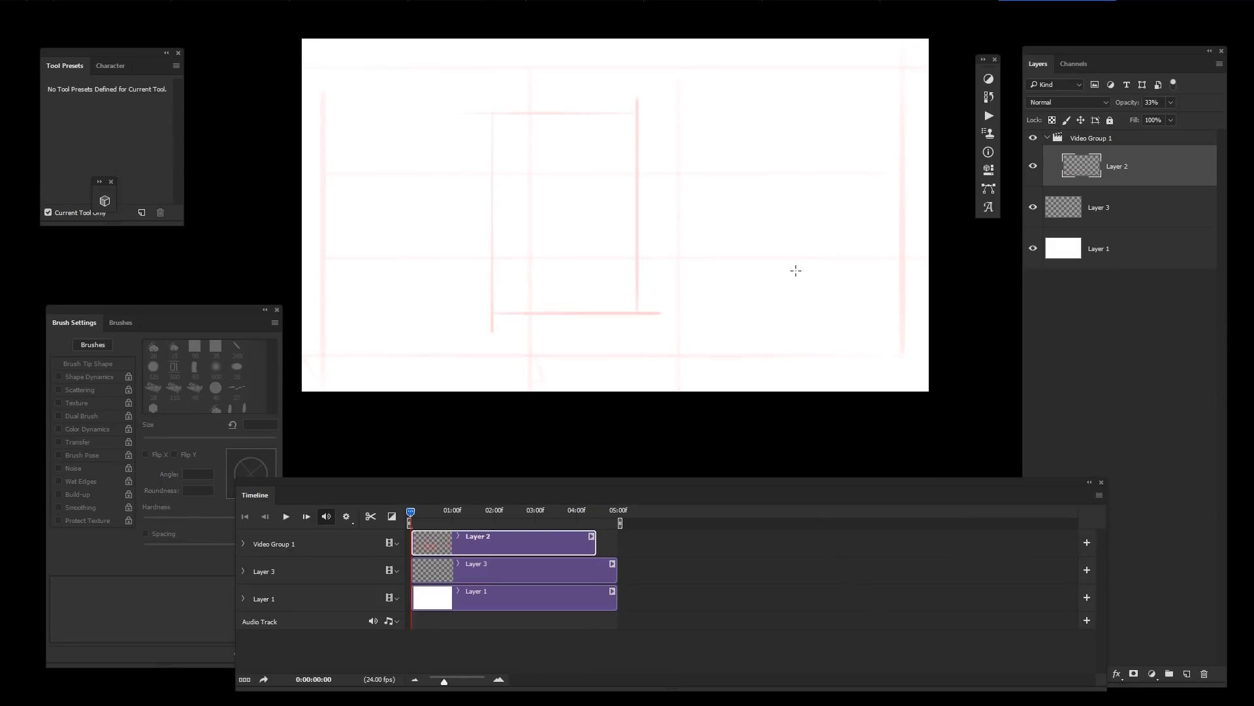
Step: Select Layer 3 and sketch the scene's main perspective lines with the brush
click(1122, 196)
key(b)
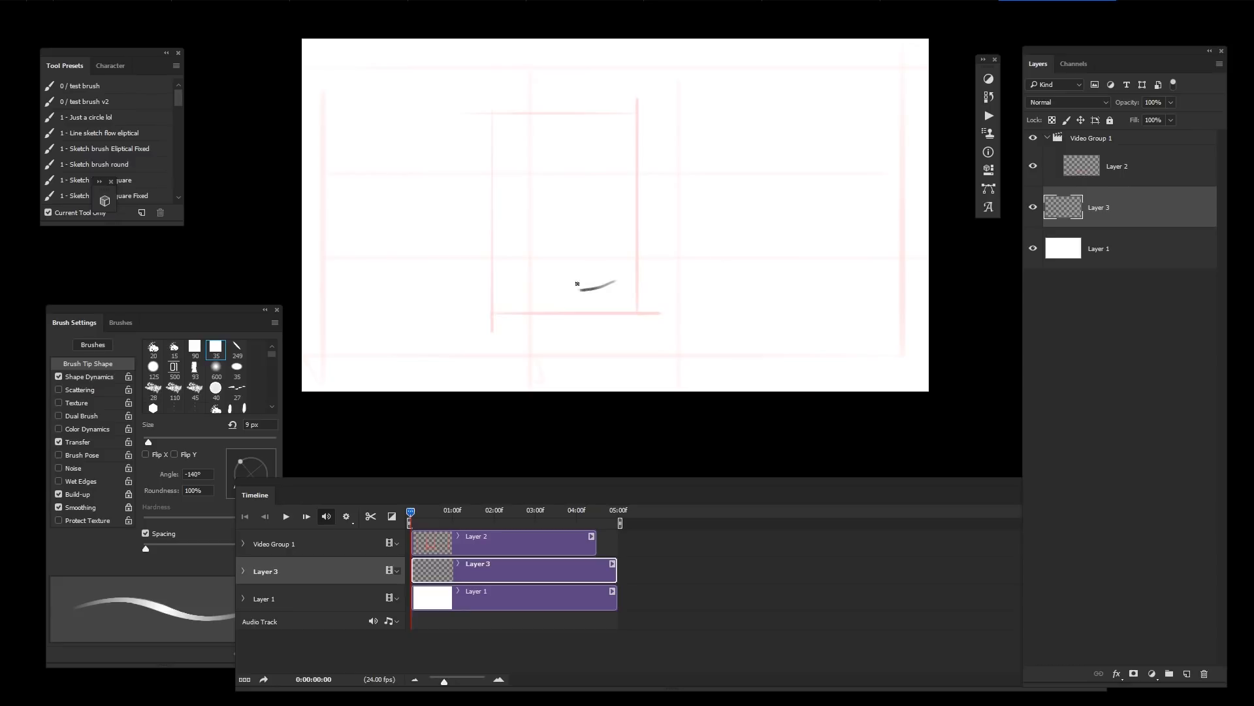
mouse_move(541, 256)
mouse_down()
mouse_move(556, 264)
mouse_move(419, 379)
mouse_up()
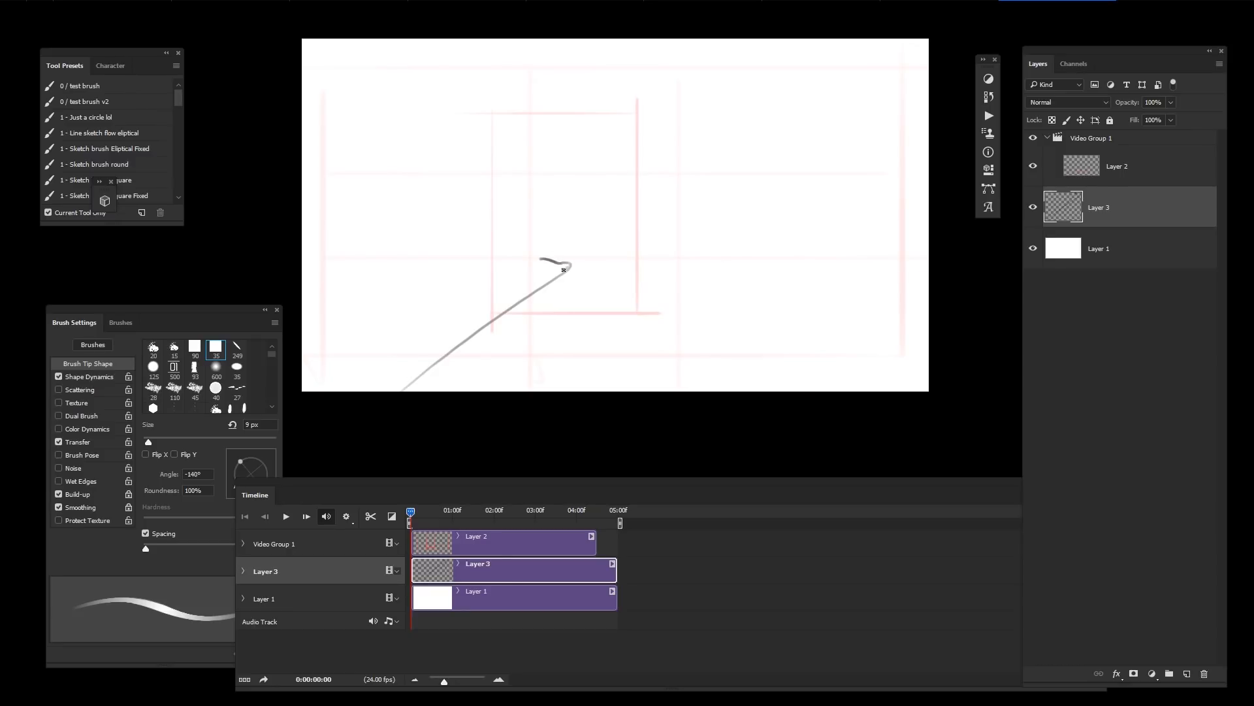
mouse_move(623, 261)
mouse_down()
mouse_move(633, 421)
mouse_move(644, 383)
mouse_move(655, 418)
mouse_move(732, 431)
mouse_up()
key(ctrl+z)
key(ctrl+z)
key(ctrl+z)
drag(618, 208, 618, 424)
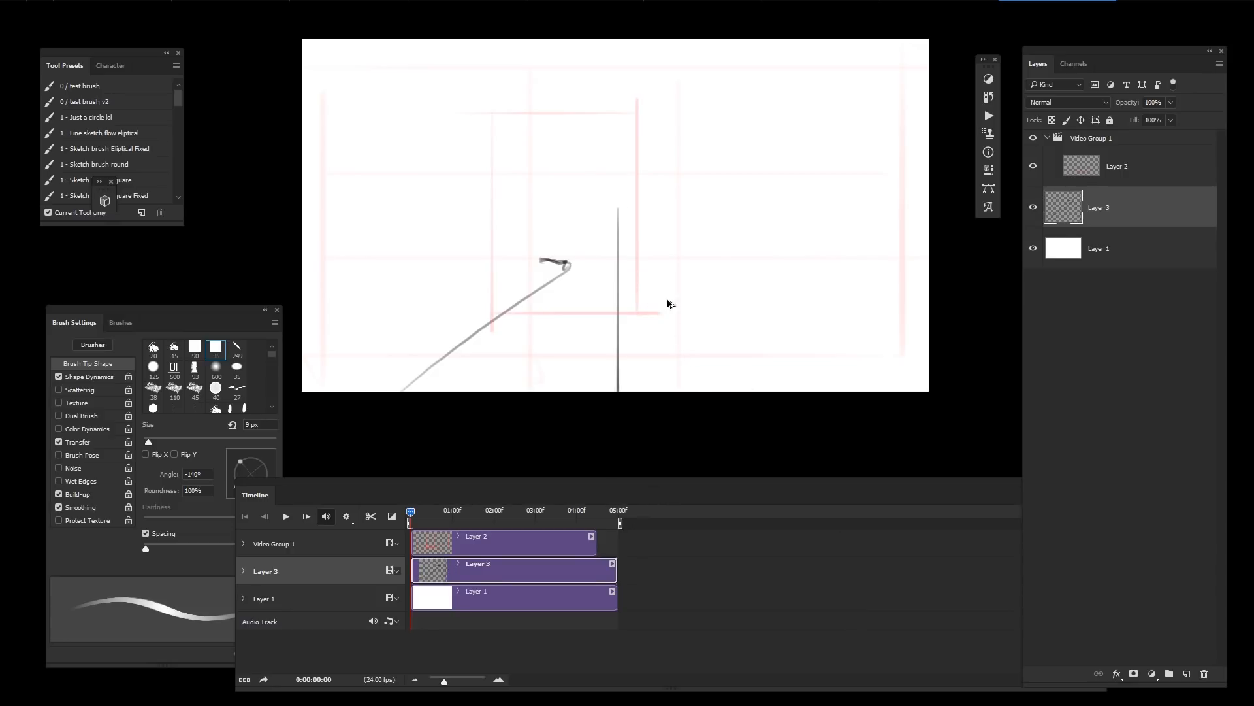
key(ctrl+z)
mouse_move(648, 249)
mouse_down()
mouse_move(768, 430)
mouse_move(719, 350)
mouse_move(758, 401)
mouse_move(784, 405)
mouse_up()
key(ctrl+z)
key(ctrl+z)
key(ctrl+z)
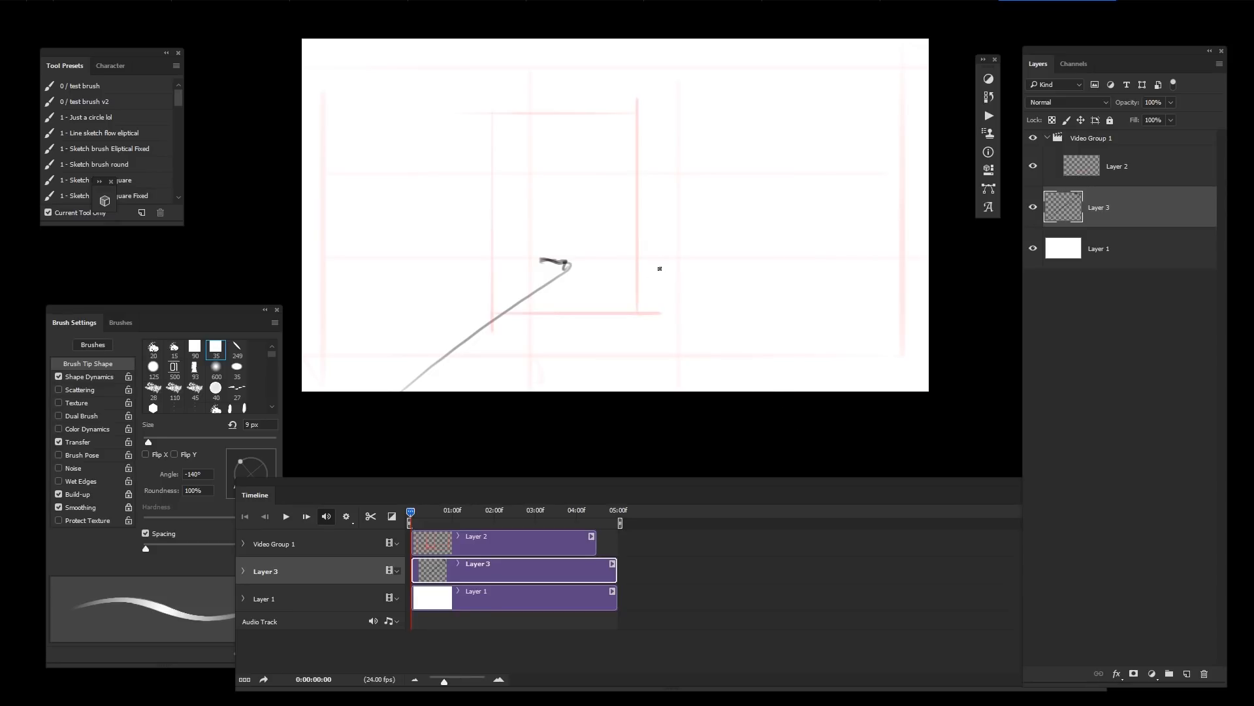
drag(650, 265, 655, 420)
key(ctrl+z)
key(ctrl+z)
drag(650, 266, 686, 401)
key(ctrl+z)
mouse_move(647, 265)
mouse_down()
mouse_move(722, 425)
mouse_move(661, 298)
mouse_move(721, 413)
mouse_move(658, 255)
mouse_up()
key(ctrl+z)
key(e)
key(b)
key(ctrl+z)
mouse_move(578, 260)
mouse_down()
mouse_move(635, 258)
mouse_move(582, 248)
mouse_move(551, 61)
mouse_move(553, 284)
mouse_up()
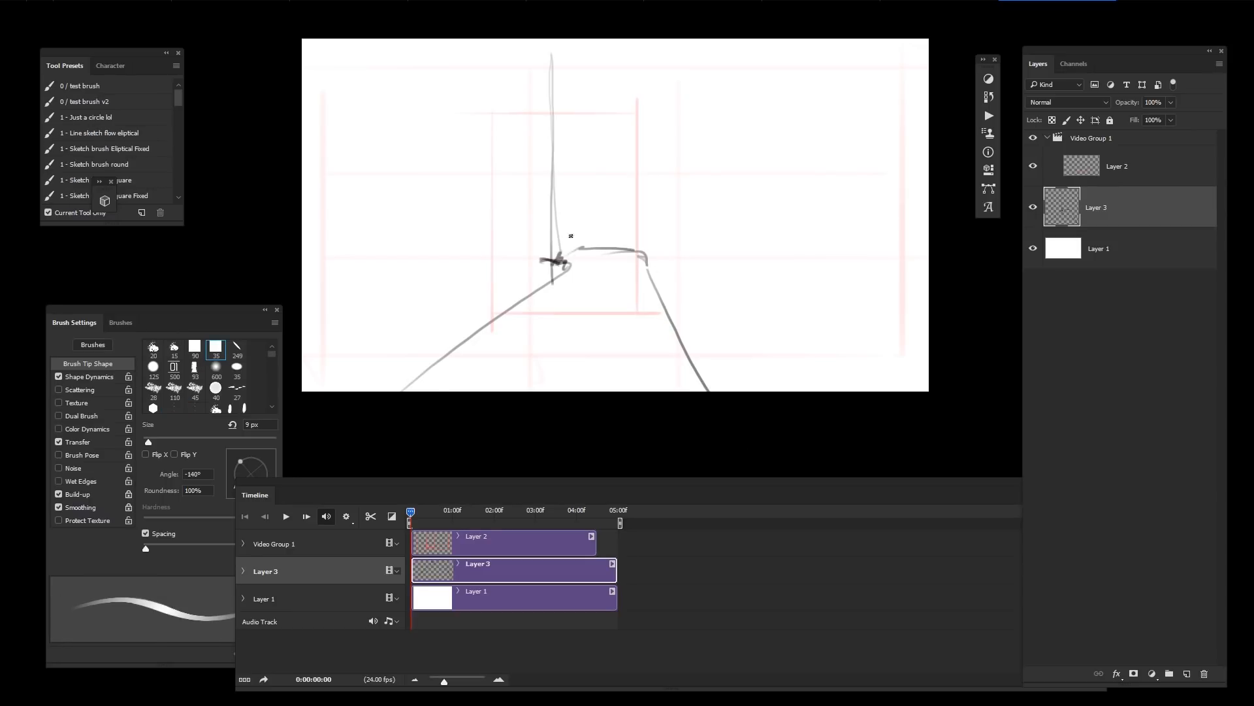
drag(734, 243, 731, 270)
drag(804, 336, 795, 325)
Step: Hide Layer 2 and sketch rough figures and furniture on Layer 3
drag(1023, 167, 1028, 167)
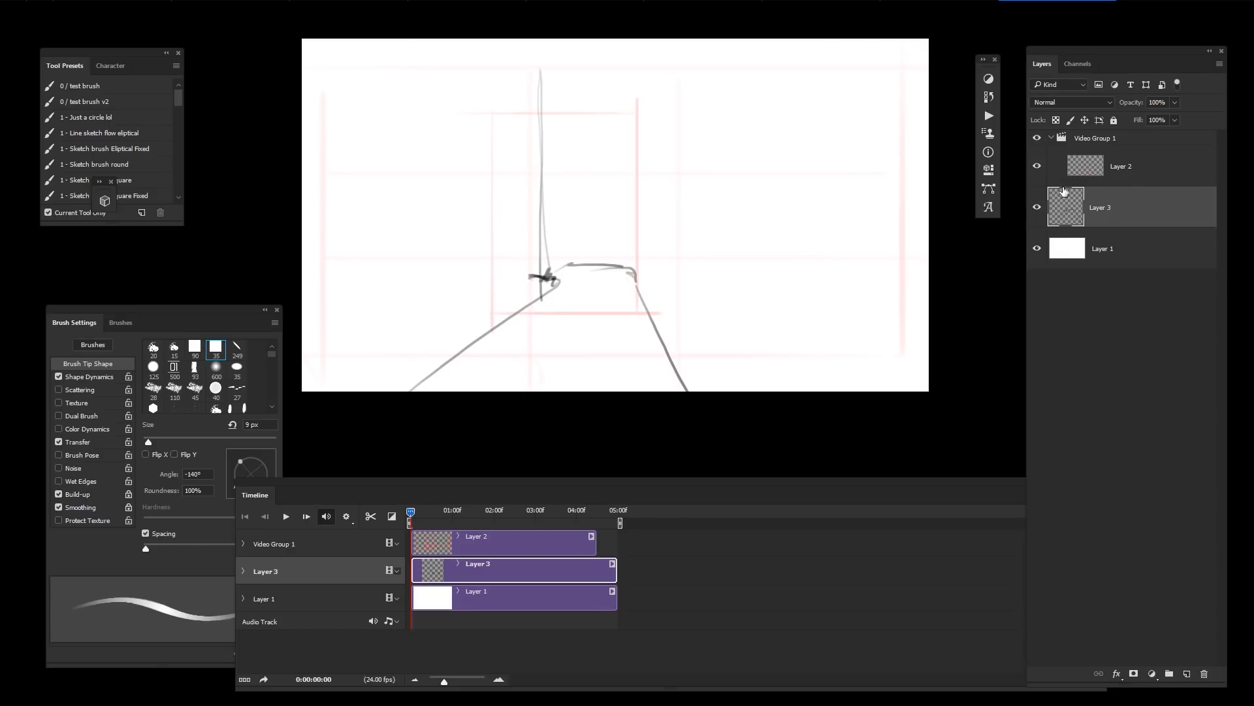
click(1033, 166)
drag(534, 119, 616, 47)
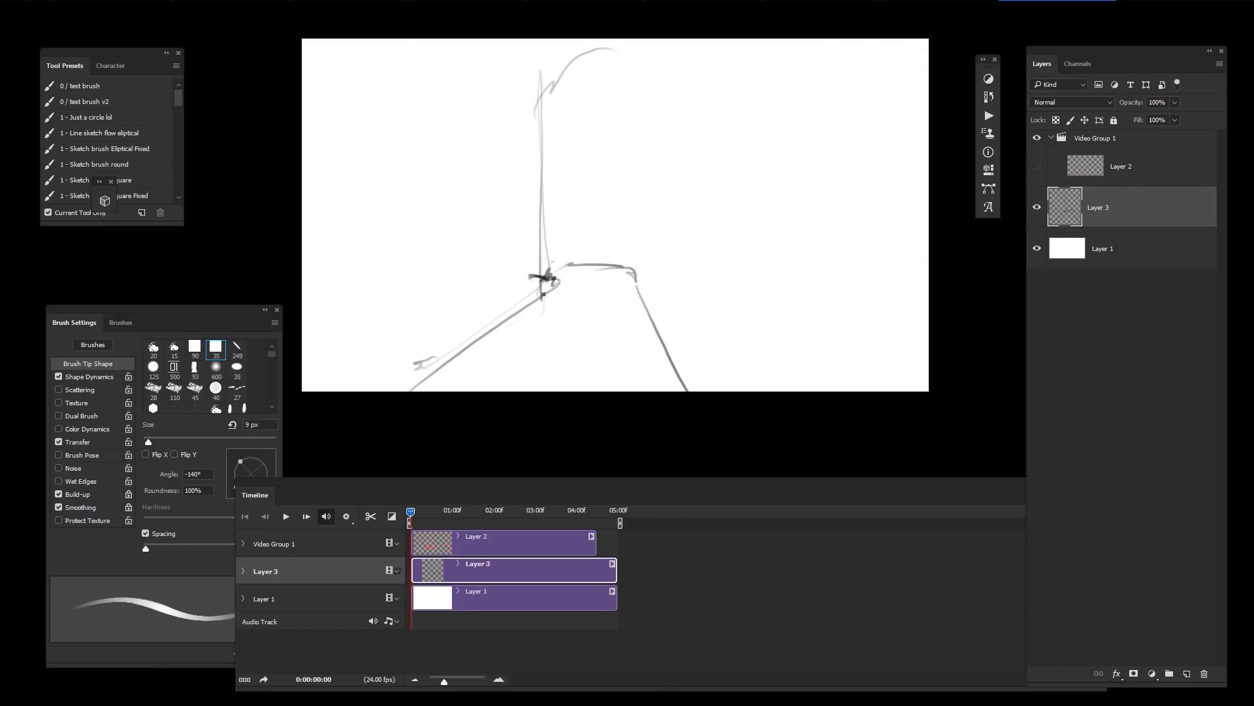
mouse_move(464, 342)
mouse_down()
mouse_move(416, 366)
mouse_move(429, 149)
mouse_up()
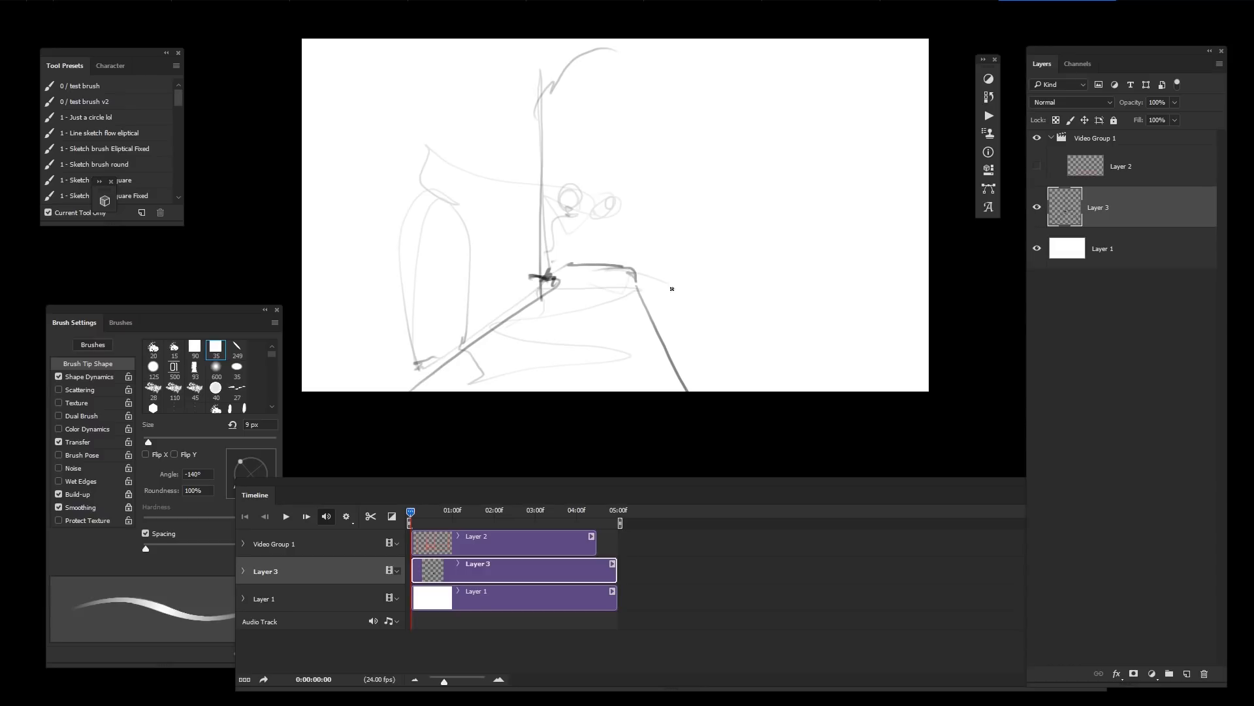
mouse_move(705, 269)
mouse_down()
mouse_move(857, 271)
mouse_move(876, 253)
mouse_move(807, 239)
mouse_move(810, 172)
mouse_up()
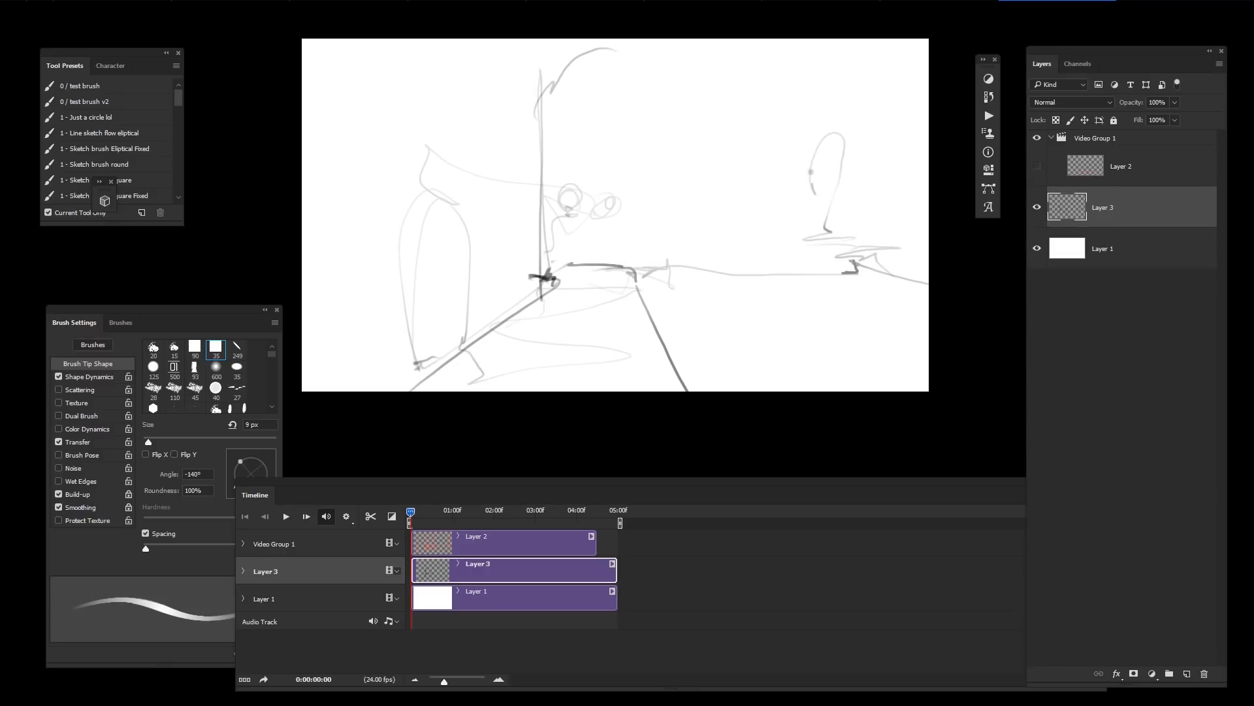
drag(641, 226, 605, 219)
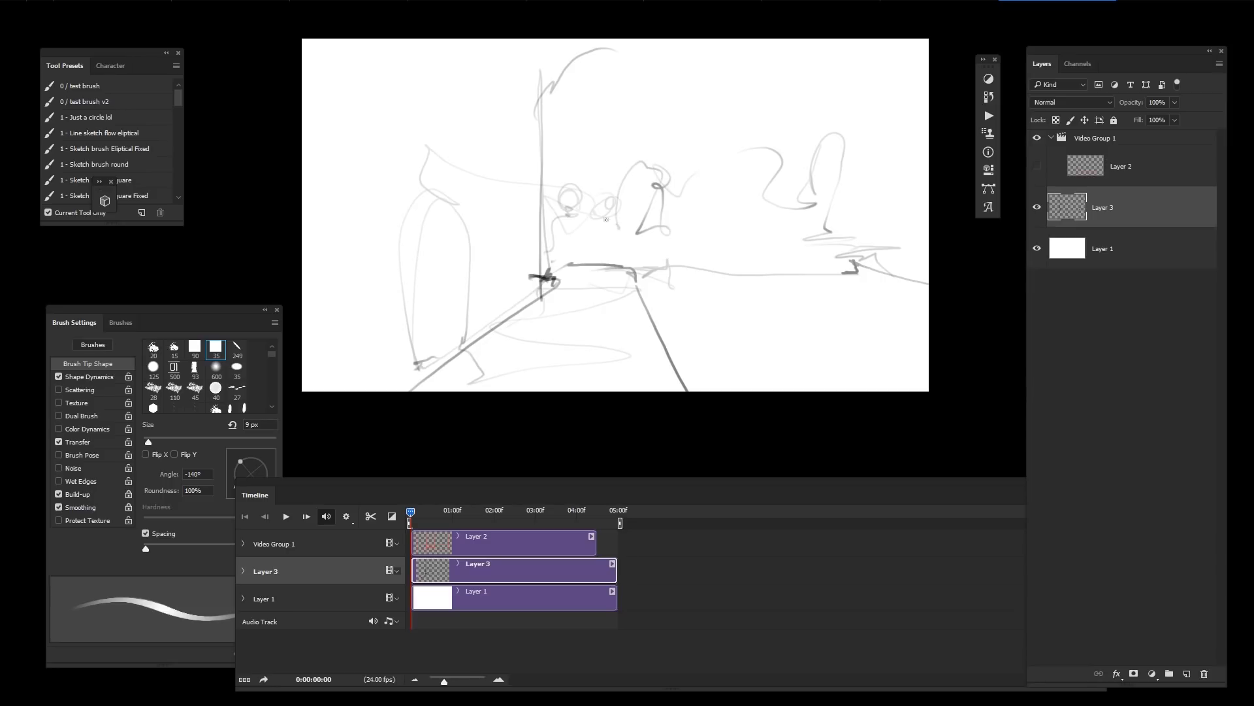
key(e)
mouse_move(690, 186)
mouse_down()
mouse_move(638, 194)
mouse_move(639, 226)
mouse_up()
key(b)
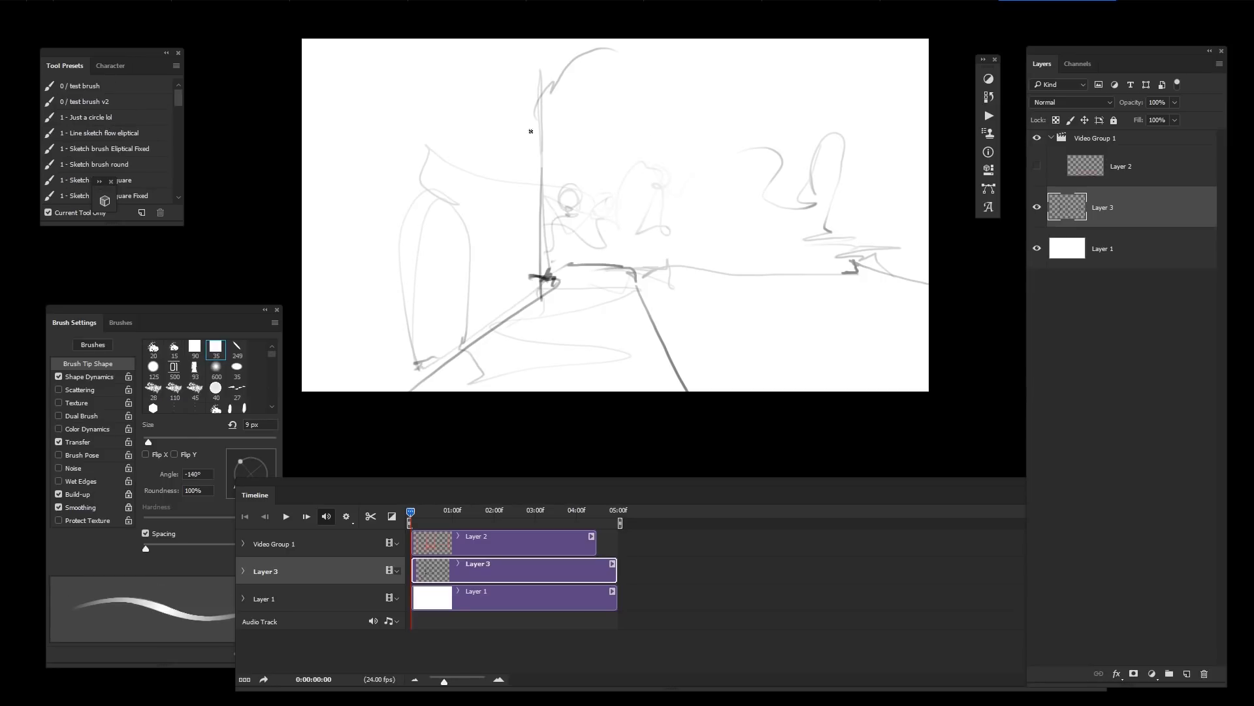
key(ctrl+z)
Step: Add further details to the Layer 3 sketch, including a head circle and a small rabbit character
drag(355, 157, 548, 135)
key(ctrl+z)
key(ctrl+z)
drag(622, 93, 628, 123)
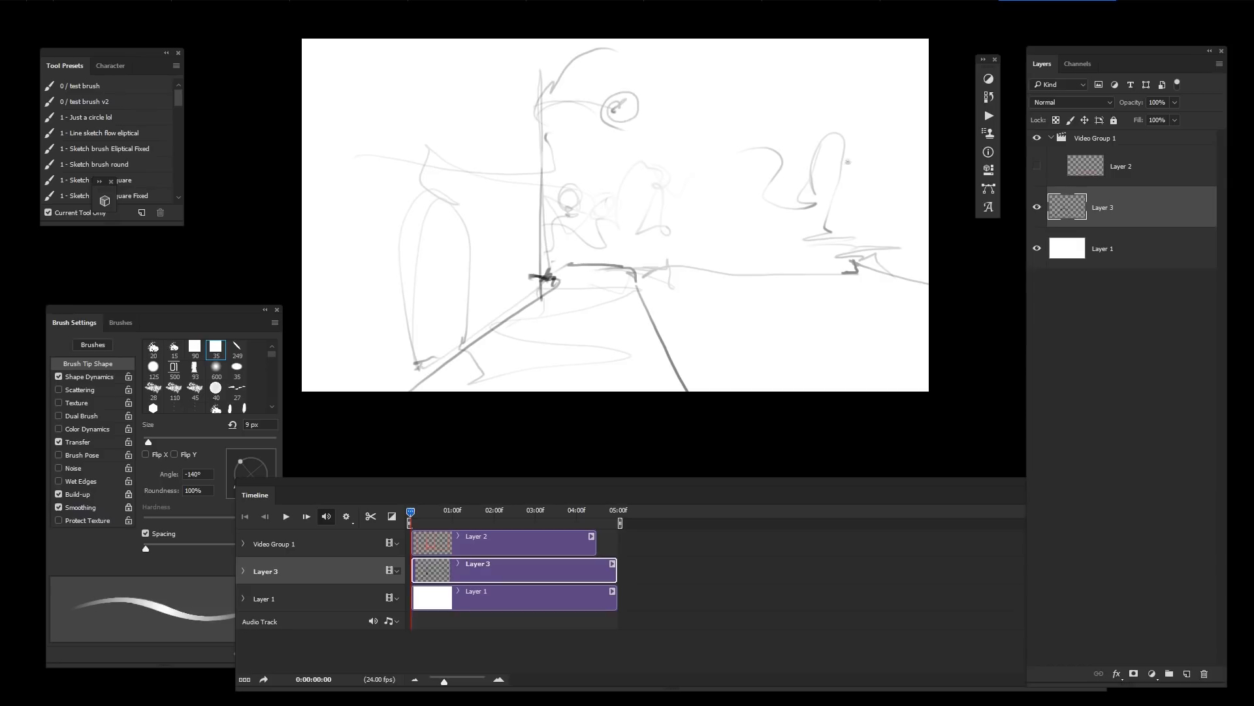
mouse_move(754, 268)
mouse_down()
mouse_move(932, 393)
mouse_move(929, 358)
mouse_up()
key(ctrl+z)
mouse_move(854, 287)
mouse_down()
mouse_move(667, 267)
mouse_move(717, 244)
mouse_move(697, 226)
mouse_up()
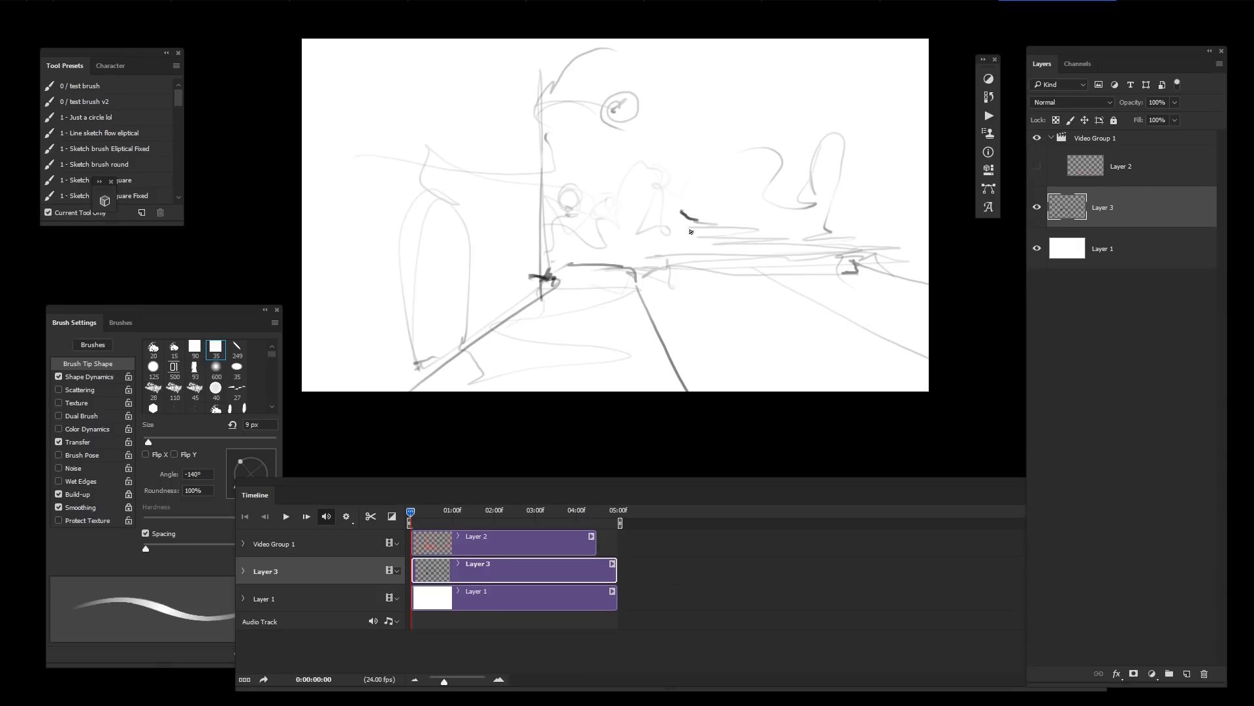
drag(406, 210, 967, 230)
key(ctrl+z)
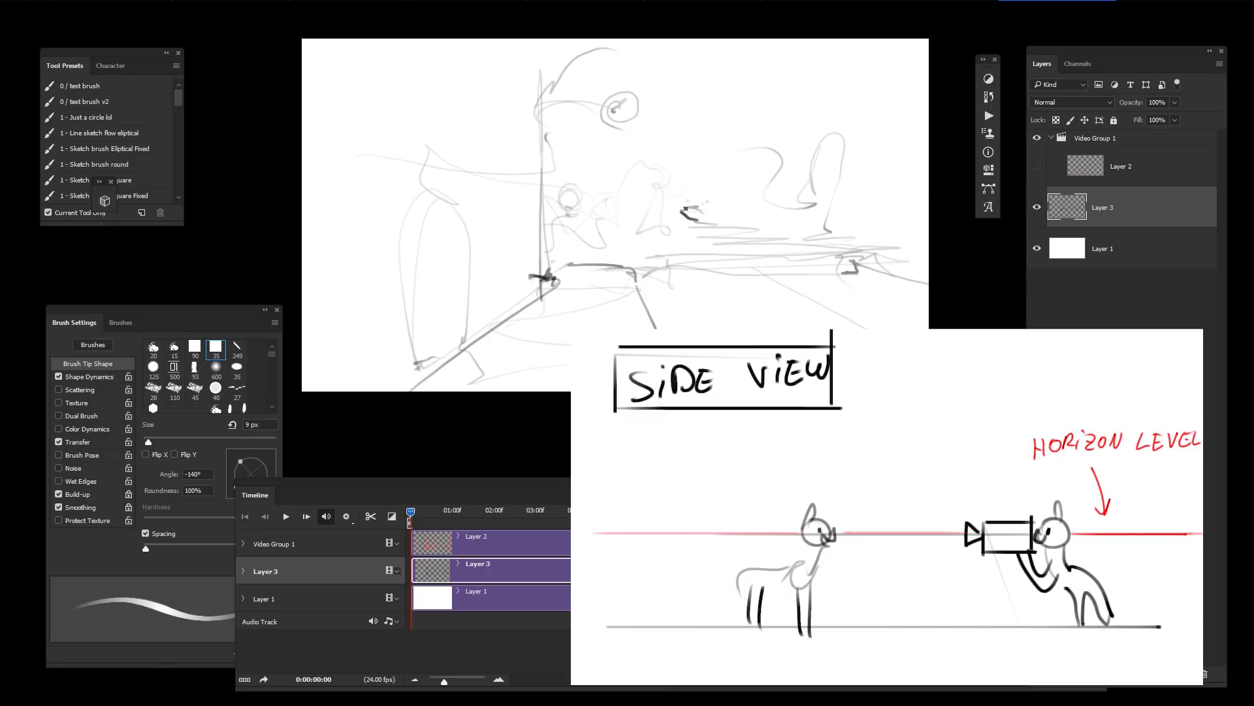
key(ctrl+z)
drag(711, 203, 581, 204)
key(bracketleft)
key(ctrl+z)
key(ctrl+z)
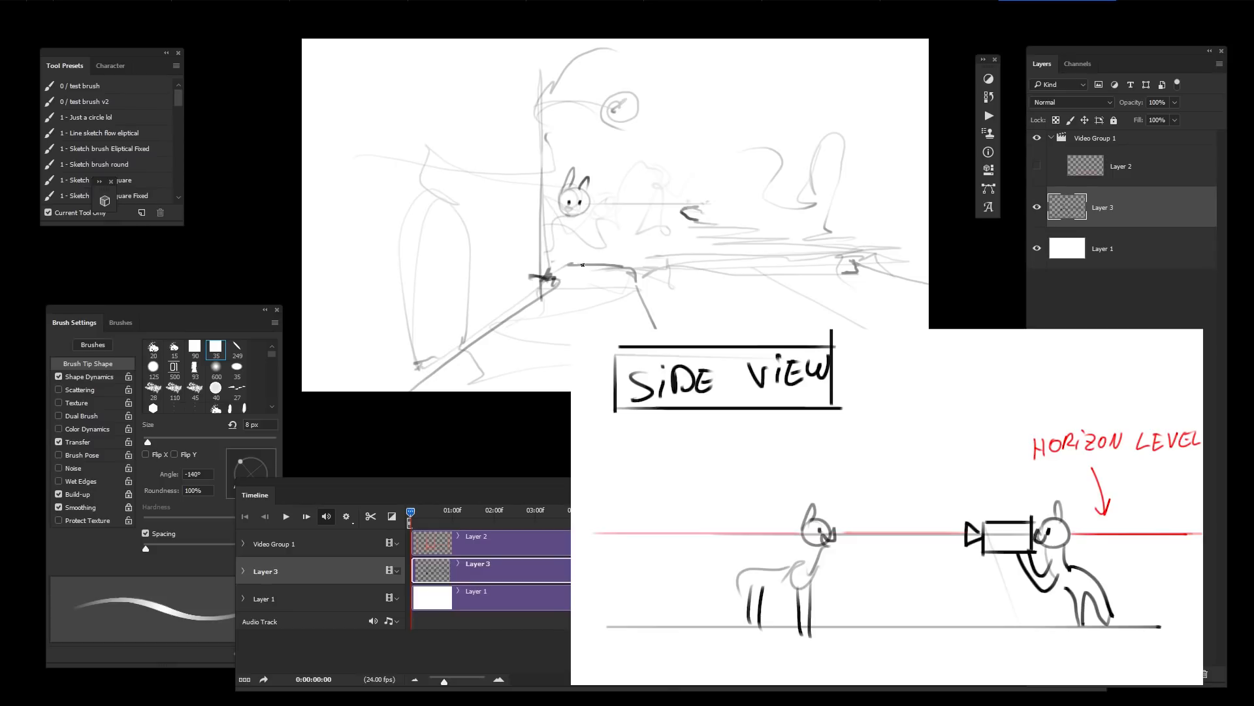
Step: Try erasing across the Layer 3 sketch with a 400 px eraser
key(e)
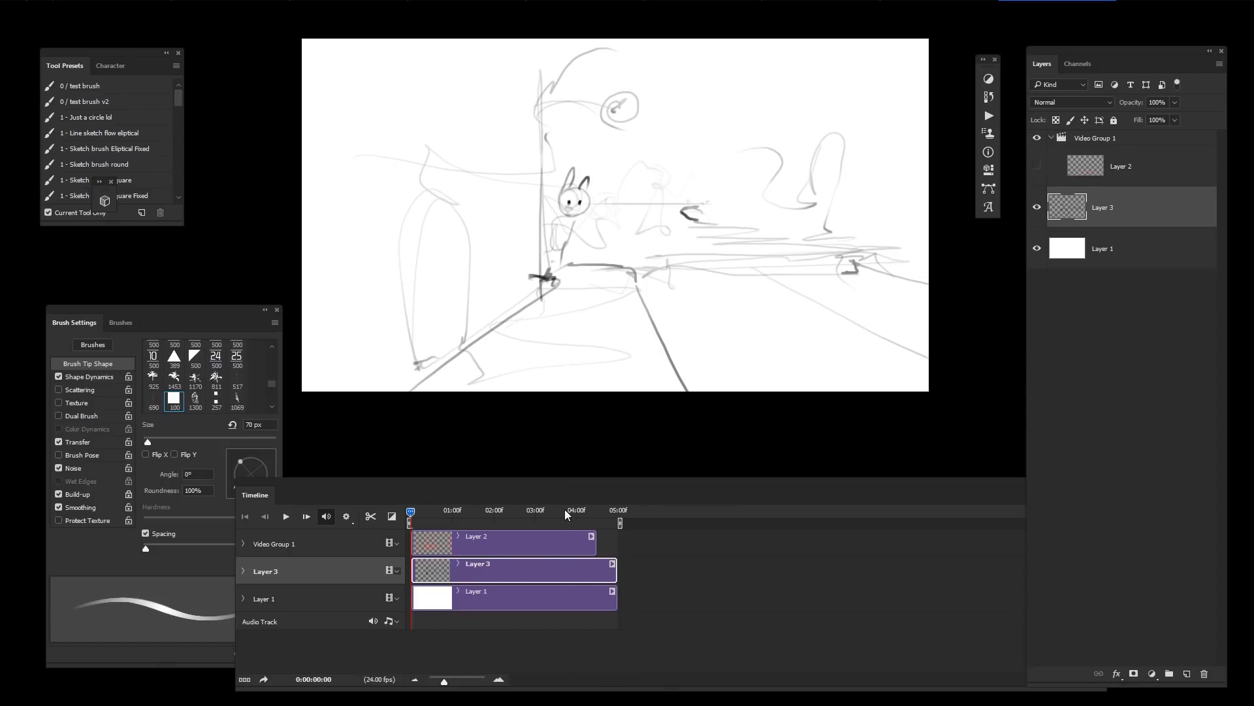
key(])
key(])
key(])
key(])
key(])
key(])
key(])
key(])
key(])
drag(787, 194, 620, 282)
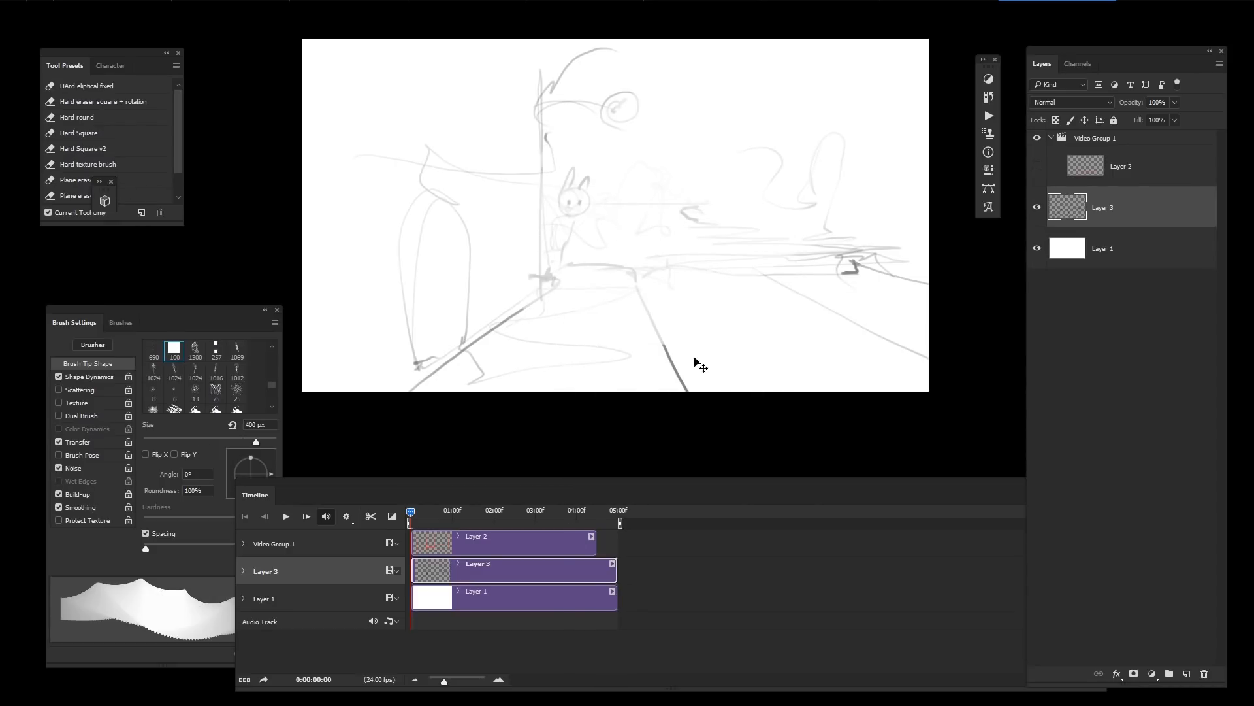
key(ctrl+z)
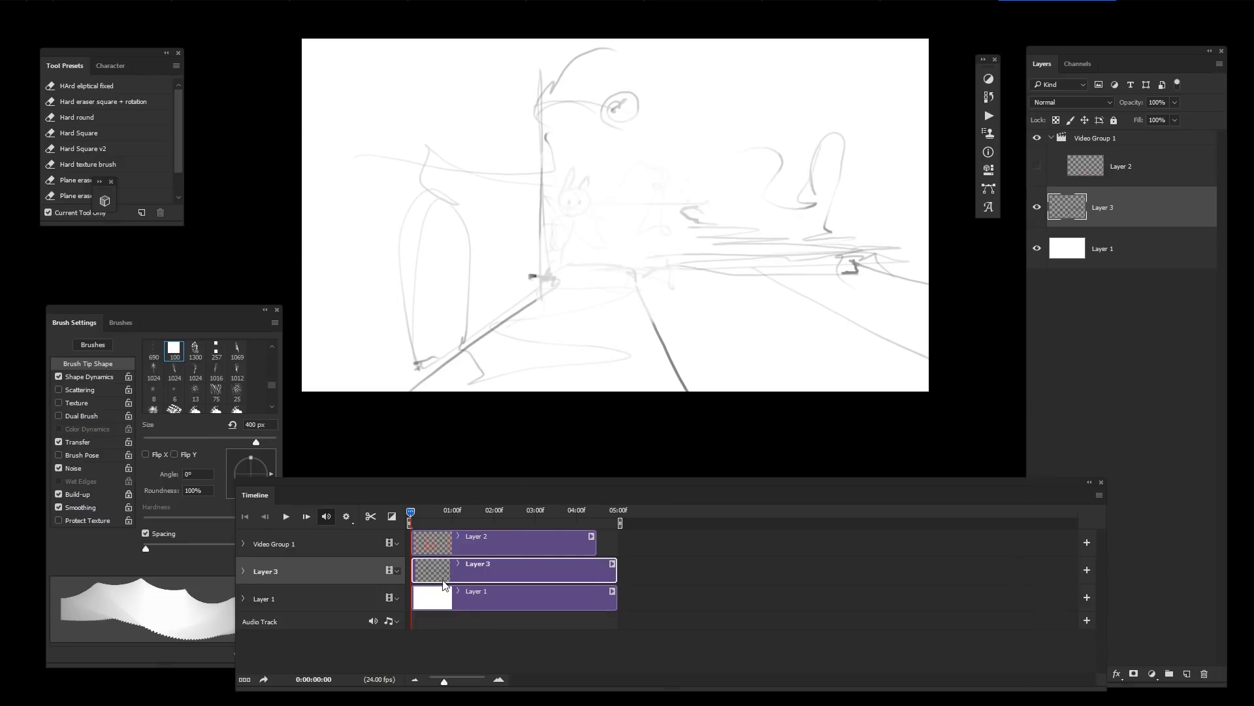
Step: Add a new Layer 4, switch to a small brush, and shift its timeline clip to start at about one second
key(ctrl+shift+alt+n)
key(b)
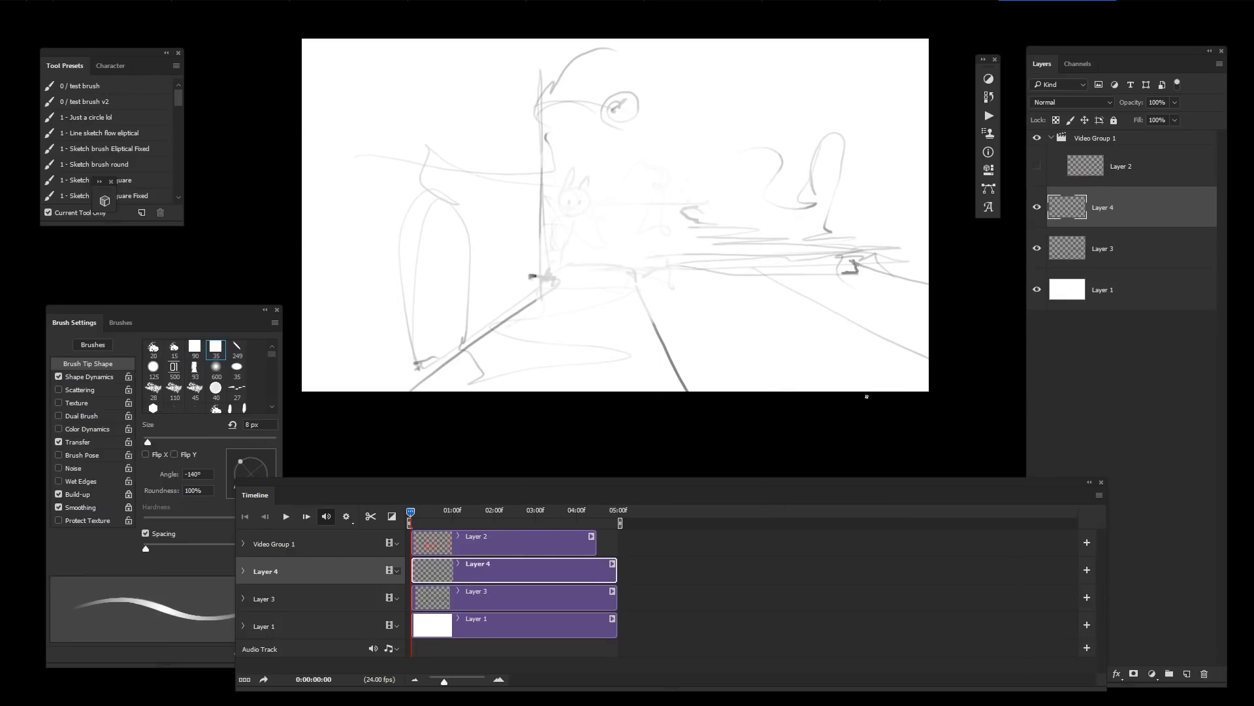
key(])
key(])
key(])
key(])
key(])
key(])
key(])
key(])
key([)
key([)
scroll(582, 221, up, 1)
scroll(582, 221, down, 2)
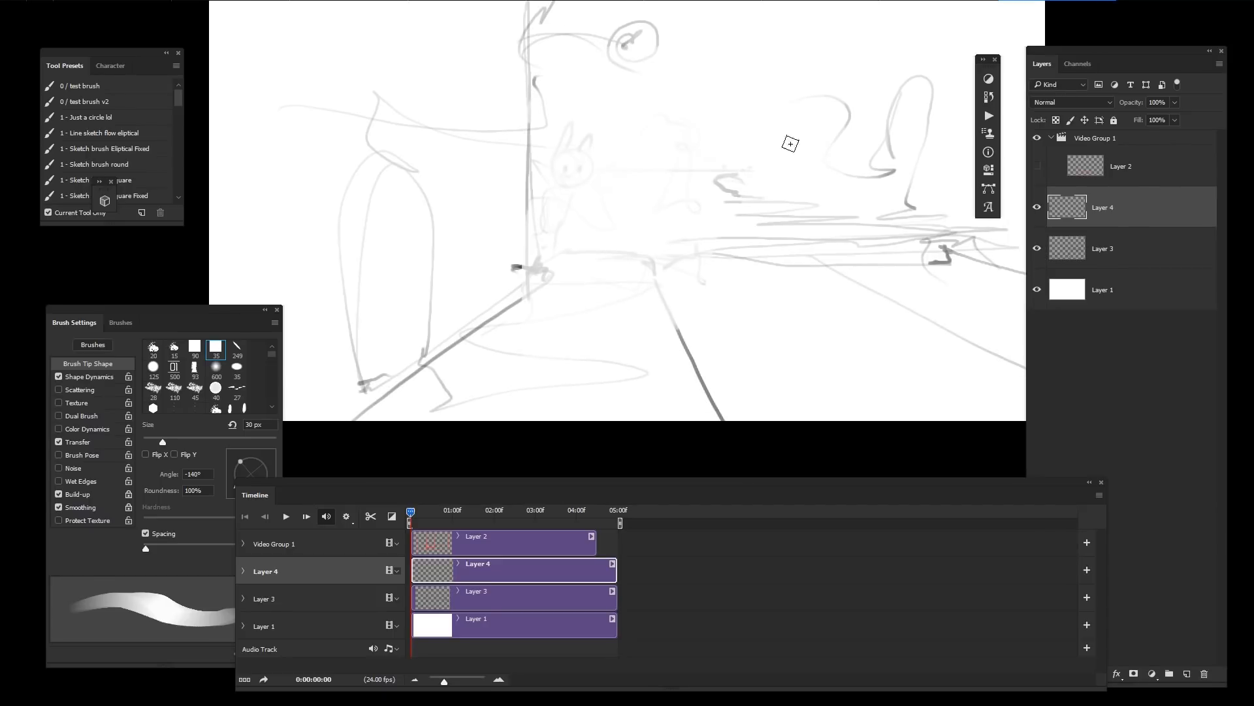
key([)
key(space)
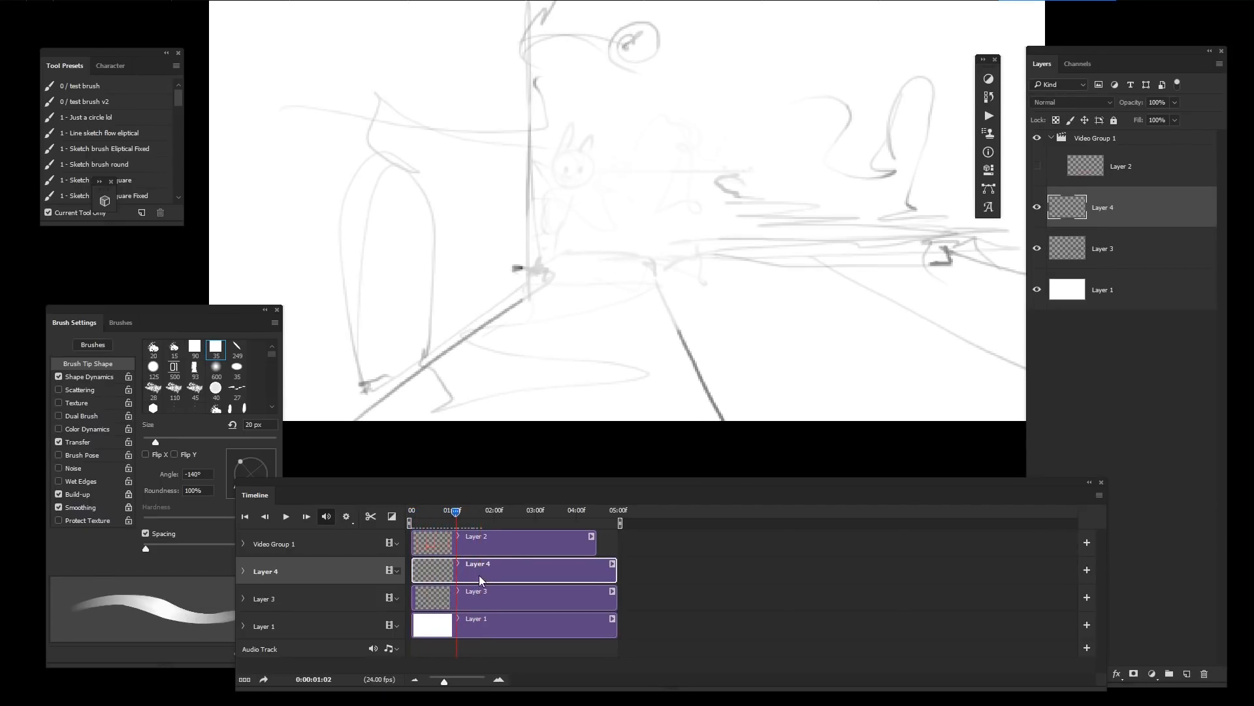
drag(479, 575, 524, 574)
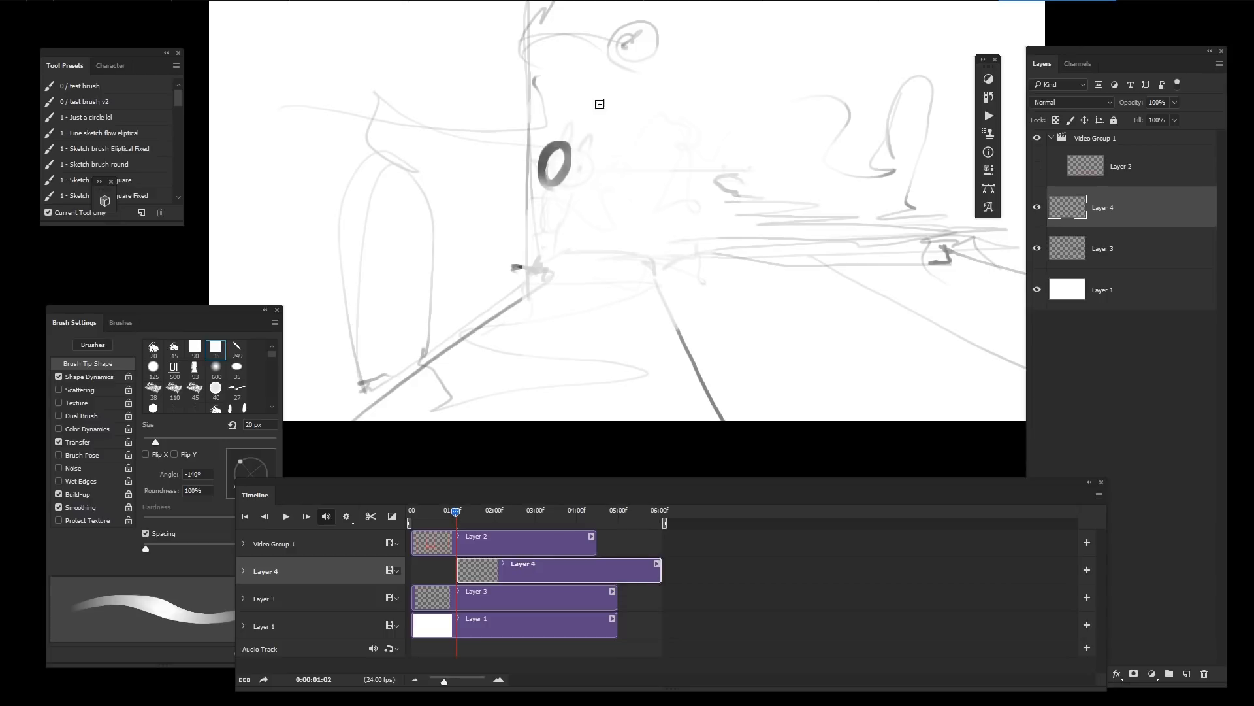
Step: Draw a wavy tail stroke for the rabbit on Layer 4 with a small brush
key(bracketleft)
key(bracketleft)
key(bracketleft)
key(bracketleft)
mouse_move(543, 152)
mouse_down()
mouse_move(536, 177)
mouse_move(572, 189)
mouse_up()
key(ctrl+z)
key(ctrl+z)
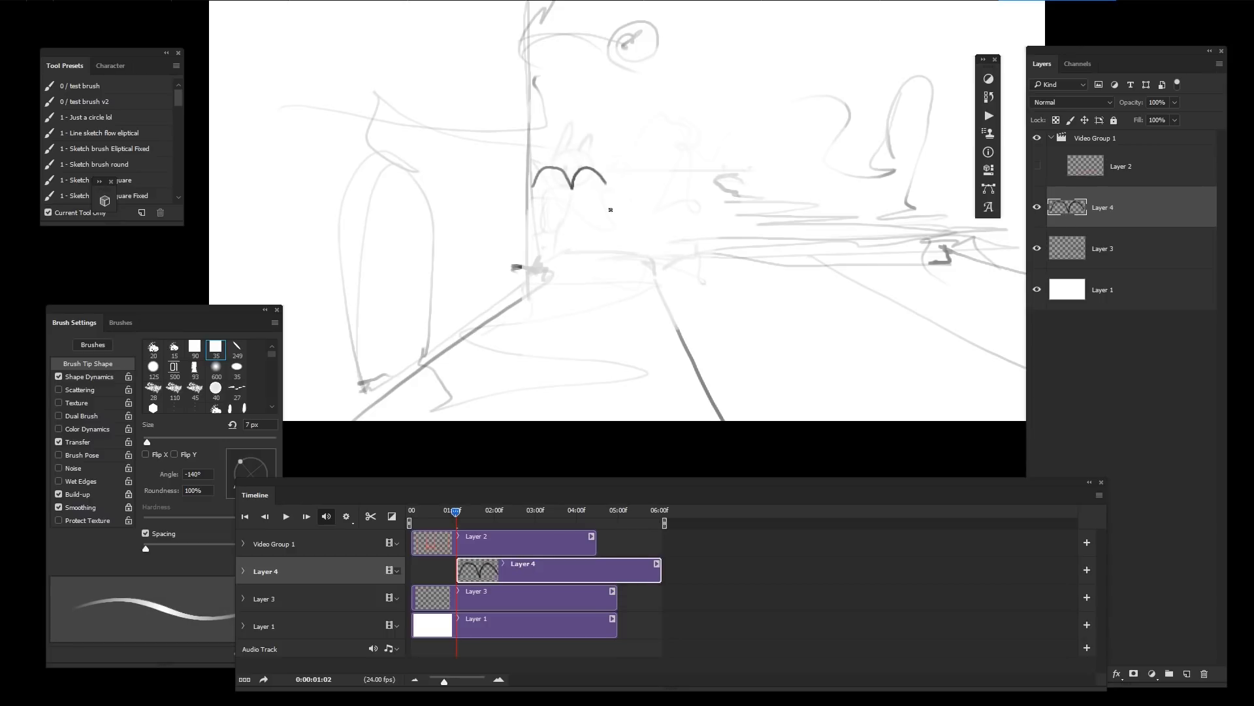
key(ctrl+z)
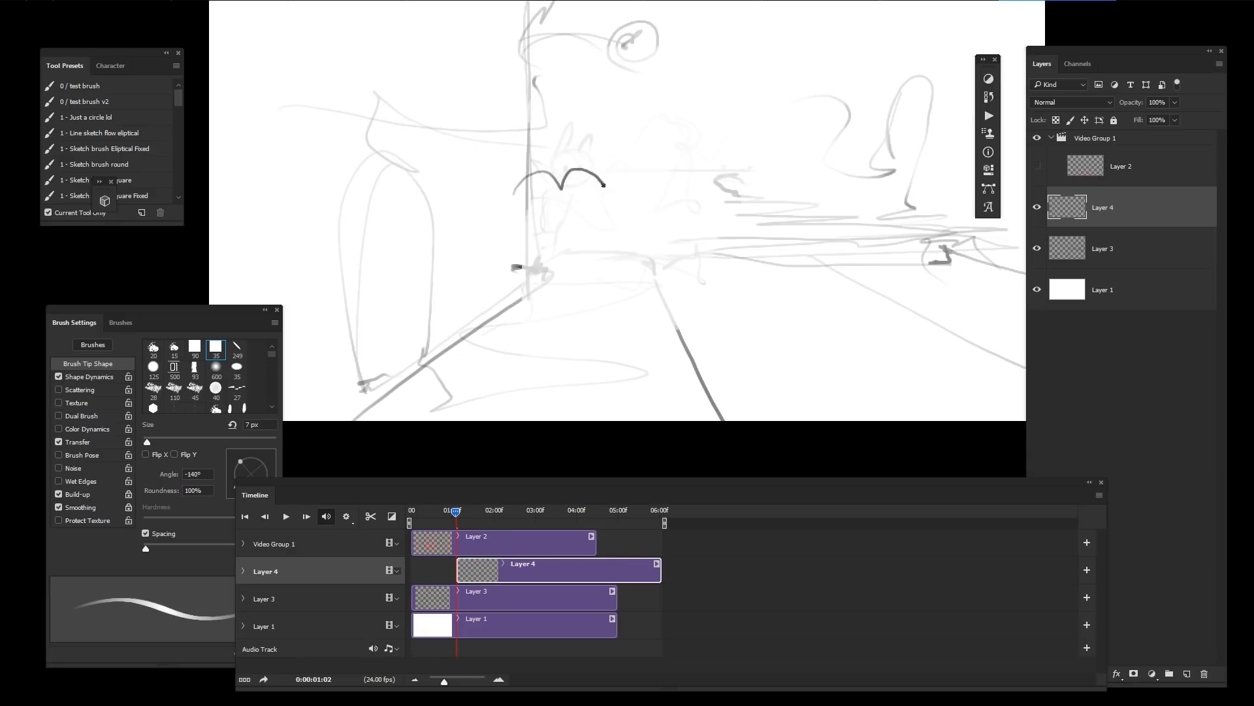
click(606, 126)
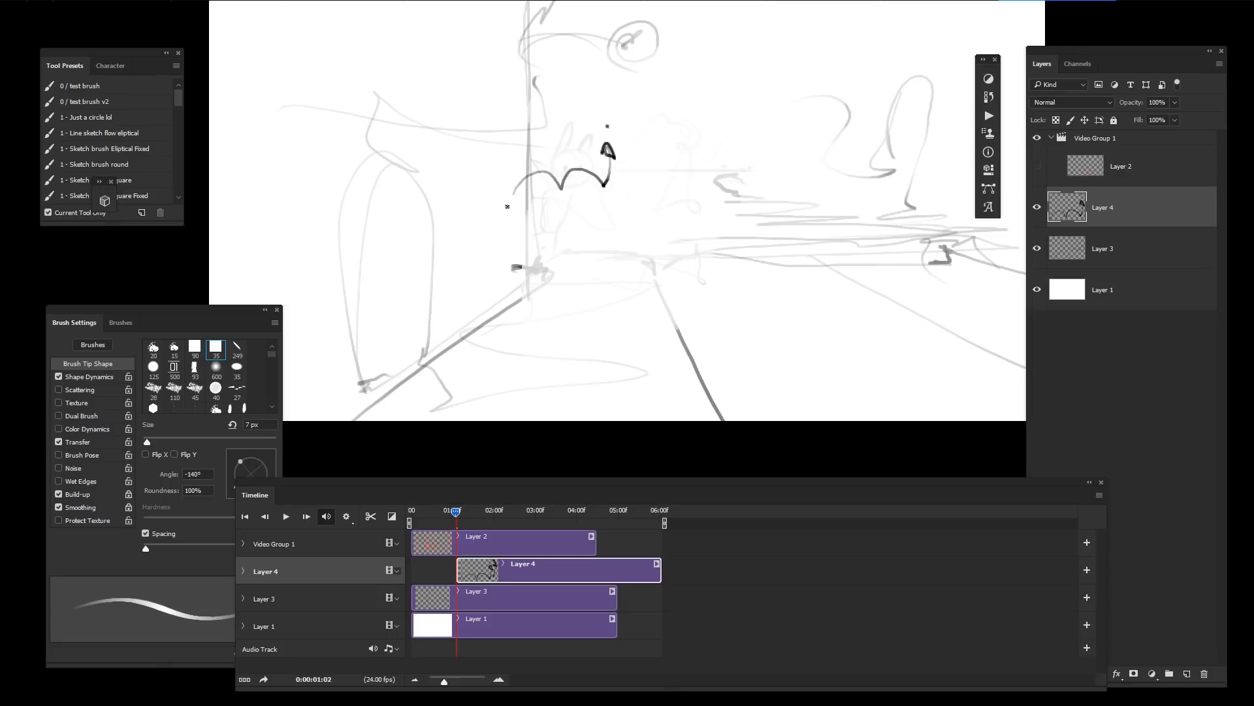
key(v)
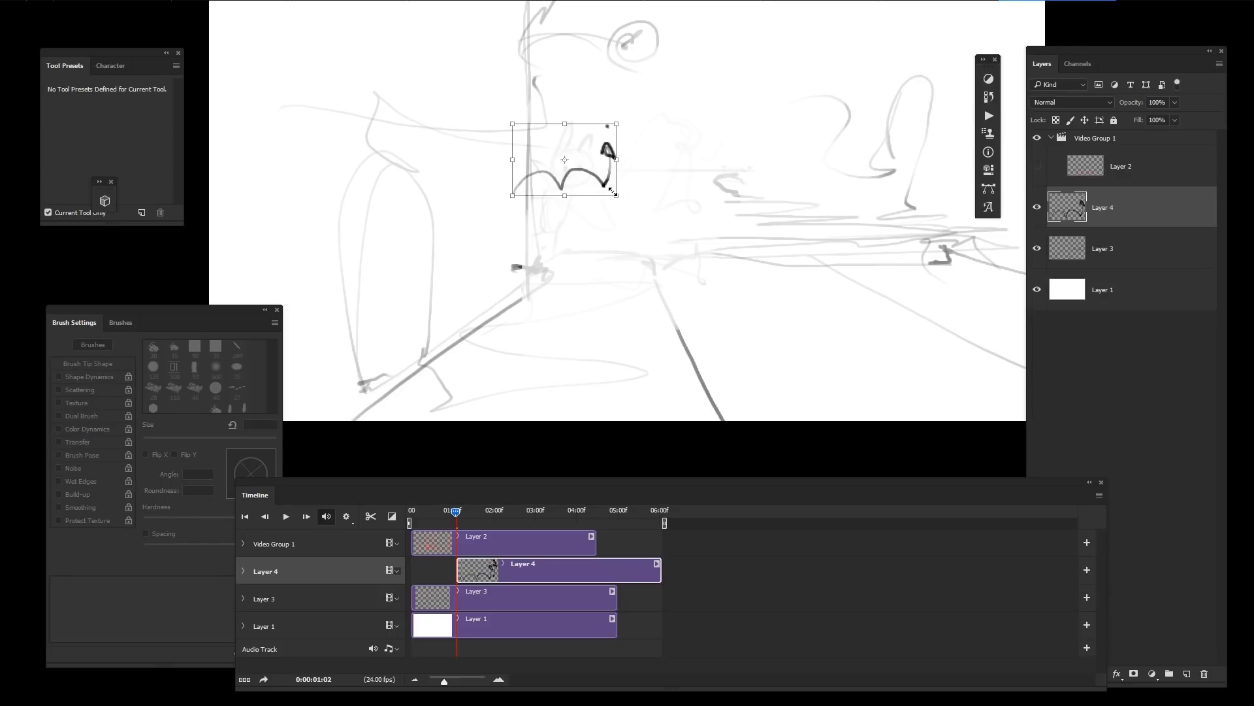
drag(612, 191, 617, 182)
key(ctrl+z)
key(Return)
key(b)
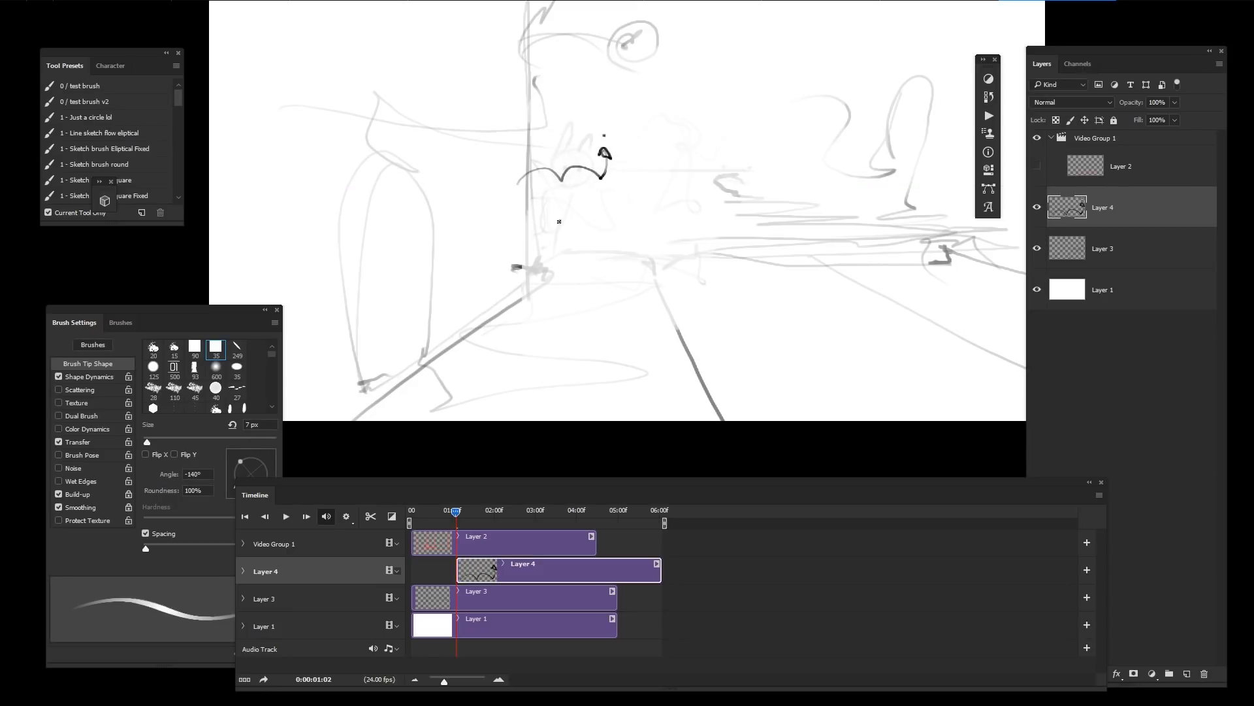
Step: Add a new Layer 5 and draw the rabbit's round head with two ears on it
key(ctrl+shift+alt+n)
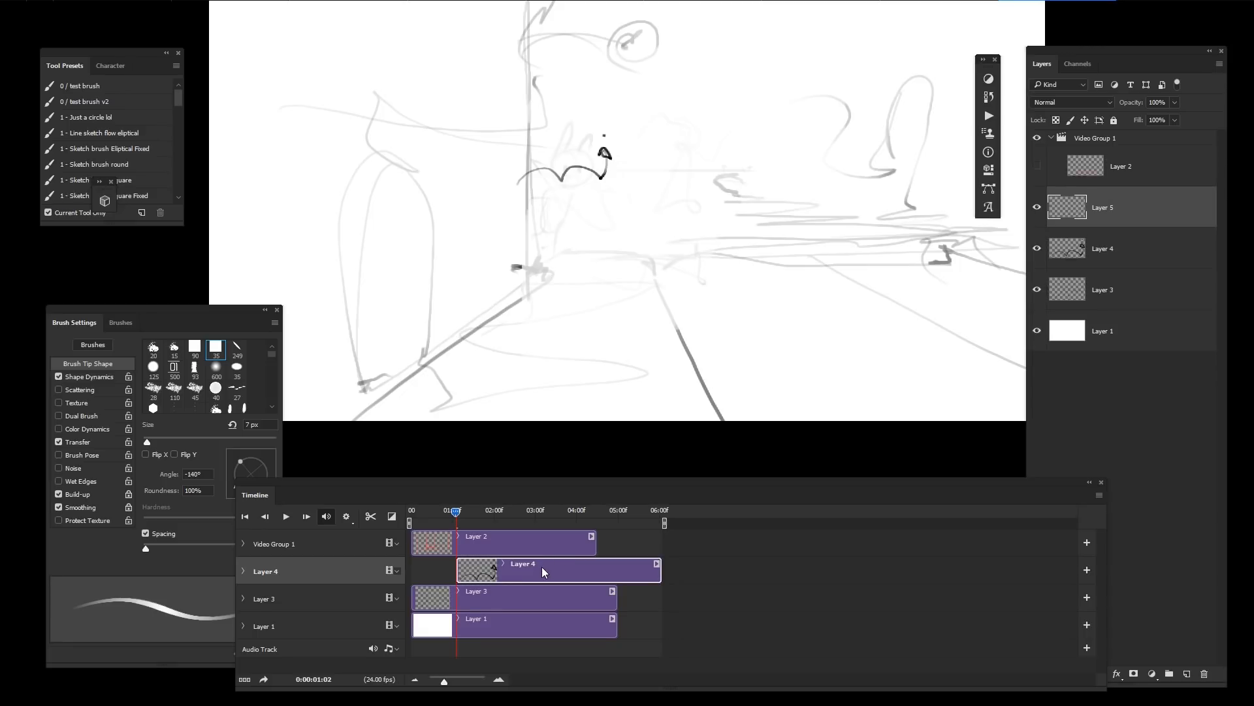
mouse_move(600, 169)
mouse_down()
mouse_move(561, 195)
mouse_move(634, 213)
mouse_move(640, 188)
mouse_up()
key(ctrl+z)
key(b)
mouse_move(635, 232)
mouse_down()
mouse_move(555, 188)
mouse_move(553, 171)
mouse_move(552, 190)
mouse_move(614, 190)
mouse_up()
Step: Play back and scrub the timeline to preview the animation
key(space)
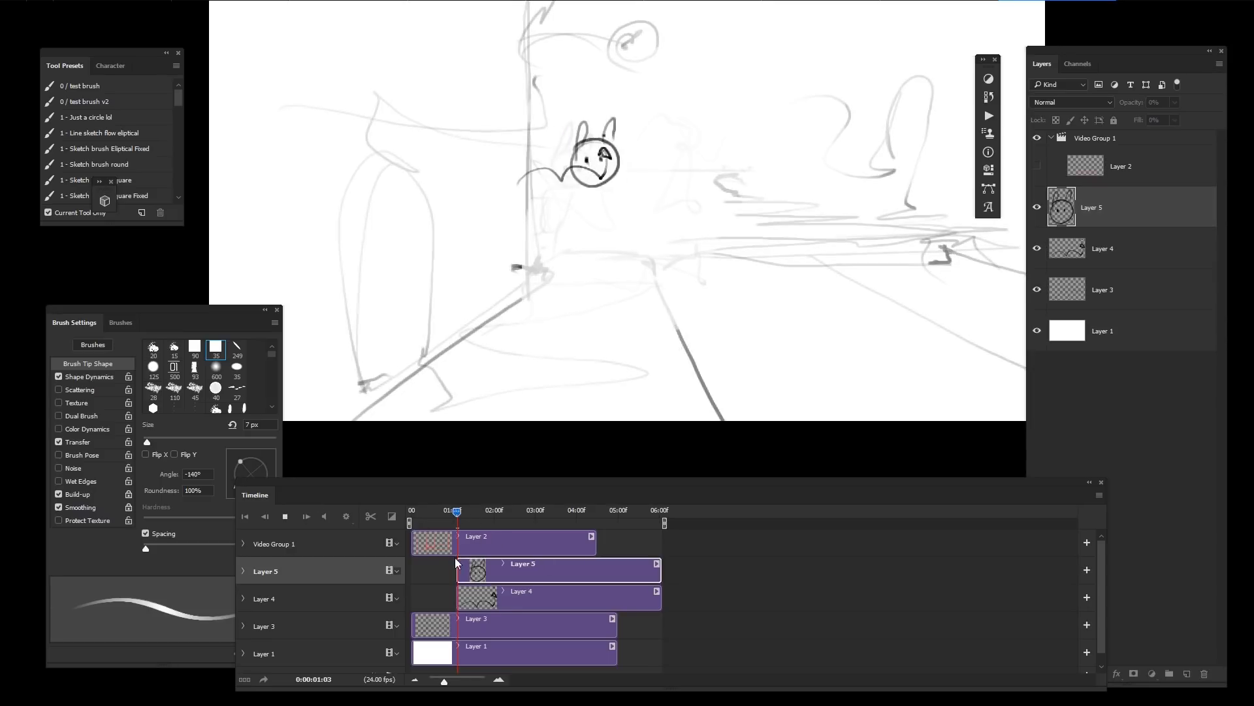
key(space)
drag(471, 512, 418, 512)
key(space)
Step: Select Layer 4 and recolor its tail stroke blue 009afc with a foreground color fill
click(525, 590)
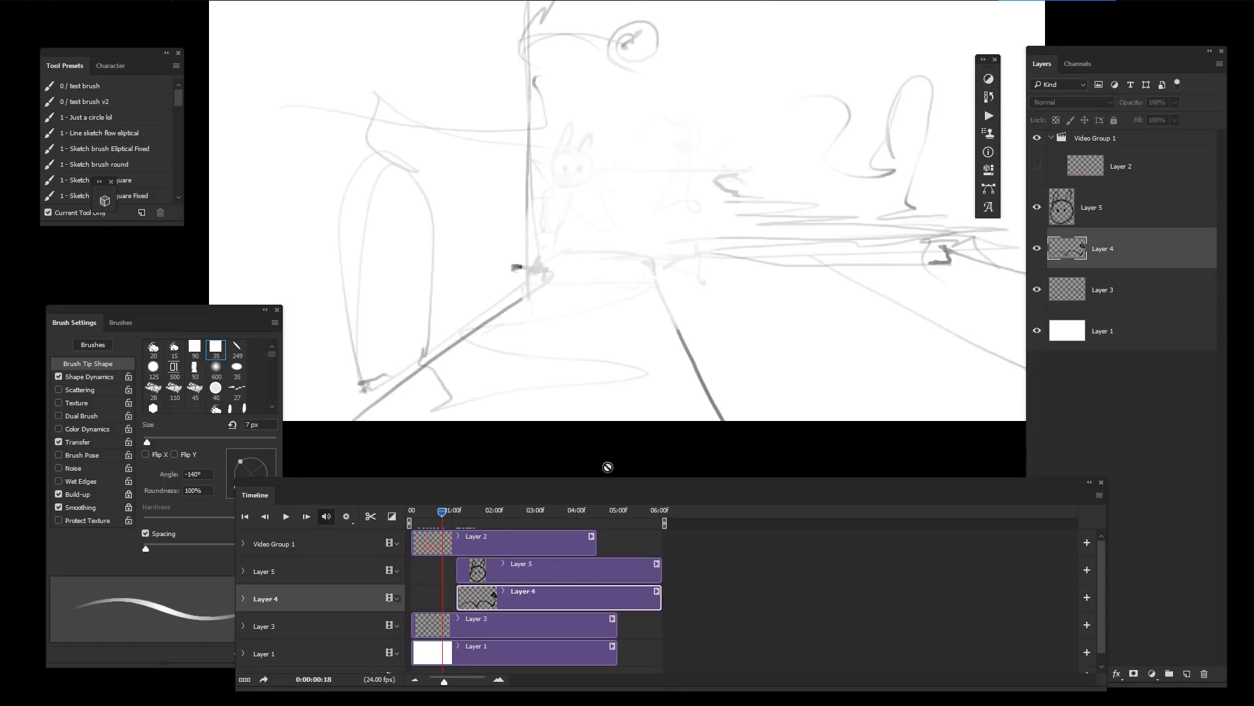
click(528, 512)
key(n)
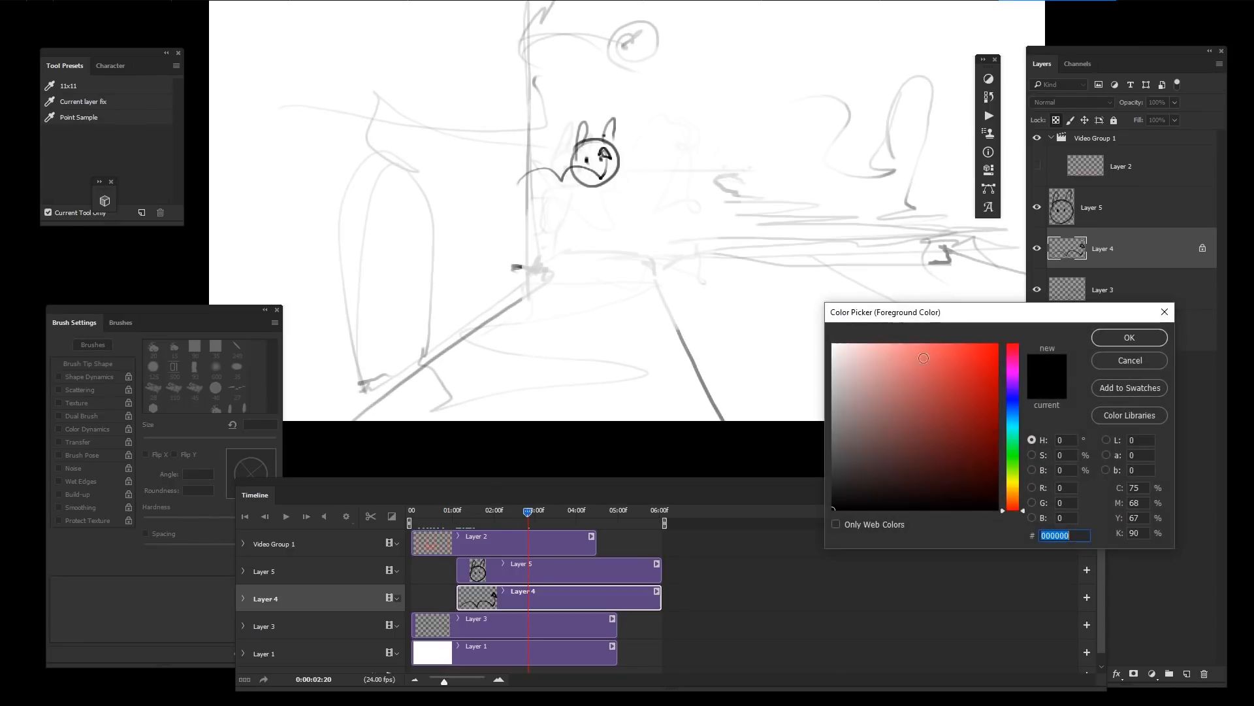
click(998, 382)
click(1013, 416)
drag(988, 390, 1082, 353)
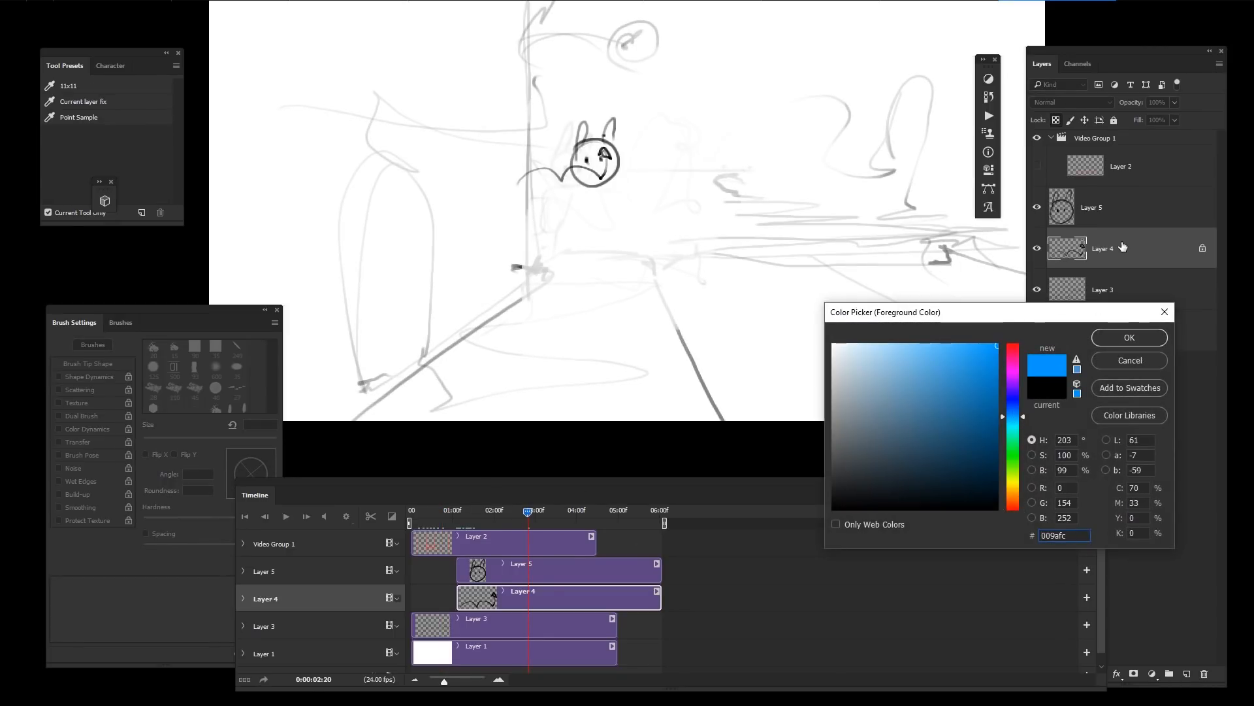
key(Return)
key(alt+BackSpace)
Step: Select Layer 5 and move the rabbit head left to the start of the tail
click(520, 516)
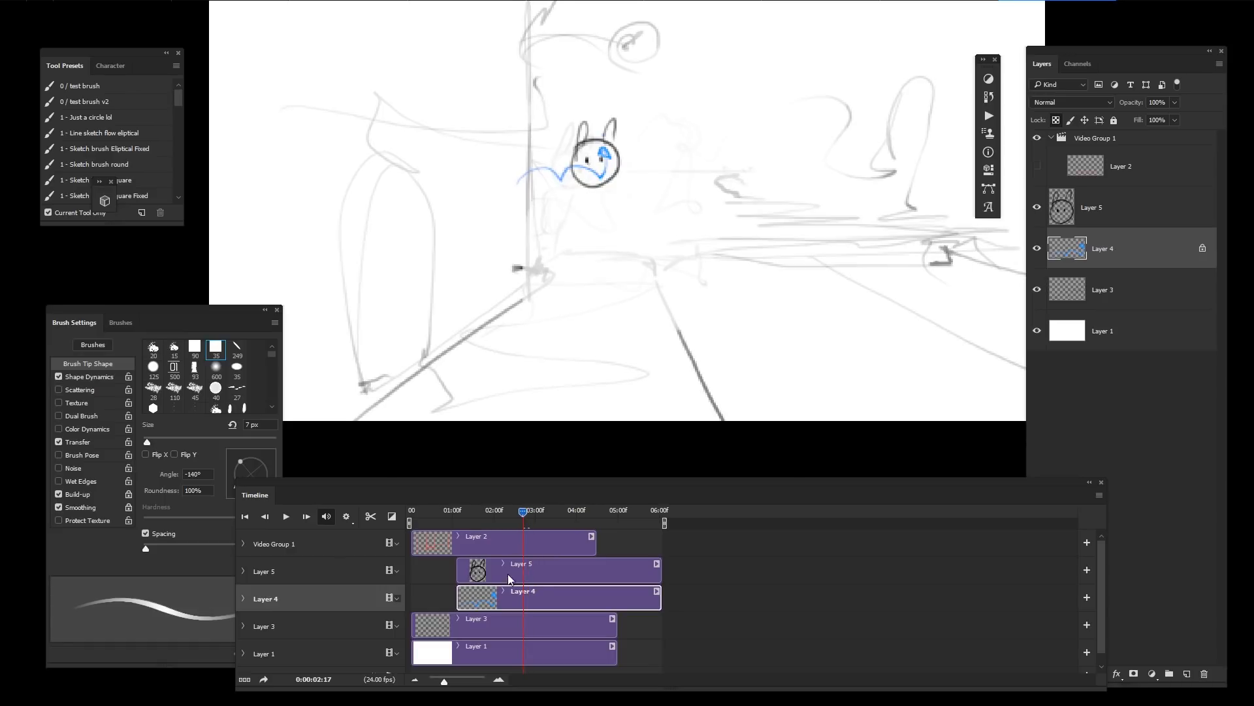
click(508, 574)
drag(673, 198, 612, 206)
Step: Expand Layer 5's track and add a Position keyframe at the start of its clip
drag(528, 511, 459, 524)
click(243, 571)
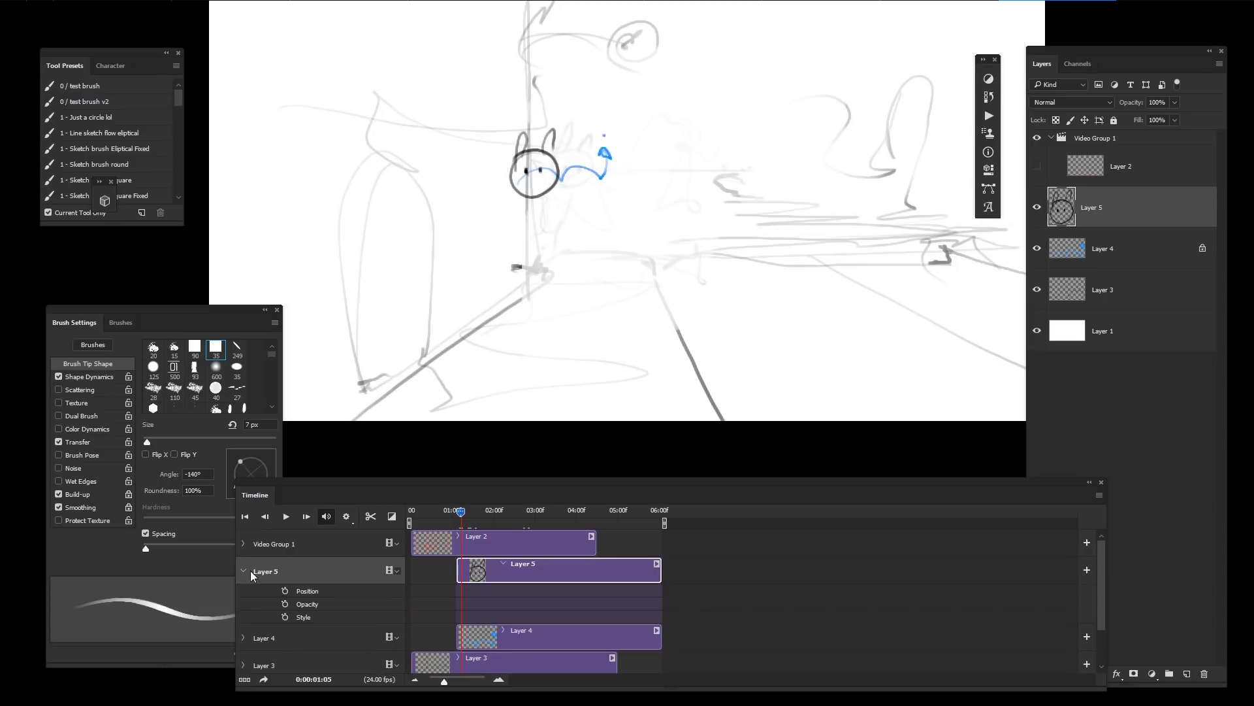
click(286, 590)
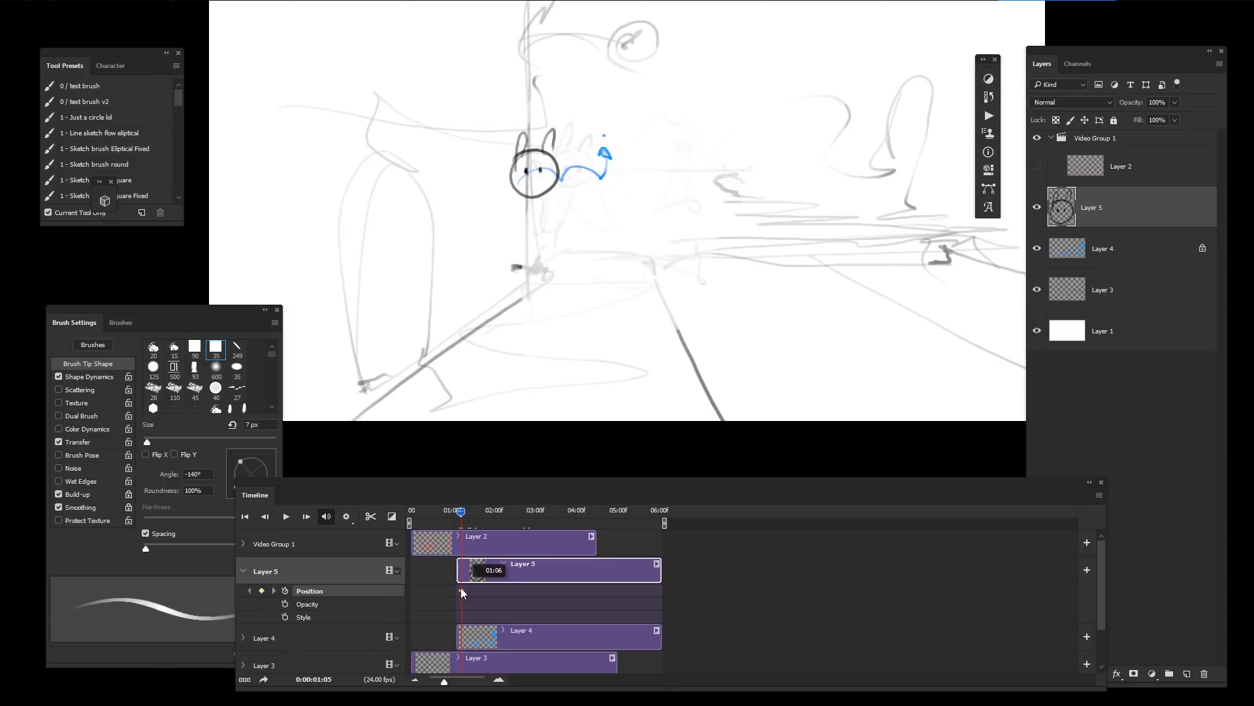
drag(458, 591, 456, 590)
drag(462, 511, 454, 520)
drag(589, 176, 590, 179)
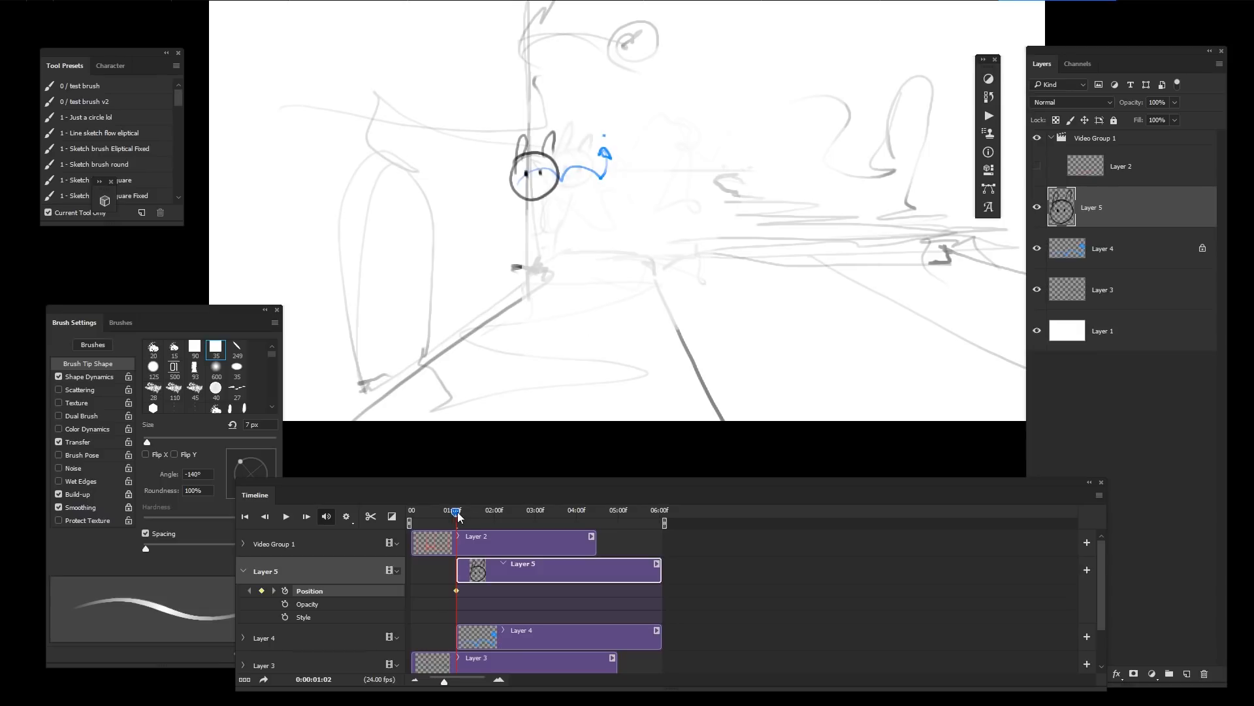
Step: Move the rabbit head to the right end of the tail at about 02:08, setting a second Position keyframe
key(space)
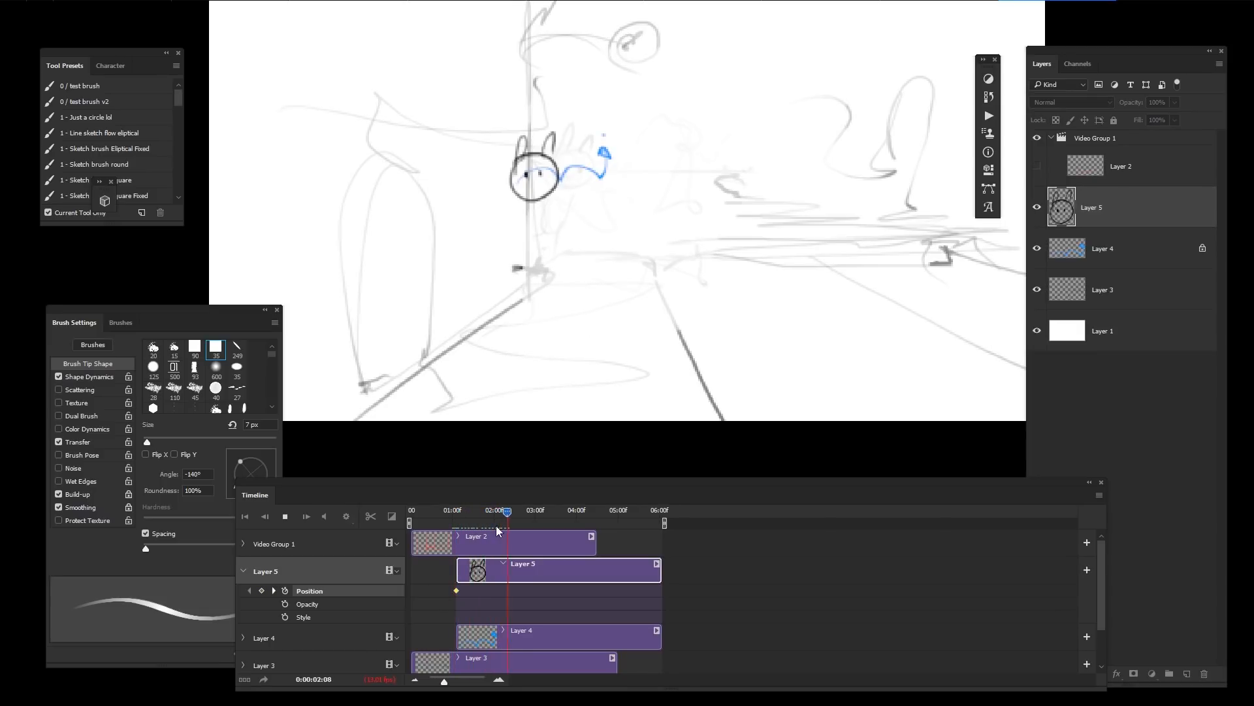
key(space)
drag(586, 222, 654, 223)
Step: Play back the timeline from the clip start to preview the head's movement
click(456, 527)
key(space)
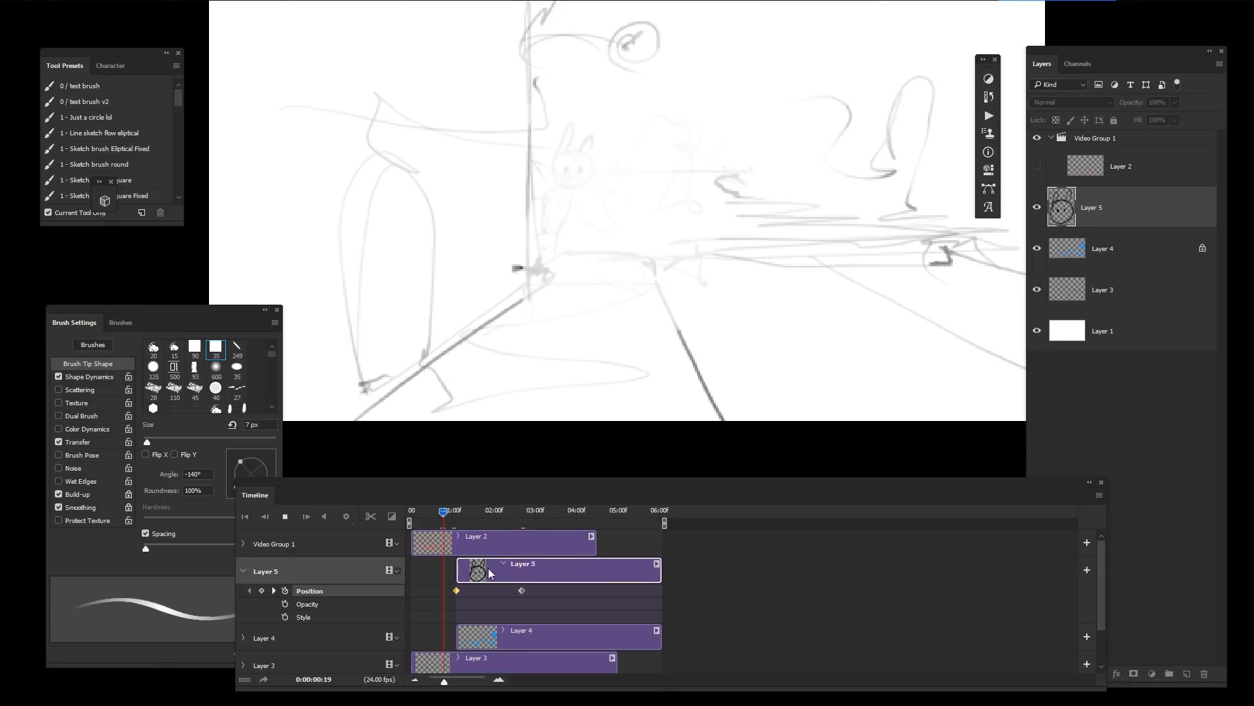
key(space)
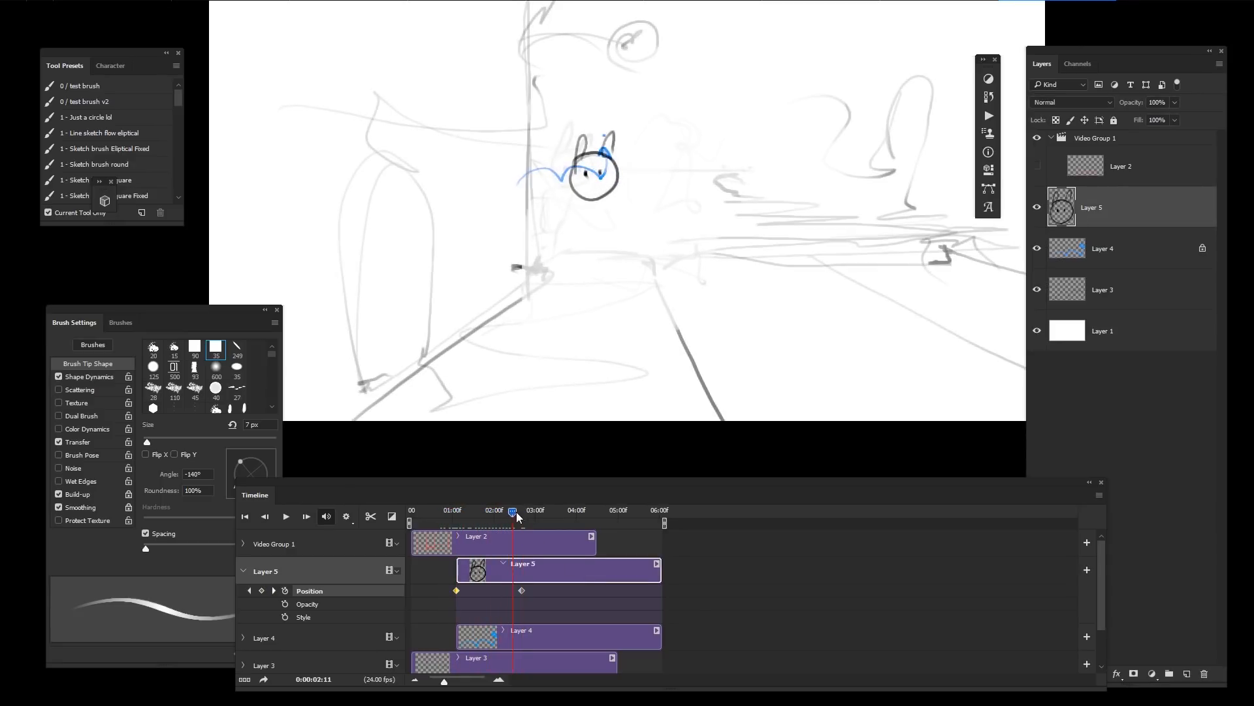
drag(514, 512, 456, 513)
key(space)
key(space)
Step: Move the second Position keyframe earlier to about 02:01 and replay the motion
drag(522, 590, 500, 593)
drag(489, 514, 469, 535)
click(433, 527)
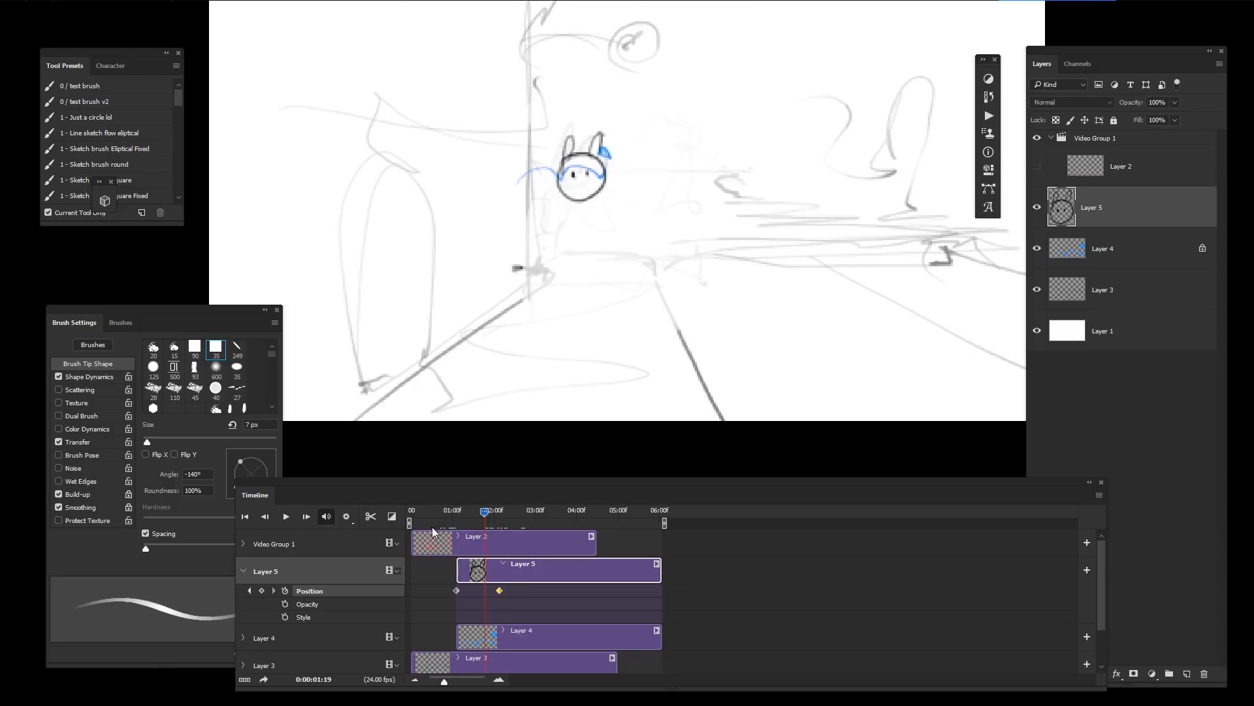
key(space)
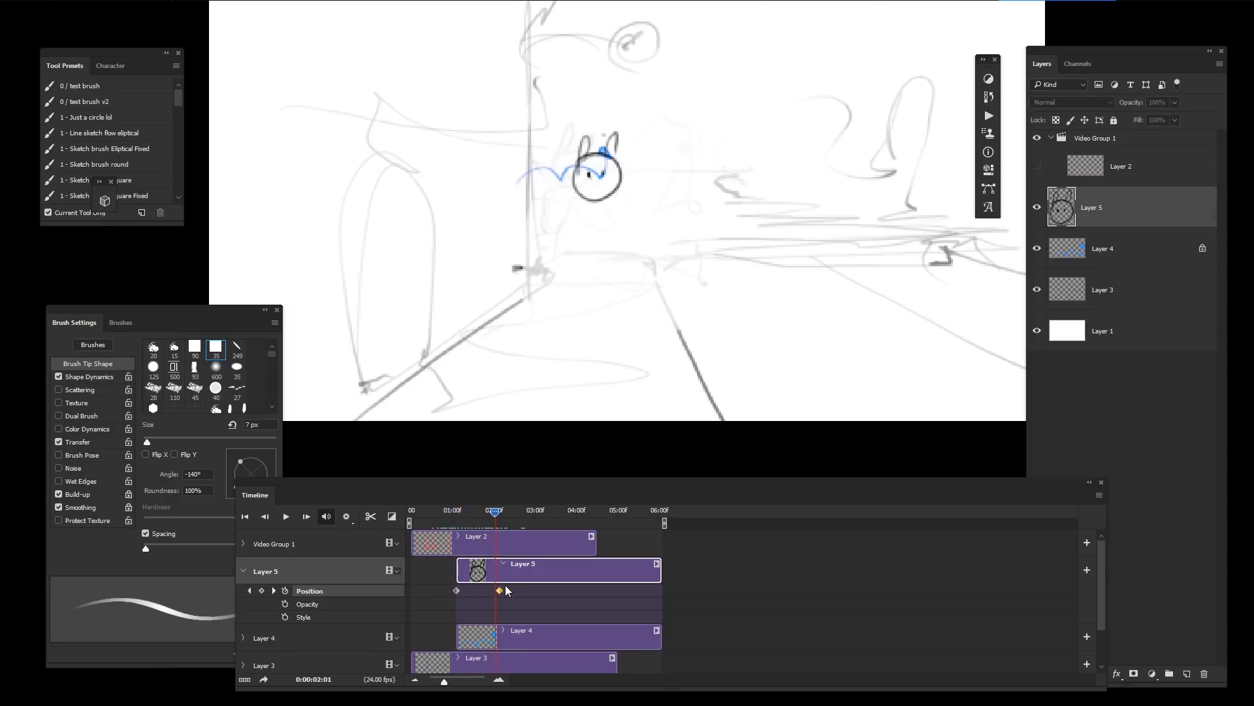
key(space)
drag(495, 516, 453, 532)
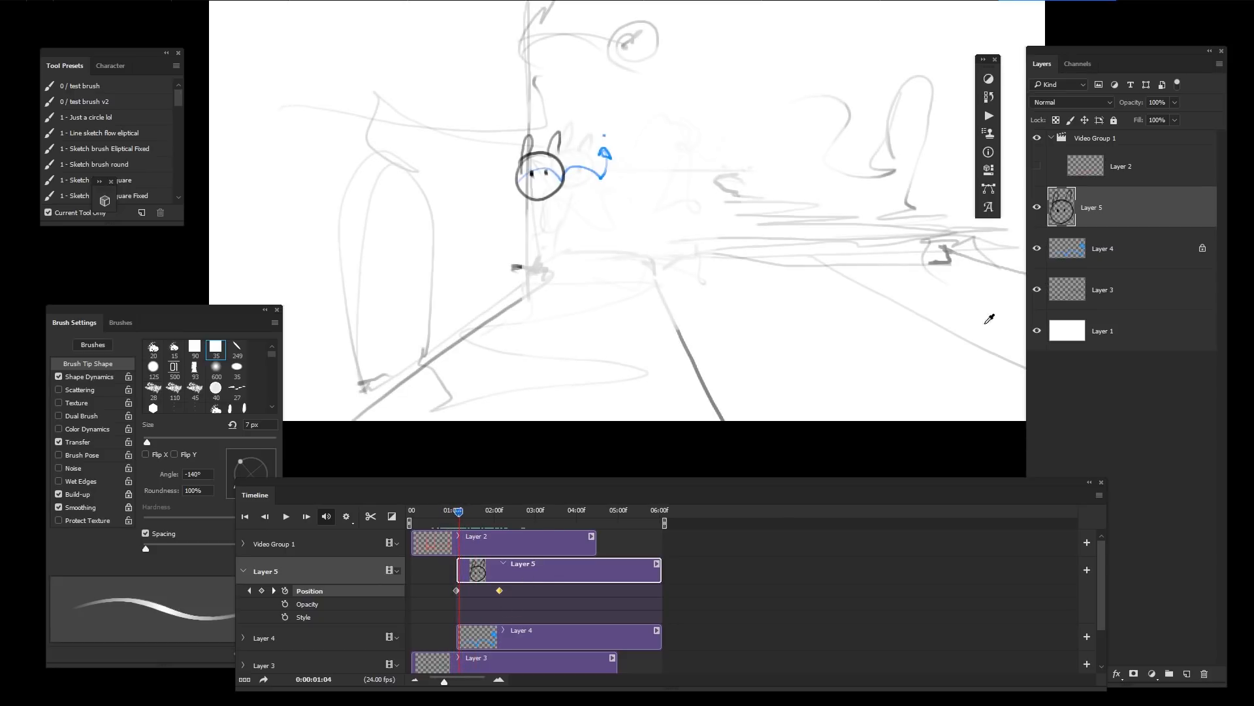
Step: Erase the rabbit head from Layer 5 with the Eraser
mouse_move(1027, 418)
mouse_down()
mouse_move(977, 441)
mouse_move(1015, 438)
mouse_up()
key(e)
mouse_move(591, 165)
mouse_down()
mouse_move(517, 215)
mouse_move(557, 131)
mouse_up()
key(b)
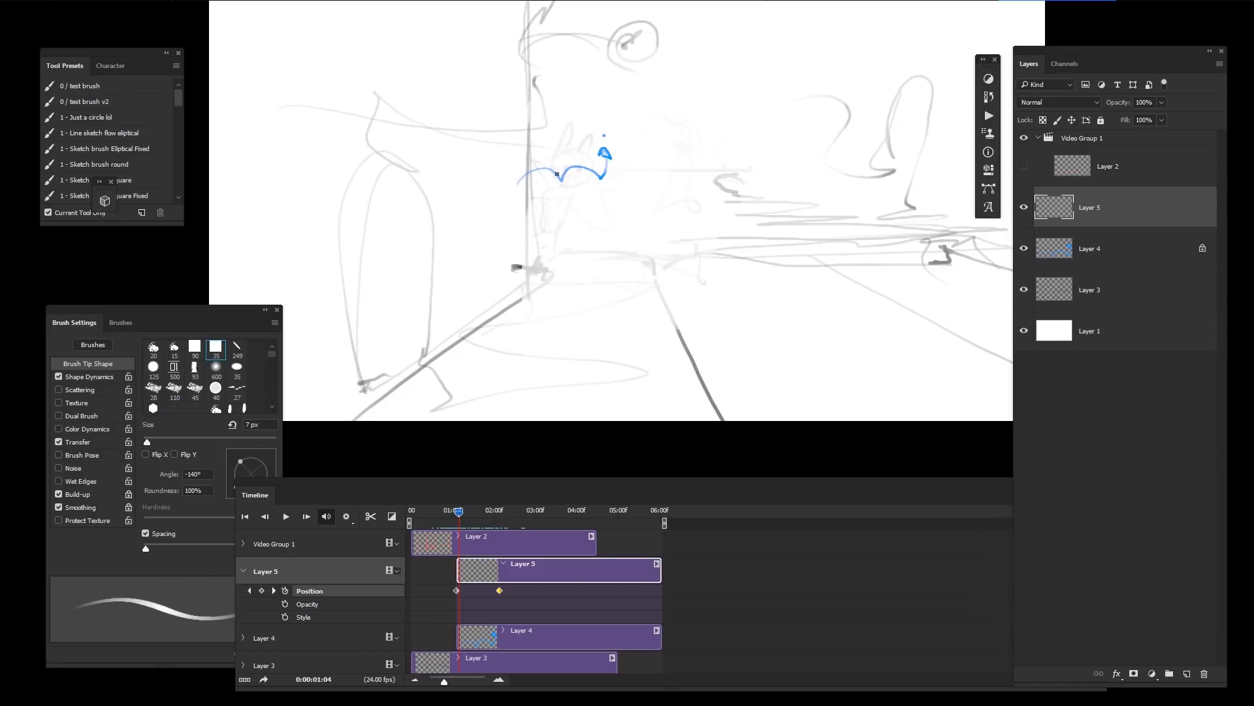
mouse_move(460, 514)
mouse_down()
mouse_move(438, 516)
mouse_move(477, 512)
mouse_move(446, 532)
mouse_move(493, 525)
mouse_move(465, 533)
mouse_up()
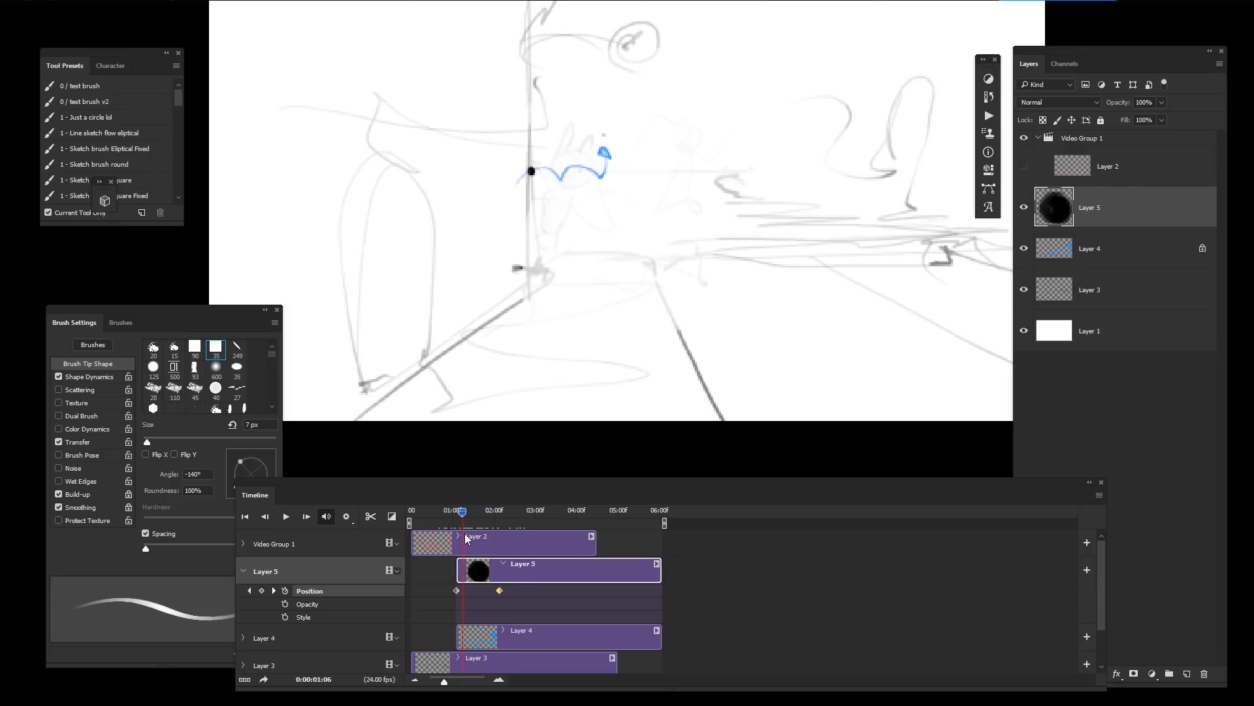
Step: Select Layer 4 and slightly narrow the tail stroke with a free transform
click(504, 630)
click(457, 516)
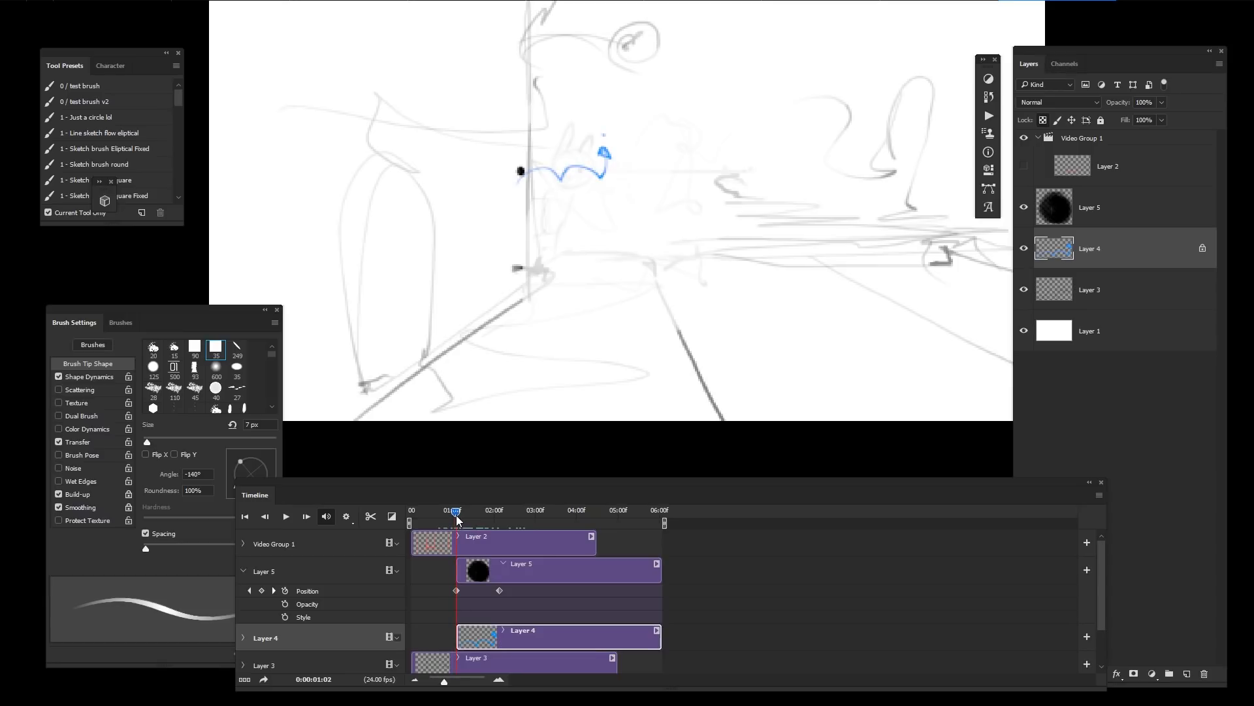
key(v)
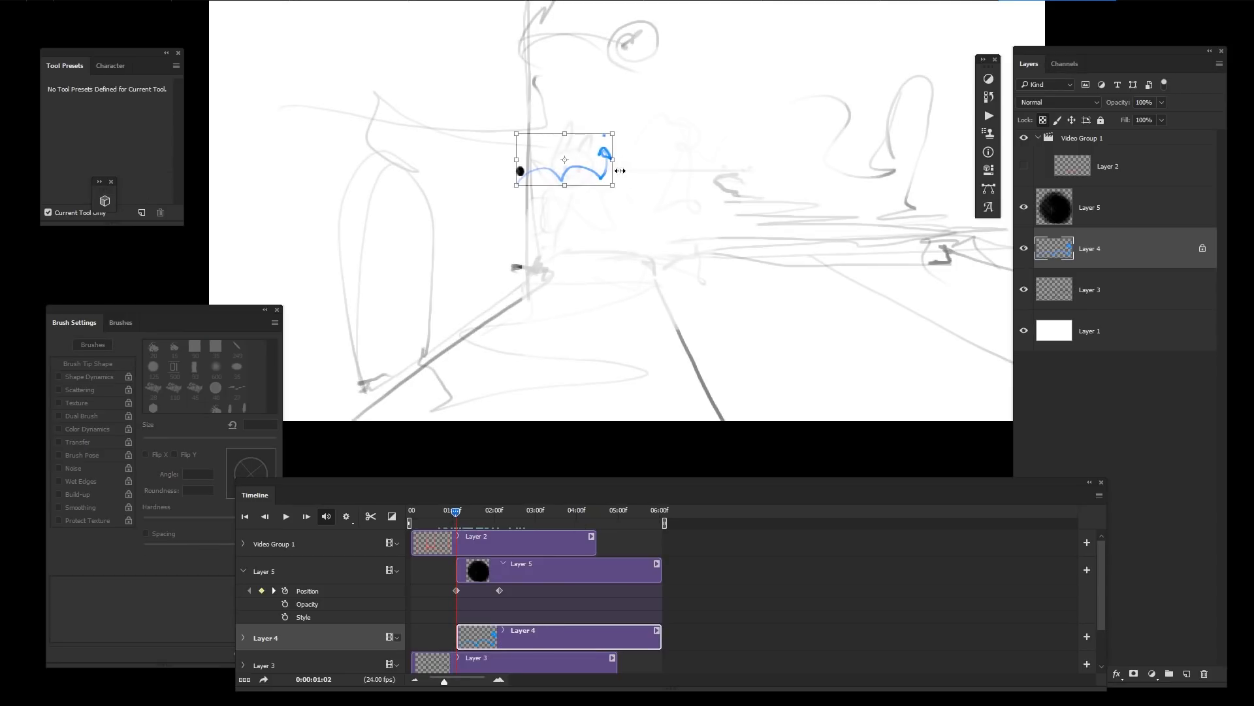
drag(612, 158, 605, 157)
key(Return)
drag(666, 380, 680, 238)
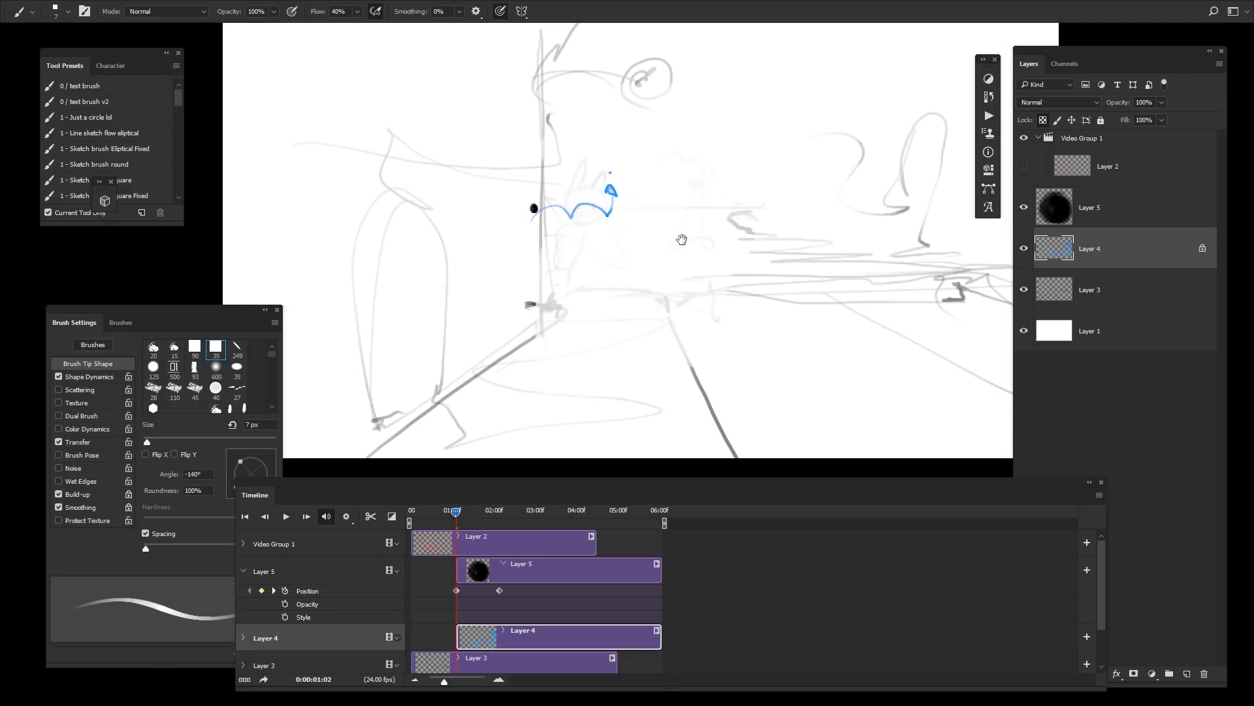
key(shift+Tab)
key(shift+Tab)
mouse_move(684, 334)
mouse_down()
mouse_move(686, 320)
mouse_move(684, 332)
mouse_up()
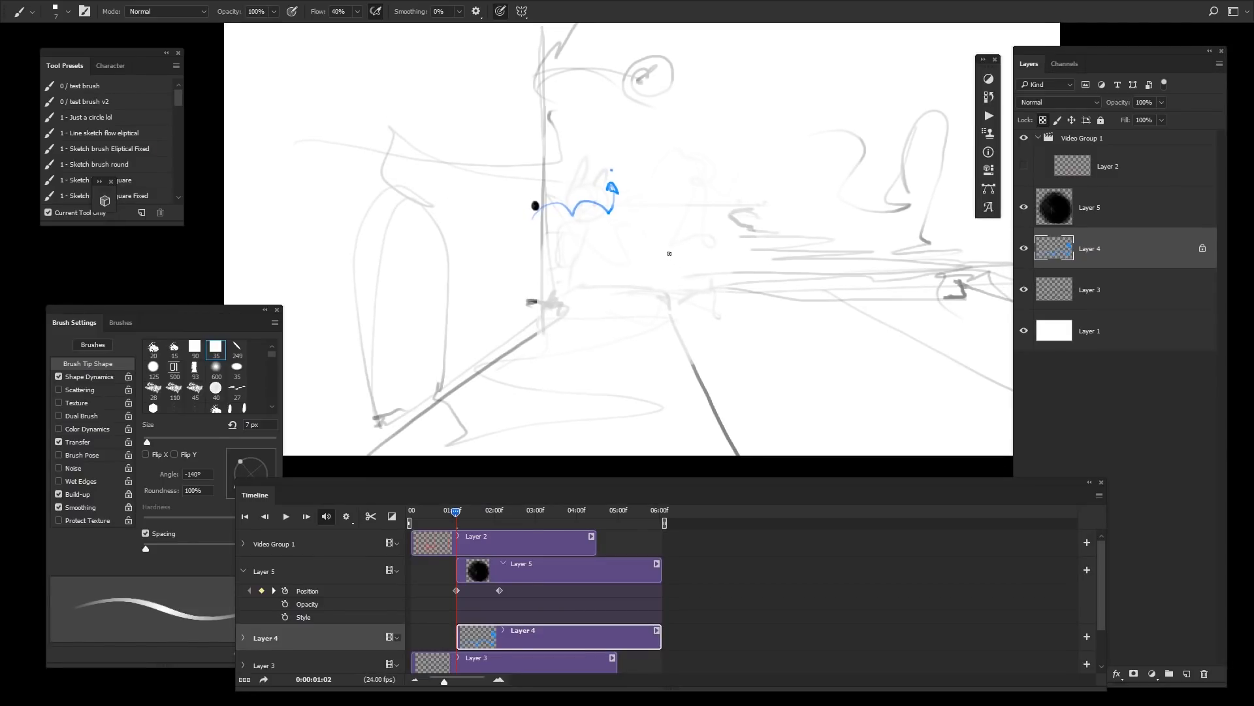
key(f)
key(f)
key(f)
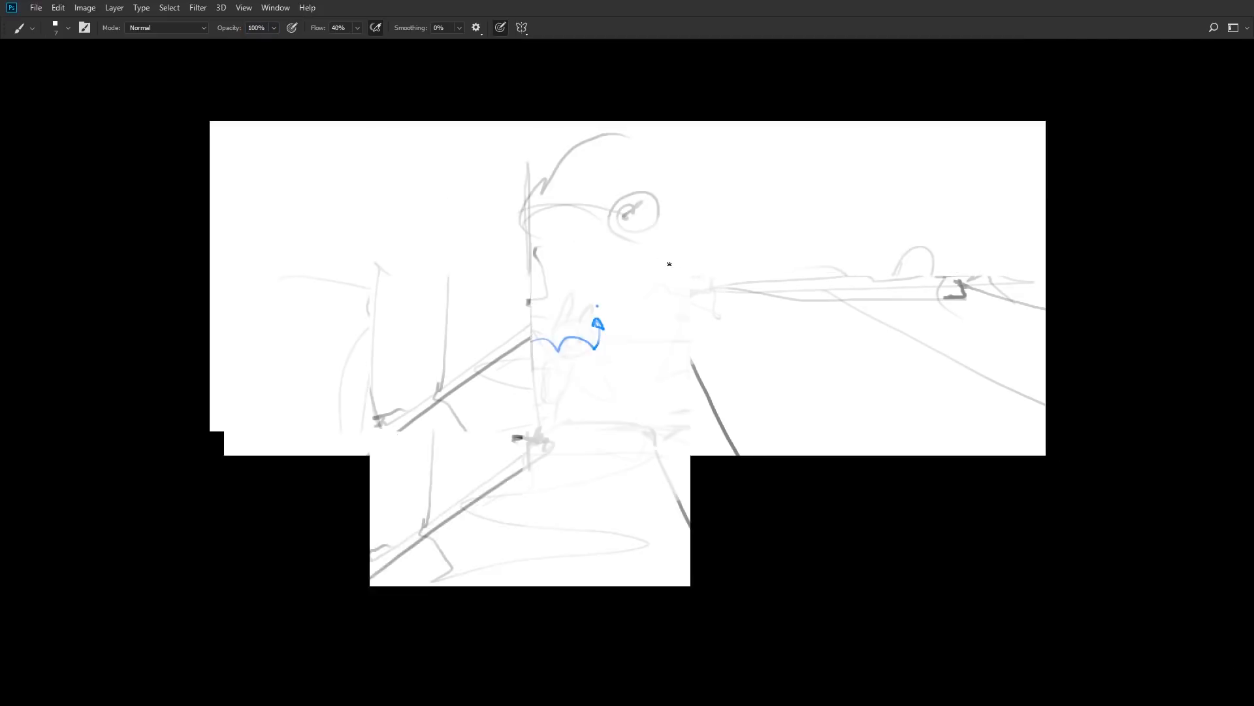
drag(733, 316, 688, 316)
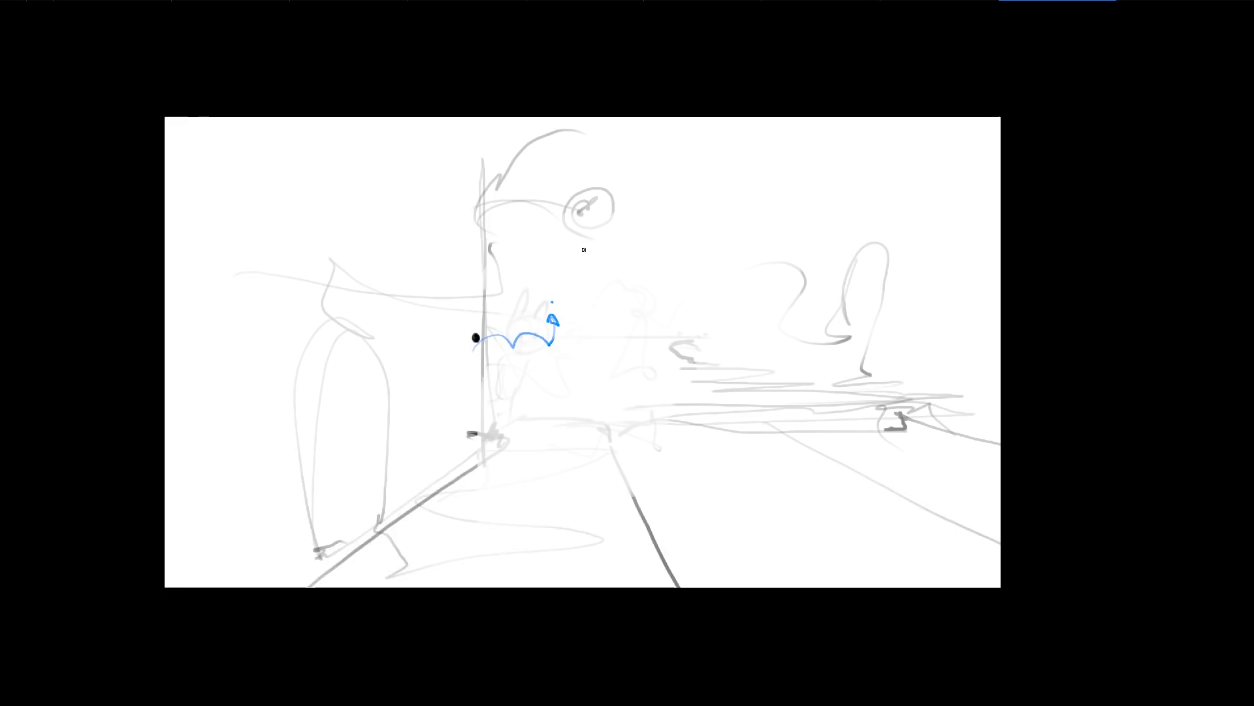
key(Tab)
key(Tab)
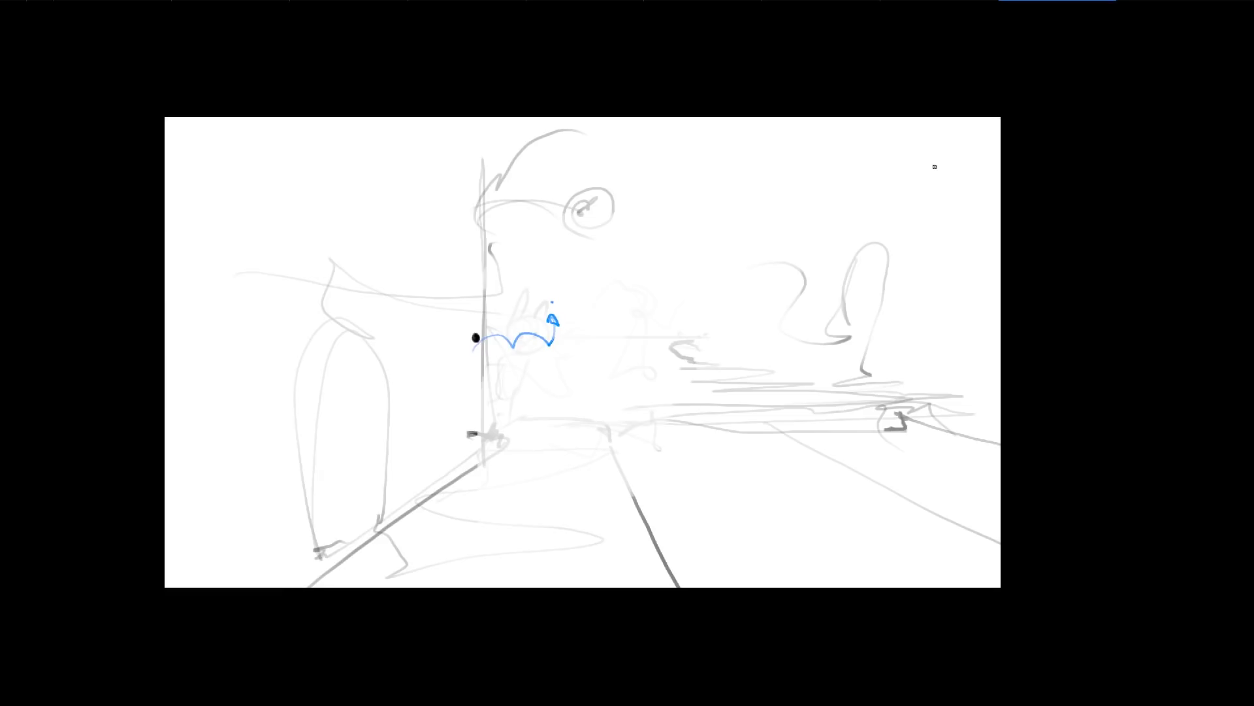
key(f)
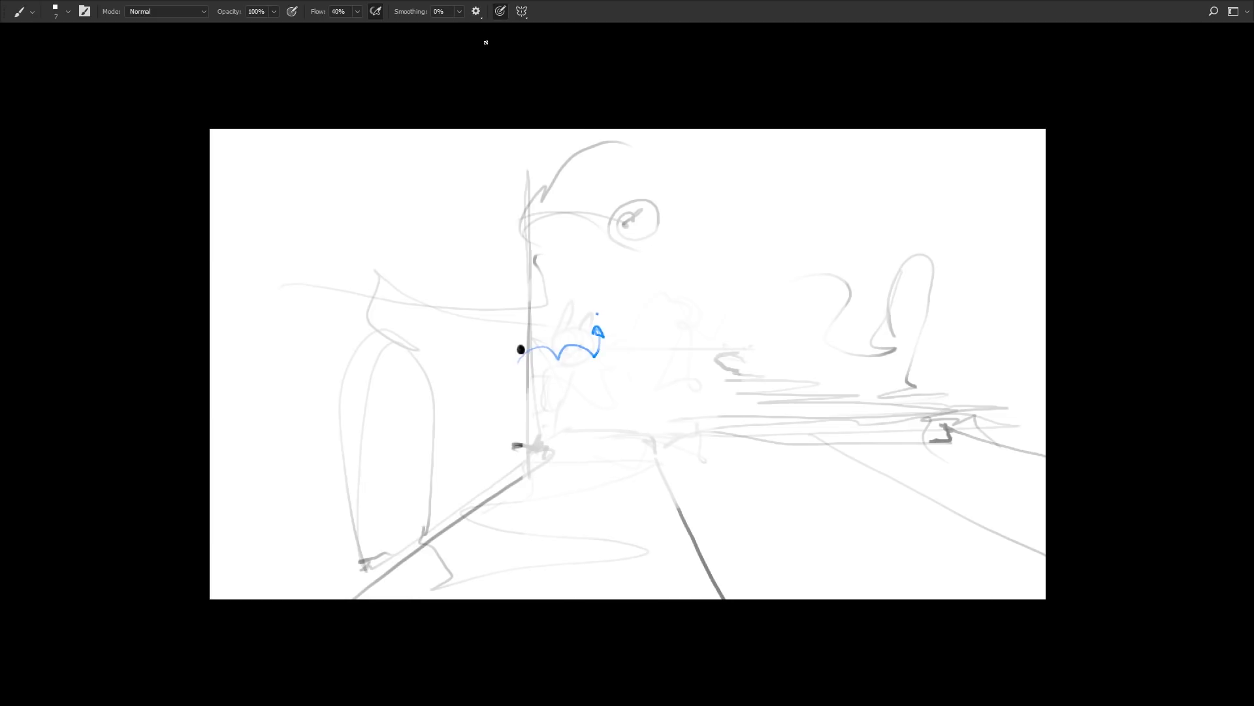
drag(894, 315, 876, 289)
key(Tab)
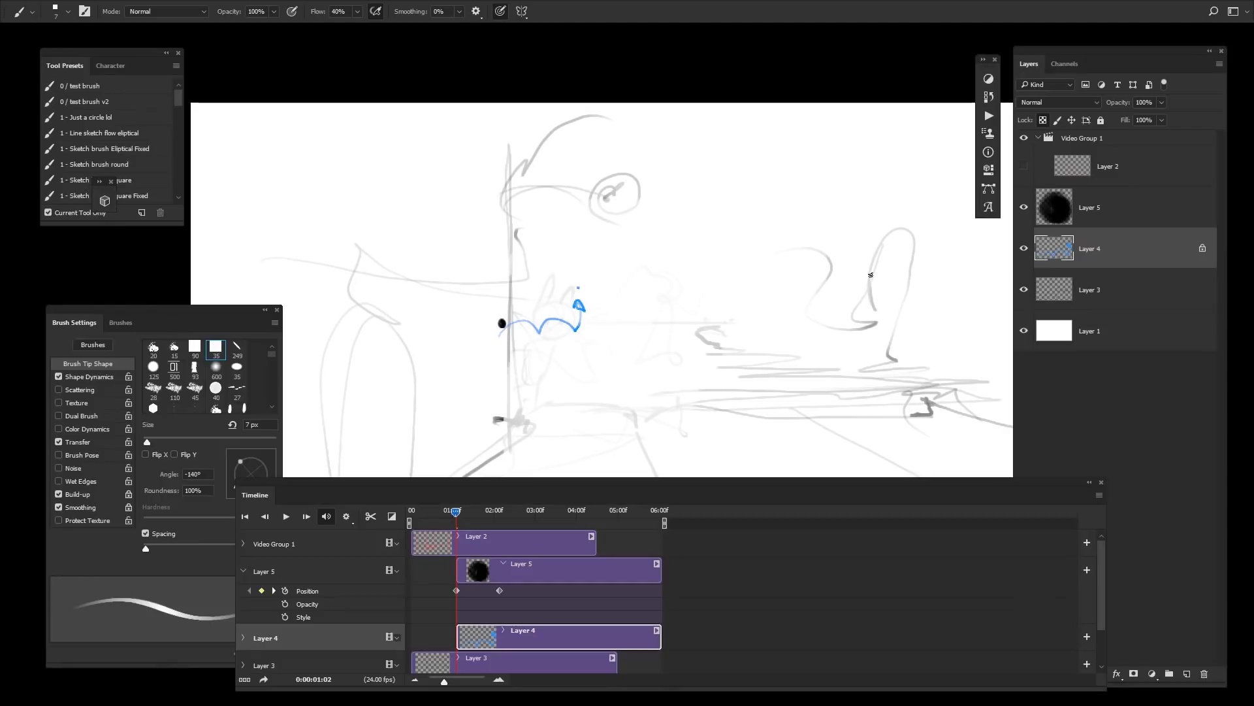
key(Tab)
key(f)
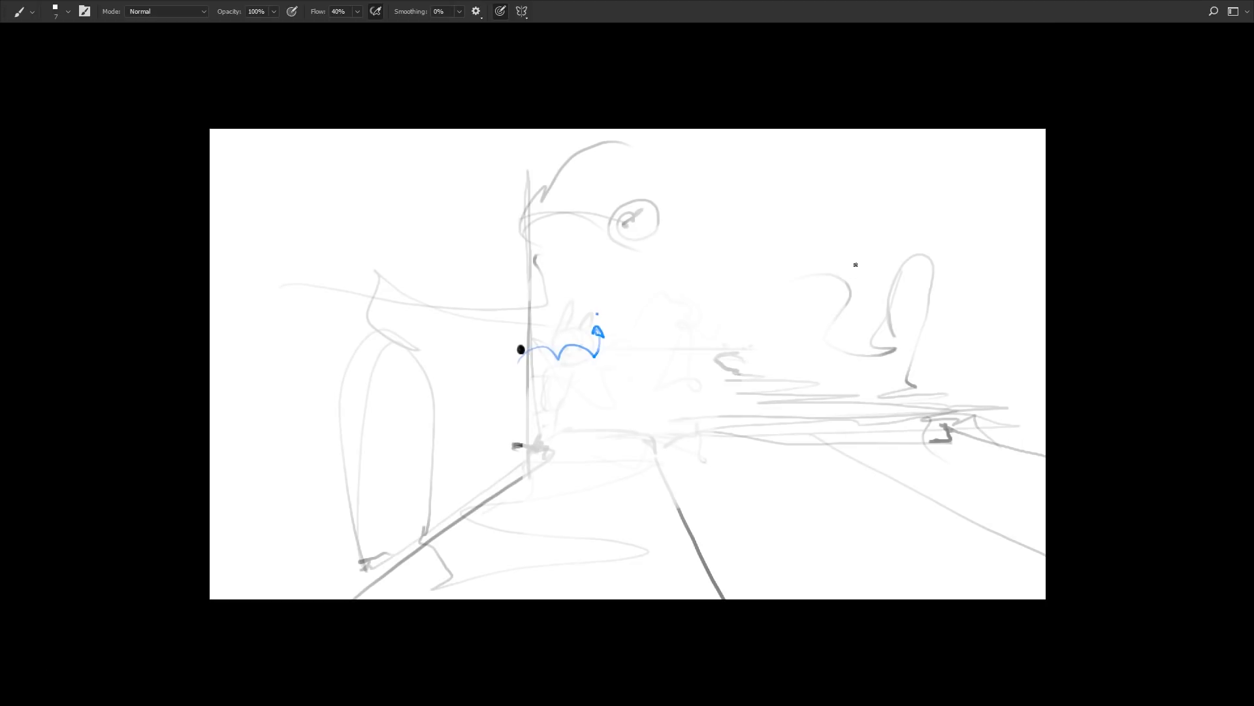
drag(884, 247, 897, 203)
key(Tab)
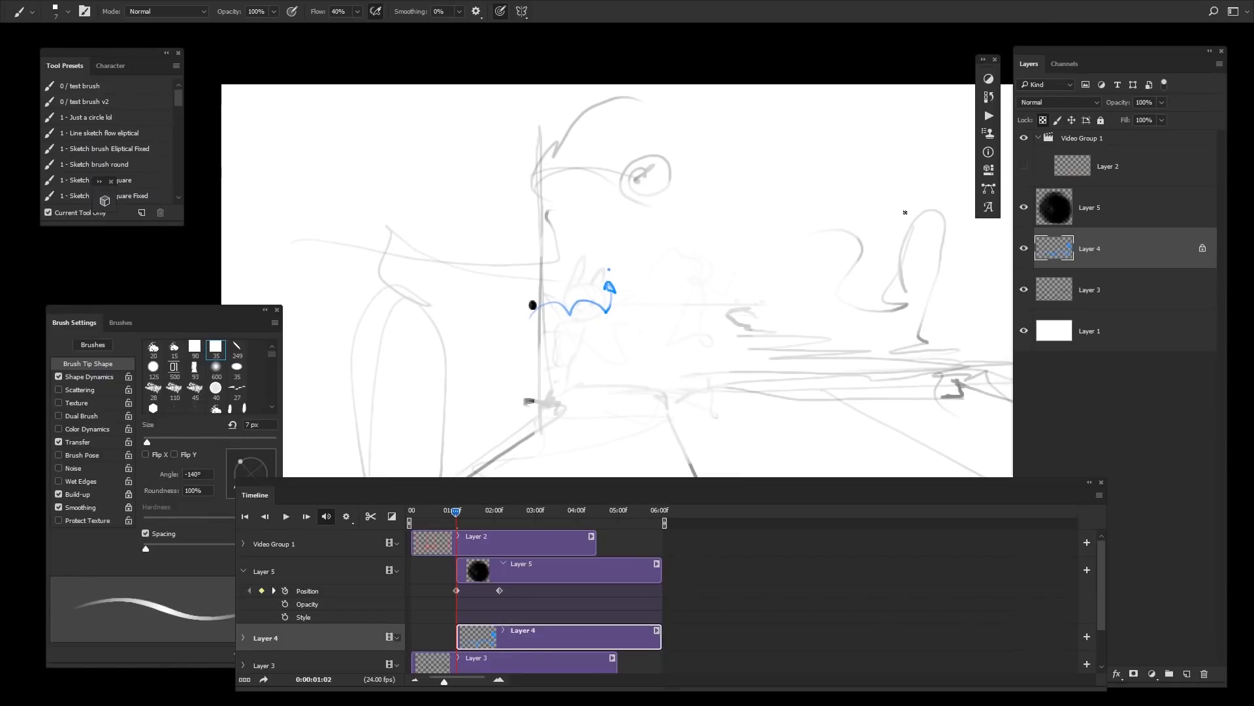
key(f)
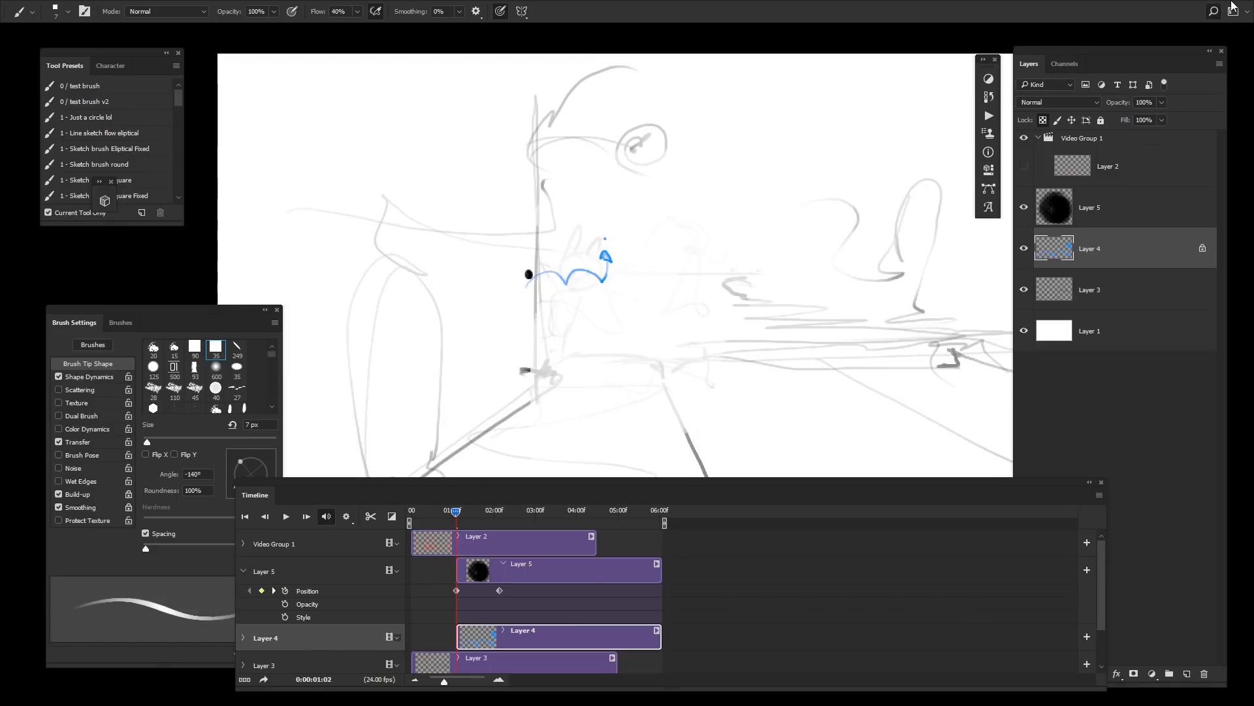
click(1213, 11)
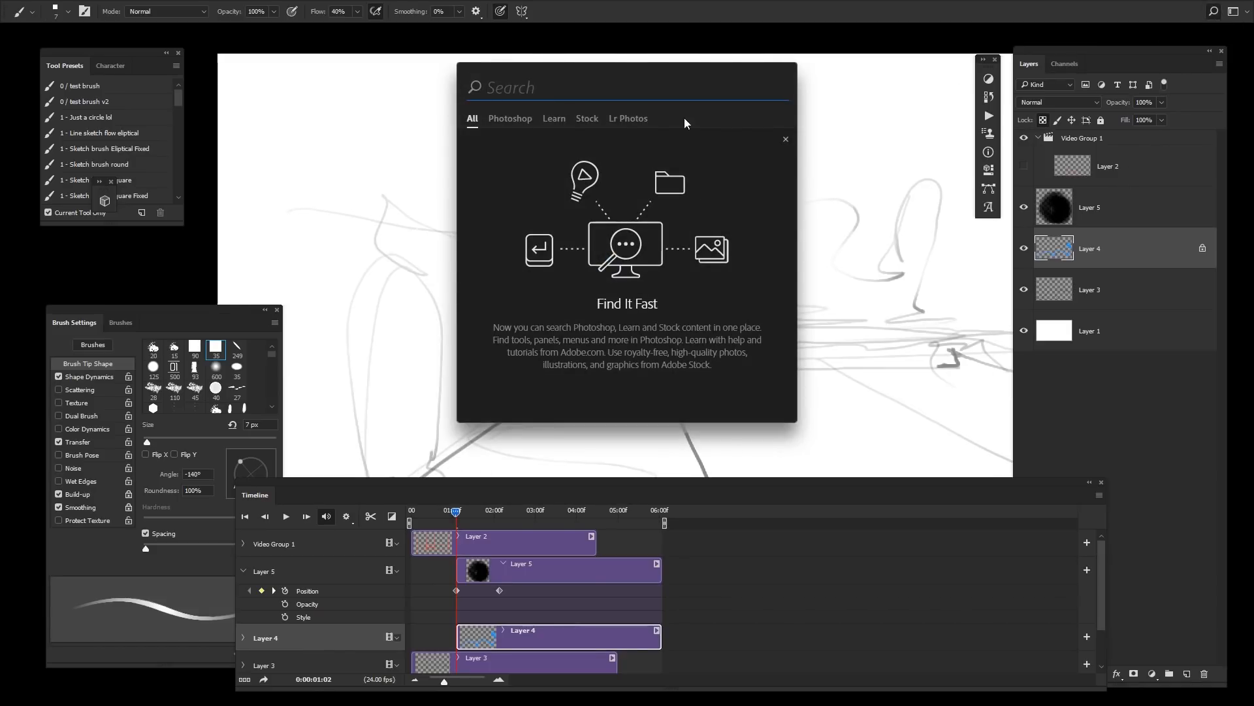
click(511, 119)
click(587, 118)
click(629, 119)
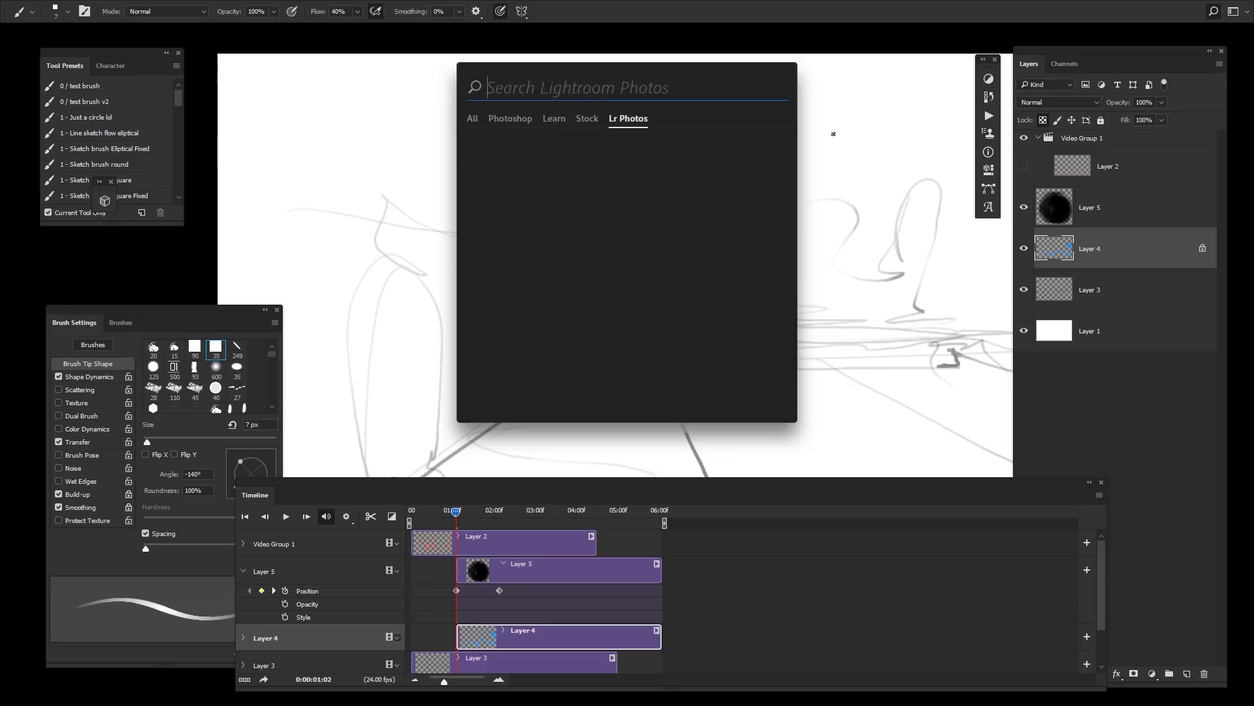
click(799, 100)
drag(799, 358, 782, 266)
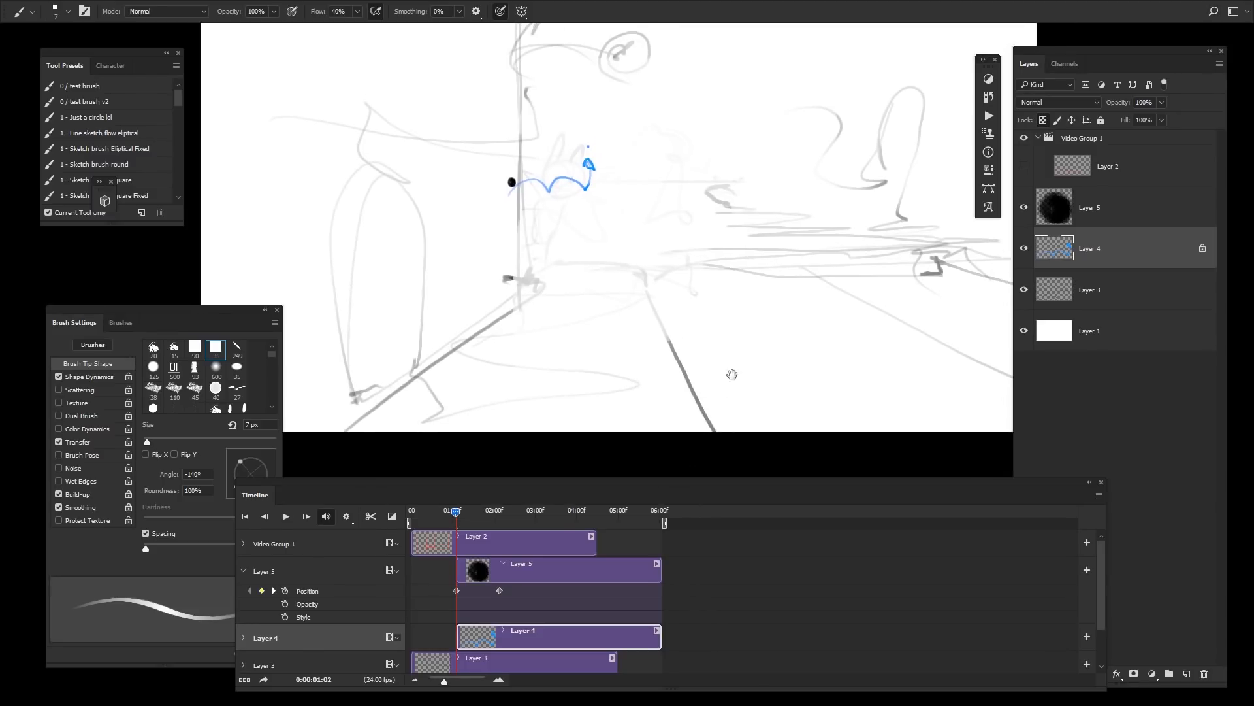
Step: Select the rabbit head's layer, Layer 5, by picking the head with the Move tool
key(Tab)
drag(839, 230, 816, 282)
mouse_move(838, 210)
mouse_down()
mouse_move(826, 322)
mouse_move(784, 218)
mouse_move(915, 341)
mouse_move(830, 264)
mouse_up()
key(v)
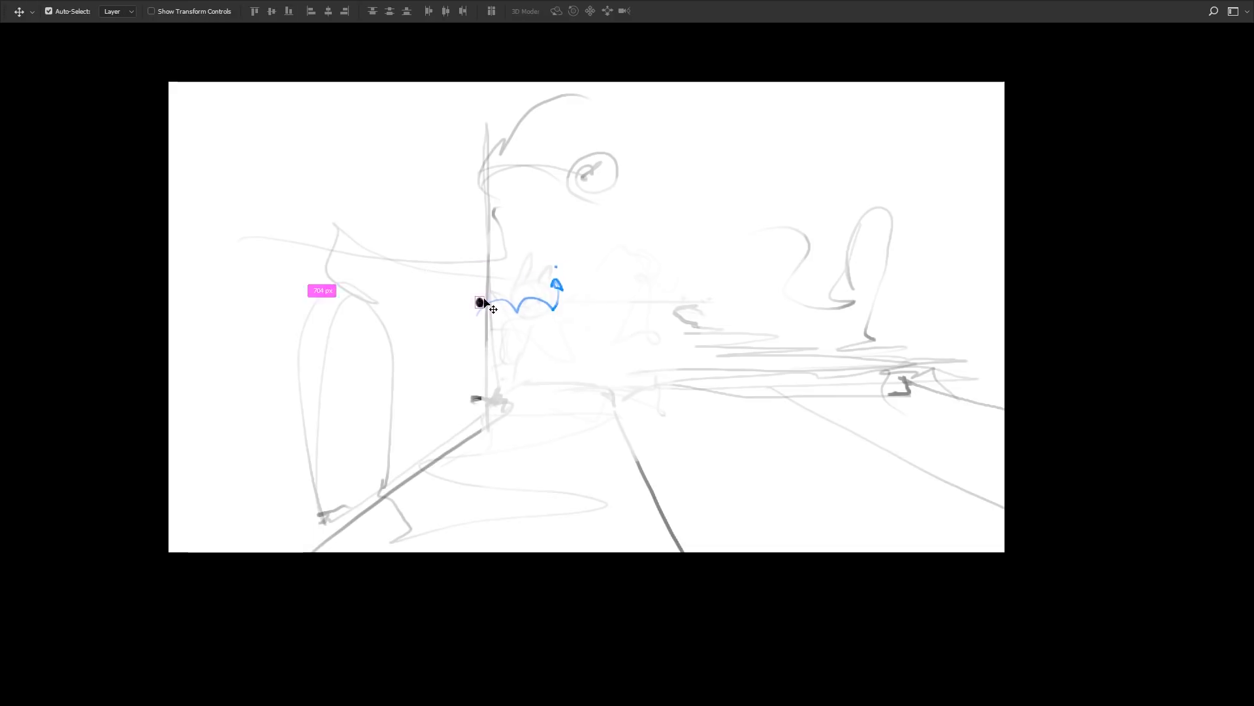
mouse_move(481, 304)
mouse_down()
mouse_move(541, 238)
mouse_move(479, 294)
mouse_move(548, 325)
mouse_up()
key(b)
key(f)
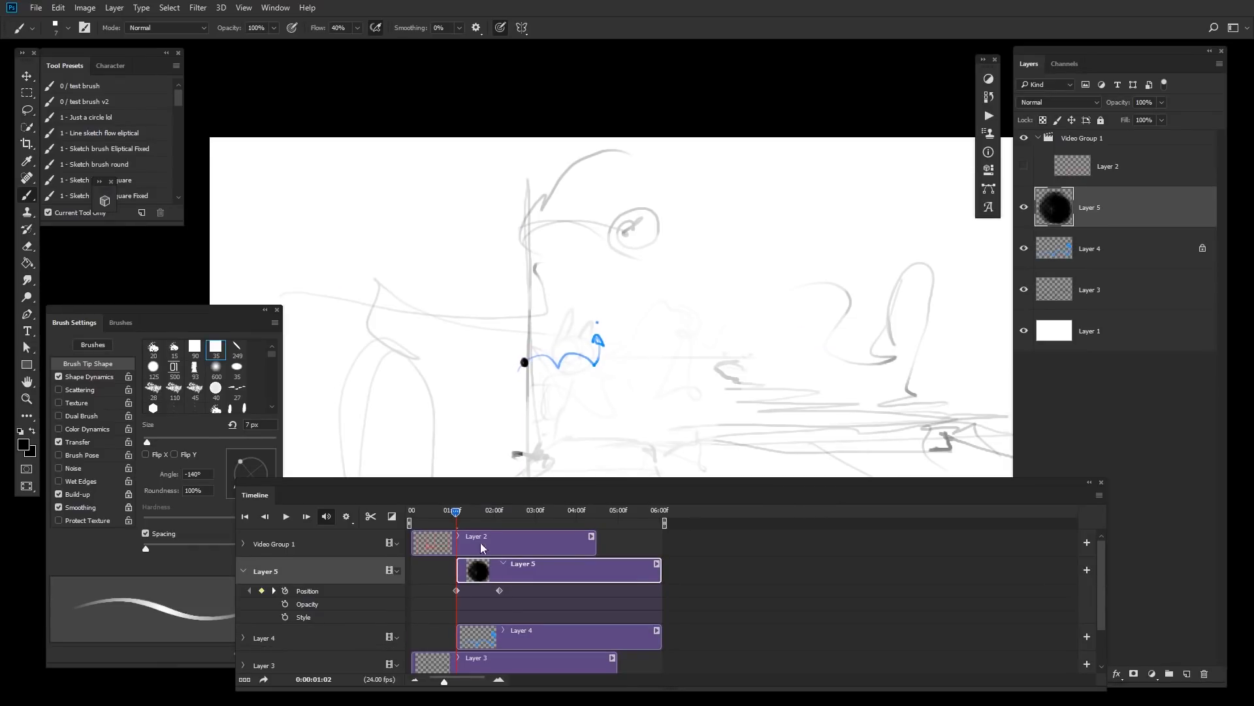
Step: Move the rabbit head onto the tail's dip at about frame 01:14
mouse_move(457, 511)
mouse_down()
mouse_move(504, 518)
mouse_move(476, 517)
mouse_up()
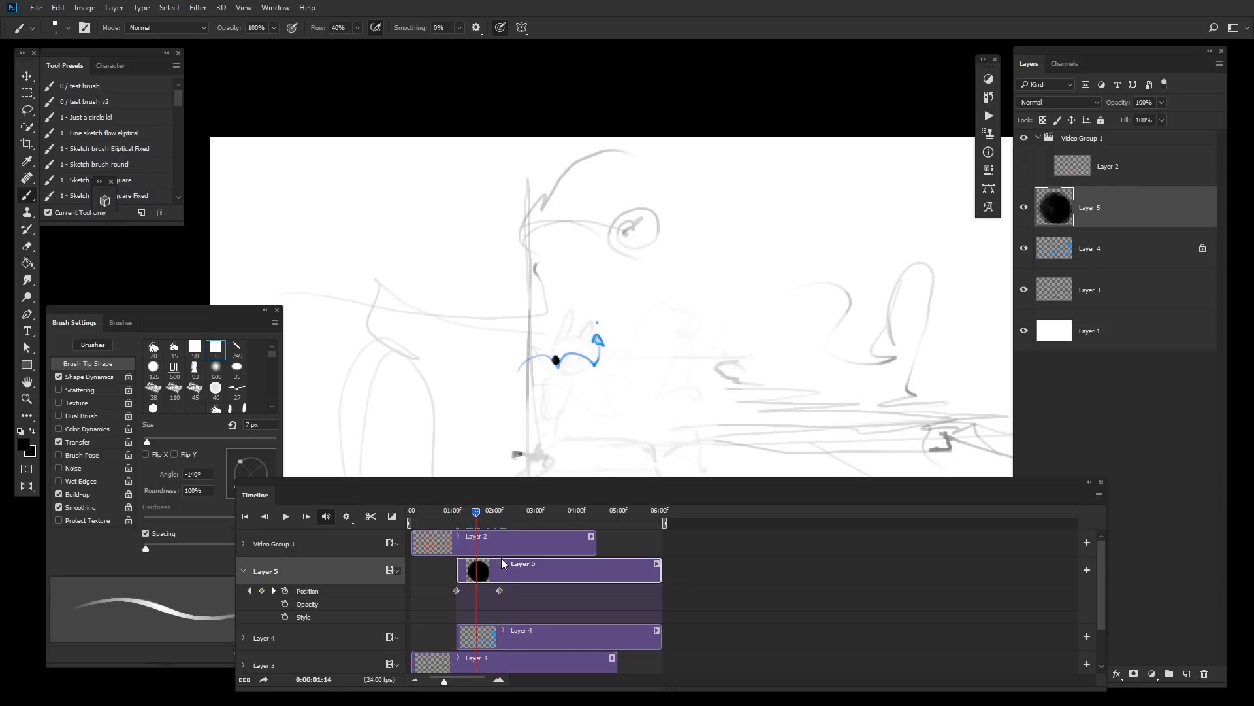
drag(666, 359, 646, 313)
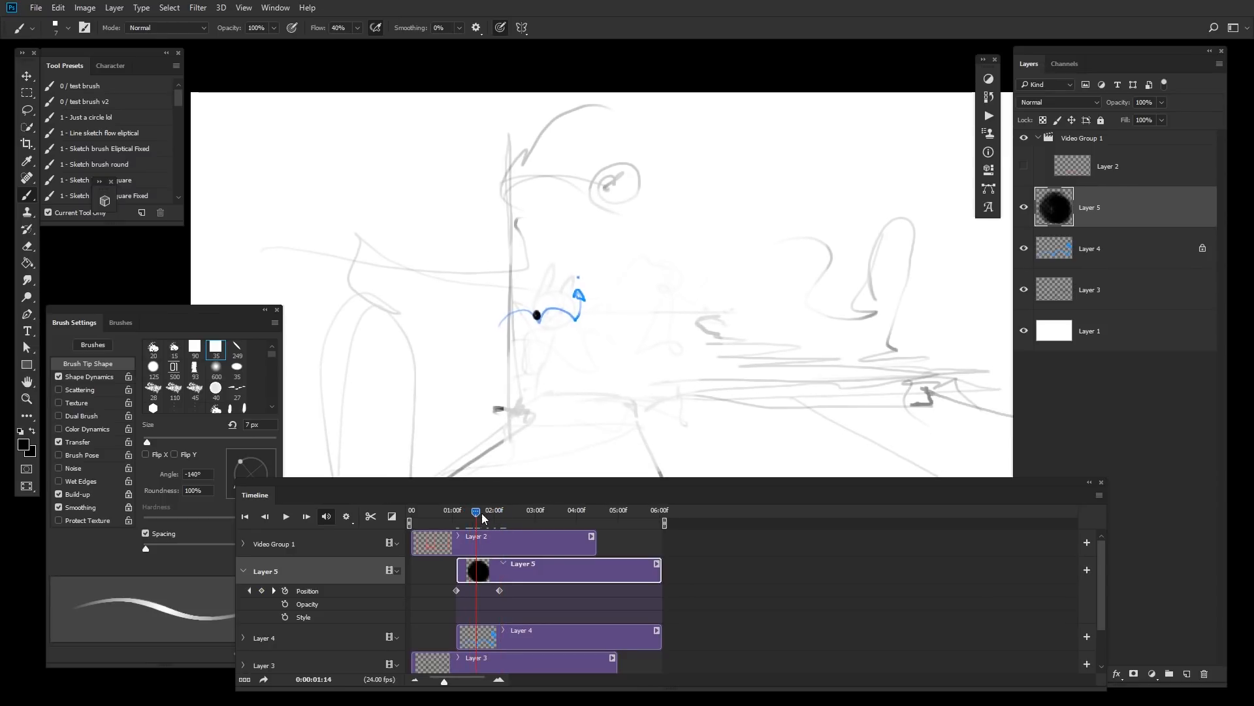
mouse_move(480, 516)
mouse_down()
mouse_move(449, 516)
mouse_move(477, 516)
mouse_up()
drag(598, 323, 623, 312)
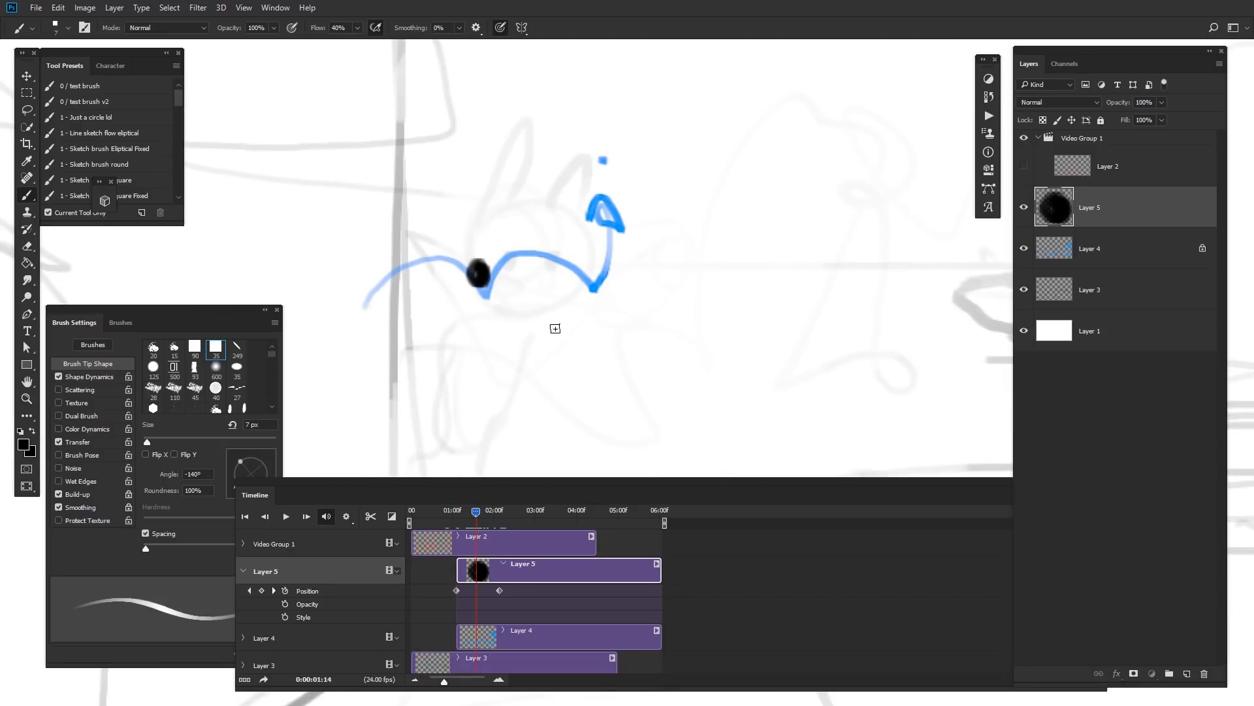
Step: Scale the rabbit head down to about 20% width and 24% height with a free transform
key(ctrl+t)
drag(493, 292, 482, 276)
key(Return)
key(b)
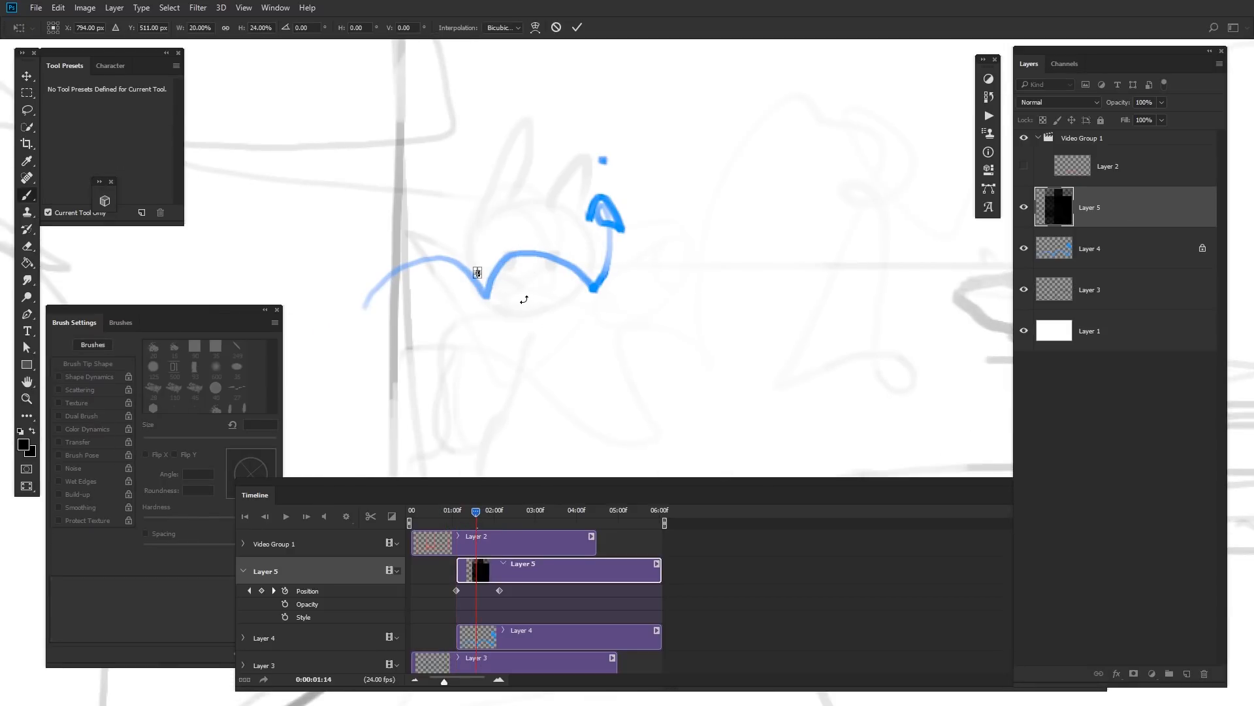
Step: Place the shrunken head near the tail's left end at about frame 01:05
drag(456, 516, 463, 525)
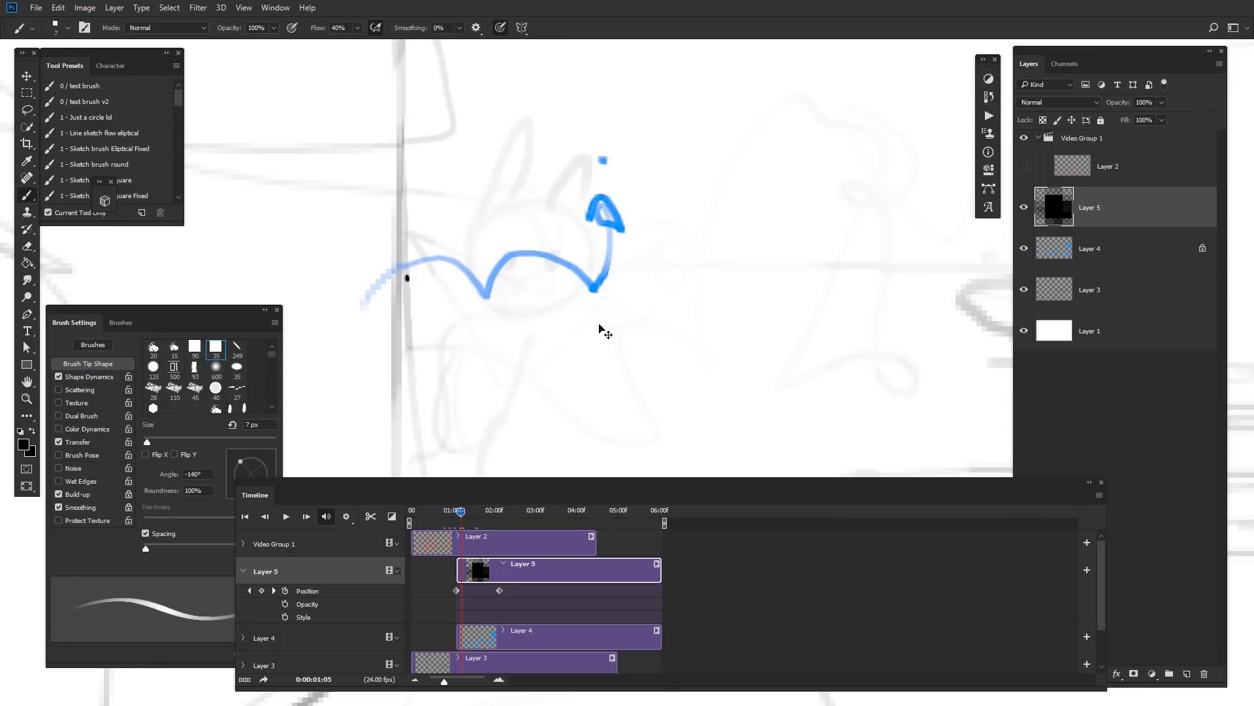
drag(598, 325, 603, 314)
drag(466, 512, 466, 513)
drag(444, 682, 457, 681)
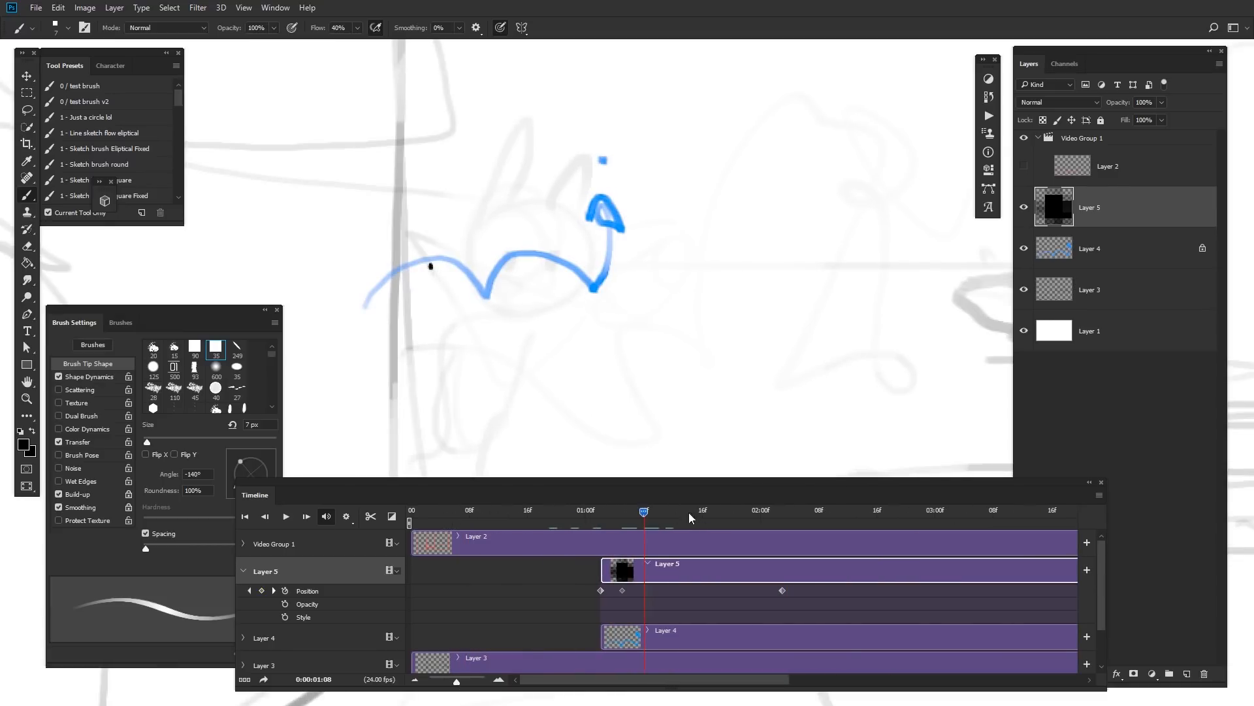
Step: Add Position keyframes every few frames, moving the head along the tail's curve
mouse_move(644, 512)
mouse_down()
mouse_move(634, 512)
mouse_move(644, 512)
mouse_up()
drag(707, 359, 707, 353)
drag(646, 513, 673, 512)
drag(794, 332, 794, 340)
drag(672, 511, 704, 514)
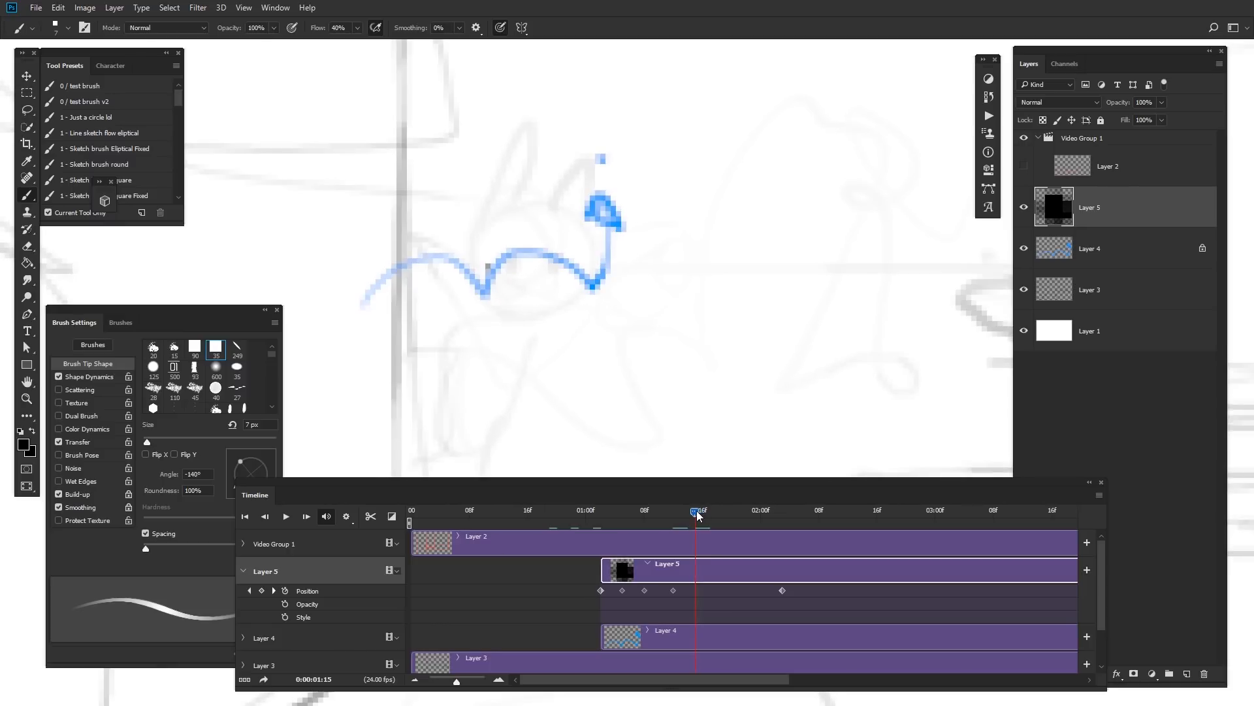
drag(783, 323, 780, 348)
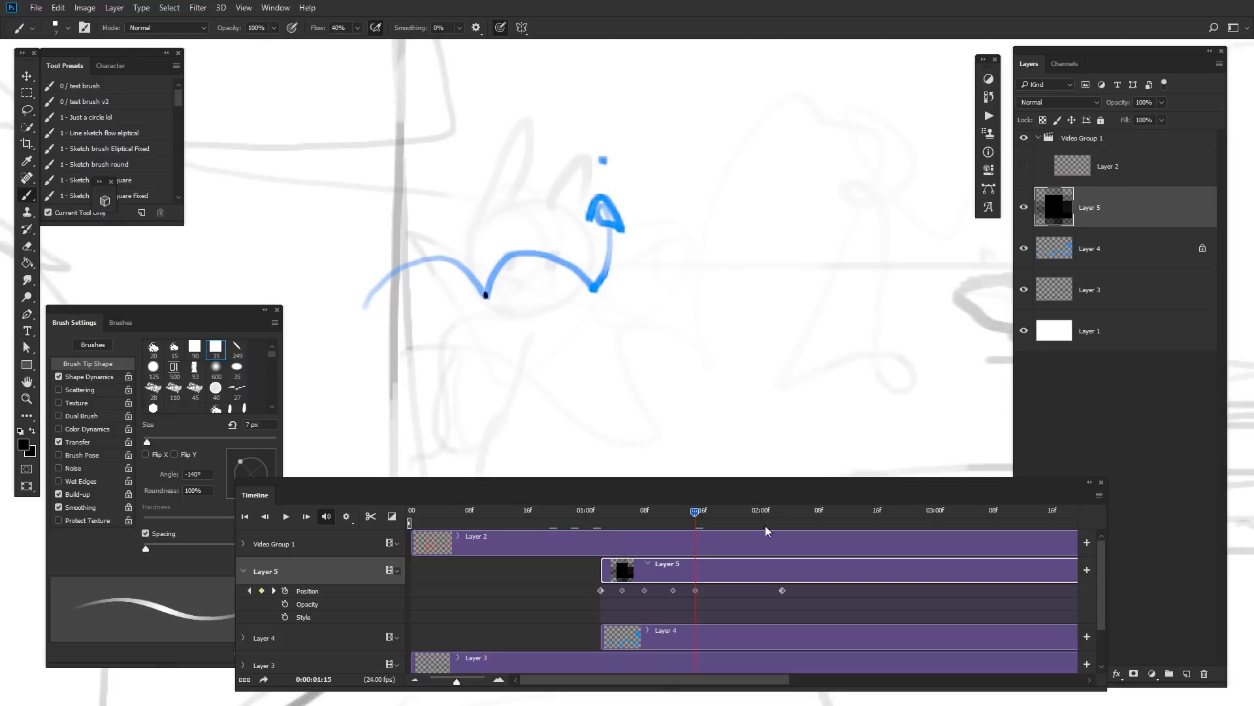
Step: Continue keyframing the head along the middle of the tail up to about 01:21
drag(671, 520, 621, 516)
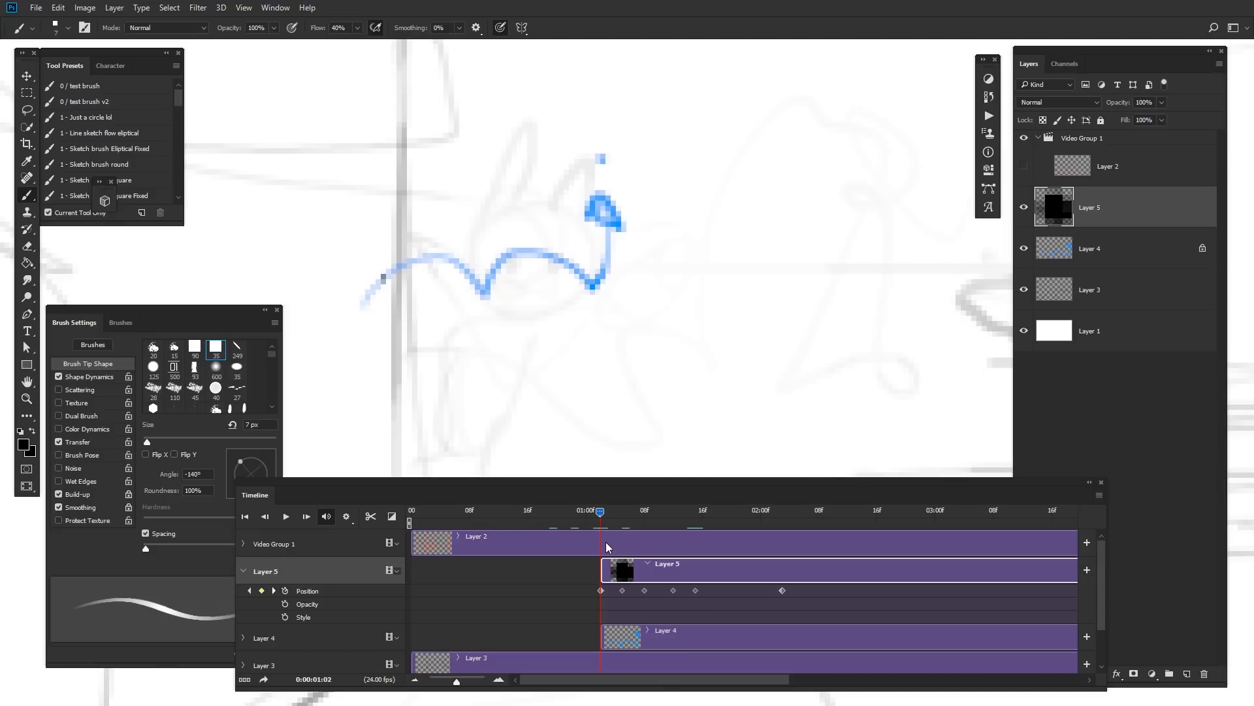
drag(606, 542, 715, 508)
drag(754, 358, 758, 332)
drag(713, 513, 742, 515)
drag(804, 368, 791, 334)
click(765, 513)
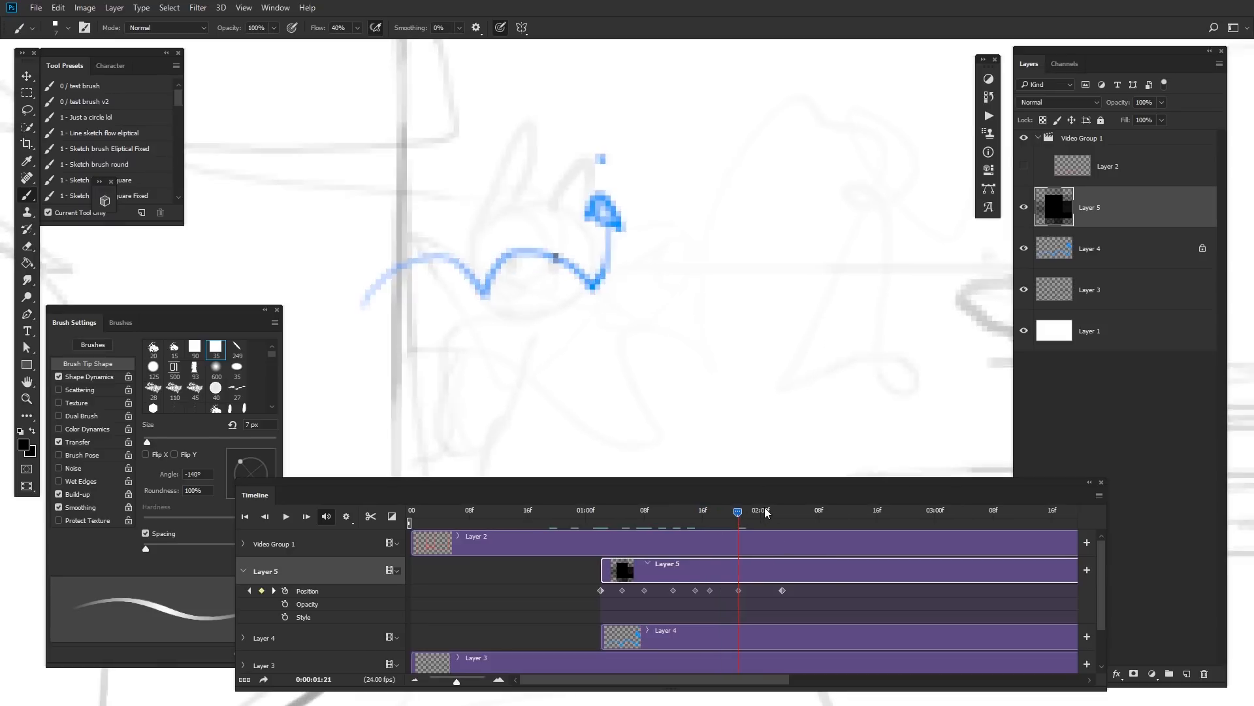
Step: Keyframe the head at the tail's right end around frame 02:02
drag(765, 513, 752, 513)
drag(823, 315, 824, 320)
drag(780, 513, 785, 514)
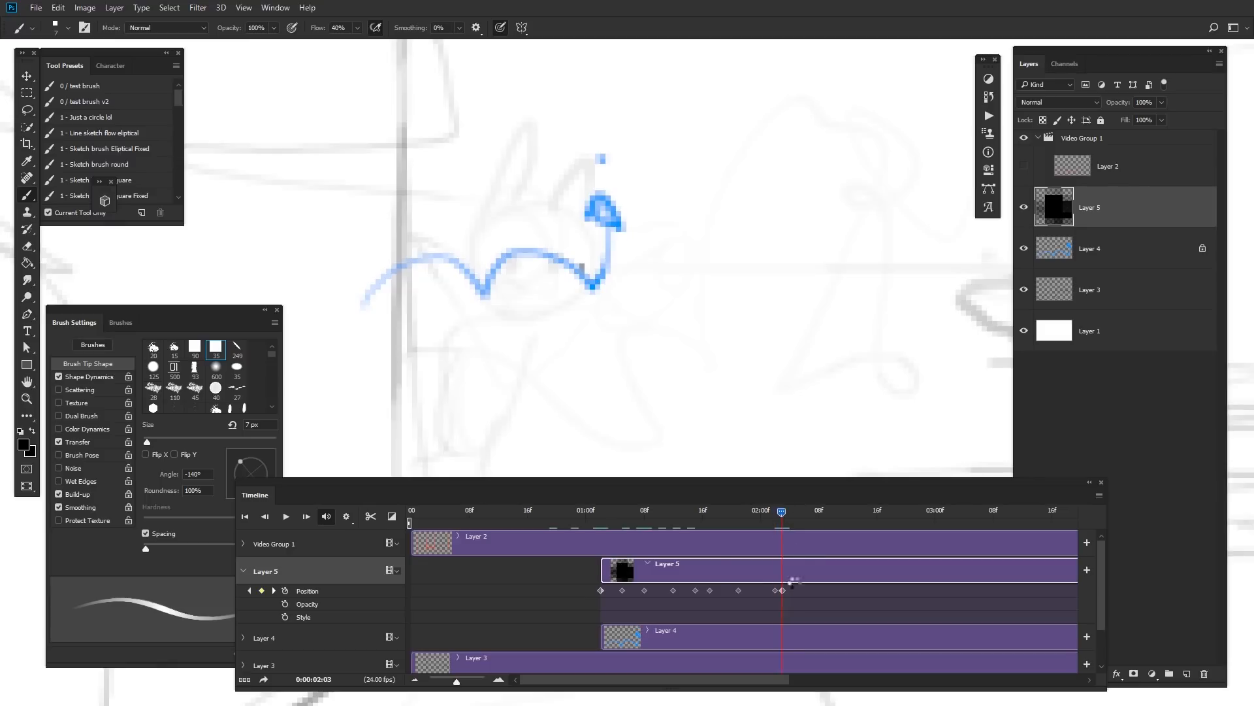
drag(790, 582, 780, 567)
drag(770, 339, 788, 358)
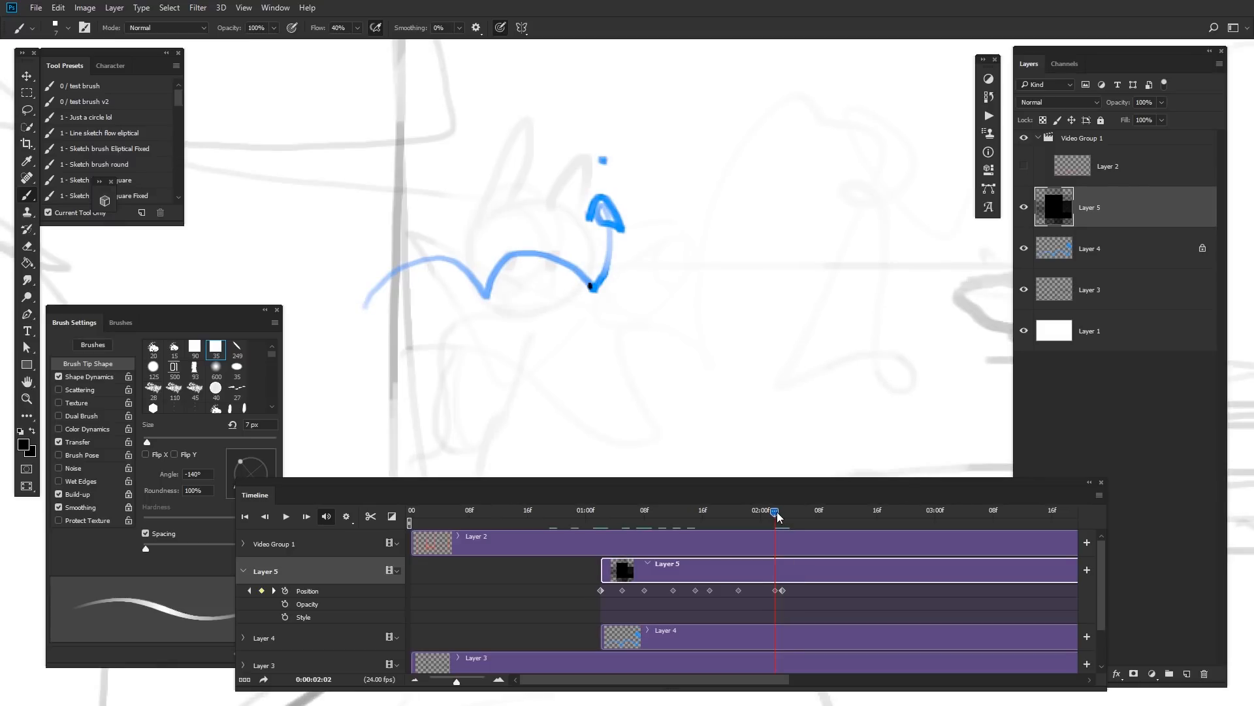
Step: Delete the extra Position keyframe at the end of the head's motion
drag(777, 512, 782, 514)
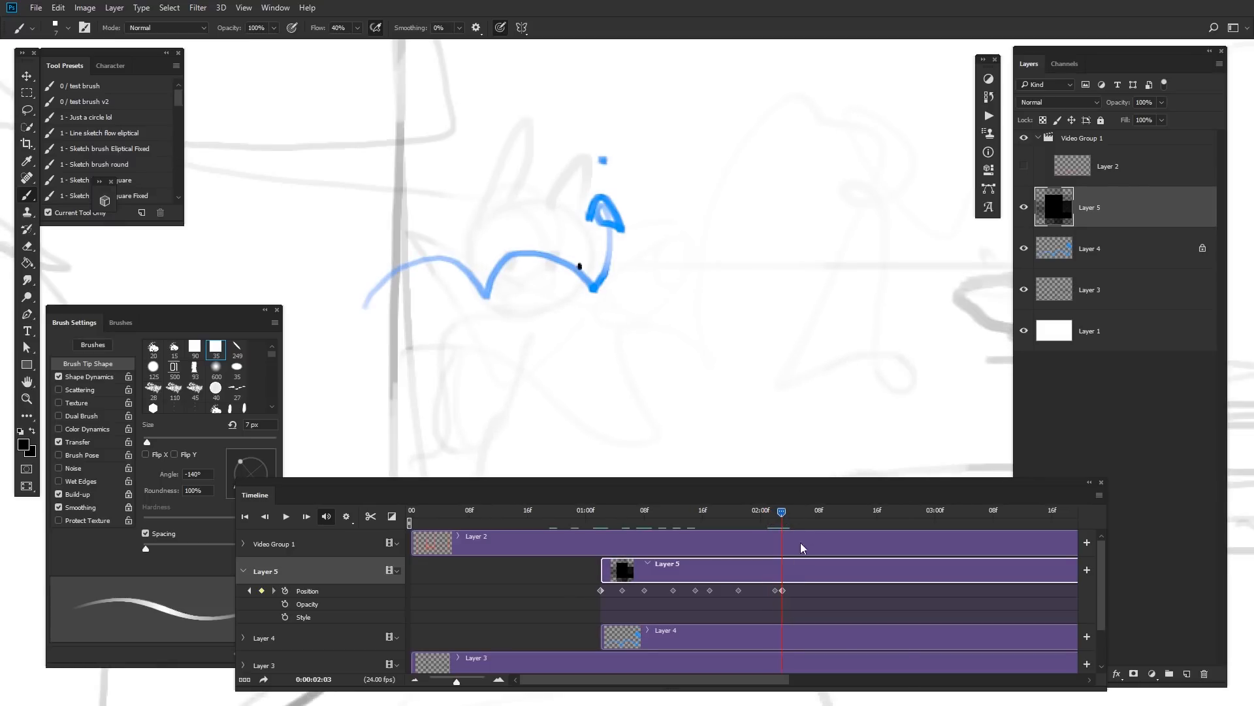
right_click(782, 590)
click(794, 595)
Step: Play back the timeline to preview the head travelling along the tail
drag(789, 512, 717, 513)
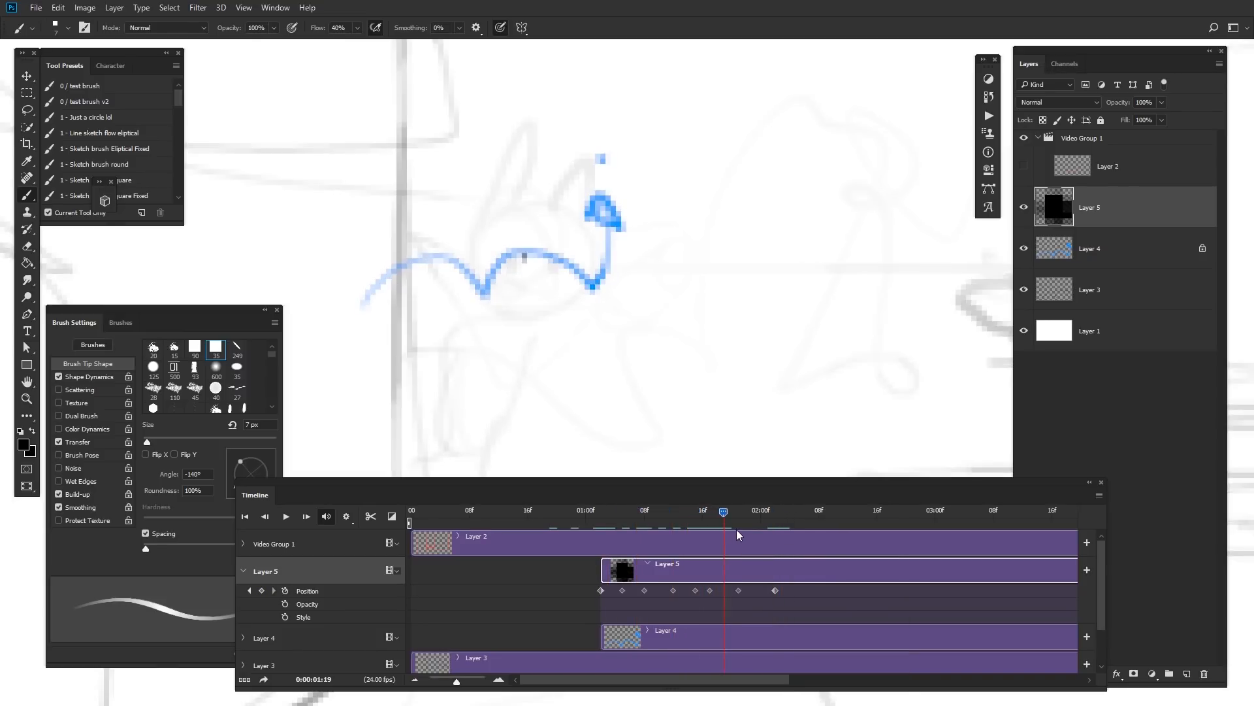
drag(722, 531, 717, 527)
drag(659, 316, 659, 316)
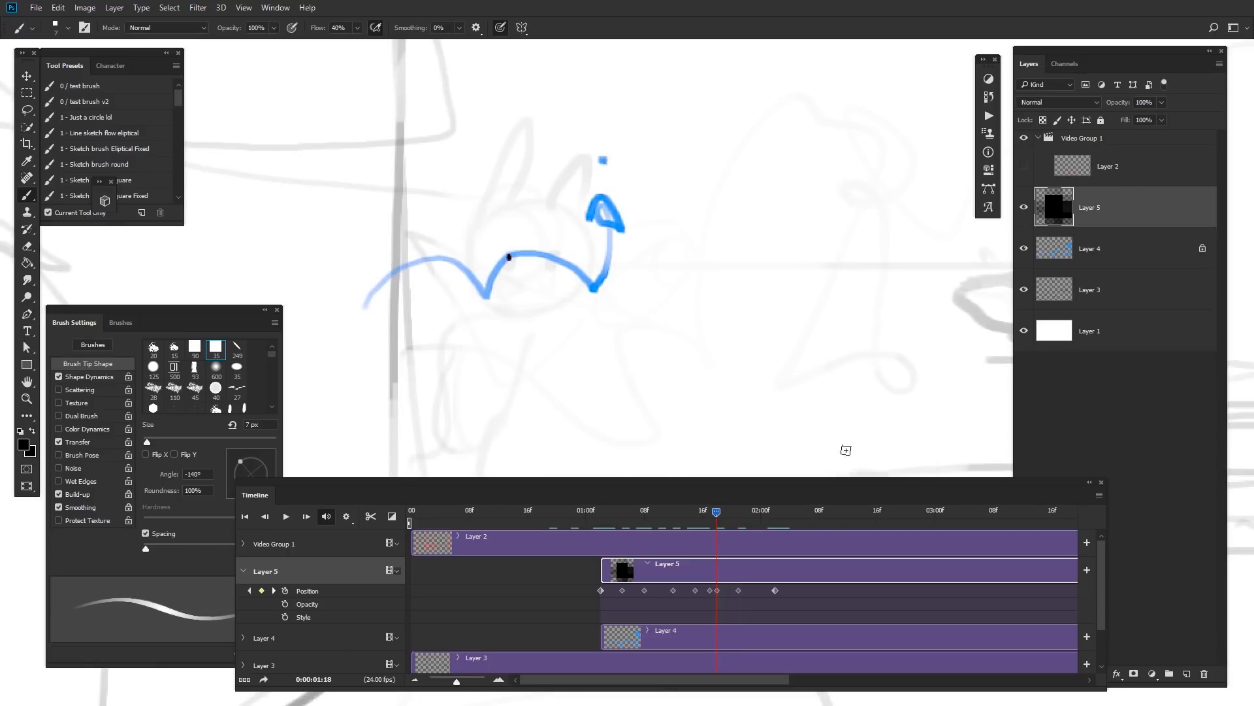
key(space)
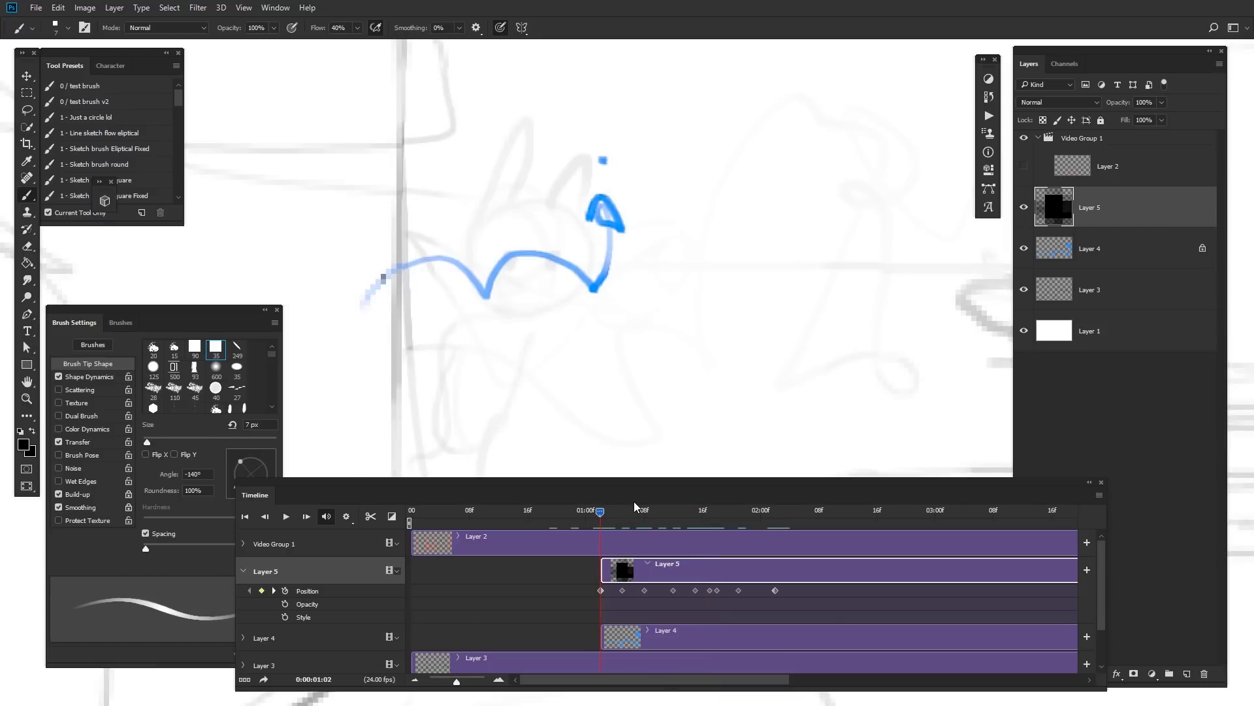
key(space)
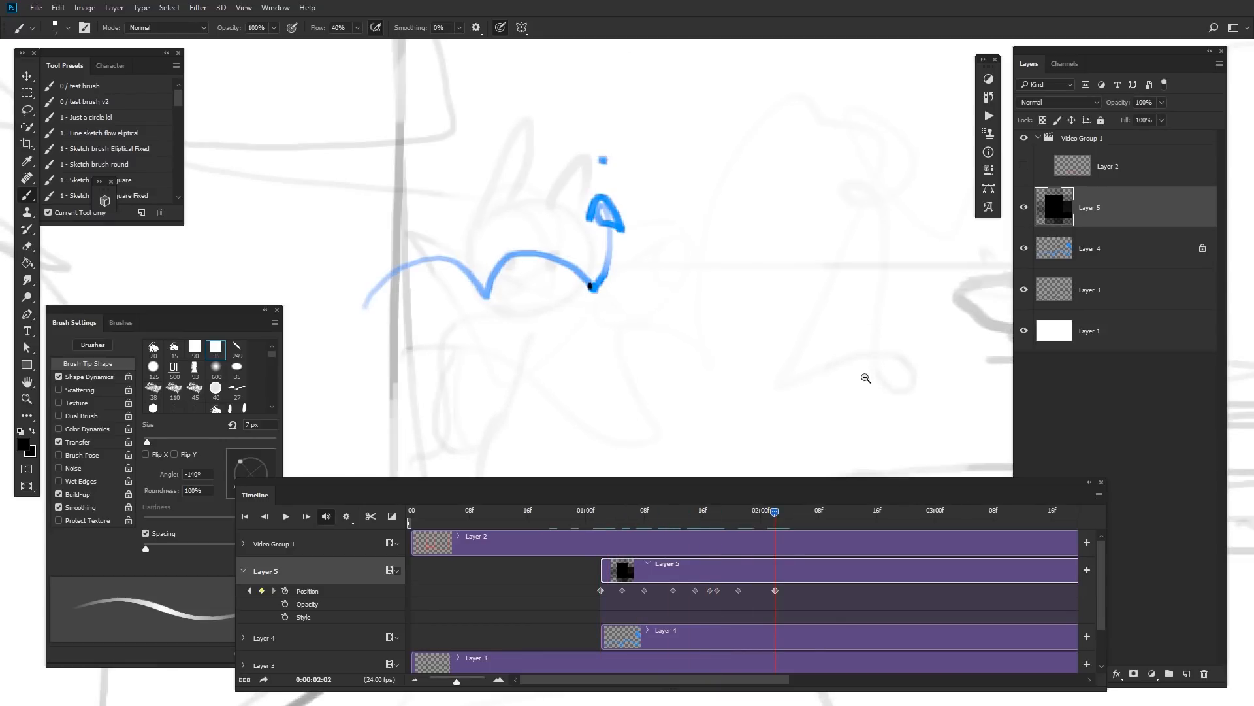
Step: Add a final keyframe at about 02:04 moving the head past the tail's end, and replay it
drag(865, 379, 842, 340)
drag(843, 332, 656, 219)
drag(772, 512, 788, 509)
drag(825, 293, 858, 336)
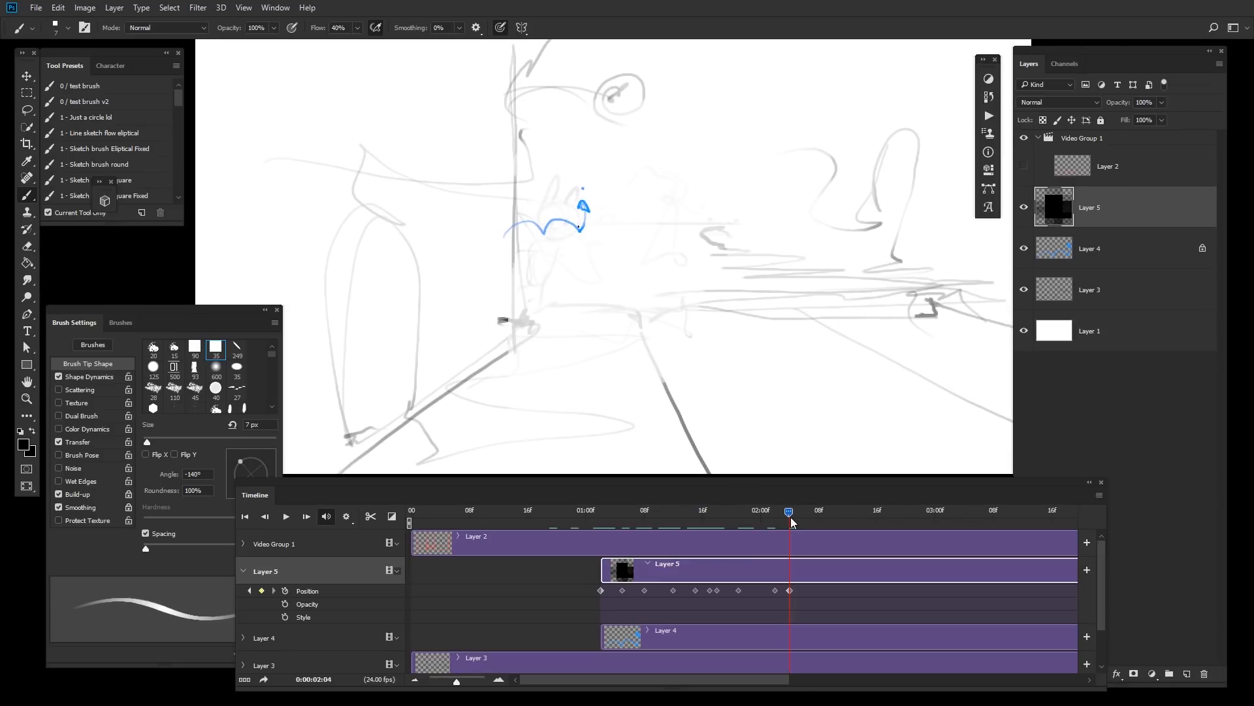
mouse_move(790, 515)
mouse_down()
mouse_move(776, 519)
mouse_move(821, 507)
mouse_move(793, 510)
mouse_up()
key(space)
key(space)
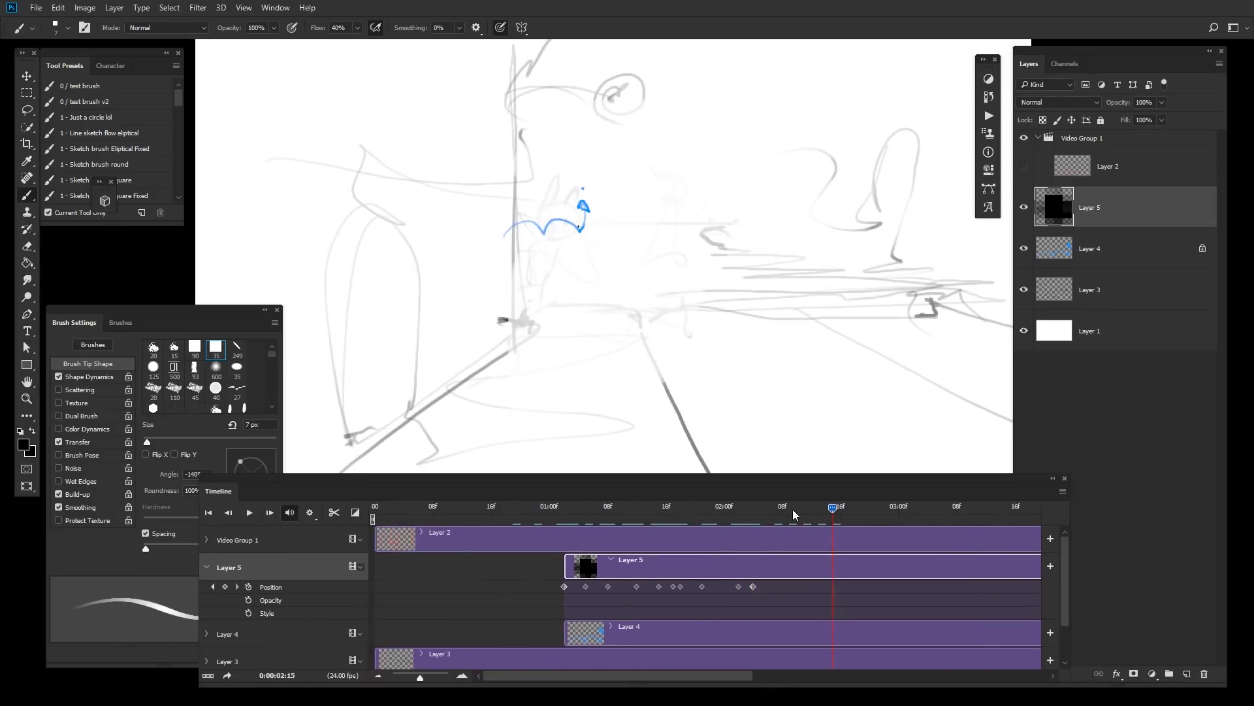
Step: Delete the tail's layer, Layer 4, from the timeline
click(688, 513)
click(723, 629)
key(Delete)
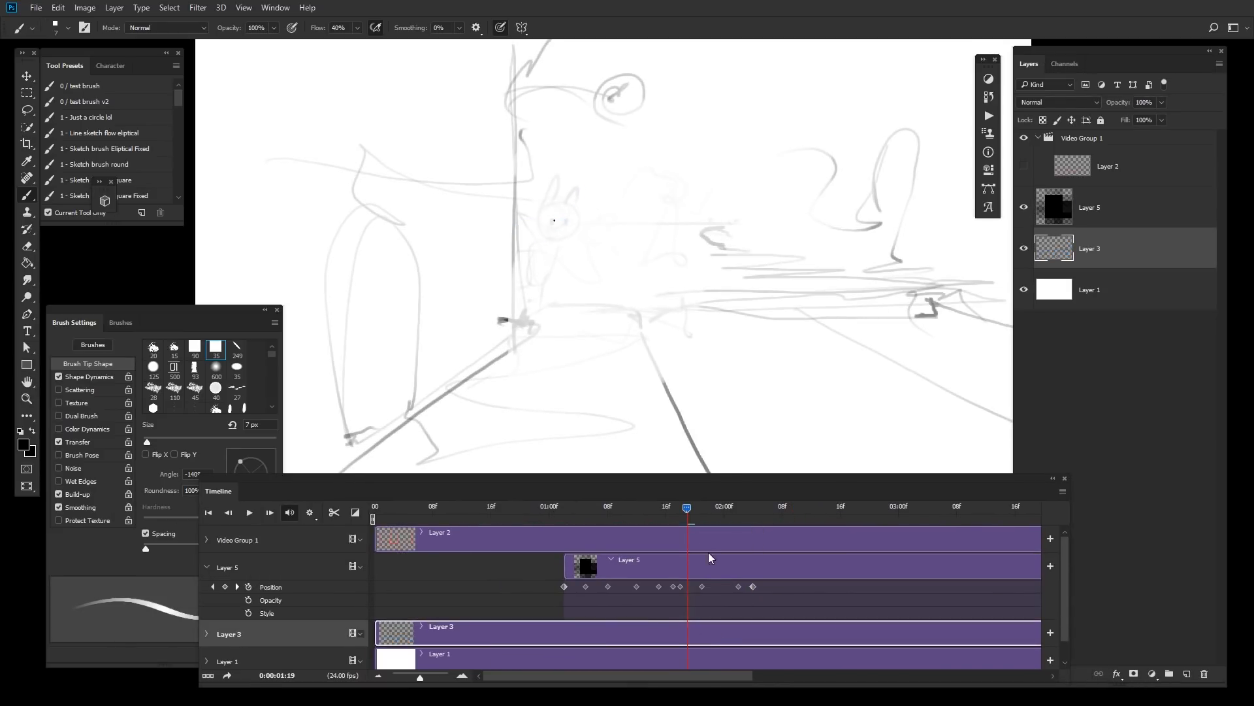
Step: Select Layer 5 and play back the head's motion
click(710, 558)
key(space)
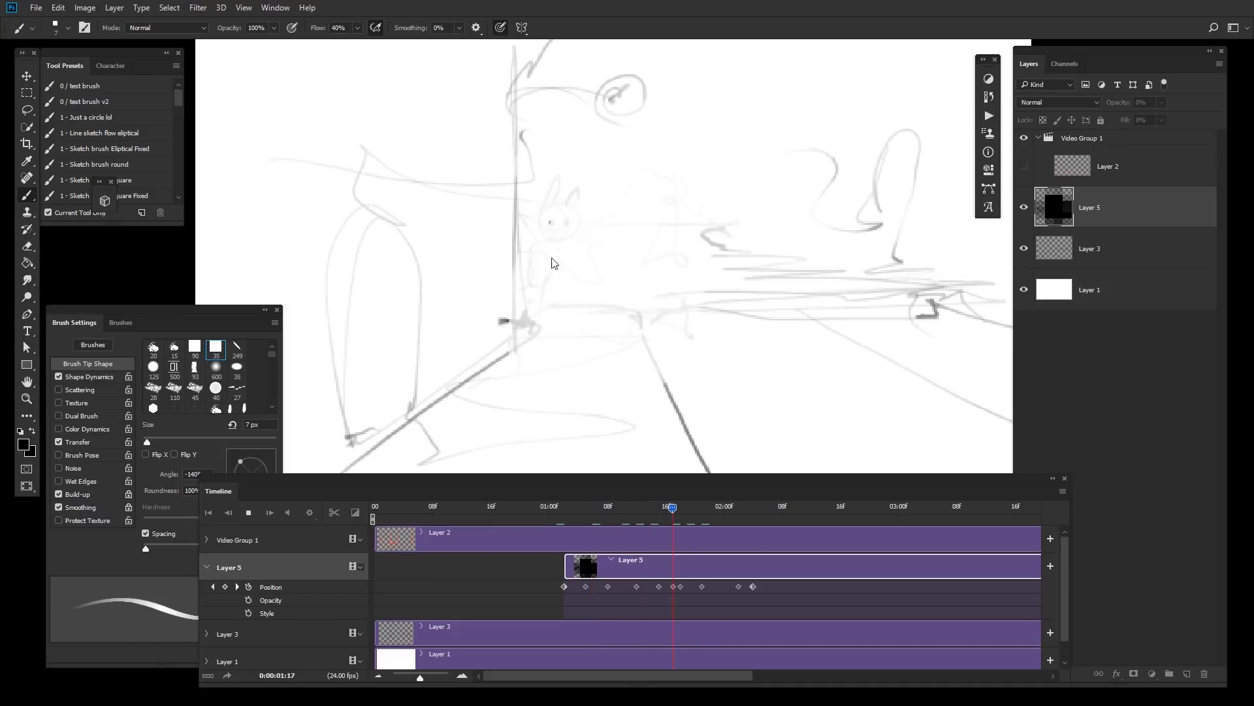
key(space)
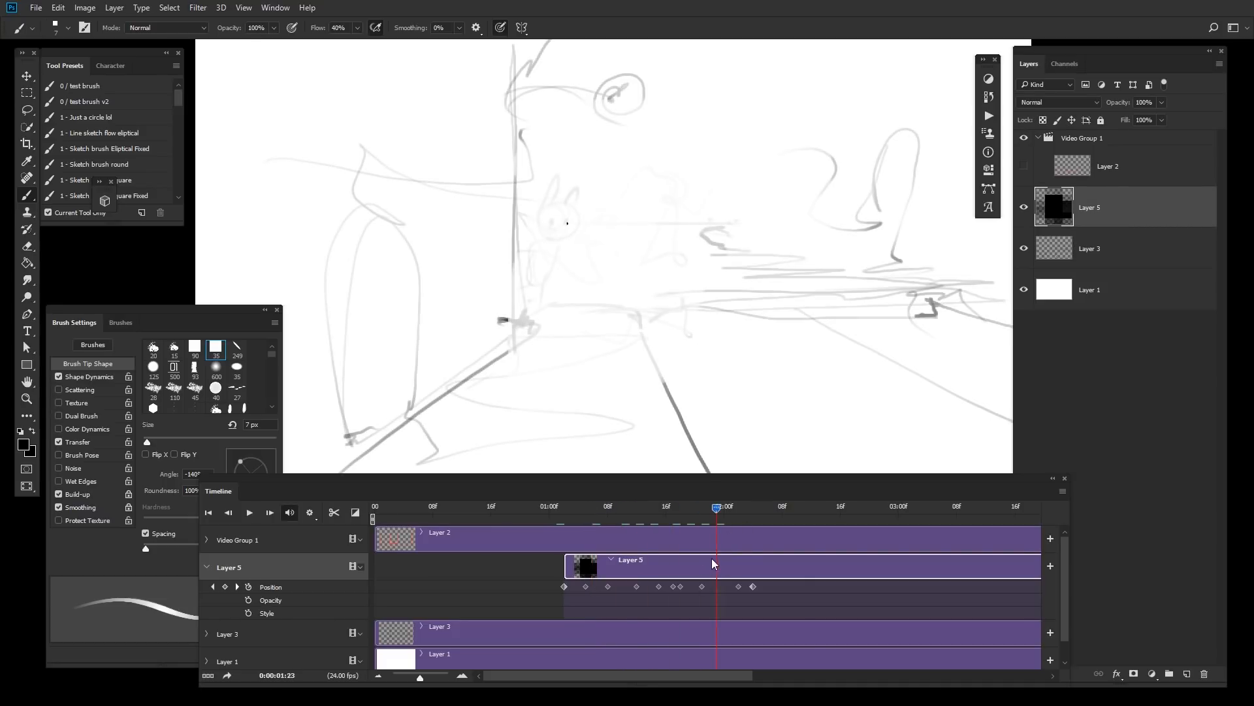
Step: Replace the black head on Layer 5 with a drawn circle outline and replay the motion
key(e)
click(587, 208)
key(b)
mouse_move(550, 195)
mouse_down()
mouse_move(551, 252)
mouse_move(534, 212)
mouse_up()
key(ctrl+z)
key(ctrl+z)
mouse_move(566, 201)
mouse_down()
mouse_move(571, 231)
mouse_move(544, 203)
mouse_up()
drag(612, 511, 540, 525)
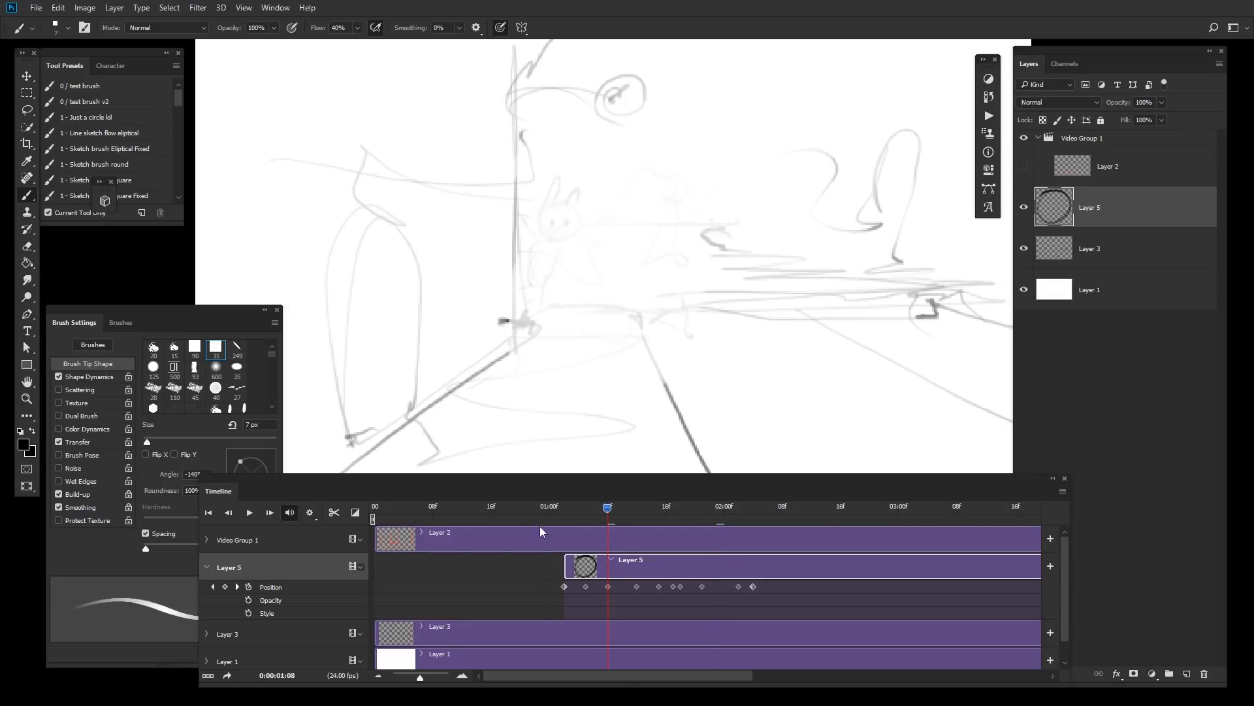
key(space)
key(space)
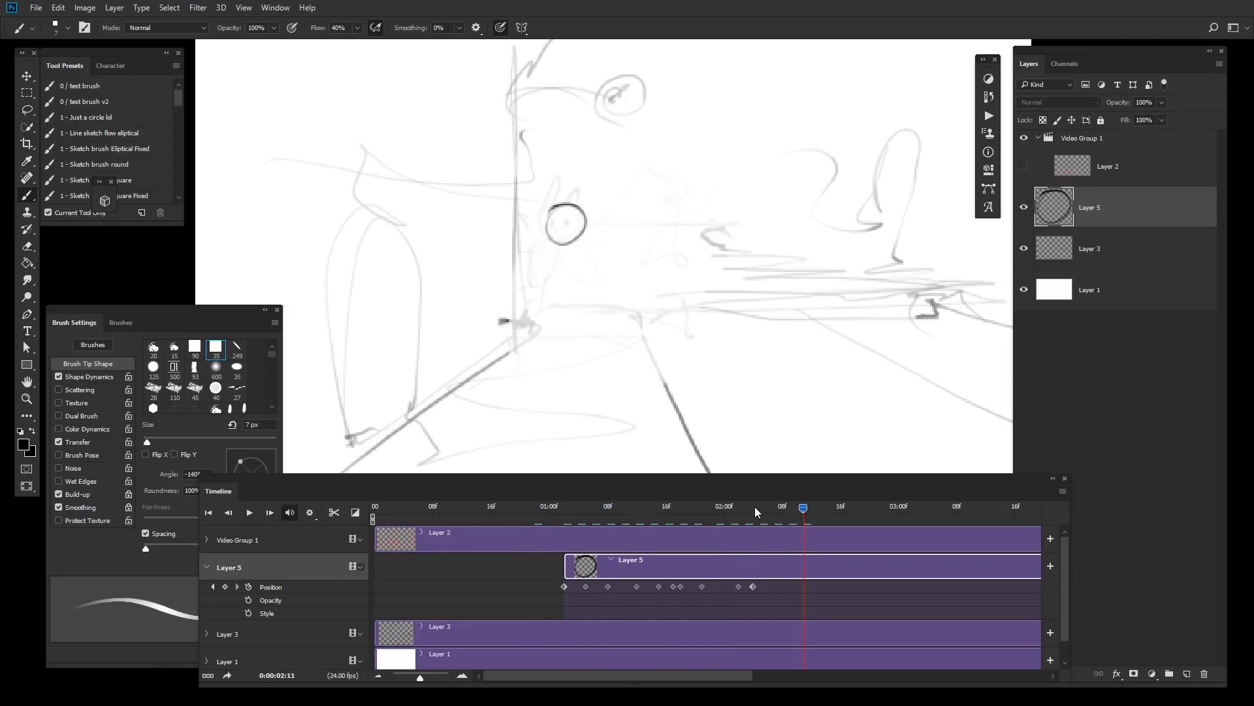
Step: Split the Layer 2, Layer 5 and Layer 3 clips at about frame 02:05
drag(758, 508, 759, 536)
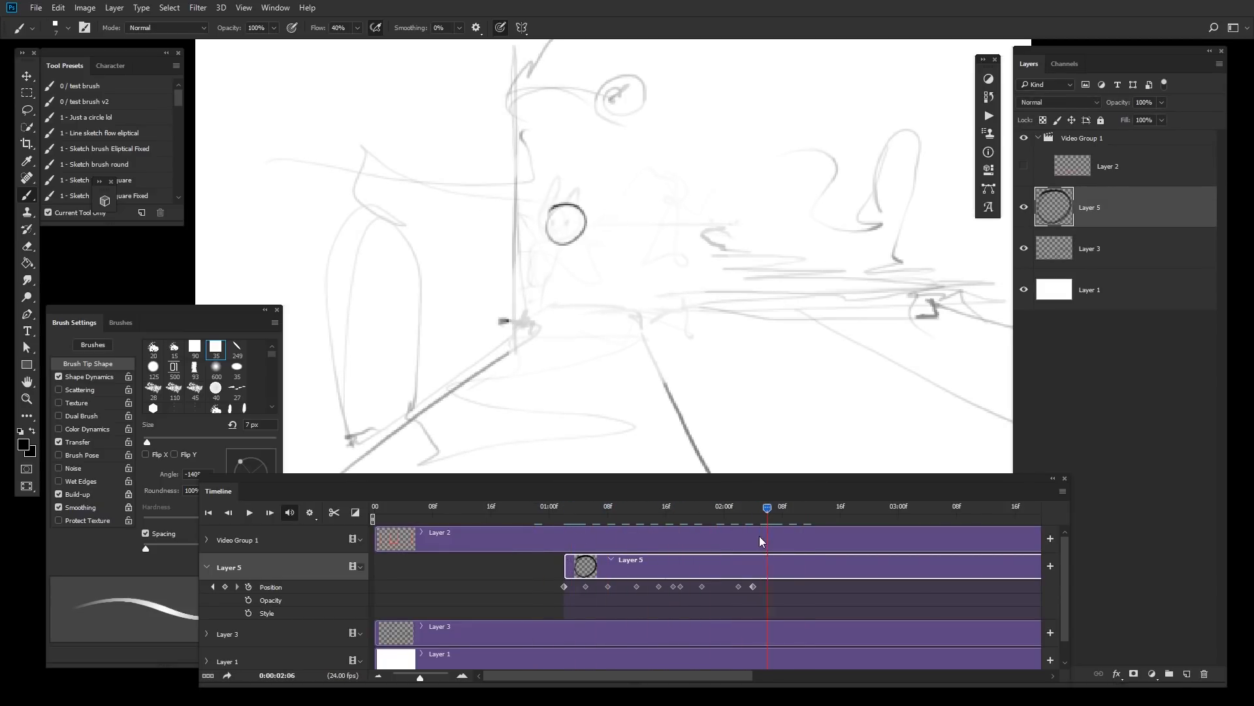
shift+click(793, 628)
shift+click(806, 543)
key(ctrl+shift+d)
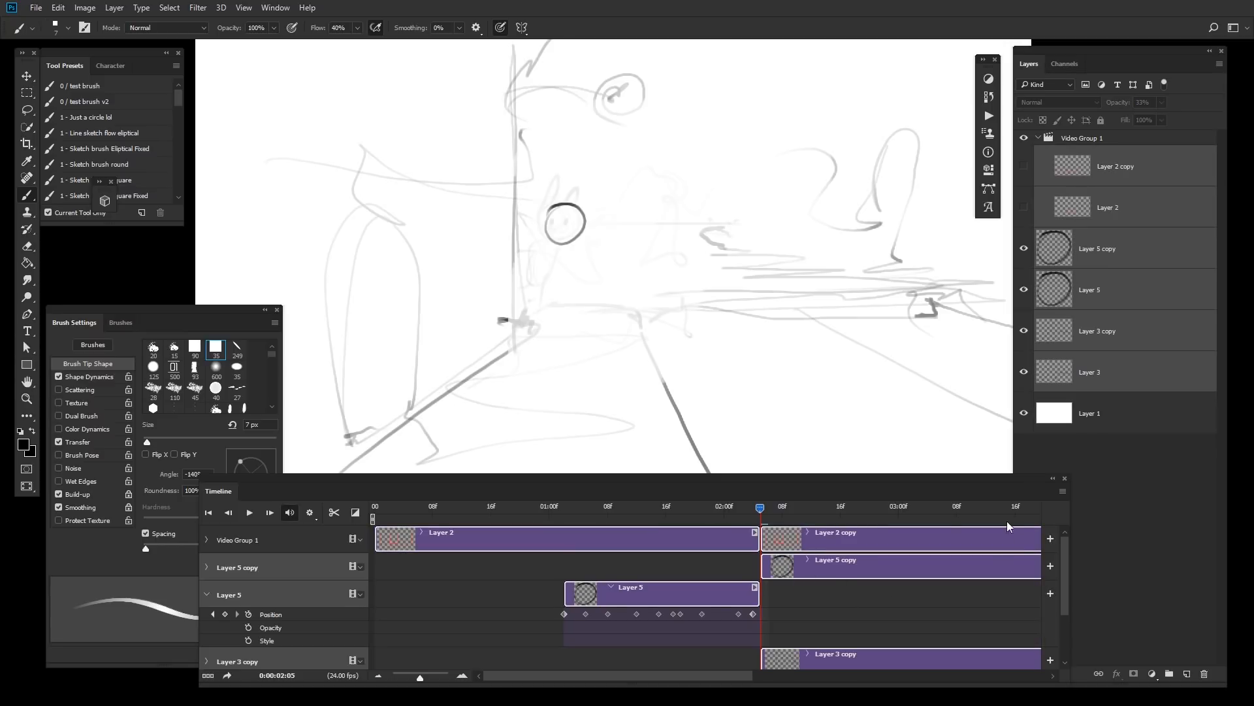
Step: Delete the split-off clip copies after 02:05 and play back the shortened animation
click(399, 673)
click(575, 570)
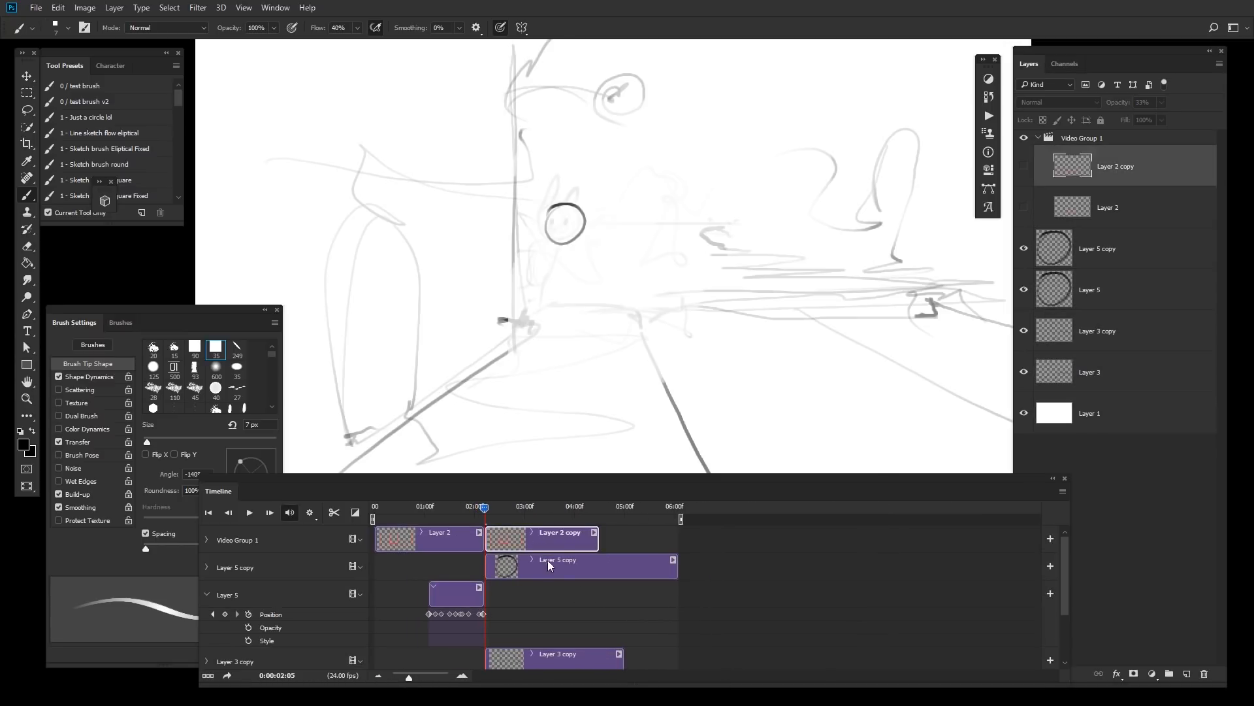
key(Delete)
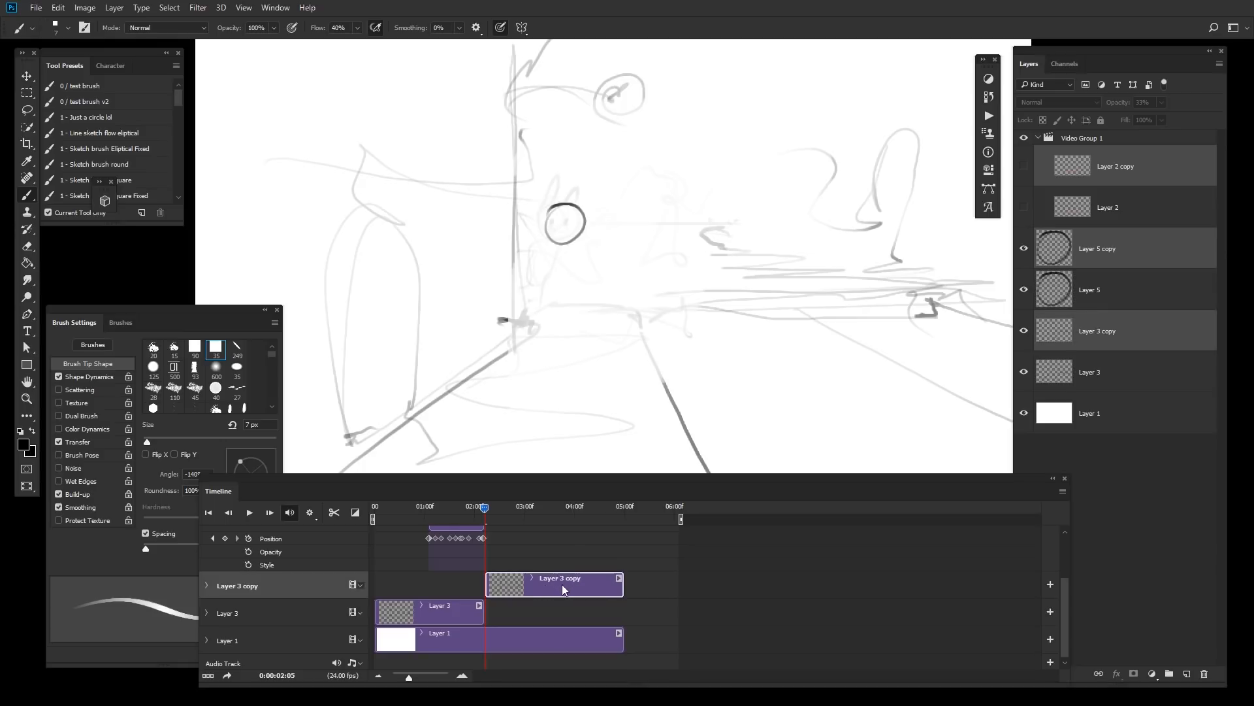
key(space)
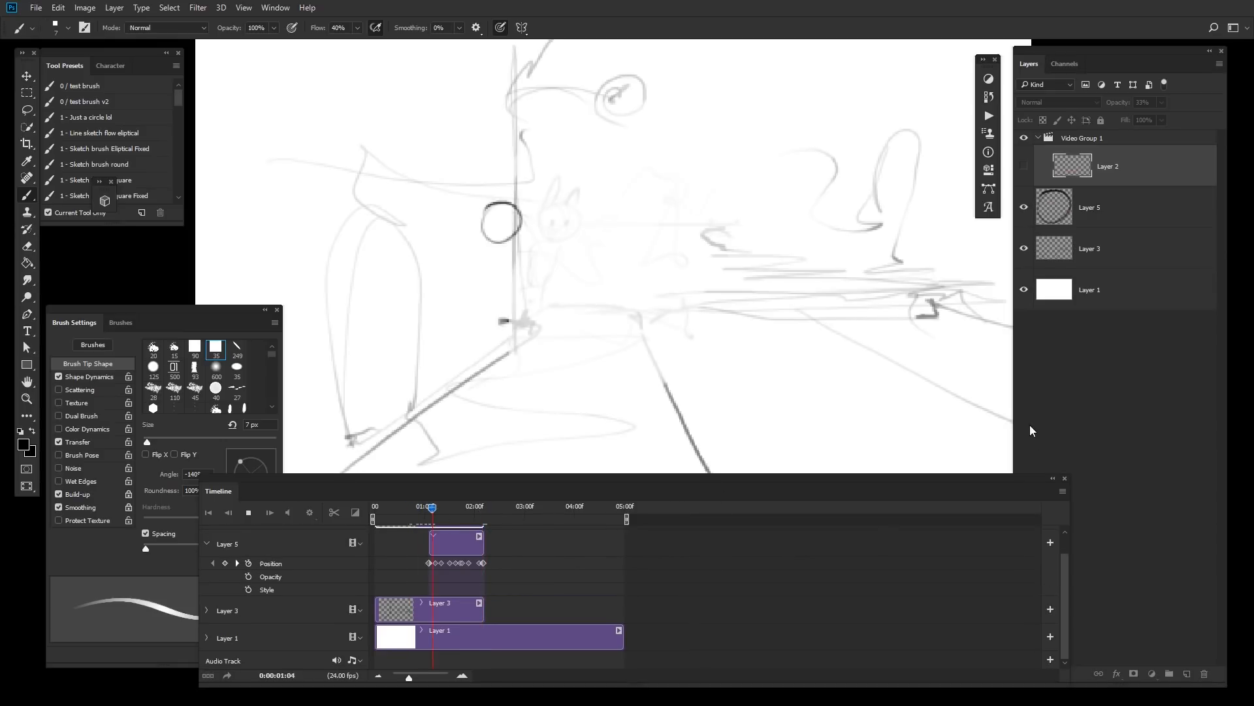
Step: Play back the animation and scrub the playhead to about frame 01:05
key(space)
scroll(1061, 554, up, 1)
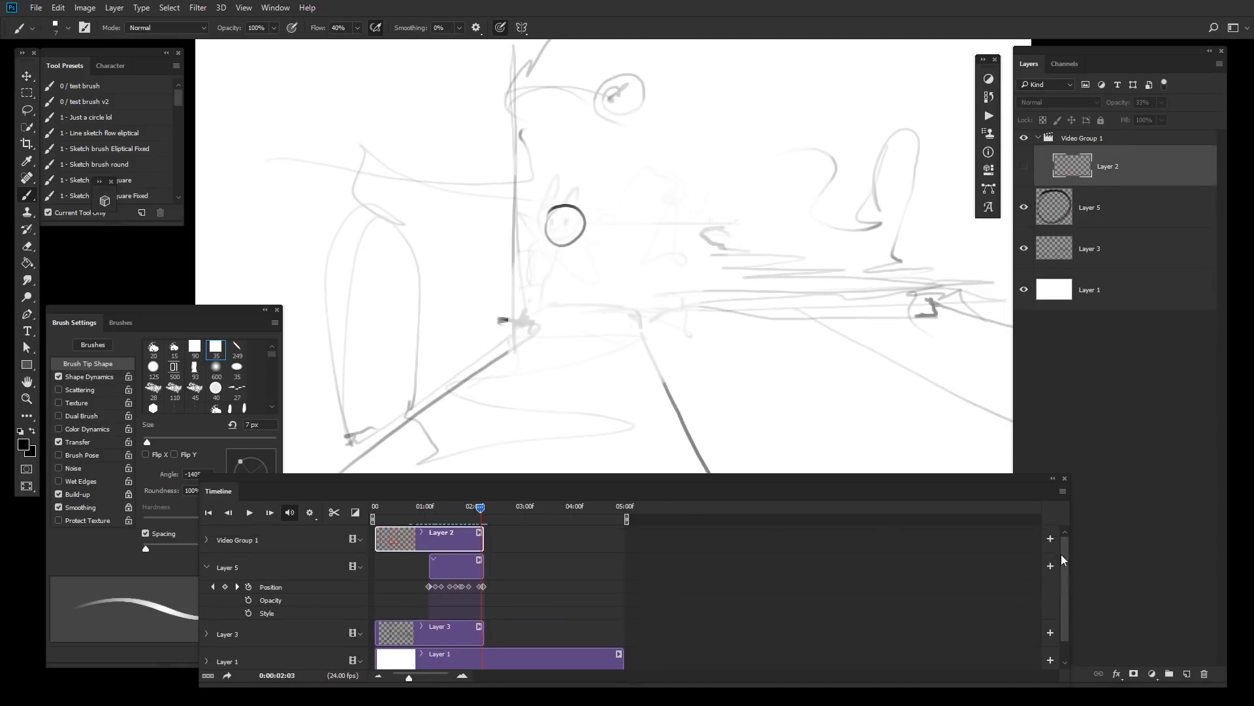
key(space)
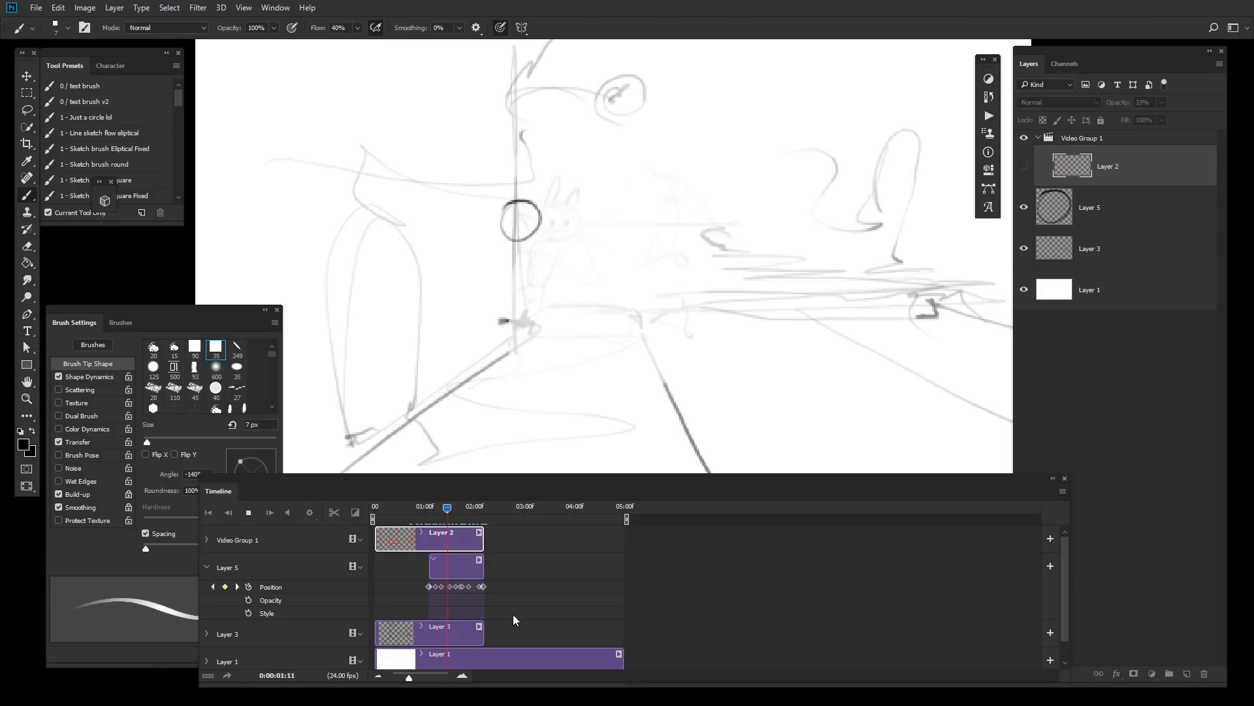
key(space)
drag(481, 507, 436, 508)
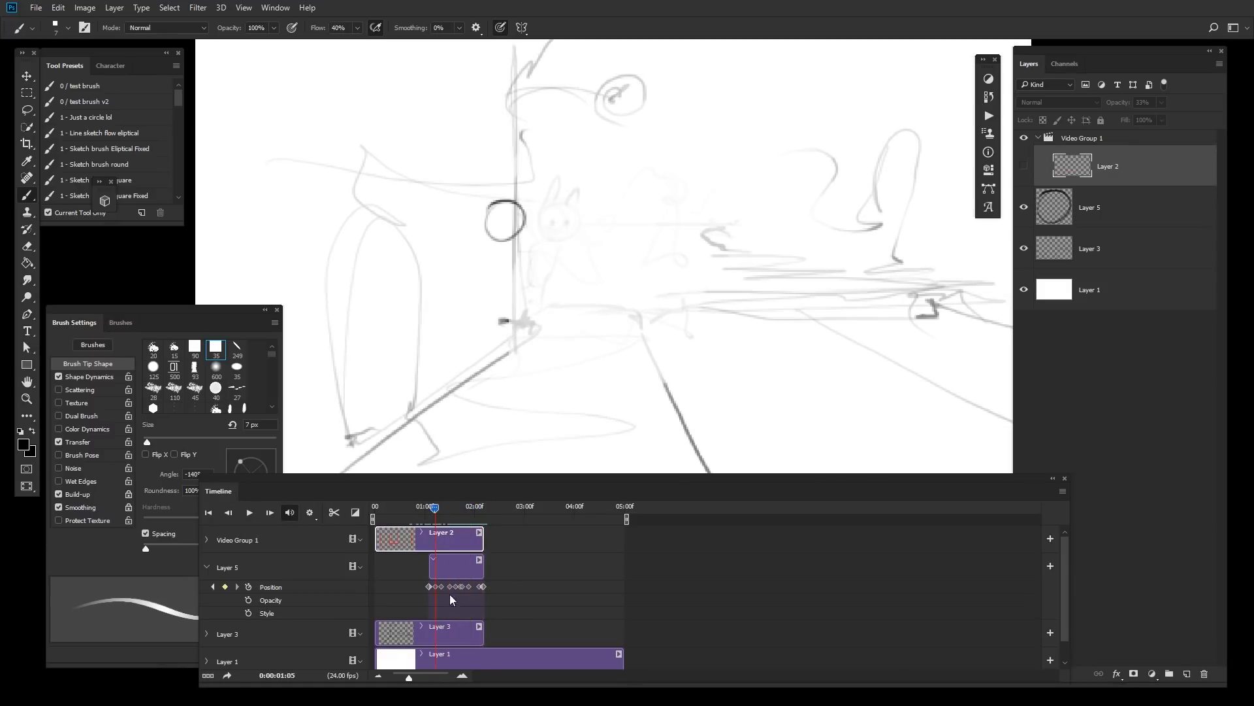
Step: Select Layer 5 and move the head lower onto the rabbit sketch at frame 01:06
click(455, 630)
scroll(664, 308, up, 1)
drag(601, 291, 737, 314)
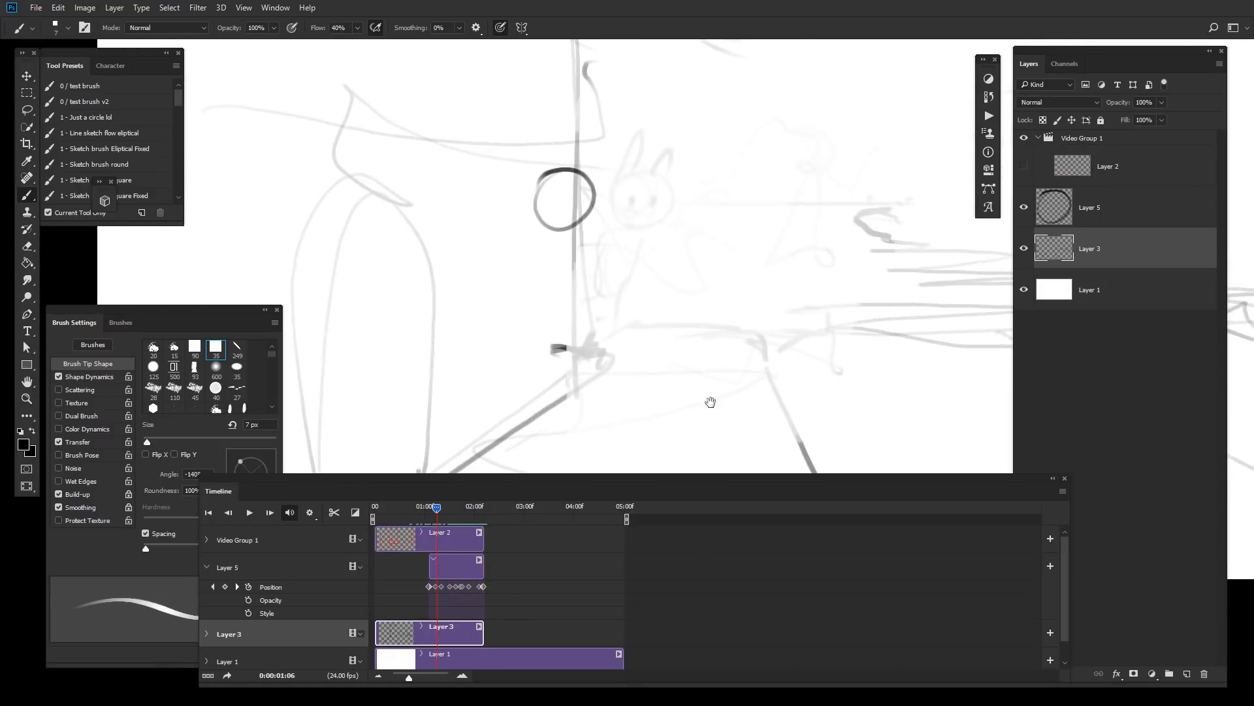
click(435, 567)
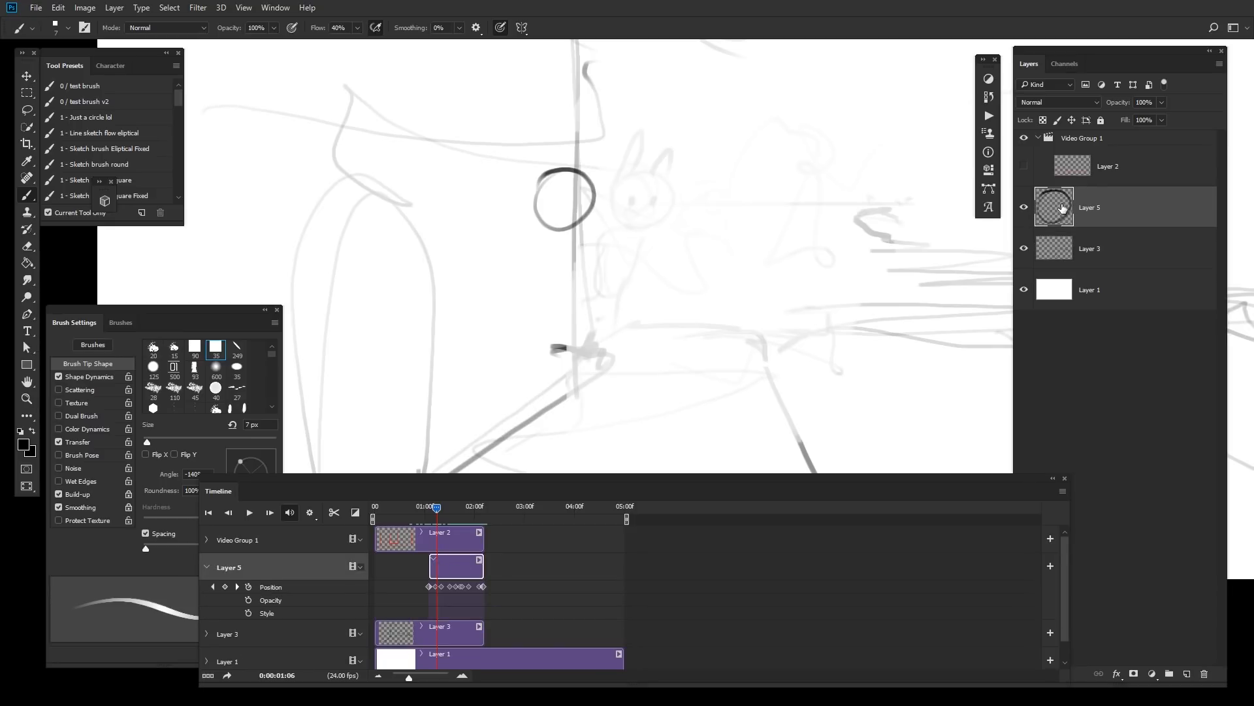
drag(628, 277, 652, 355)
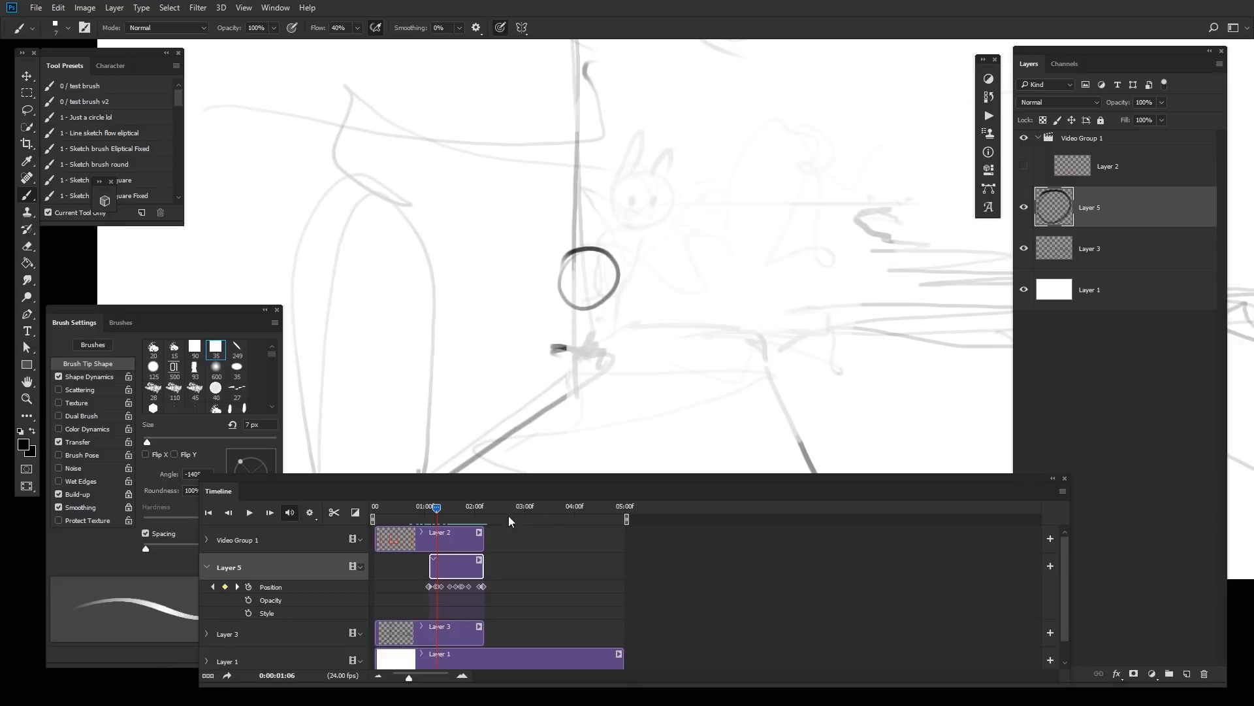
drag(435, 509, 484, 507)
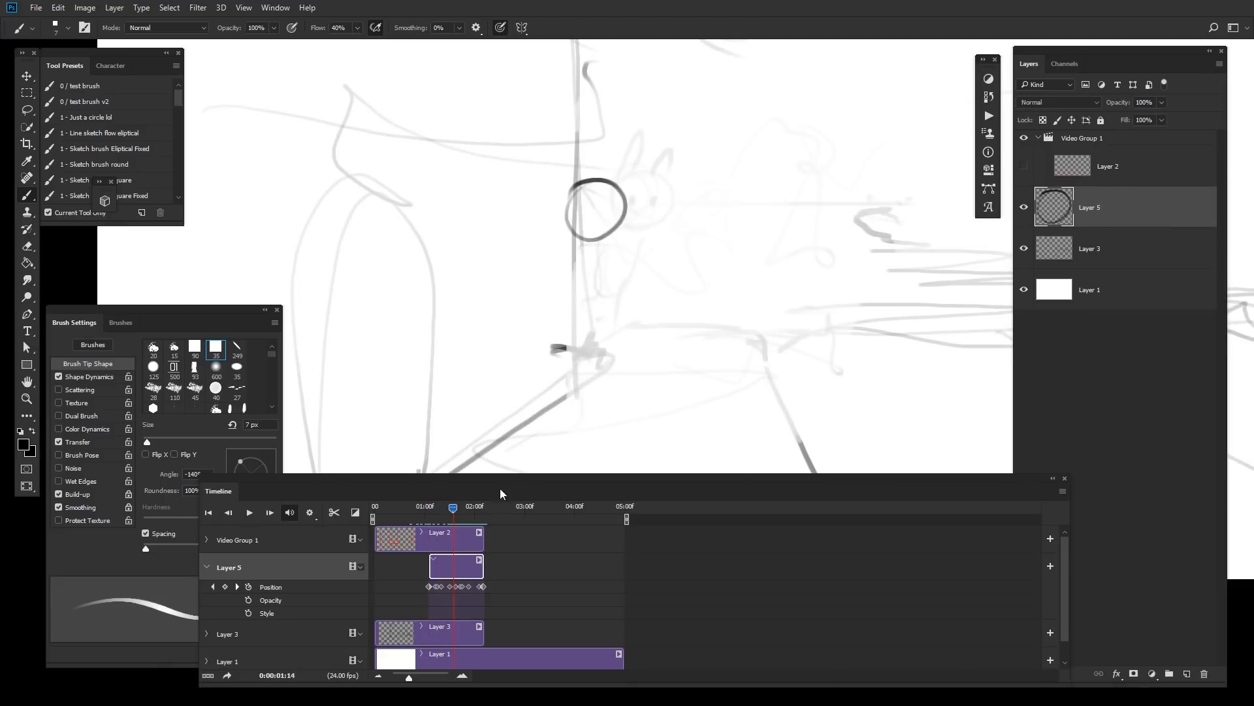
Step: Undo the clip deletion, then delete the Layer 5 copy, Layer 2 copy and Layer 3 copy clips again
key(ctrl+z)
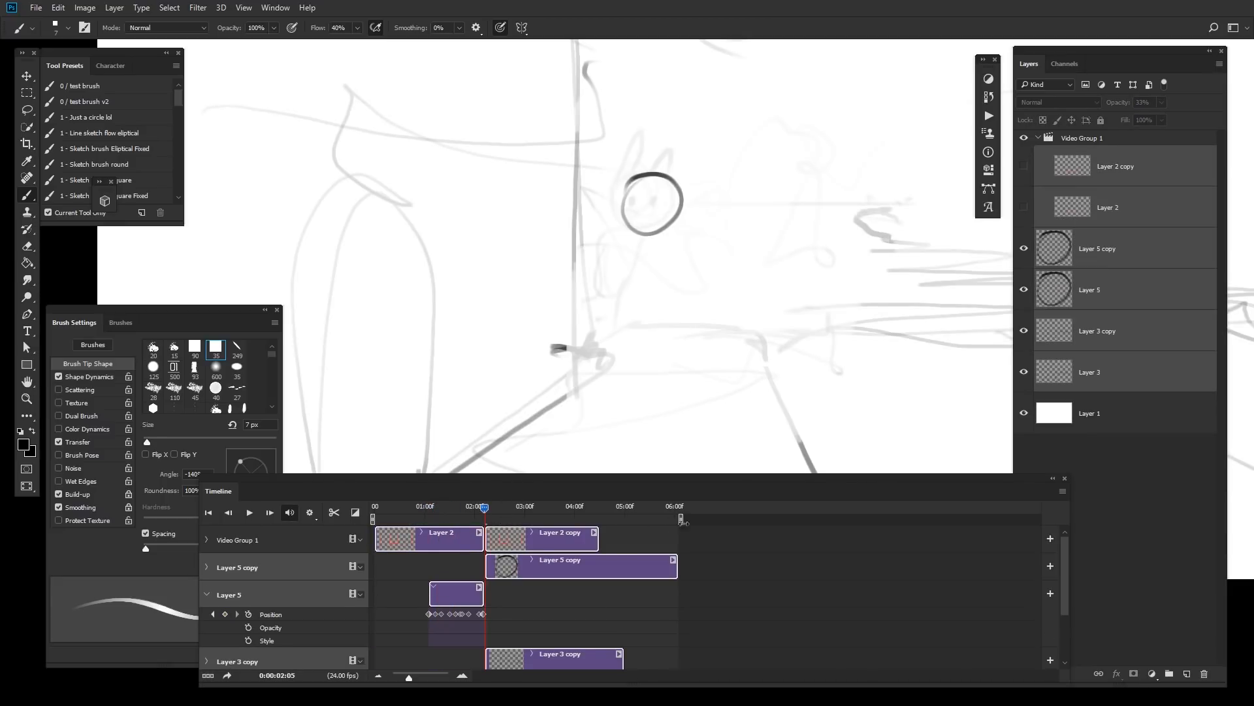
click(602, 574)
click(567, 543)
mouse_move(1065, 559)
mouse_down()
mouse_move(1065, 595)
mouse_move(1063, 560)
mouse_up()
click(572, 598)
shift+click(624, 539)
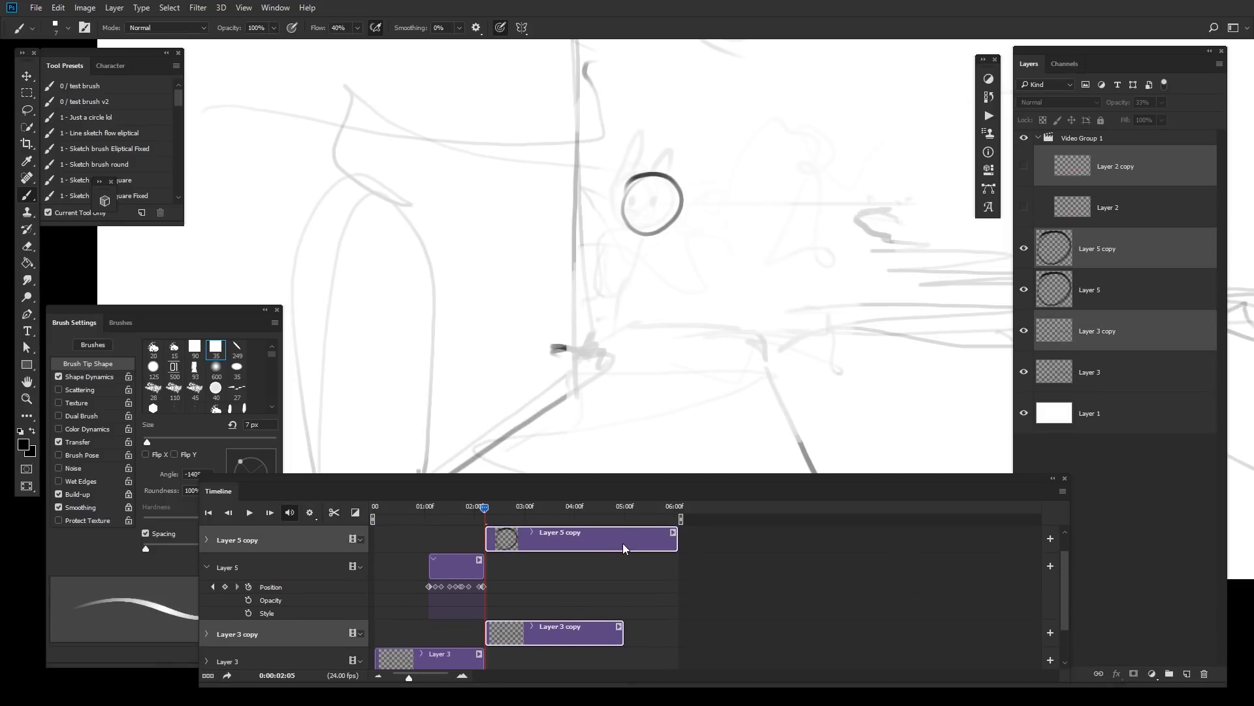
key(Delete)
Step: Try to move the head at frame 01:12 with a selection, dismiss the hidden-layer alert and select Layer 5
drag(484, 507, 452, 517)
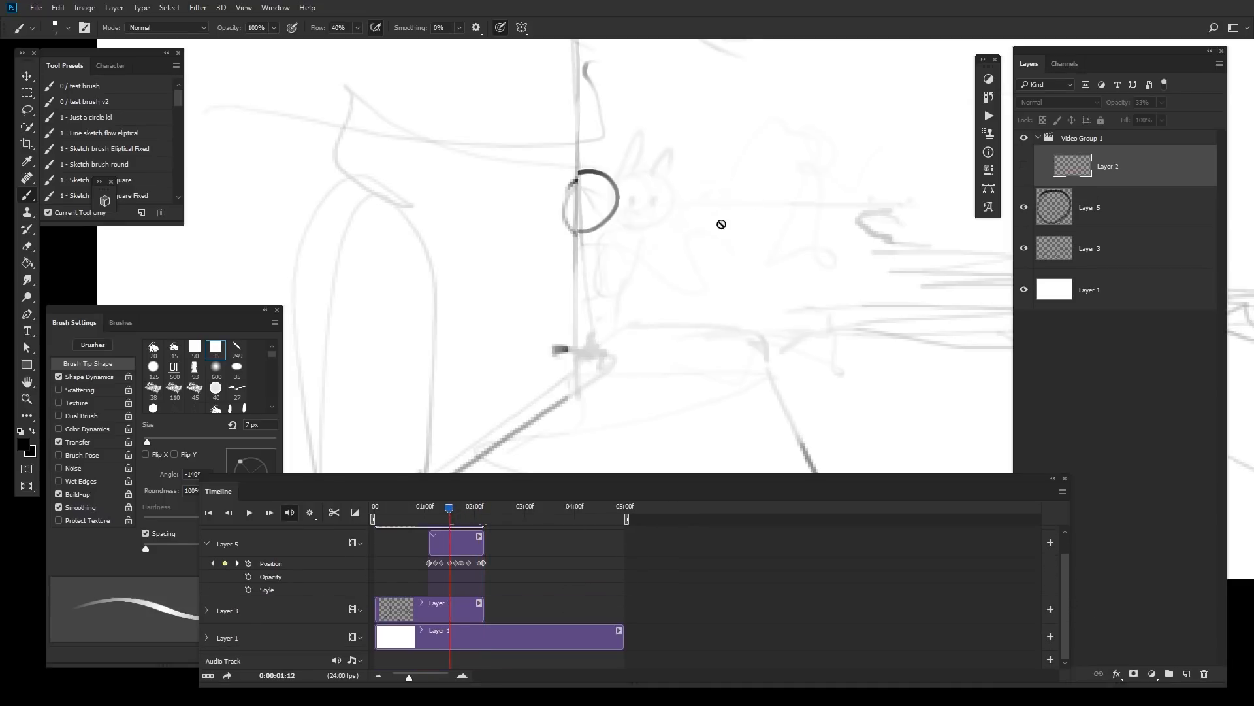
key(m)
drag(695, 131, 410, 386)
ctrl+click(649, 302)
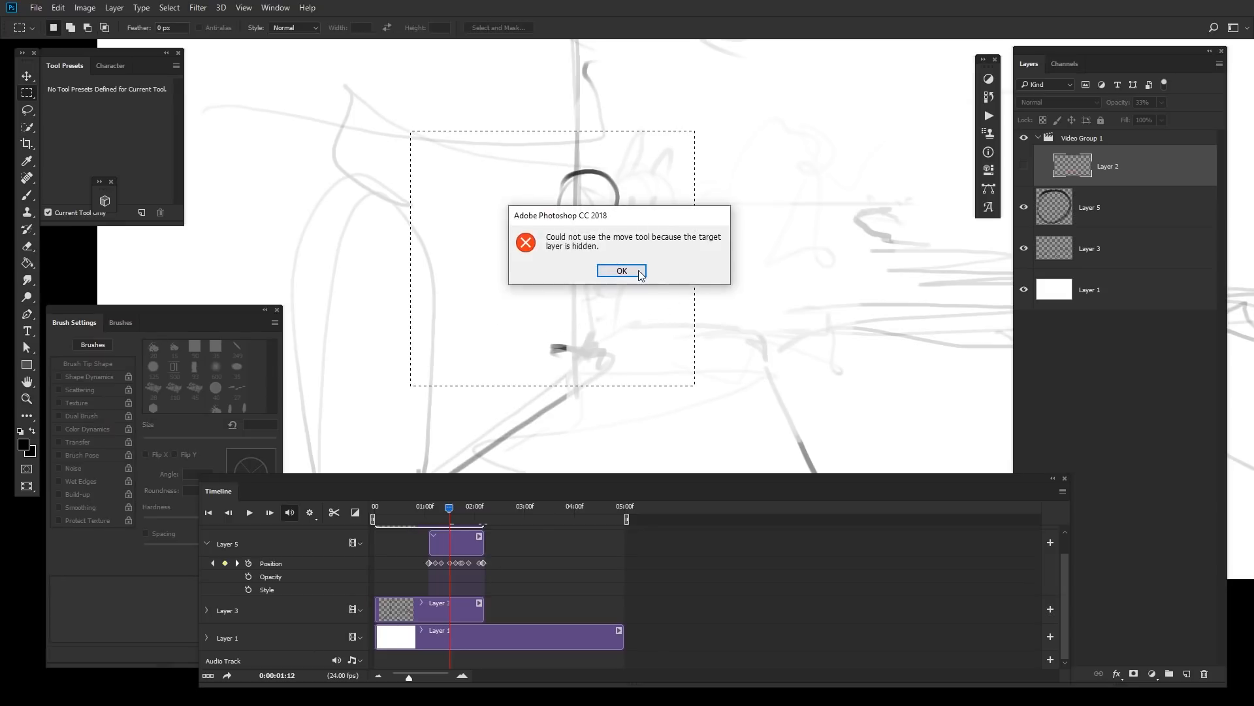
click(640, 271)
click(445, 546)
key(ctrl+d)
ctrl+drag(650, 309, 660, 316)
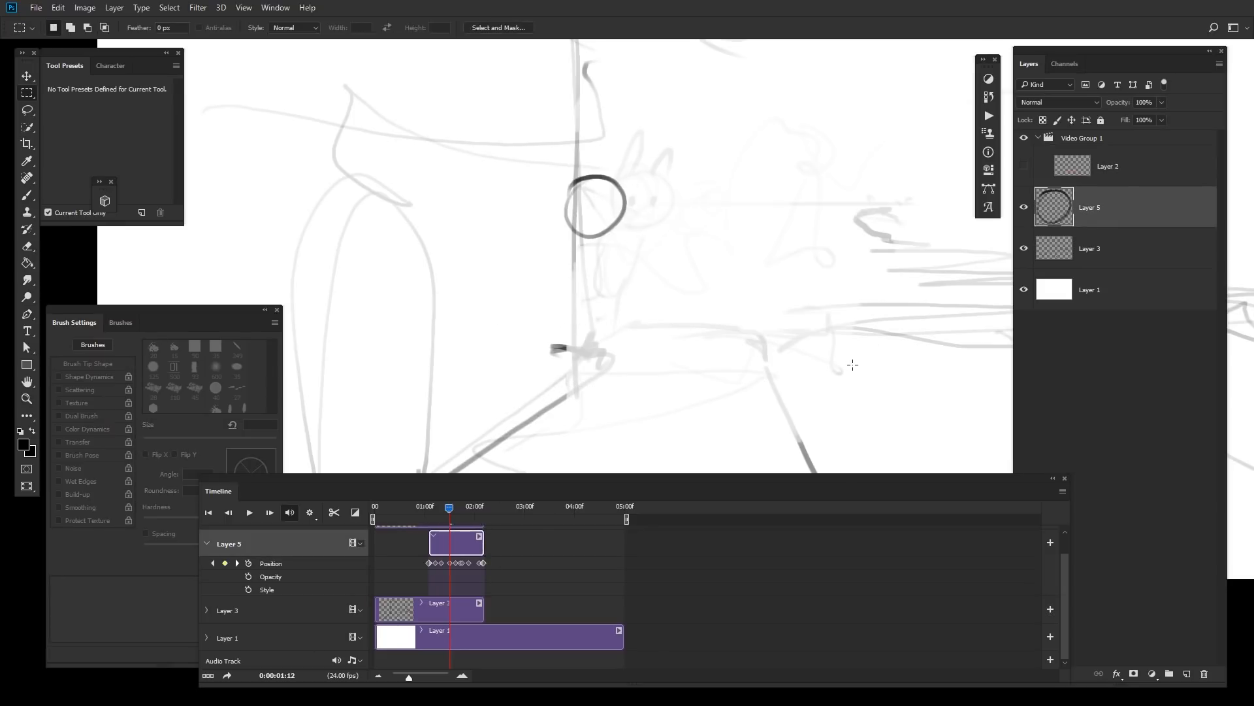
Step: Select the head at frame 01:12 and nudge it slightly upward
ctrl+click(924, 247)
mouse_move(882, 272)
mouse_down()
mouse_move(818, 268)
mouse_move(882, 283)
mouse_up()
alt+click(887, 282)
alt+click(884, 279)
drag(756, 162, 612, 286)
mouse_move(698, 273)
ctrl+mouse_down()
mouse_move(722, 263)
mouse_move(703, 265)
ctrl+mouse_up()
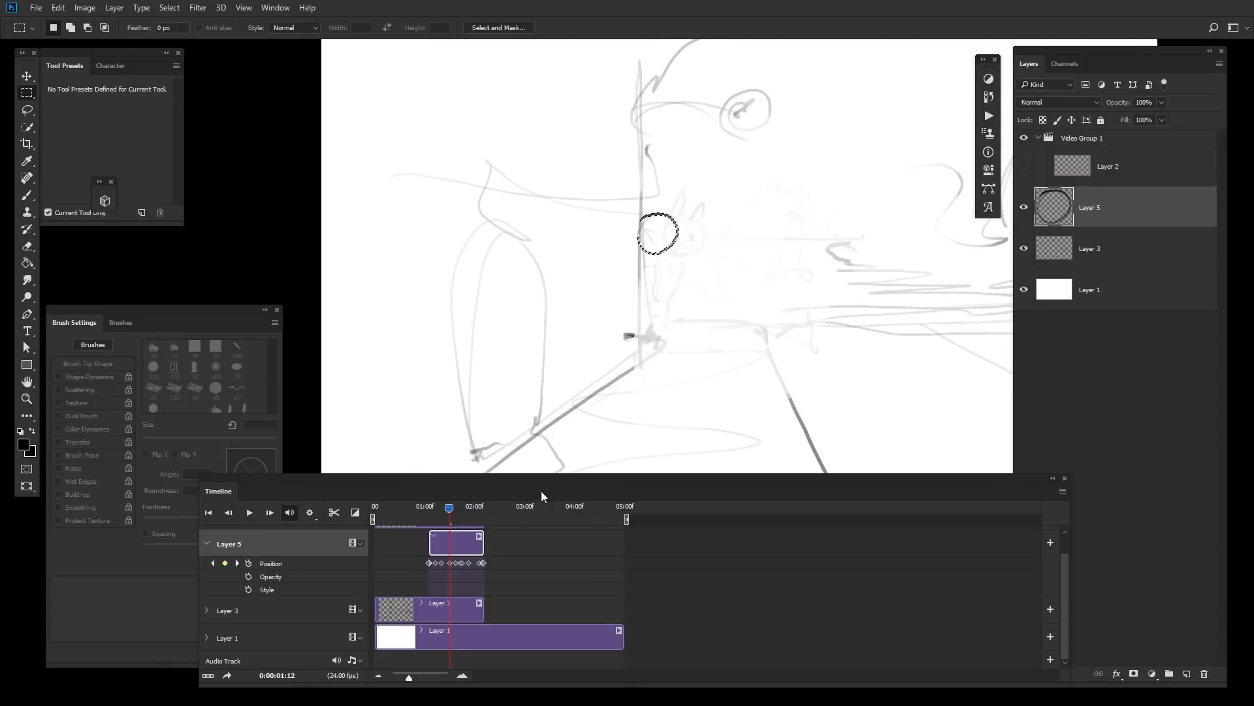
key(ctrl+d)
Step: Play the animation, then at frame 01:23 select the head and move it up and to the left
key(space)
key(space)
drag(584, 330, 793, 171)
ctrl+drag(777, 255, 678, 174)
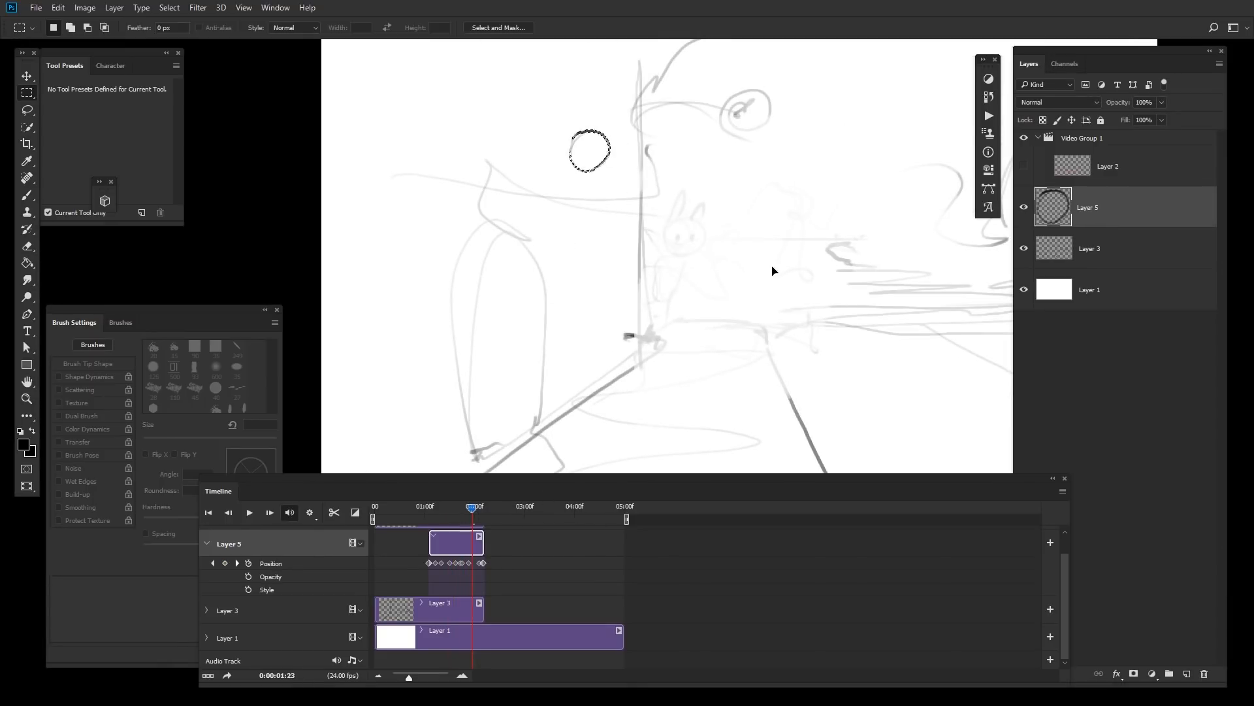
key(ctrl+d)
Step: Replay the motion, then at frame 01:02 select the head and move it down and right
click(445, 513)
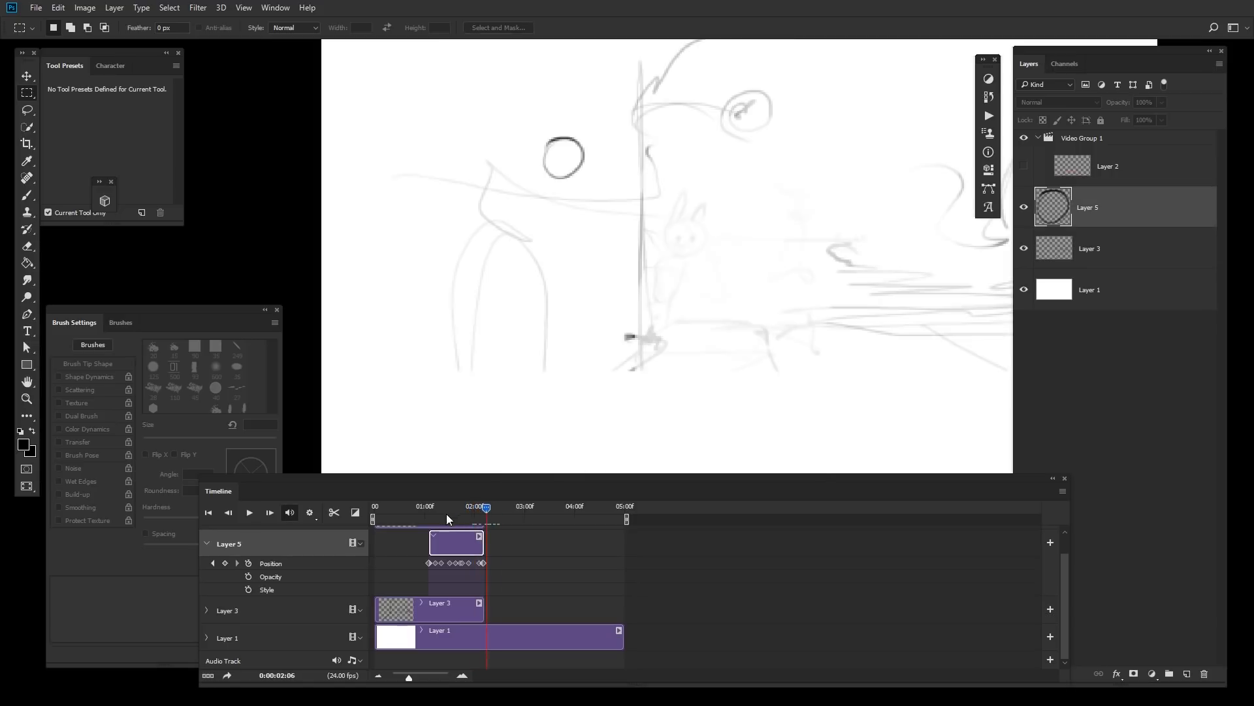
key(space)
key(space)
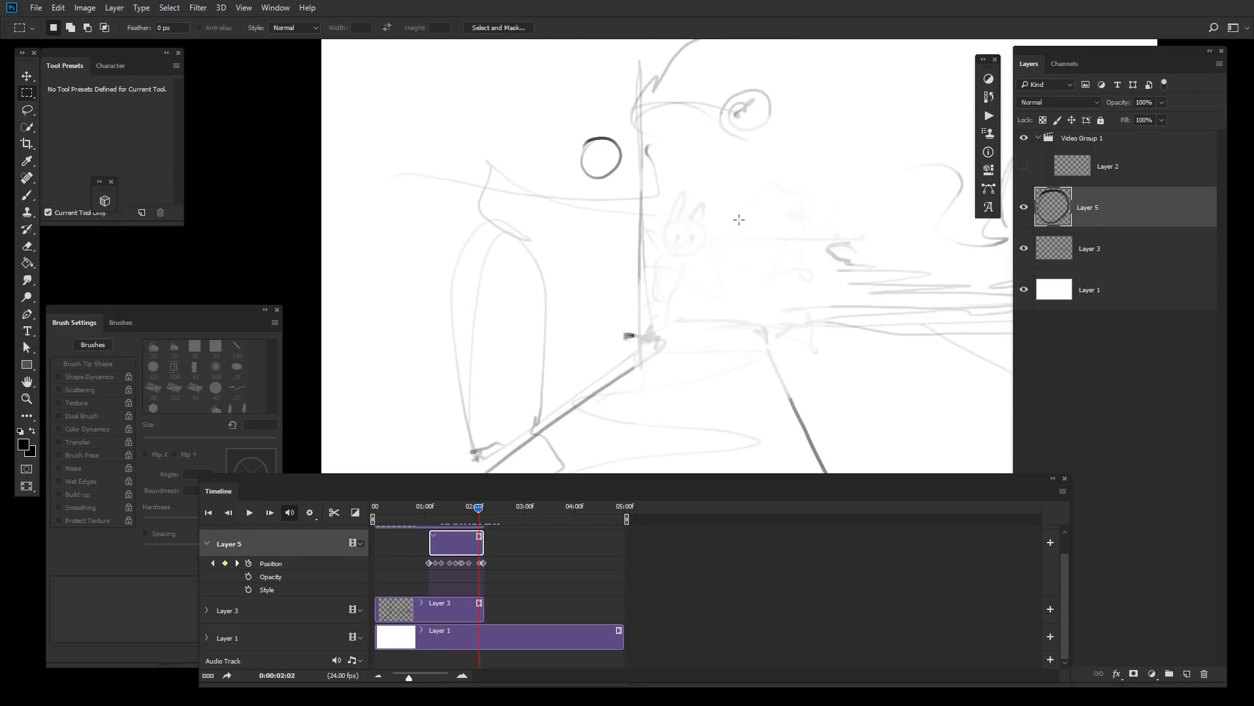
click(429, 514)
drag(740, 109, 396, 239)
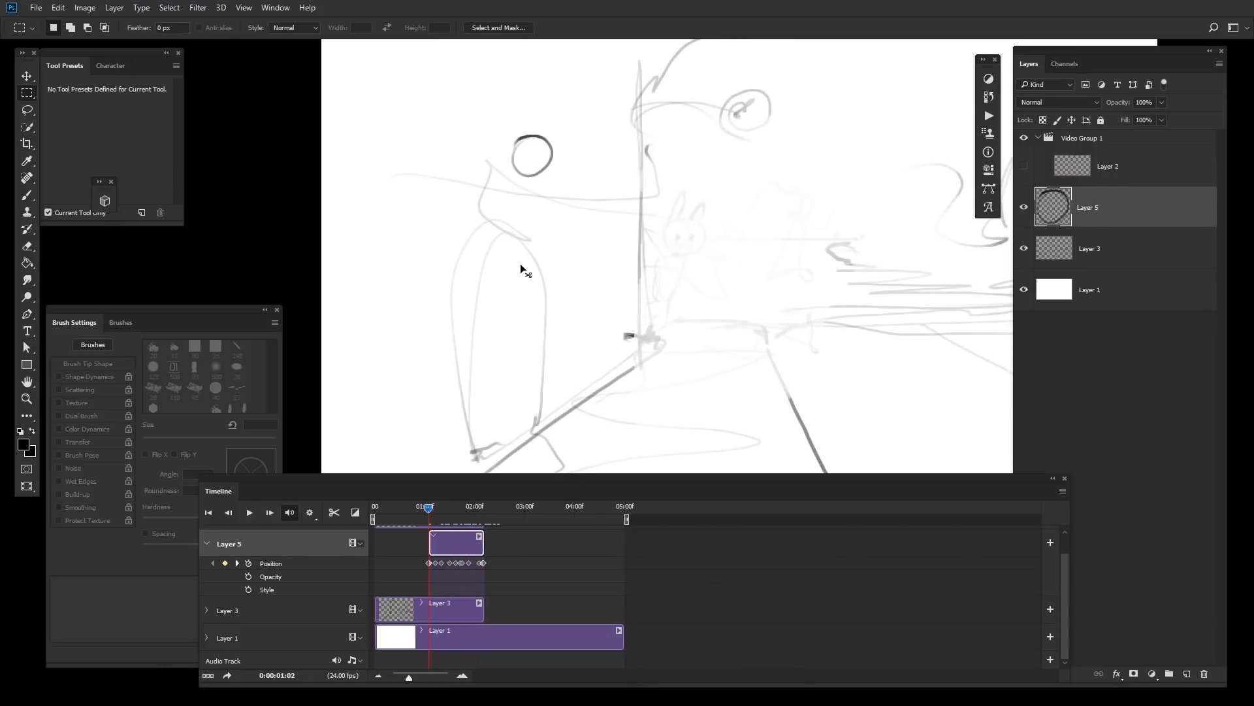
mouse_move(625, 215)
ctrl+mouse_down()
mouse_move(720, 294)
mouse_move(709, 290)
ctrl+mouse_up()
key(ctrl+d)
Step: Draw the rabbit's neck and chest under the head on Layer 5 at frame 01:02, erasing stray strokes
key(b)
key(space)
mouse_move(904, 381)
mouse_down()
mouse_move(817, 336)
mouse_move(827, 365)
mouse_up()
key(m)
drag(512, 184, 585, 260)
key(ctrl+d)
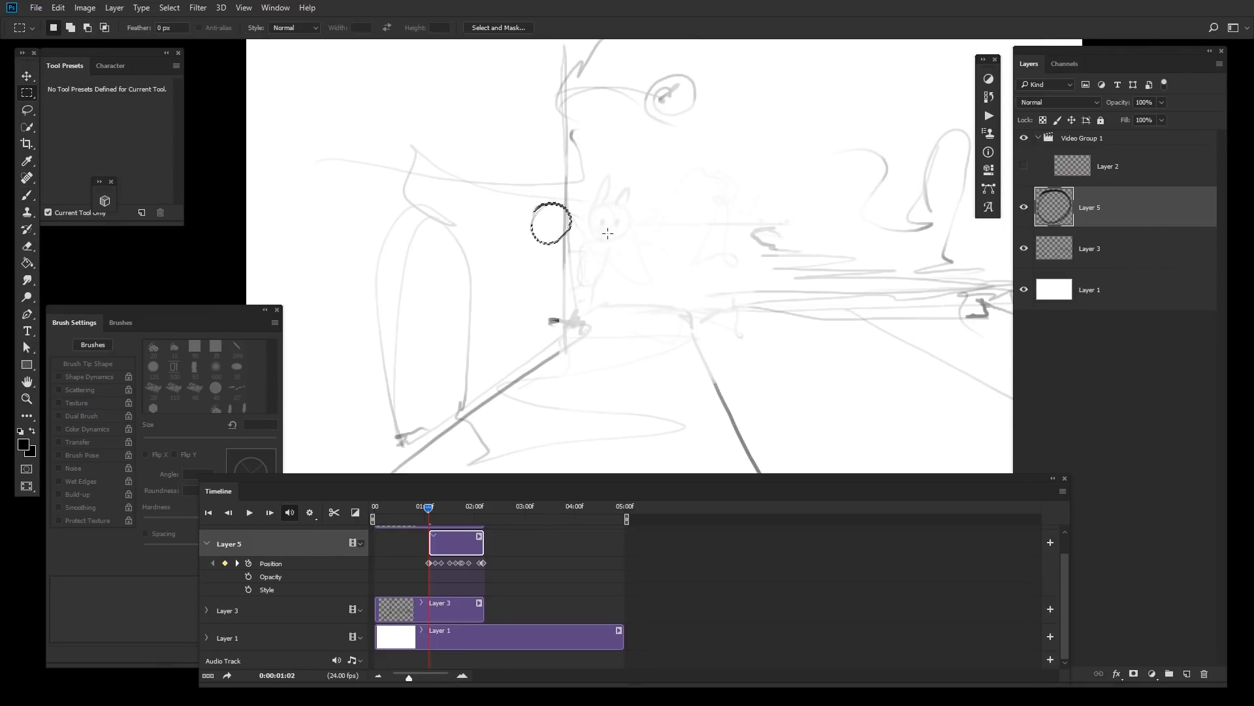
key(e)
drag(575, 199, 522, 235)
key(b)
mouse_move(611, 238)
mouse_down()
mouse_move(595, 272)
mouse_move(611, 212)
mouse_move(616, 243)
mouse_move(597, 266)
mouse_move(573, 275)
mouse_move(576, 241)
mouse_move(557, 277)
mouse_move(586, 279)
mouse_move(583, 320)
mouse_up()
key(e)
click(609, 216)
key(b)
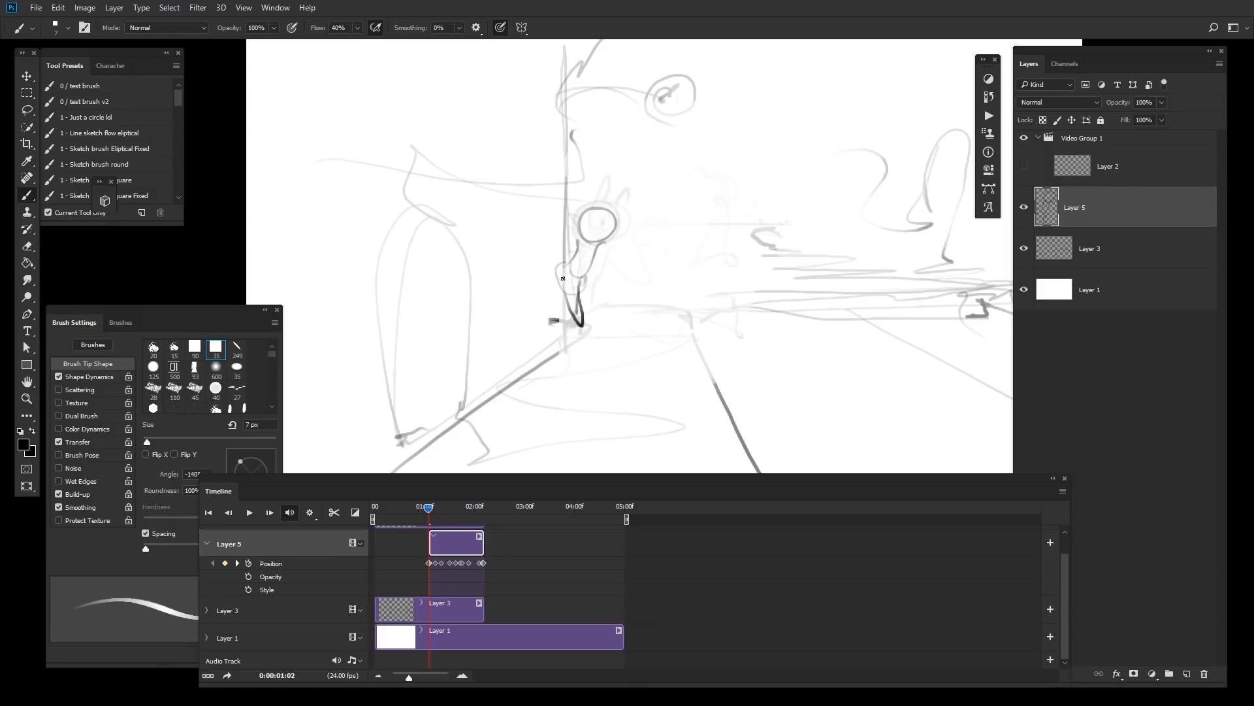
drag(524, 264, 532, 309)
click(618, 239)
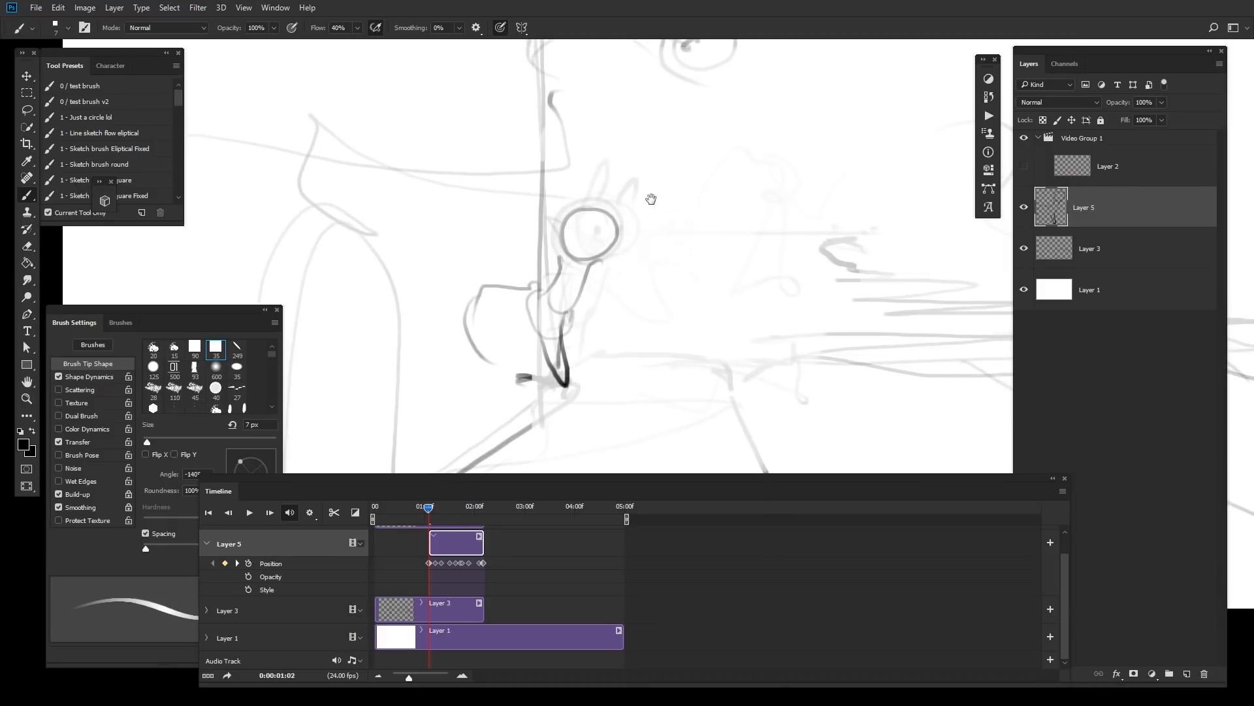
Step: Shrink the brush to 5 px and sketch the rabbit's closed eye, smile, ear, body and legs
key(bracketleft)
key(bracketleft)
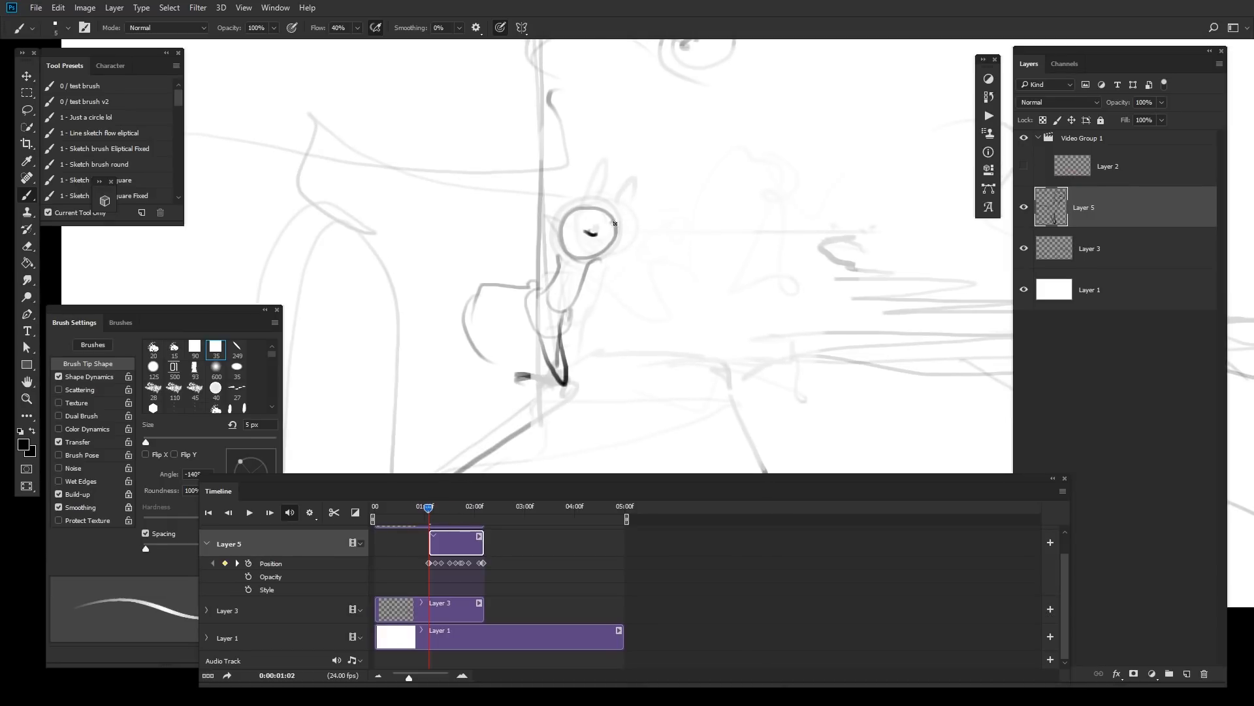
key(e)
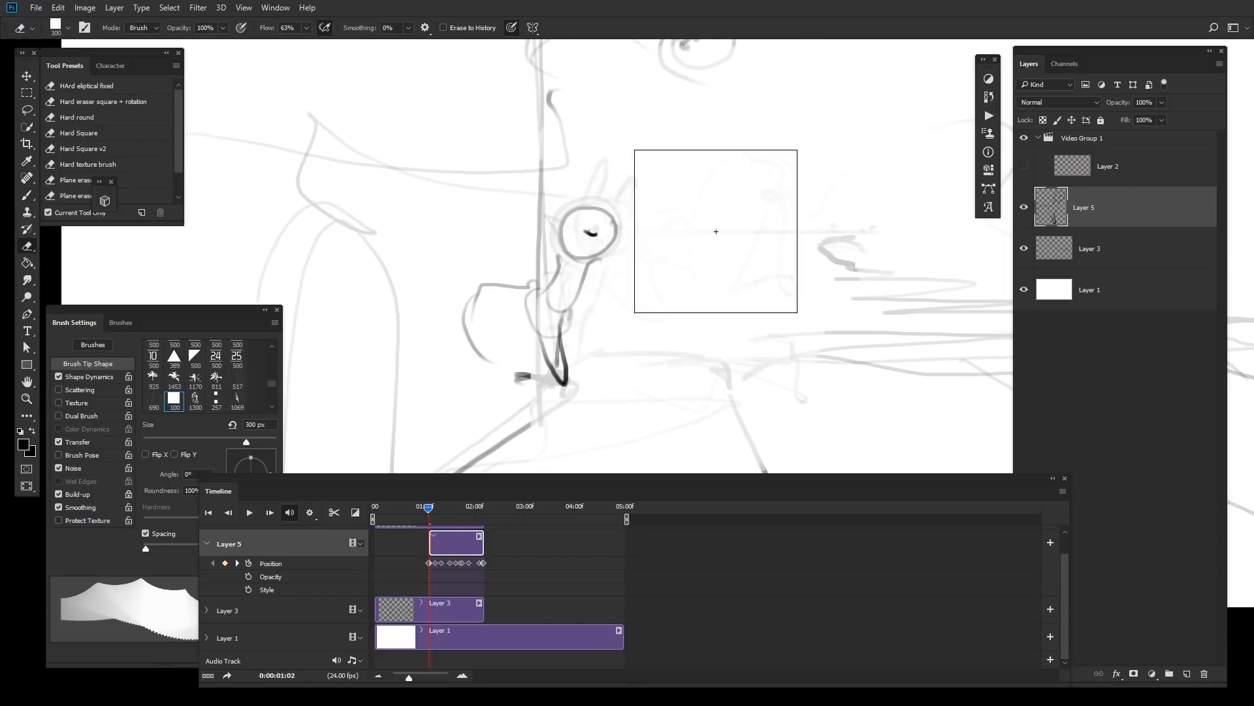
key(b)
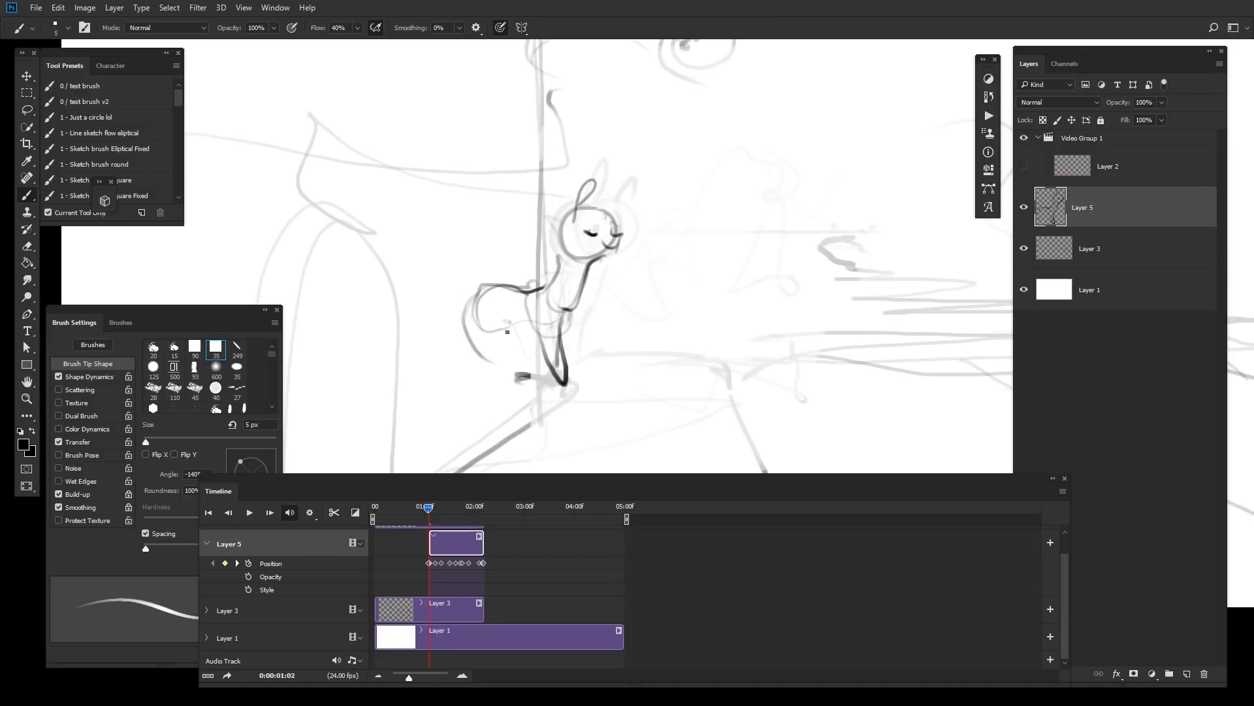
mouse_move(471, 349)
mouse_down()
mouse_move(466, 388)
mouse_move(488, 348)
mouse_move(490, 399)
mouse_move(463, 396)
mouse_move(485, 348)
mouse_move(499, 349)
mouse_move(472, 385)
mouse_up()
key(ctrl+z)
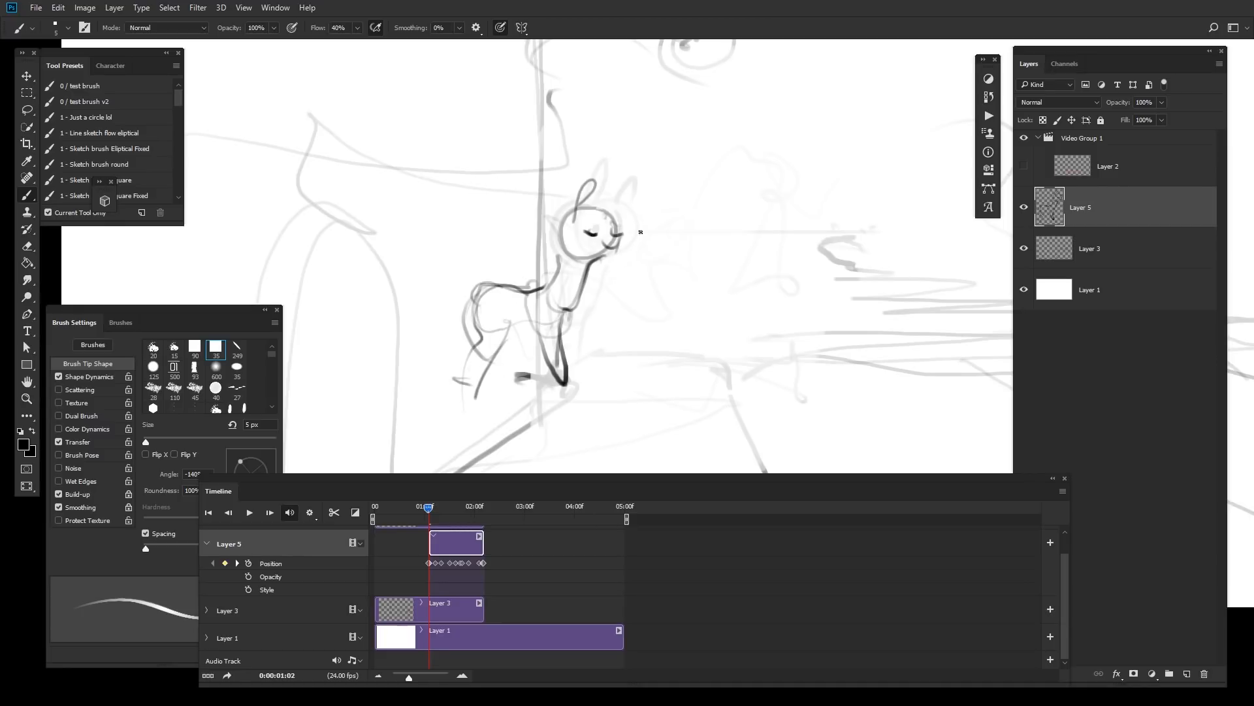
drag(485, 285, 402, 353)
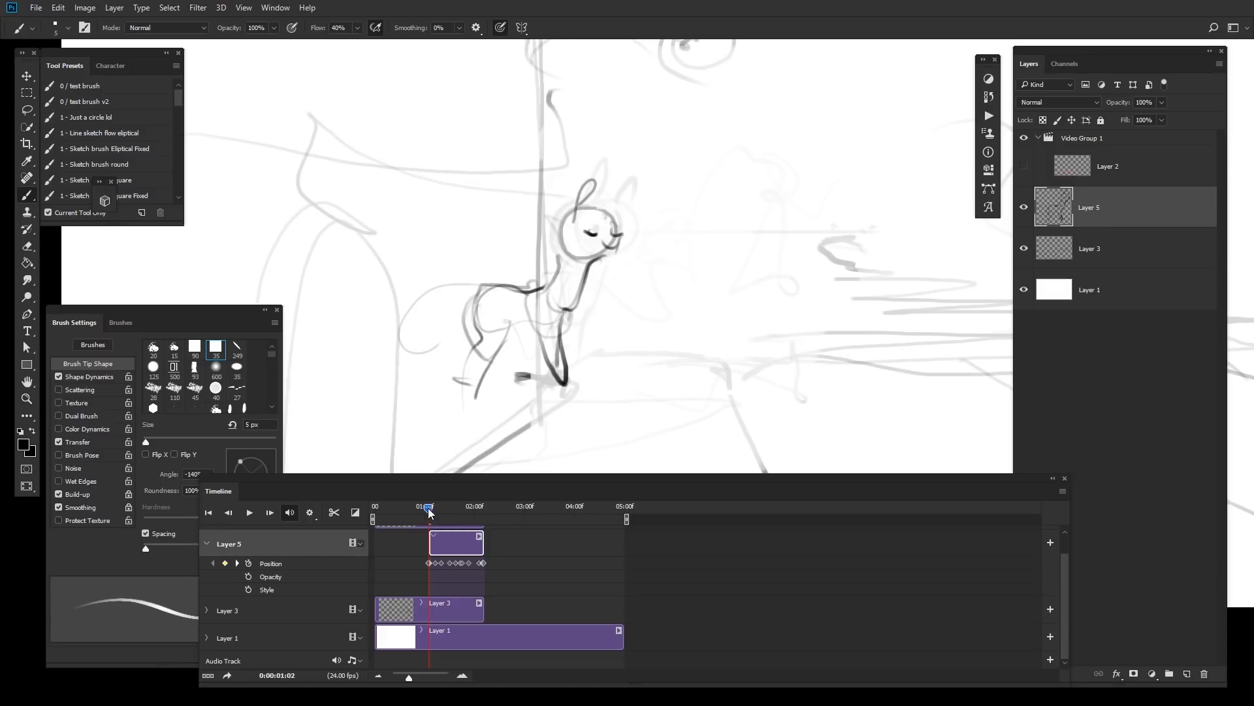
Step: Scrub the animation and try moving the whole rabbit drawing, undoing the move
drag(429, 513, 470, 516)
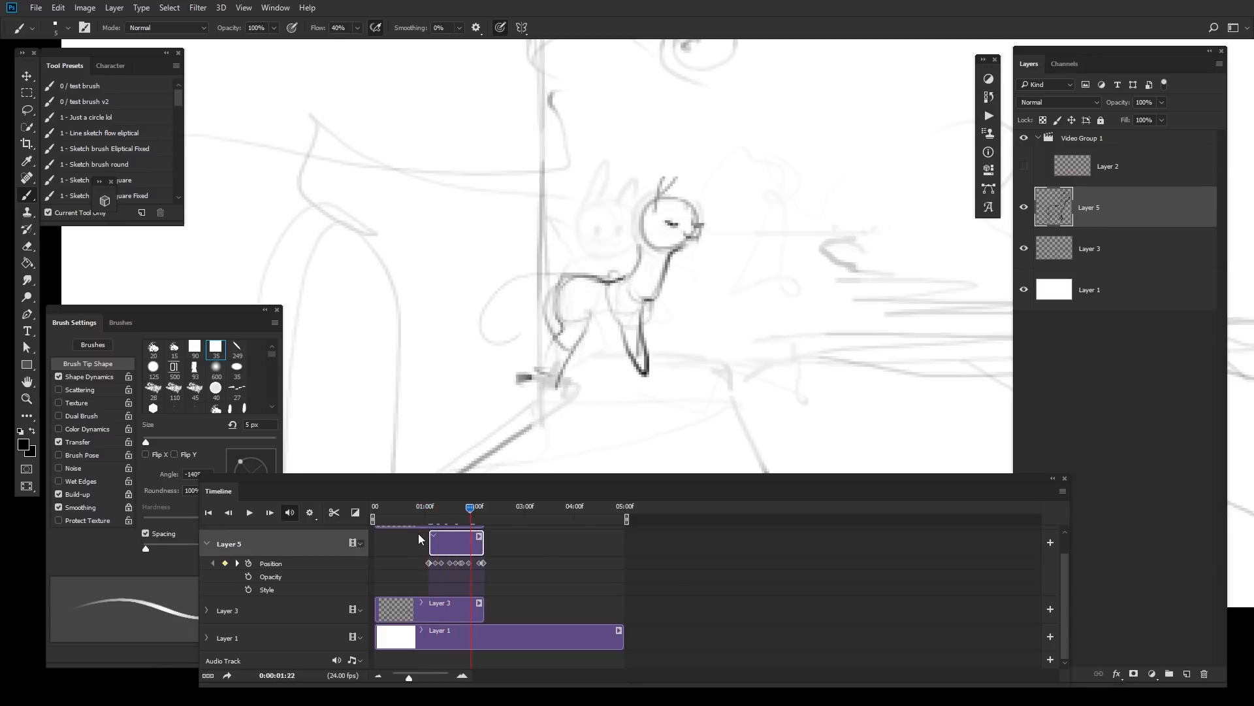
click(426, 508)
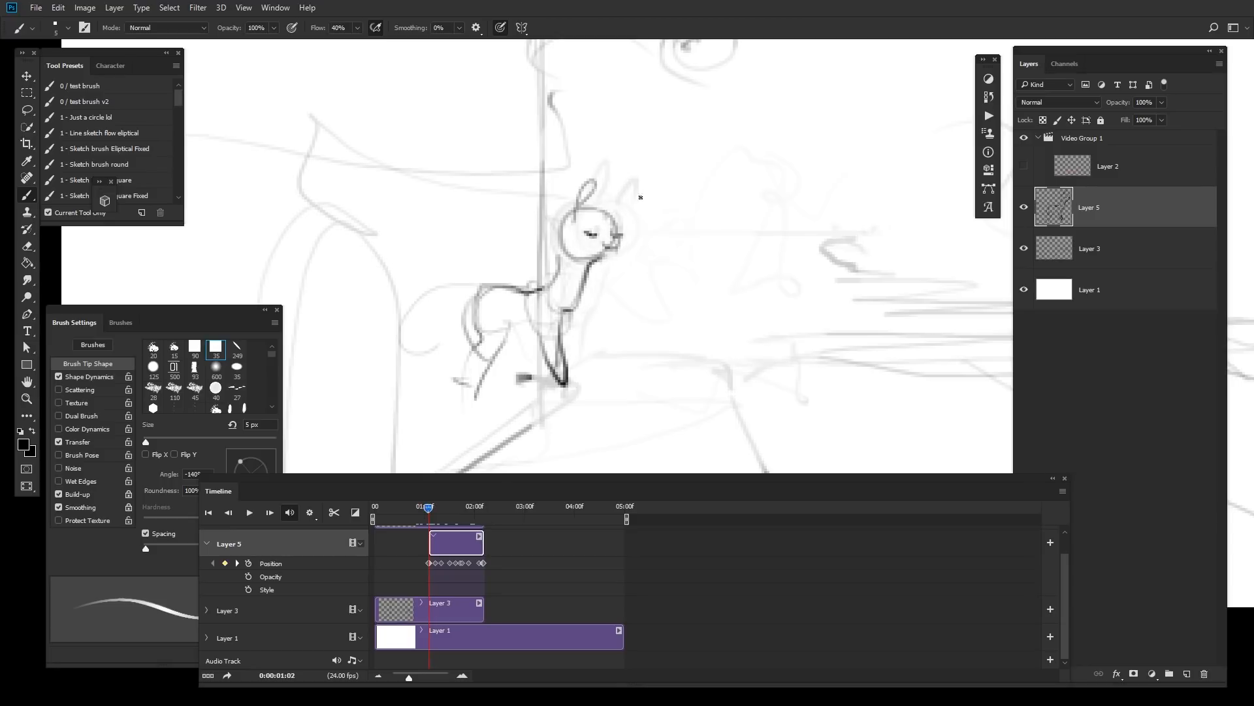
key(m)
drag(696, 122, 322, 490)
drag(664, 306, 623, 305)
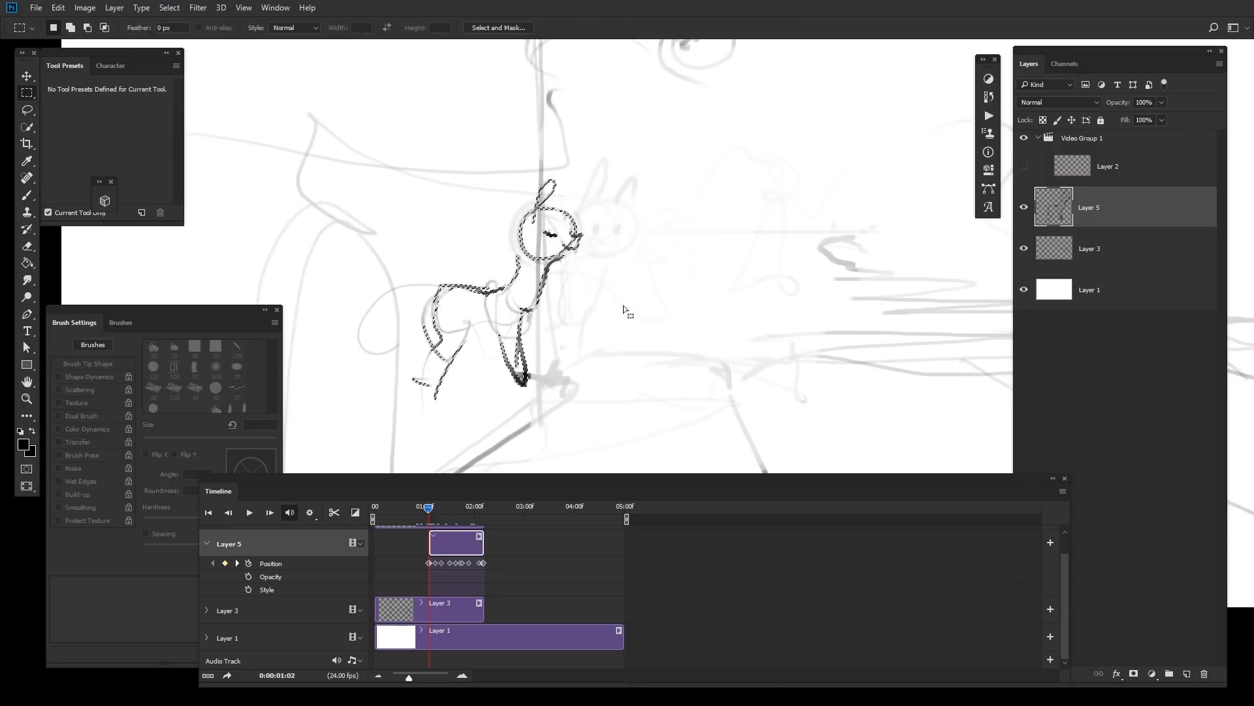
key(ctrl+z)
key(ctrl+d)
key(b)
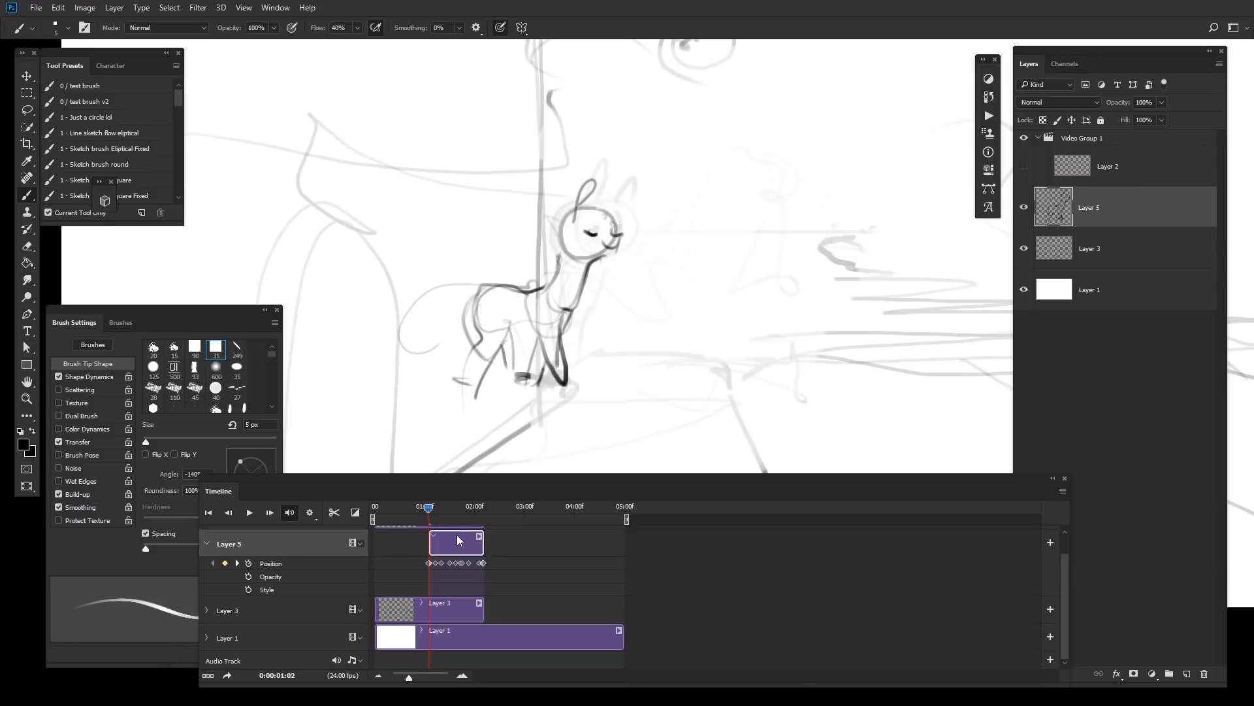
Step: Shift the selected rabbit drawing slightly left and split the Layer 5 clip at frame 01:06
key(m)
drag(686, 132, 372, 462)
drag(677, 364, 634, 371)
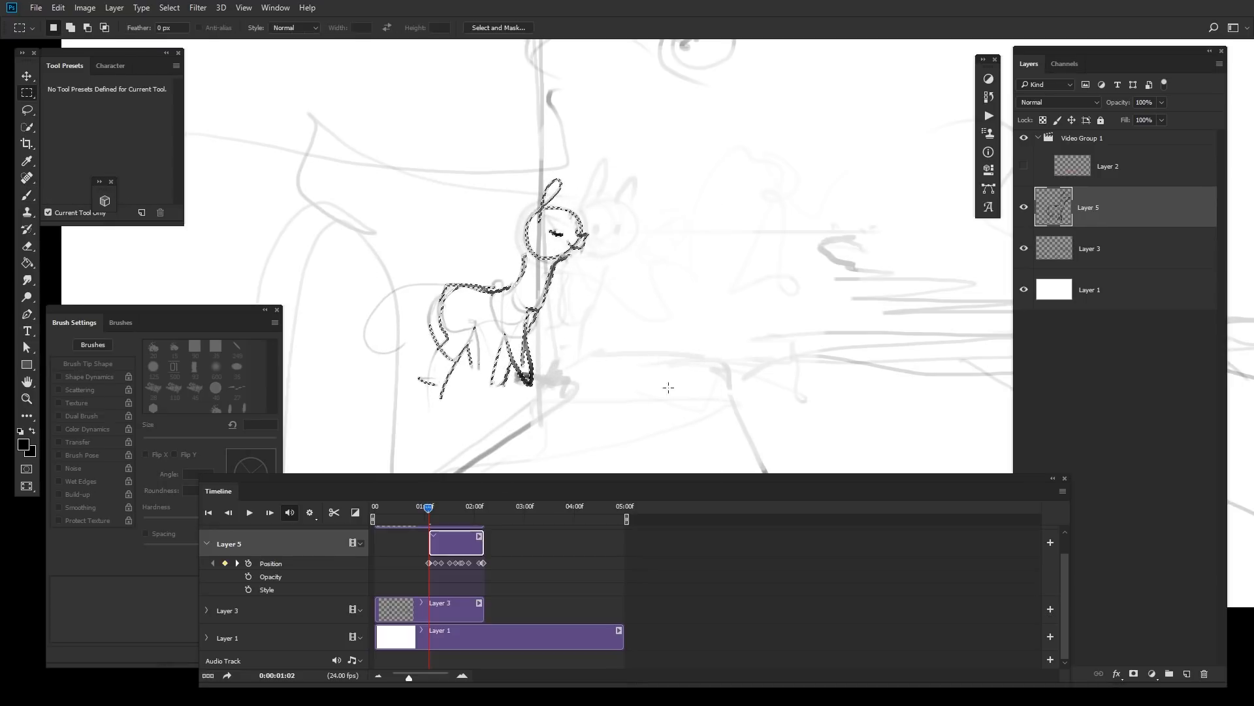
mouse_move(421, 509)
mouse_down()
mouse_move(444, 511)
mouse_move(465, 564)
mouse_up()
key(ctrl+e)
click(438, 513)
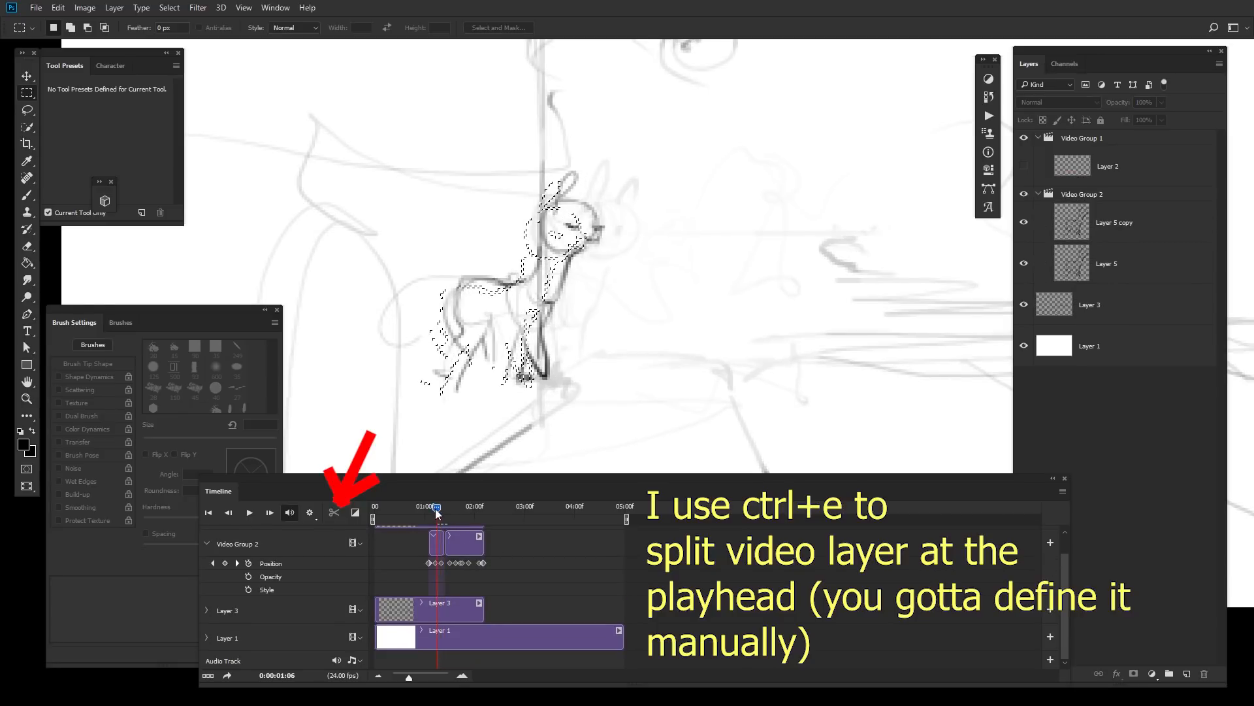
drag(438, 513, 456, 516)
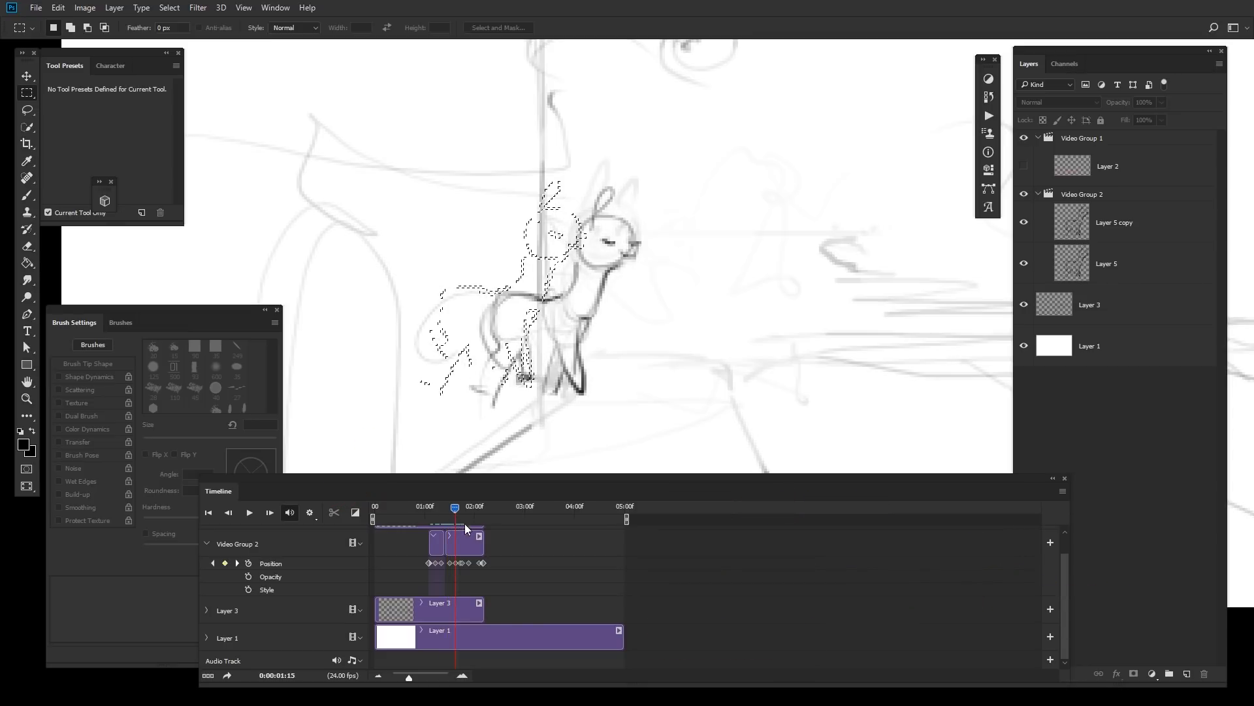
Step: Select the Layer 5 copy clip and erase the rabbit's body with a 125 px eraser, keeping the head
click(465, 548)
key(ctrl+d)
key(e)
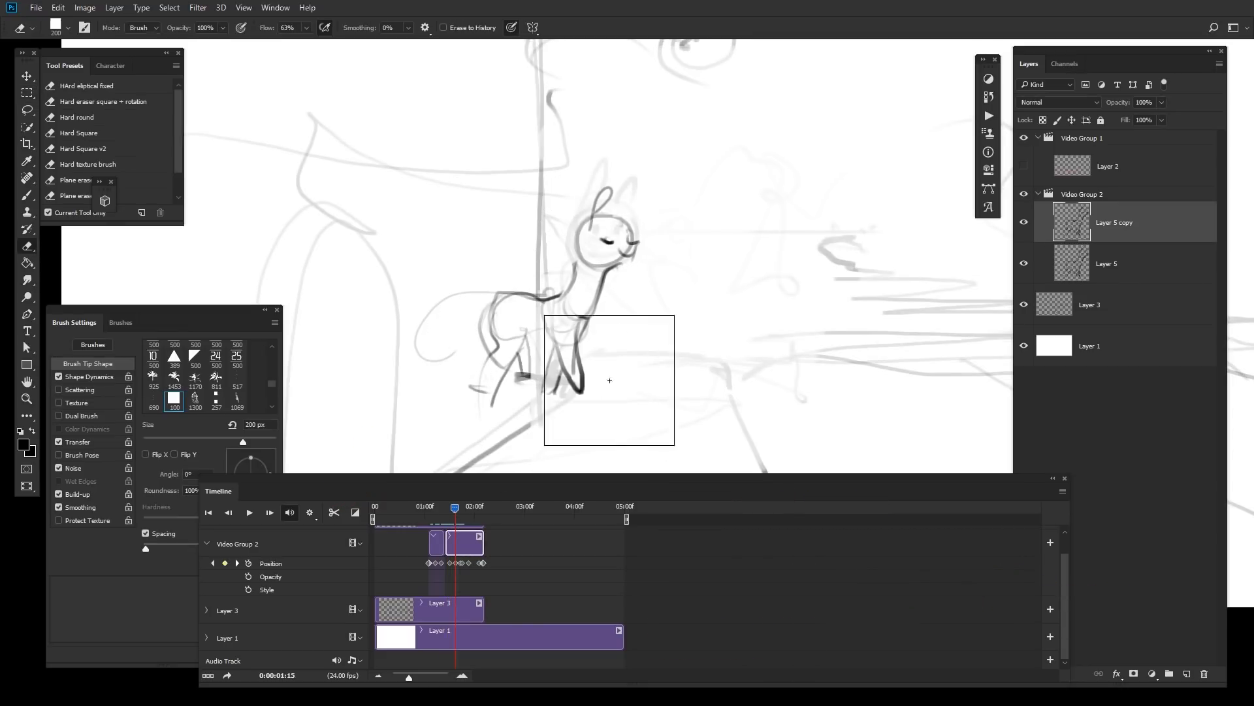
key(bracketleft)
key(bracketleft)
key(bracketleft)
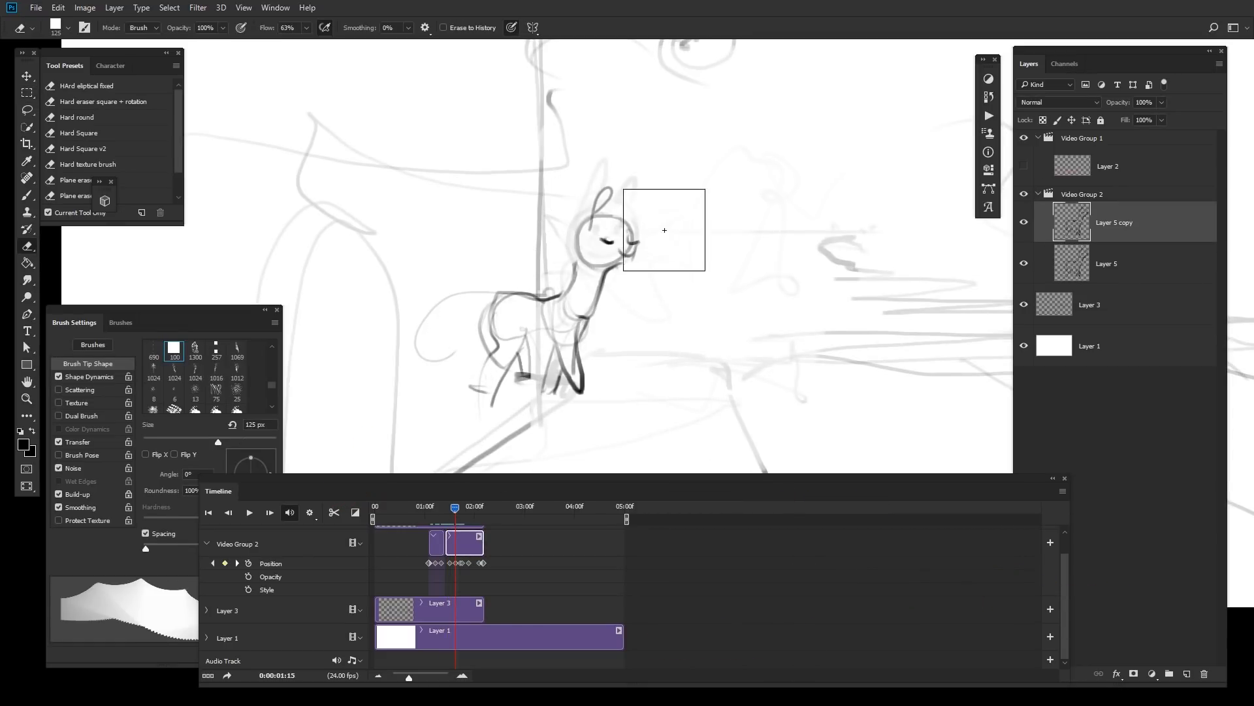
drag(563, 402, 554, 333)
key(b)
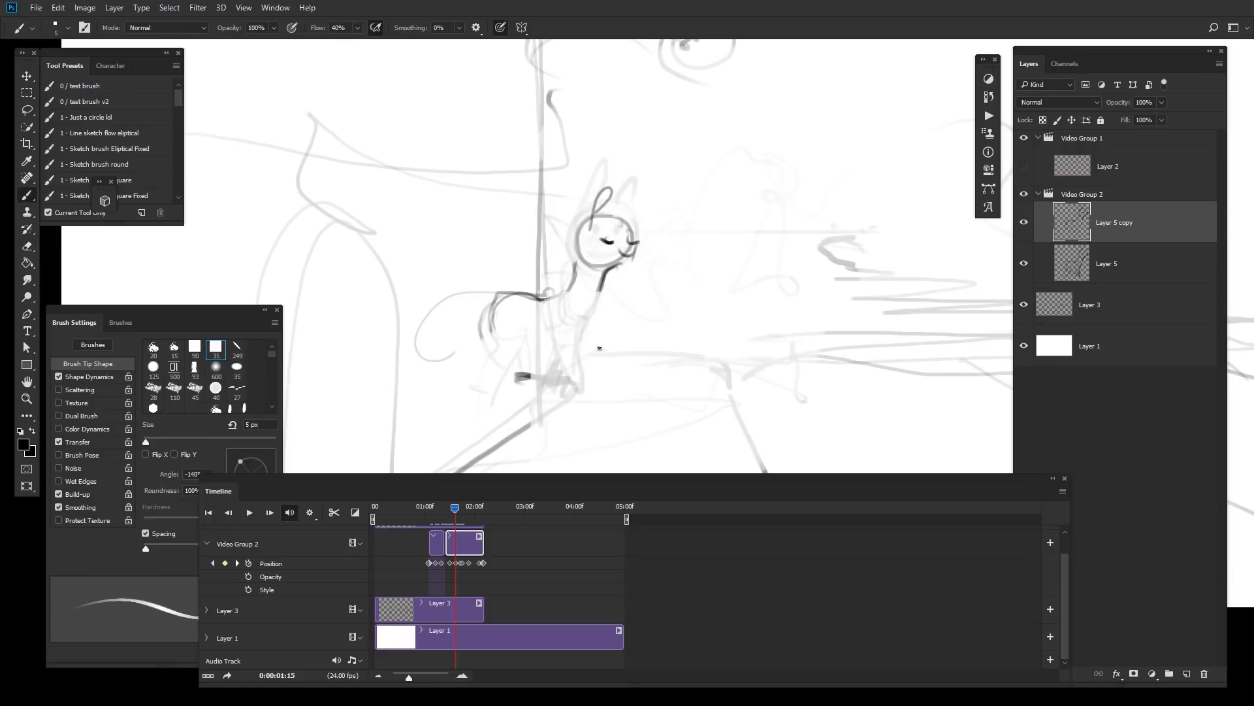
Step: Undo the recent eraser strokes so the rabbit's body returns on the Layer 5 copy clip
key(ctrl+z)
mouse_move(588, 320)
mouse_down()
mouse_move(616, 399)
mouse_move(614, 389)
mouse_up()
key(ctrl+z)
key(ctrl+z)
key(ctrl+z)
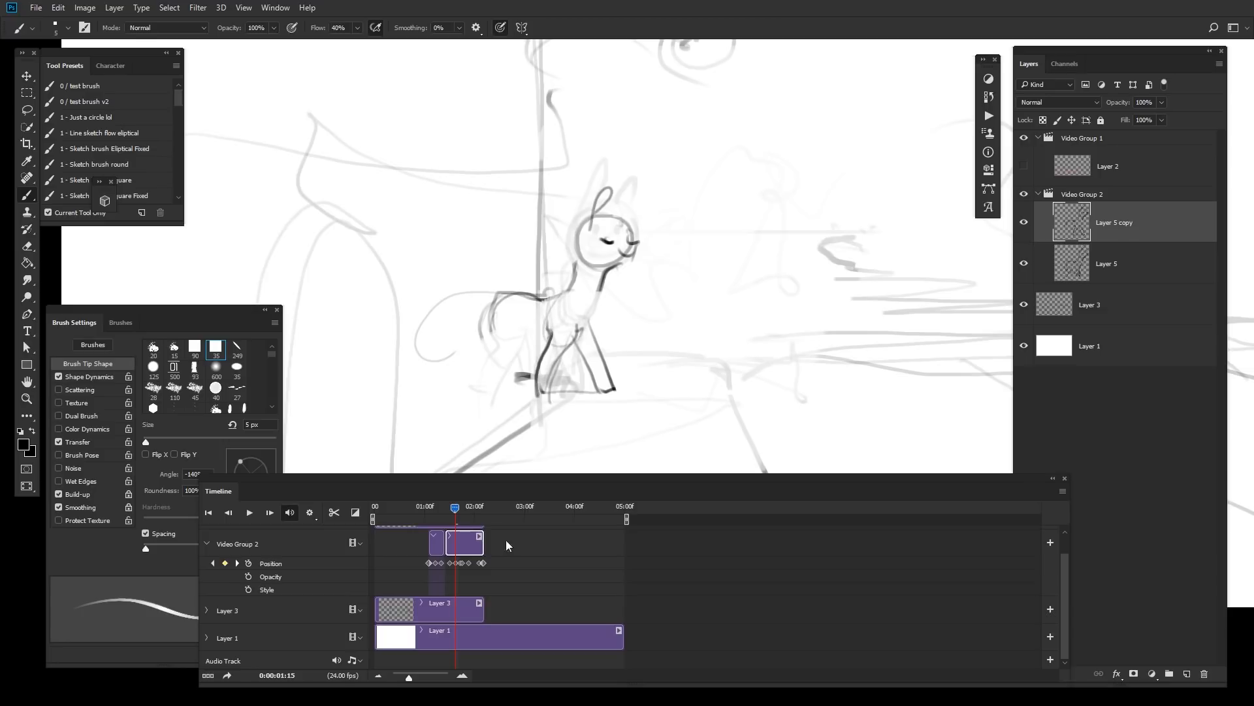
Step: Move the playhead to frame 01:16 and split the Layer 5 copy clip there
mouse_move(454, 513)
mouse_down()
mouse_move(459, 525)
mouse_move(458, 510)
mouse_up()
key(ctrl+shift+d)
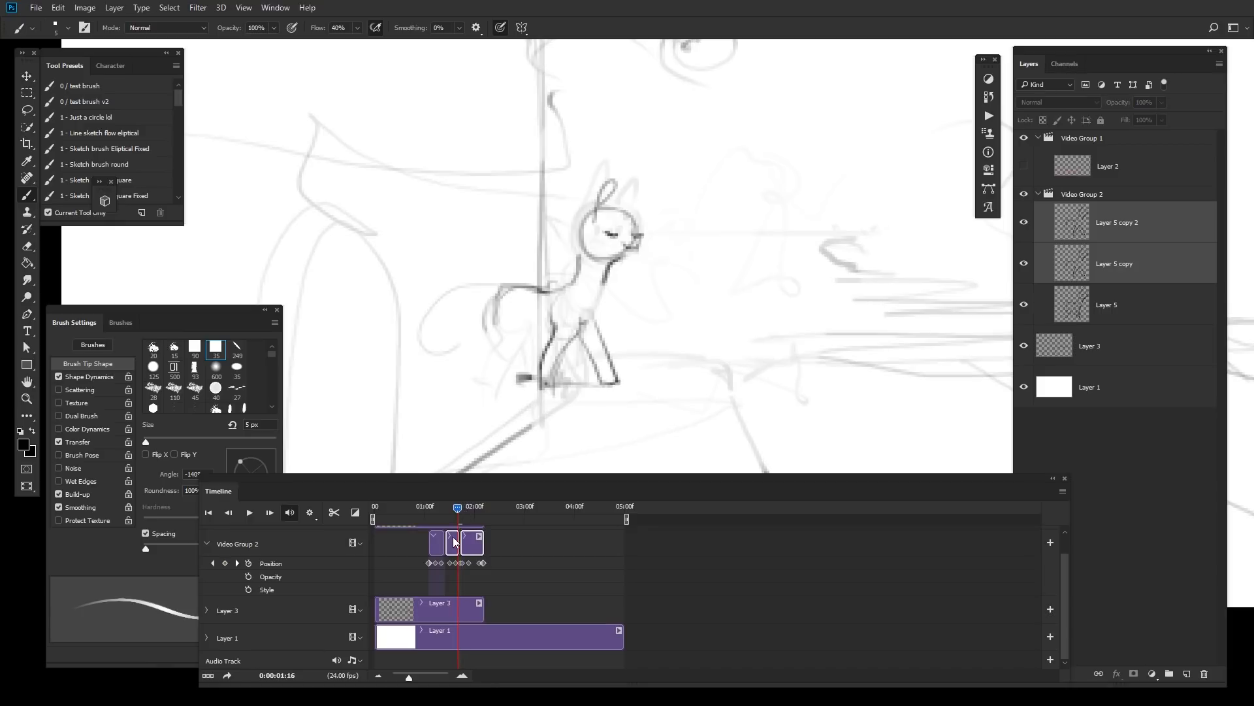
Step: Lasso the rabbit's head and upper body on the Layer 5 copy clip, nudge it slightly with Free Transform, then deselect
click(456, 542)
key(ctrl+t)
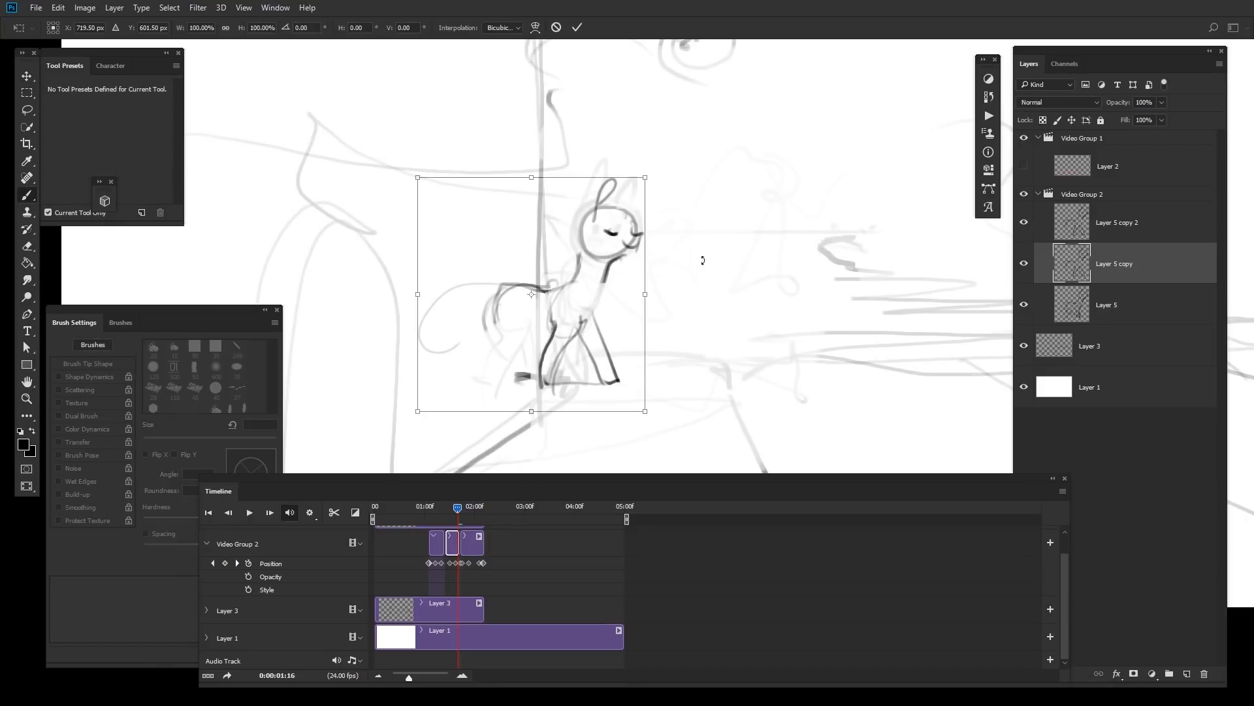
key(Return)
key(l)
drag(680, 177, 430, 350)
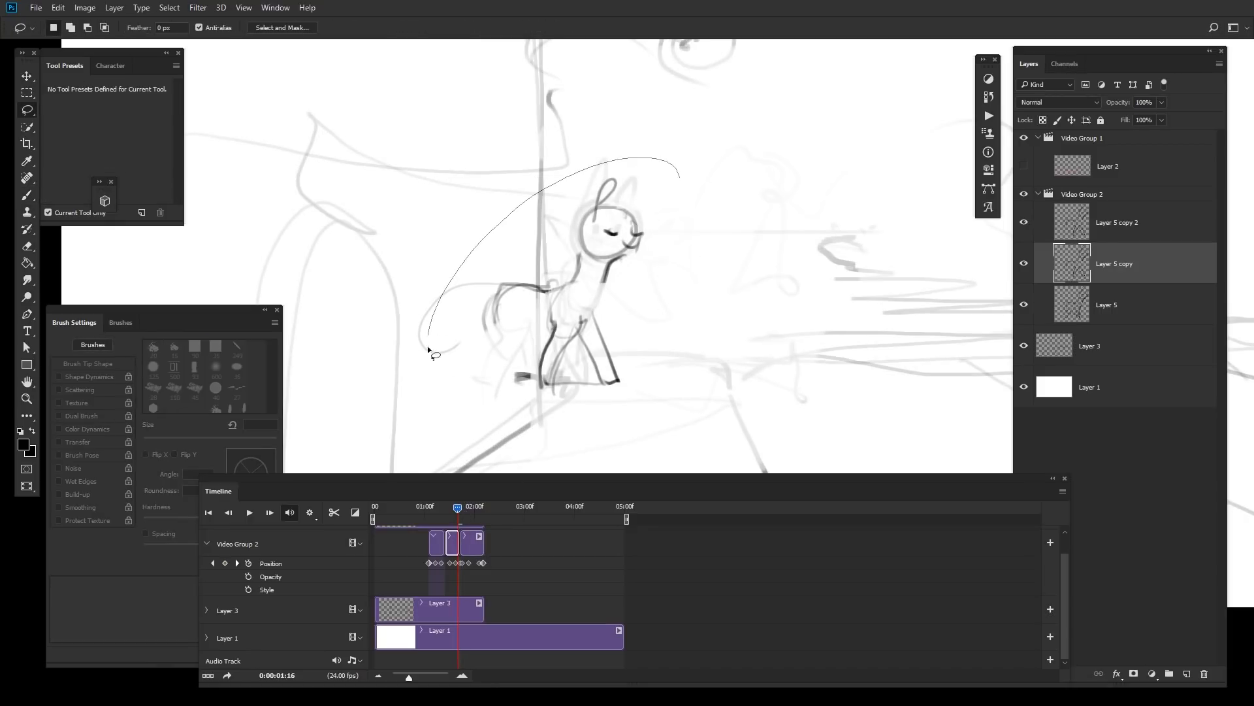
drag(599, 344, 637, 341)
key(ctrl+t)
drag(645, 288, 650, 297)
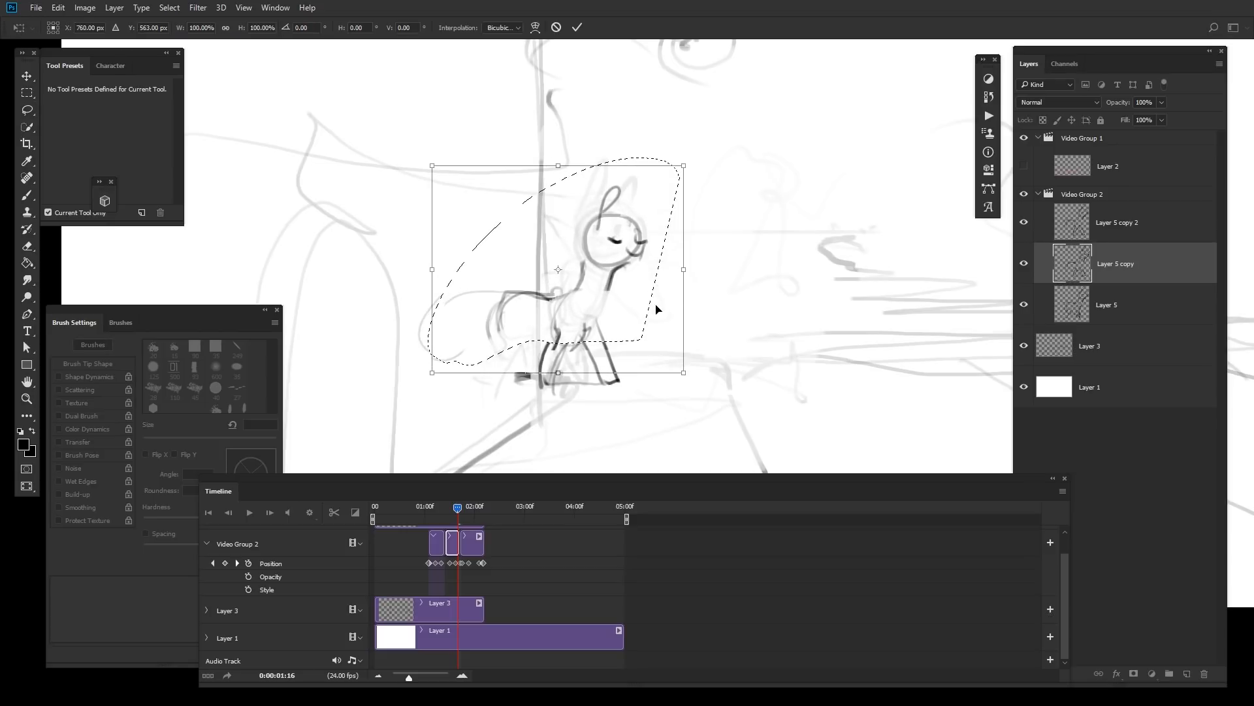
key(Return)
click(581, 29)
key(ctrl+d)
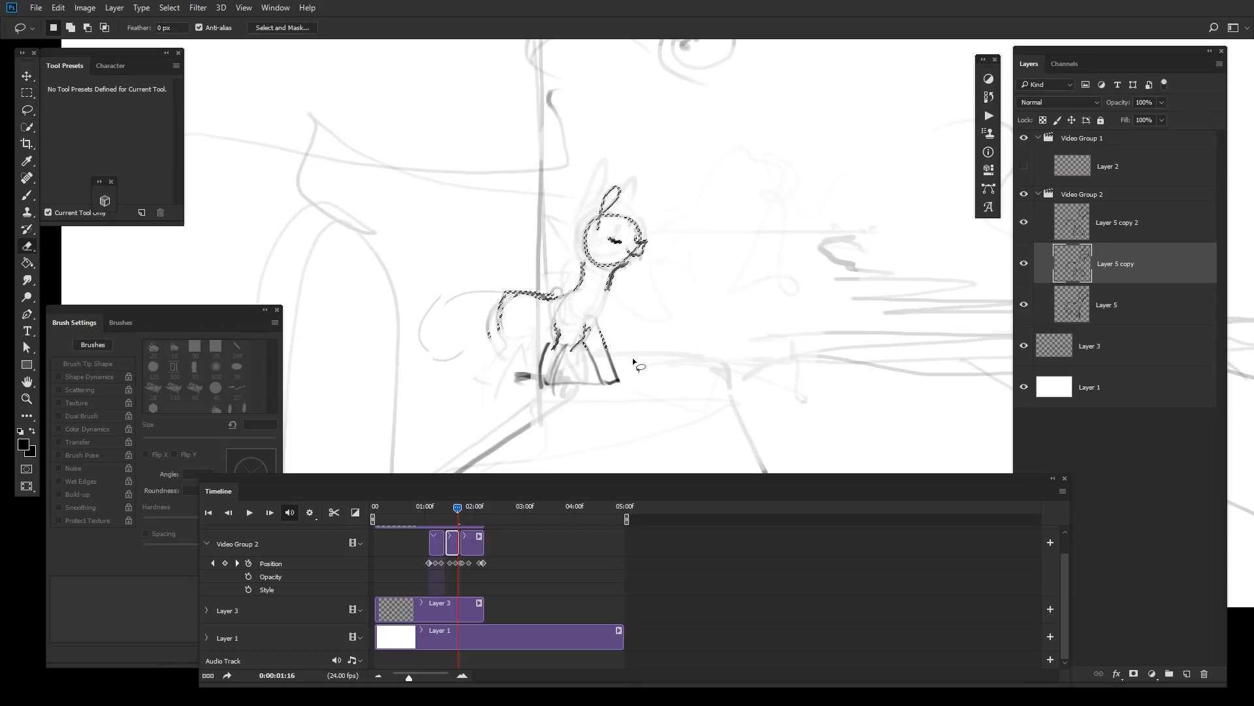
key(e)
mouse_move(620, 354)
mouse_down()
mouse_move(588, 347)
mouse_move(598, 327)
mouse_up()
key(b)
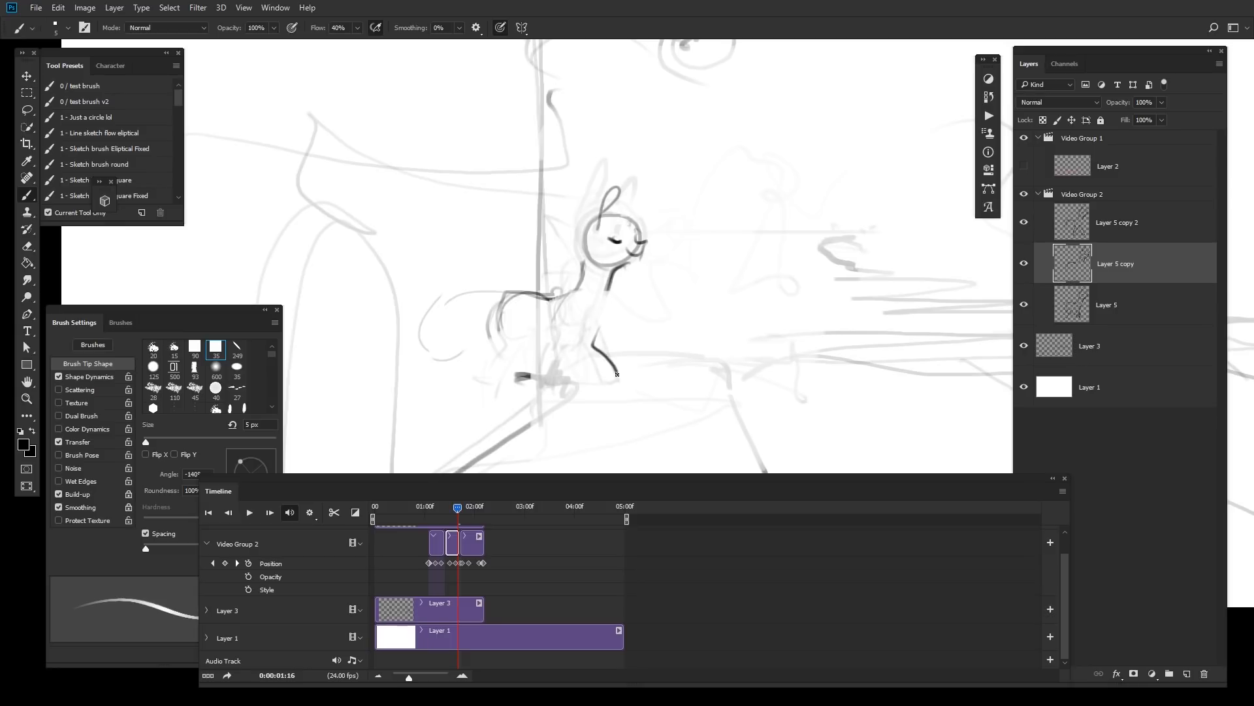
key(ctrl+z)
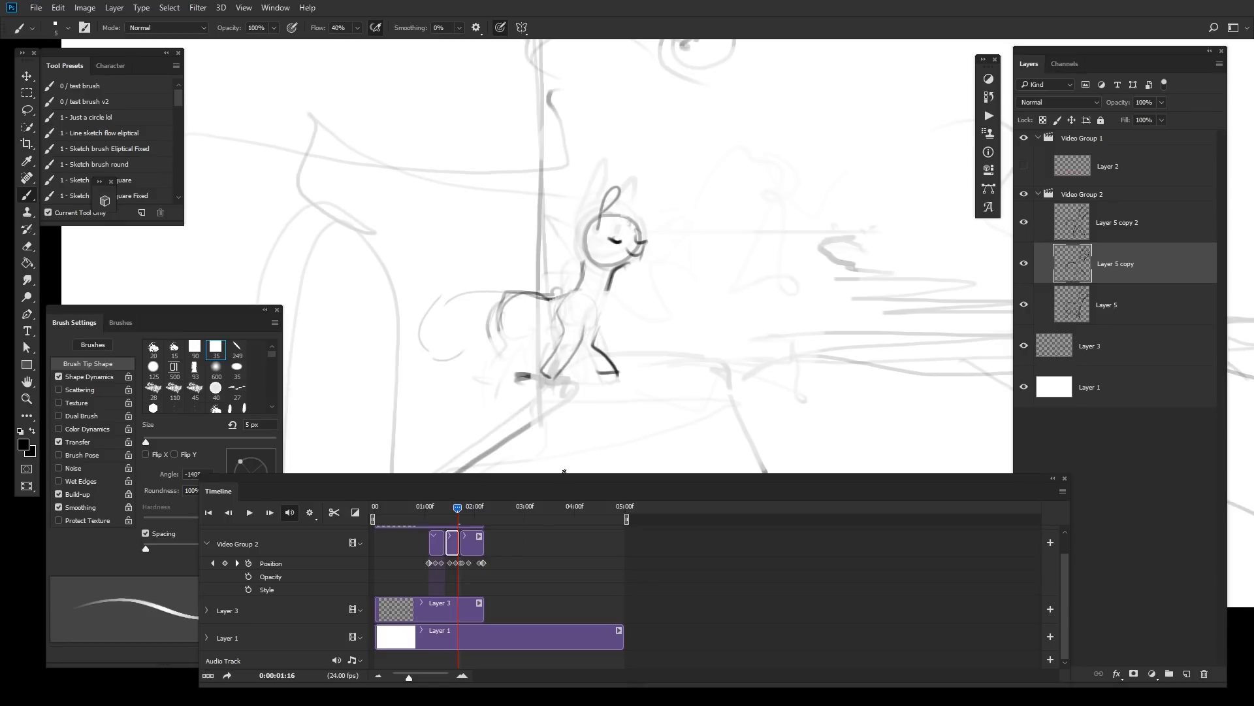
Step: Select the Layer 5 copy 2 clip at frame 01:21 and erase the rabbit with a 150 px eraser
mouse_move(457, 509)
mouse_down()
mouse_move(443, 515)
mouse_move(469, 518)
mouse_up()
click(474, 545)
key(e)
drag(655, 269, 615, 271)
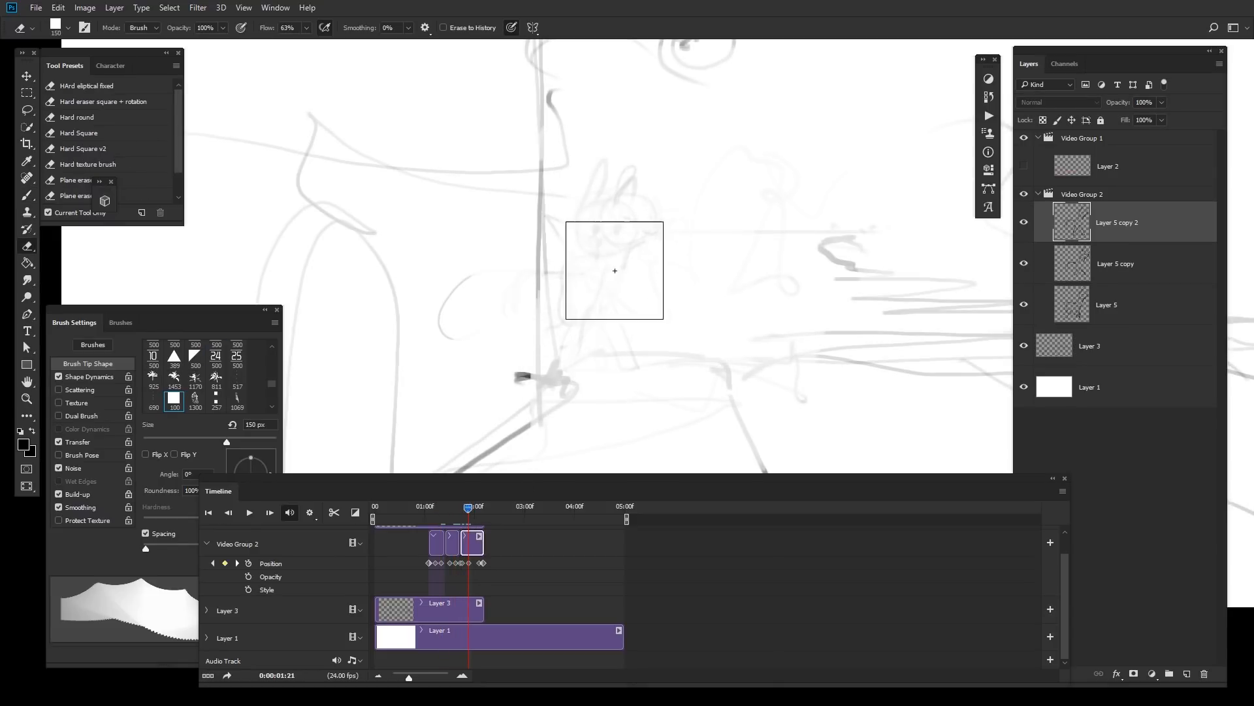
Step: Redraw the rabbit's head with closed eyes, body and legs on the Layer 5 copy 2 frame, comparing neighbouring frames
key(b)
drag(627, 189, 617, 190)
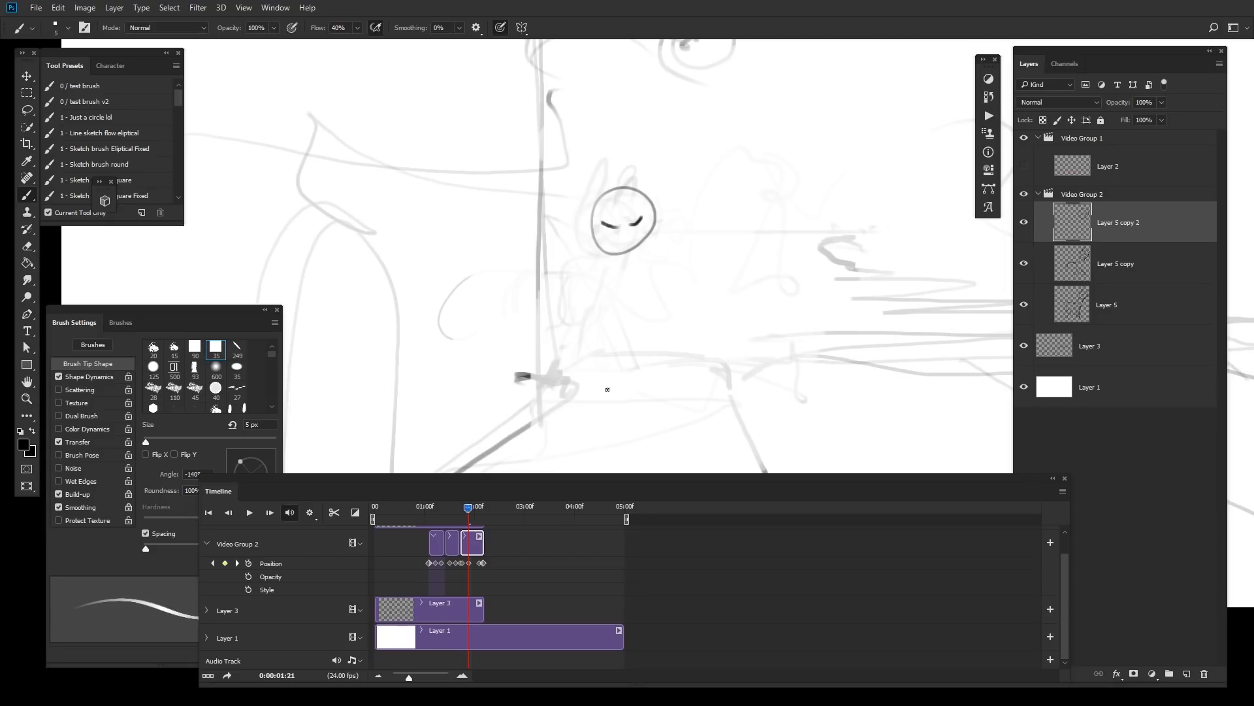
drag(469, 511, 466, 512)
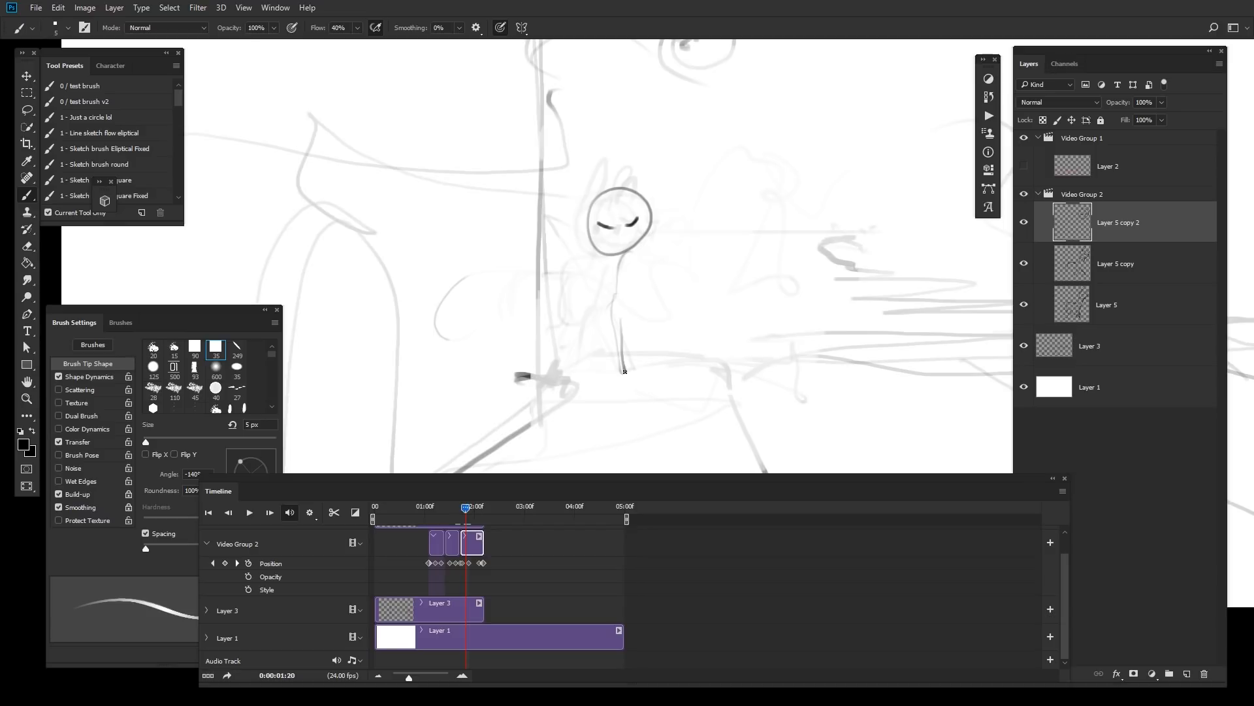
mouse_move(465, 512)
mouse_down()
mouse_move(450, 513)
mouse_move(469, 512)
mouse_up()
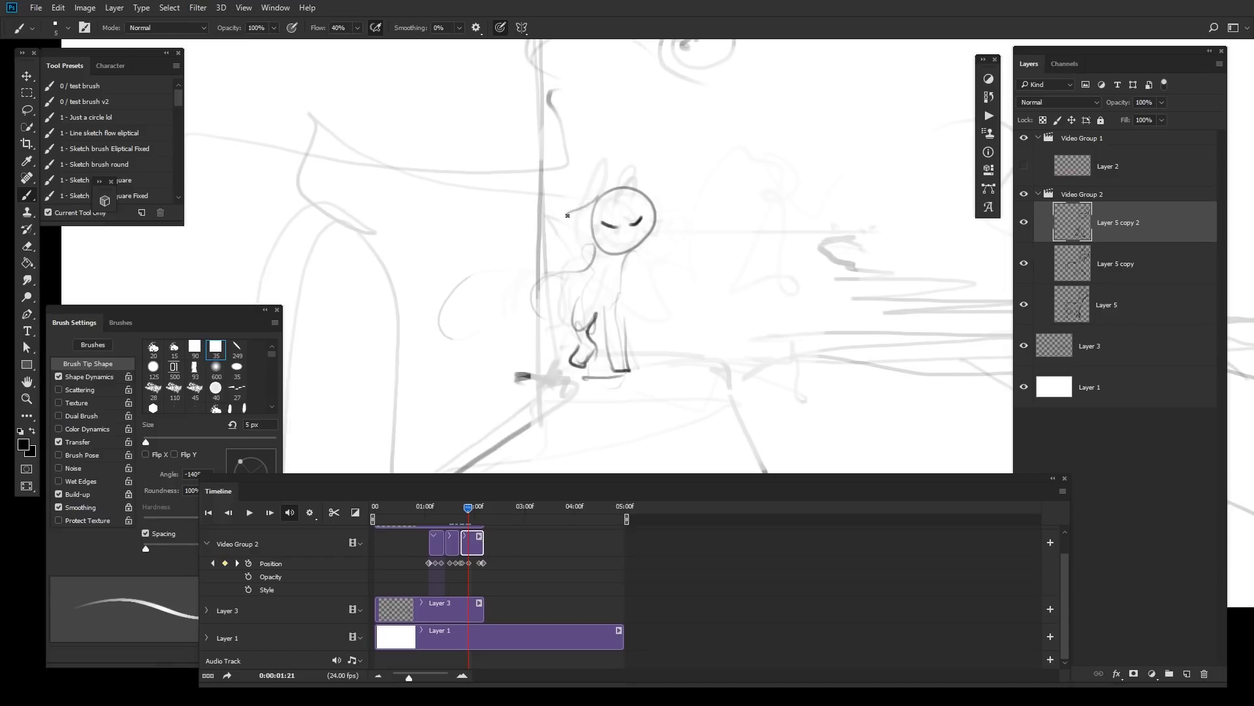
key(ctrl+z)
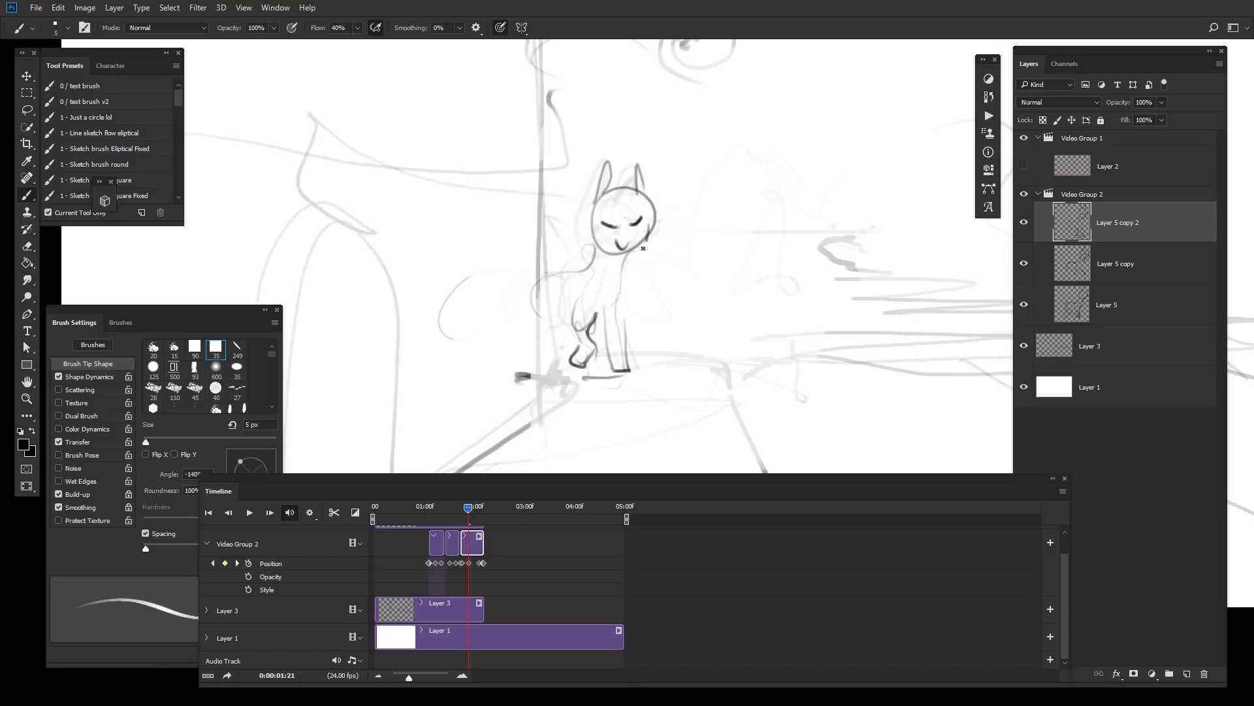
Step: Play back the animation to review the rabbit's movement
key(e)
key([)
key([)
key(b)
drag(468, 508, 461, 510)
key(space)
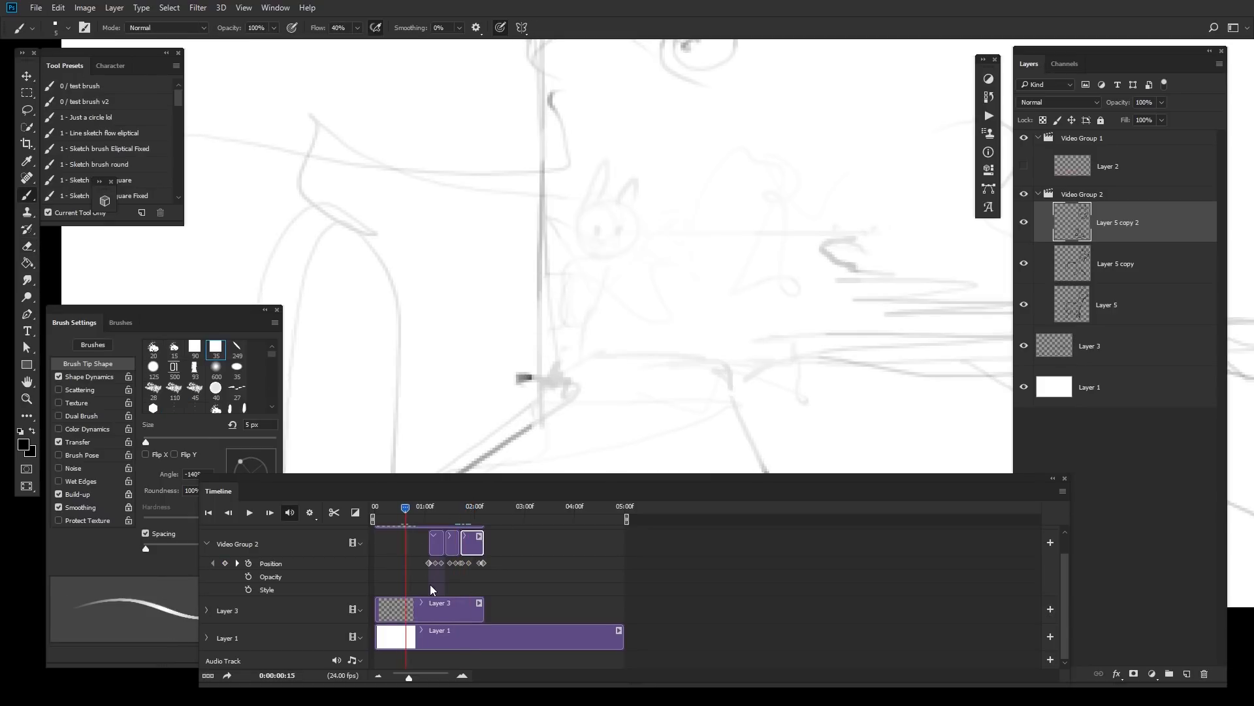
key(space)
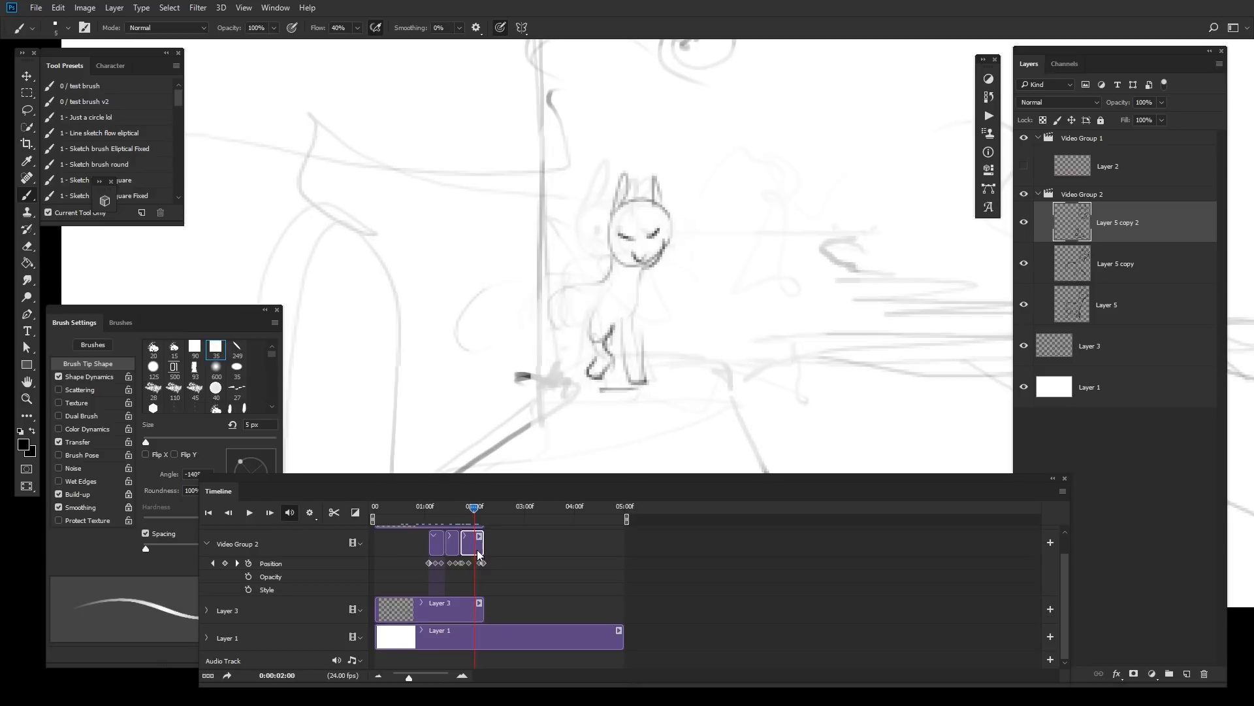
Step: Duplicate the rabbit frame at 02:00 as a new clip and shift its drawing slightly upward
key(ctrl+j)
click(480, 554)
key(ctrl+t)
drag(586, 169, 587, 175)
key(b)
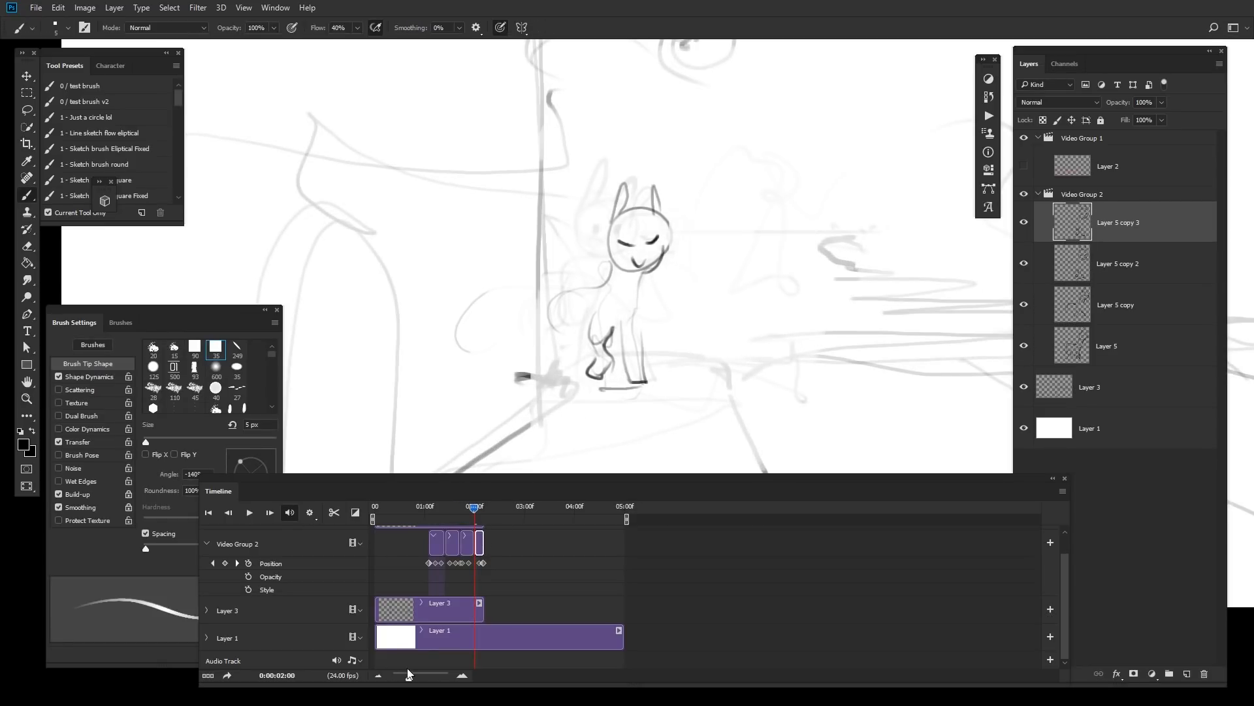
Step: Zoom into the timeline and add another rabbit clip after 02:00
drag(407, 674, 420, 676)
drag(705, 512, 787, 532)
key(s)
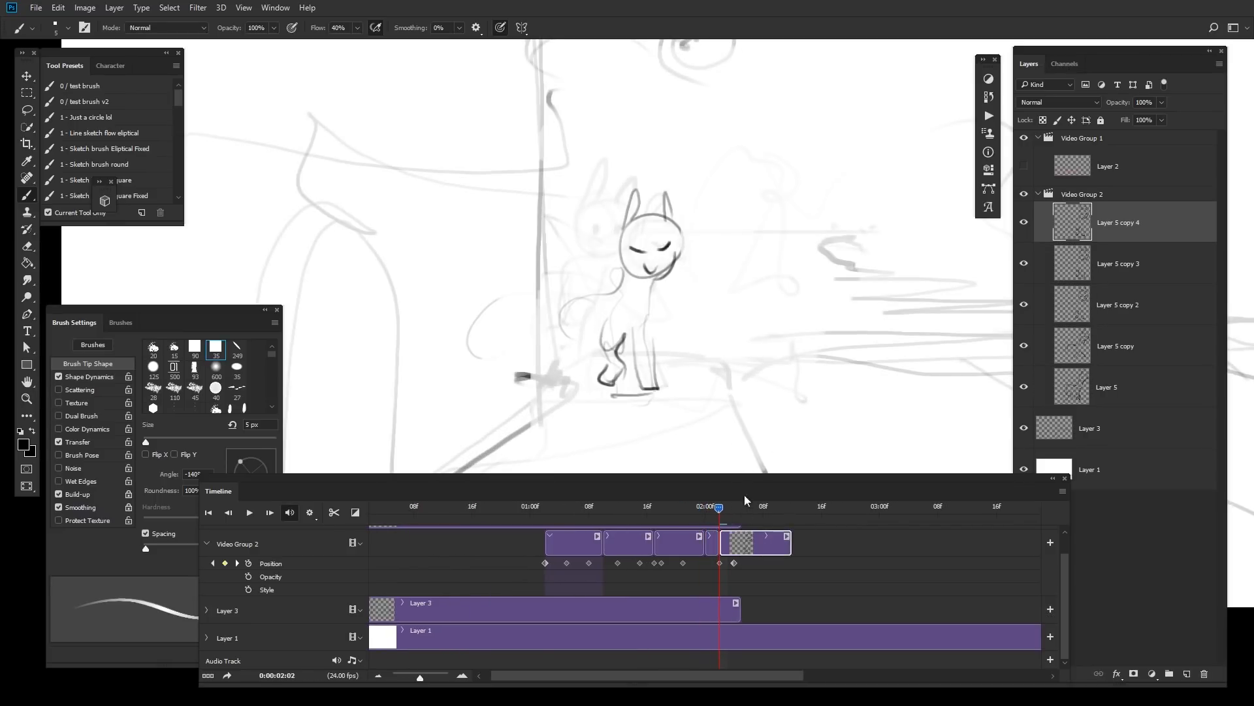
Step: Shift the Layer 5 copy 4 drawing upward with Free Transform and erase the rabbit's body
mouse_move(721, 509)
mouse_down()
mouse_move(695, 512)
mouse_move(726, 511)
mouse_up()
key(ctrl+t)
drag(582, 184, 581, 175)
key(Return)
key(e)
drag(679, 317, 609, 356)
key(b)
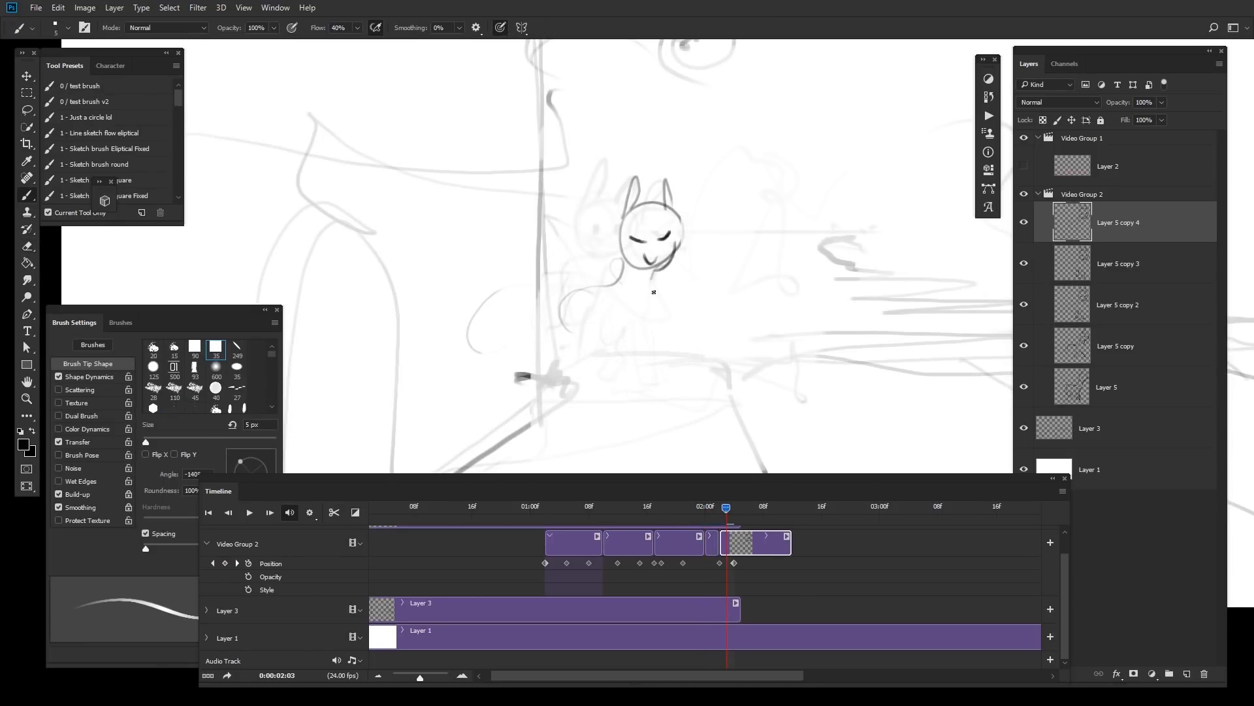
Step: Undo the last two edits and erase the rabbit drawing from the Layer 5 copy 4 frame
key(ctrl+z)
key(ctrl+z)
drag(631, 339, 633, 358)
drag(656, 302, 643, 392)
key(e)
mouse_move(647, 219)
mouse_down()
mouse_move(595, 274)
mouse_move(636, 340)
mouse_move(582, 347)
mouse_up()
key(b)
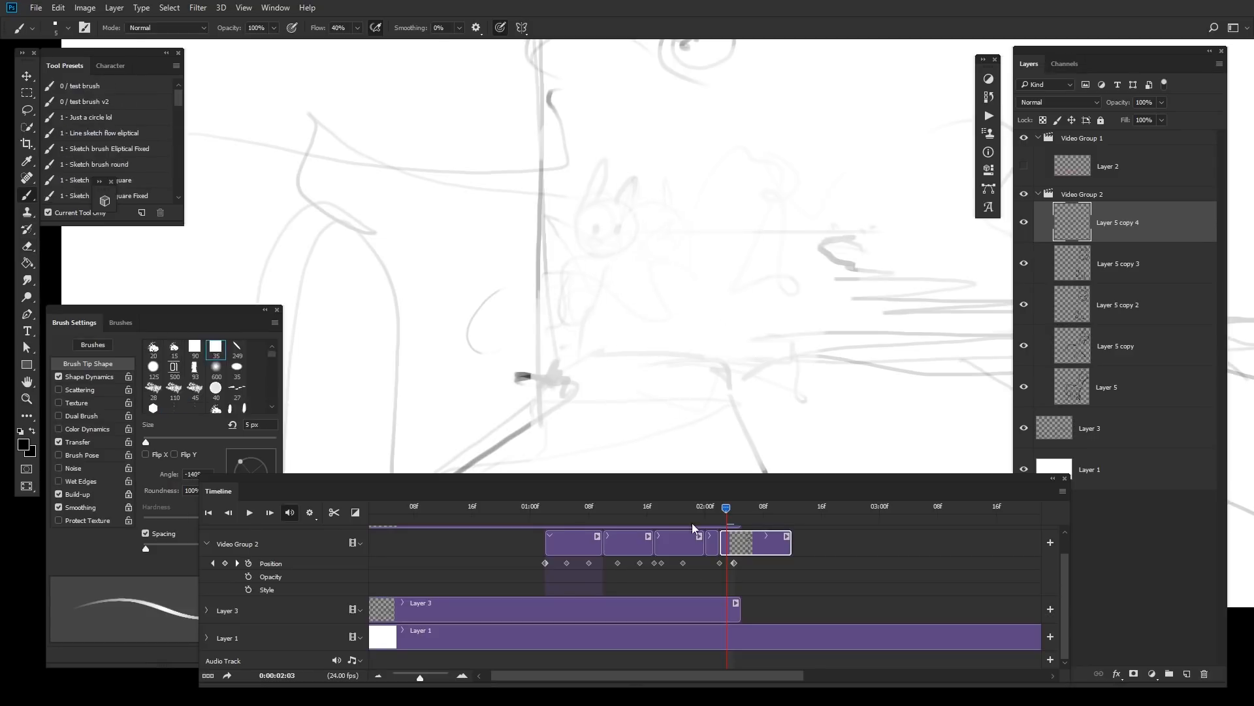
Step: Draw a new rabbit head with open eyes, mouth and ears on the Layer 5 copy 4 frame
mouse_move(726, 508)
mouse_down()
mouse_move(700, 516)
mouse_move(719, 508)
mouse_up()
mouse_move(656, 190)
mouse_down()
mouse_move(638, 255)
mouse_move(682, 217)
mouse_move(623, 212)
mouse_up()
key(ctrl+z)
alt+click(777, 303)
drag(777, 303, 666, 269)
ctrl+click(631, 236)
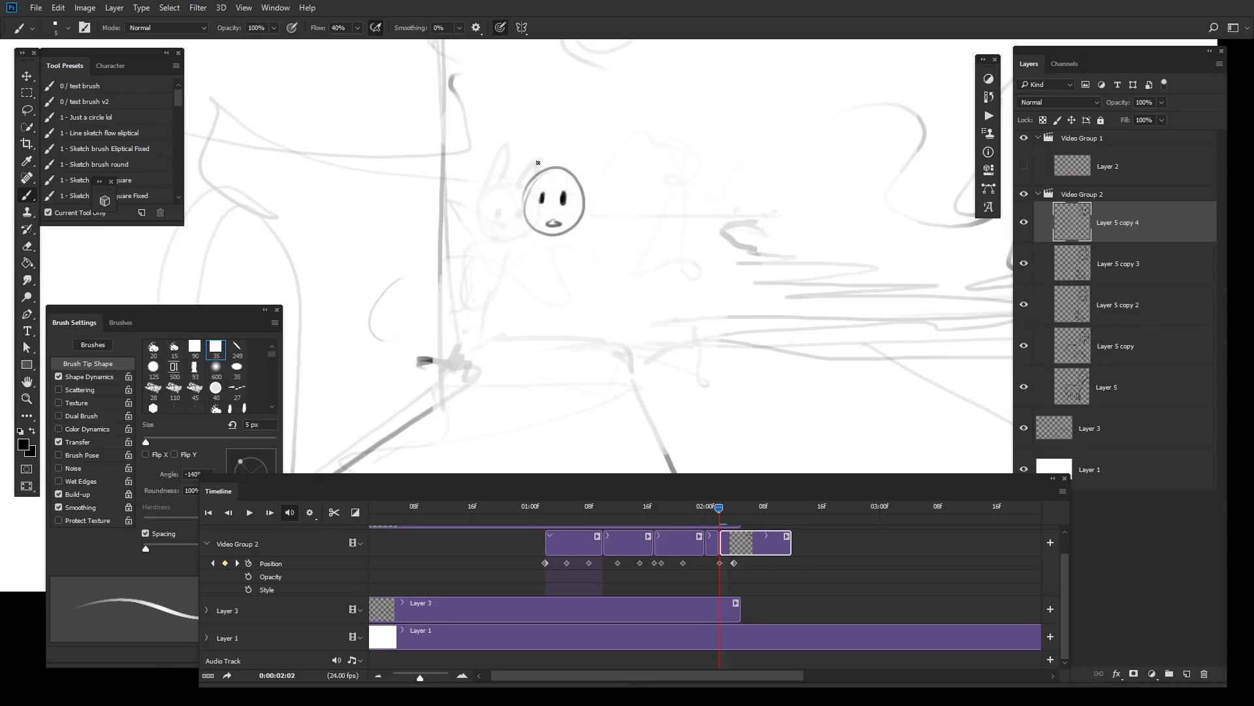
mouse_move(531, 177)
mouse_down()
mouse_move(535, 141)
mouse_move(574, 177)
mouse_up()
key(ctrl+z)
Step: Play the animation to review the new frame
drag(722, 507, 589, 540)
key(space)
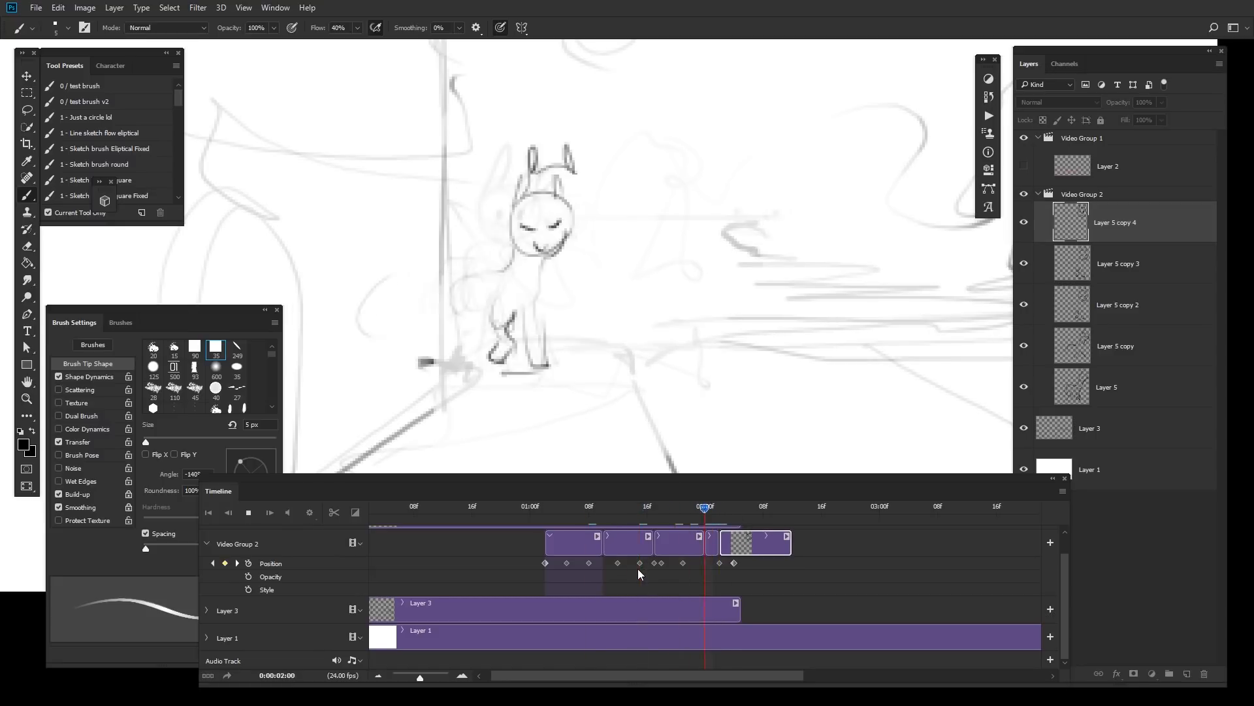
key(space)
key(space)
Step: Trim the Layer 3 and Layer 5 copy 4 clips so both end at about 02:11
drag(736, 608, 862, 608)
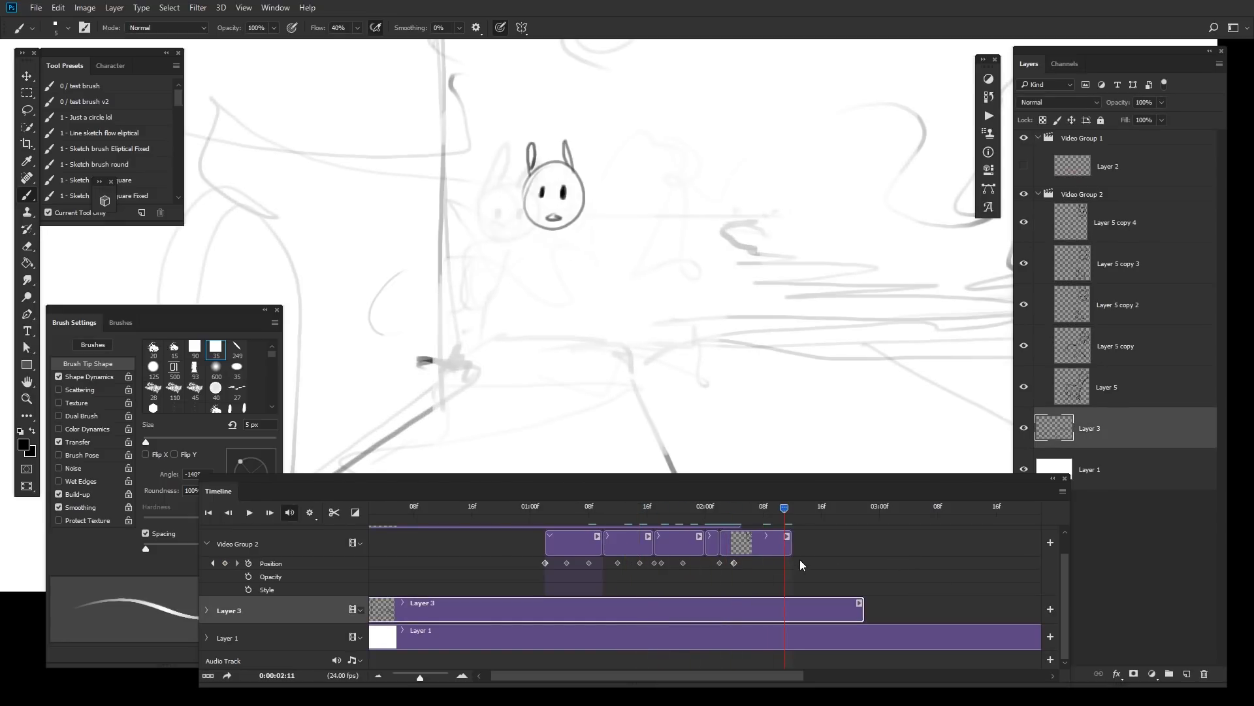
drag(790, 544, 805, 544)
drag(863, 607, 779, 607)
drag(804, 545, 784, 544)
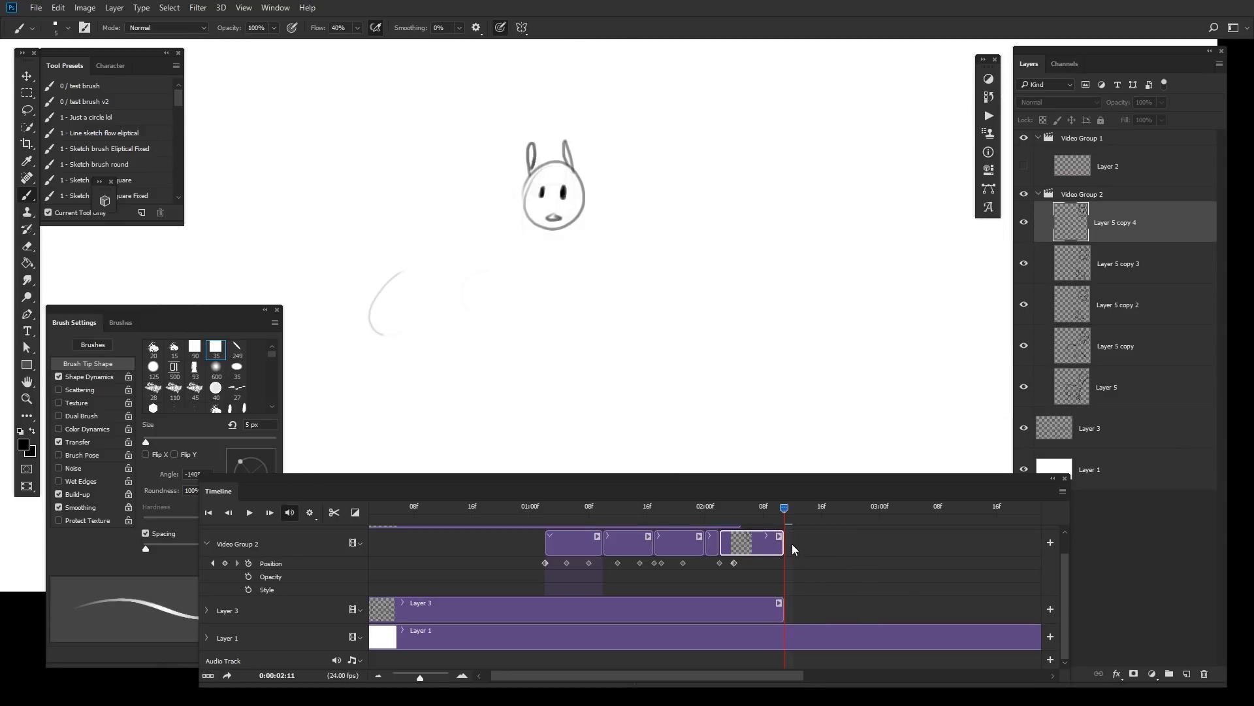
Step: Play back the animation to check the timing of the last frame
key(space)
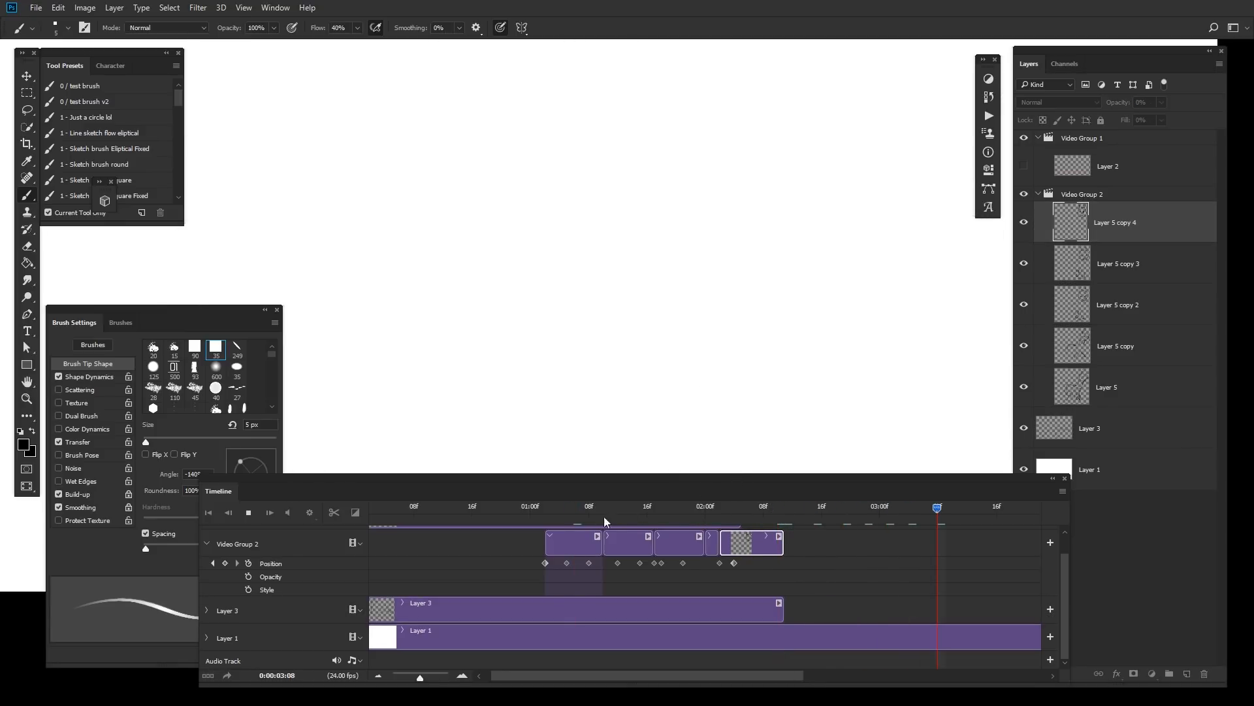
drag(600, 516, 505, 518)
key(space)
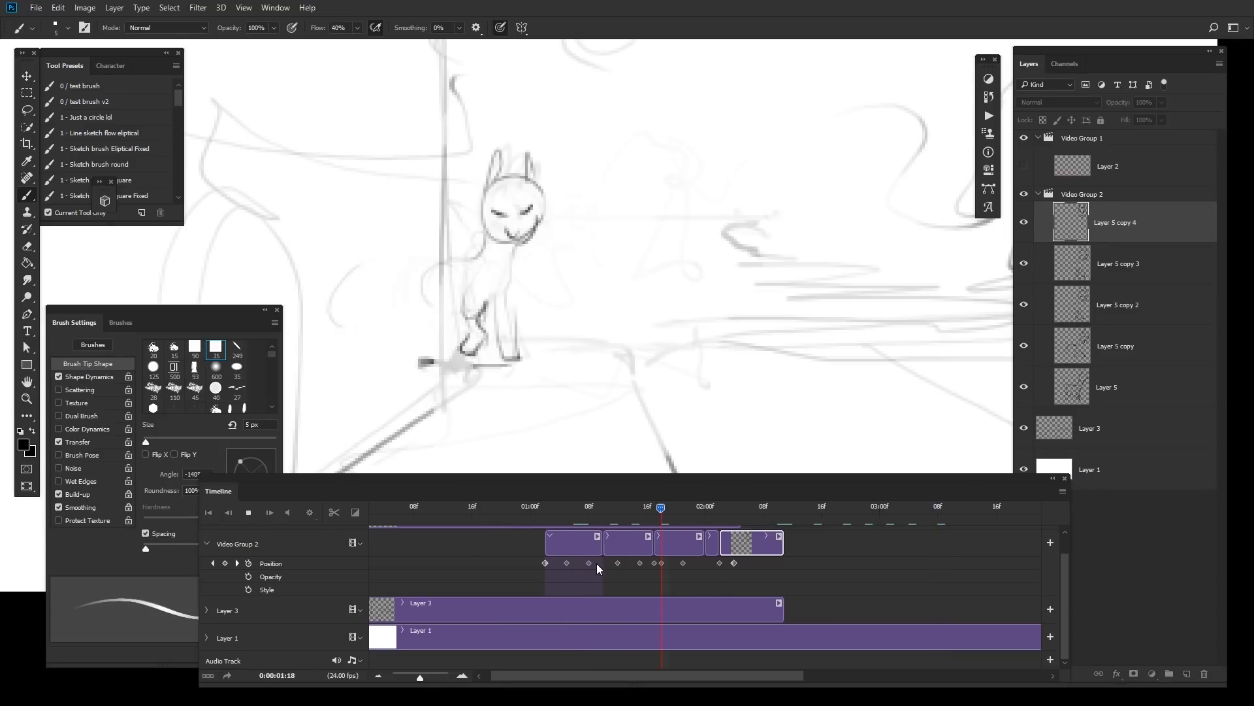
key(space)
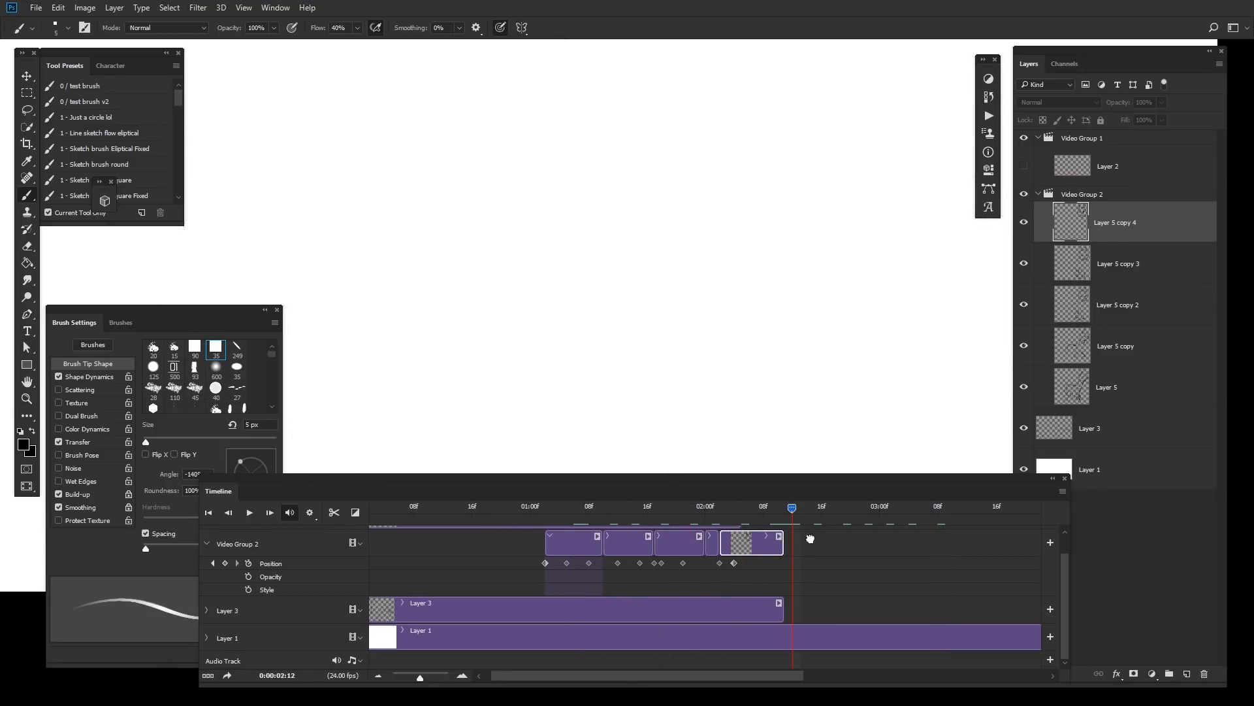
Step: Extend the Layer 5 copy 4 and Layer 3 clips so both end at about 02:20
drag(786, 542, 855, 541)
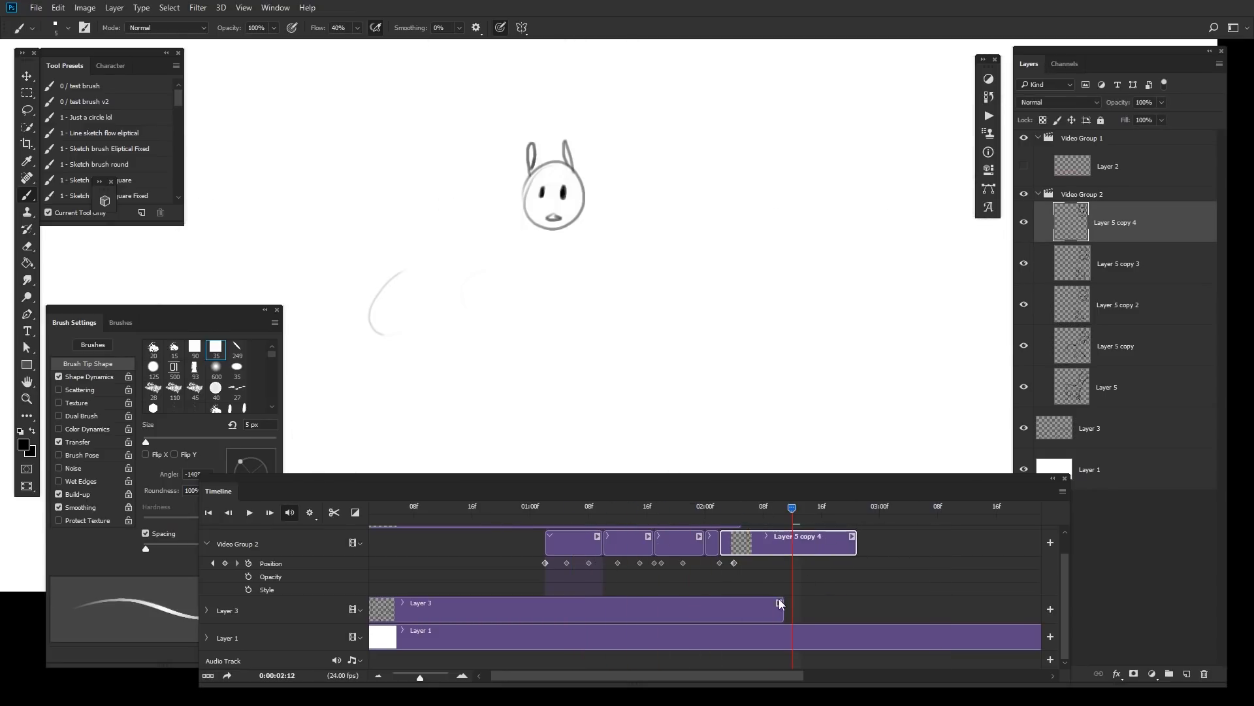
click(839, 595)
click(776, 613)
mouse_move(792, 507)
mouse_down()
mouse_move(703, 531)
mouse_move(763, 540)
mouse_up()
click(860, 544)
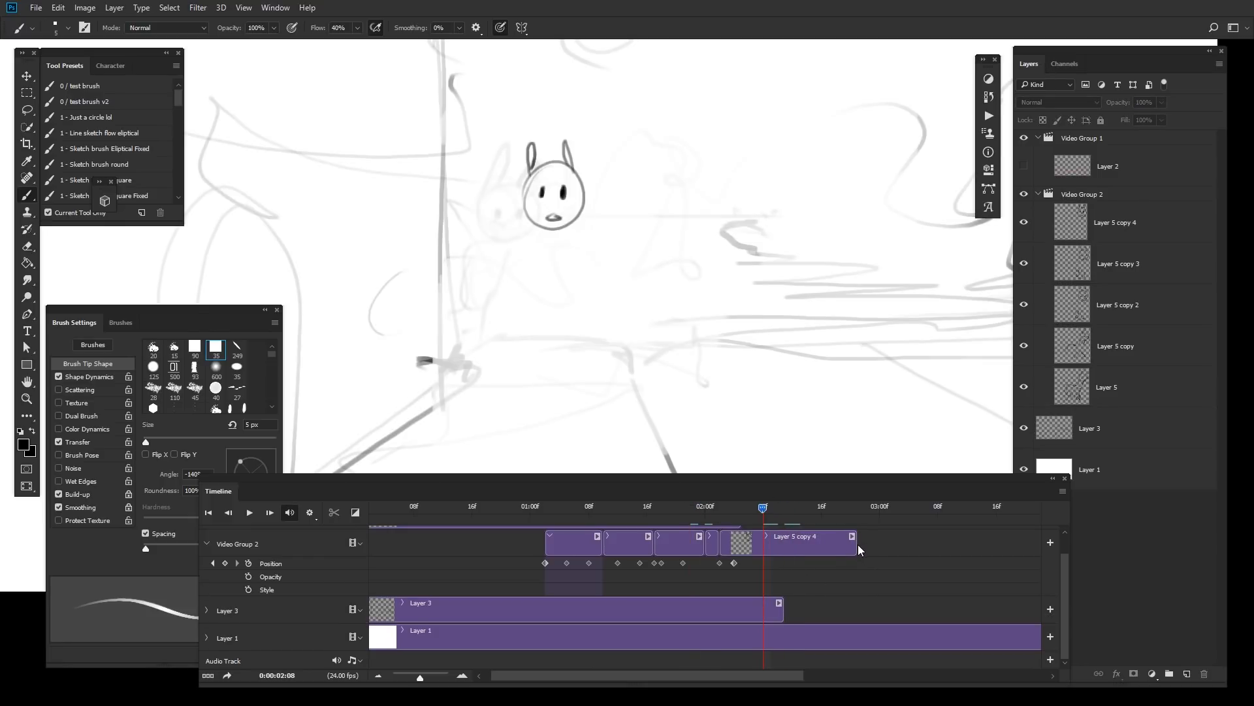
drag(856, 543, 849, 542)
drag(781, 607, 849, 606)
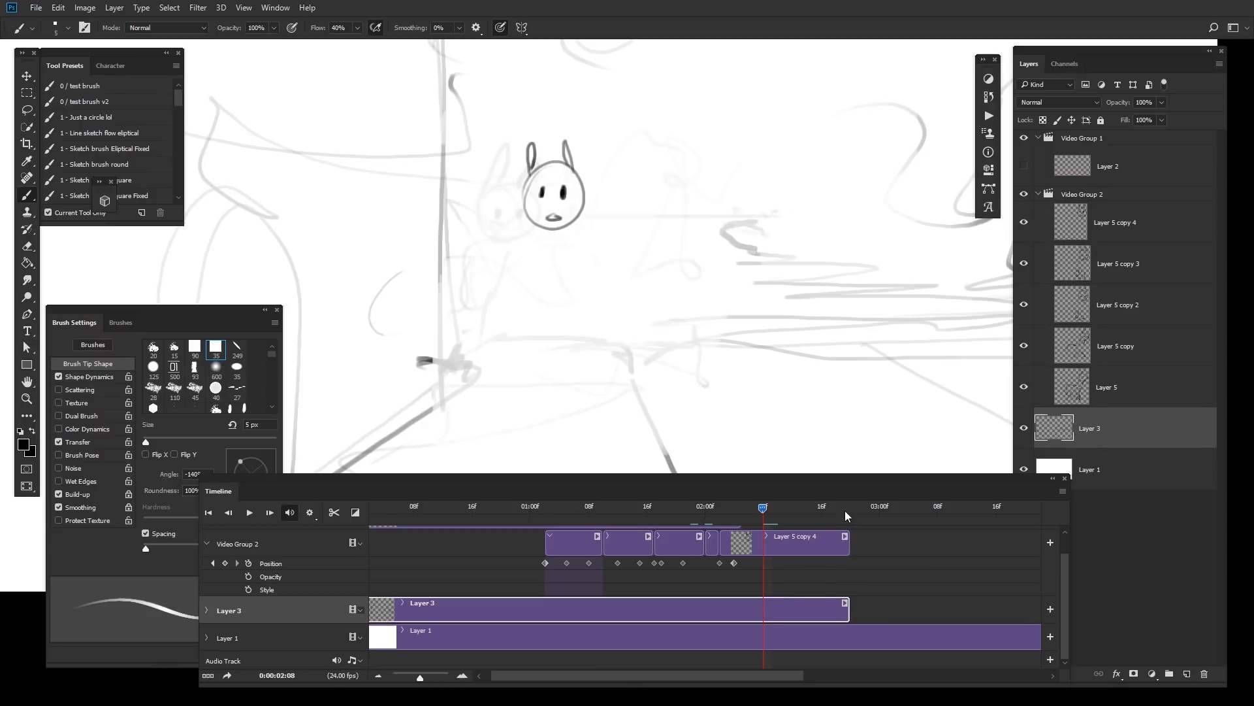
Step: Create a new layer clip starting after Layer 5 copy 4 at 02:20 and fit the canvas to the window
key(space)
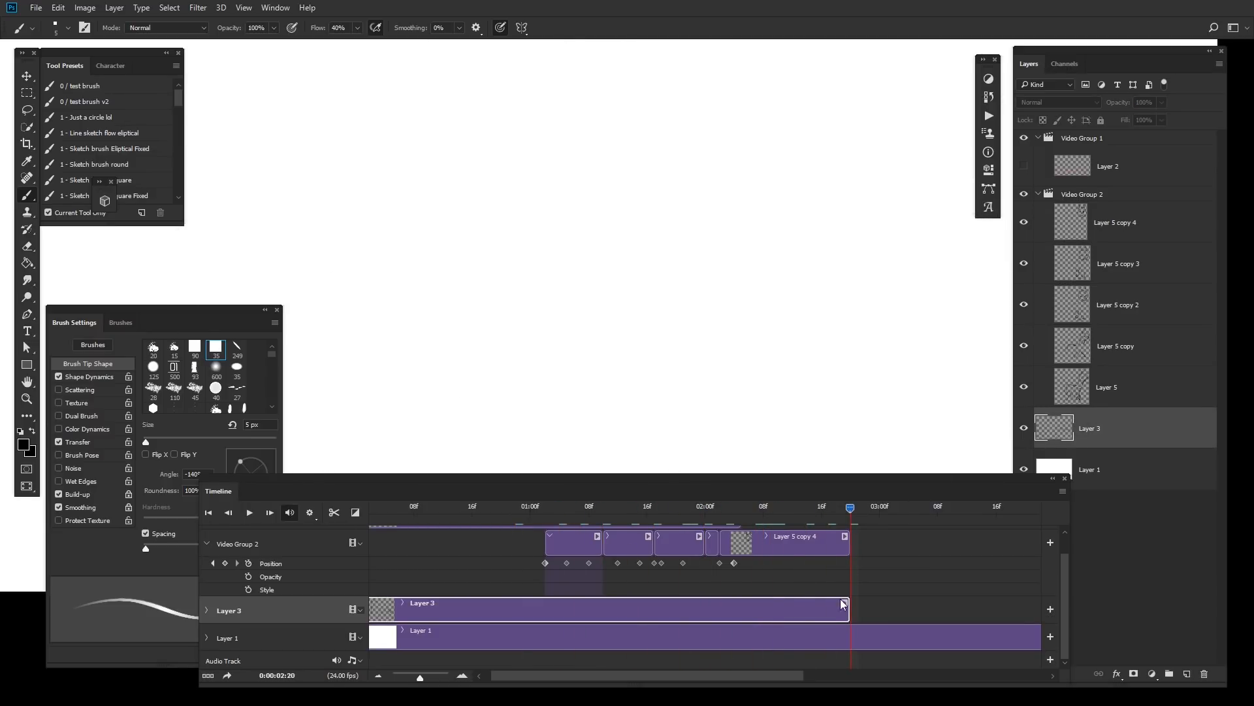
key(ctrl+shift+alt+n)
drag(936, 614, 952, 543)
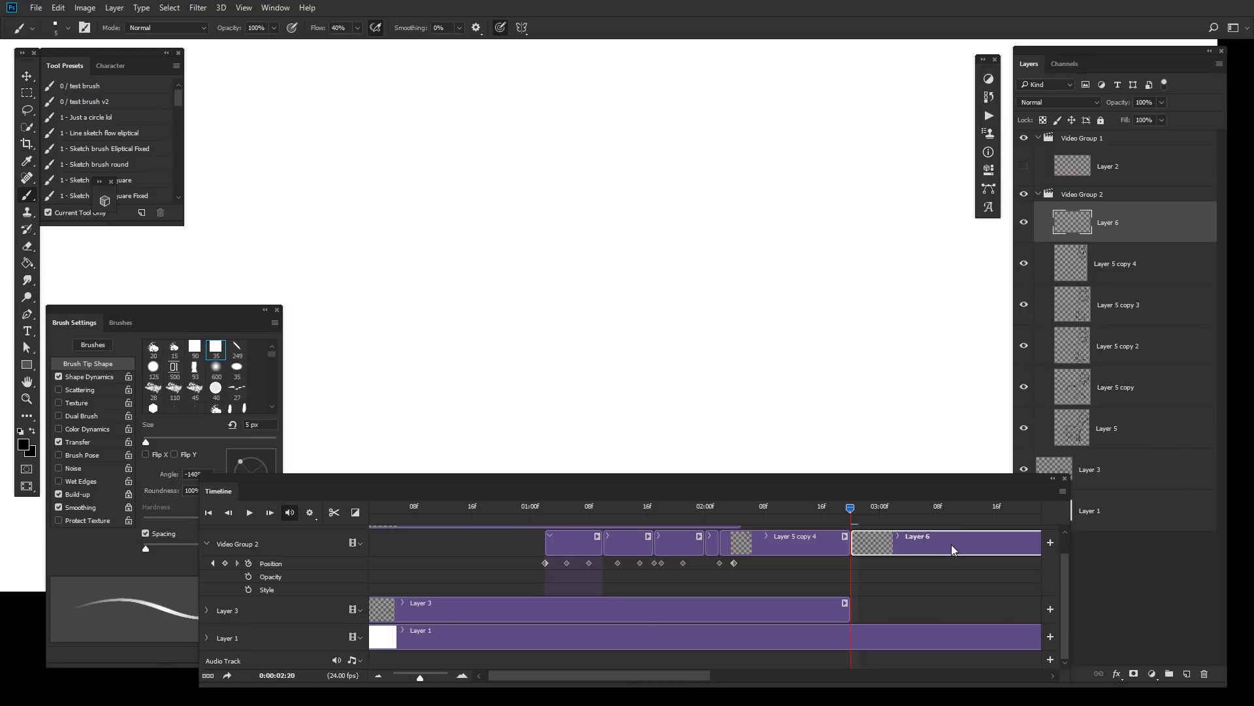
key(ctrl+0)
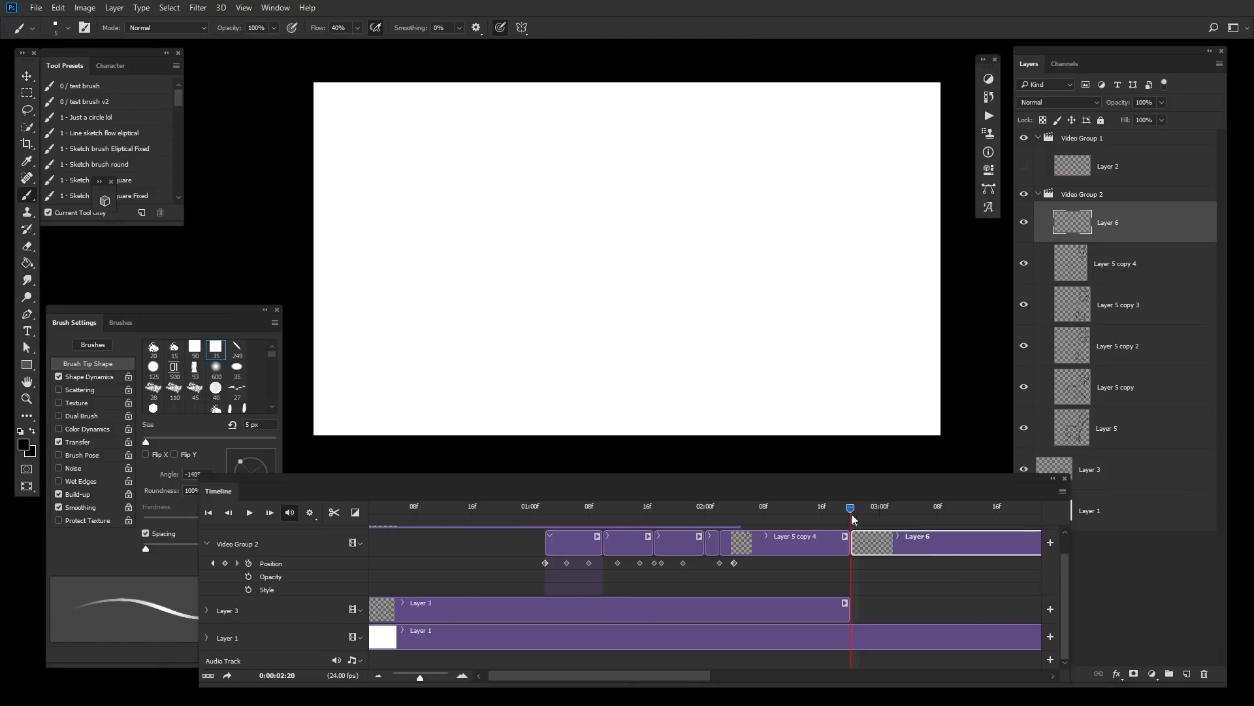
Step: Sketch a large circle for a close-up rabbit head on the new layer, redoing the stroke once
mouse_move(852, 514)
mouse_down()
mouse_move(800, 513)
mouse_move(872, 450)
mouse_up()
mouse_move(559, 185)
mouse_down()
mouse_move(676, 198)
mouse_move(655, 294)
mouse_up()
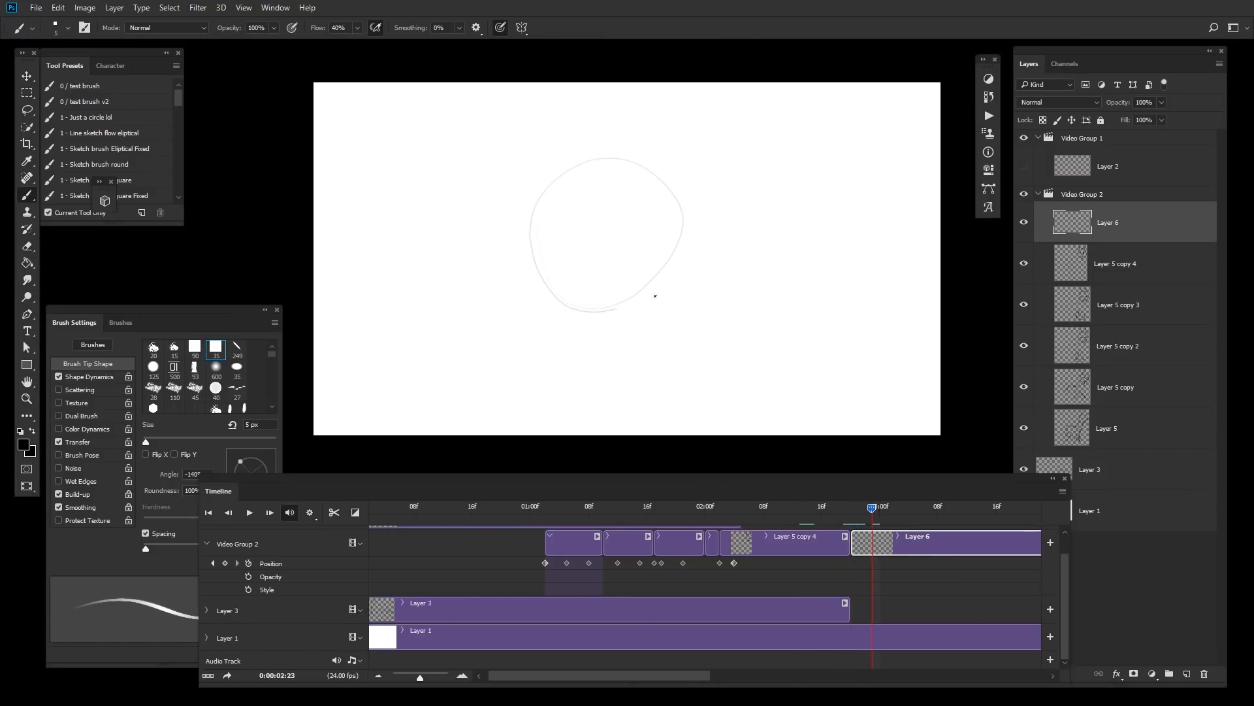
key(ctrl+z)
mouse_move(592, 151)
mouse_down()
mouse_move(627, 313)
mouse_move(689, 269)
mouse_move(684, 286)
mouse_move(502, 272)
mouse_up()
key(ctrl+z)
key(])
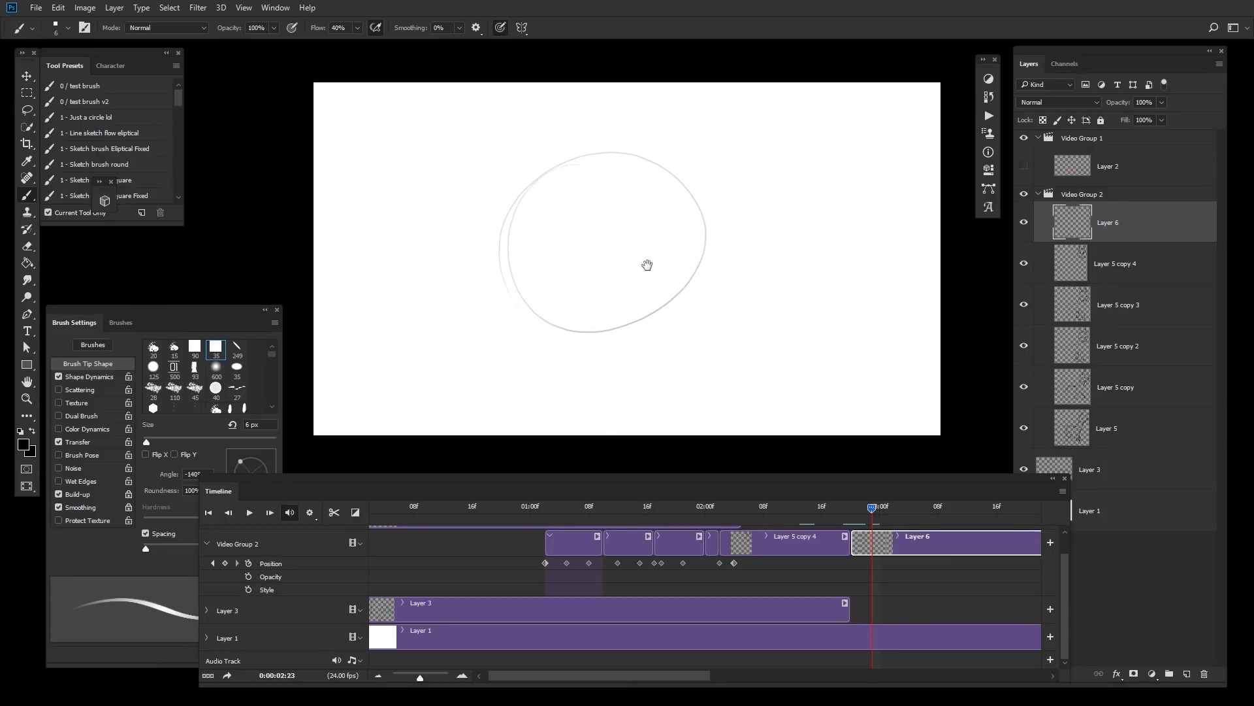
Step: Draw the close-up face's wide eyes, eyebrows and mouth, redoing several strokes
ctrl+click(652, 265)
drag(720, 255, 716, 218)
key(ctrl+z)
mouse_move(545, 111)
mouse_down()
mouse_move(671, 96)
mouse_move(549, 111)
mouse_move(750, 162)
mouse_move(525, 268)
mouse_up()
key(ctrl+z)
key(])
drag(591, 217, 621, 226)
key(ctrl+z)
mouse_move(680, 218)
mouse_down()
mouse_move(660, 120)
mouse_move(670, 226)
mouse_up()
key(ctrl+z)
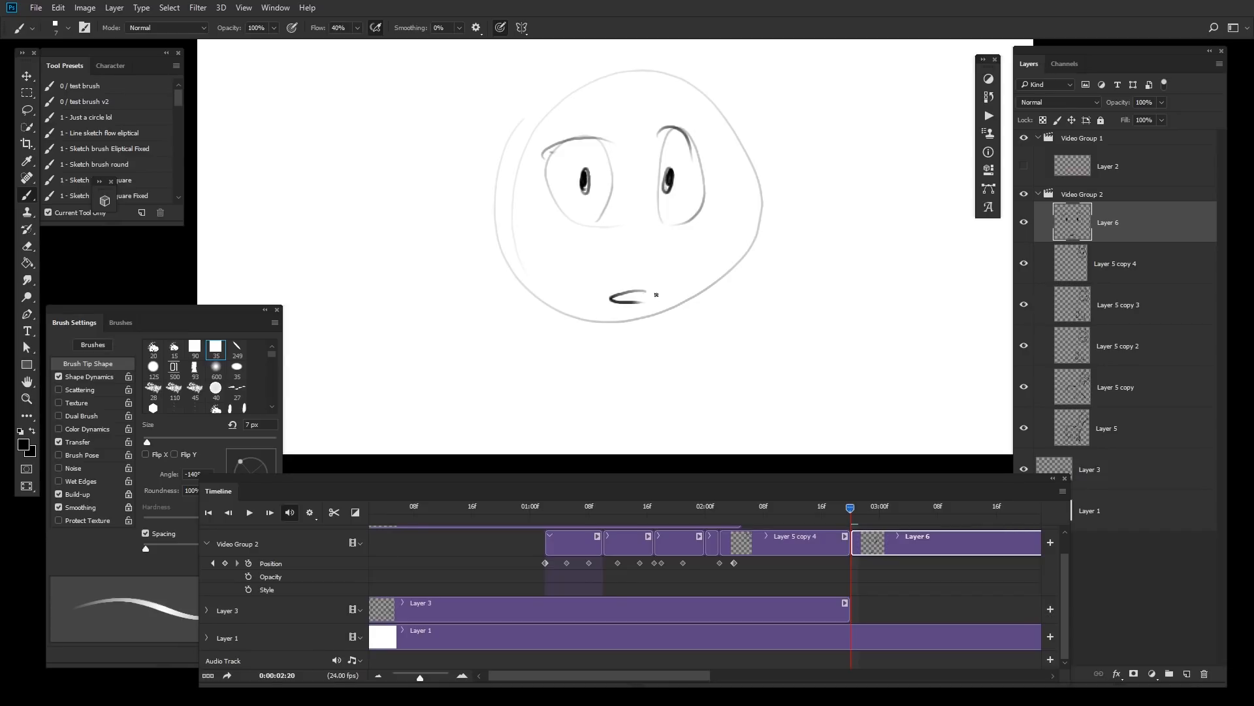
Step: Play back the animation from about 02:15 to review the cut to the close-up
alt+click(715, 348)
drag(716, 348, 659, 340)
drag(851, 509, 816, 516)
key(space)
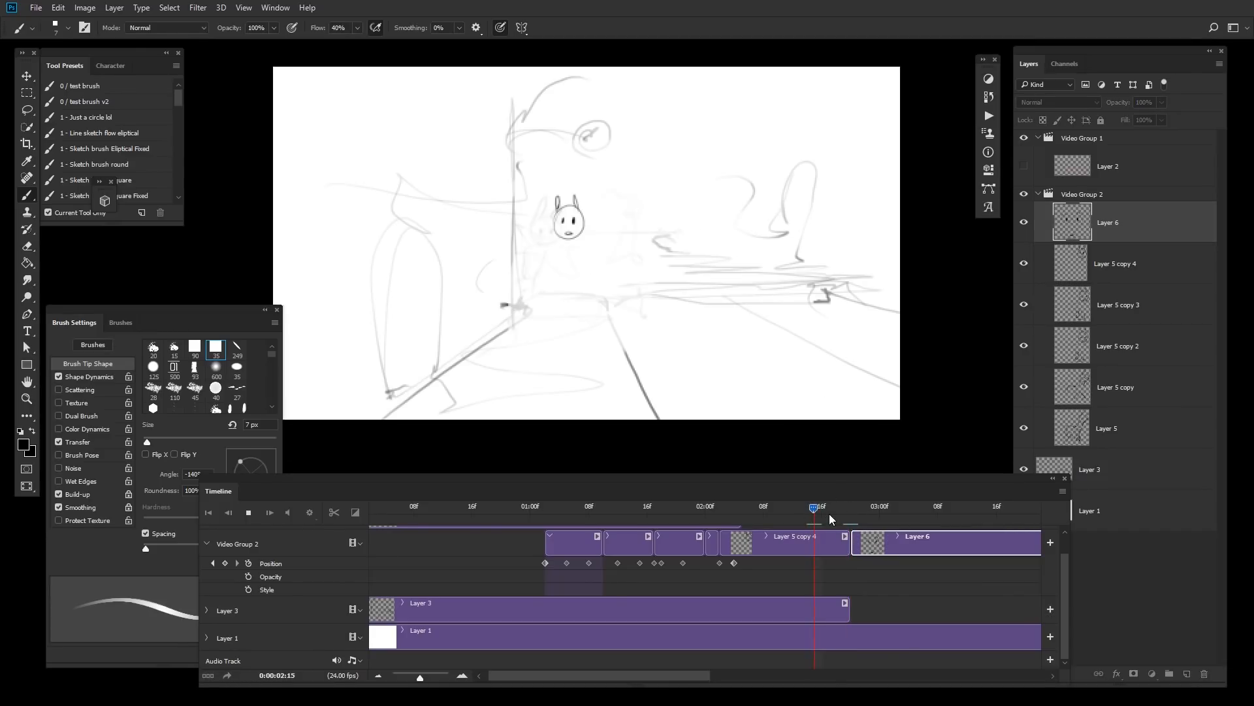
Step: Duplicate Layer 6 into a new clip at about 03:13 and erase the shocked eyes and mouth on the copy
key(space)
key(ctrl+shift+d)
click(992, 546)
key(e)
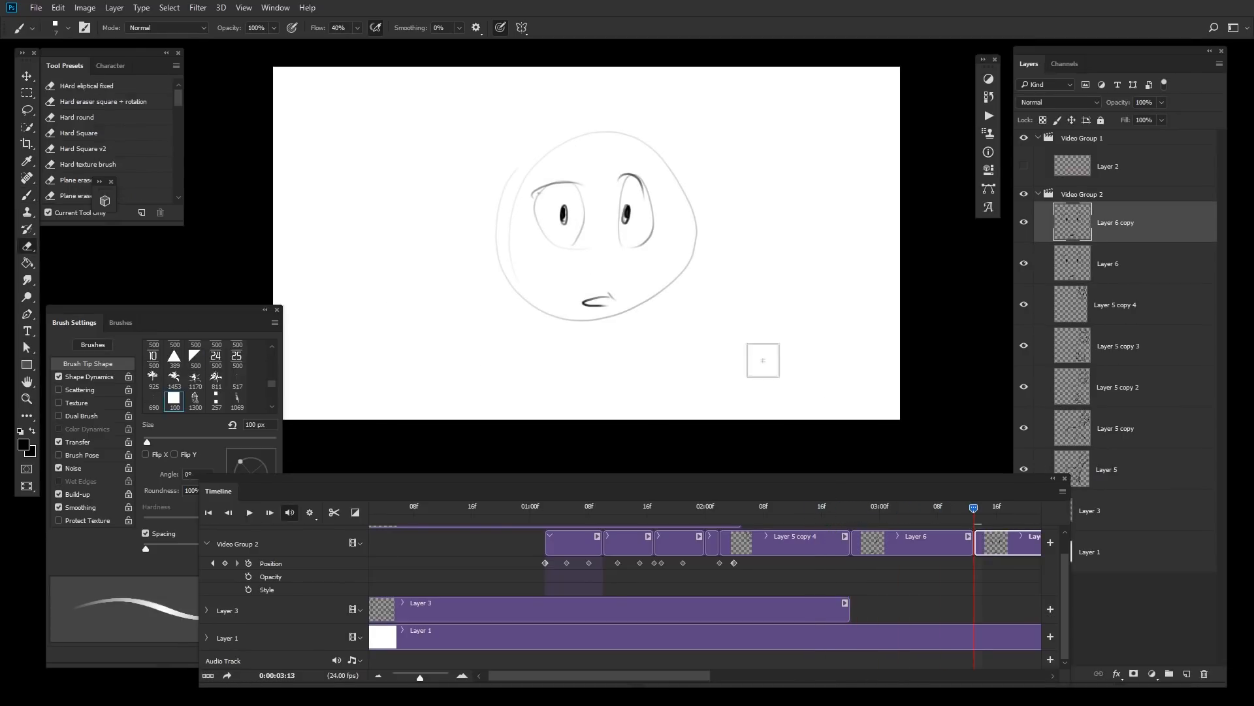
key(bracketright)
mouse_move(679, 285)
mouse_down()
mouse_move(562, 323)
mouse_move(664, 165)
mouse_move(630, 244)
mouse_up()
Step: Draw happy eyes and a wide smile on Layer 6 copy, undoing and redoing several strokes
key(b)
mouse_move(531, 163)
mouse_down()
mouse_move(664, 188)
mouse_move(499, 244)
mouse_up()
mouse_move(612, 193)
mouse_down()
mouse_move(541, 309)
mouse_move(511, 214)
mouse_up()
key(ctrl+z)
key(ctrl+z)
mouse_move(581, 156)
mouse_down()
mouse_move(551, 157)
mouse_move(673, 266)
mouse_move(549, 156)
mouse_move(676, 229)
mouse_move(551, 255)
mouse_up()
key(ctrl+z)
key(ctrl+z)
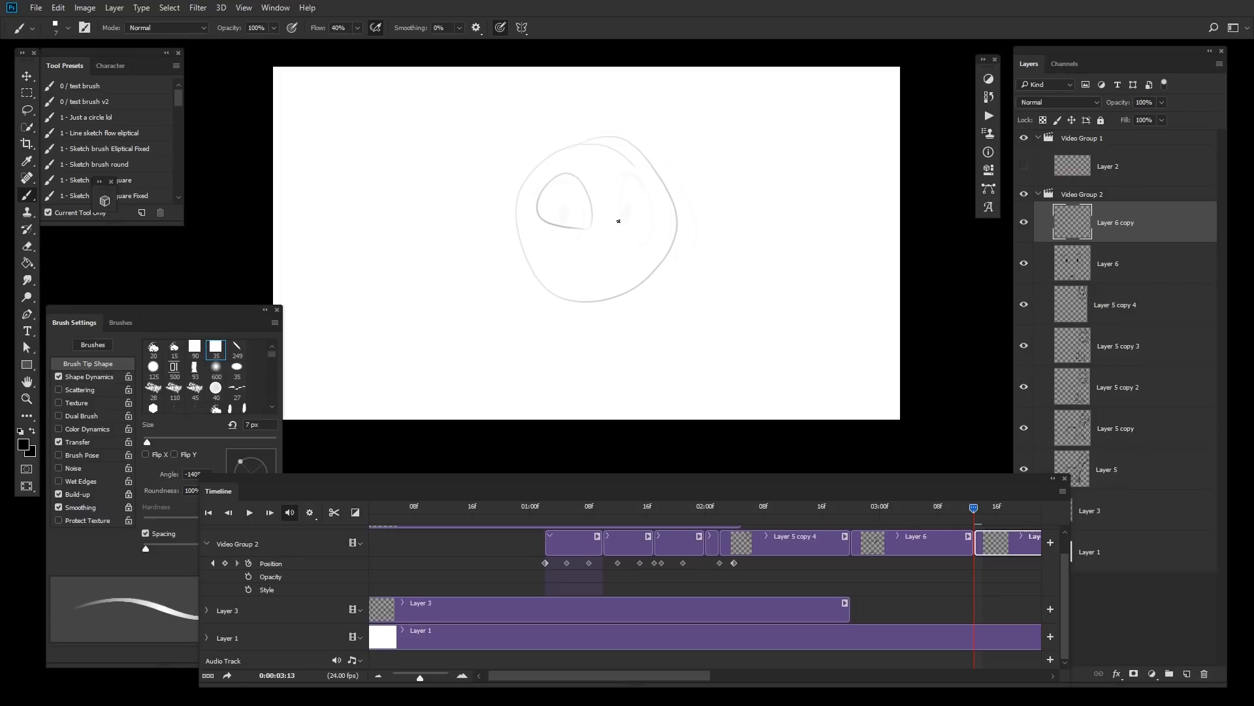
mouse_move(619, 221)
mouse_down()
mouse_move(625, 258)
mouse_move(613, 260)
mouse_up()
key(ctrl+z)
key(ctrl+z)
key(ctrl+z)
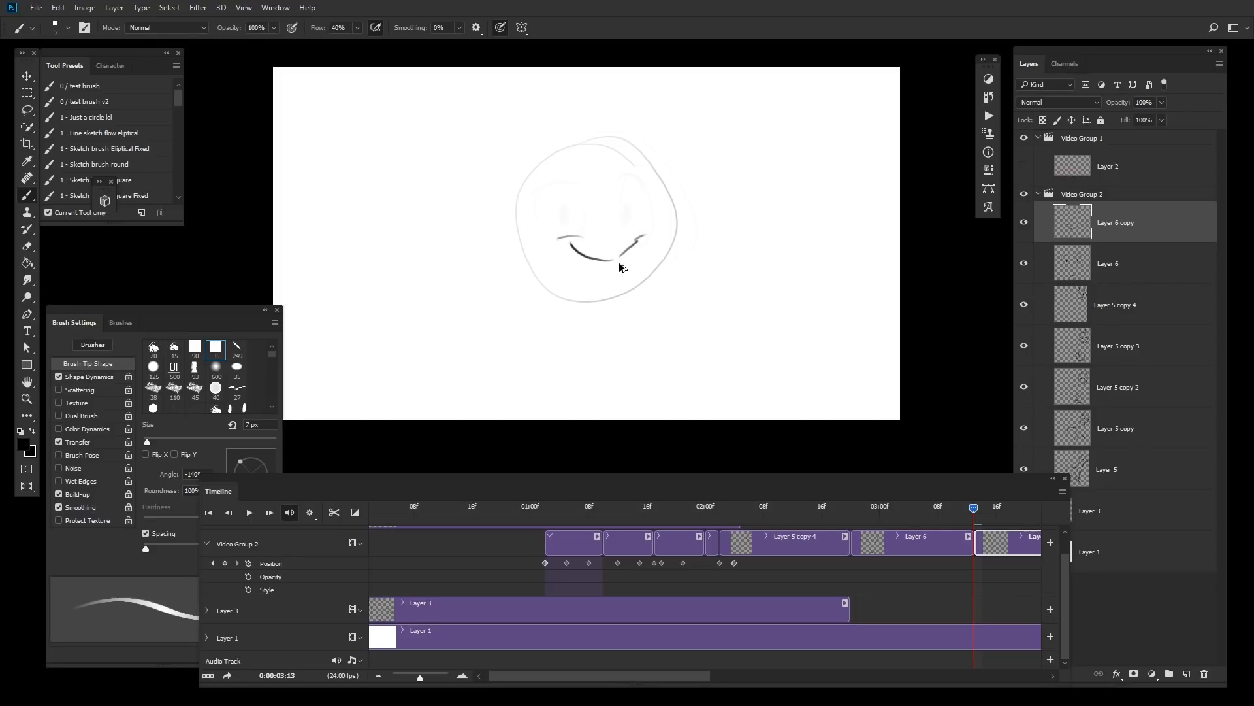
key(ctrl+z)
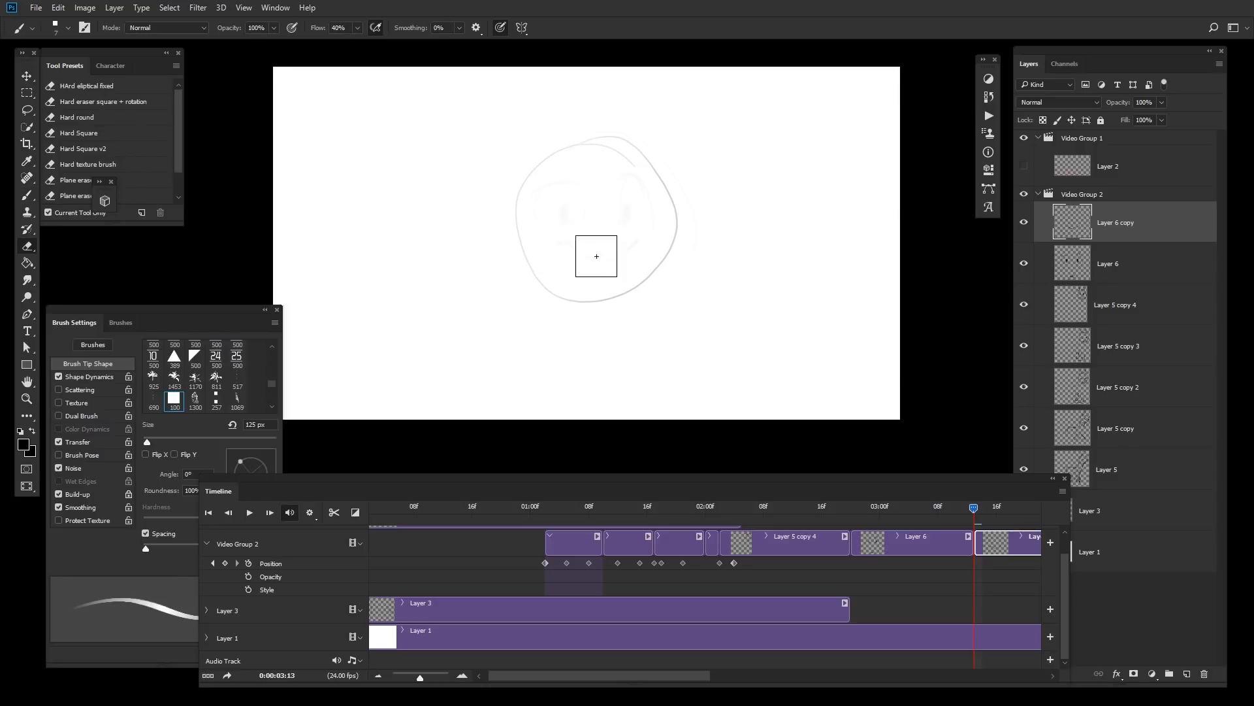
mouse_move(635, 238)
mouse_down()
mouse_move(592, 264)
mouse_move(565, 252)
mouse_up()
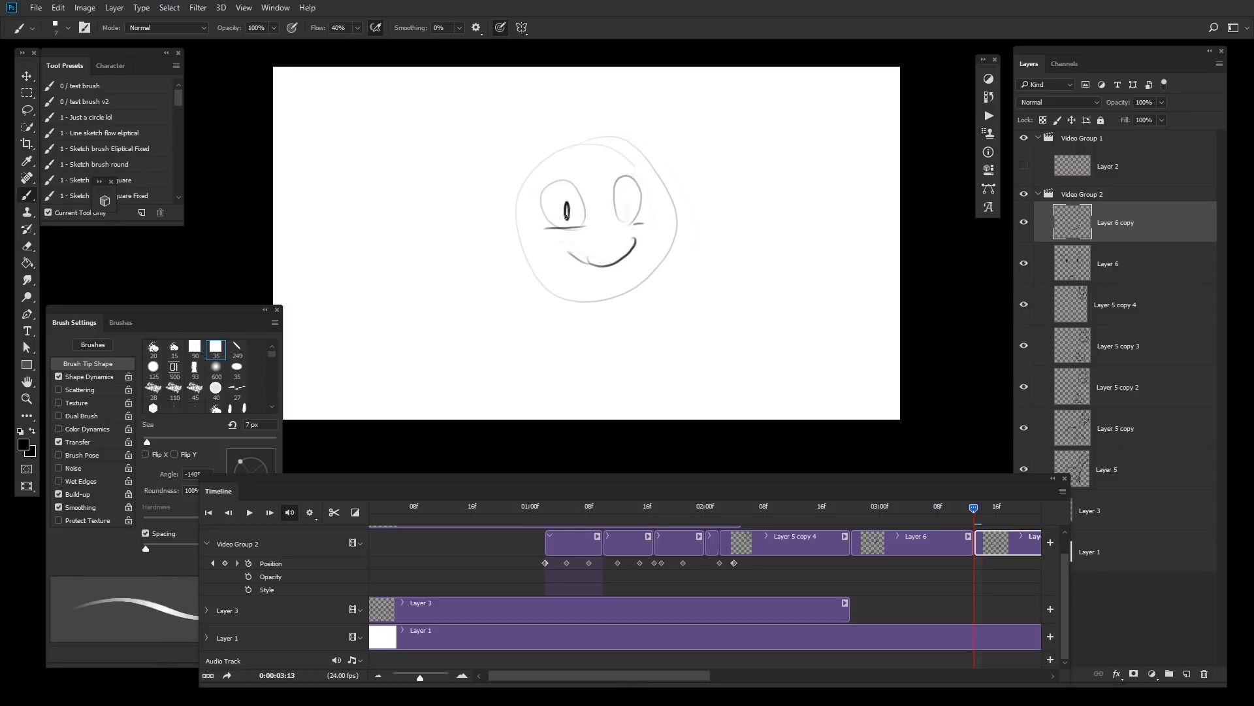
Step: Play back the animation from about 03:05 to review the expression change
click(916, 513)
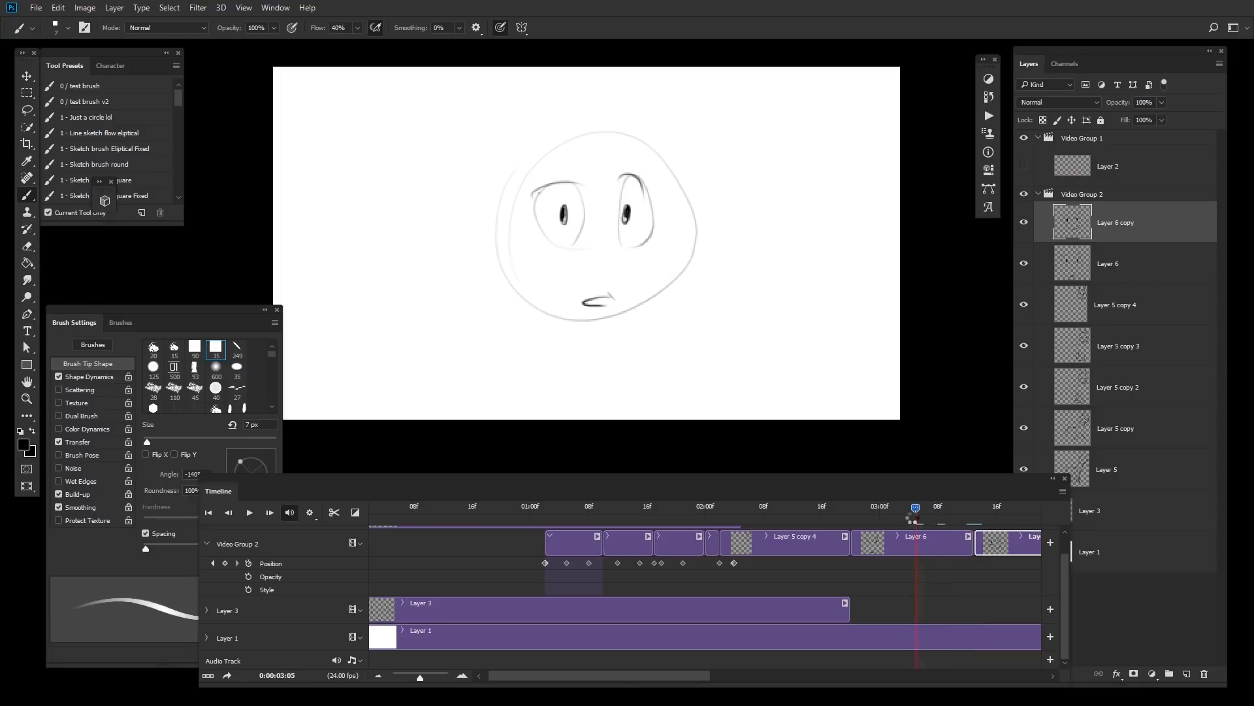
key(space)
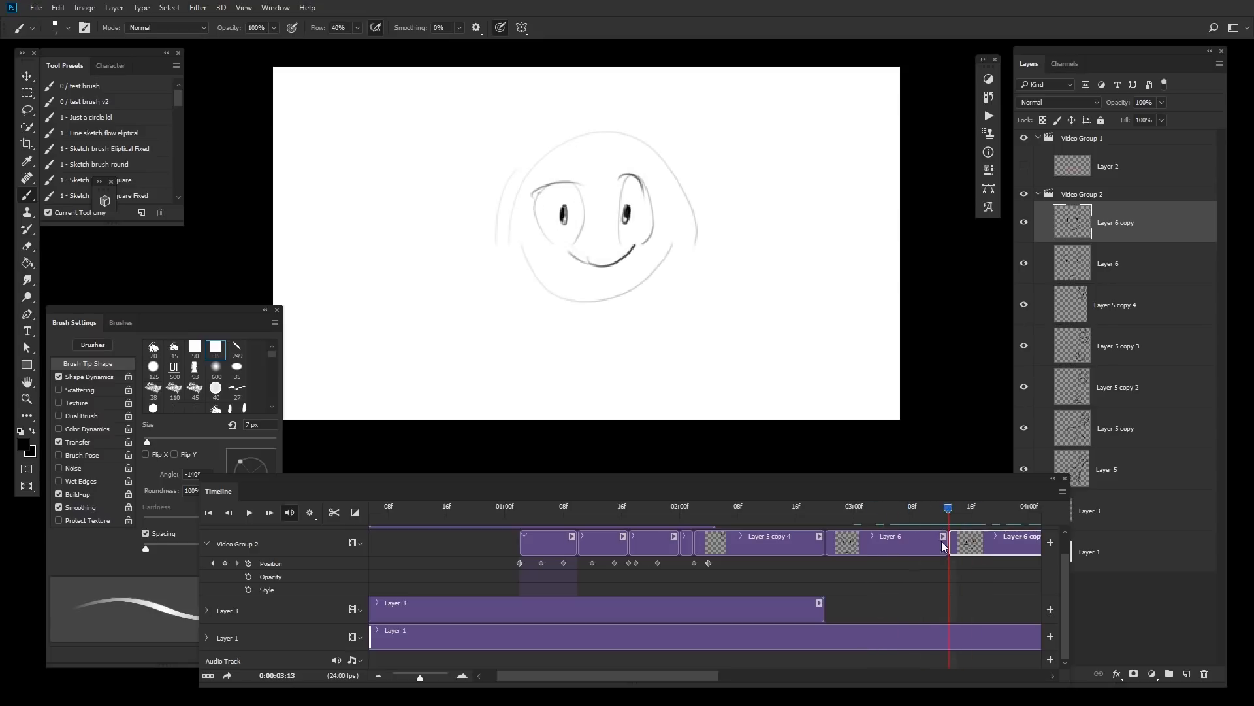
Step: Scale the smiling face on Layer 6 copy slightly larger with Free Transform
key(ctrl+t)
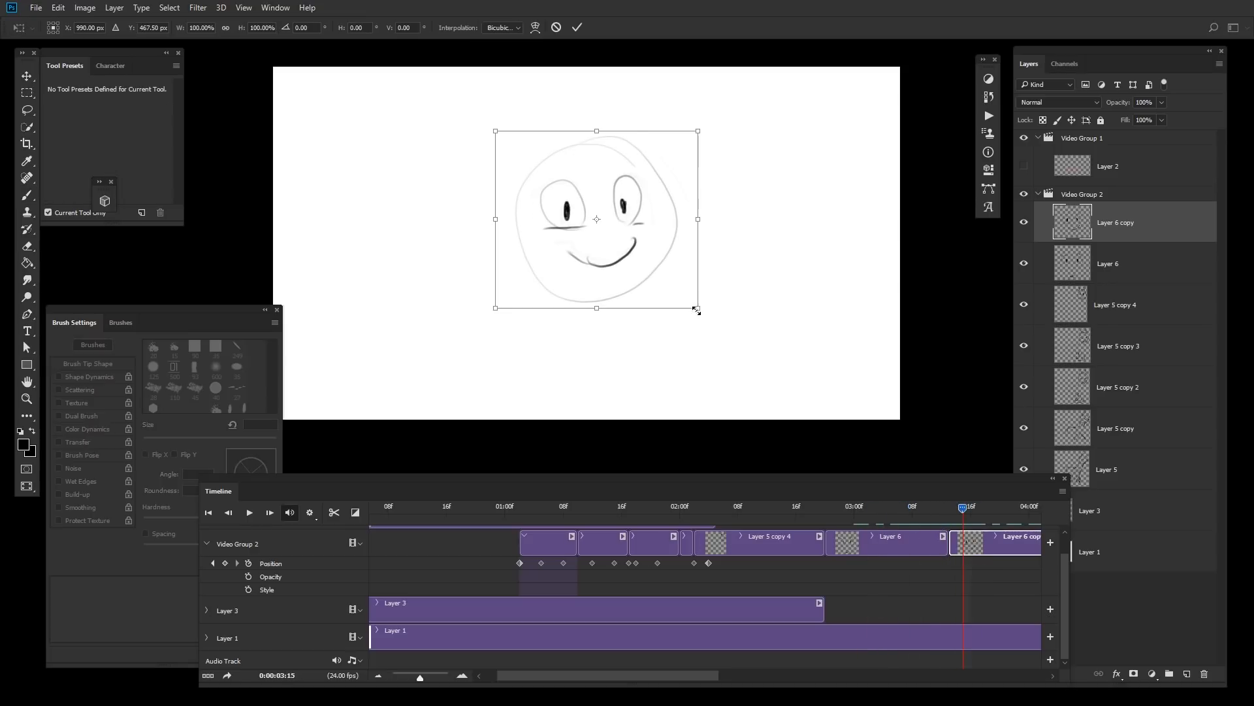
drag(694, 307, 708, 316)
key(Return)
Step: Warp the smiling face, pulling its sides outward to widen the head
mouse_move(960, 509)
mouse_down()
mouse_move(980, 522)
mouse_move(892, 541)
mouse_move(978, 547)
mouse_up()
key(ctrl+t)
right_click(646, 256)
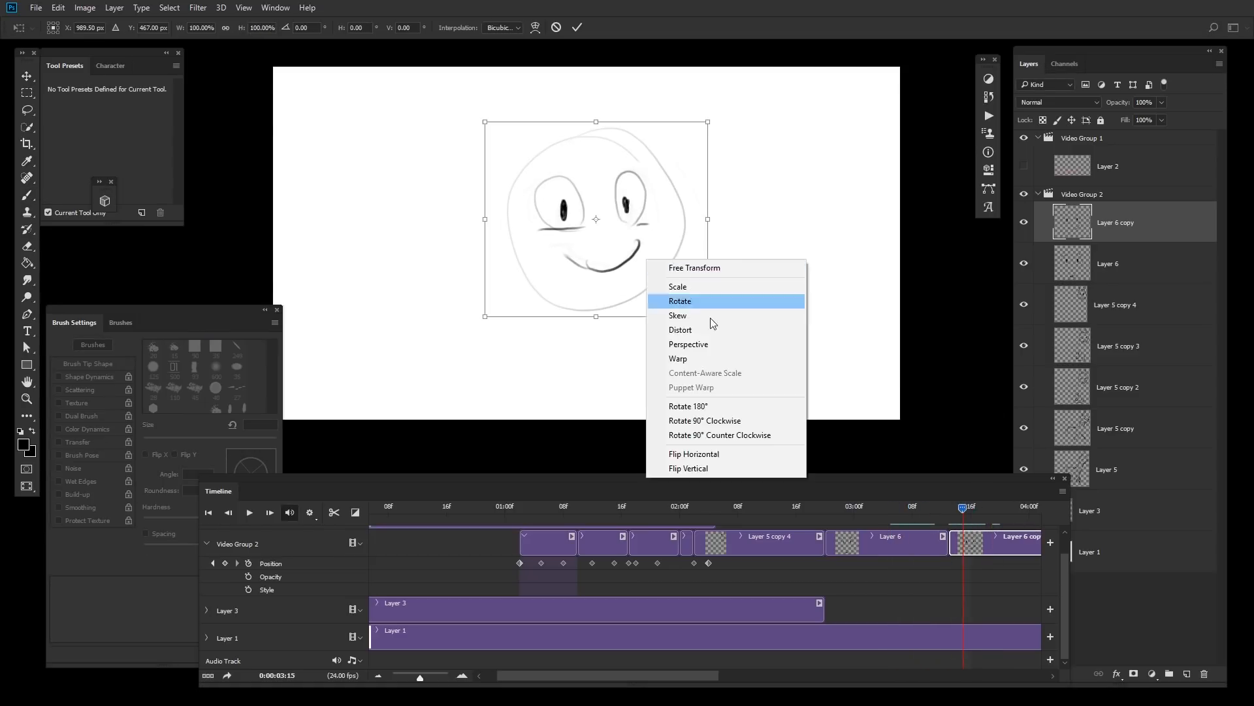
click(672, 359)
drag(669, 259, 684, 256)
drag(537, 264, 523, 267)
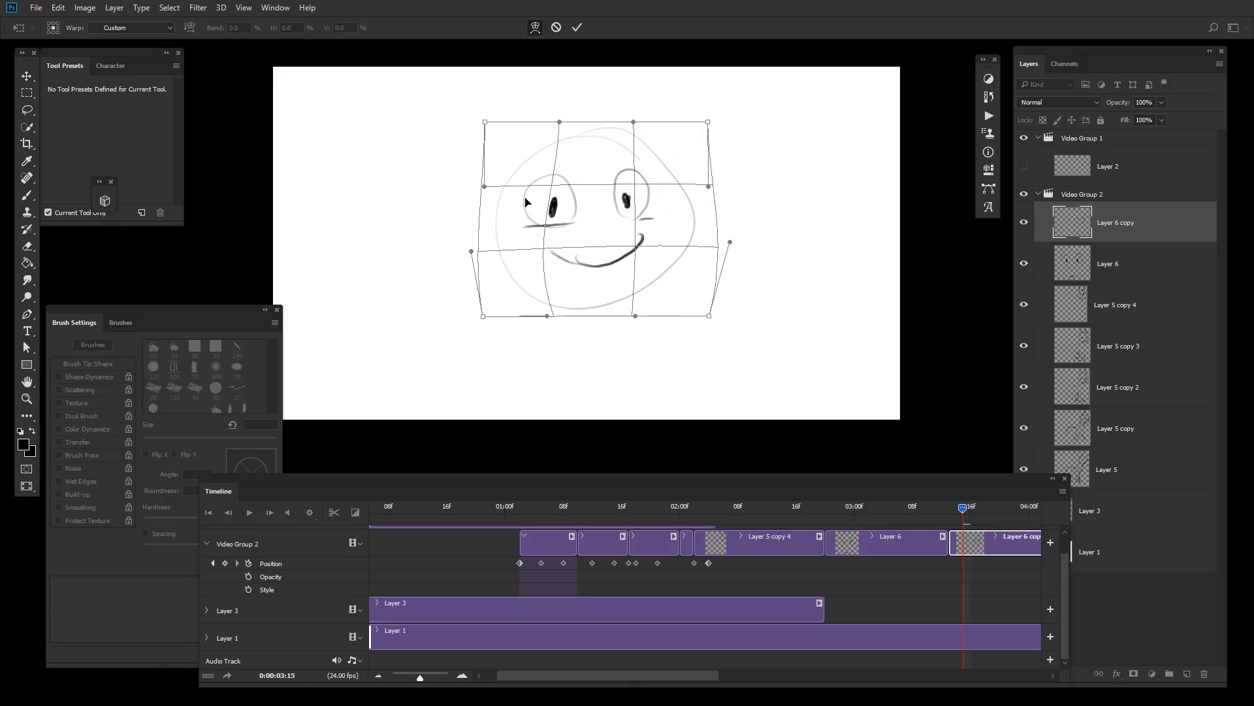
drag(523, 201, 533, 207)
key(b)
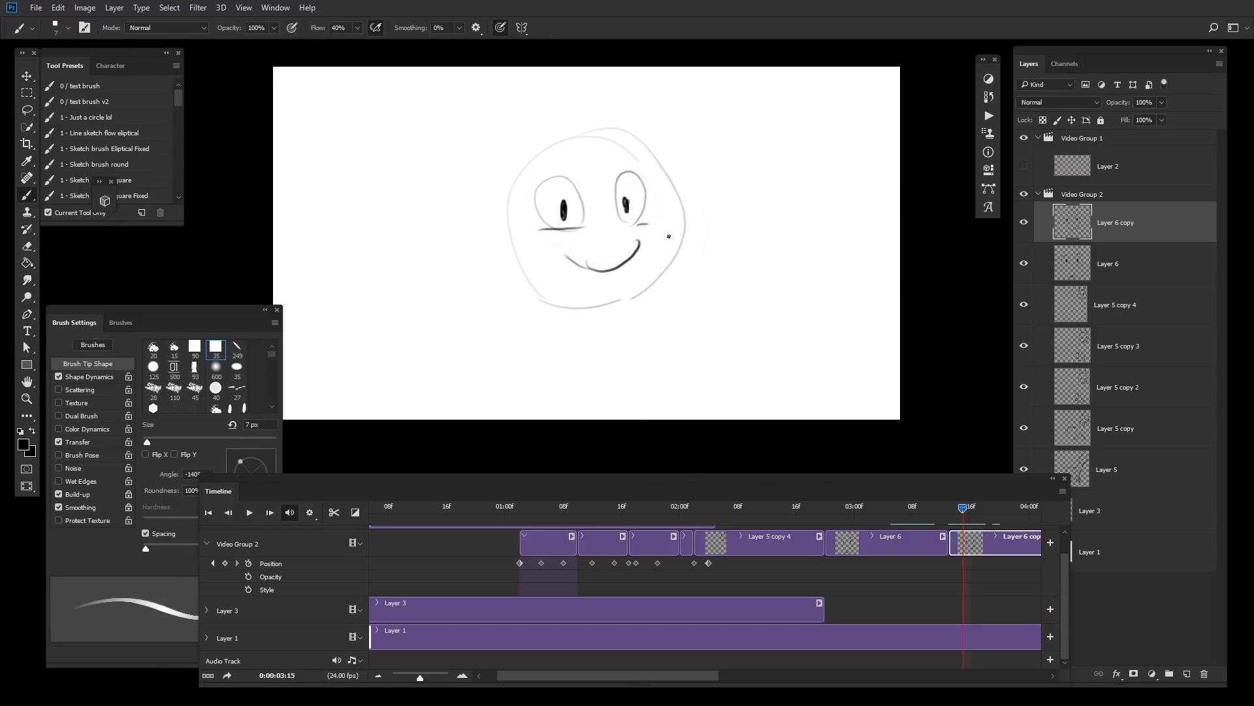
Step: Lasso the lower right of the face and warp the smile to lift and widen it
key(l)
mouse_move(664, 214)
mouse_down()
mouse_move(482, 331)
mouse_move(737, 366)
mouse_up()
key(ctrl+t)
right_click(634, 282)
click(703, 386)
drag(684, 254, 692, 251)
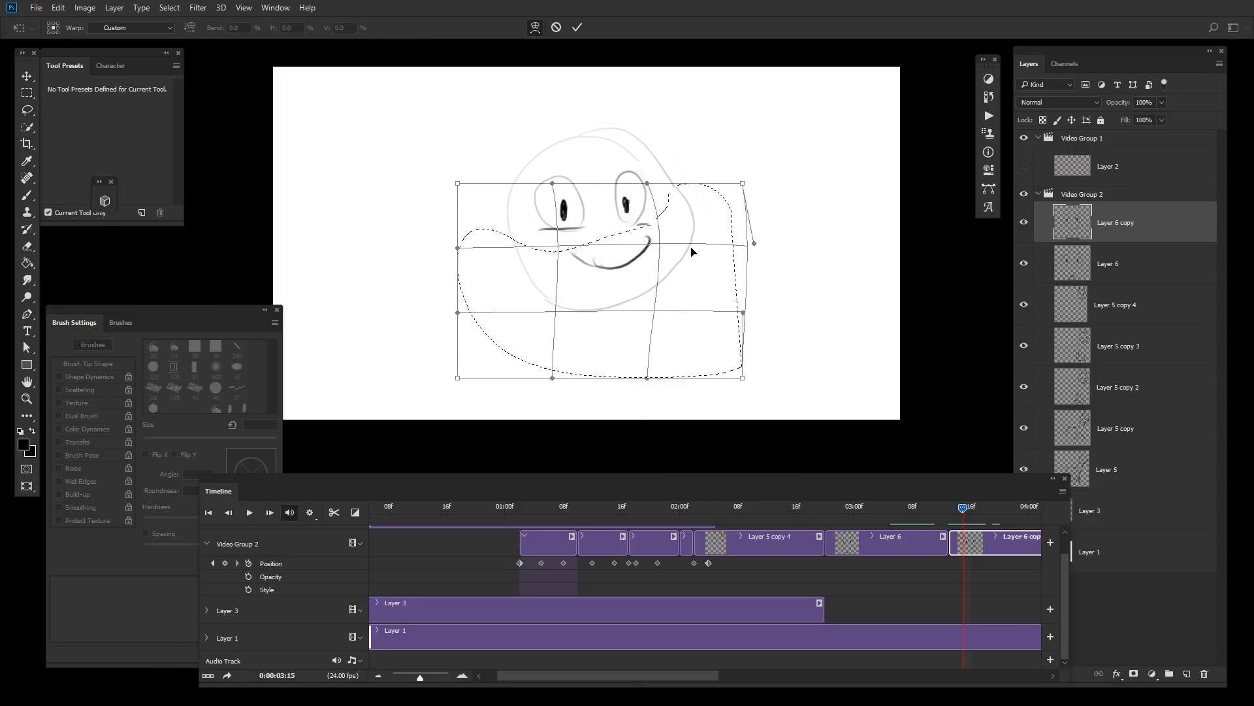
drag(536, 256, 531, 256)
drag(610, 263, 613, 255)
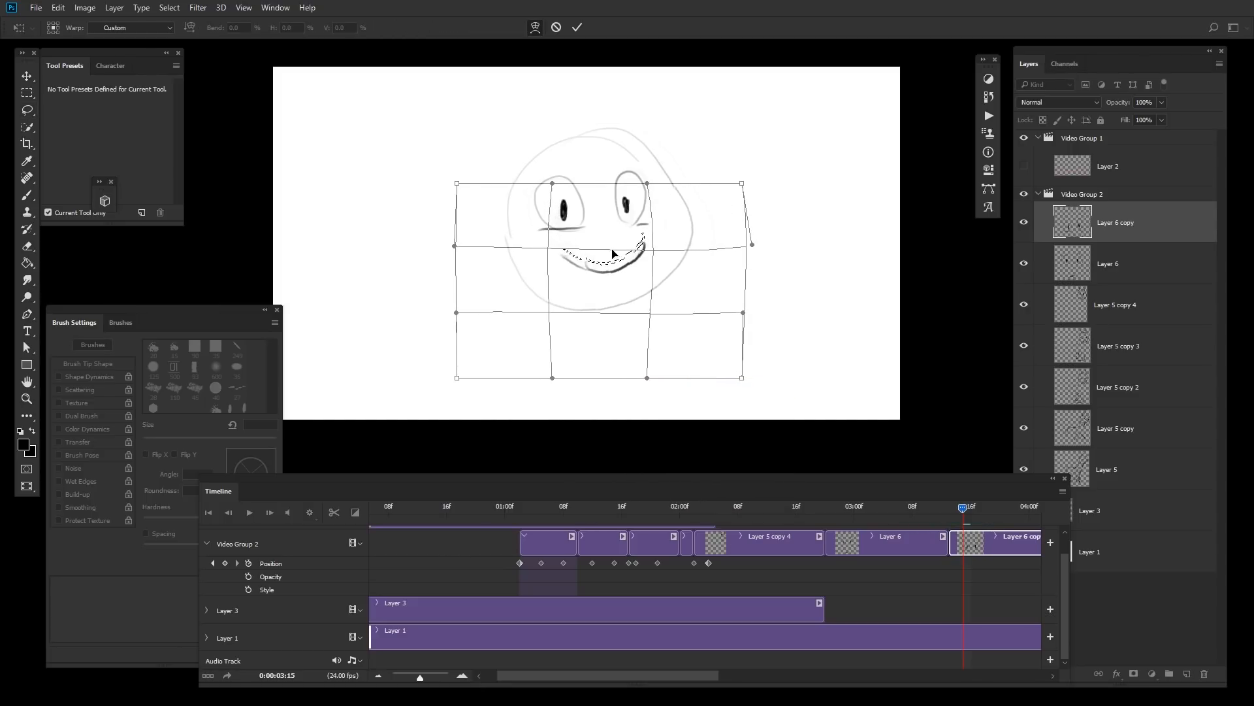
key(Return)
Step: Select the Layer 6 clip around 03:04 and draw two tall ears on the shocked close-up head
click(967, 510)
drag(954, 511, 884, 527)
click(884, 533)
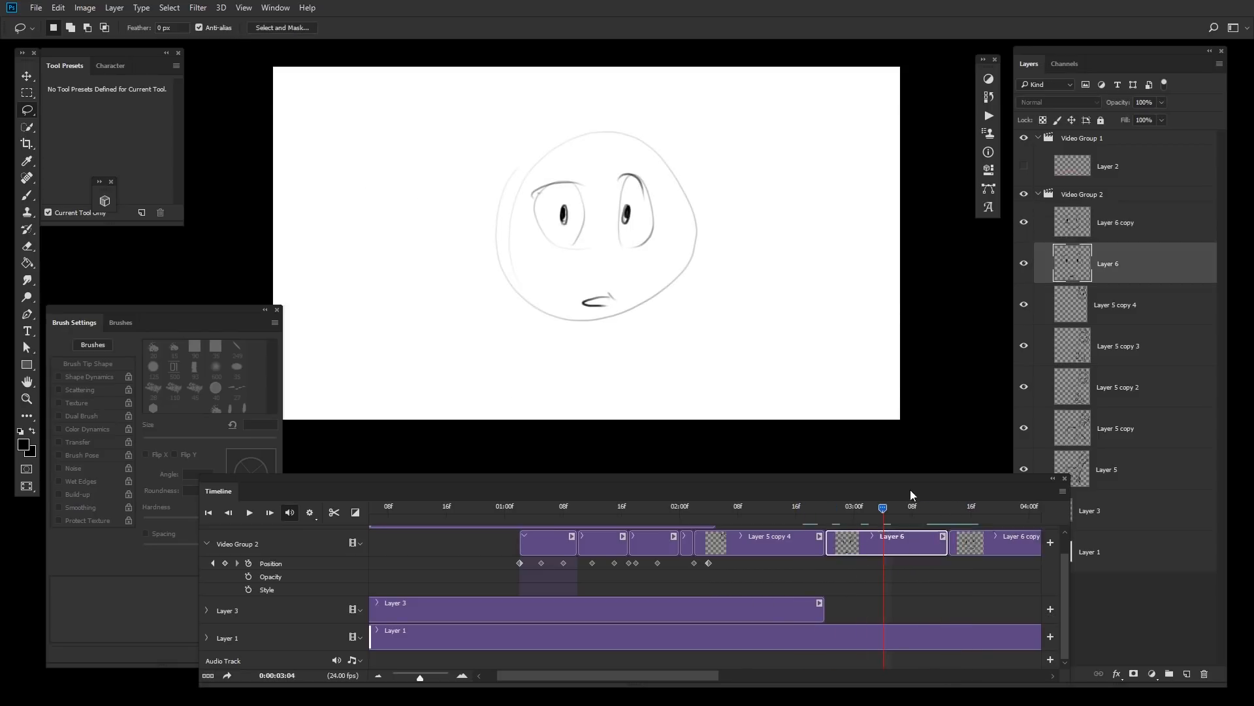
key(b)
drag(520, 174, 538, 150)
mouse_move(658, 154)
mouse_down()
mouse_move(656, 130)
mouse_move(632, 136)
mouse_up()
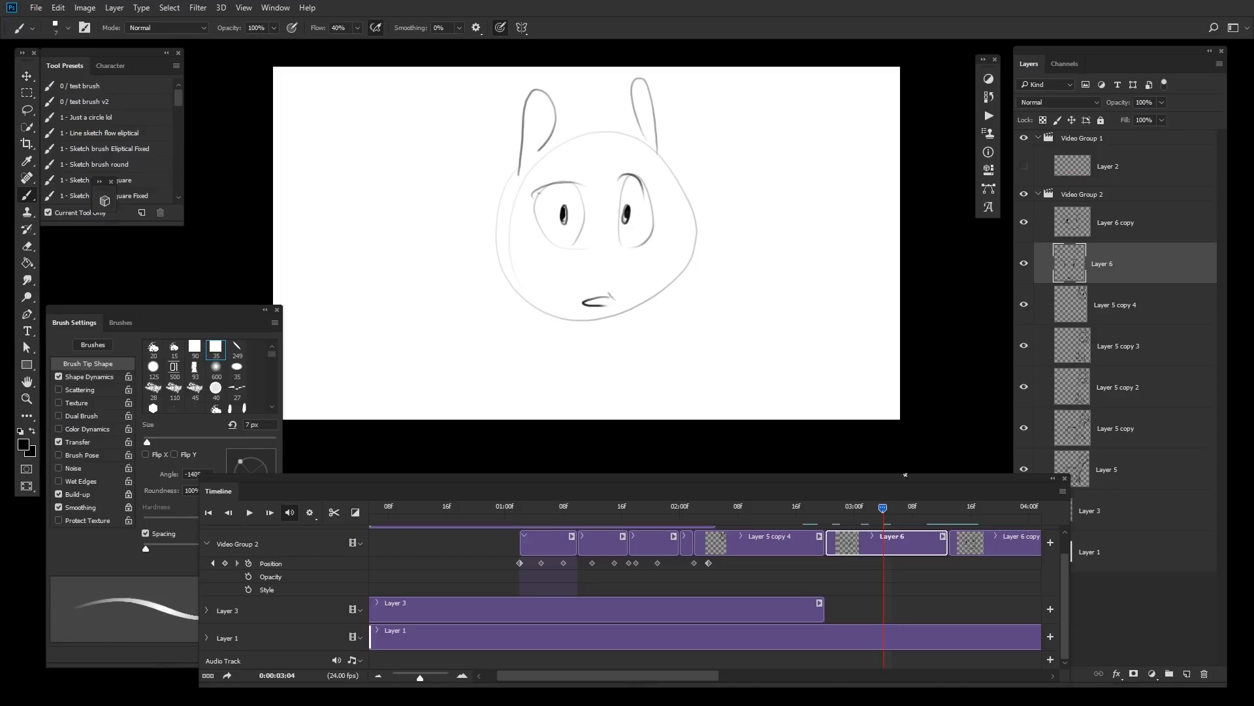
Step: Draw ears and a neck on the Layer 6 copy frame, redoing the neck strokes twice
click(970, 514)
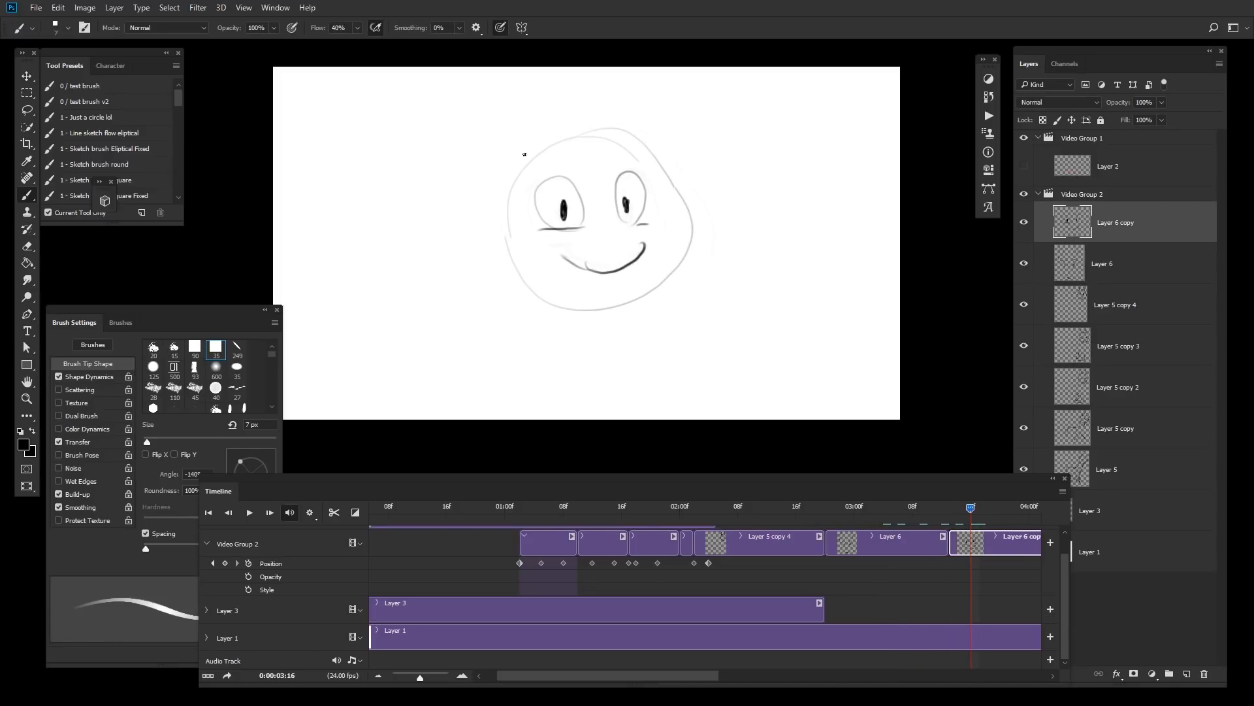
mouse_move(511, 179)
mouse_down()
mouse_move(547, 133)
mouse_move(647, 152)
mouse_up()
mouse_move(931, 506)
mouse_down()
mouse_move(950, 511)
mouse_move(895, 515)
mouse_move(948, 510)
mouse_up()
drag(648, 296, 635, 420)
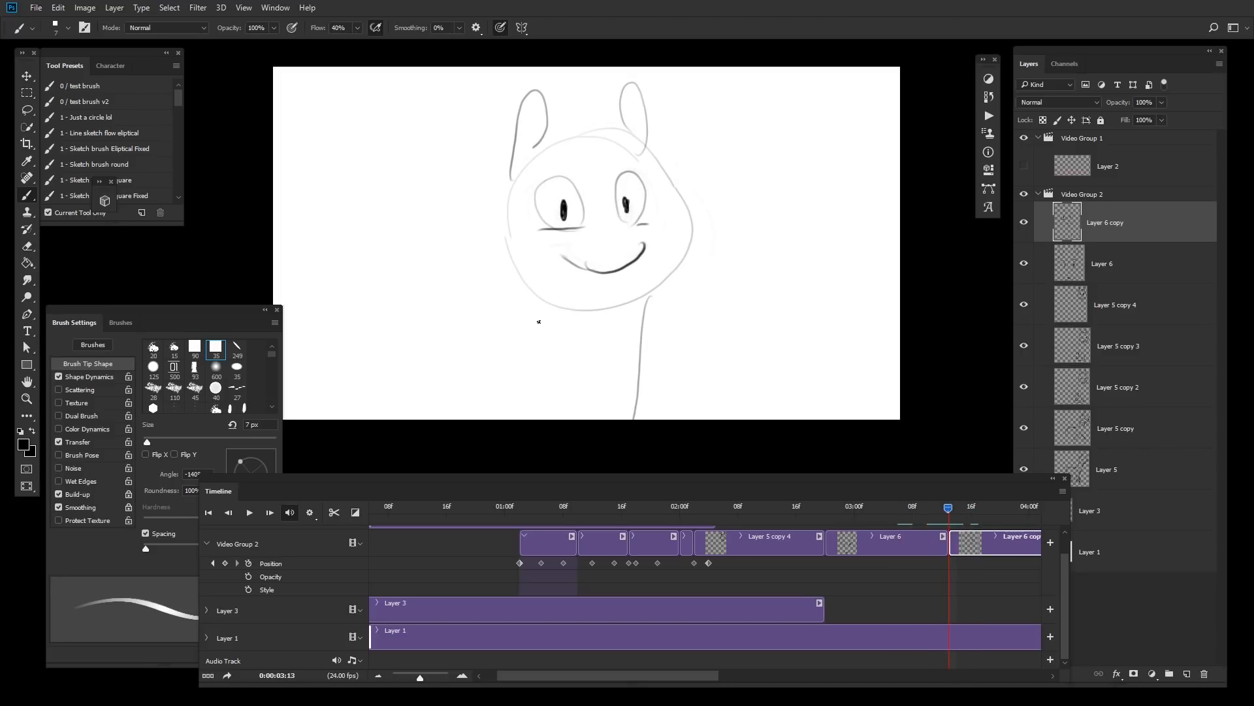
key(ctrl+z)
drag(640, 297, 608, 420)
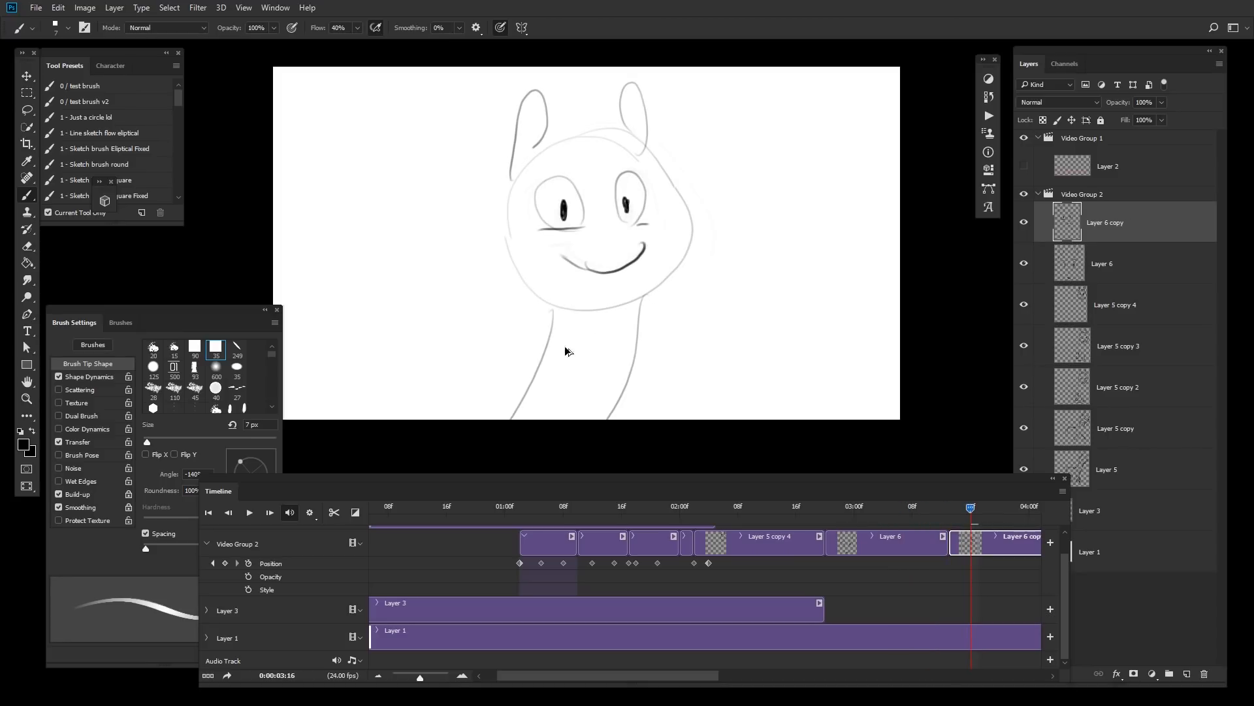
key(ctrl+z)
drag(554, 311, 517, 421)
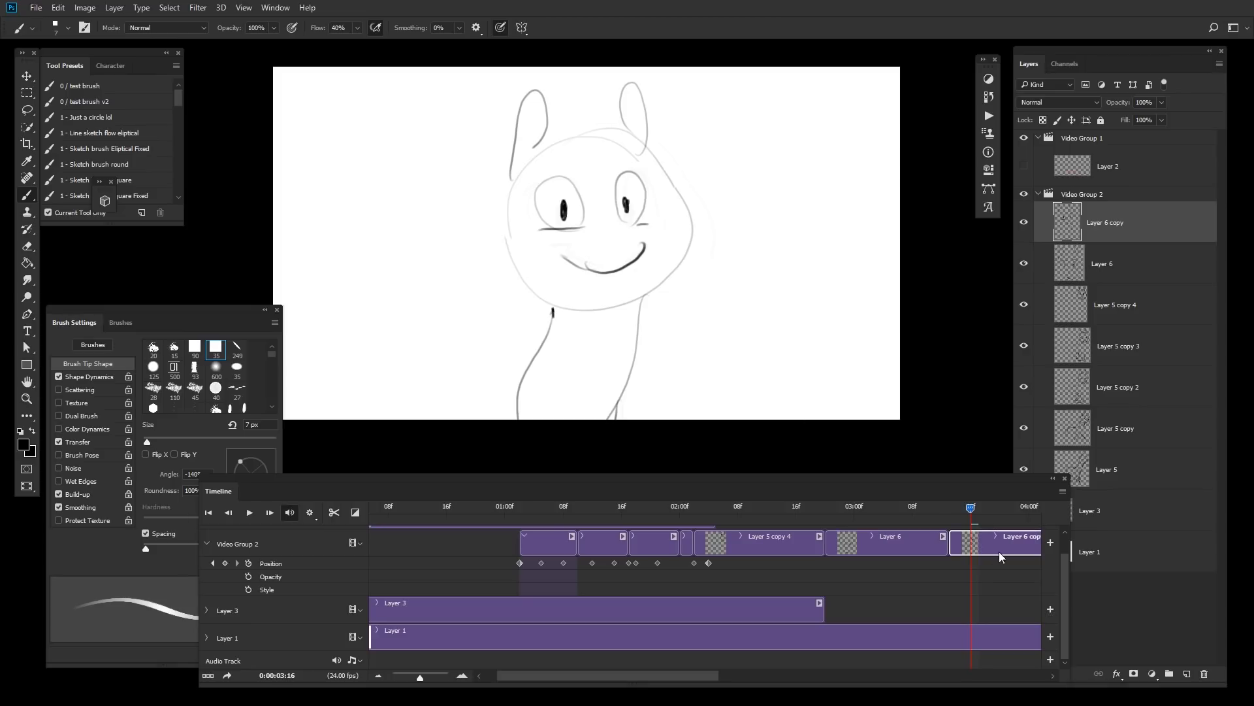
Step: Select the Layer 6 clip and draw a neck below the shocked head, redoing one stroke
click(928, 509)
click(911, 545)
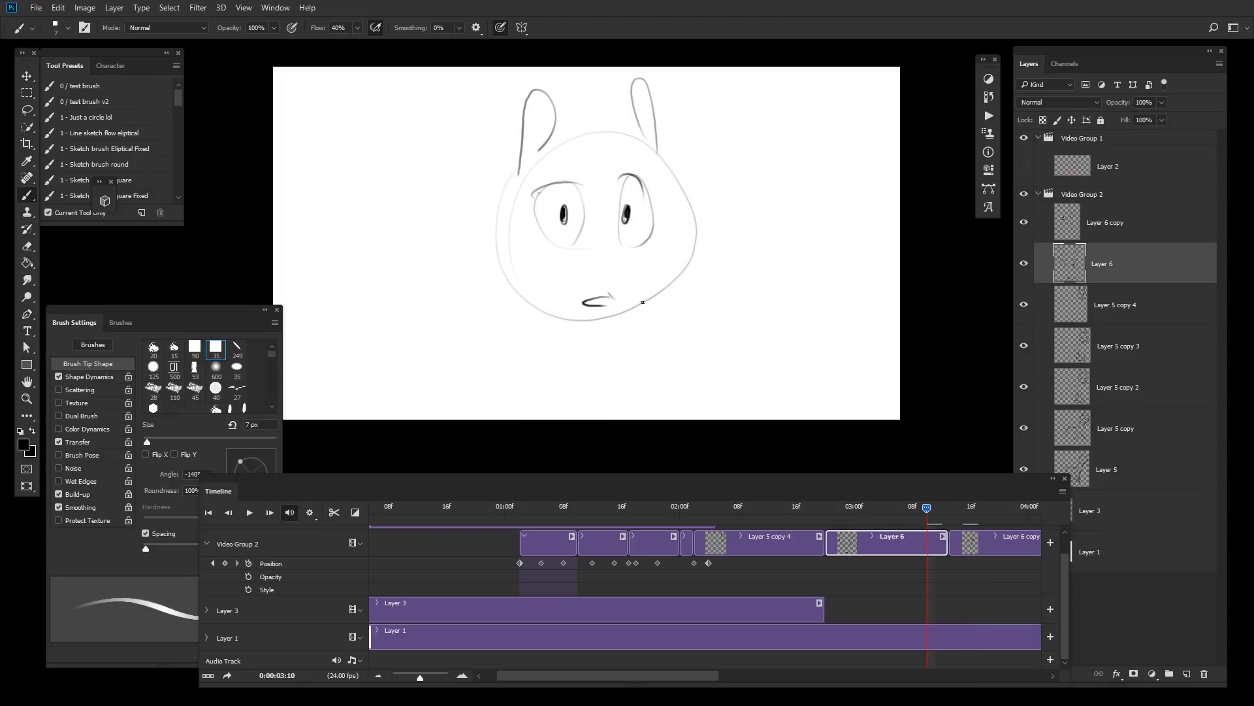
drag(643, 302, 628, 420)
drag(537, 305, 491, 419)
key(ctrl+z)
drag(537, 306, 517, 385)
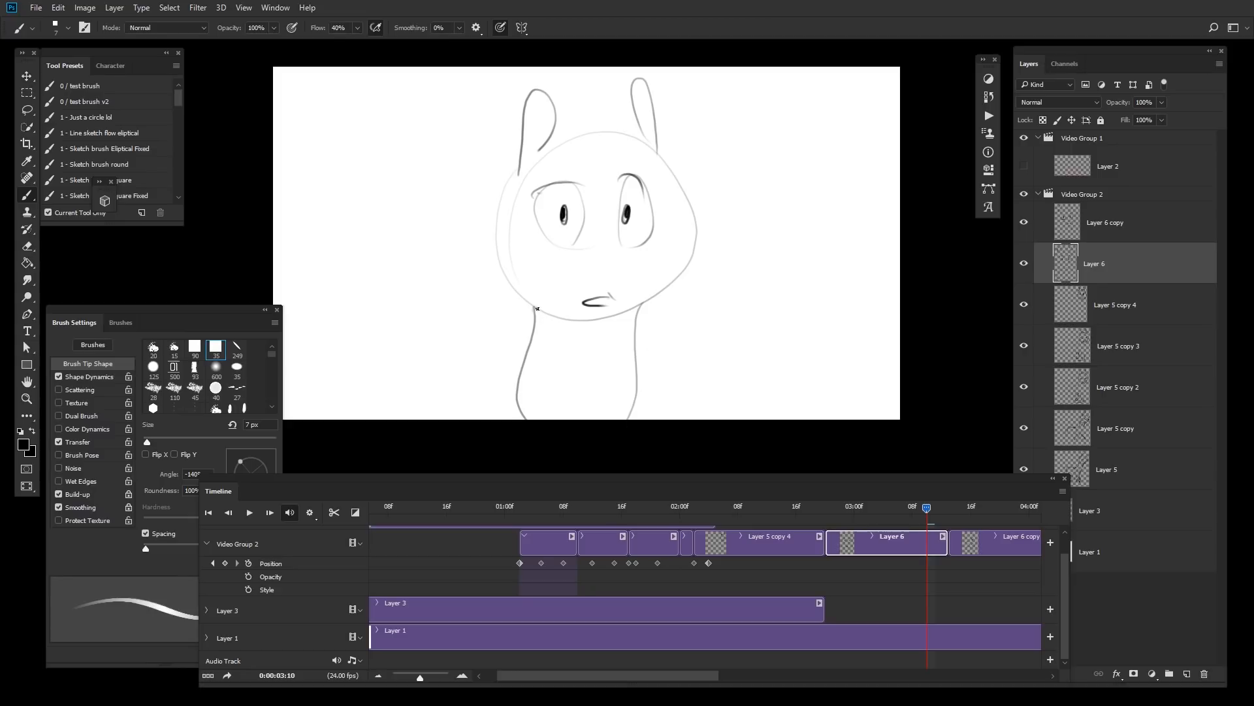
Step: Play back the close-up frames from around 03:00 to review the ears and neck
mouse_move(841, 516)
mouse_down()
mouse_move(970, 511)
mouse_move(802, 526)
mouse_up()
key(space)
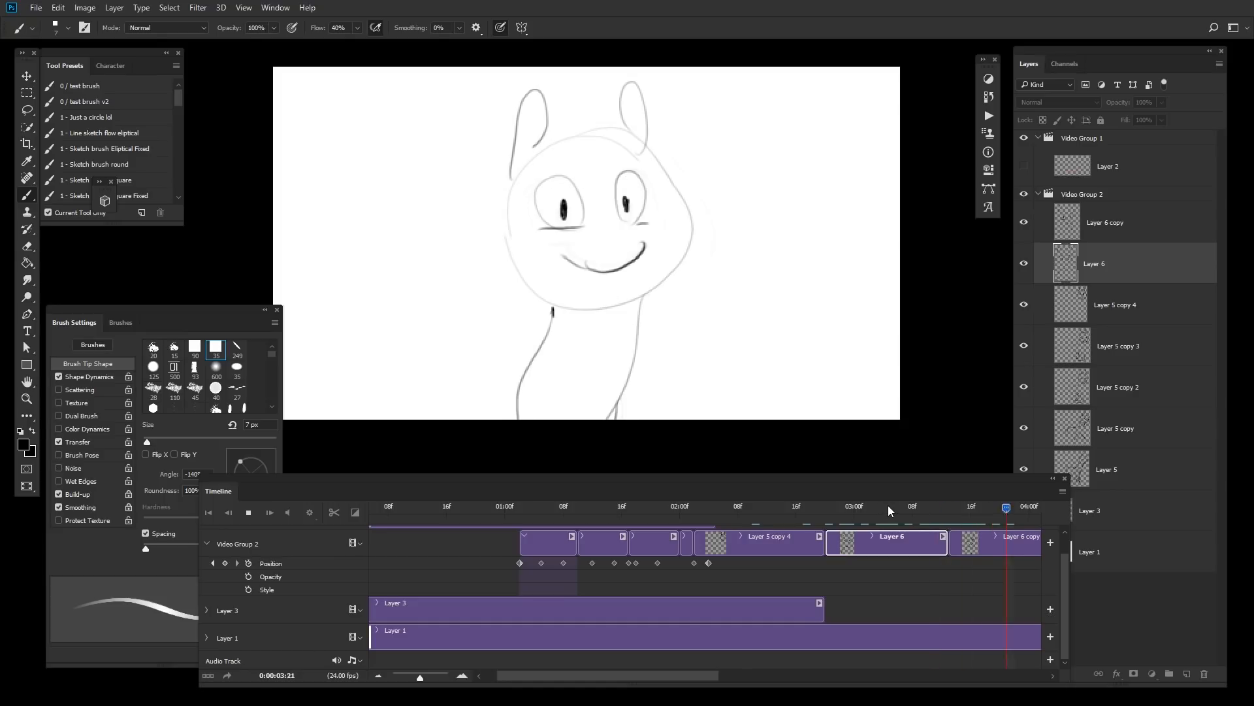
click(999, 507)
Step: Duplicate the Layer 6 copy clip into a new clip and erase the eyes on the duplicate
click(998, 537)
drag(997, 510, 959, 526)
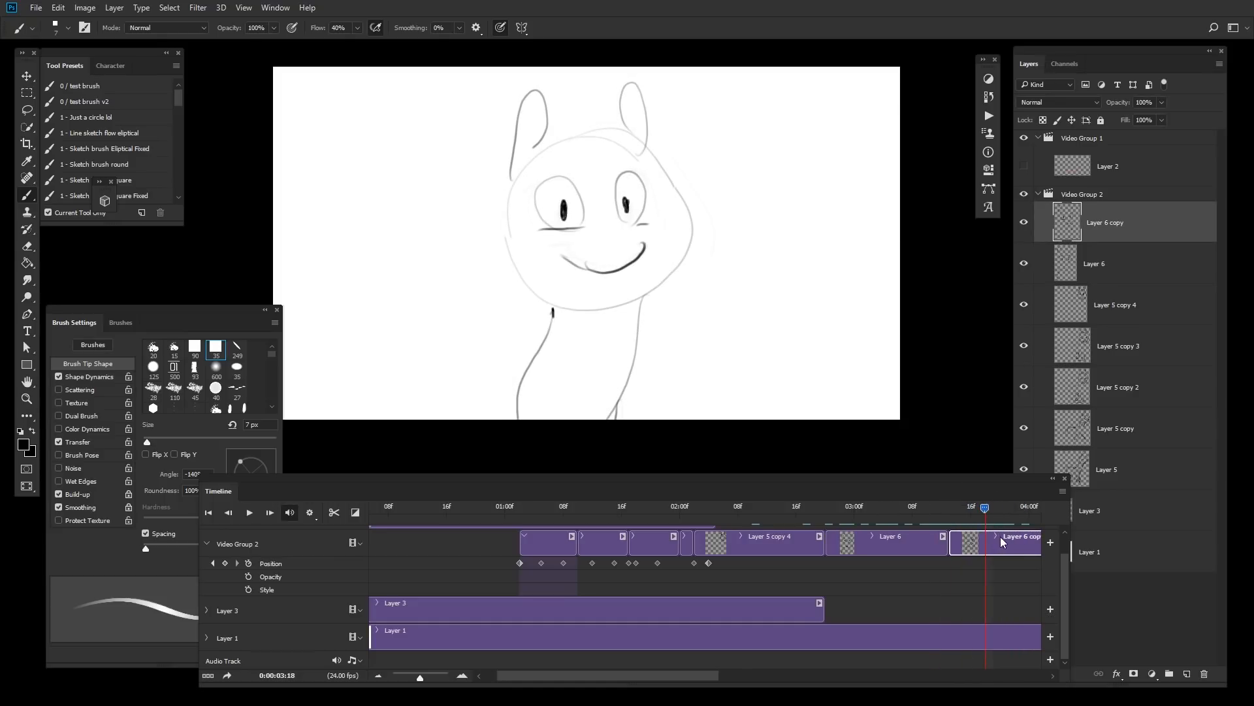
key(ctrl+shift+d)
key(l)
key(e)
mouse_move(645, 210)
mouse_down()
mouse_move(640, 181)
mouse_move(596, 241)
mouse_up()
Step: Draw new round eyes on Layer 6 copy 2, redoing the first stroke
key(b)
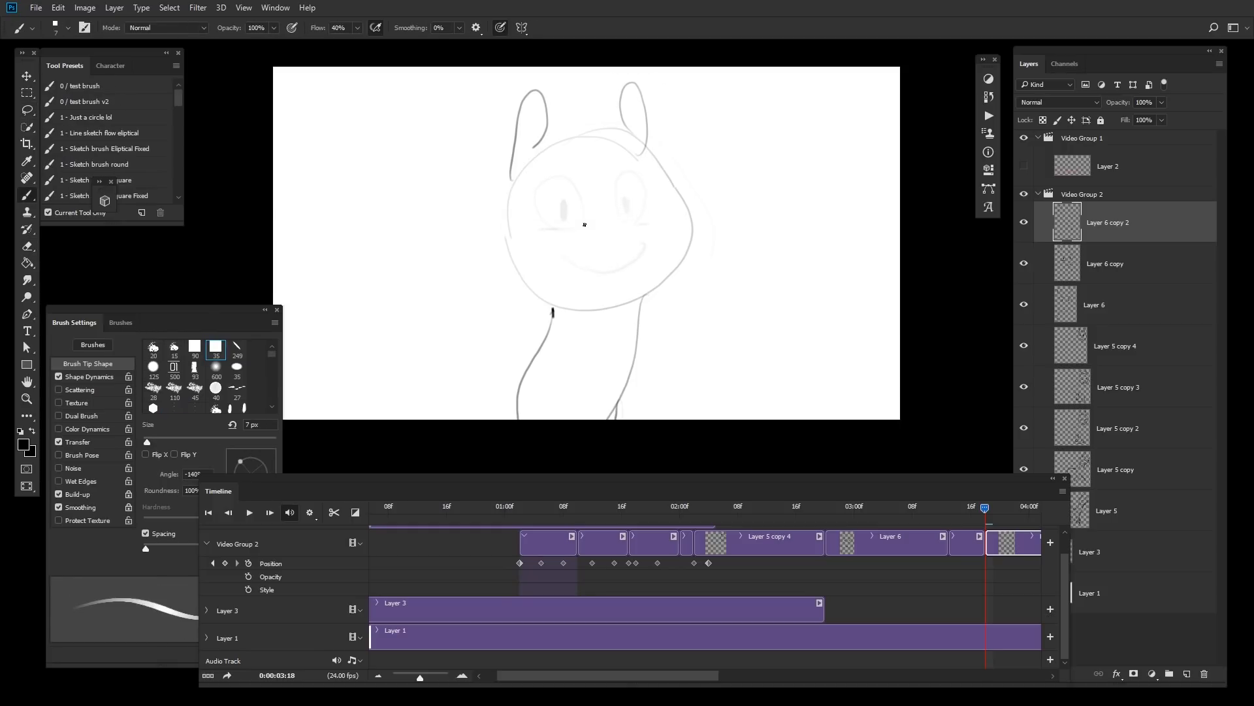
key(ctrl+z)
drag(581, 223, 567, 233)
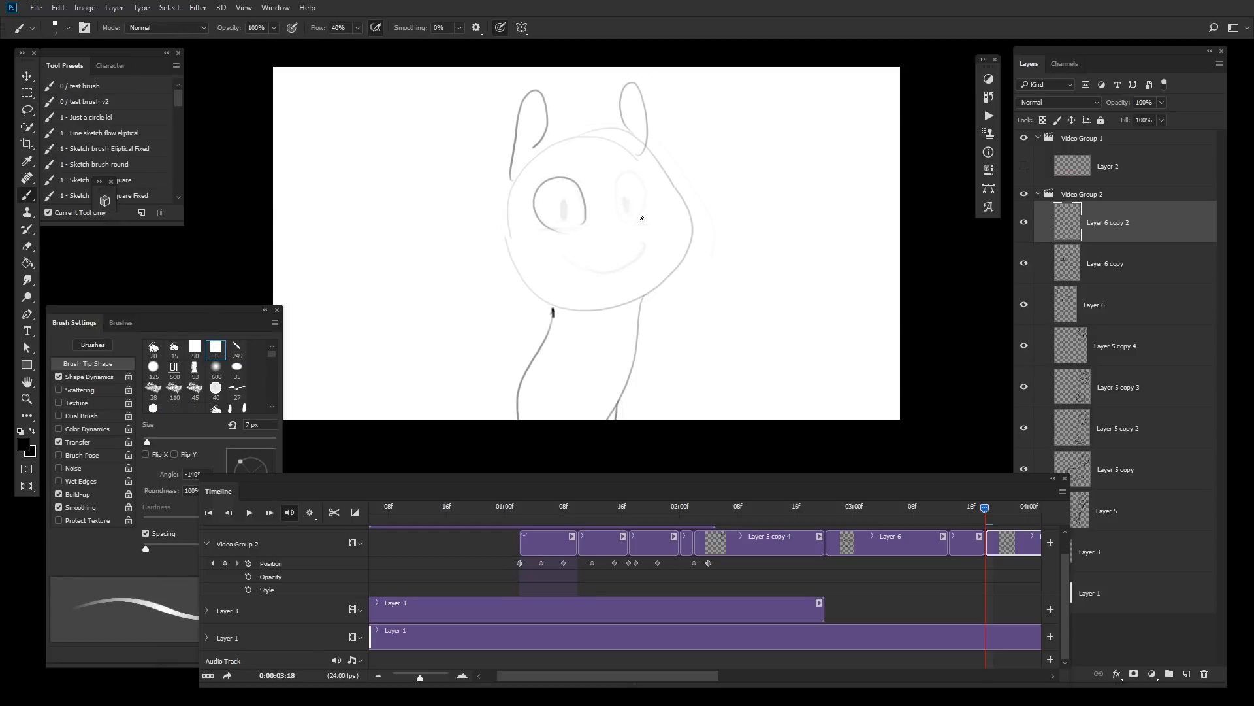
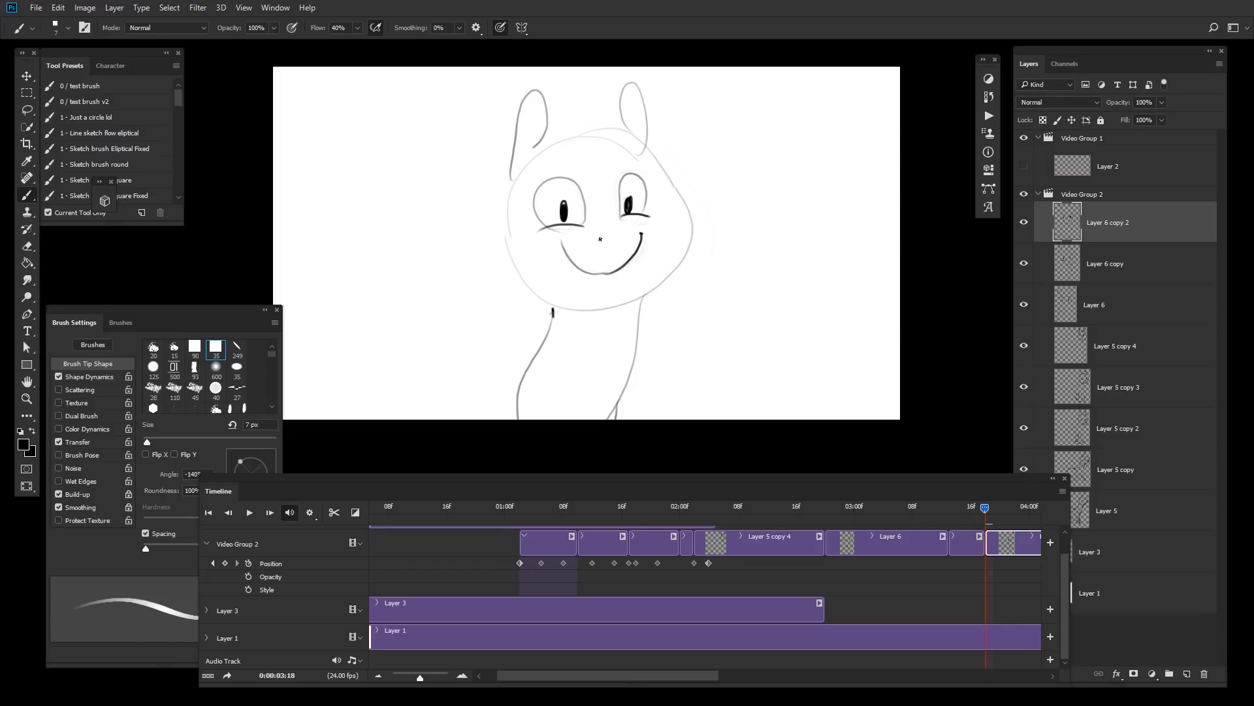
Step: Warp the Layer 6 copy 2 face to slightly reshape the head and smile
click(966, 505)
key(space)
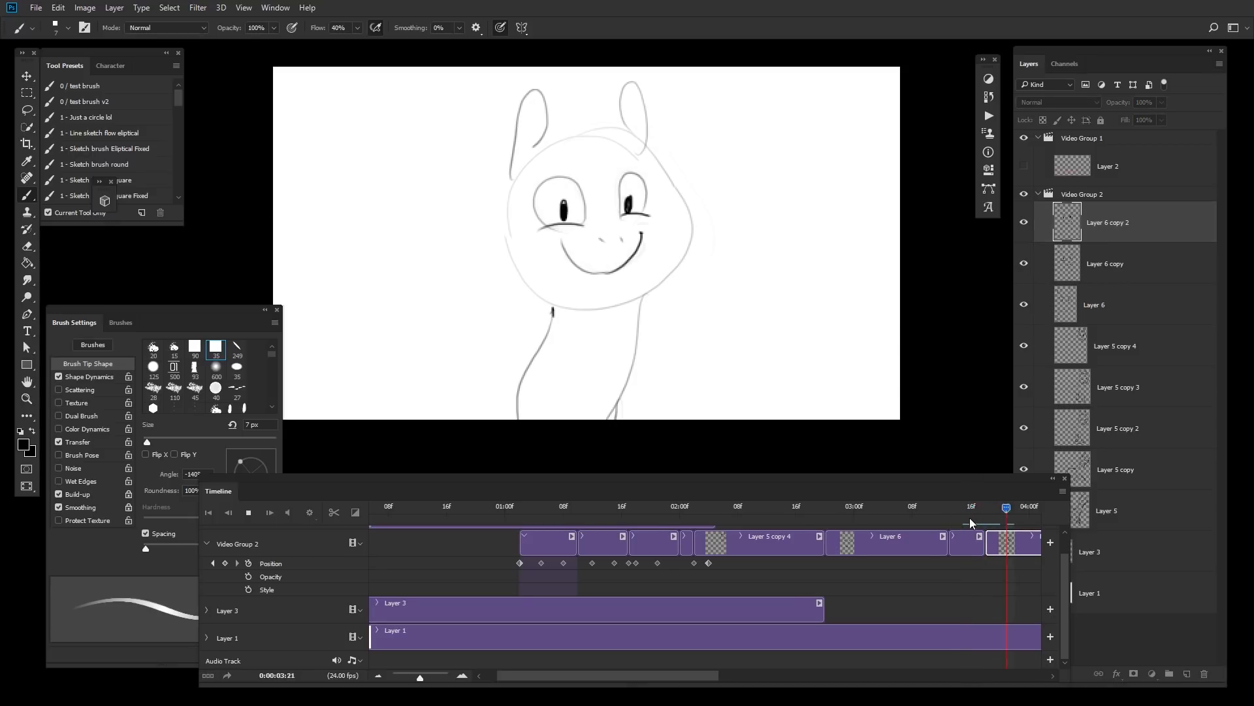
key(space)
click(1002, 509)
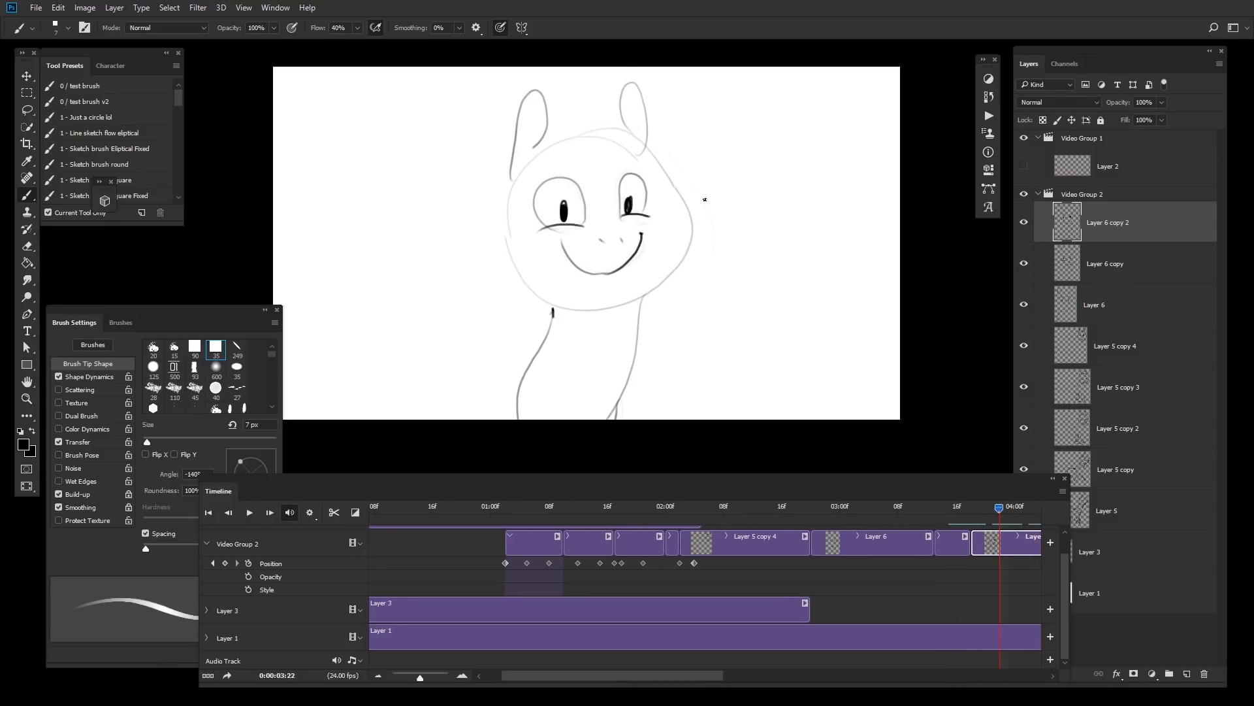
key(l)
key(ctrl+t)
right_click(691, 255)
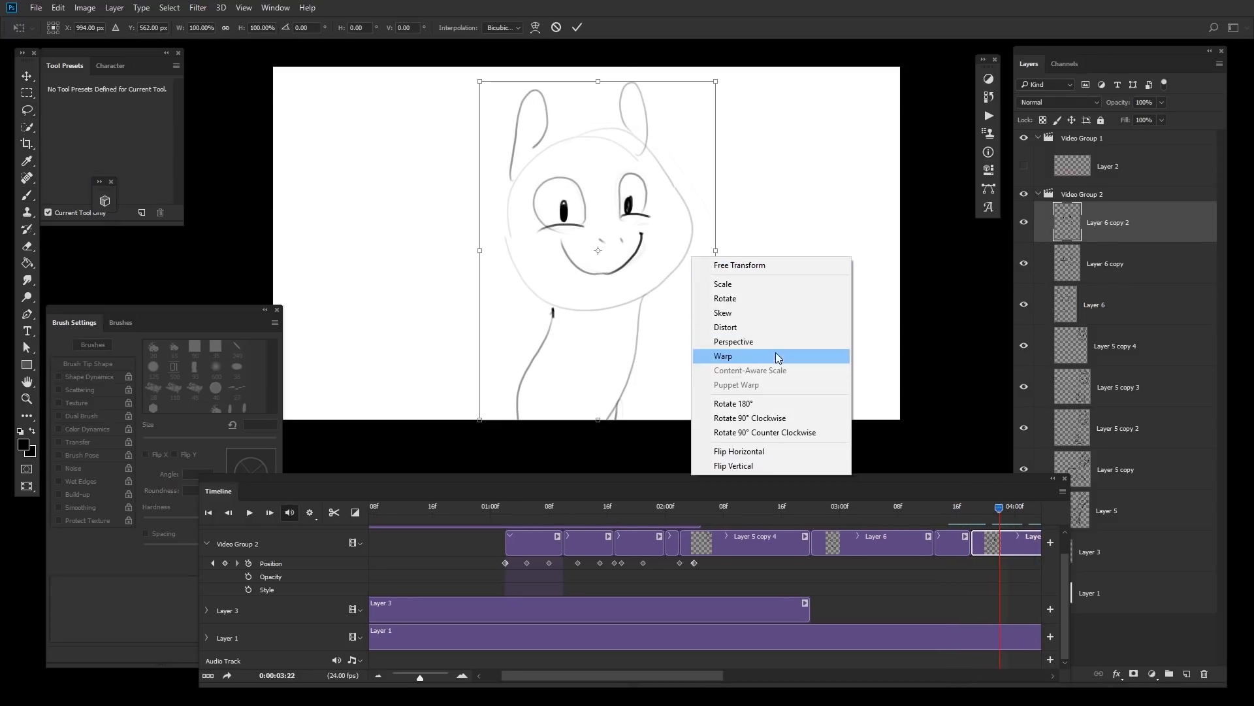
click(777, 357)
drag(684, 248, 694, 246)
drag(537, 262, 534, 254)
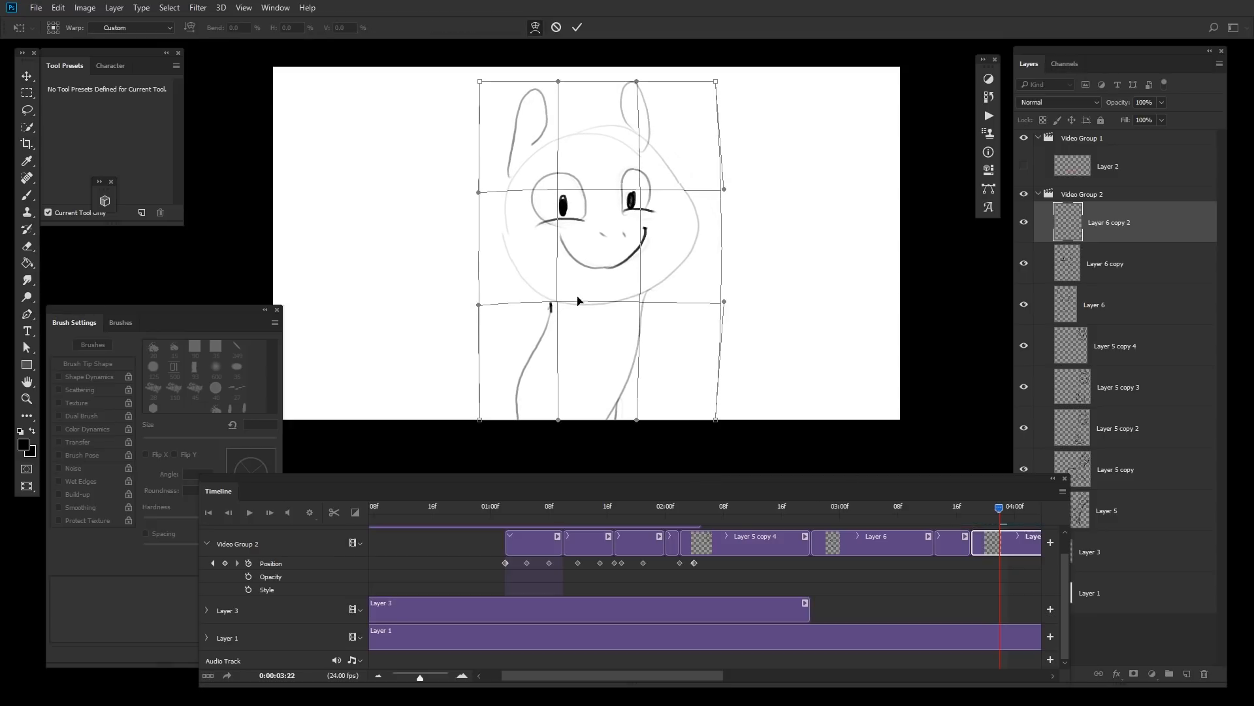
drag(538, 307, 546, 308)
drag(647, 299, 644, 299)
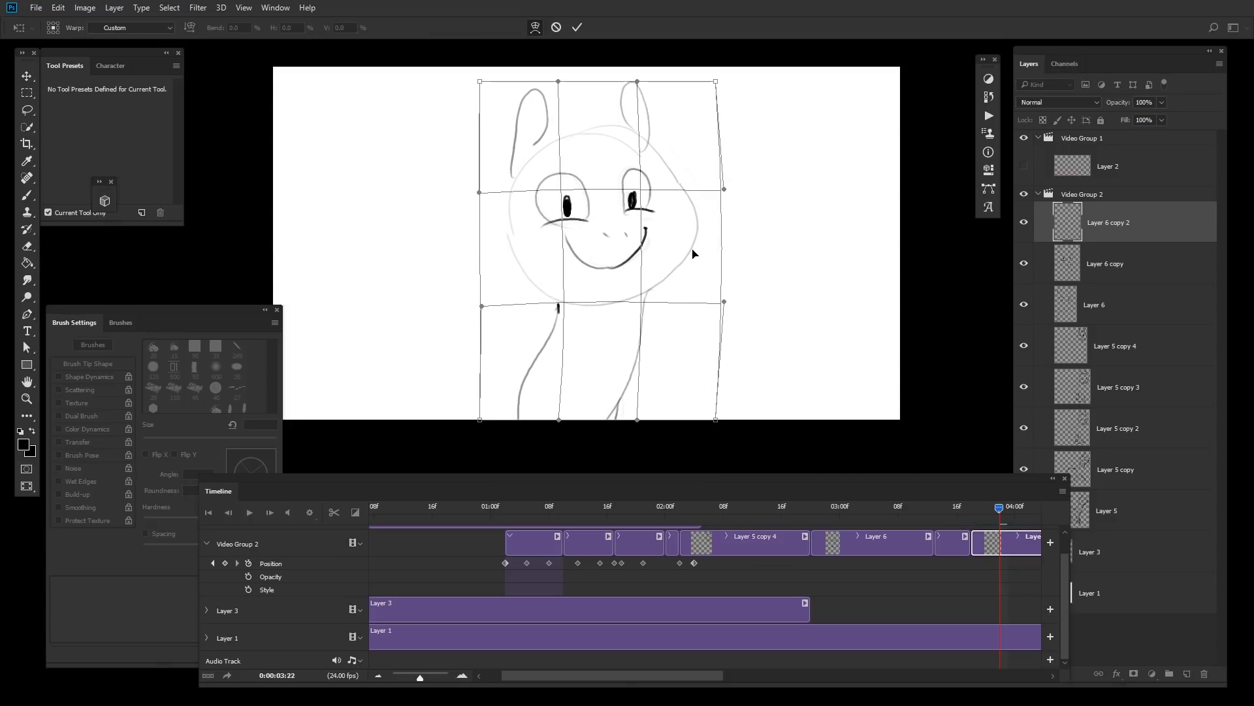
key(Return)
Step: Lasso each ear in turn and reposition it slightly with Free Transform
drag(999, 504, 940, 511)
click(971, 511)
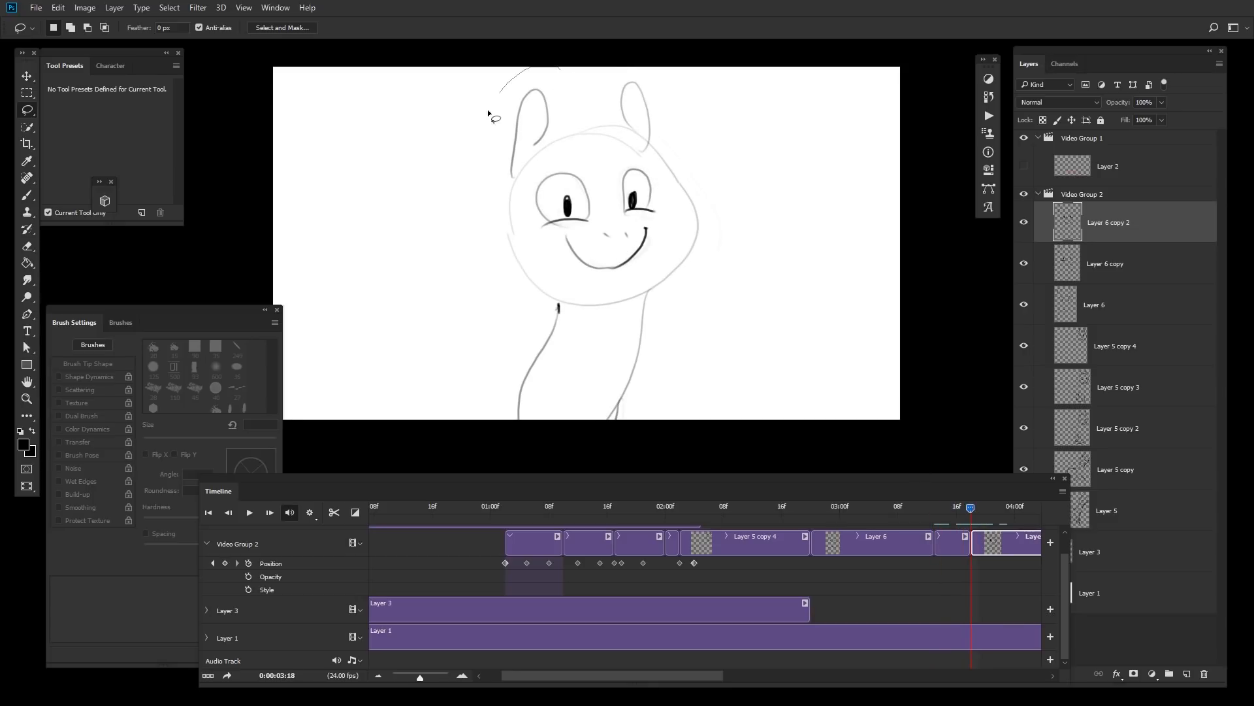
drag(560, 128, 557, 135)
key(ctrl+t)
drag(519, 67, 526, 63)
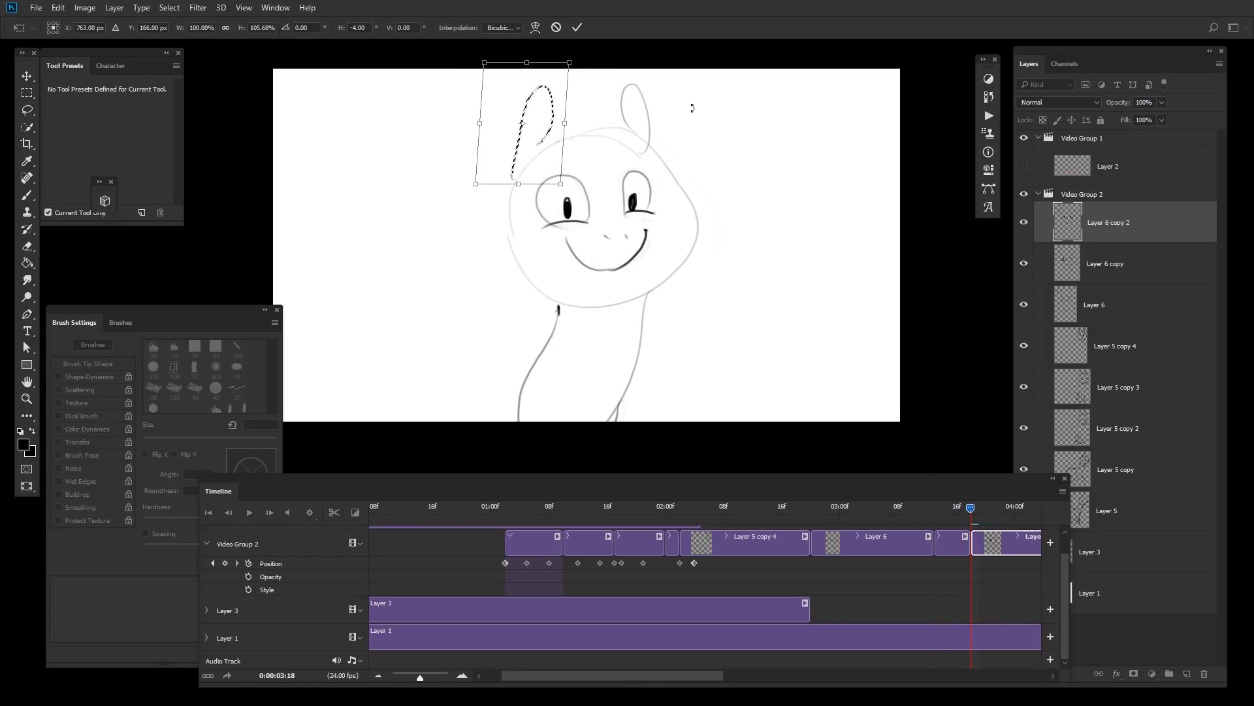
click(577, 28)
mouse_move(666, 83)
mouse_down()
mouse_move(608, 109)
mouse_move(681, 155)
mouse_up()
key(ctrl+t)
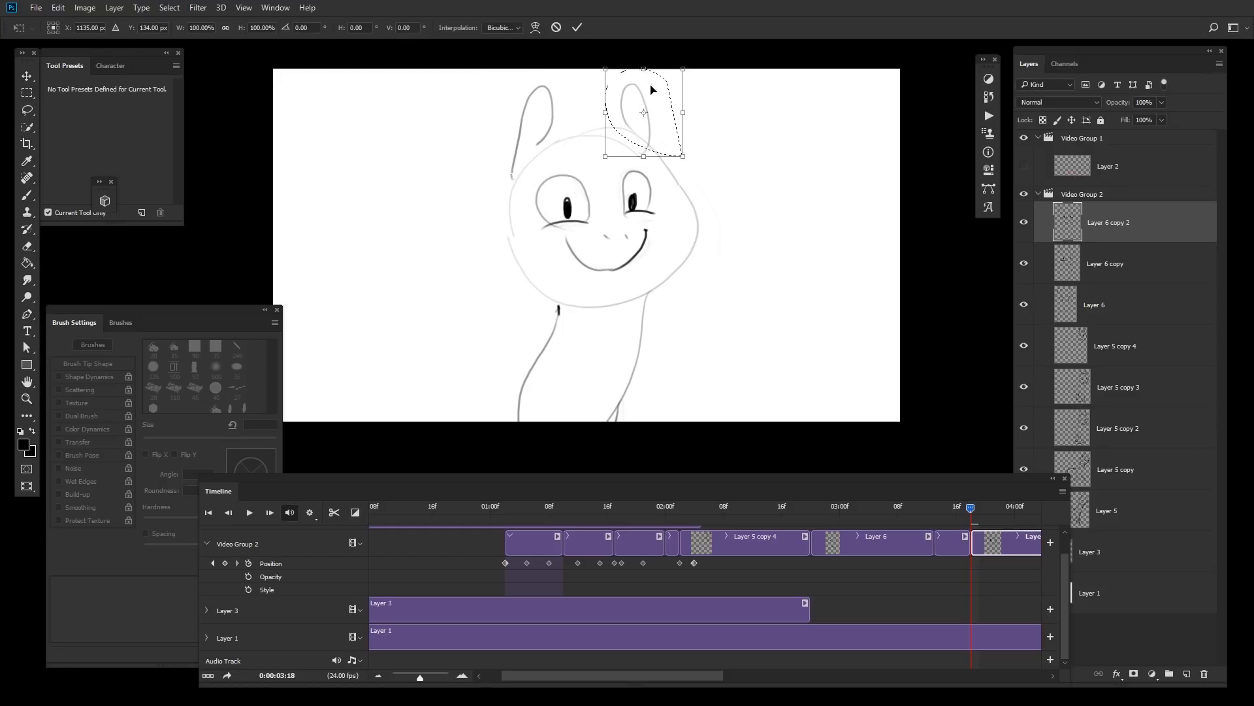
drag(640, 66, 639, 64)
click(577, 29)
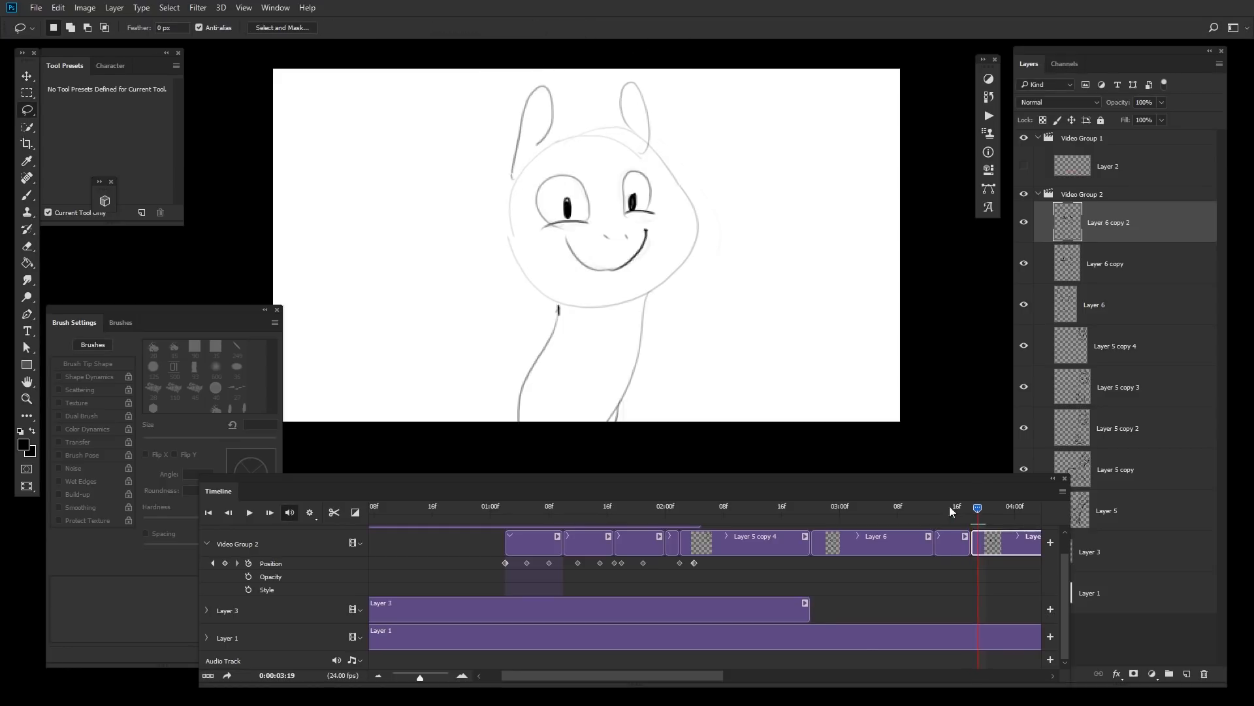
Step: Play back the close-up frames to review the adjusted face
click(862, 511)
key(space)
key(space)
click(991, 507)
drag(969, 546, 1005, 544)
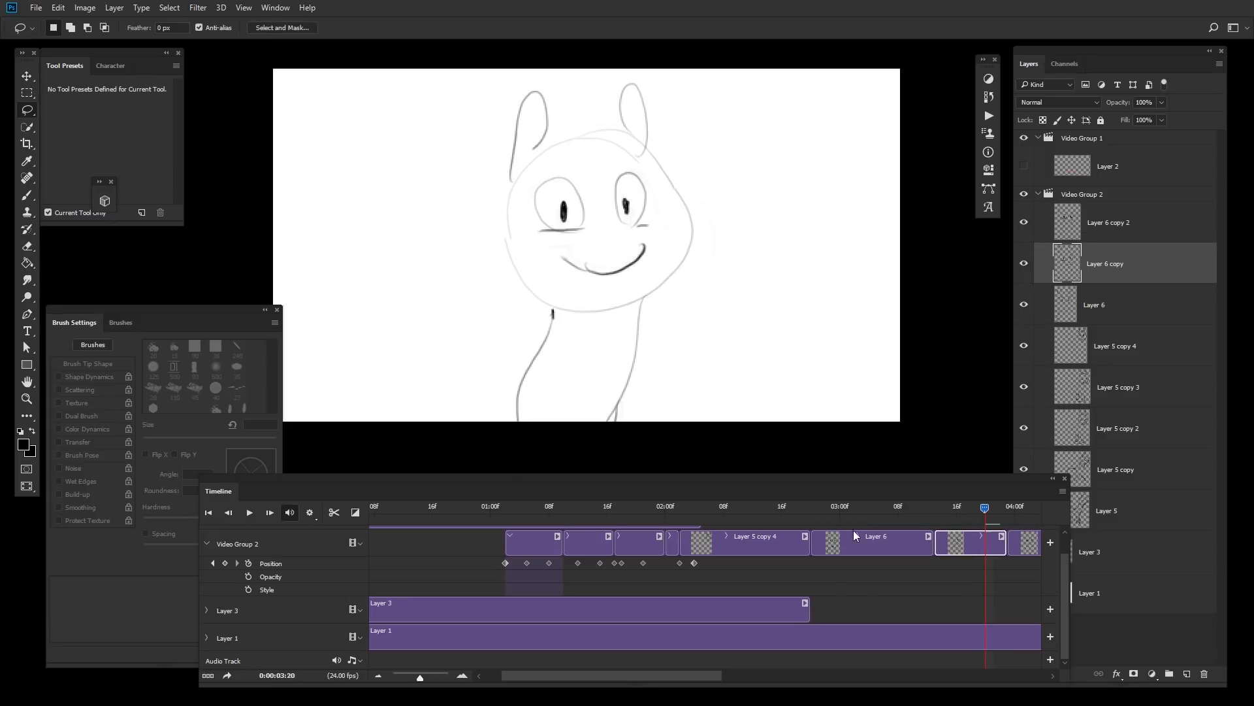
click(854, 507)
key(space)
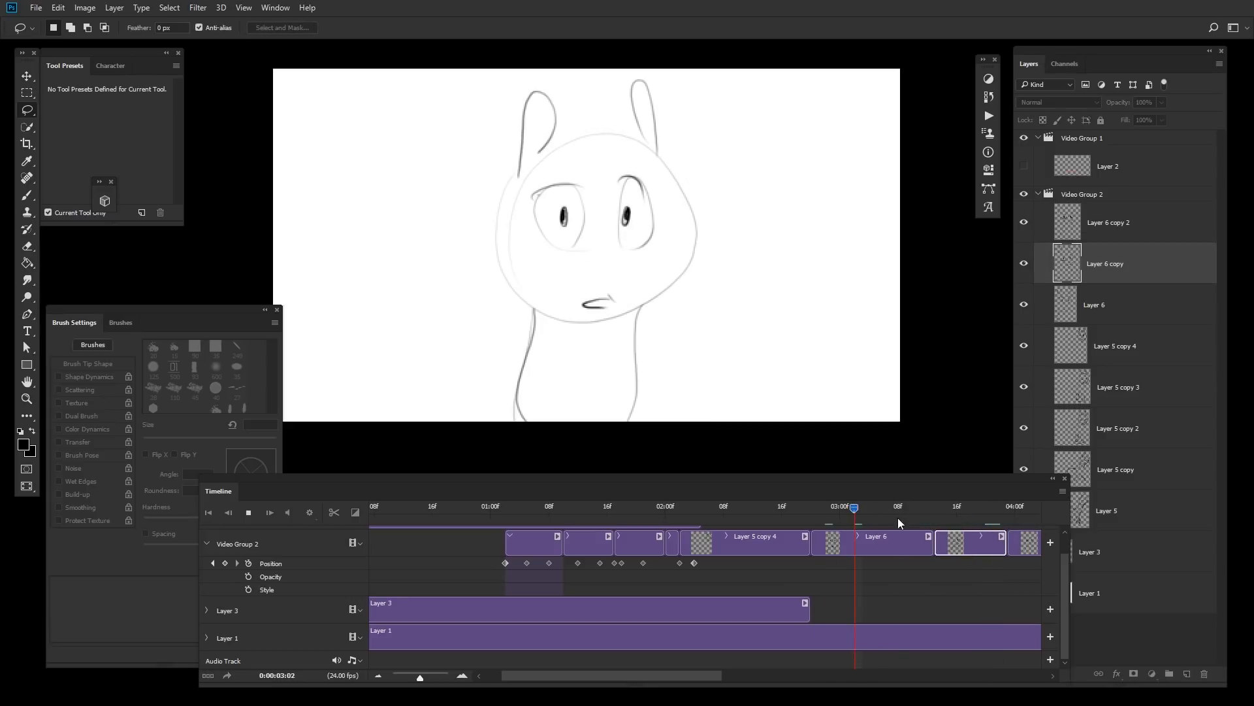
Step: Duplicate the Layer 6 copy 2 clip as Layer 6 copy 3 and nudge its drawing slightly with Free Transform
click(1014, 512)
click(1008, 549)
key(ctrl+j)
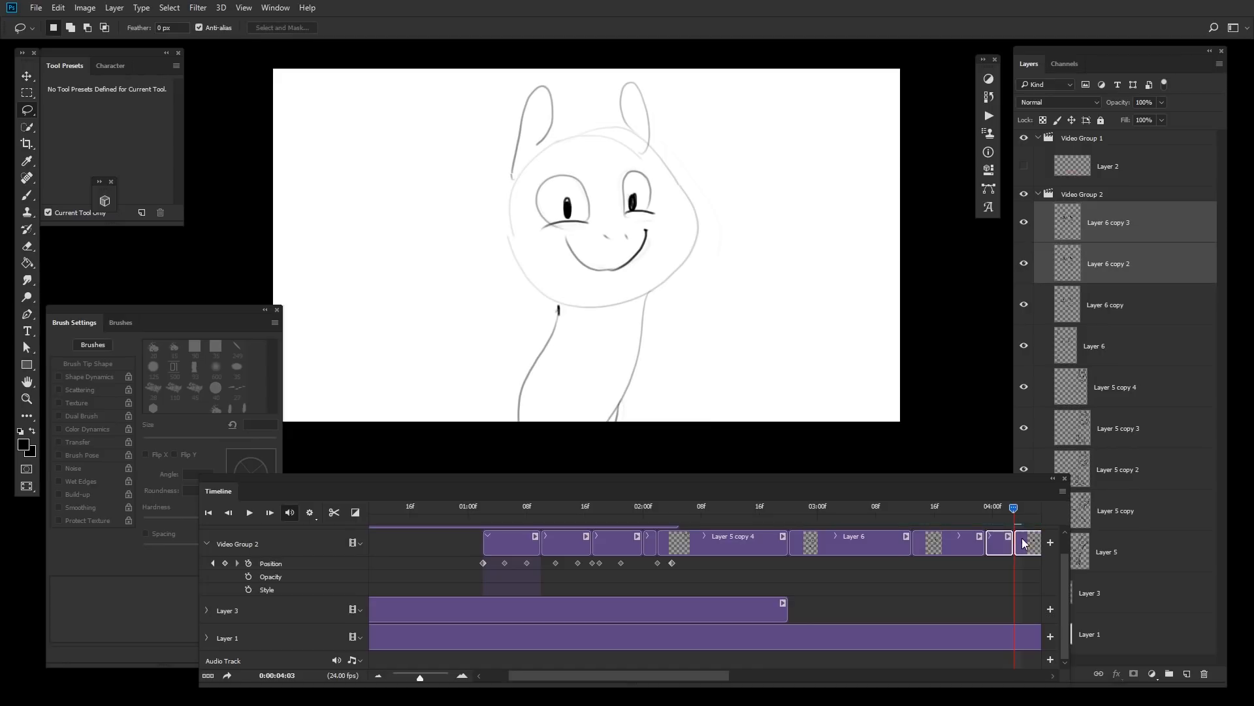
click(1006, 549)
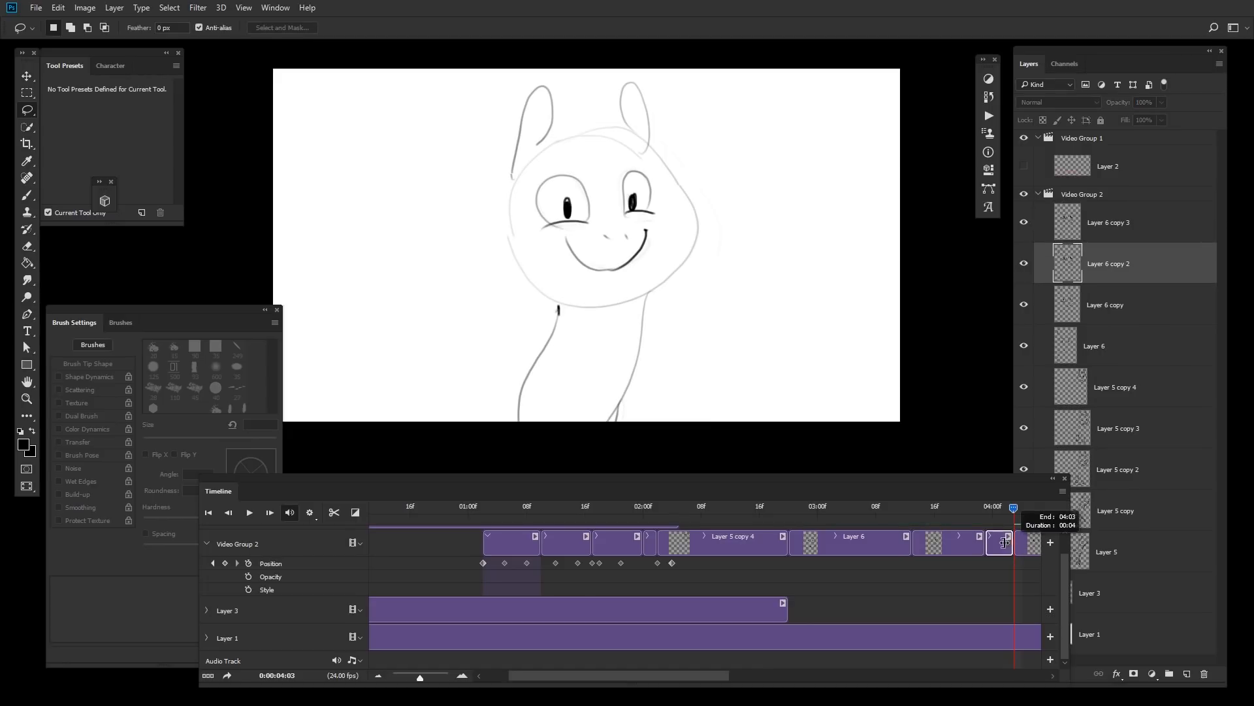
mouse_move(1006, 542)
mouse_down()
mouse_move(987, 511)
mouse_move(888, 538)
mouse_move(1005, 545)
mouse_up()
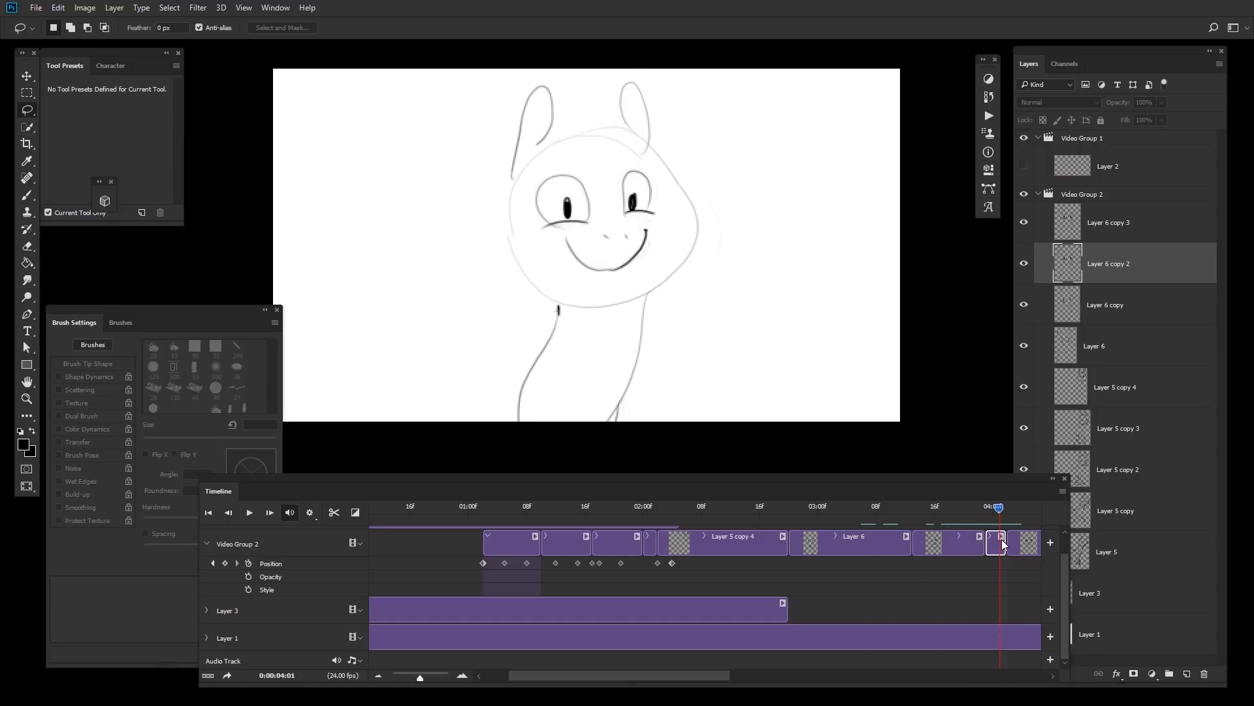
click(1017, 543)
key(ctrl+t)
drag(601, 80, 599, 89)
key(Return)
key(l)
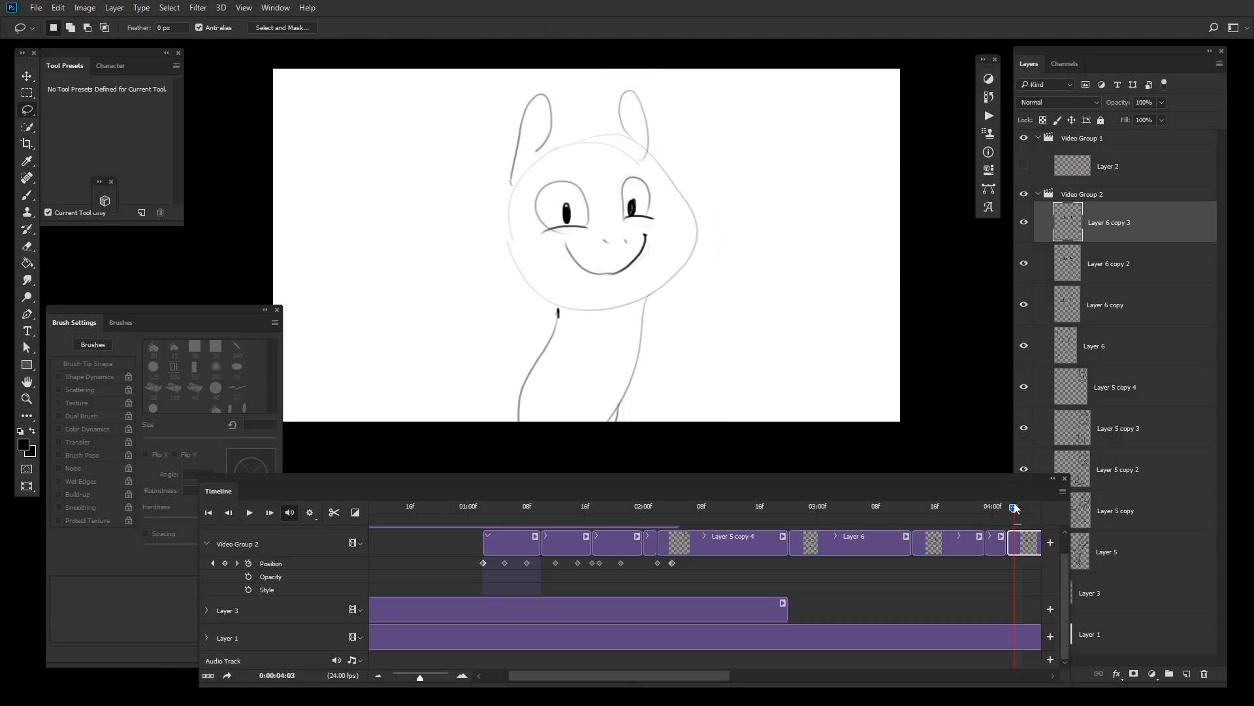
Step: Play back and scrub through the whole animation to review the rabbit's frames
key(space)
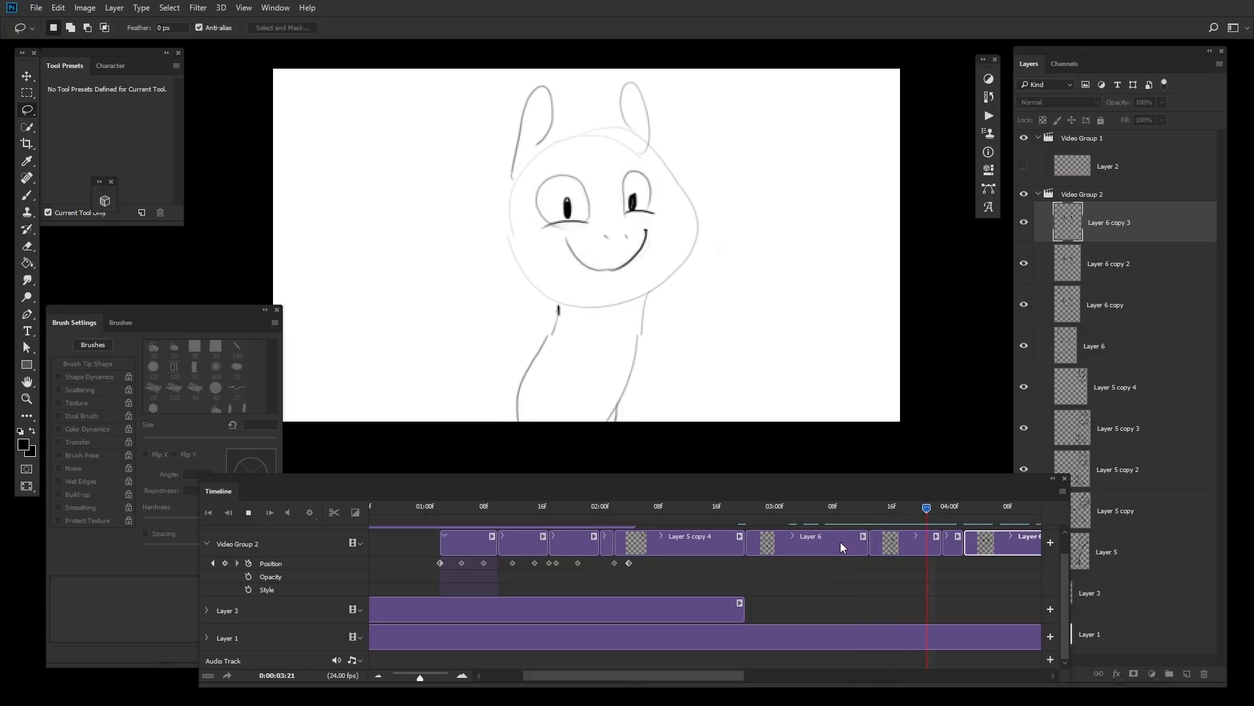
key(space)
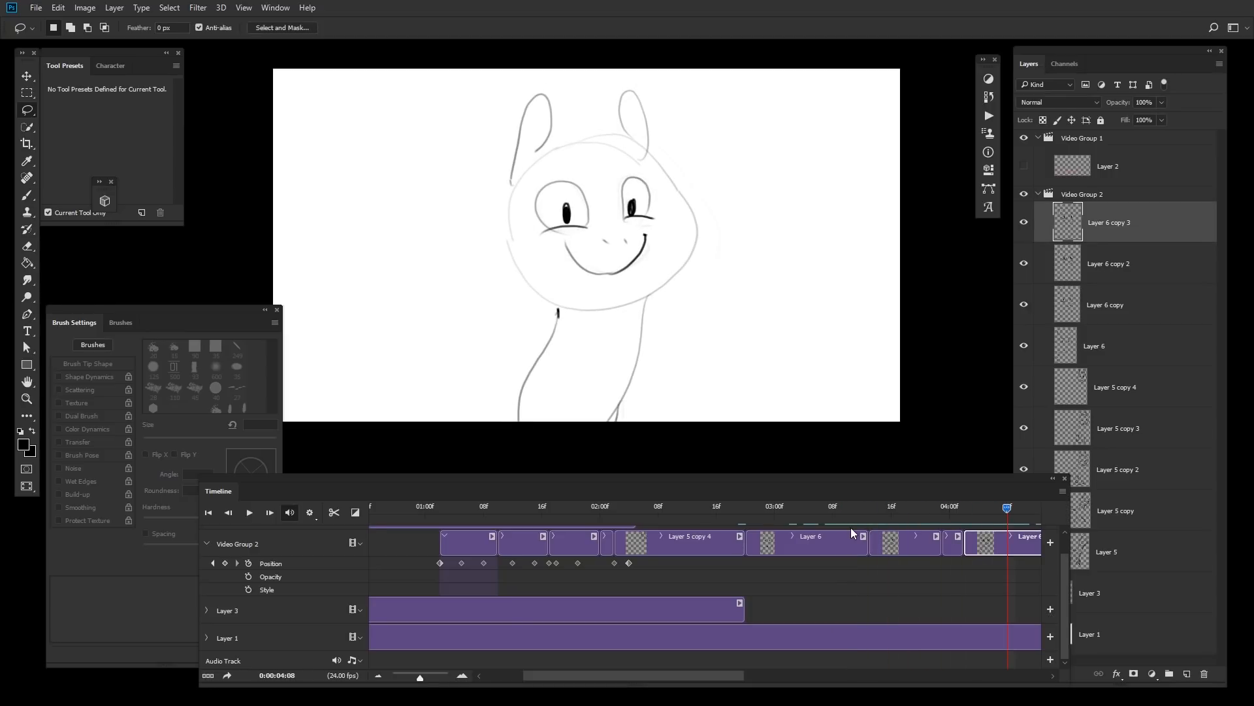
key(space)
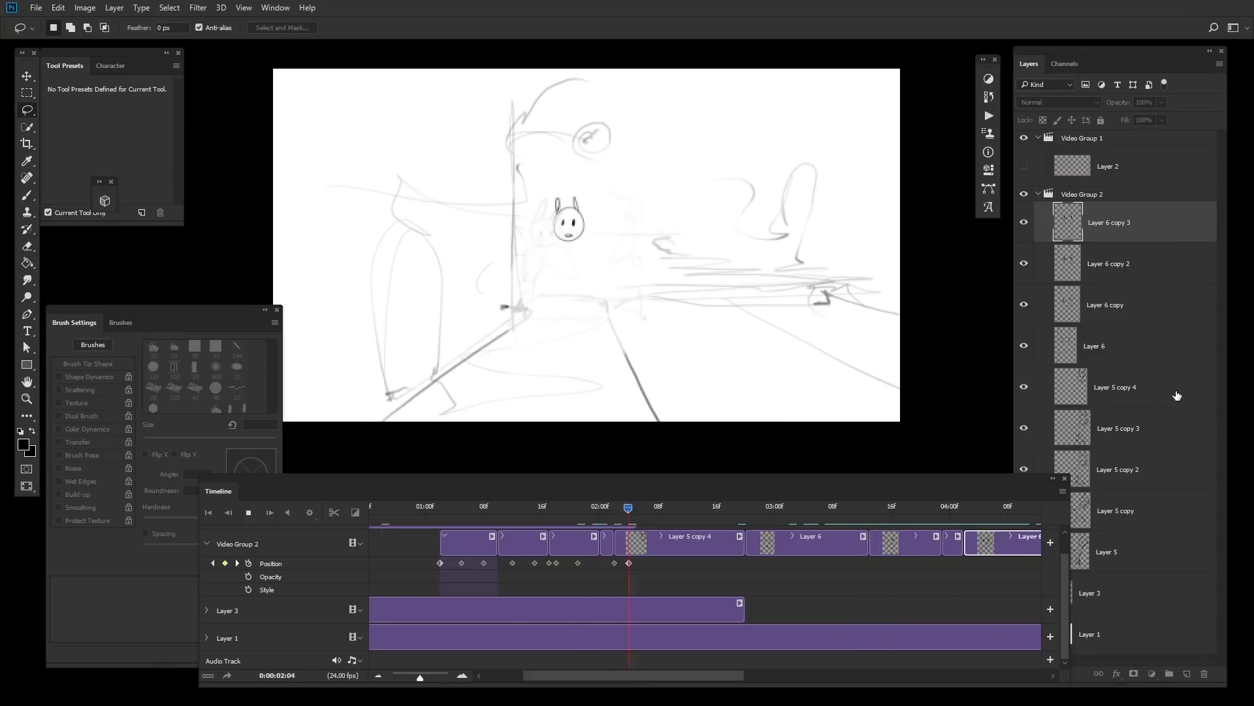
click(1116, 402)
key(b)
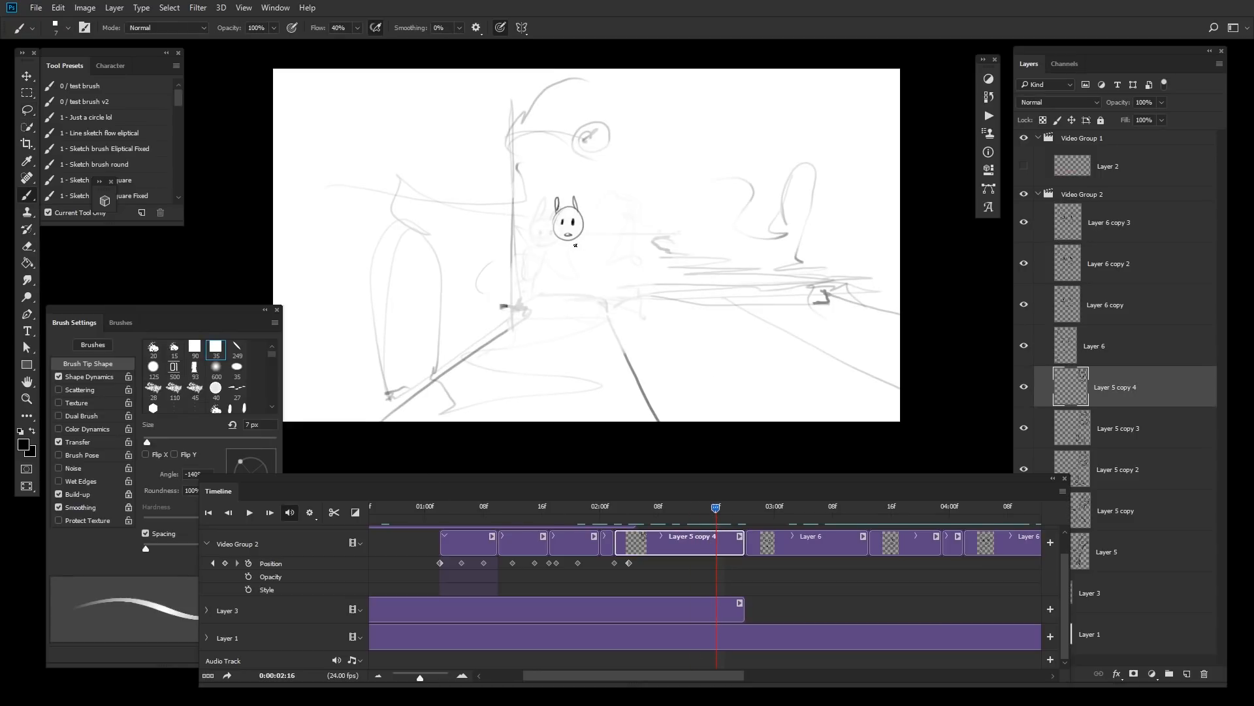
drag(695, 507, 614, 519)
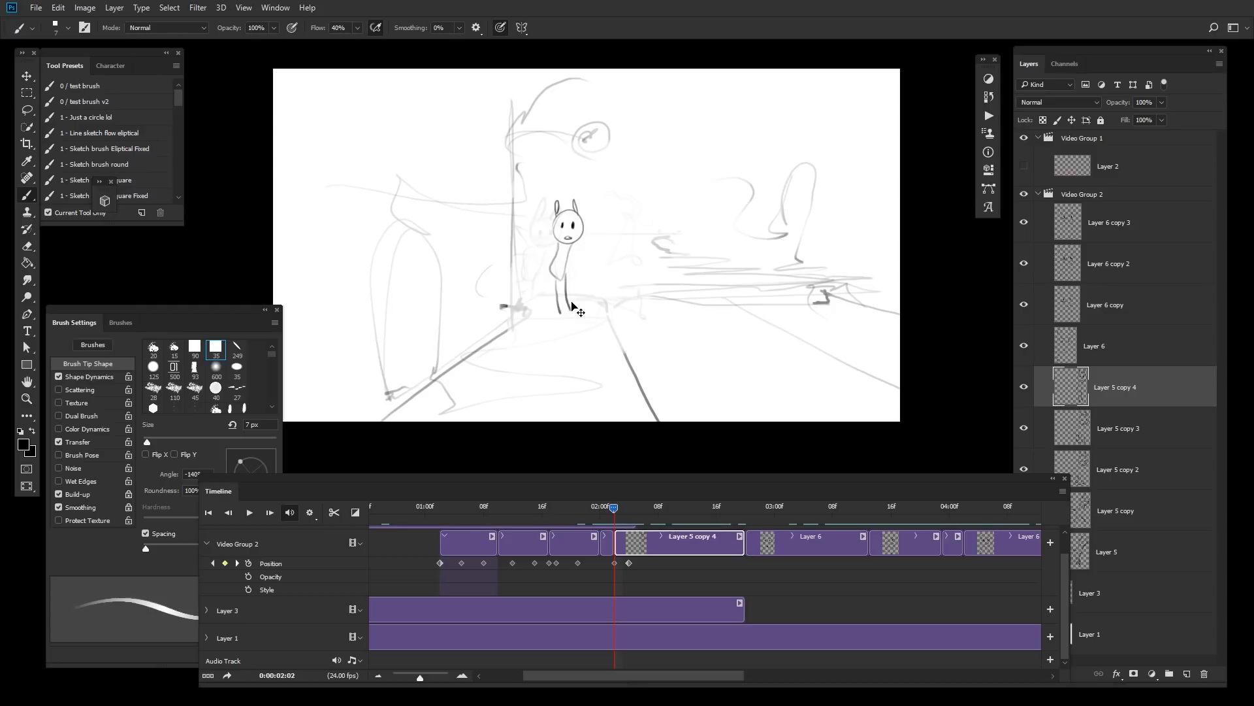
key(ctrl+z)
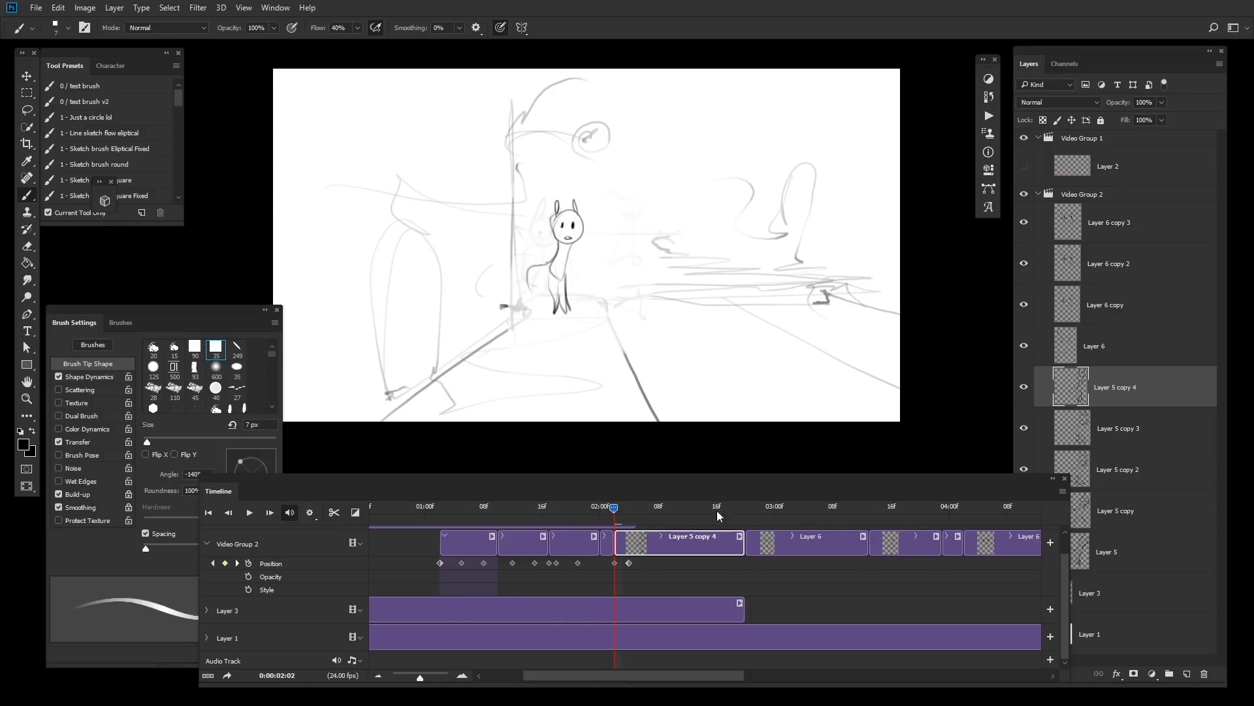
drag(616, 509, 577, 510)
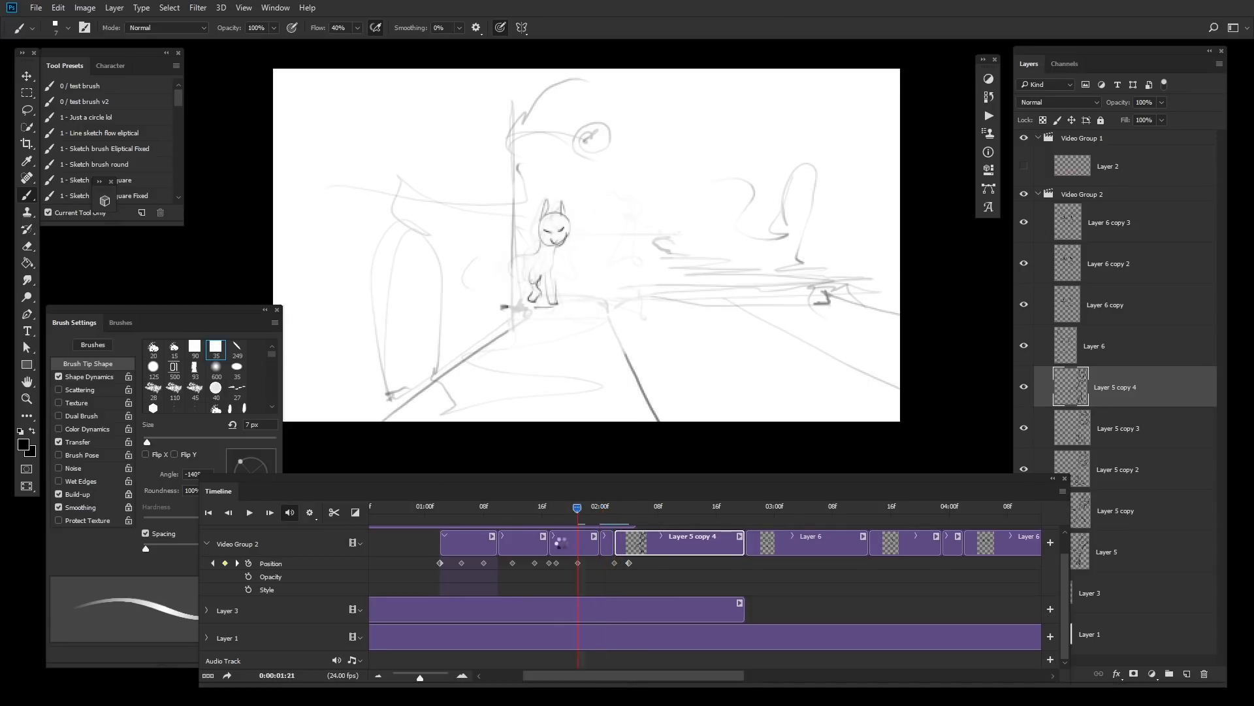
key(space)
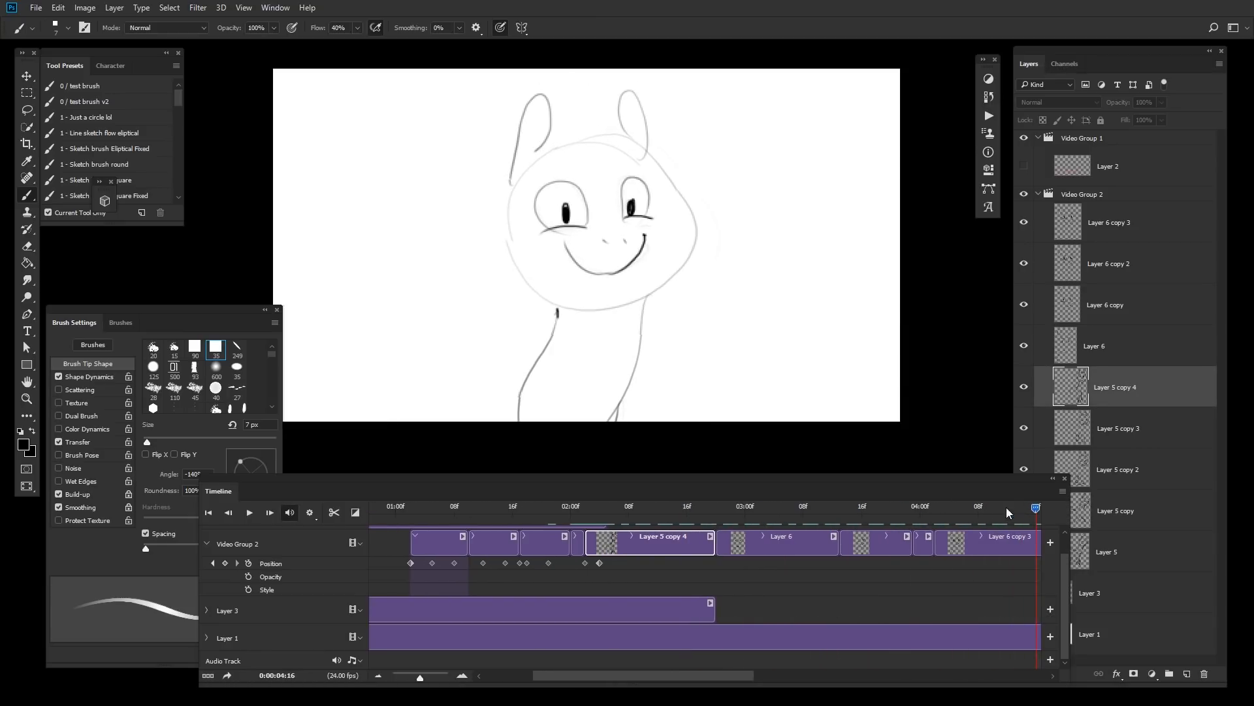
Step: Trim the end of the Layer 1 clip and add a new blank layer clip after Layer 3
drag(1006, 507, 1030, 526)
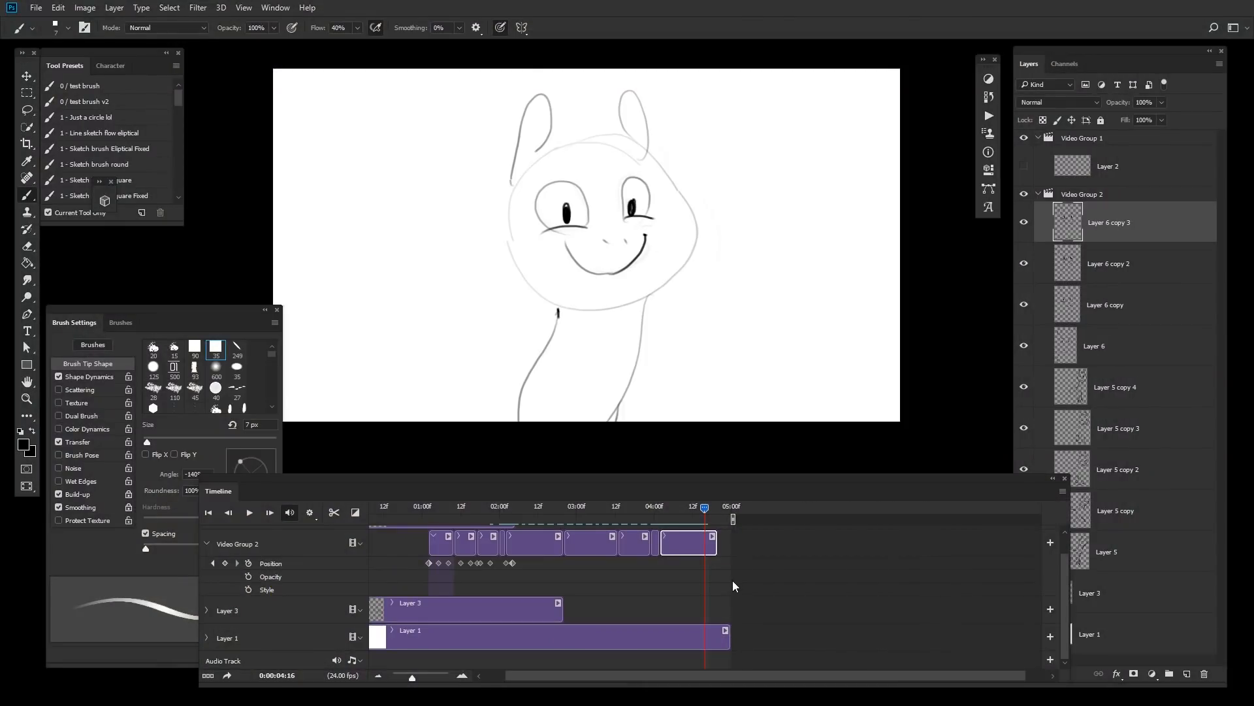
mouse_move(728, 633)
mouse_down()
mouse_move(702, 630)
mouse_move(717, 633)
mouse_up()
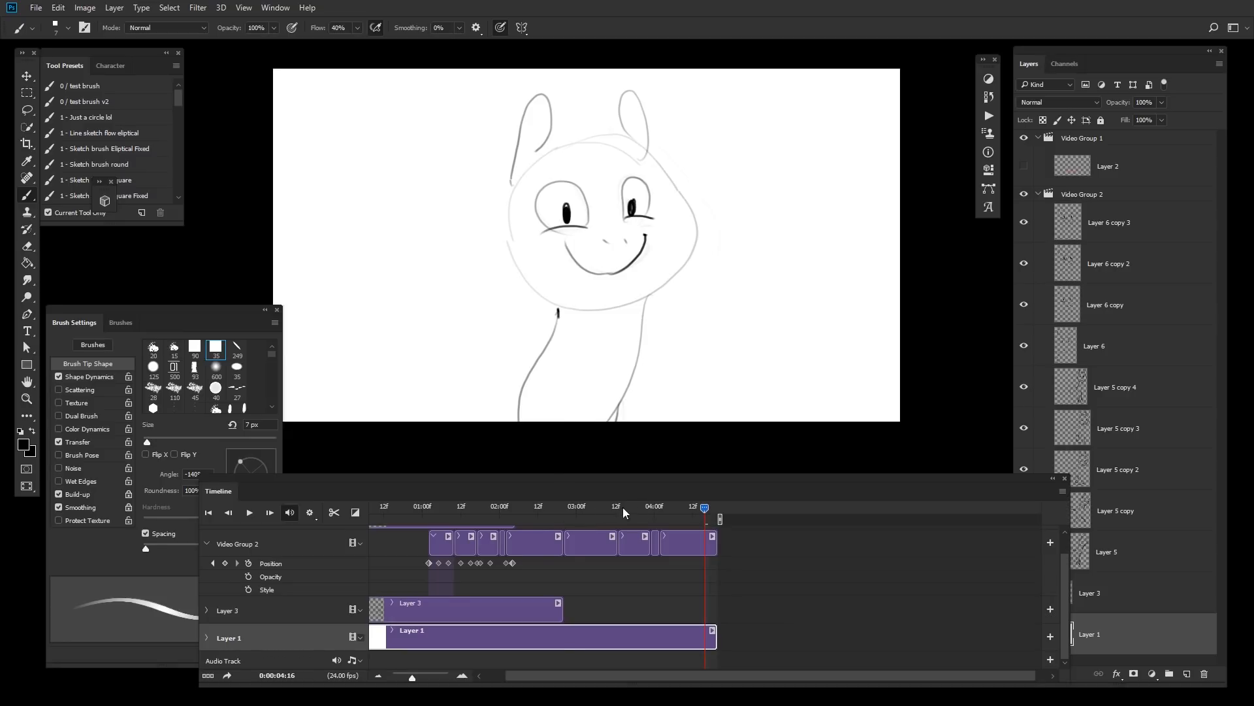
drag(621, 507, 503, 547)
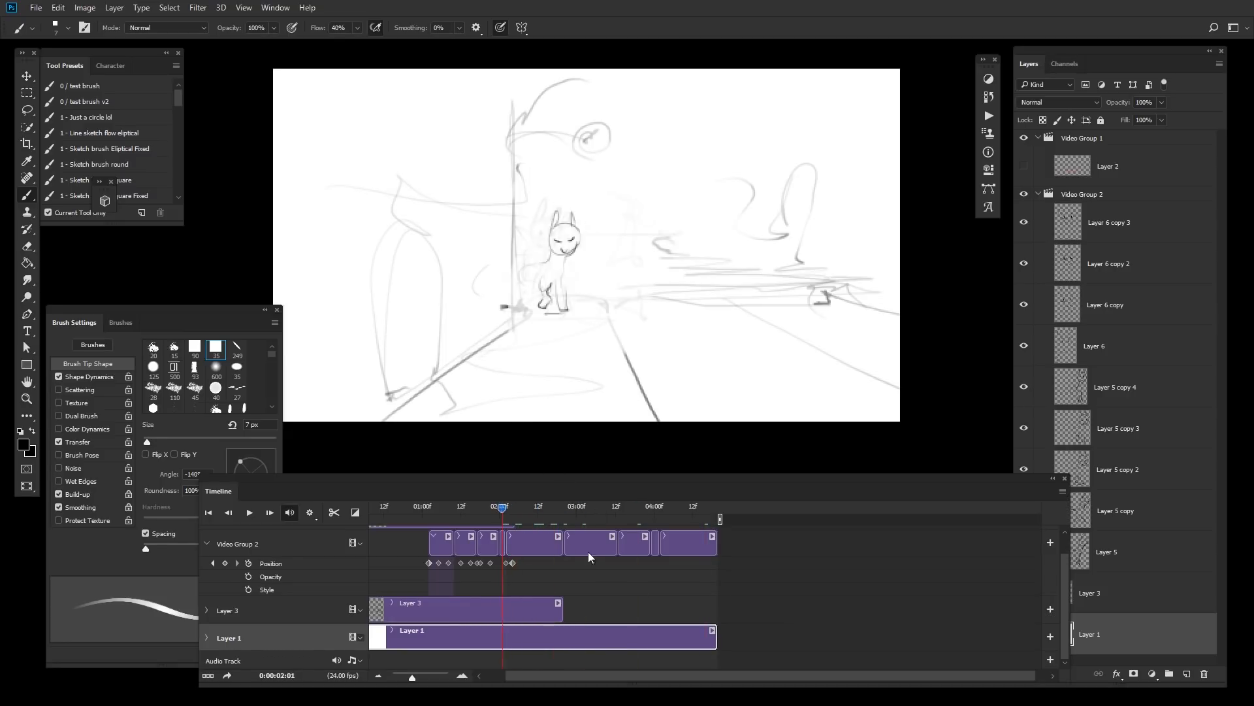
drag(589, 553, 614, 620)
key(ctrl+shift+alt+n)
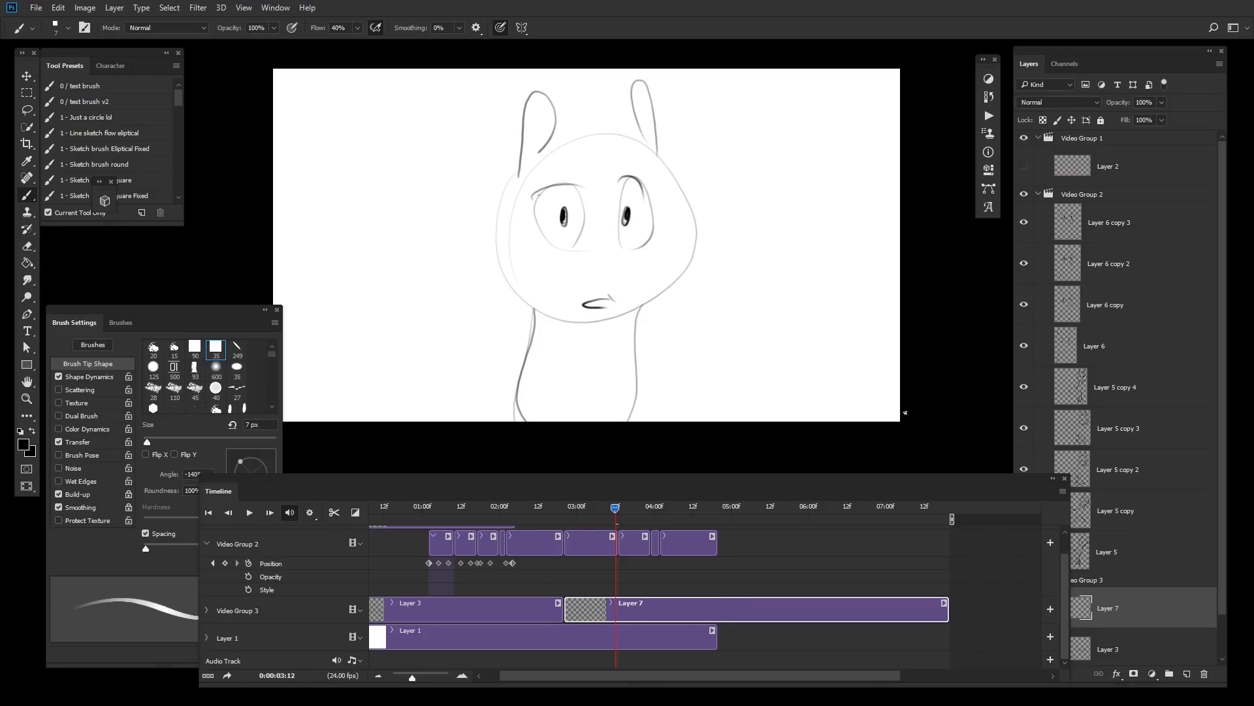
Step: Scrub through the timeline to compare the wide shot with the new close-up section
drag(609, 506, 487, 523)
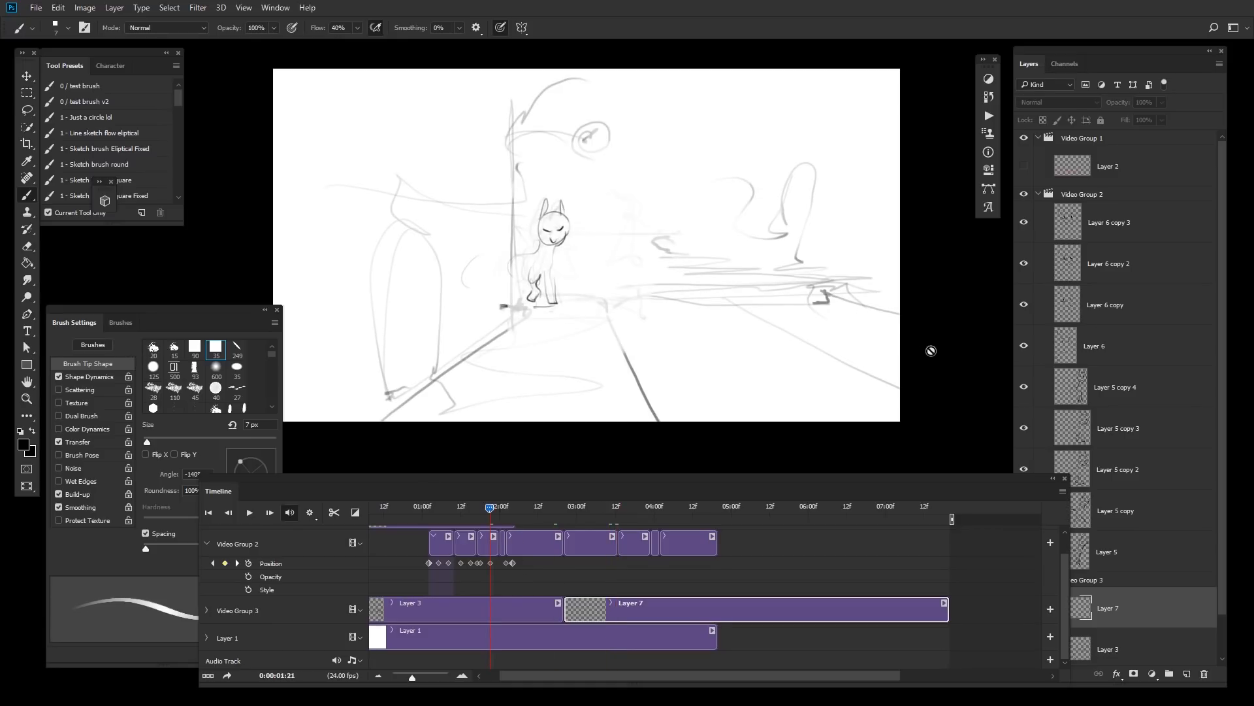
drag(548, 506, 521, 507)
drag(622, 503, 522, 515)
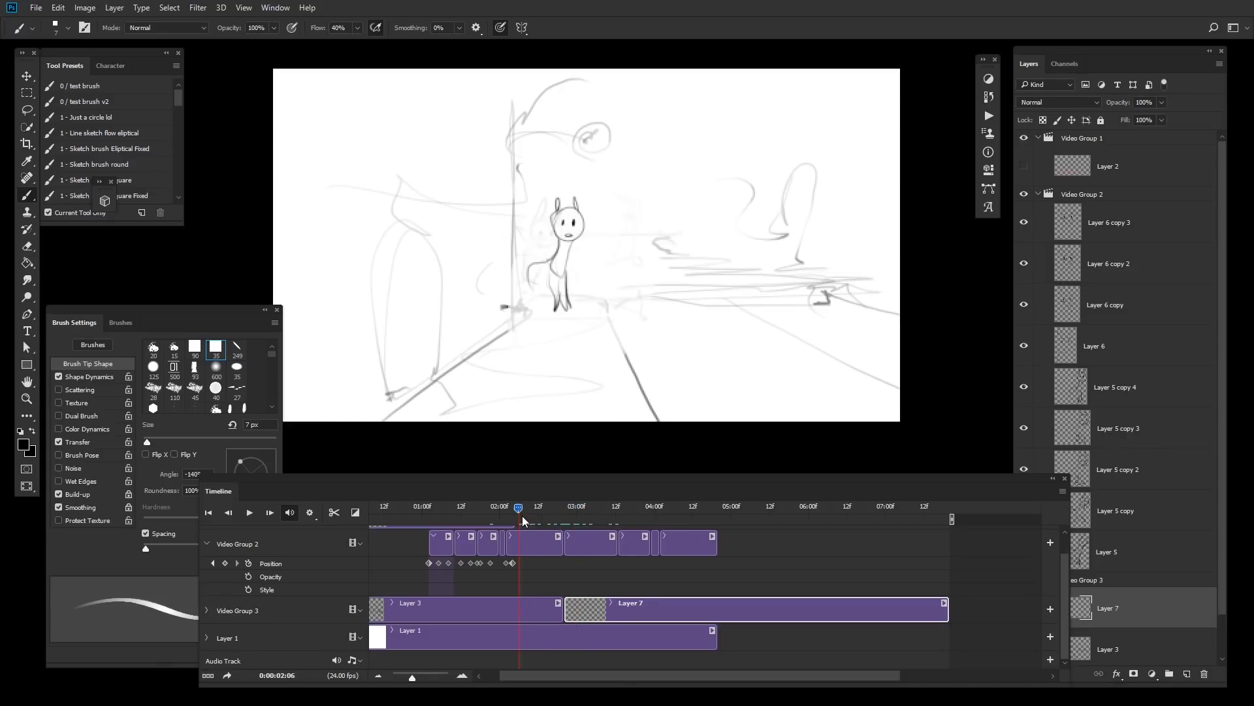
key(space)
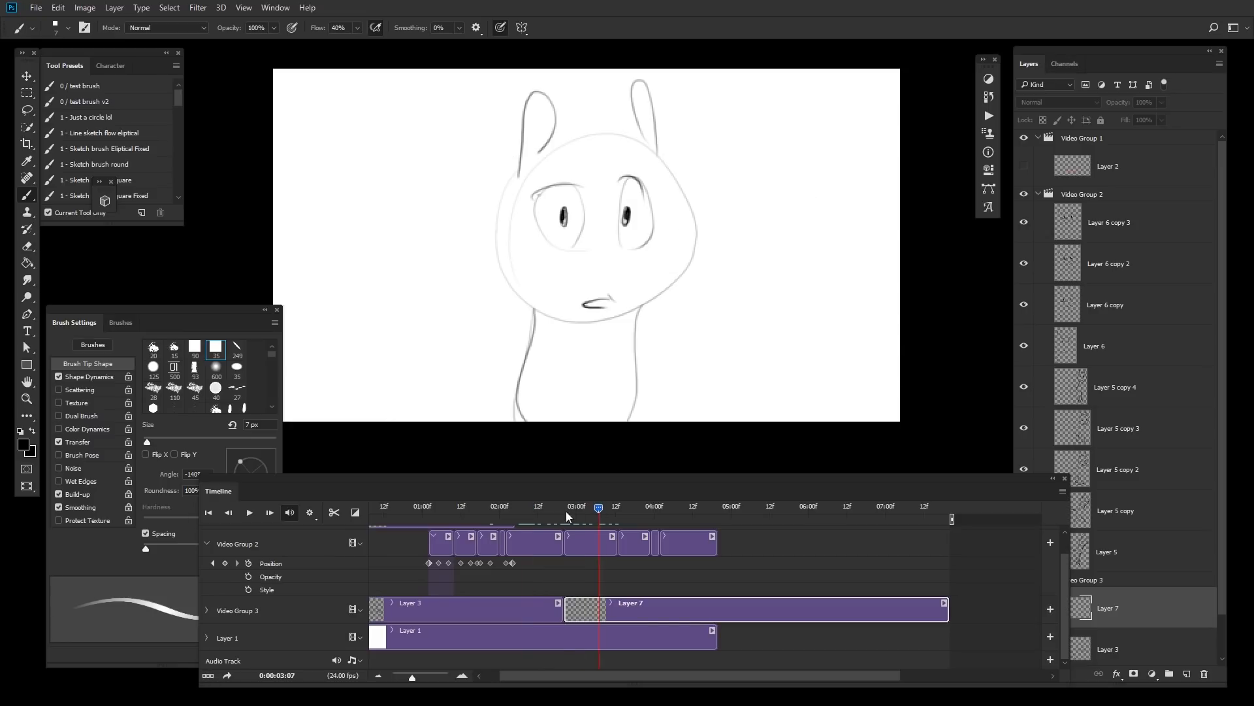
mouse_move(561, 515)
mouse_down()
mouse_move(585, 515)
mouse_move(551, 508)
mouse_up()
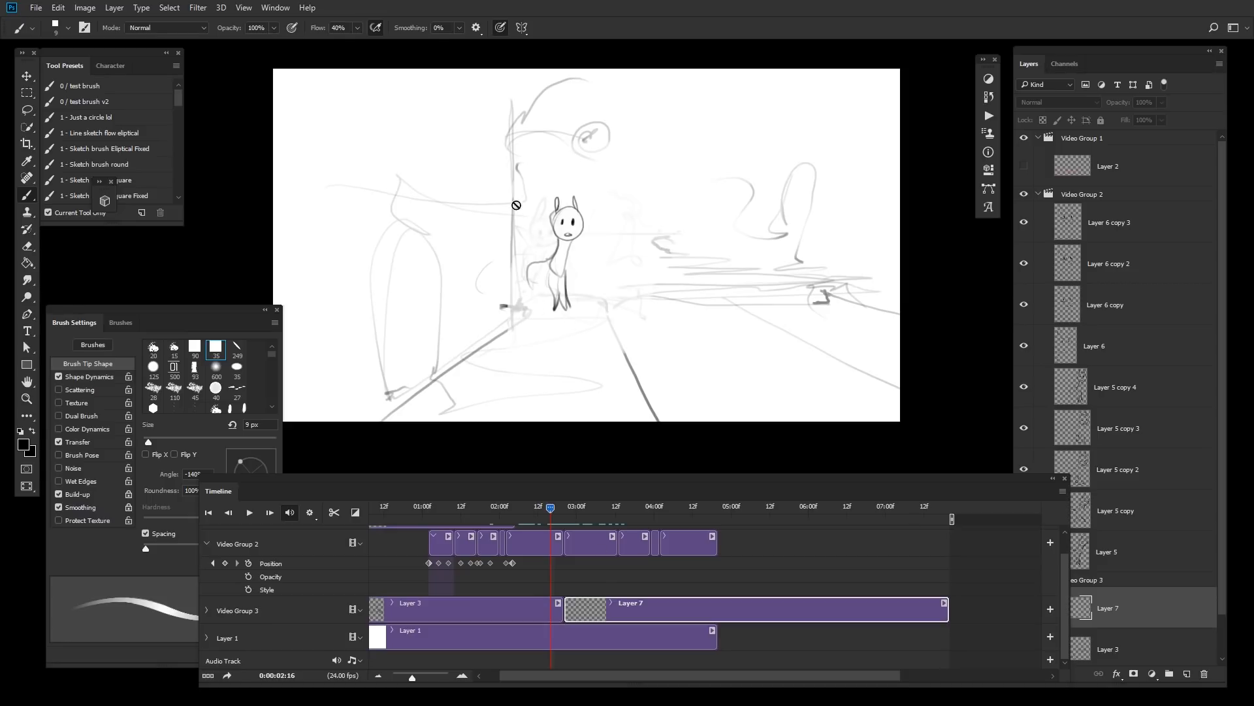
mouse_move(566, 520)
mouse_down()
mouse_move(588, 508)
mouse_move(557, 507)
mouse_up()
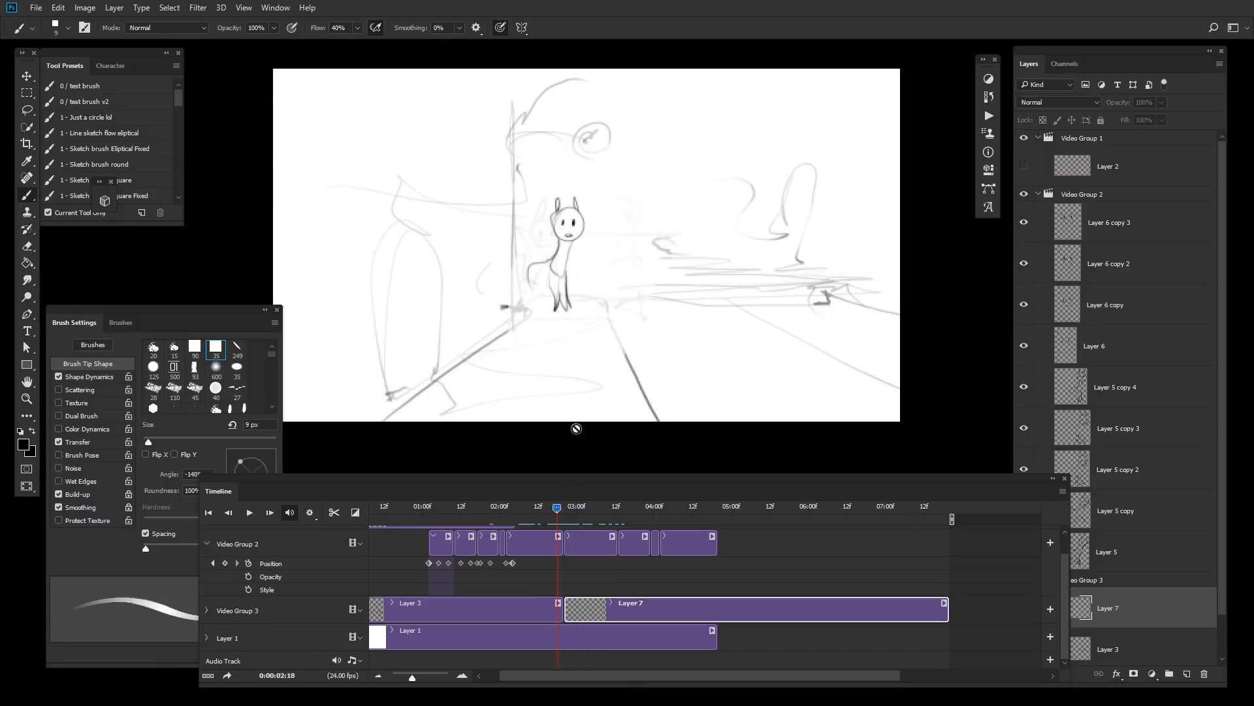
click(605, 508)
Step: Enlarge the brush and paint rough sweeping strokes across the frame on Layer 7
key(bracketright)
key(bracketright)
key(bracketright)
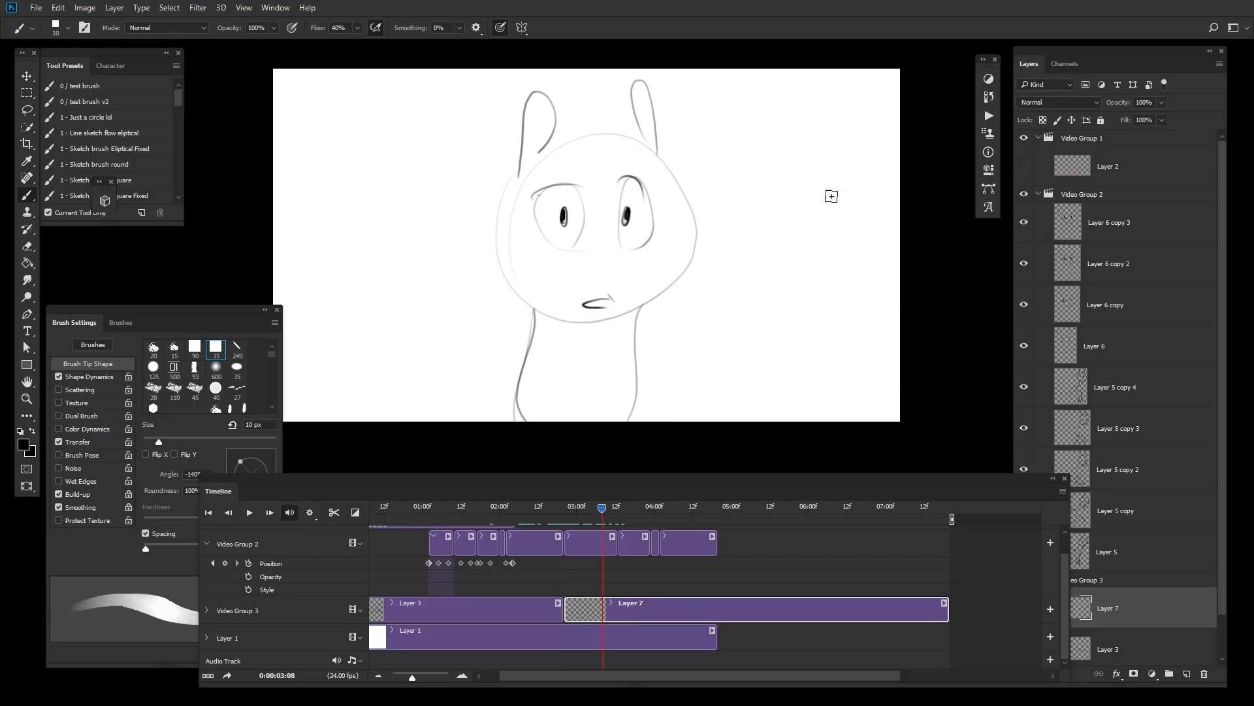
mouse_move(866, 309)
mouse_down()
mouse_move(685, 292)
mouse_move(777, 324)
mouse_move(835, 317)
mouse_up()
drag(826, 296, 777, 252)
mouse_move(777, 252)
mouse_down()
mouse_move(816, 104)
mouse_move(804, 212)
mouse_up()
mouse_move(776, 256)
mouse_down()
mouse_move(712, 303)
mouse_move(494, 310)
mouse_up()
drag(481, 310, 458, 284)
key(bracketright)
key(bracketright)
mouse_move(476, 99)
mouse_down()
mouse_move(462, 262)
mouse_move(387, 263)
mouse_up()
Step: Paint more rough block shapes on Layer 7 at 02:21 with the brush enlarged to 200 px
mouse_move(602, 507)
mouse_down()
mouse_move(550, 508)
mouse_move(567, 507)
mouse_up()
drag(718, 310, 720, 397)
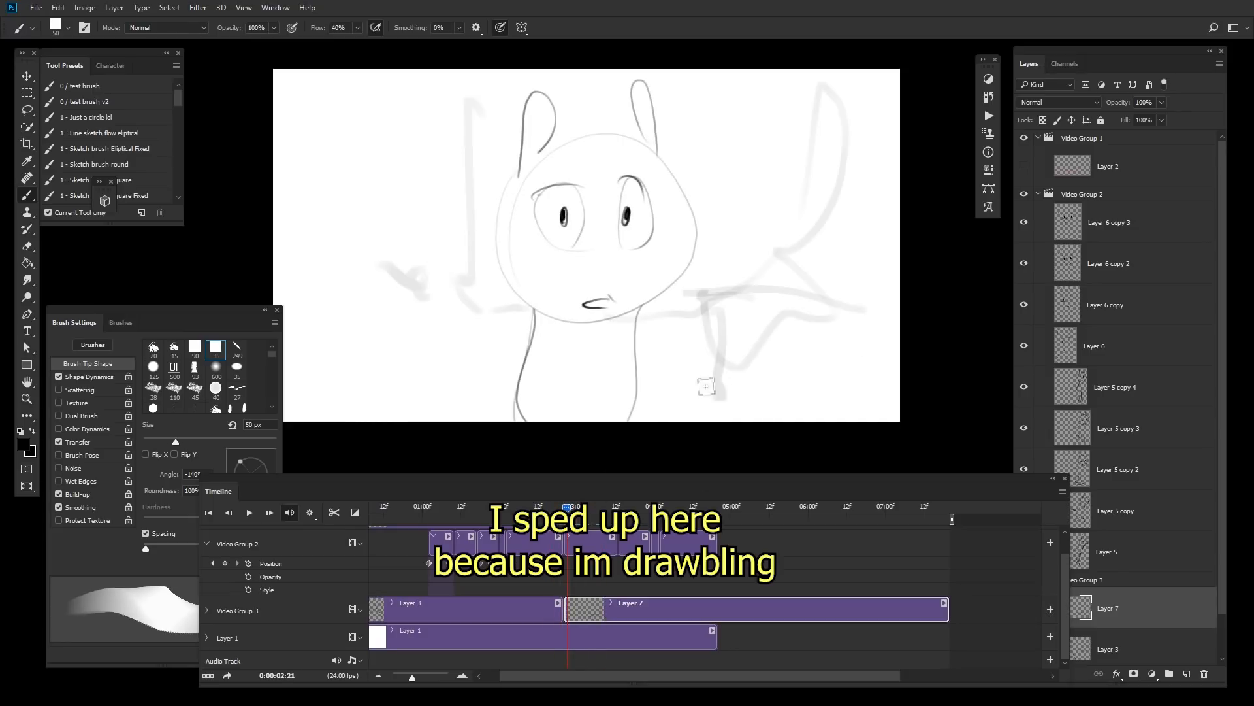
drag(706, 353, 697, 399)
drag(726, 259, 717, 274)
click(684, 364)
drag(488, 312, 481, 358)
key(bracketright)
mouse_move(530, 321)
mouse_down()
mouse_move(392, 362)
mouse_move(497, 359)
mouse_up()
key(bracketright)
key(bracketright)
key(bracketright)
key(bracketright)
key(bracketright)
key(bracketright)
key(bracketright)
key(bracketright)
drag(356, 303, 362, 375)
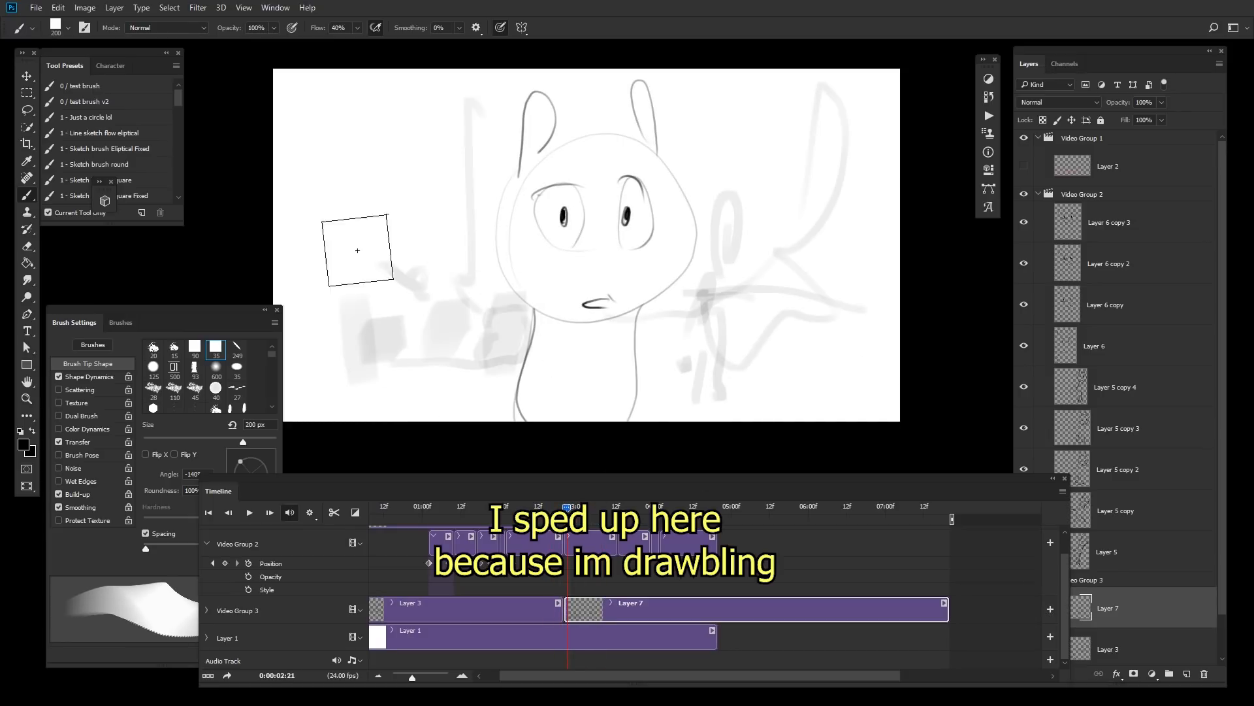
Step: Reduce the brush to 100 px and add further rough strokes on the right side of Layer 7
key(bracketleft)
mouse_move(568, 508)
mouse_down()
mouse_move(552, 507)
mouse_move(568, 508)
mouse_up()
key(bracketleft)
drag(794, 271, 794, 444)
drag(849, 260, 899, 313)
mouse_move(850, 265)
mouse_down()
mouse_move(775, 269)
mouse_move(788, 243)
mouse_up()
Step: Set the foreground colour to blue and switch the brush mode to Color Dodge
click(23, 444)
click(1015, 411)
click(971, 370)
click(1129, 337)
key(shift+alt+d)
Step: Paint a Color Dodge stroke at the upper right and undo it
mouse_move(568, 508)
mouse_down()
mouse_move(544, 508)
mouse_move(569, 508)
mouse_up()
key(bracketright)
drag(810, 90, 793, 242)
key(ctrl+alt+z)
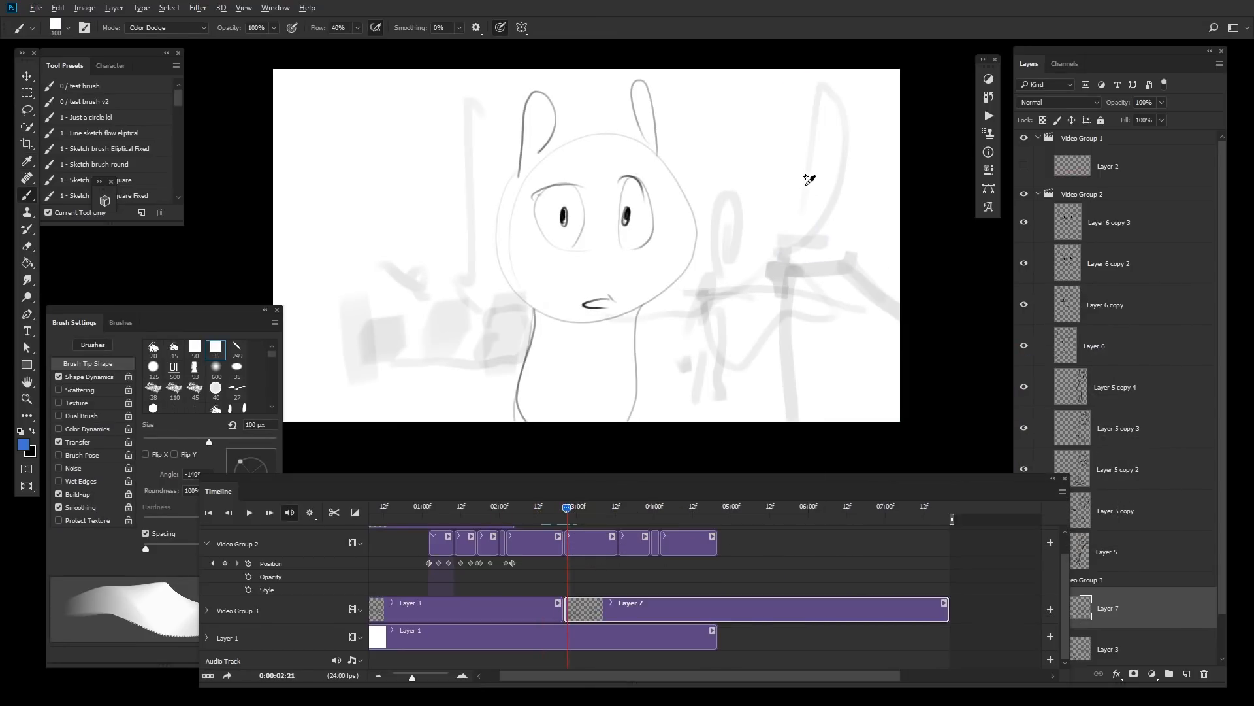
Step: Enlarge the brush to 125 px and paint a blue Color Dodge block down the upper right of Layer 7
key(bracketright)
mouse_move(793, 79)
mouse_down()
mouse_move(806, 111)
mouse_move(790, 191)
mouse_move(802, 131)
mouse_move(821, 126)
mouse_move(803, 224)
mouse_move(796, 196)
mouse_move(830, 98)
mouse_move(752, 85)
mouse_move(823, 130)
mouse_move(852, 115)
mouse_move(817, 94)
mouse_move(788, 105)
mouse_move(795, 201)
mouse_up()
key(ctrl+alt+z)
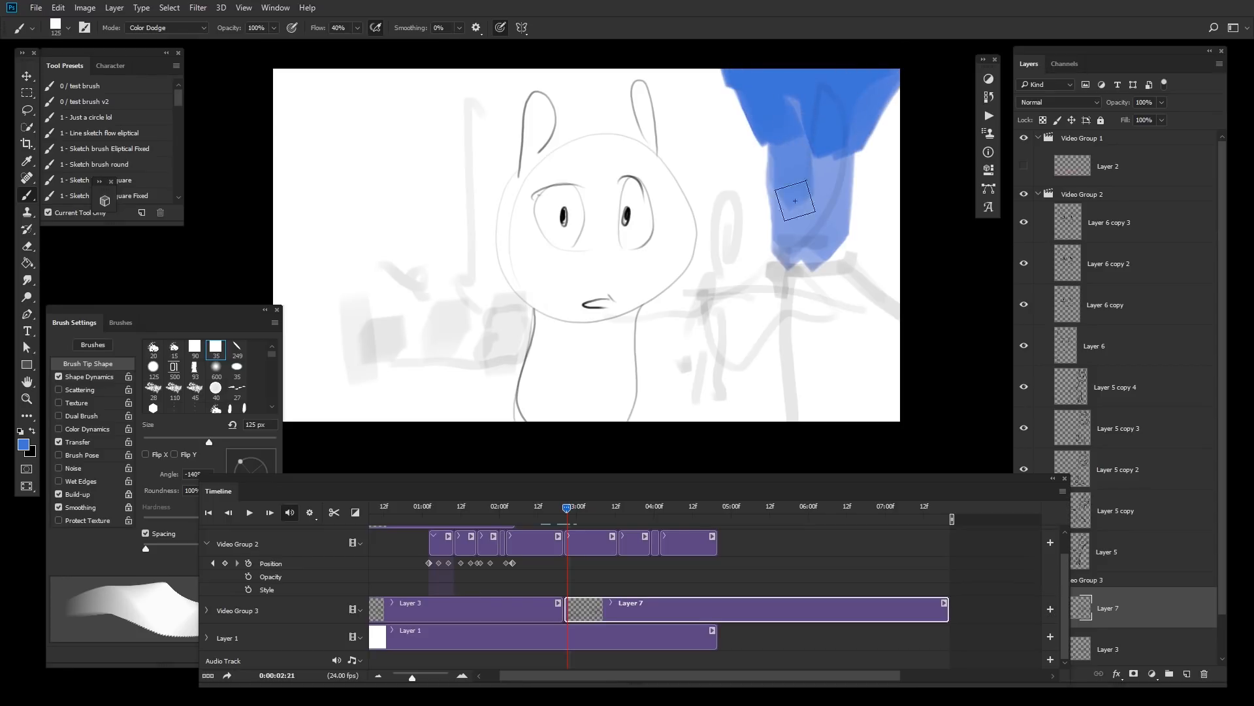
Step: Move to 02:15, select the Layer 3 clip and paint a blue sky block across its upper right
drag(556, 507, 548, 507)
click(542, 602)
mouse_move(697, 214)
mouse_down()
mouse_move(658, 233)
mouse_move(652, 190)
mouse_move(663, 241)
mouse_move(644, 187)
mouse_move(667, 196)
mouse_move(699, 163)
mouse_move(675, 72)
mouse_move(620, 157)
mouse_move(608, 72)
mouse_move(563, 85)
mouse_move(523, 75)
mouse_move(704, 82)
mouse_move(722, 65)
mouse_move(707, 121)
mouse_move(879, 98)
mouse_up()
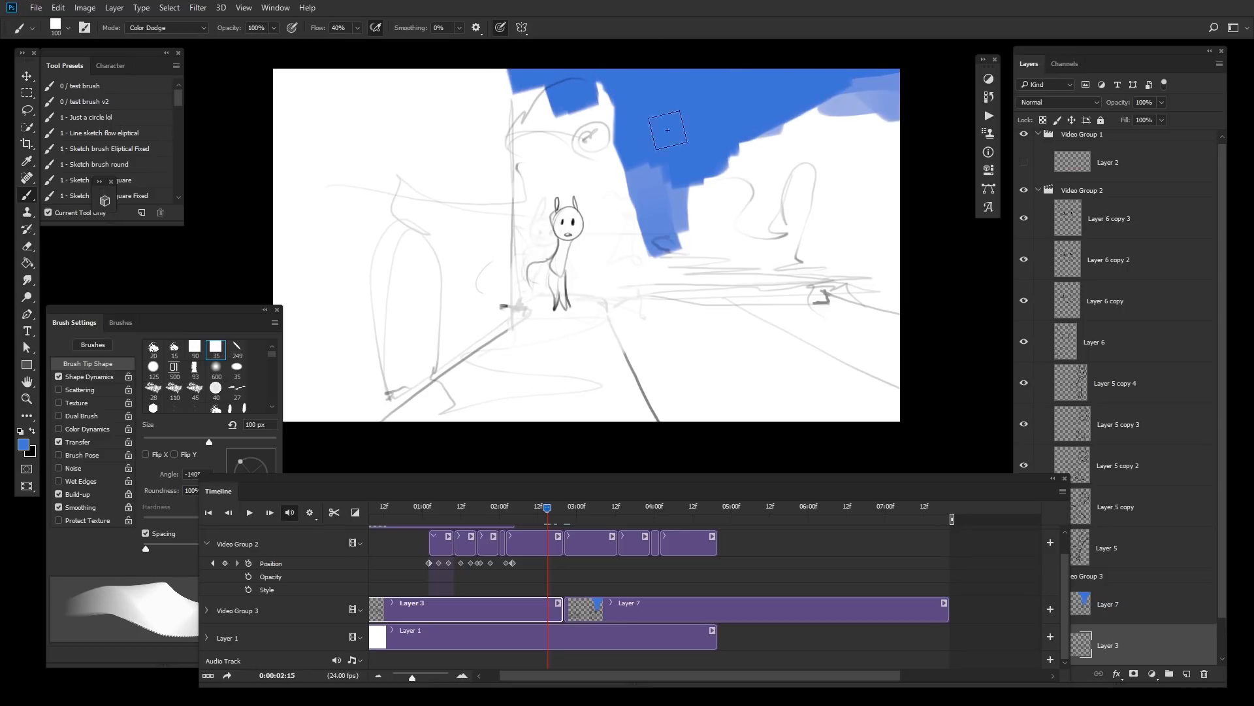
Step: Play and scrub the timeline to compare the blue areas on the Layer 3 and Layer 7 frames
key(space)
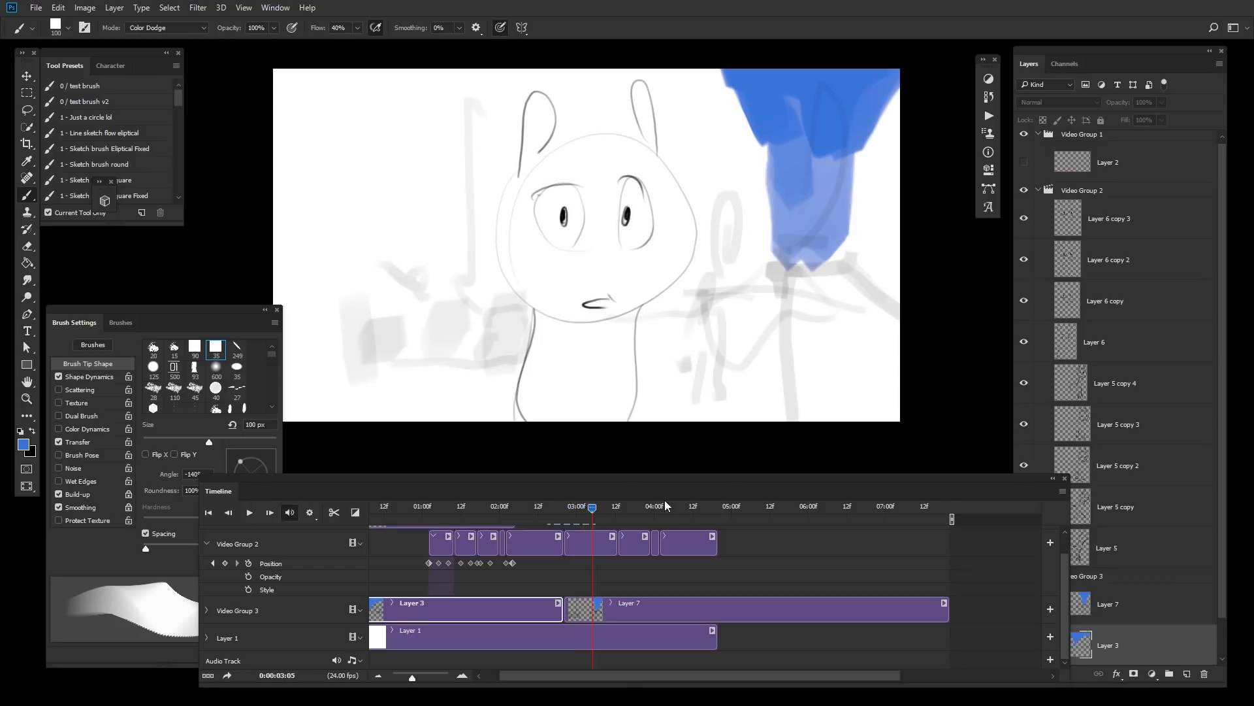
mouse_move(571, 508)
mouse_down()
mouse_move(548, 516)
mouse_move(575, 514)
mouse_up()
click(551, 514)
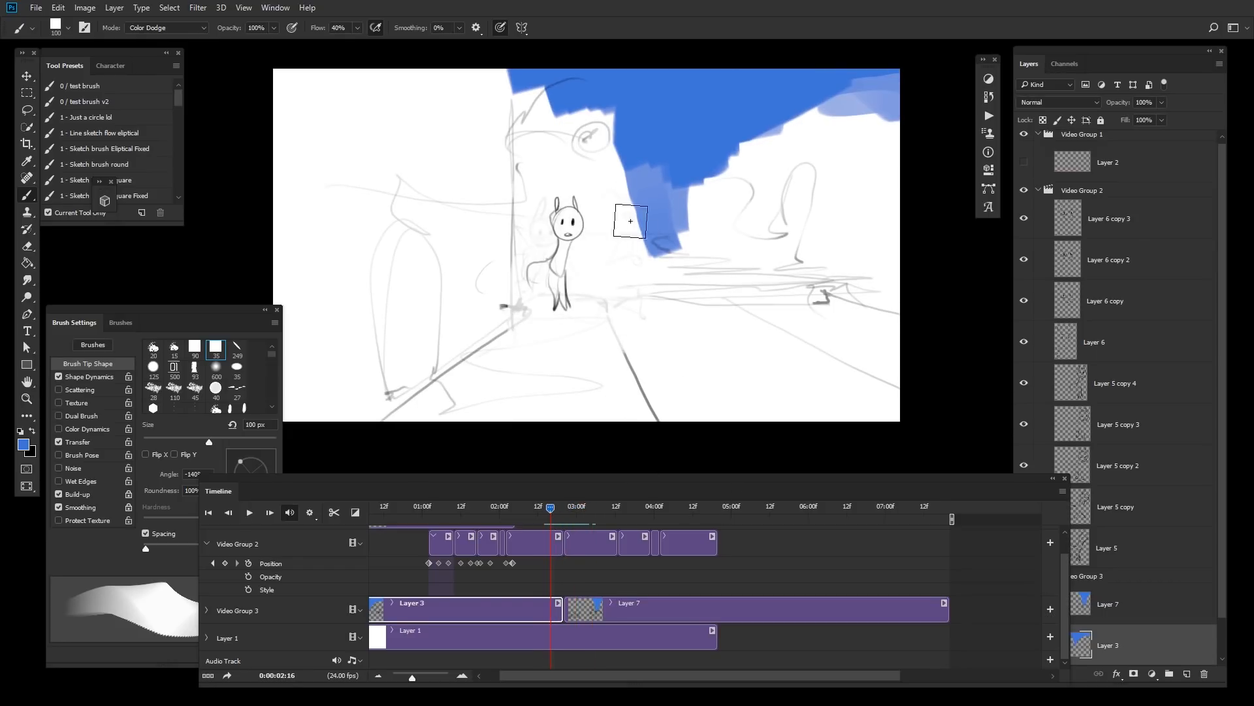
click(570, 508)
click(616, 605)
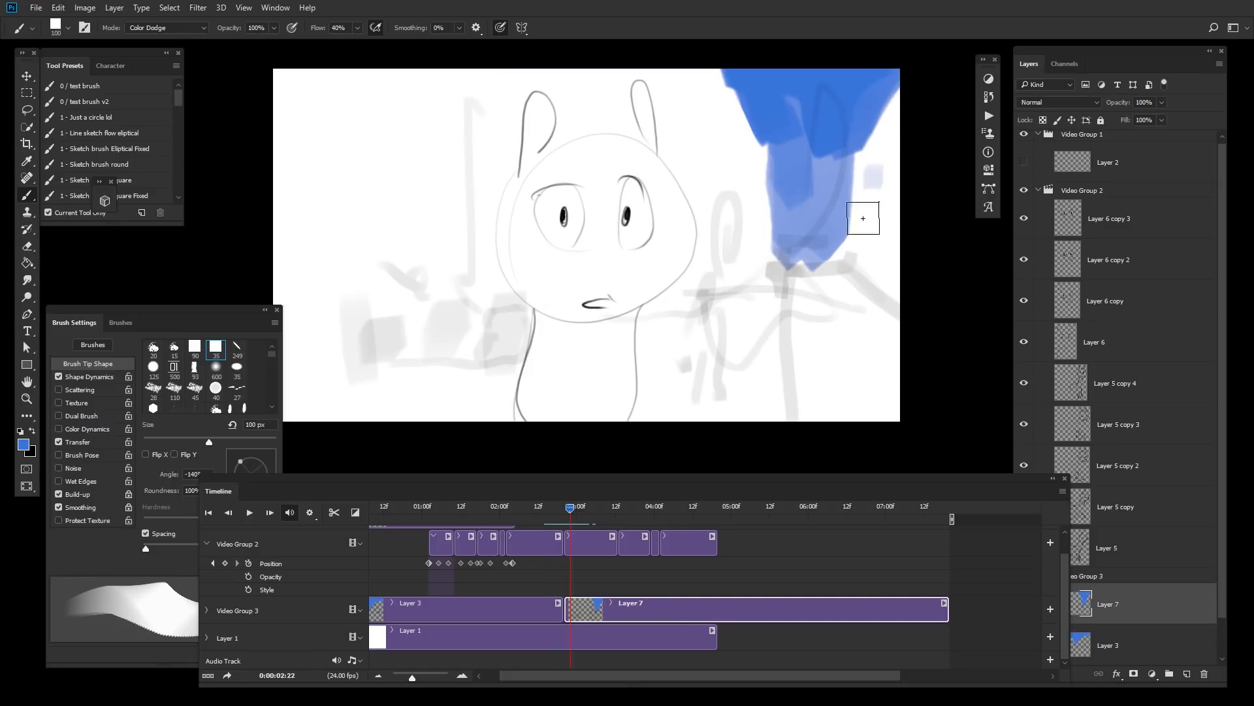
Step: Undo three steps, then stretch the selected right part of Layer 7's blue block to the canvas edge with Free Transform
key(ctrl+z)
key(ctrl+z)
key(ctrl+z)
key(l)
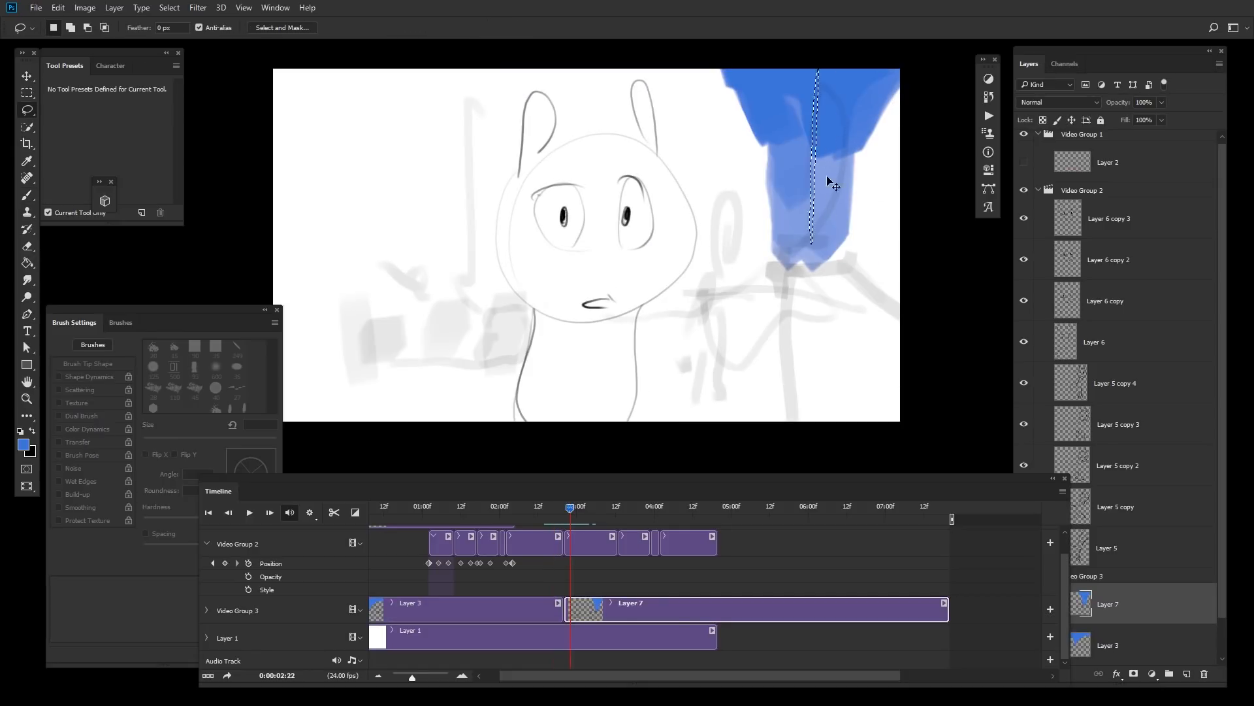
key(ctrl+t)
drag(821, 165, 916, 157)
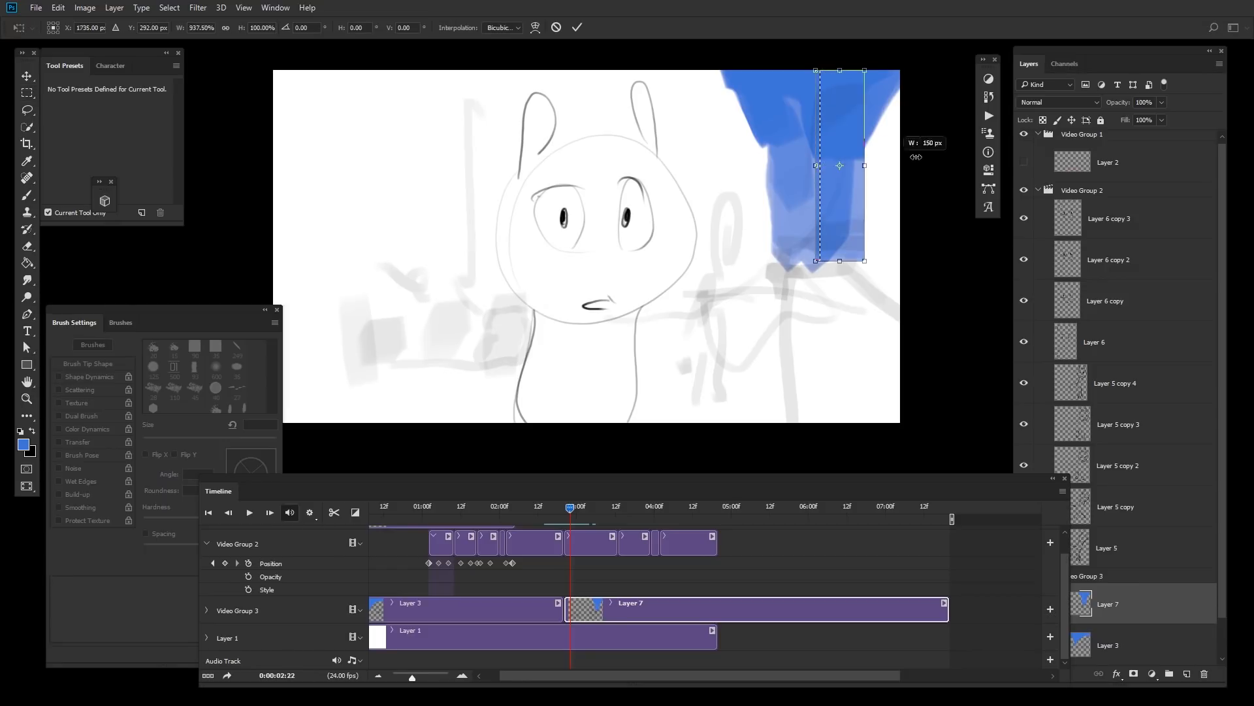
key(Return)
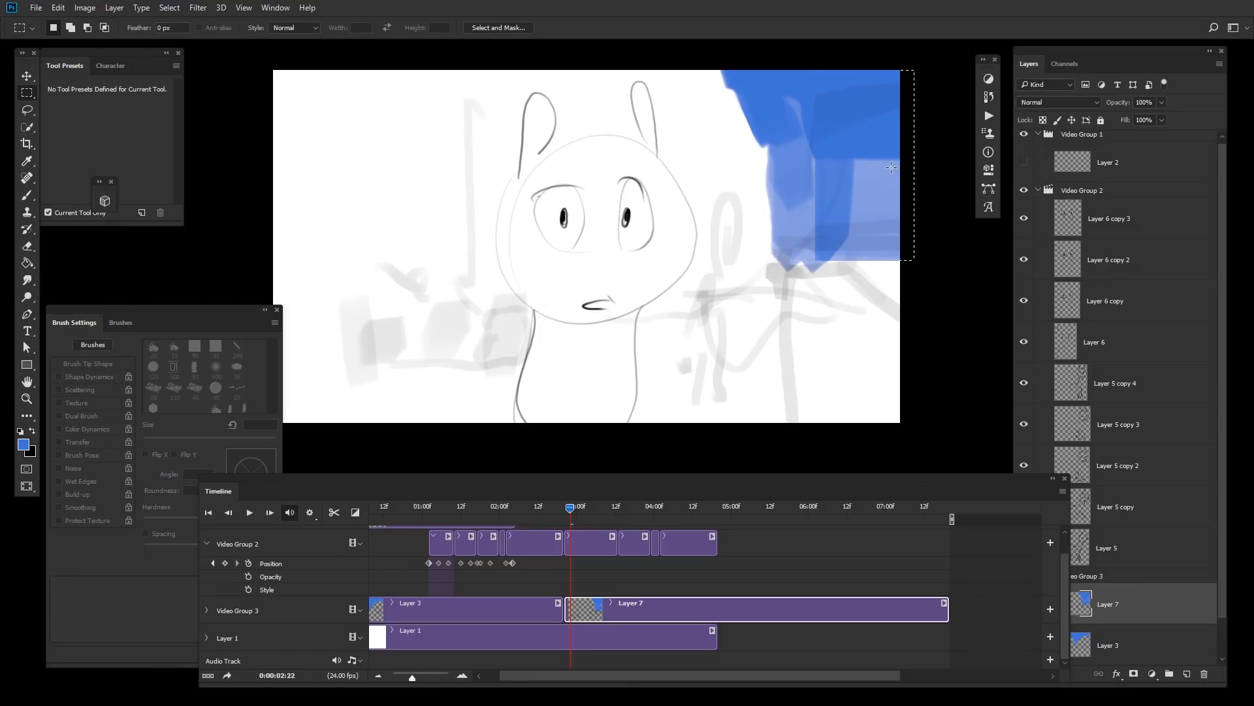
Step: Smudge the edges of the blue block on Layer 7 using the 2- Smudge painting preset at 125 px
key(r)
key(])
key(])
key(])
drag(855, 179, 872, 176)
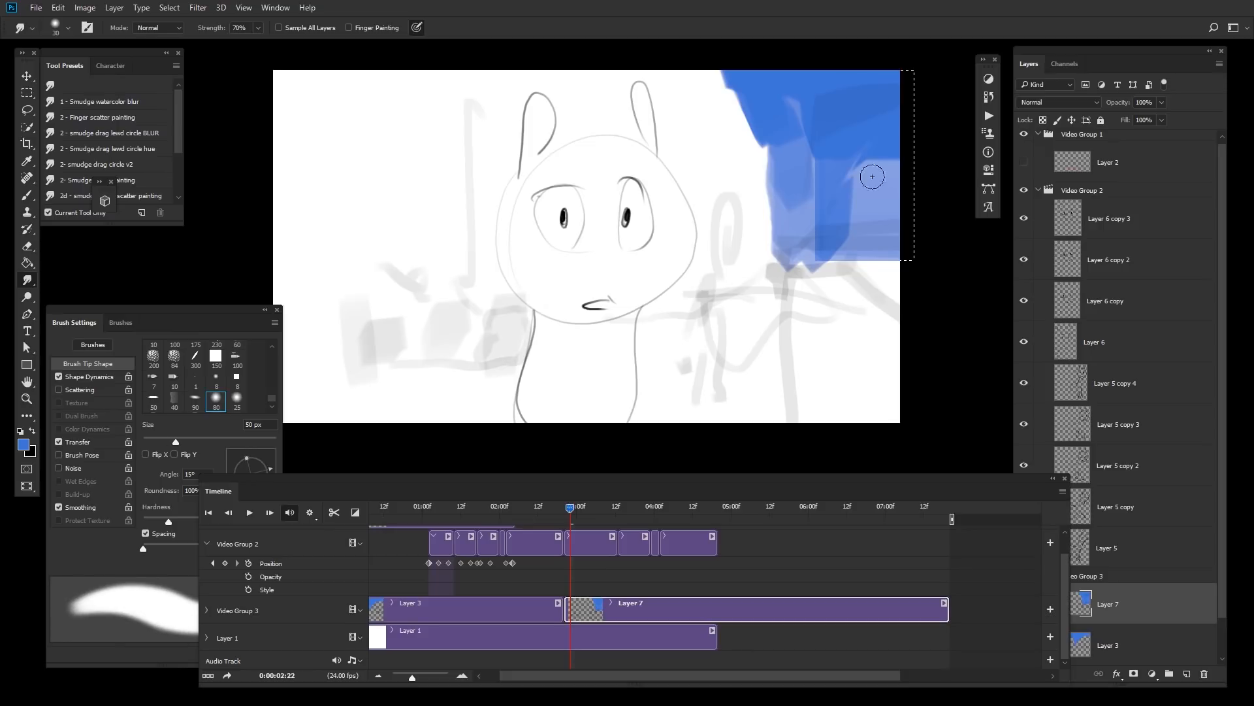
key(alt+F9)
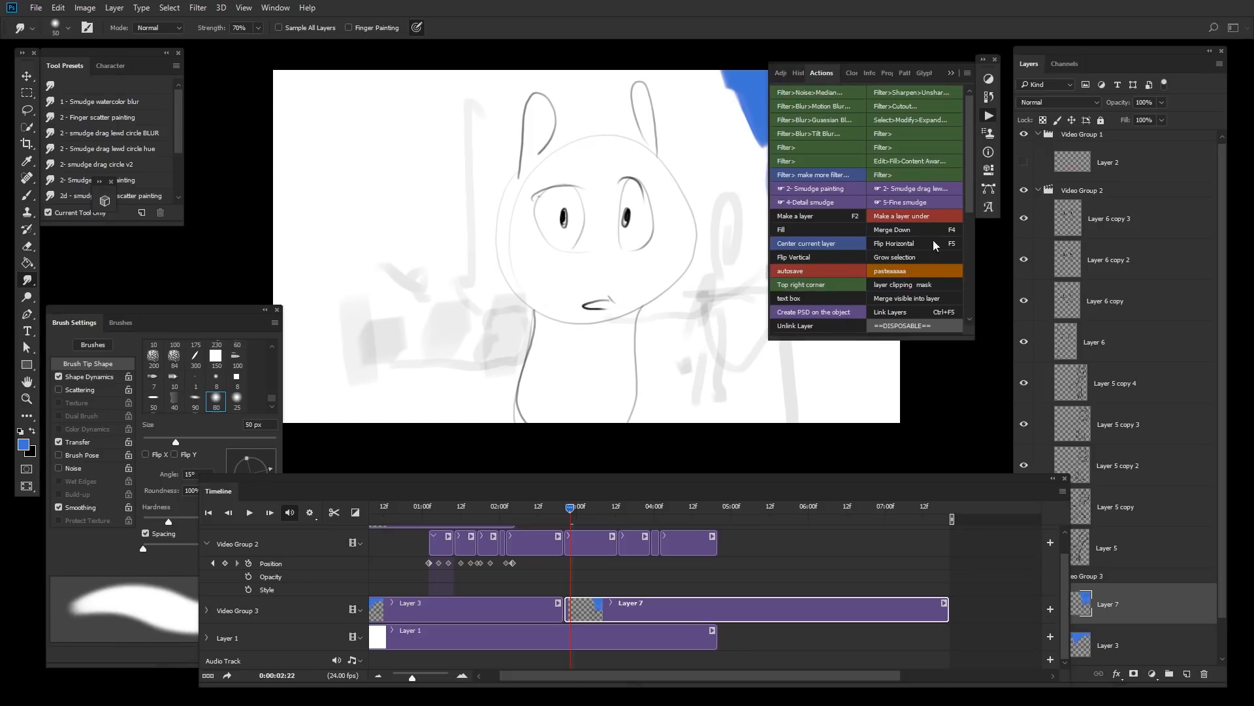
click(834, 189)
key(alt+F9)
key(])
drag(854, 191, 897, 168)
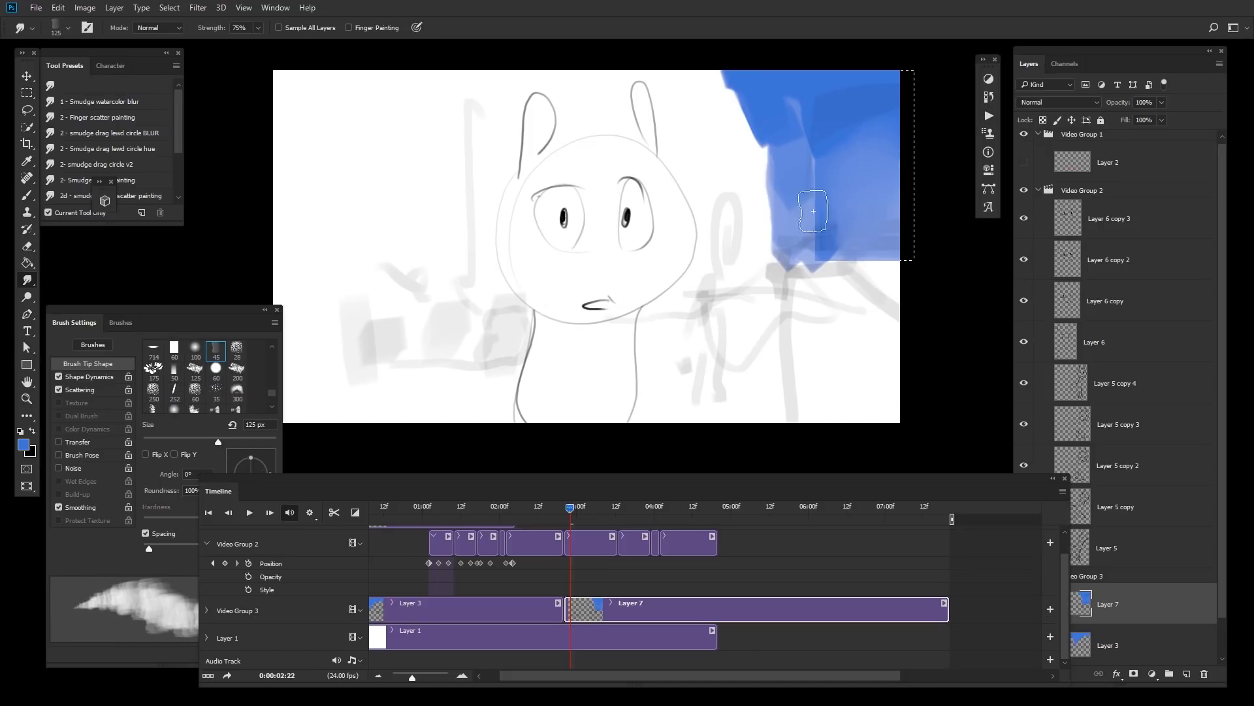
drag(814, 211, 779, 209)
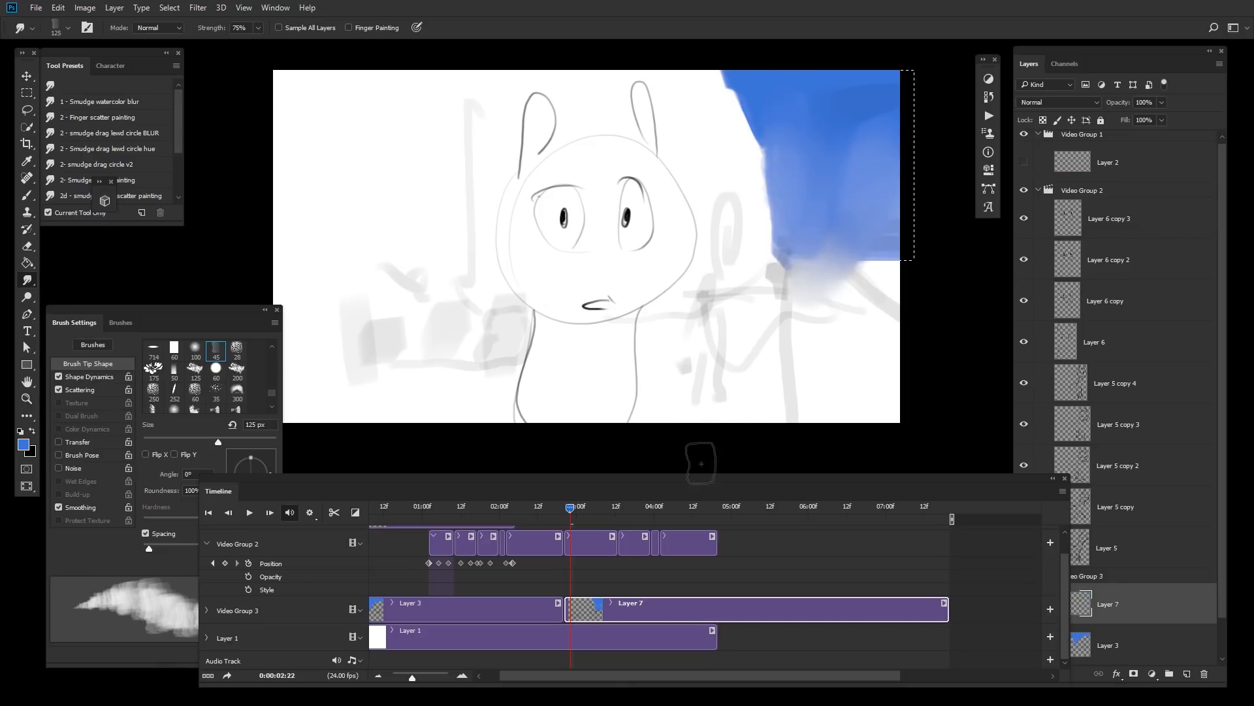
Step: Play back and scrub the animation to review the frames
key(space)
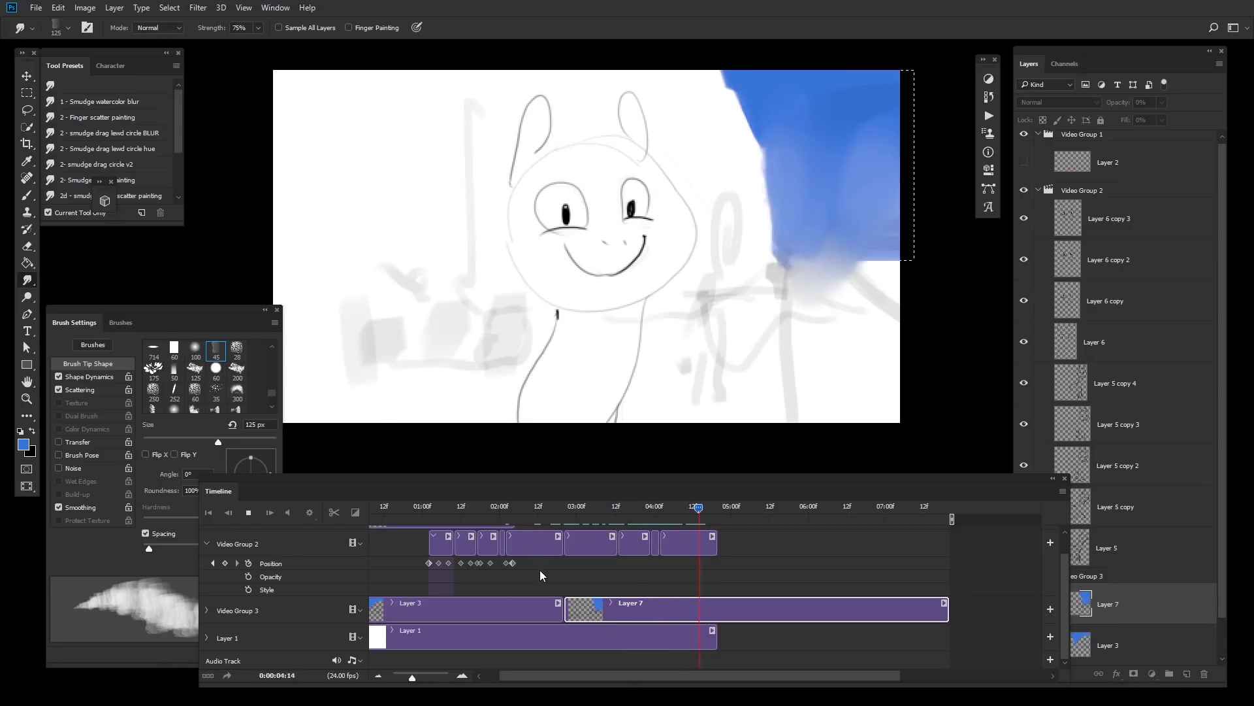
key(space)
key(space)
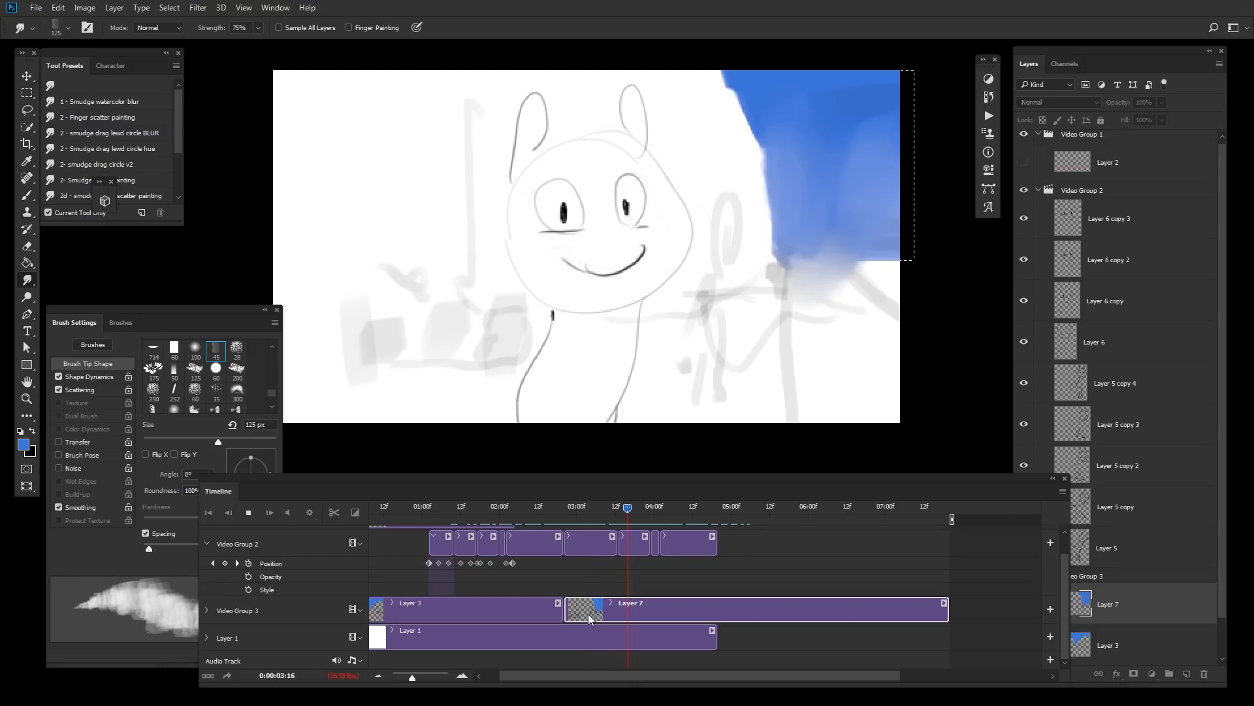
key(space)
drag(724, 532, 669, 527)
key(space)
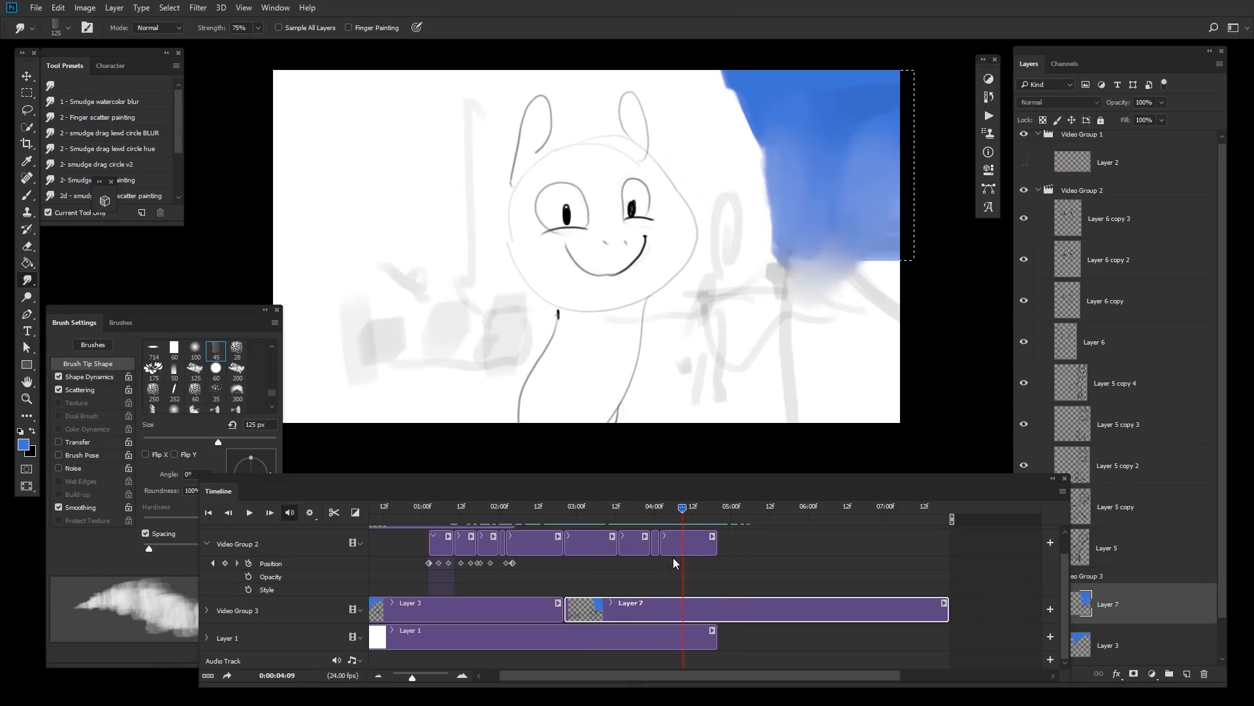
key(space)
Step: Shorten the Layer 7 and Layer 1 clips to end at 04:11 and replay the animation
drag(947, 614, 687, 637)
click(705, 547)
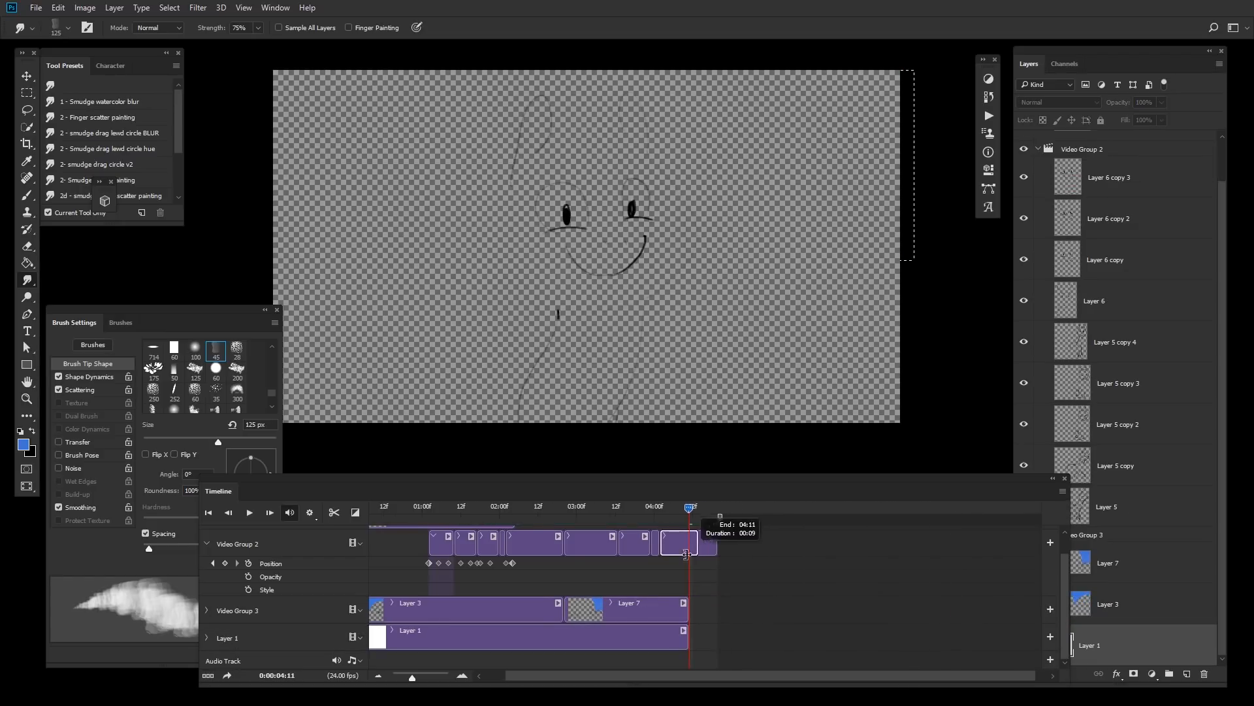
key(space)
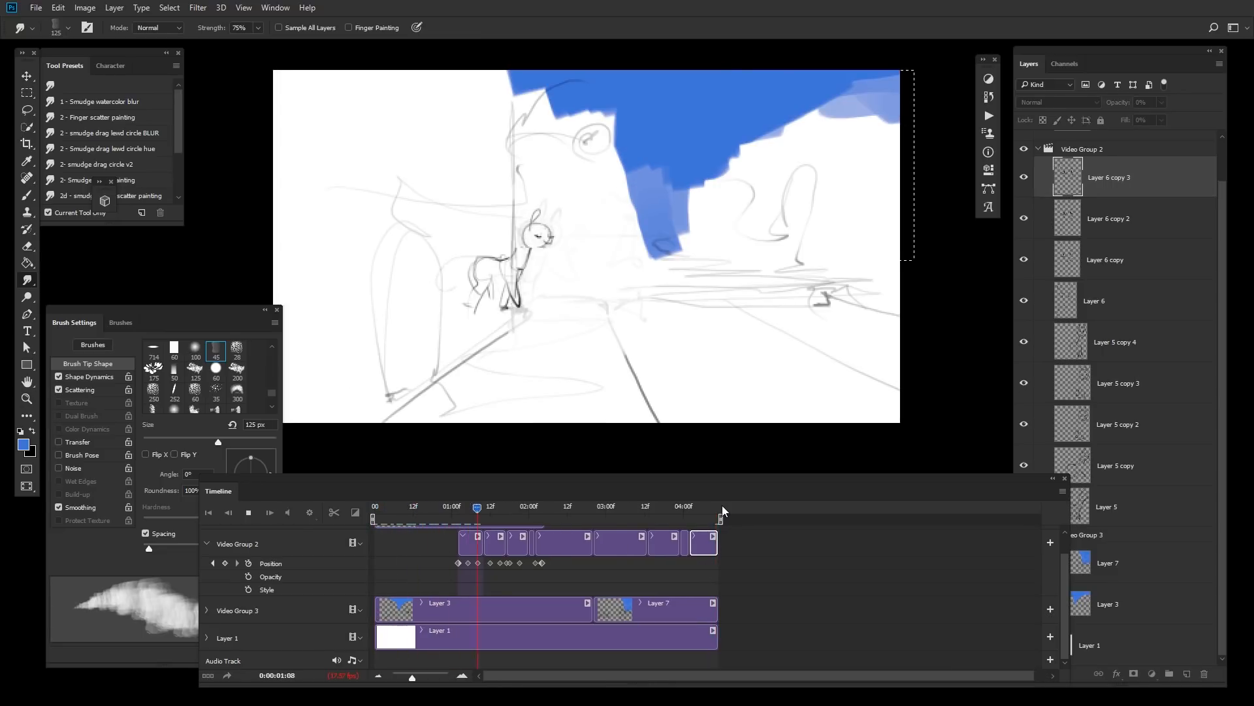
key(space)
Step: At 00:17 on Layer 3, set a 10 px black Normal brush and sketch building outlines behind the rabbit, erasing a small part
drag(550, 509, 428, 512)
click(450, 600)
key(b)
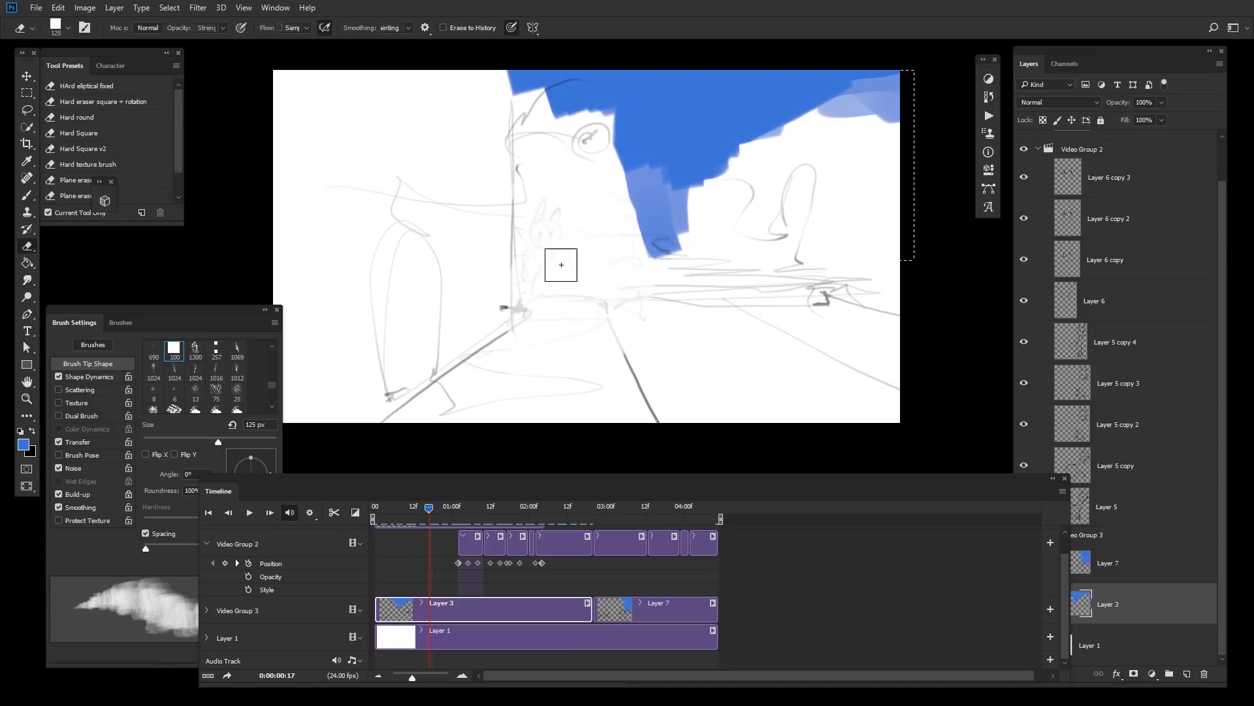
key(alt+shift+n)
key(bracketleft)
key(bracketleft)
key(bracketleft)
key(bracketleft)
key(bracketleft)
key(bracketleft)
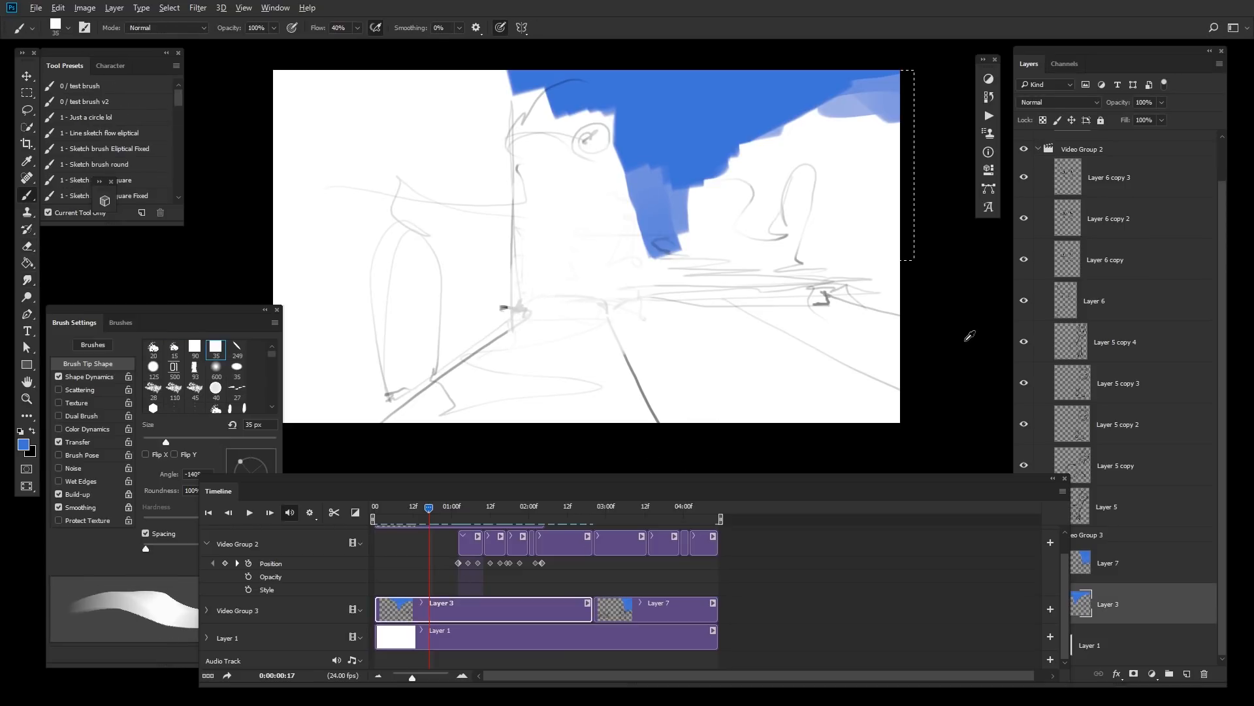
key(d)
key(bracketleft)
key(bracketleft)
key(bracketleft)
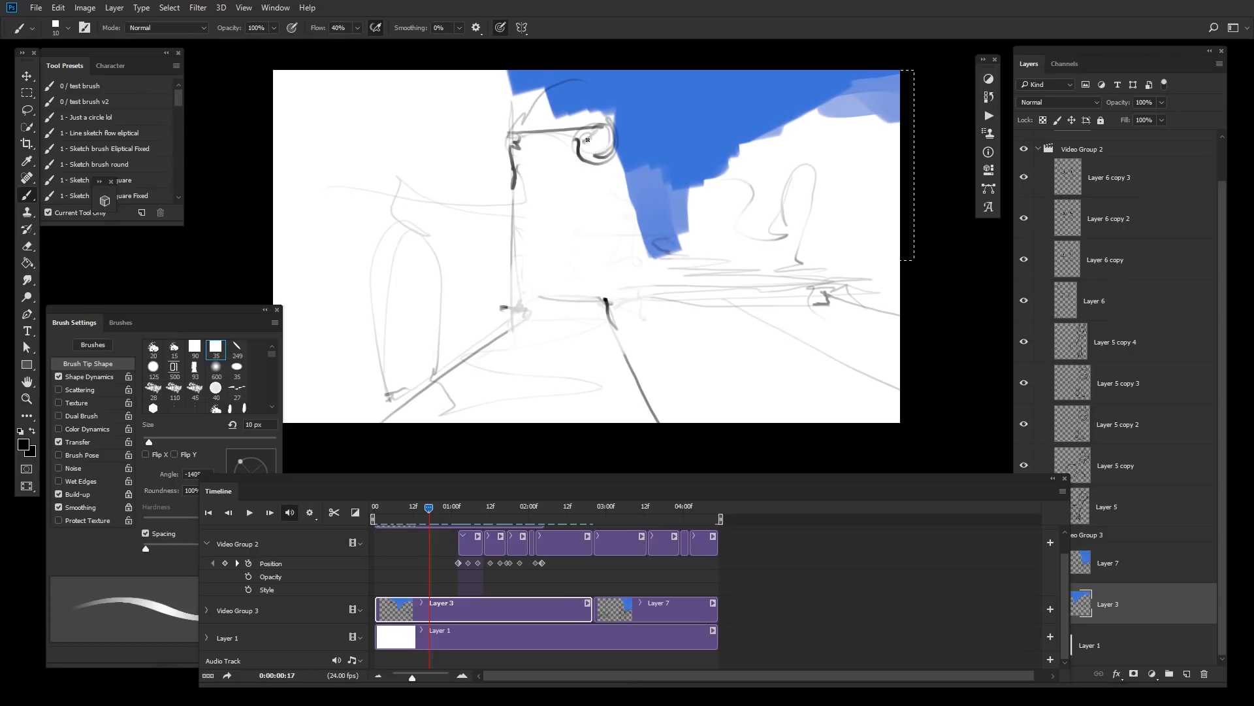
key(e)
drag(609, 147, 598, 152)
key(b)
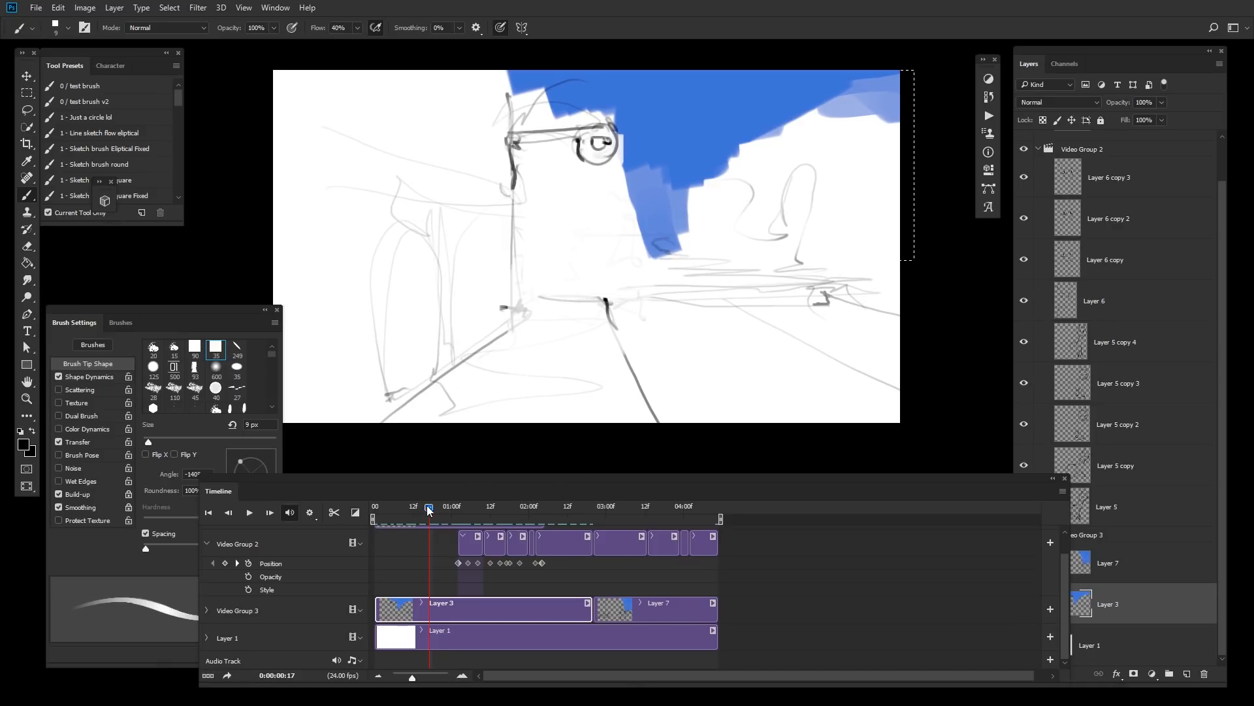
Step: Move to 01:02 and sketch a car at the street's right edge on Layer 3, undoing several strokes
drag(428, 510, 458, 507)
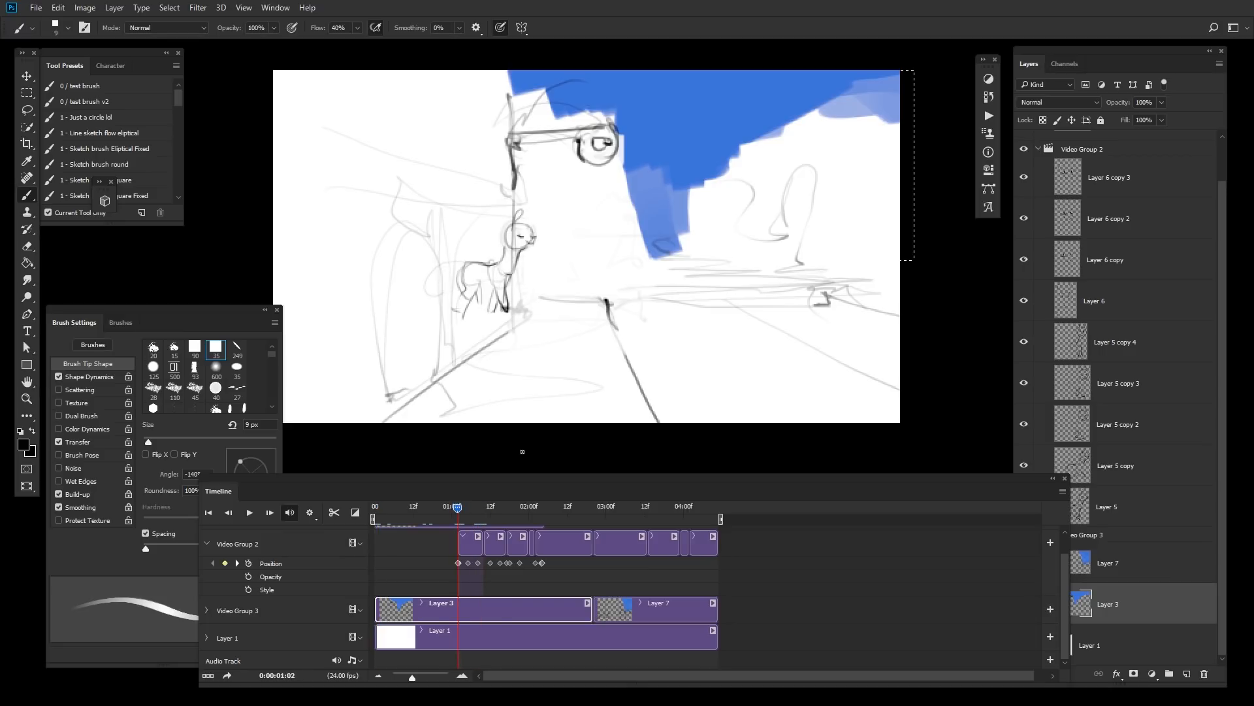
key(ctrl+z)
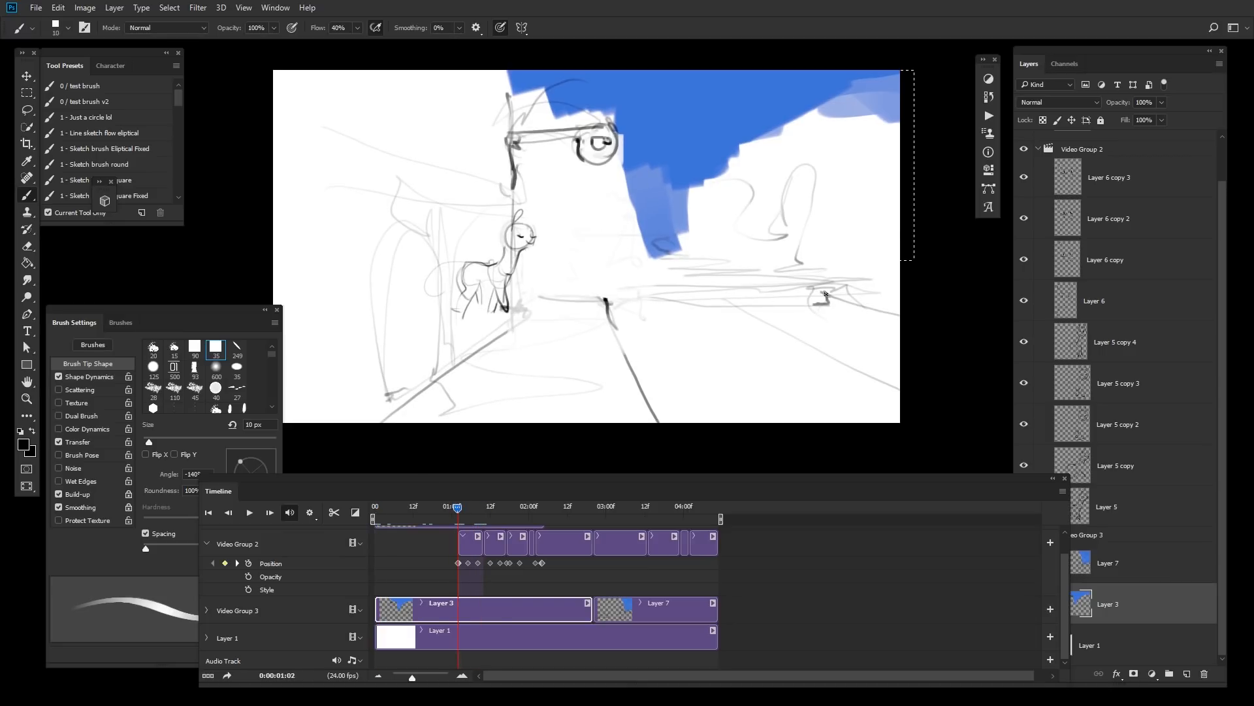
key(ctrl+z)
mouse_move(767, 227)
mouse_down()
mouse_move(739, 257)
mouse_move(753, 267)
mouse_move(810, 269)
mouse_move(833, 290)
mouse_move(892, 276)
mouse_move(824, 252)
mouse_move(820, 262)
mouse_up()
key(ctrl+z)
key(ctrl+z)
key(ctrl+z)
key(ctrl+z)
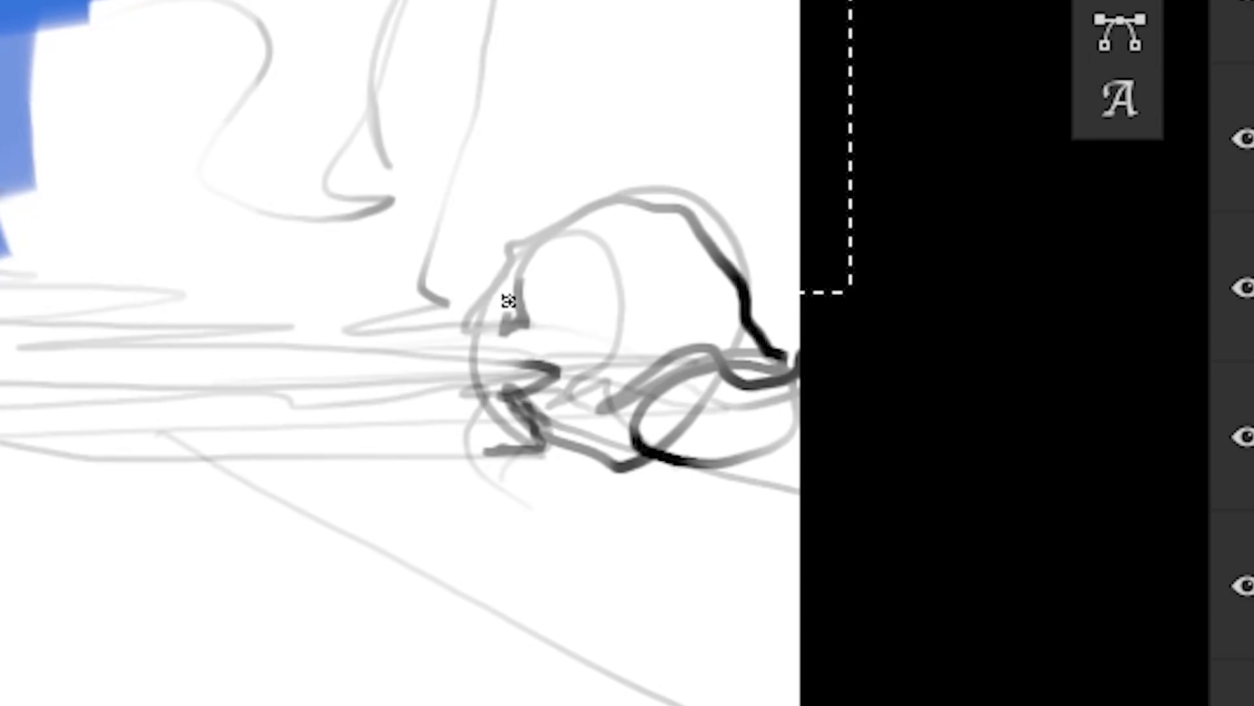
mouse_move(509, 301)
mouse_down()
mouse_move(456, 336)
mouse_move(571, 411)
mouse_move(584, 454)
mouse_move(599, 465)
mouse_move(644, 431)
mouse_move(687, 433)
mouse_up()
key(e)
drag(704, 271, 701, 335)
key(b)
mouse_move(593, 396)
mouse_down()
mouse_move(687, 326)
mouse_move(629, 318)
mouse_move(763, 320)
mouse_move(624, 312)
mouse_move(570, 264)
mouse_move(527, 248)
mouse_move(733, 236)
mouse_up()
key(ctrl+z)
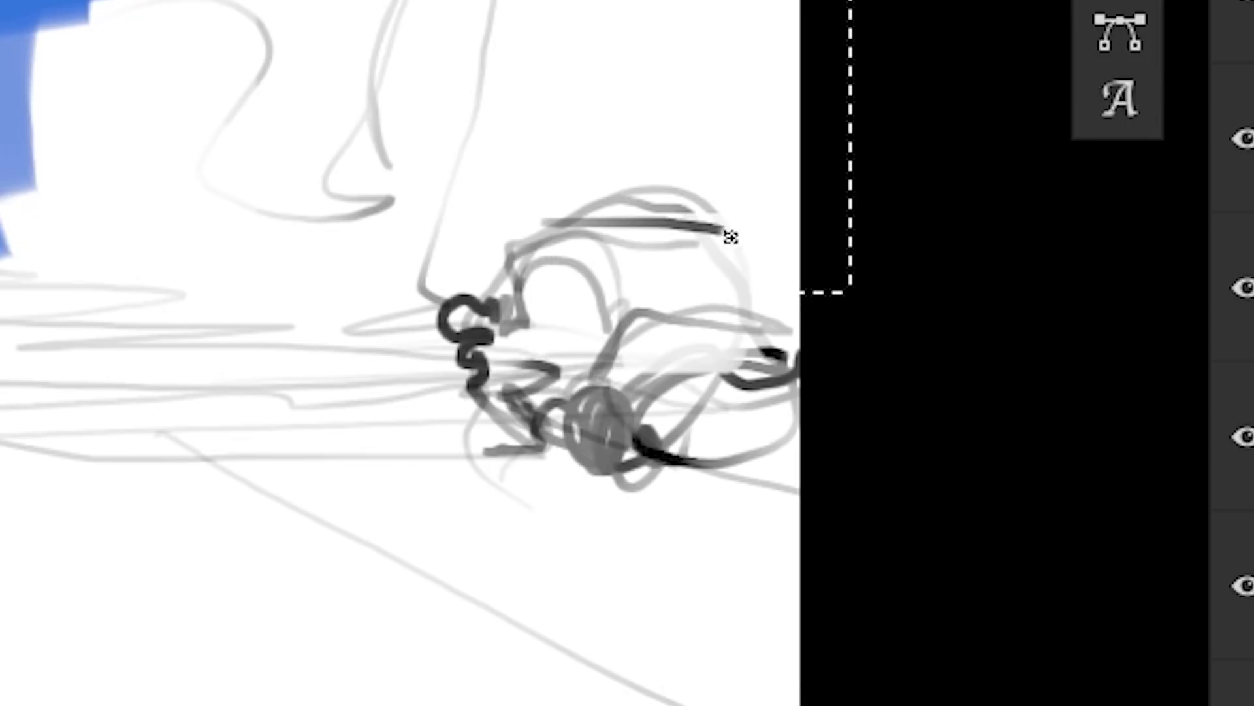
Step: Refine the car sketch by erasing rough parts and redrawing its outline with a smaller brush
key(e)
key(b)
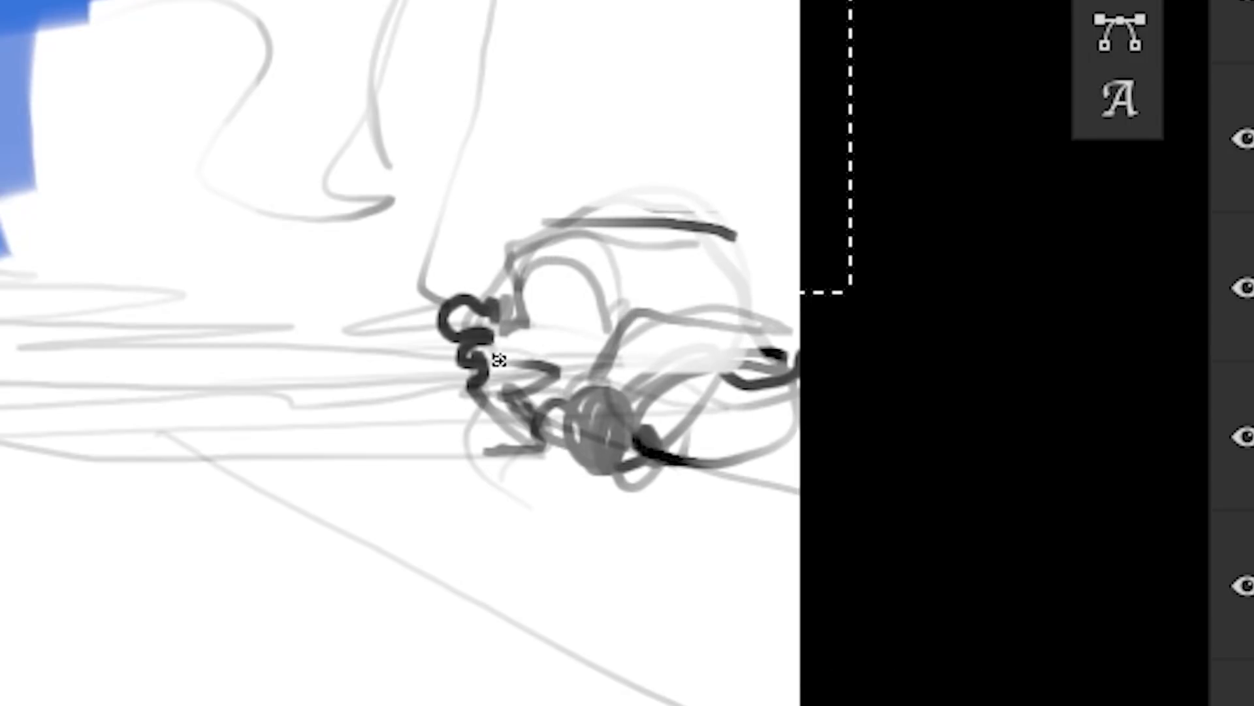
mouse_move(496, 359)
mouse_down()
mouse_move(428, 383)
mouse_move(486, 410)
mouse_up()
mouse_move(542, 307)
mouse_down()
mouse_move(552, 258)
mouse_move(580, 299)
mouse_move(595, 398)
mouse_move(710, 276)
mouse_move(716, 425)
mouse_move(810, 302)
mouse_up()
key(e)
mouse_move(742, 413)
mouse_down()
mouse_move(728, 227)
mouse_move(537, 298)
mouse_up()
key(ctrl+z)
mouse_move(798, 304)
mouse_down()
mouse_move(735, 578)
mouse_move(583, 314)
mouse_up()
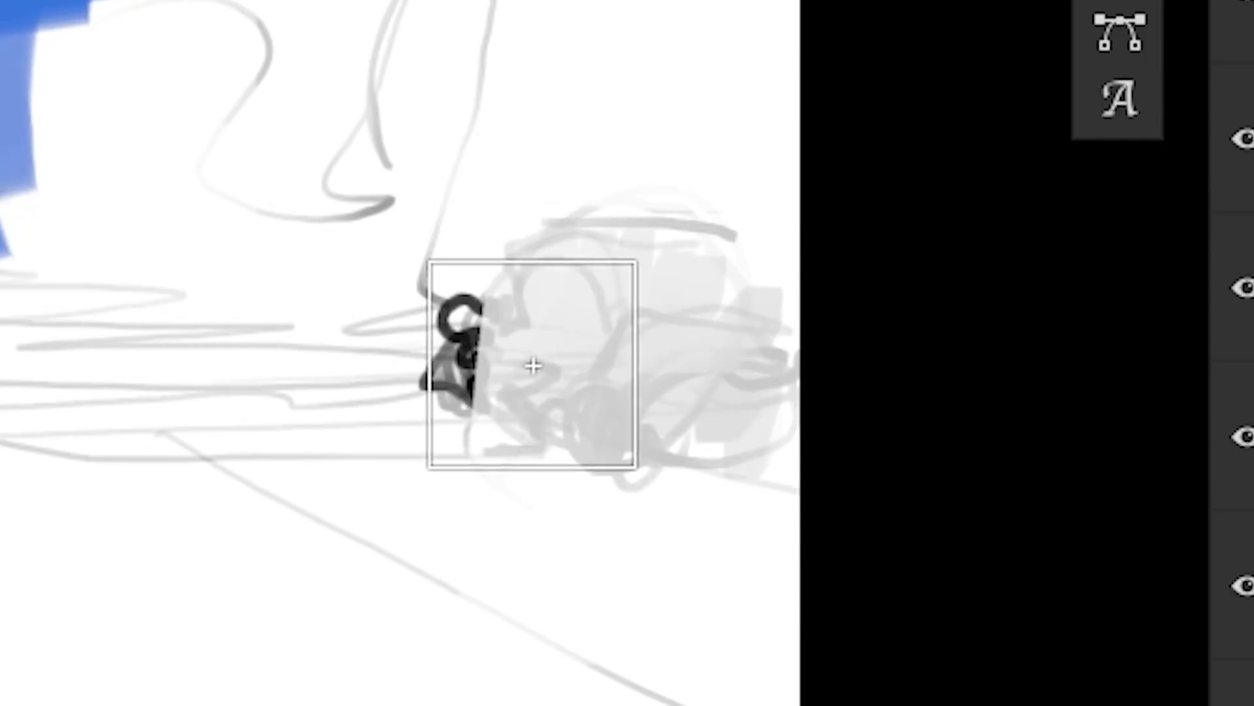
key(b)
key(bracketleft)
key(bracketleft)
key(bracketleft)
mouse_move(644, 411)
mouse_down()
mouse_move(701, 458)
mouse_move(664, 464)
mouse_move(793, 446)
mouse_move(652, 329)
mouse_move(747, 319)
mouse_move(627, 324)
mouse_move(615, 305)
mouse_move(626, 271)
mouse_move(809, 236)
mouse_move(634, 229)
mouse_move(511, 299)
mouse_move(503, 340)
mouse_move(533, 414)
mouse_move(590, 468)
mouse_move(477, 395)
mouse_move(697, 380)
mouse_move(716, 402)
mouse_move(551, 279)
mouse_move(524, 407)
mouse_move(481, 437)
mouse_move(533, 444)
mouse_move(532, 428)
mouse_move(575, 427)
mouse_move(585, 410)
mouse_move(634, 467)
mouse_up()
key(ctrl+z)
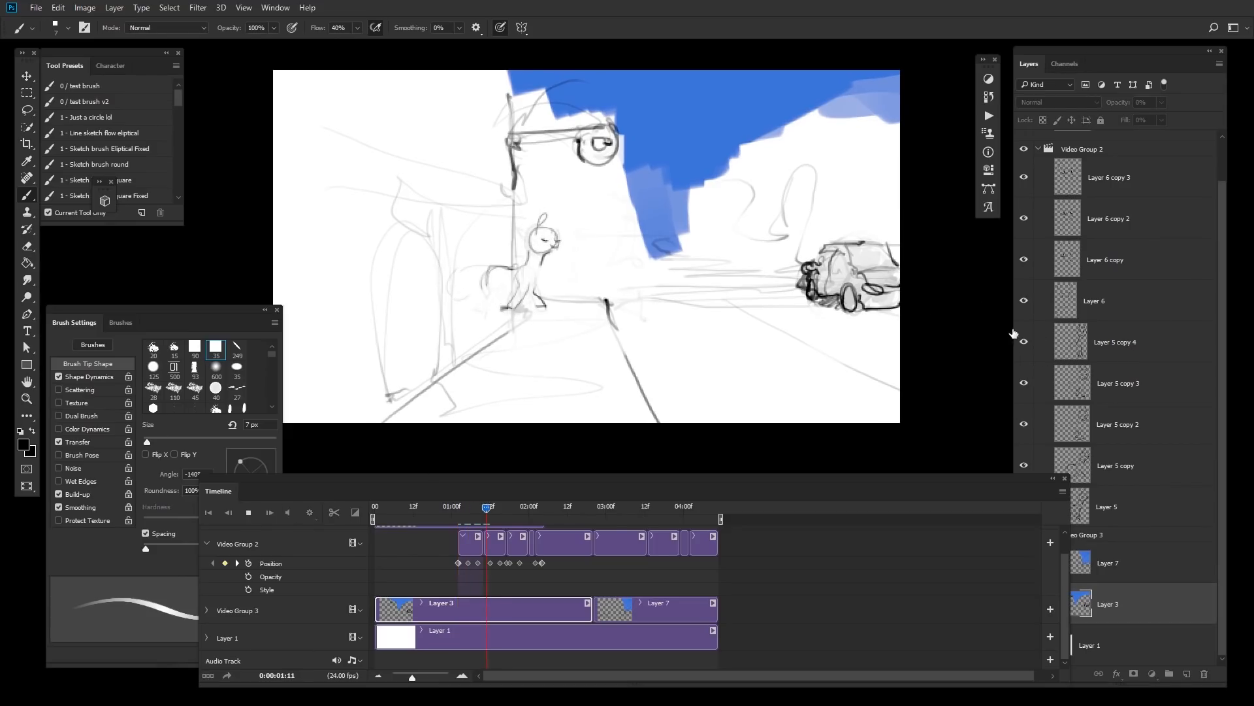
Step: Sketch street-lamp poles along the right side of the street on Layer 3
key(space)
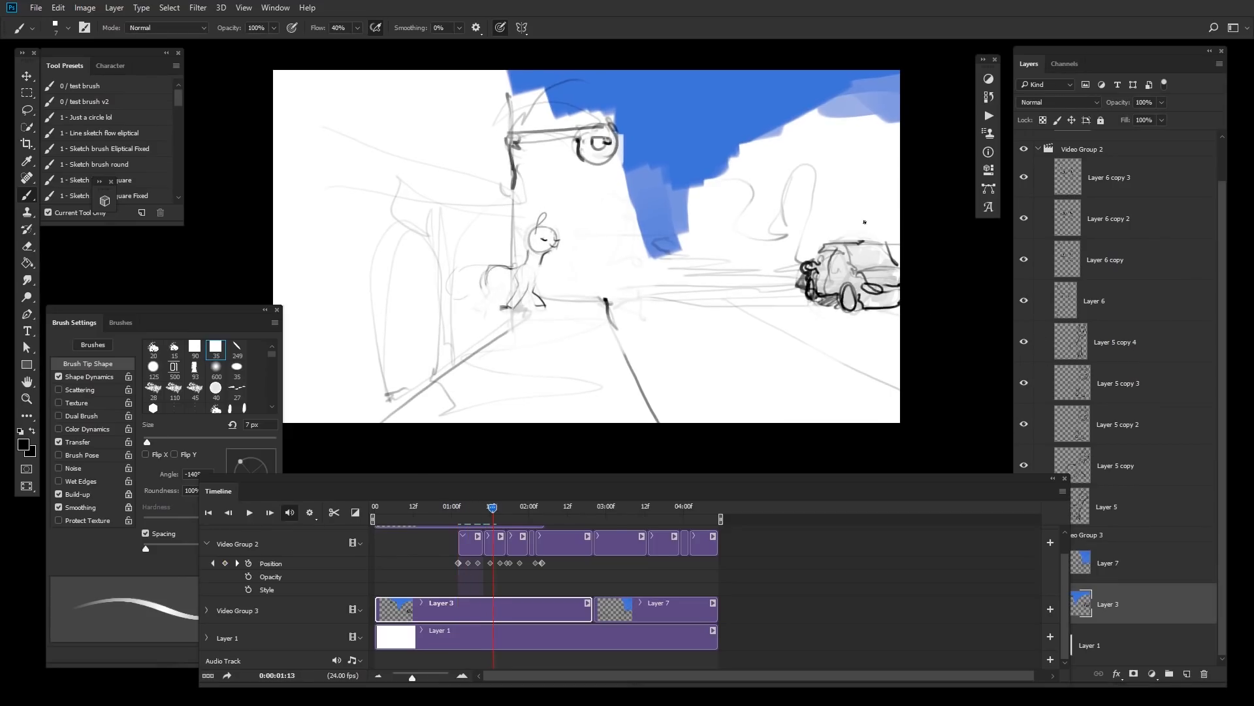
key(ctrl+z)
drag(851, 117, 851, 232)
drag(812, 122, 835, 108)
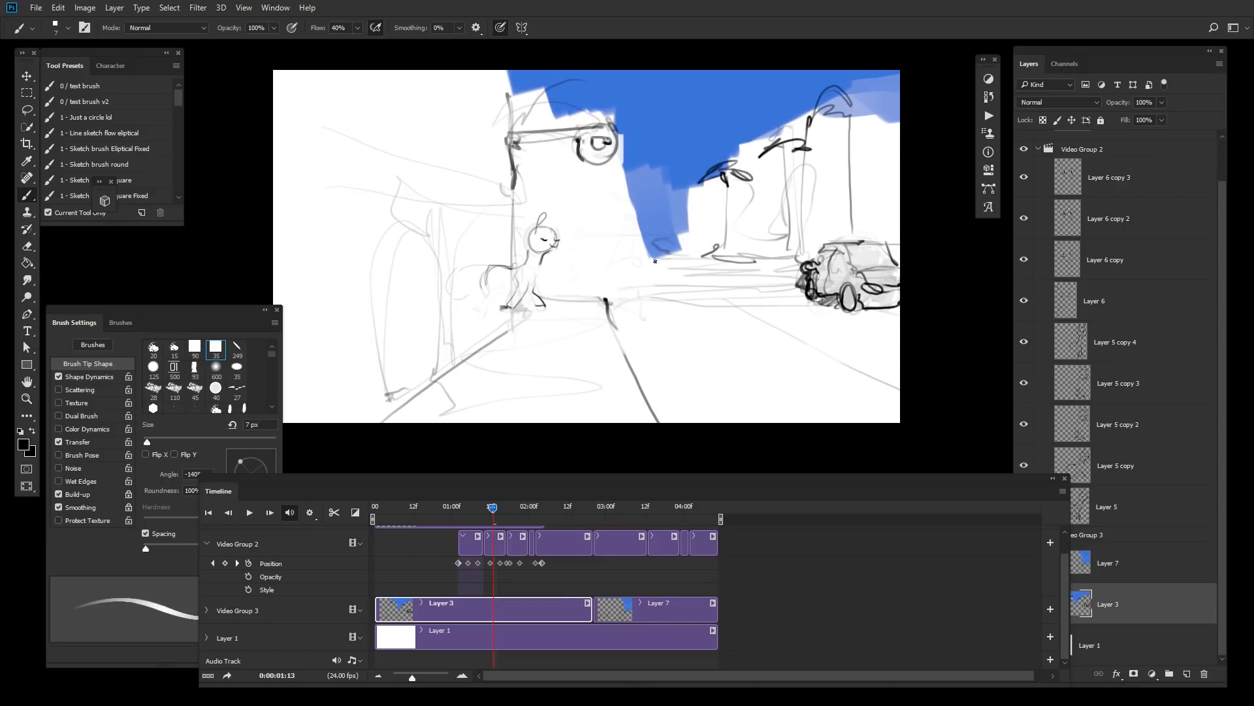
key(space)
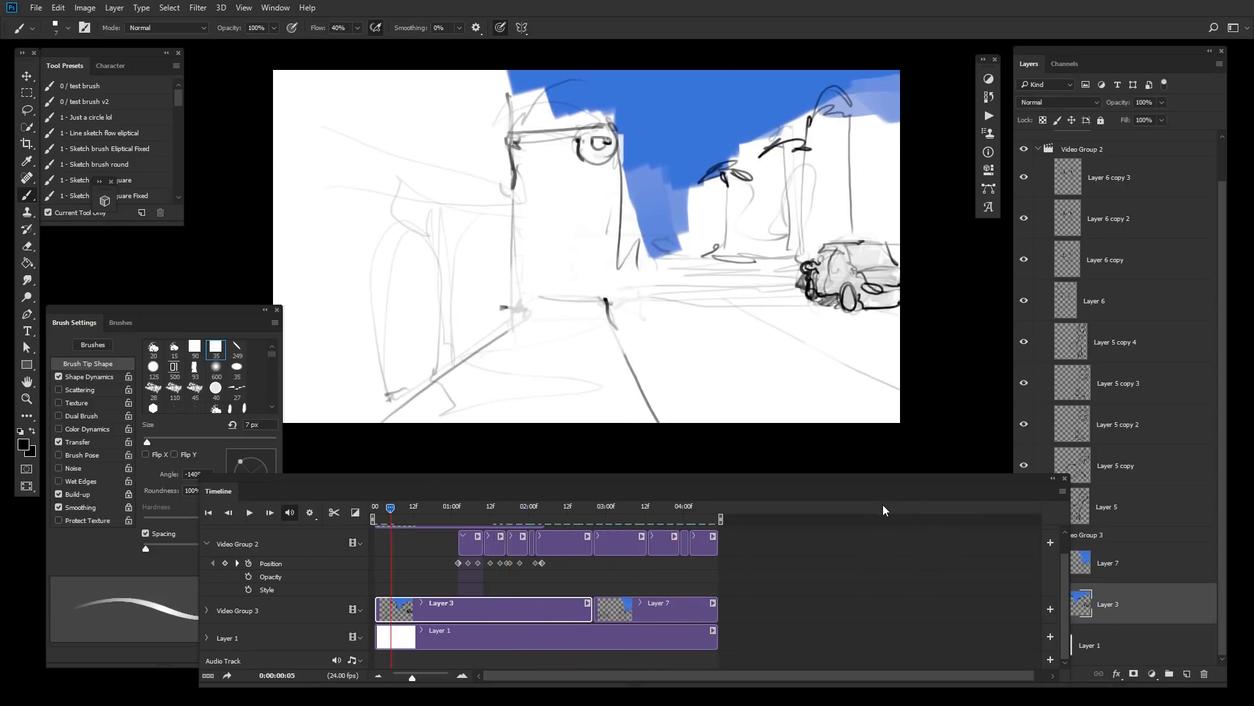
Step: Delete the Layer 2 clip and its empty group, Video Group 1, returning the playhead to the start
key(space)
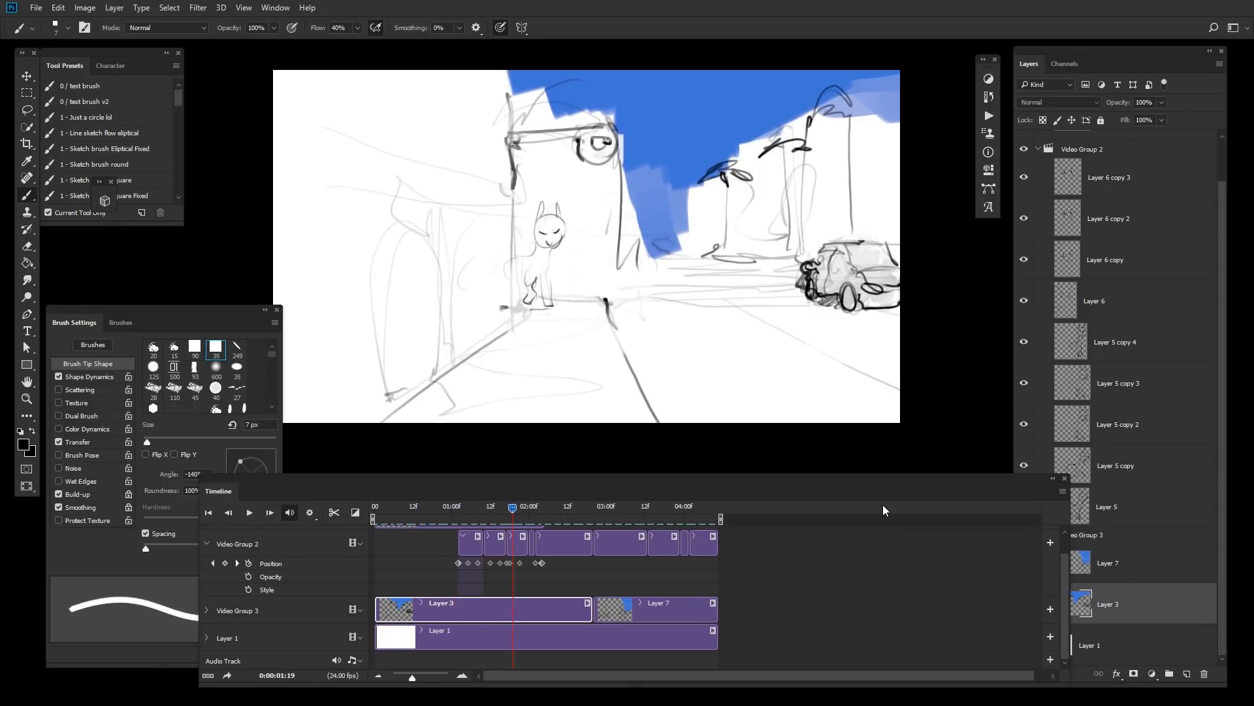
scroll(1063, 539, up, 1)
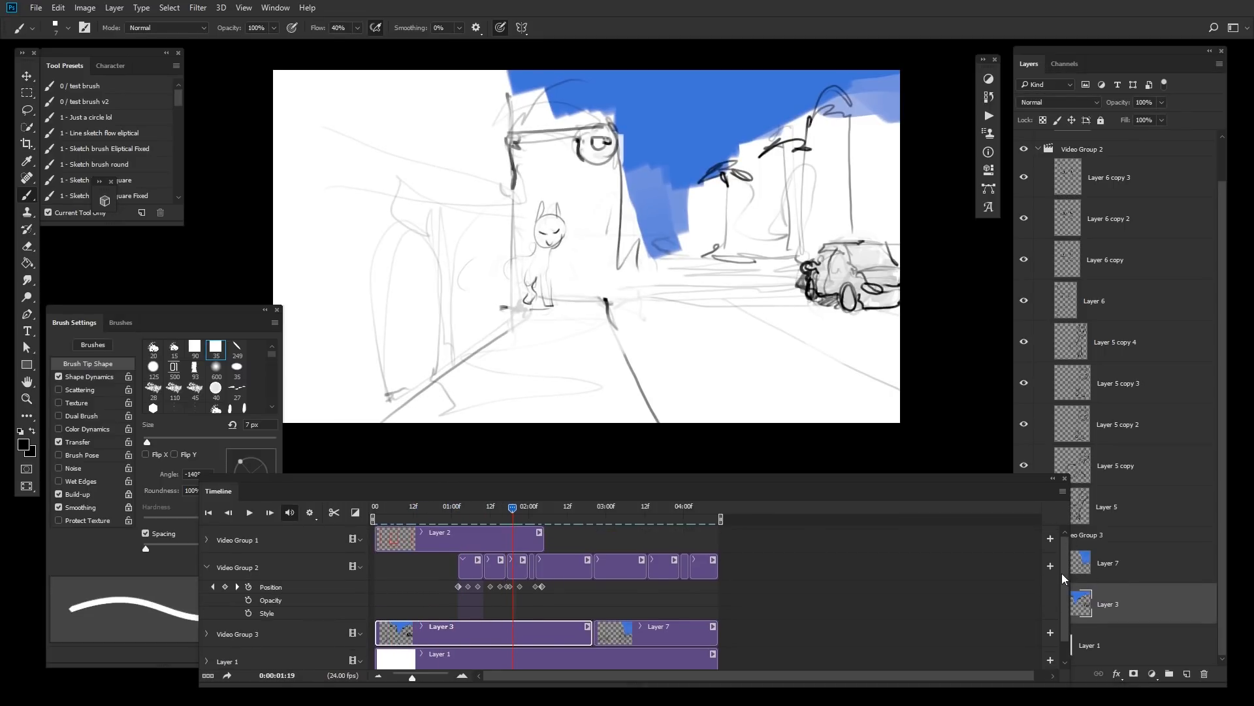
click(492, 548)
key(Delete)
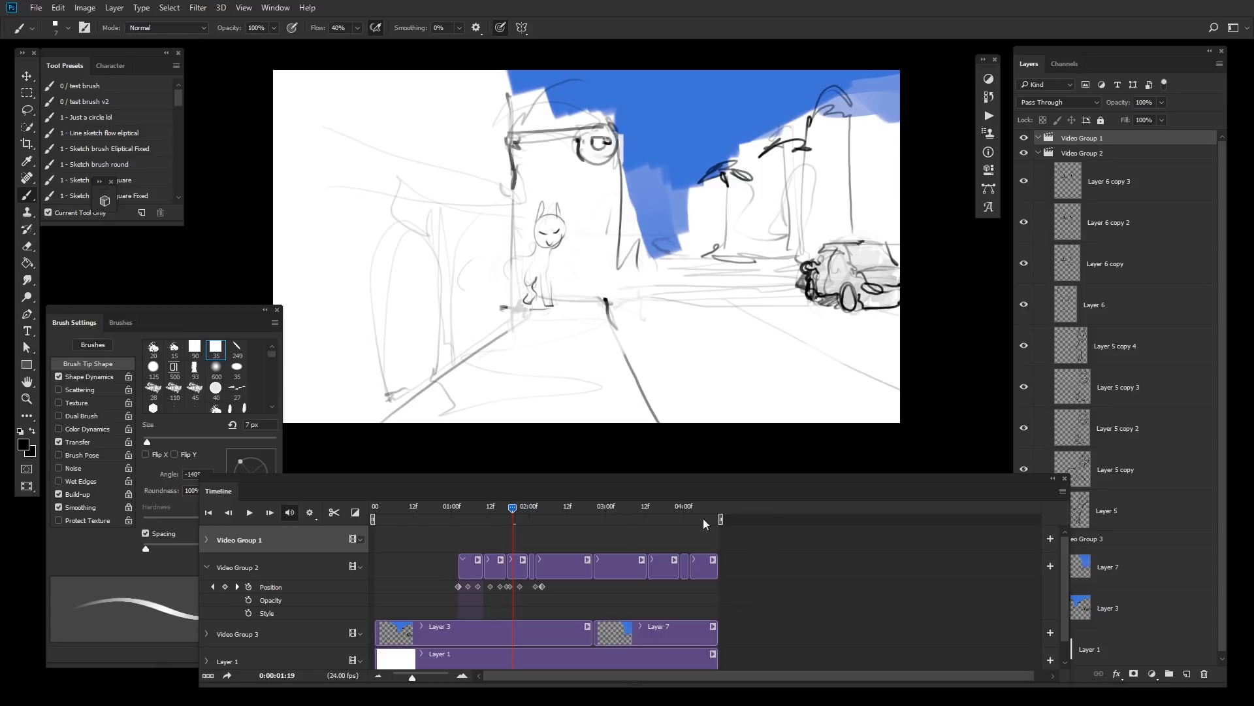
click(206, 567)
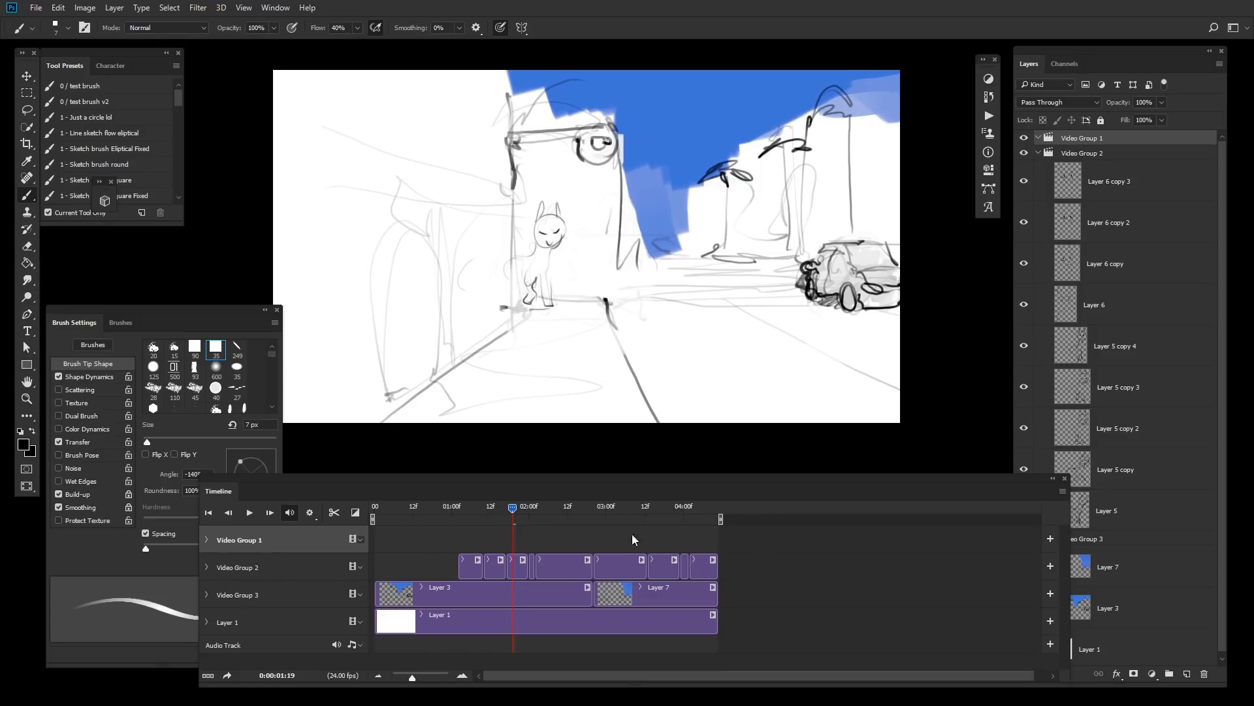
drag(513, 508, 332, 542)
click(1043, 138)
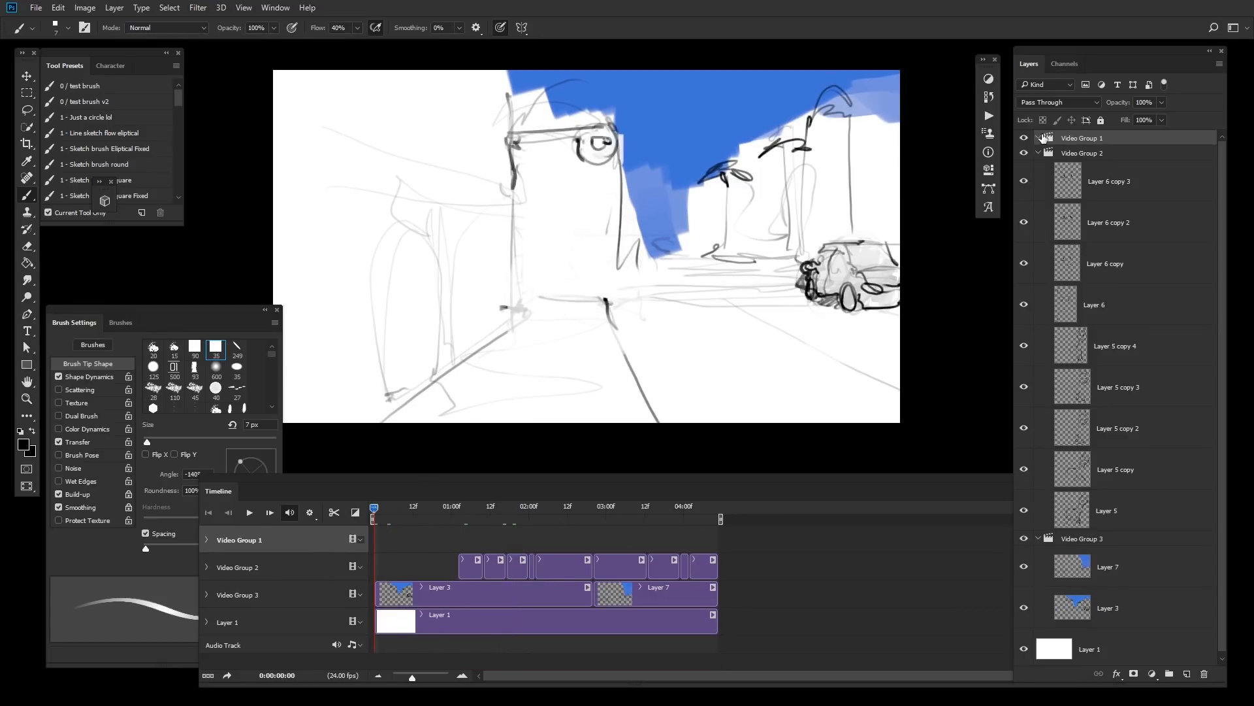
key(Delete)
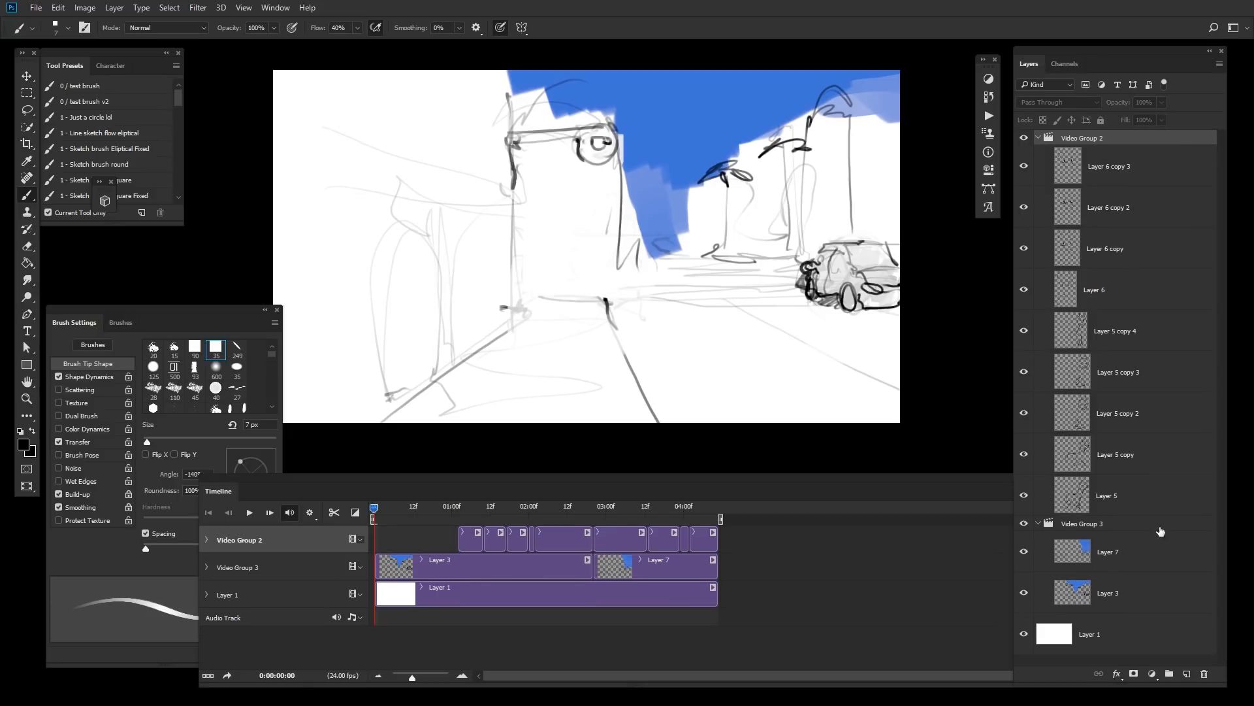
Step: Add a Gradient Map adjustment layer to the document
click(1149, 674)
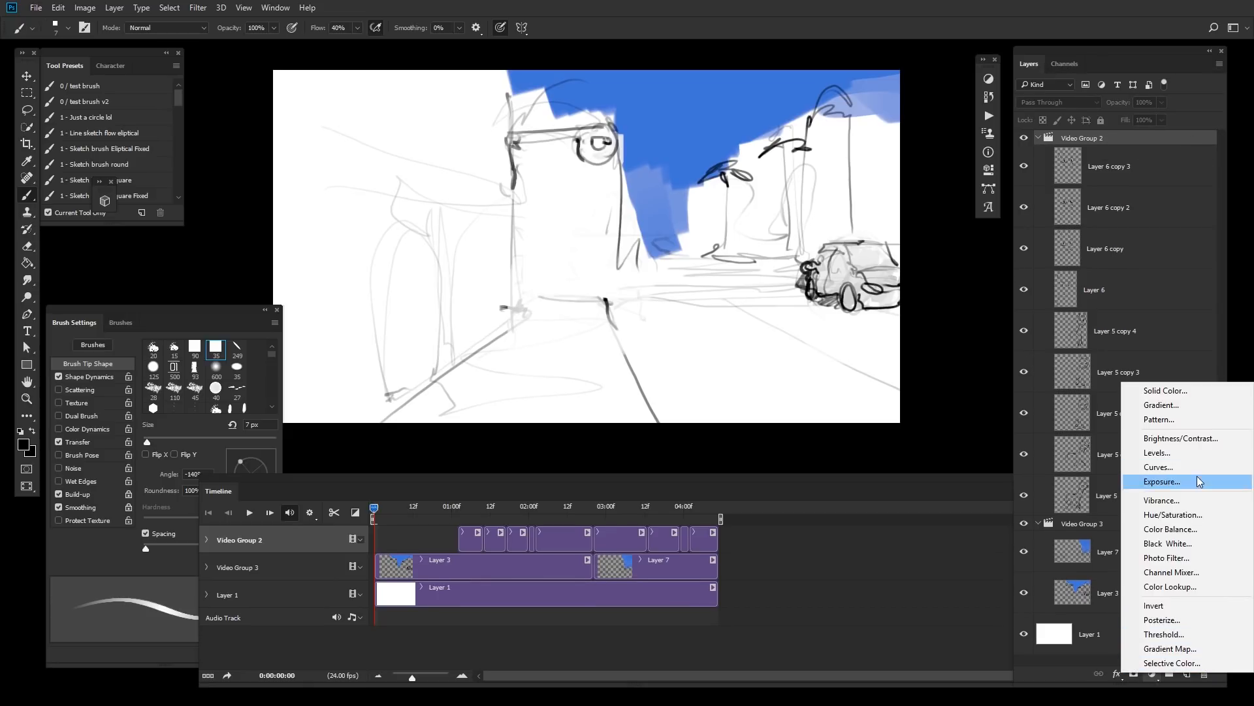
click(1173, 648)
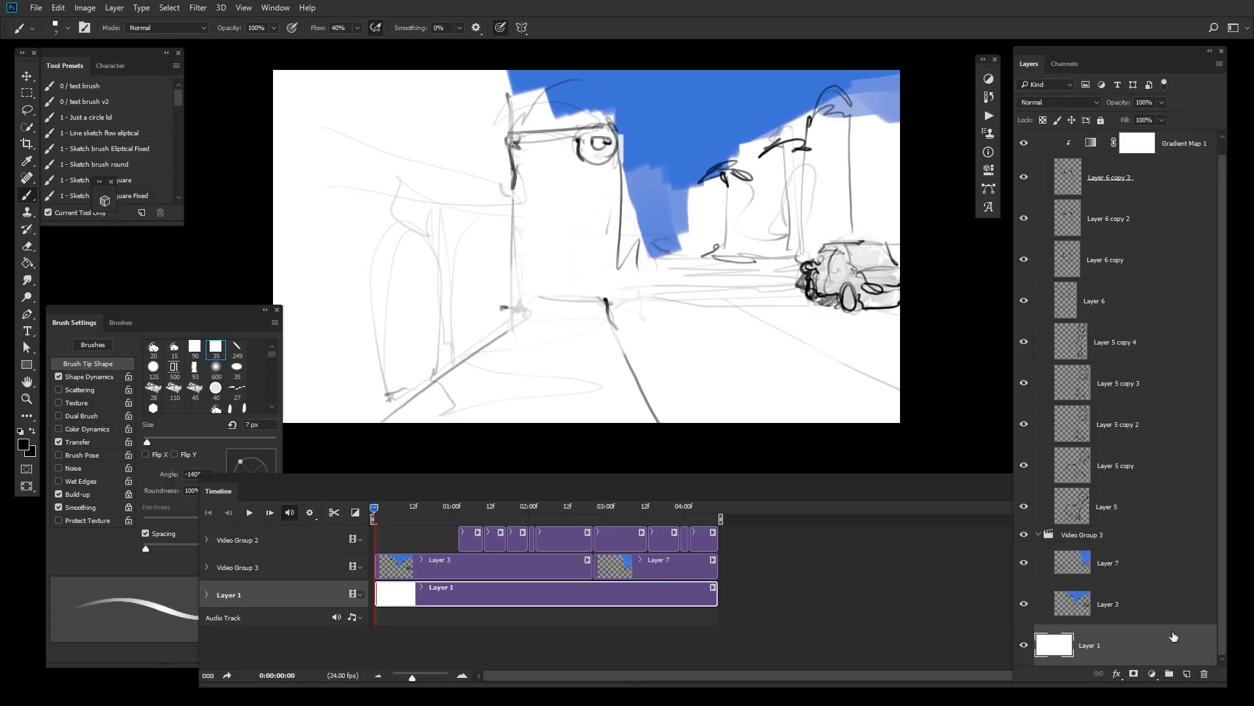
alt+click(1105, 156)
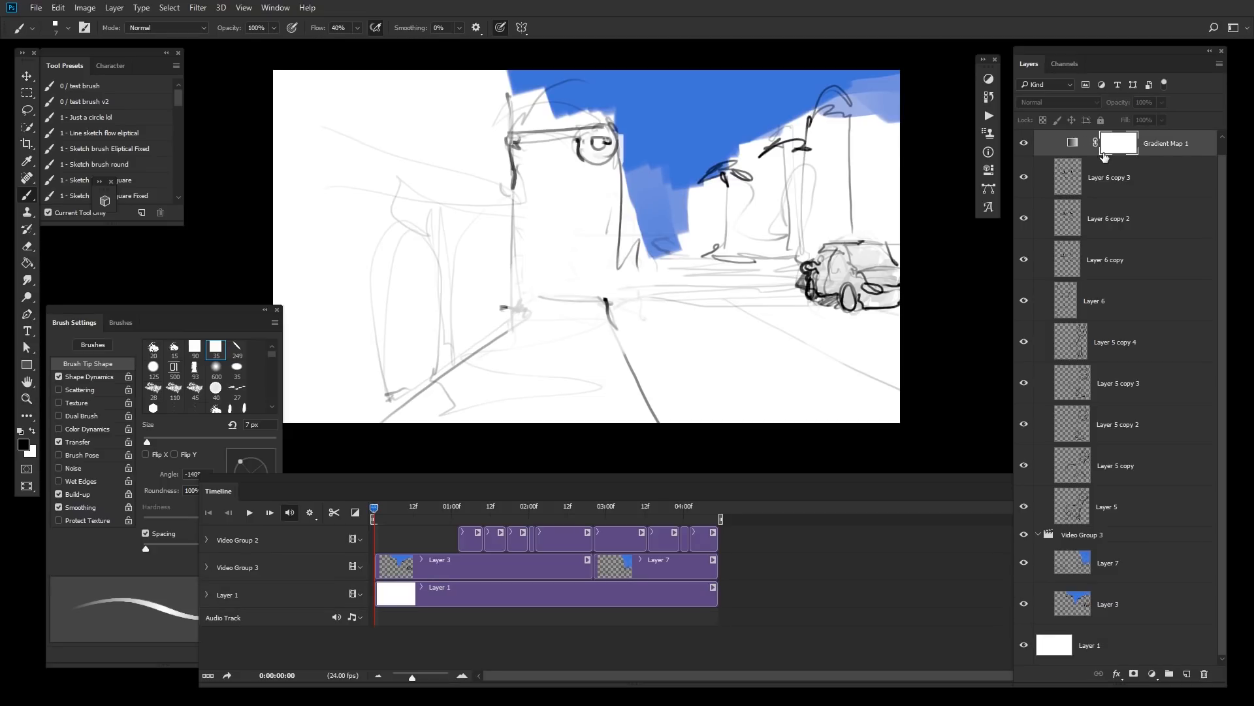
Step: Move the Gradient Map layer above Video Group 2 and extend its clip to the start of the timeline
drag(1223, 221, 1220, 189)
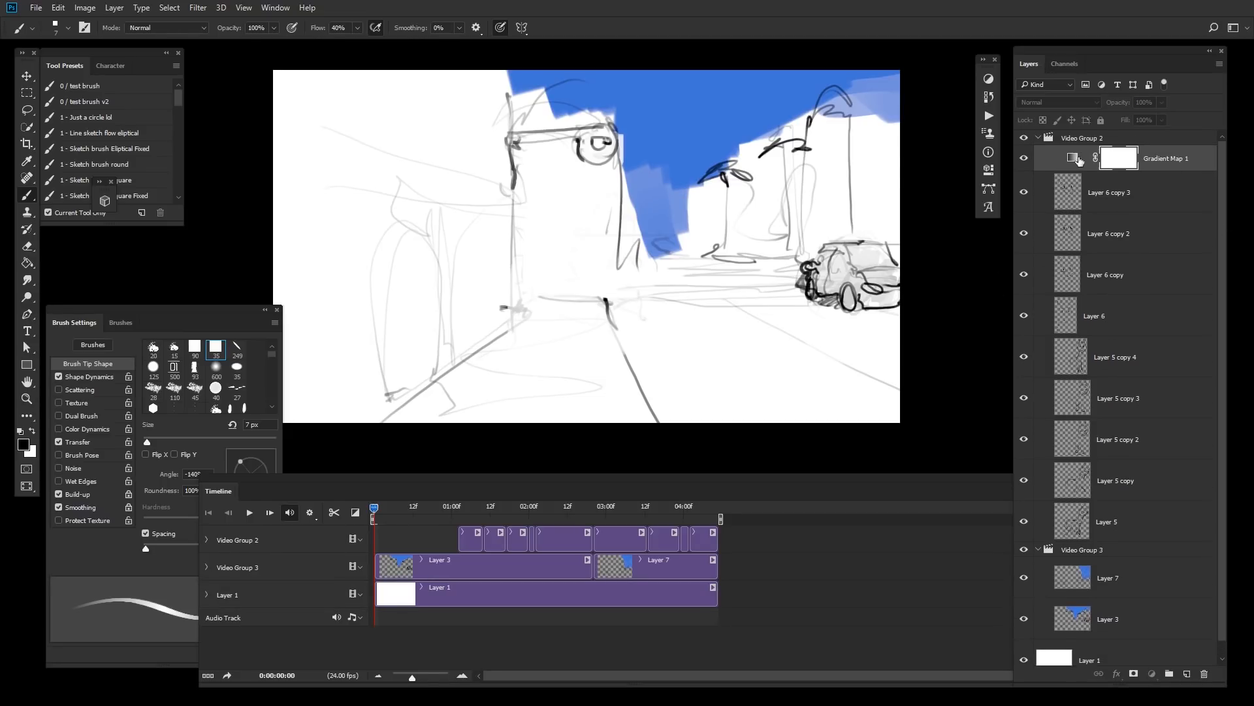
drag(1081, 160, 1082, 132)
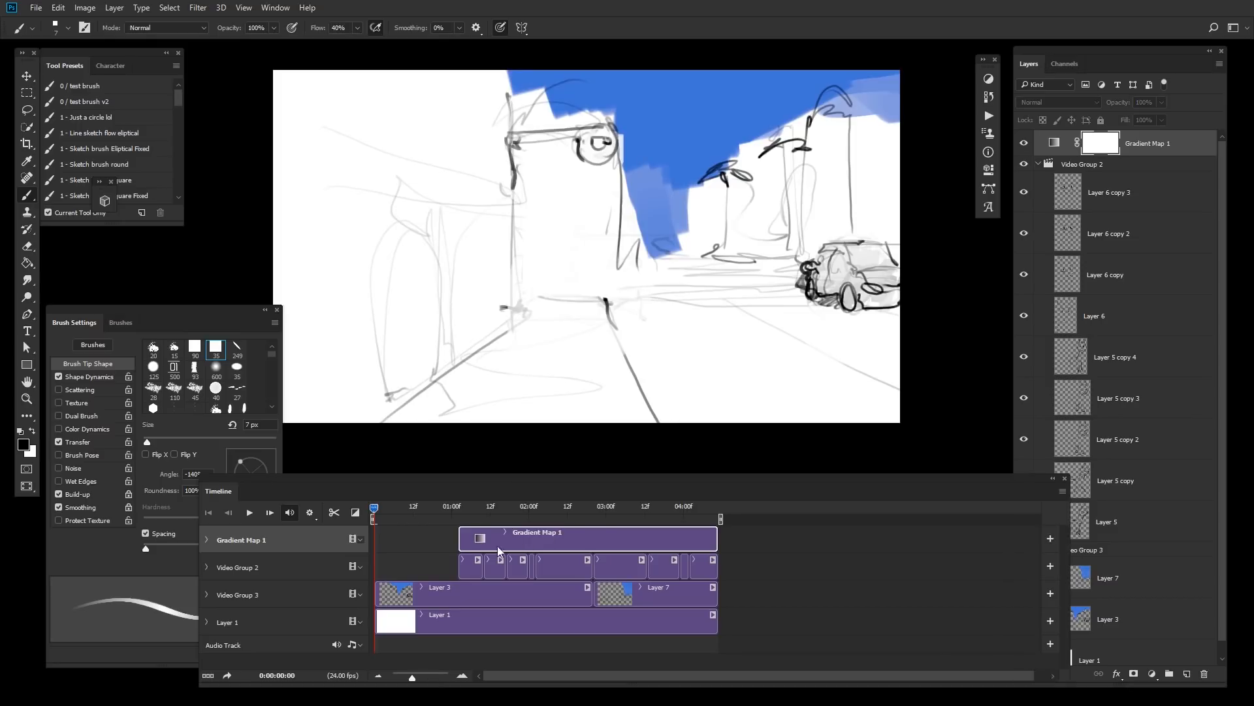
click(402, 551)
drag(460, 546, 377, 546)
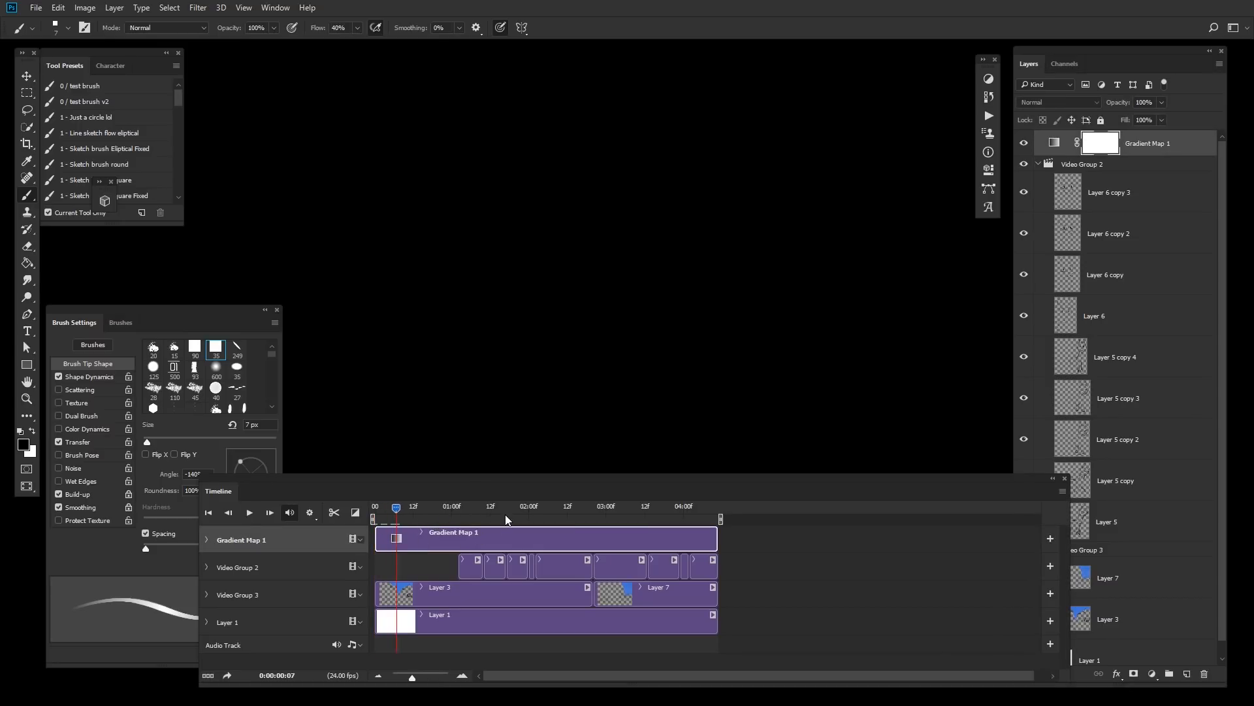
Step: Open the Gradient Map properties and try several gradient presets, settling on the Violet, Orange gradient
double_click(1058, 143)
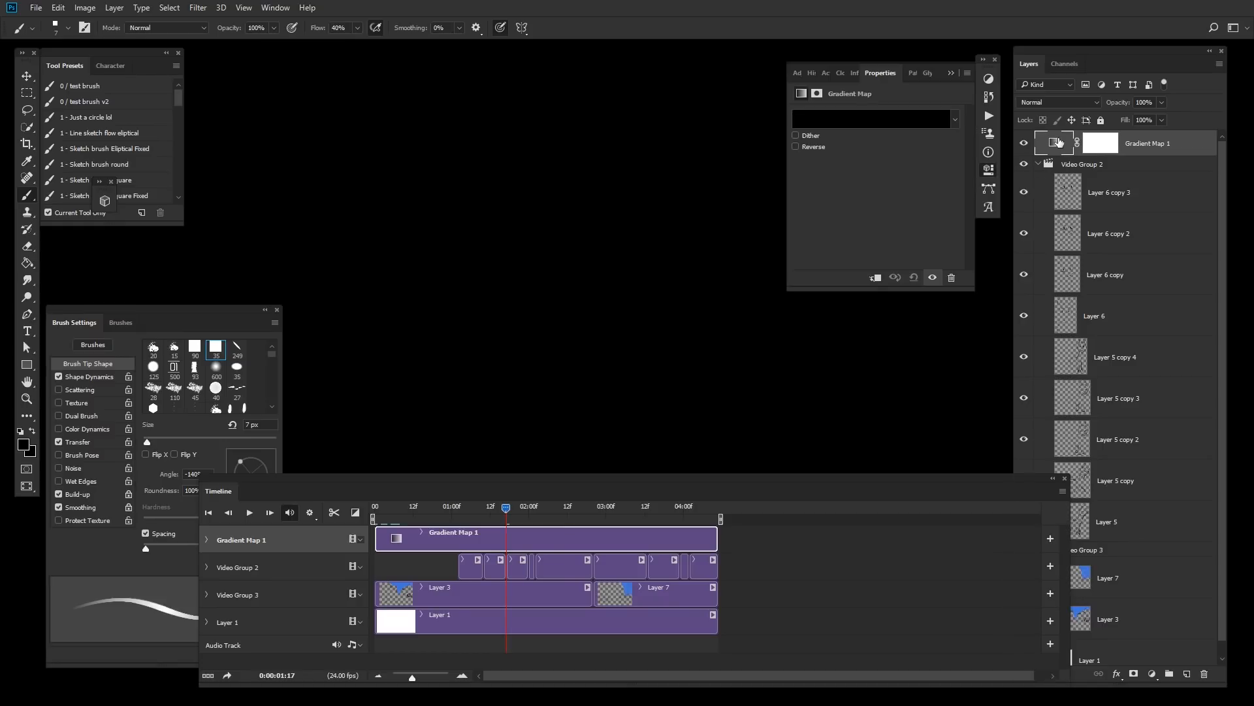
click(955, 118)
click(929, 261)
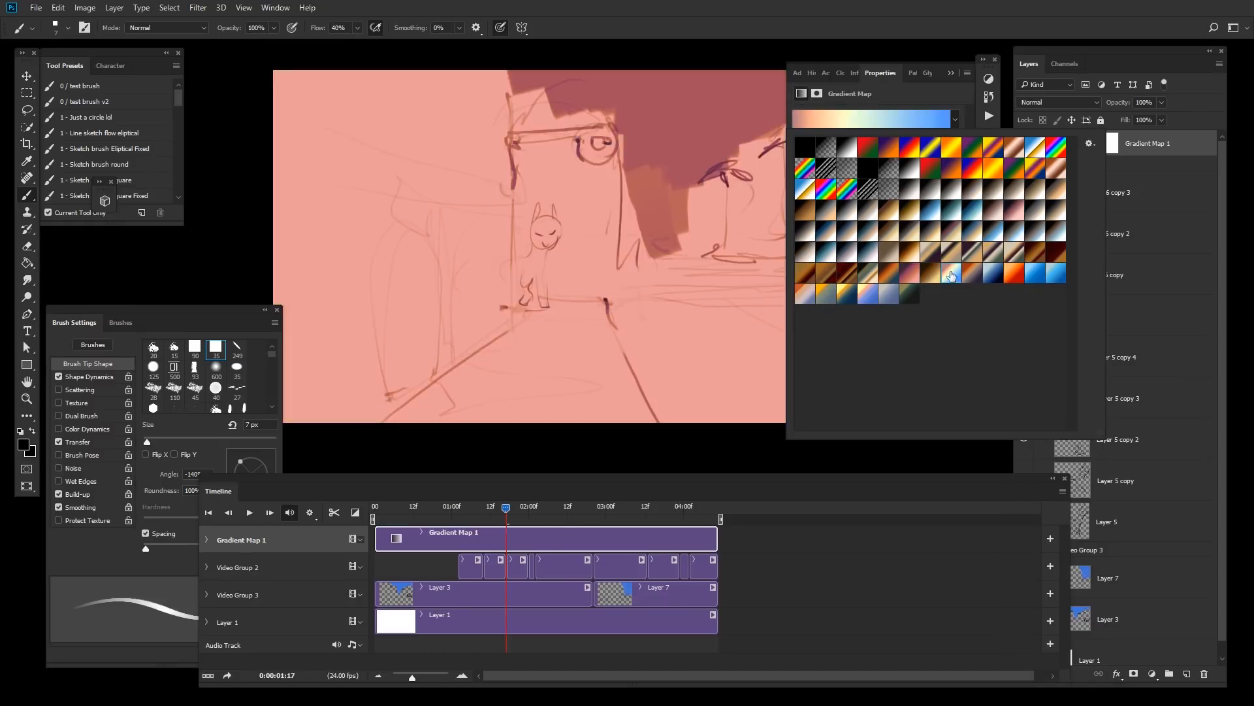
click(951, 274)
click(909, 273)
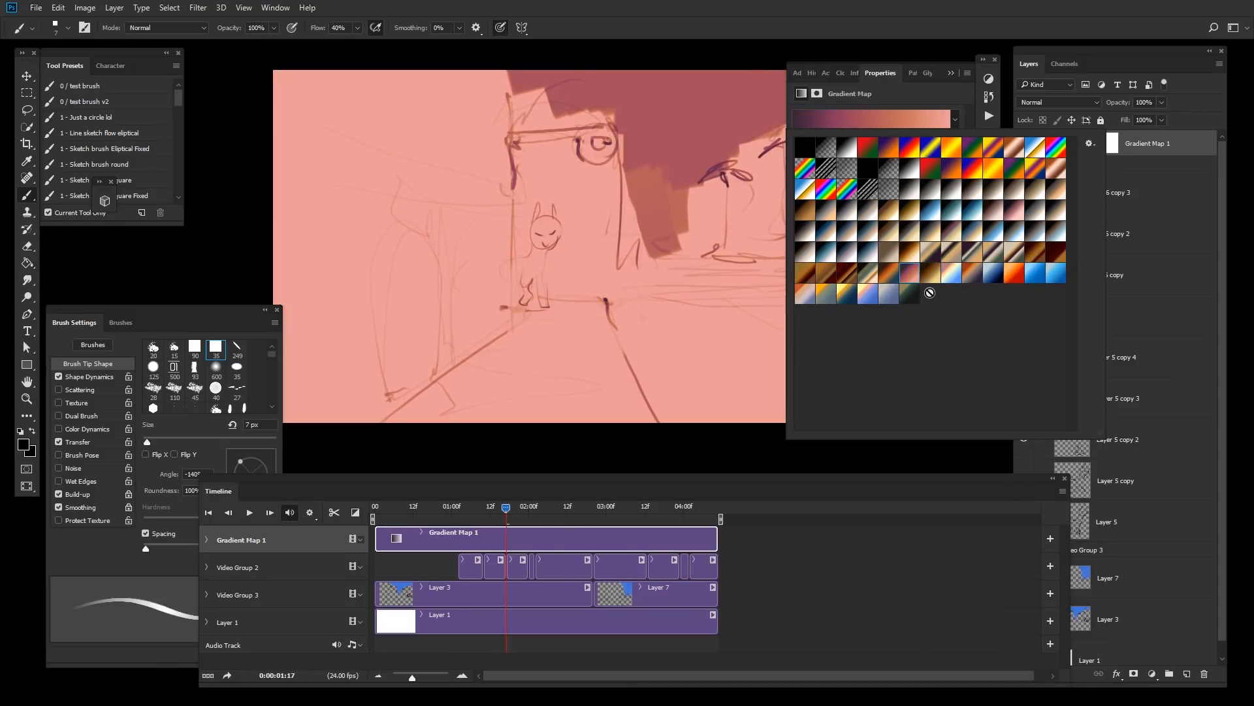
click(972, 274)
click(952, 275)
click(967, 273)
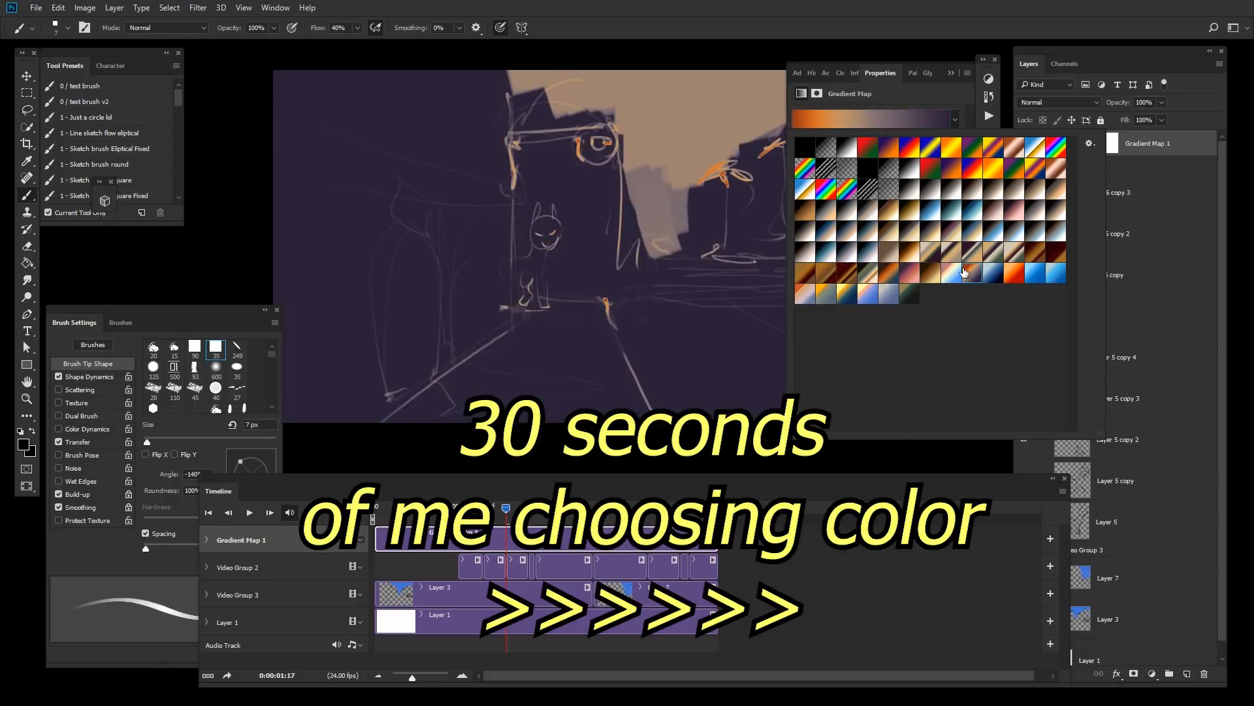
click(953, 274)
click(934, 276)
click(867, 294)
click(848, 294)
click(826, 294)
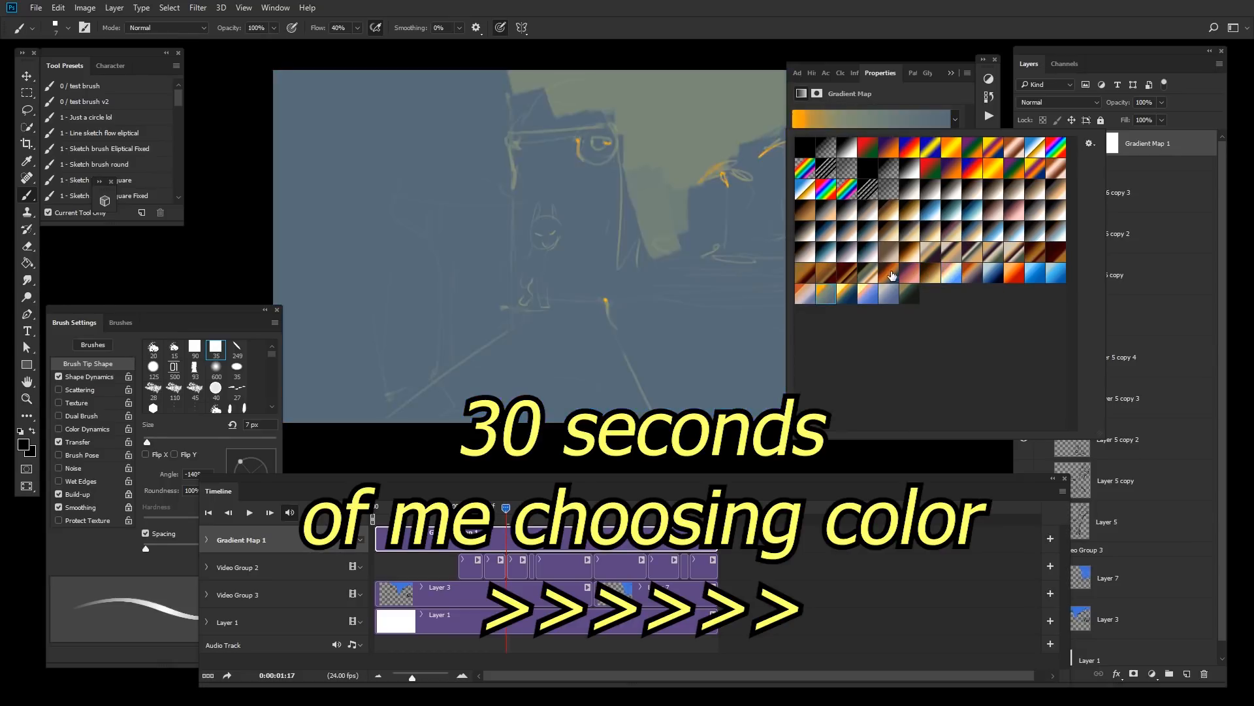
click(951, 254)
click(993, 253)
click(1035, 275)
click(1015, 277)
click(993, 275)
click(973, 274)
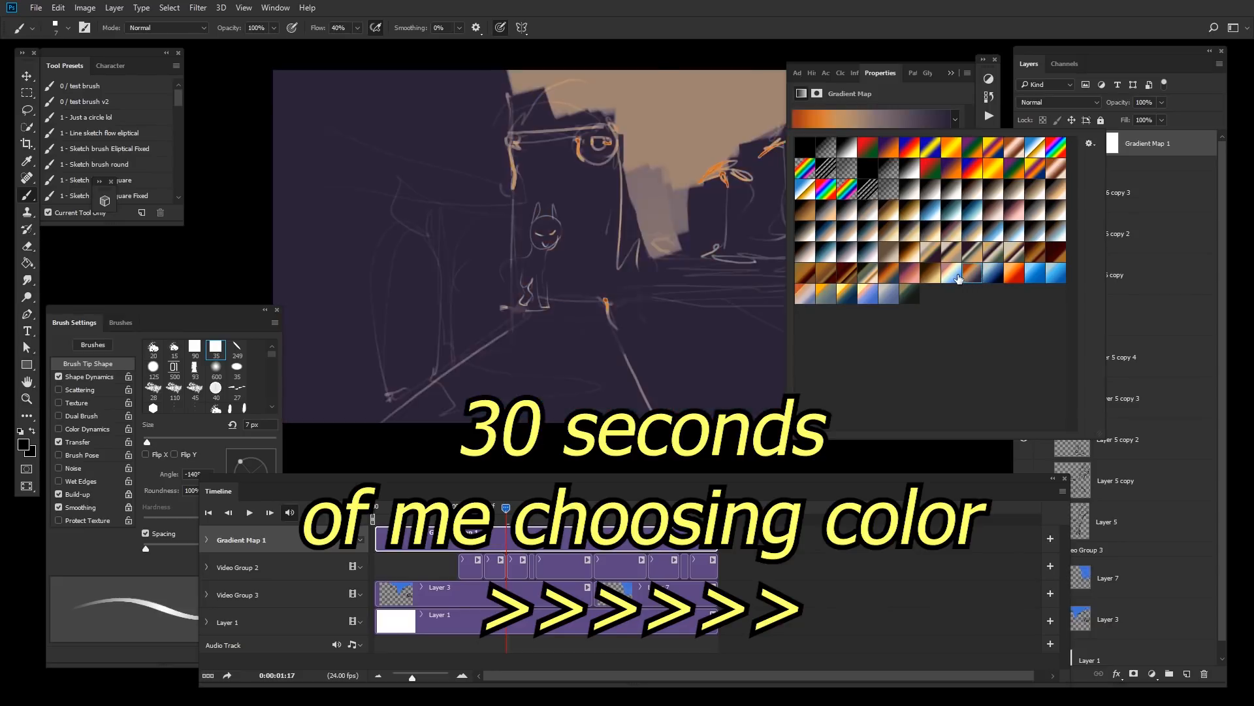
click(952, 273)
click(993, 211)
click(973, 212)
click(1037, 213)
click(1013, 196)
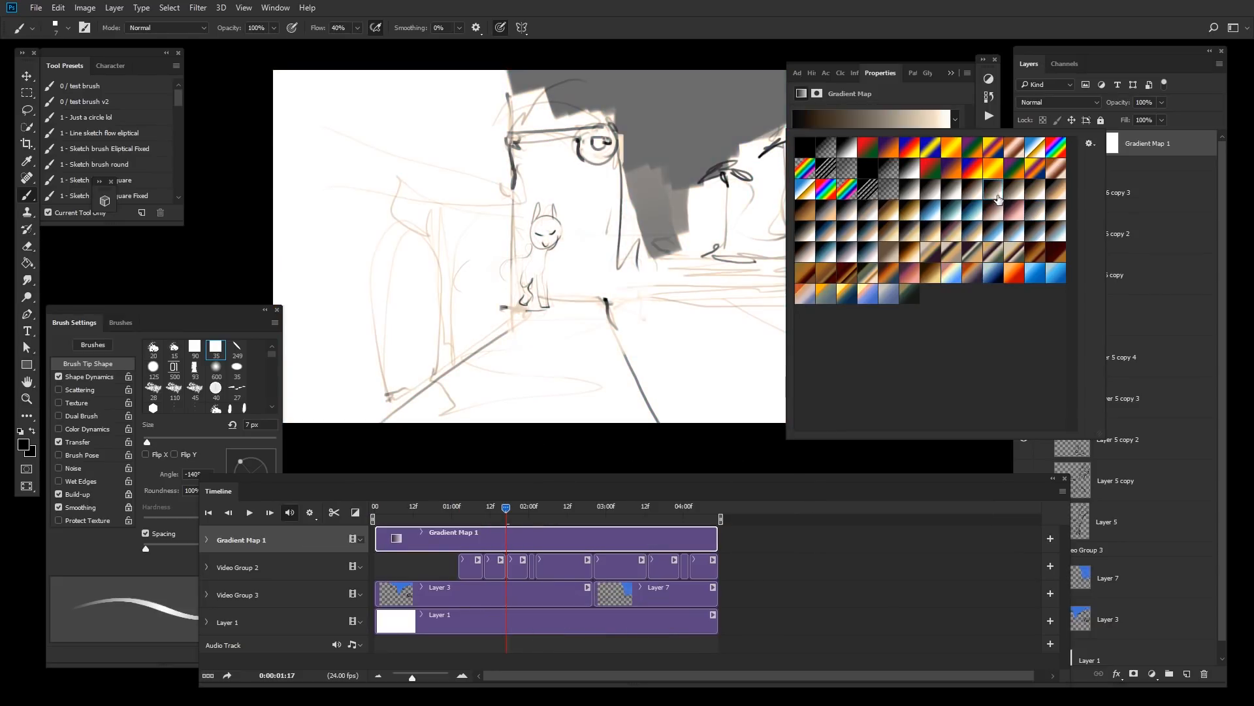
click(994, 196)
click(972, 195)
click(868, 148)
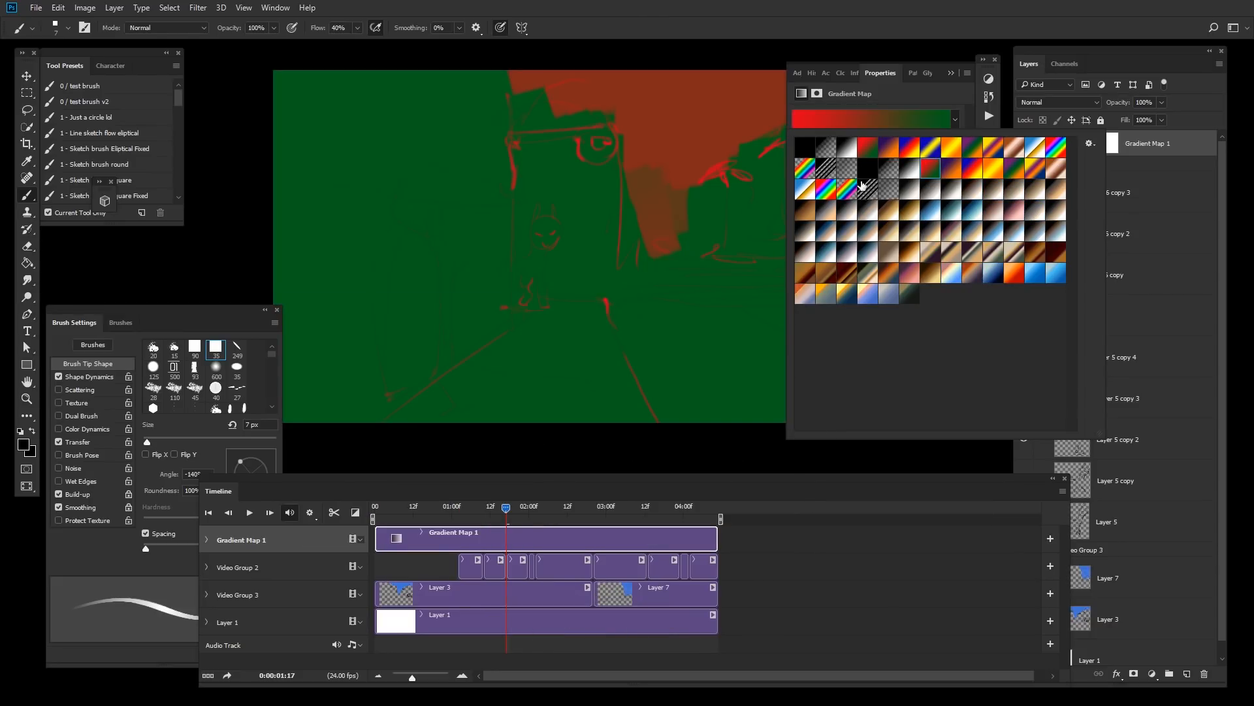
click(888, 155)
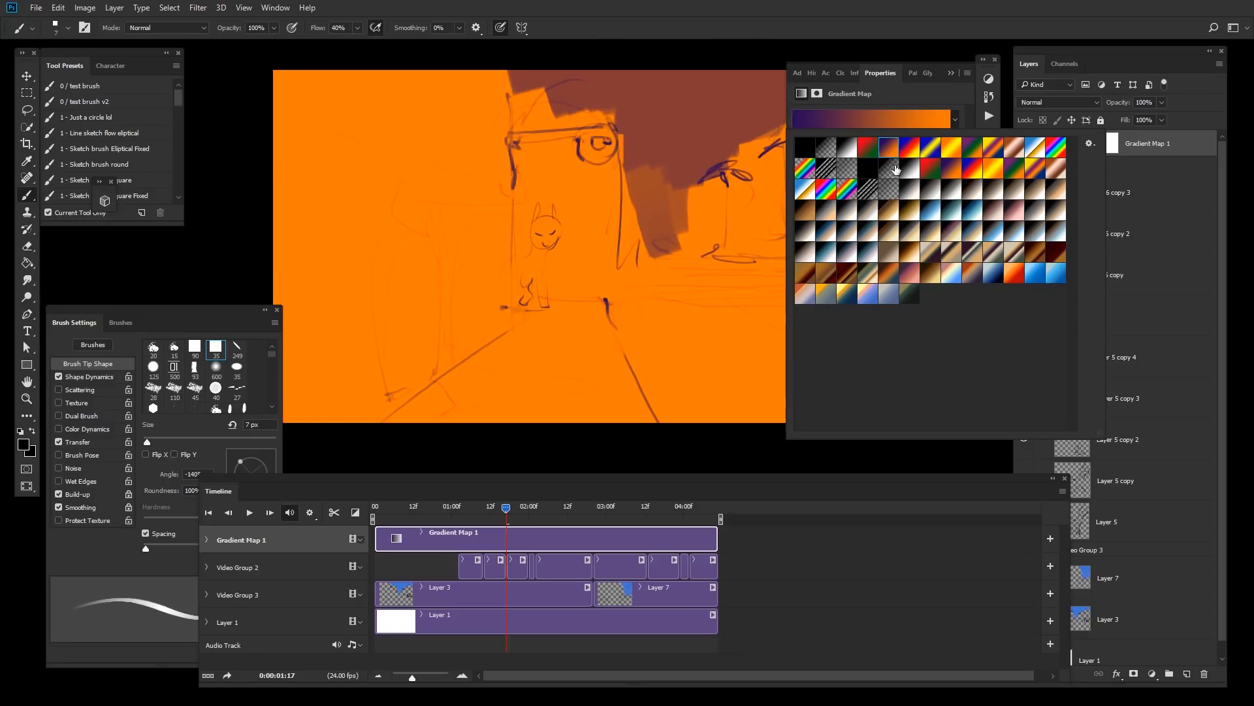
Step: Open the Gradient Editor and set the left color stop to purple 581754
click(905, 116)
click(905, 117)
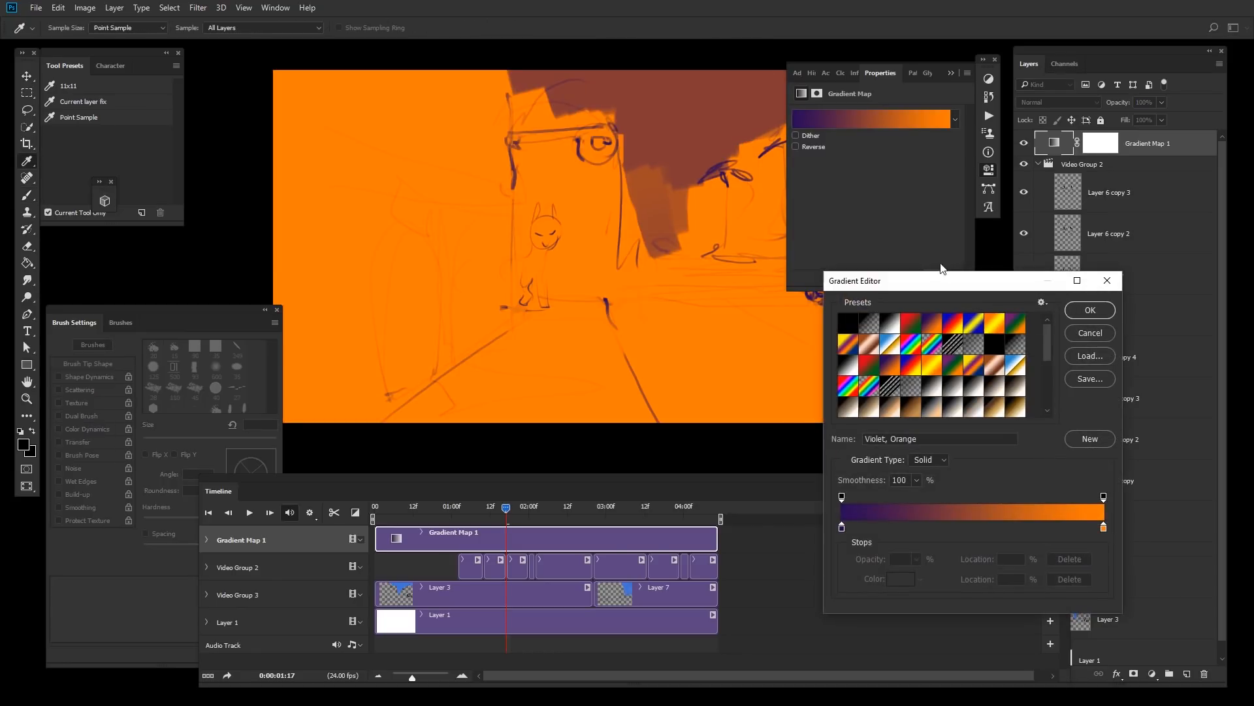
click(842, 527)
click(901, 583)
drag(1013, 444, 1013, 512)
drag(955, 402, 980, 438)
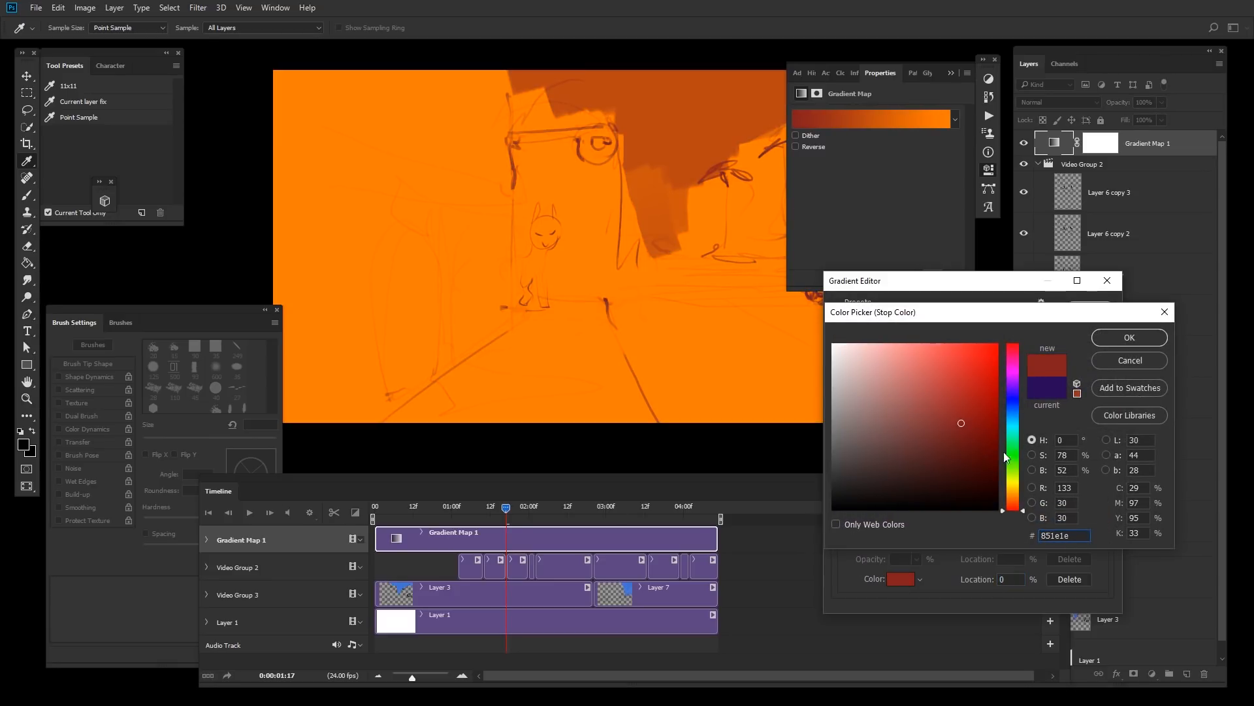
drag(1014, 393, 1014, 370)
click(957, 450)
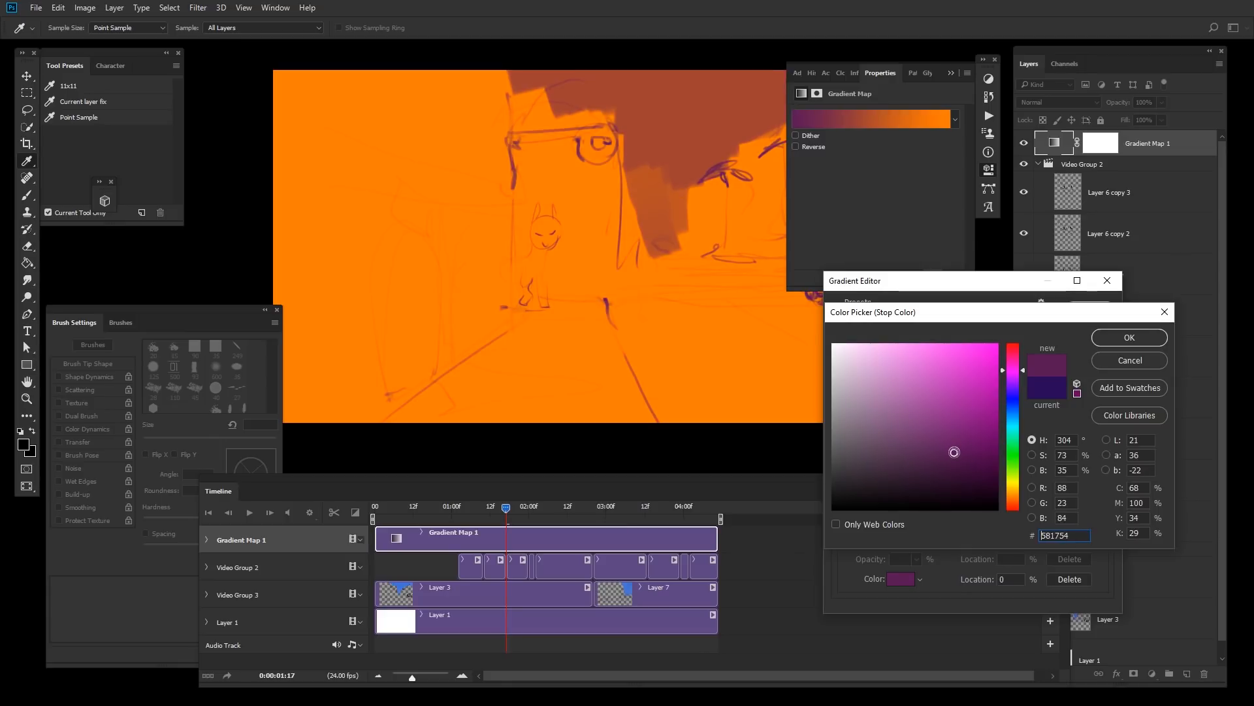
click(1127, 340)
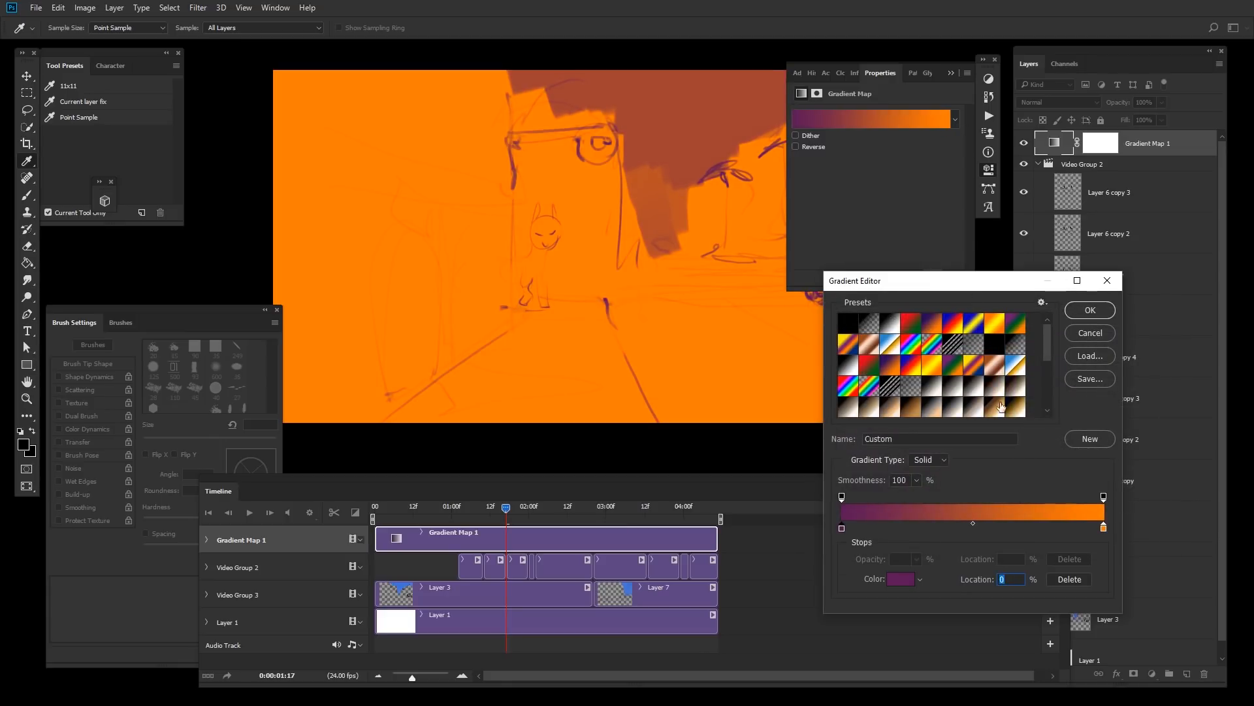
Step: Set the right color stop to brownish orange b2673d and confirm the gradient
click(1103, 529)
click(901, 579)
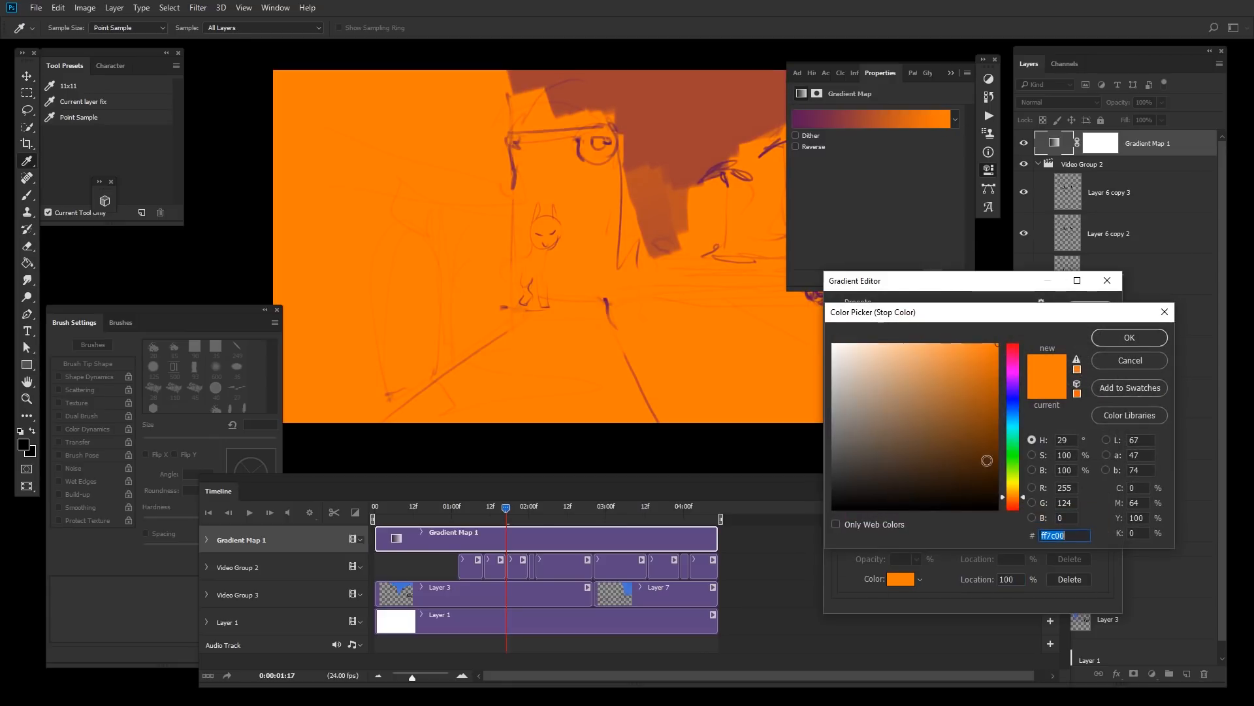
drag(934, 422, 932, 413)
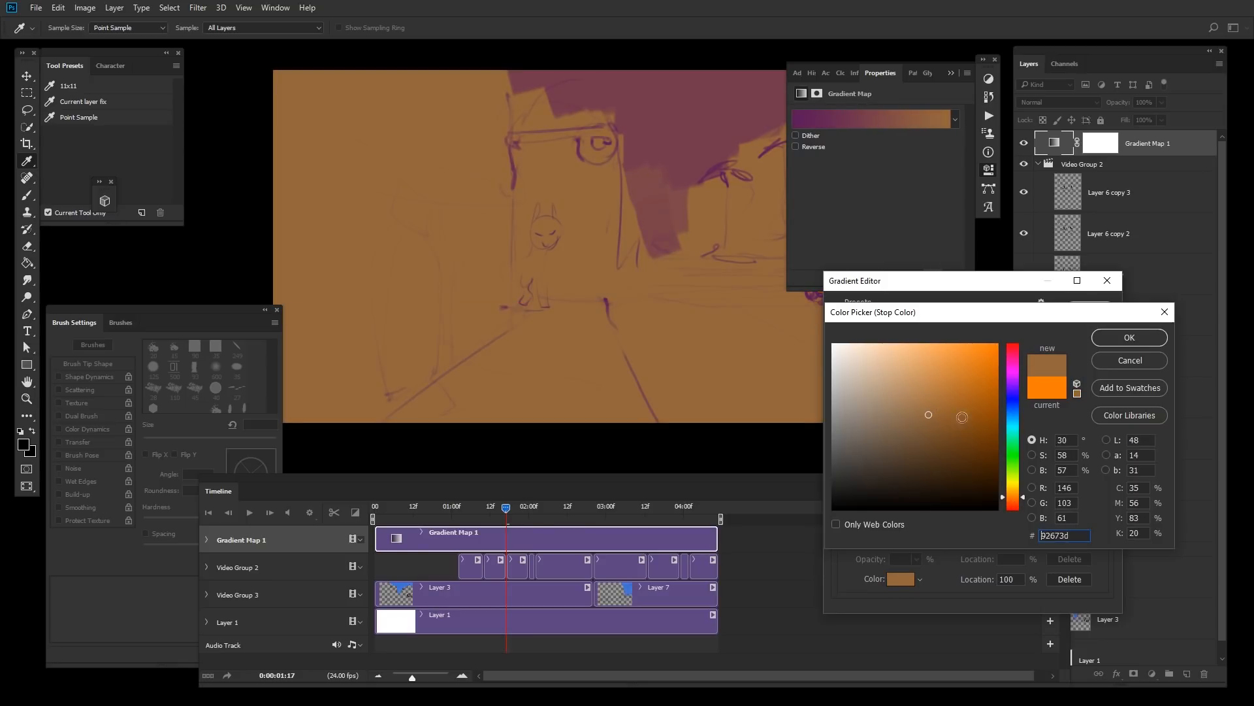
click(1137, 338)
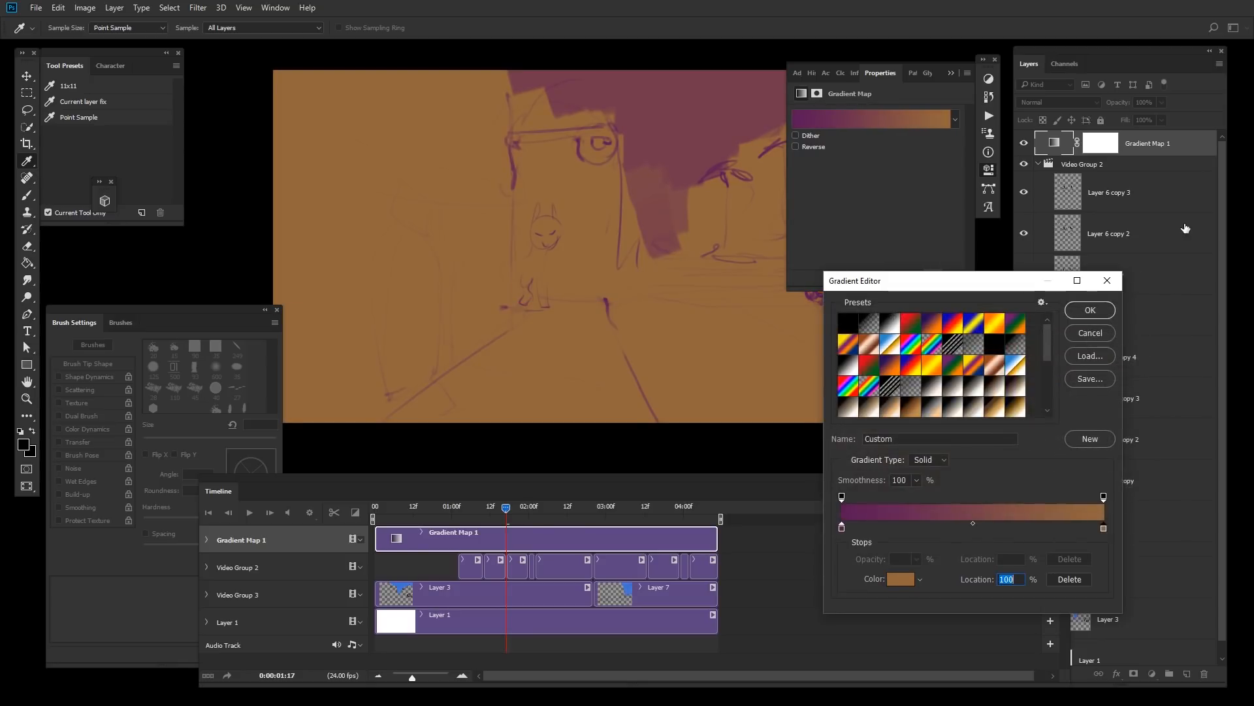
click(1095, 311)
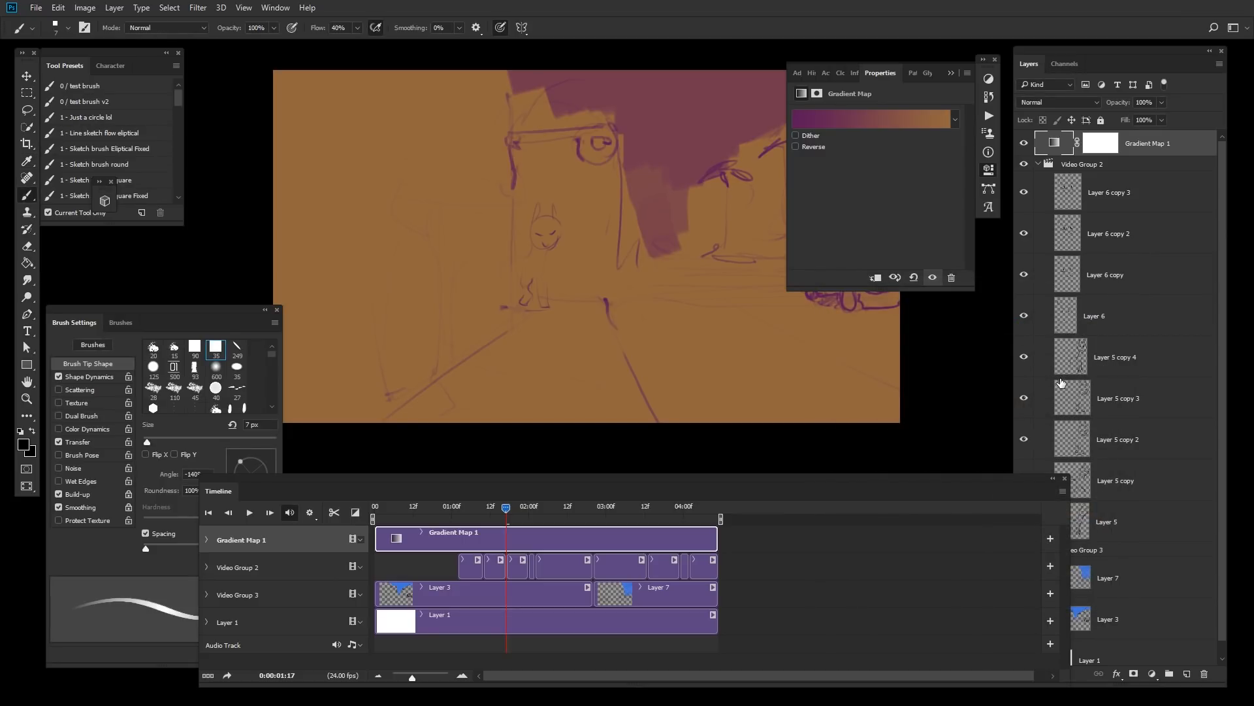
Step: Create a new layer at the top, extend its clip in the timeline, and try a vertical gradient, undoing it
key(ctrl+shift+alt+n)
drag(590, 531, 460, 528)
key(g)
drag(646, 110, 662, 478)
key(ctrl+z)
key(n)
Step: Set the foreground color to 2f2c8f and draw a top-to-bottom gradient across the canvas on Layer 8
drag(1016, 414, 1015, 400)
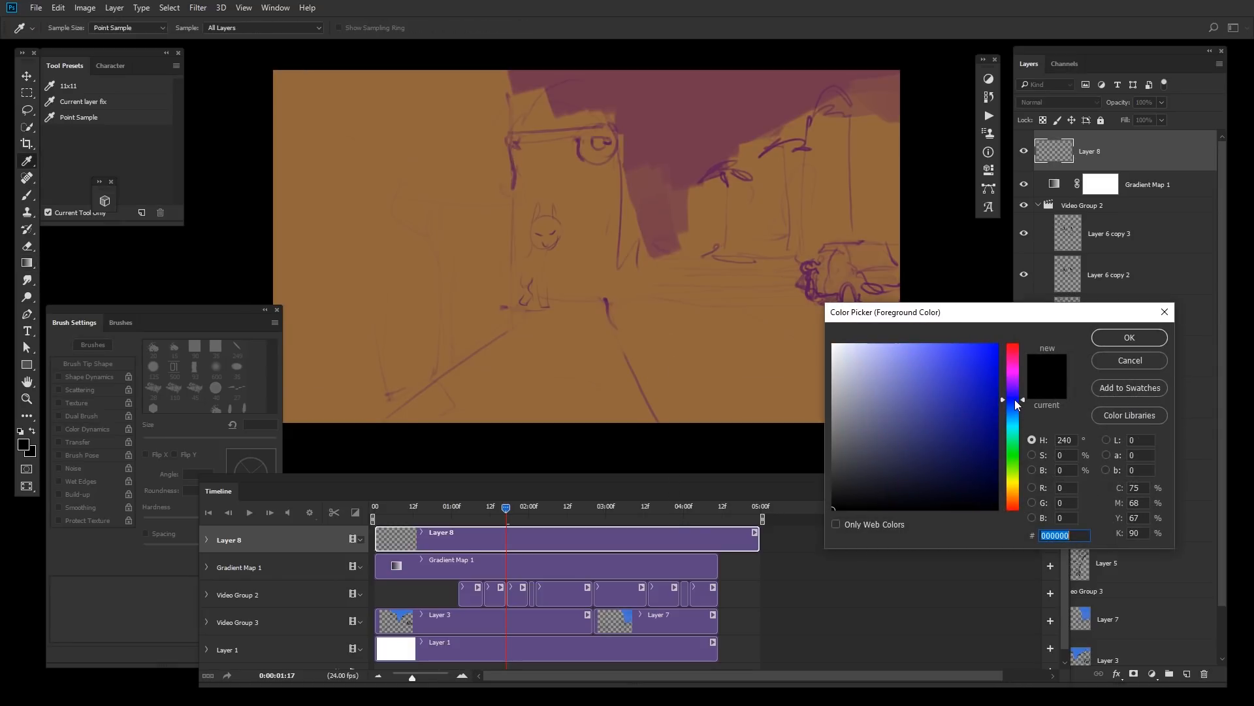
click(972, 413)
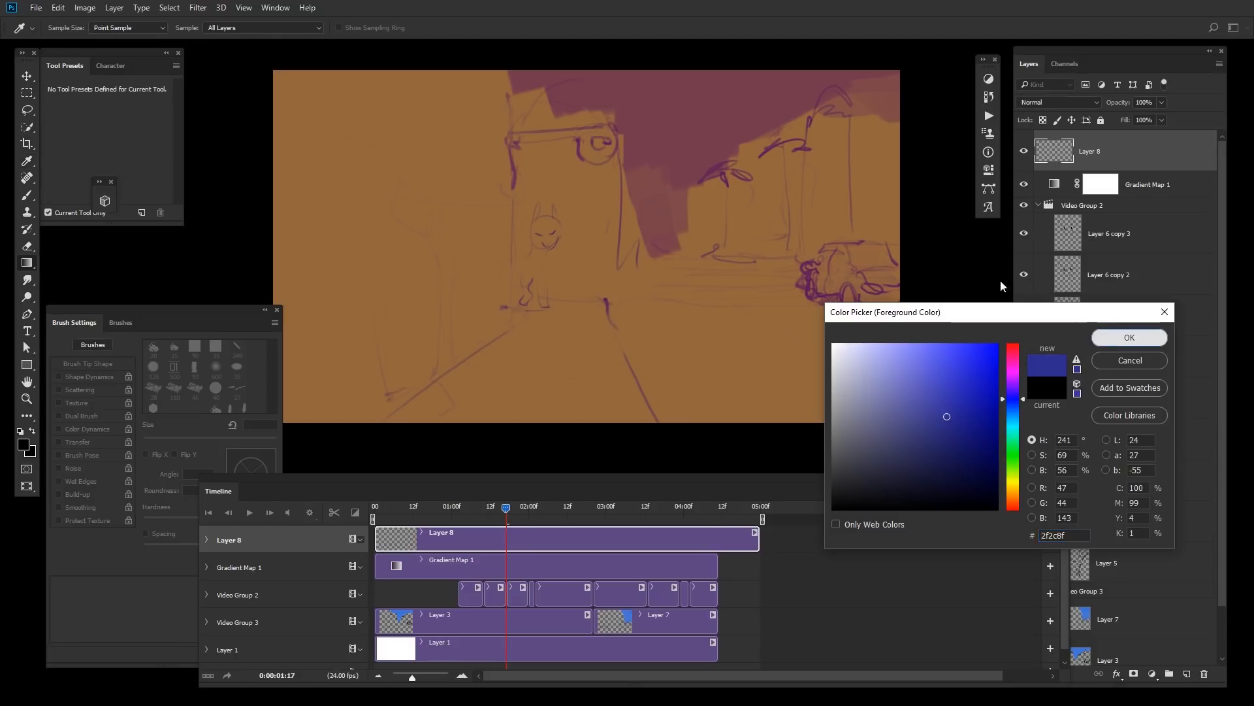
click(1129, 338)
drag(682, 85, 673, 369)
key(ctrl+z)
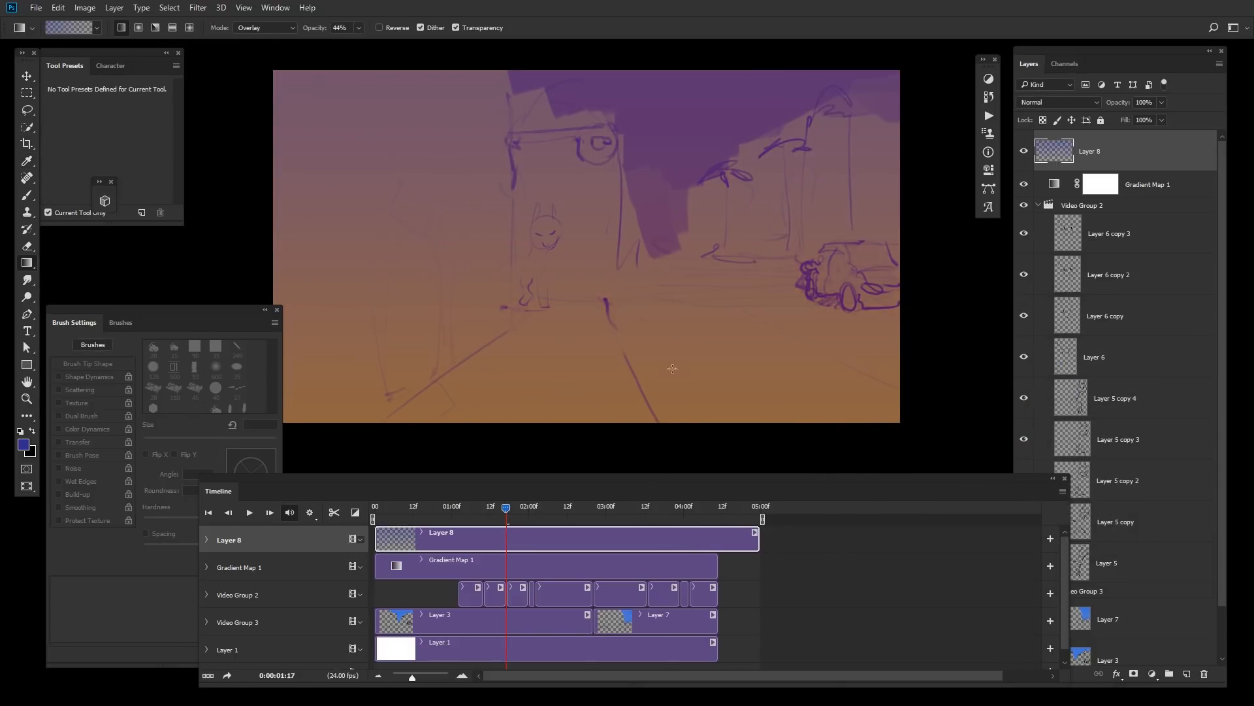
drag(660, 193, 661, 199)
Step: Cycle through blending modes for Layer 8, ending on Soft Light
key(m)
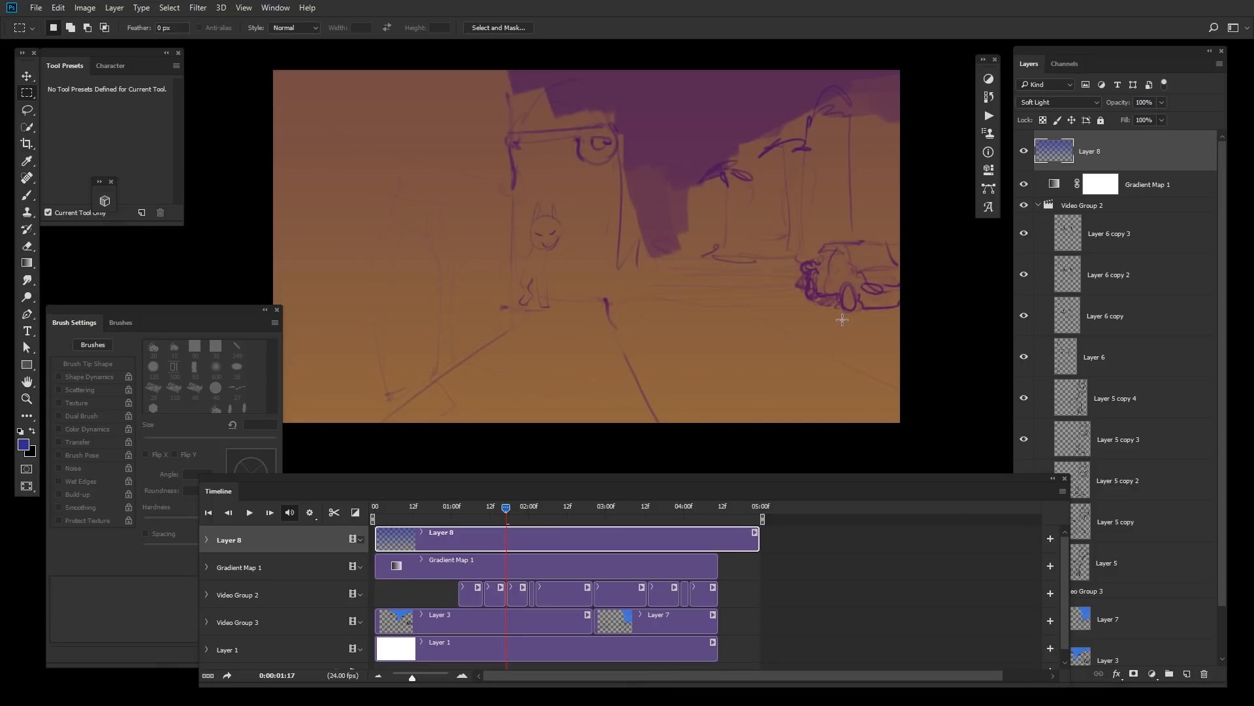
key(shift+minus)
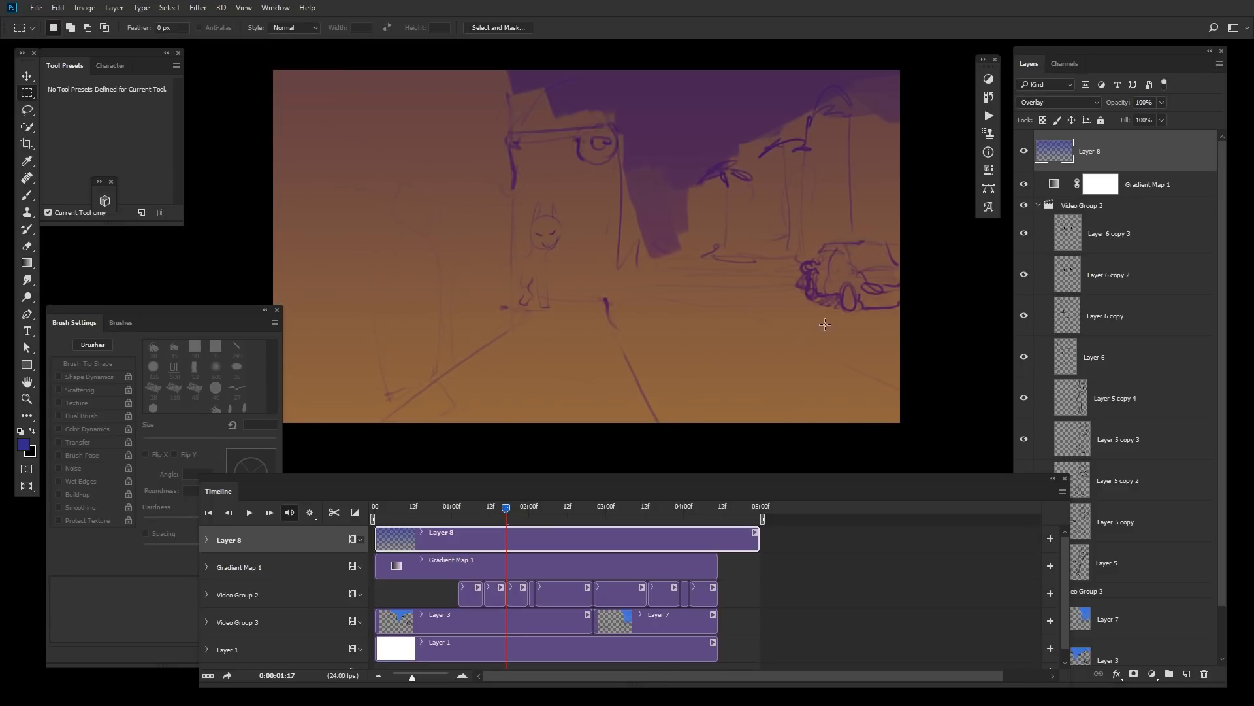
key(shift+alt+d)
key(shift+alt+o)
key(shift+alt+c)
key(shift+alt+d)
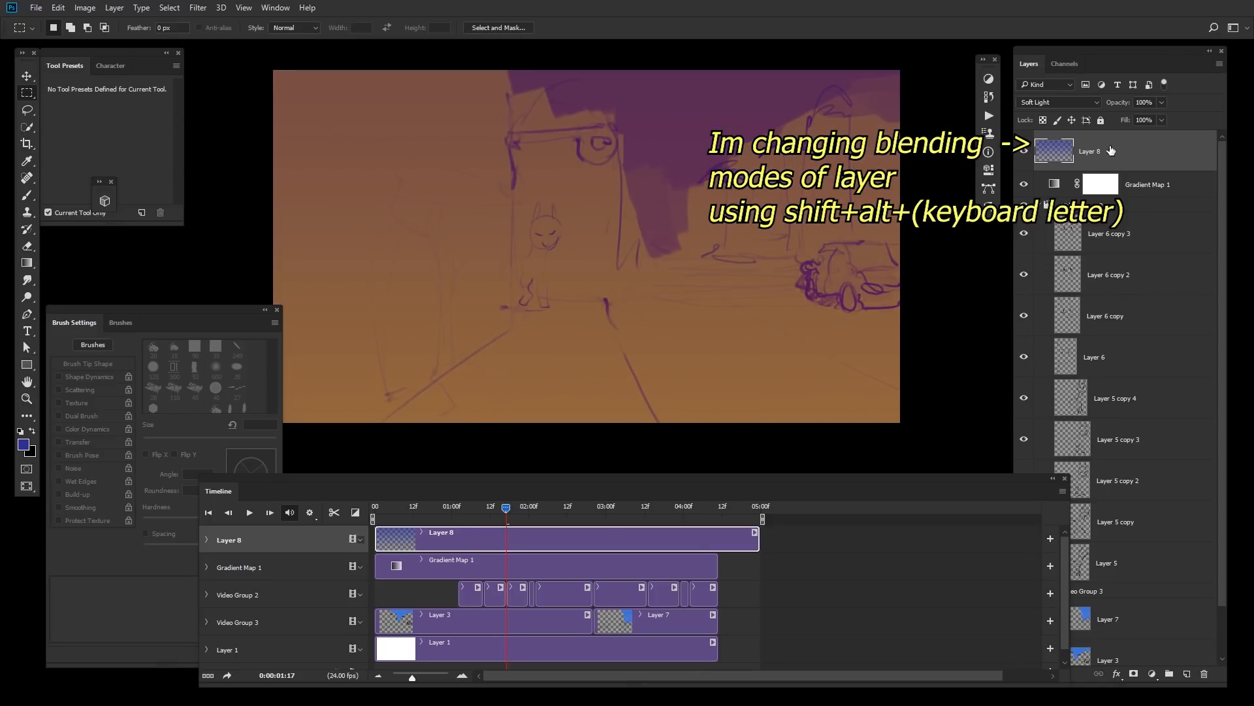
Step: Apply a slight Levels midtone adjustment to Layer 8
key(ctrl+l)
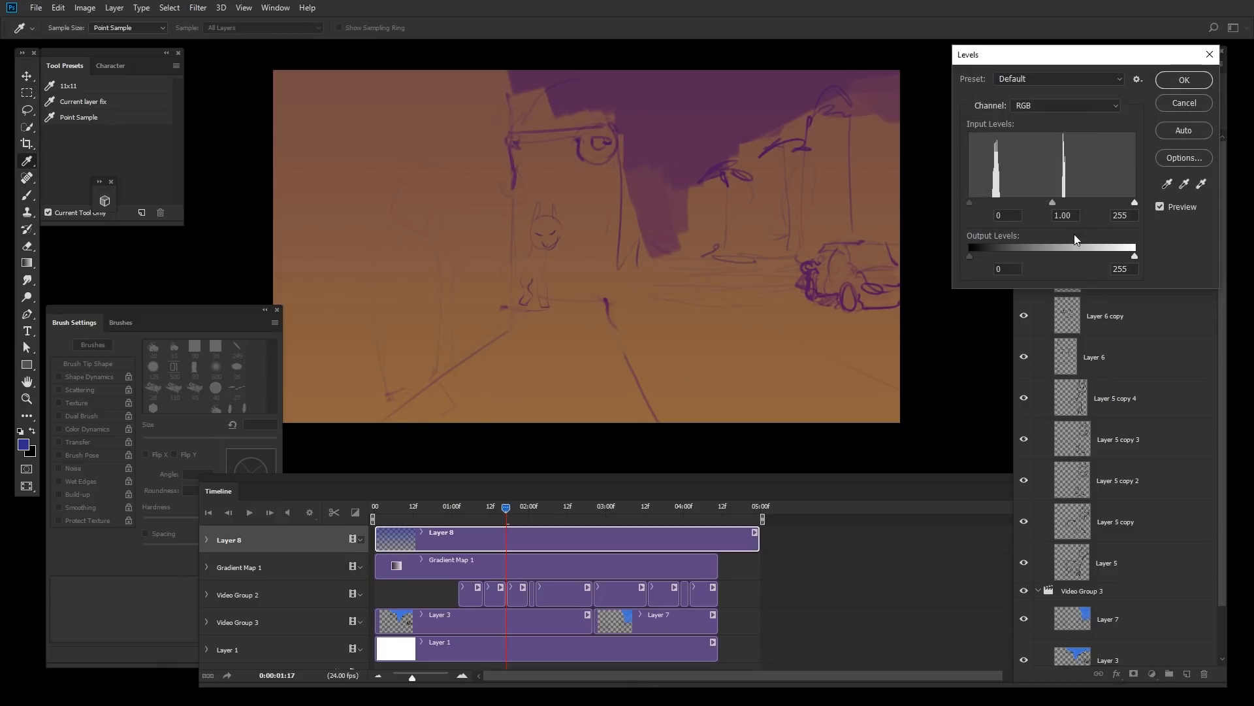
mouse_move(1053, 204)
mouse_down()
mouse_move(1067, 200)
mouse_move(1049, 203)
mouse_up()
click(1071, 215)
click(1184, 81)
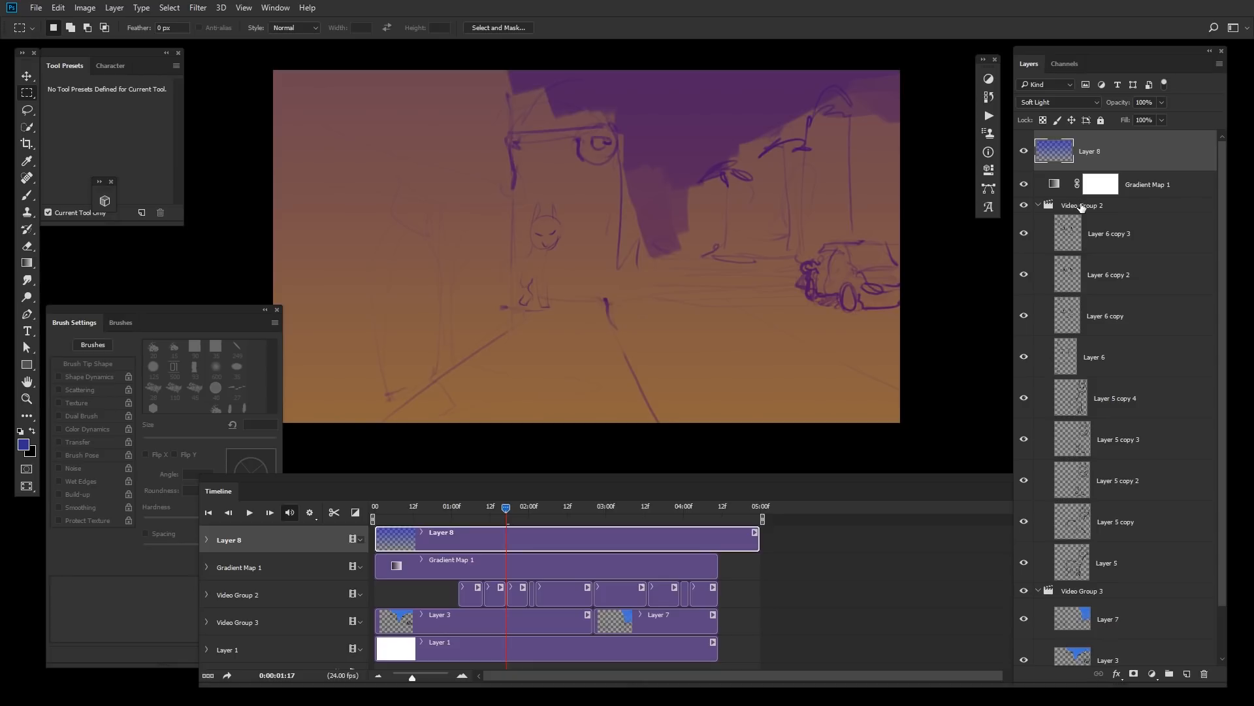
Step: Play back the animation to preview the color grading, then set the playhead at about 02:01
key(space)
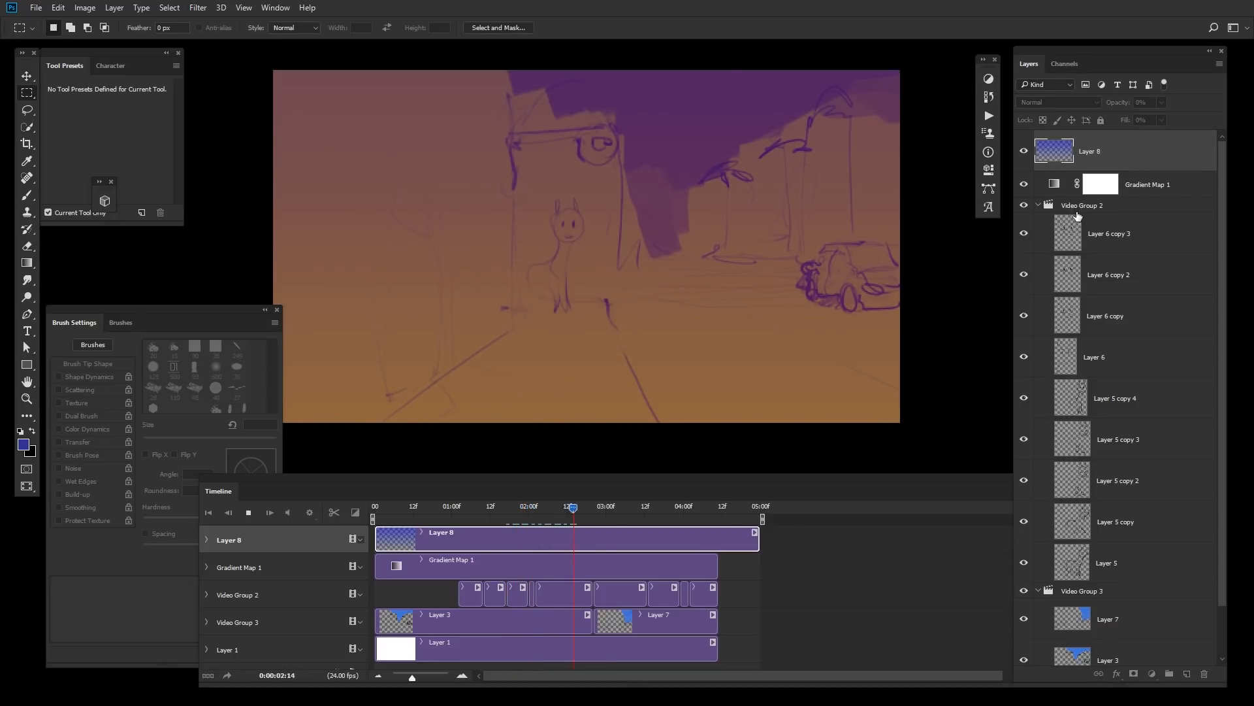
key(space)
click(531, 508)
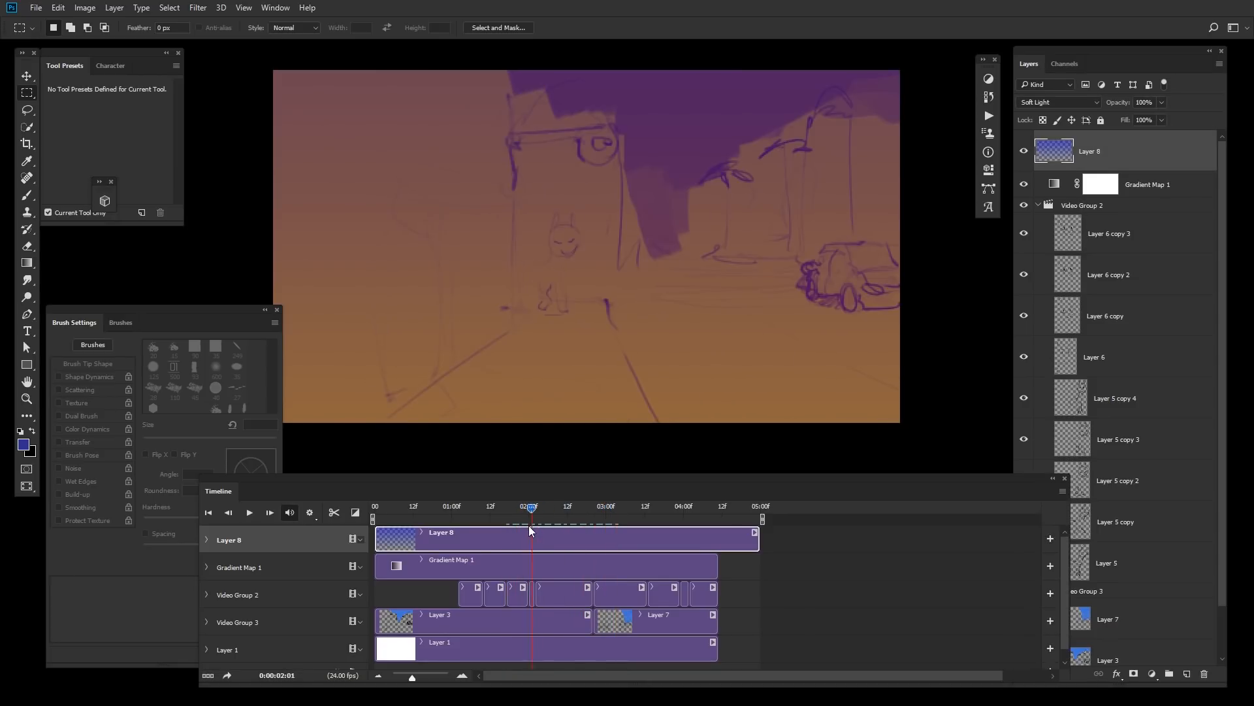
Step: Add a Selective Color adjustment layer above Layer 8
click(1153, 674)
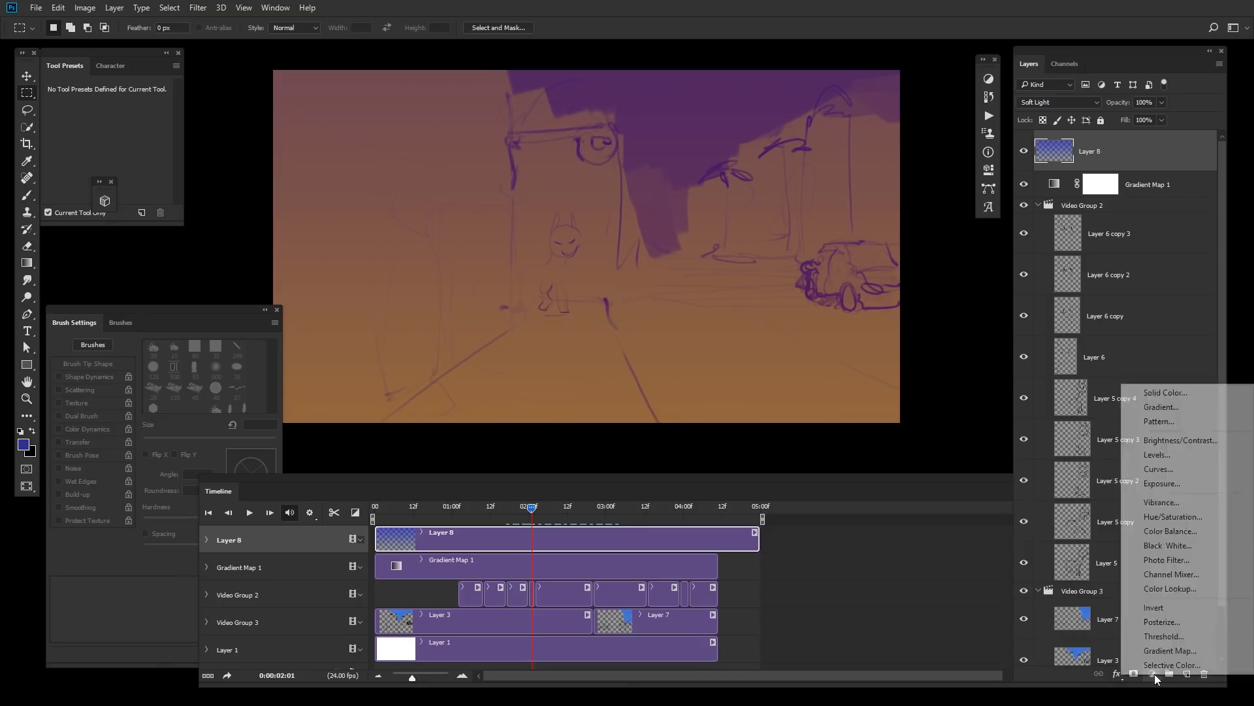
click(1168, 664)
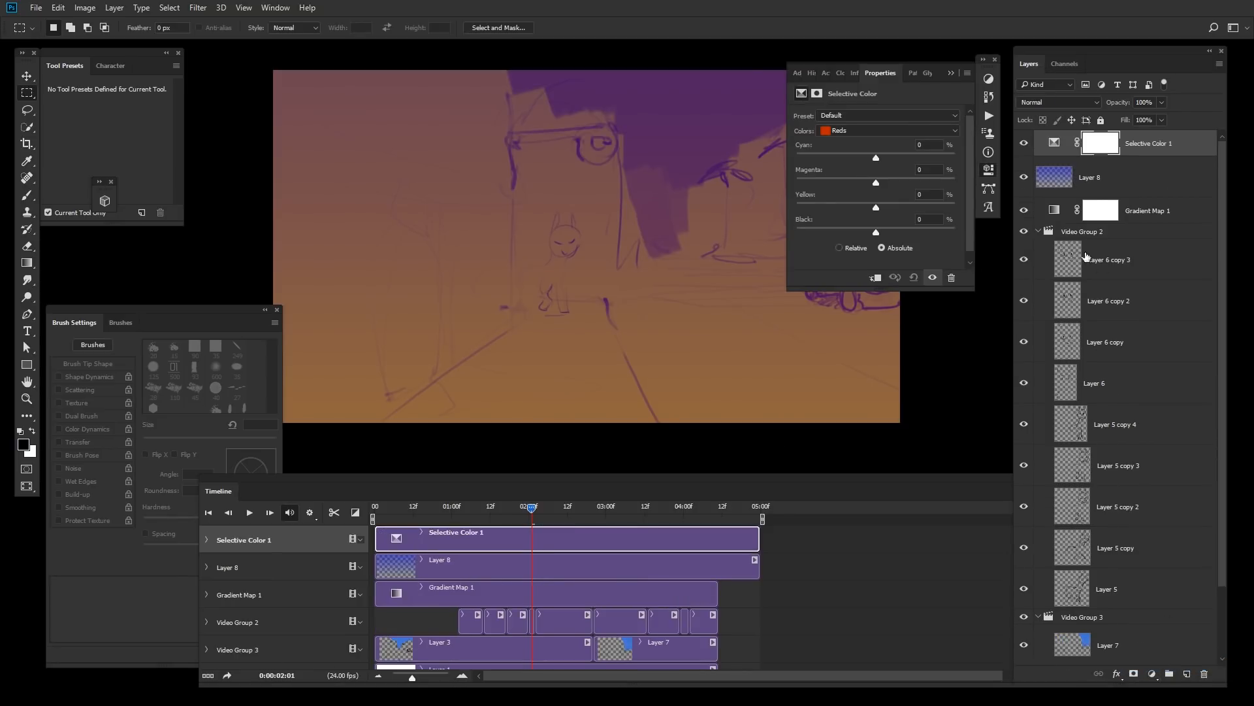
Step: Adjust the Selective Color Reds, lowering cyan and black to -46 and raising yellow to +21
click(953, 130)
click(945, 137)
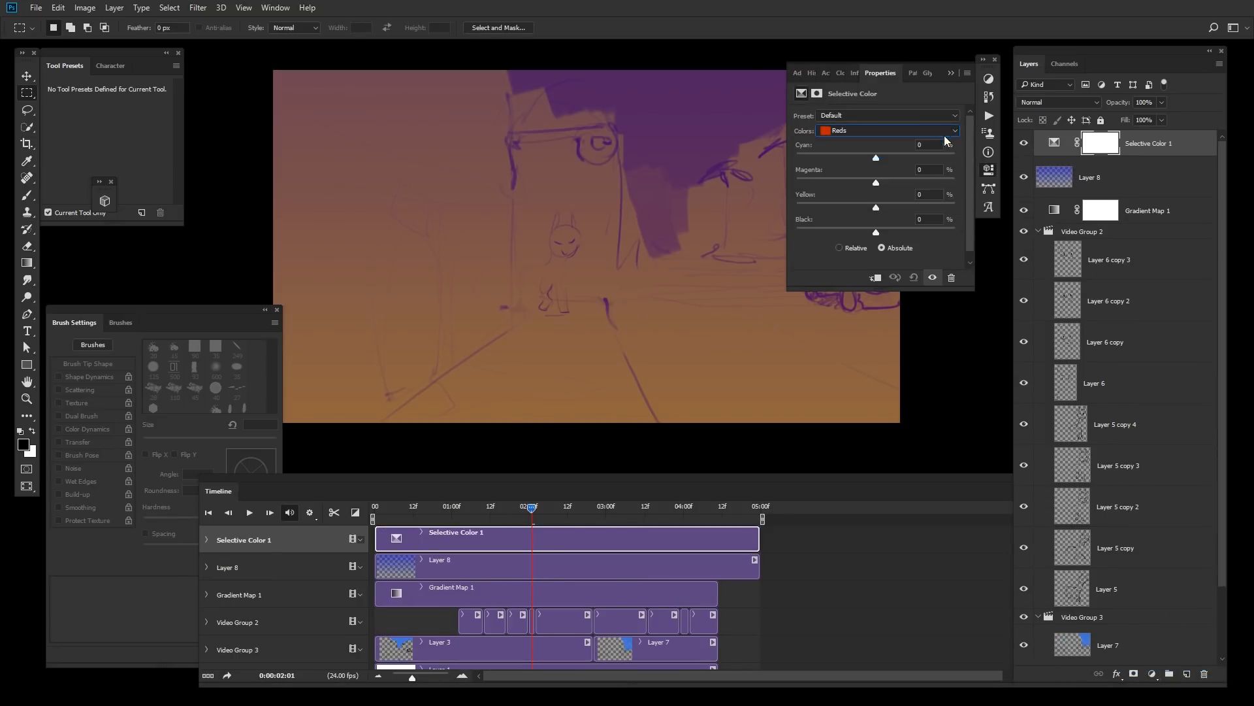
drag(852, 236, 858, 233)
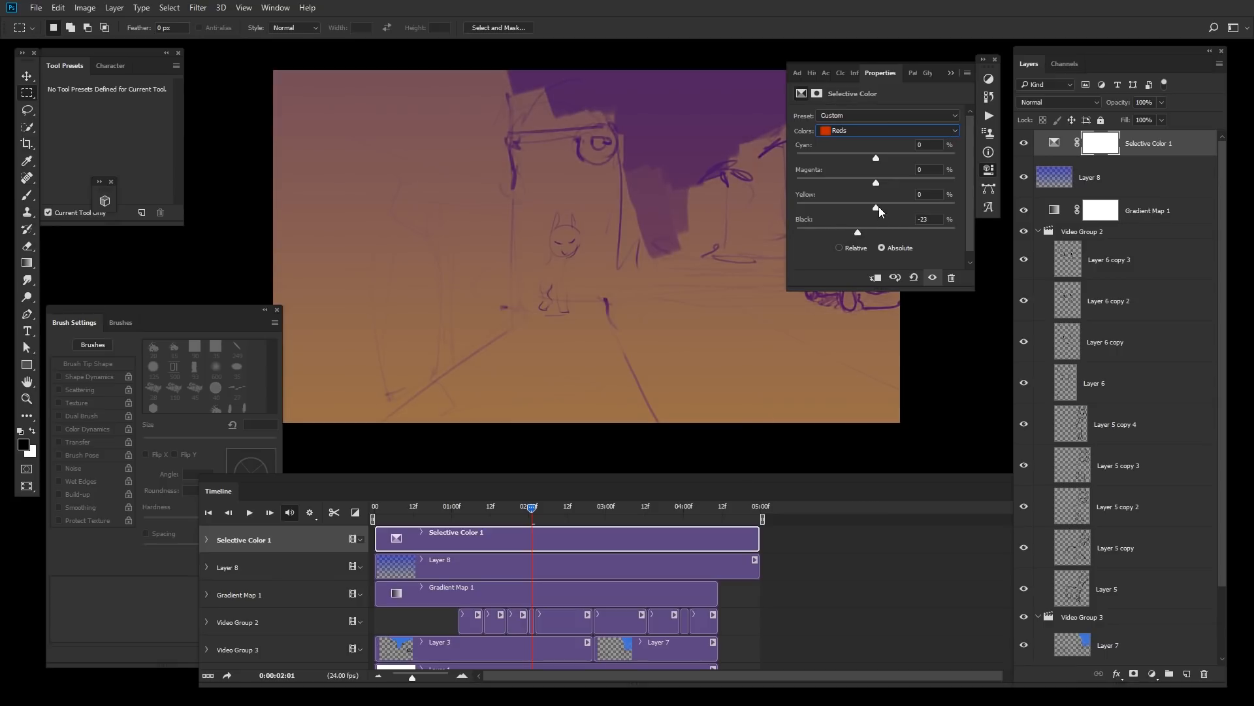
mouse_move(879, 157)
mouse_down()
mouse_move(907, 152)
mouse_move(858, 157)
mouse_up()
drag(861, 207, 844, 231)
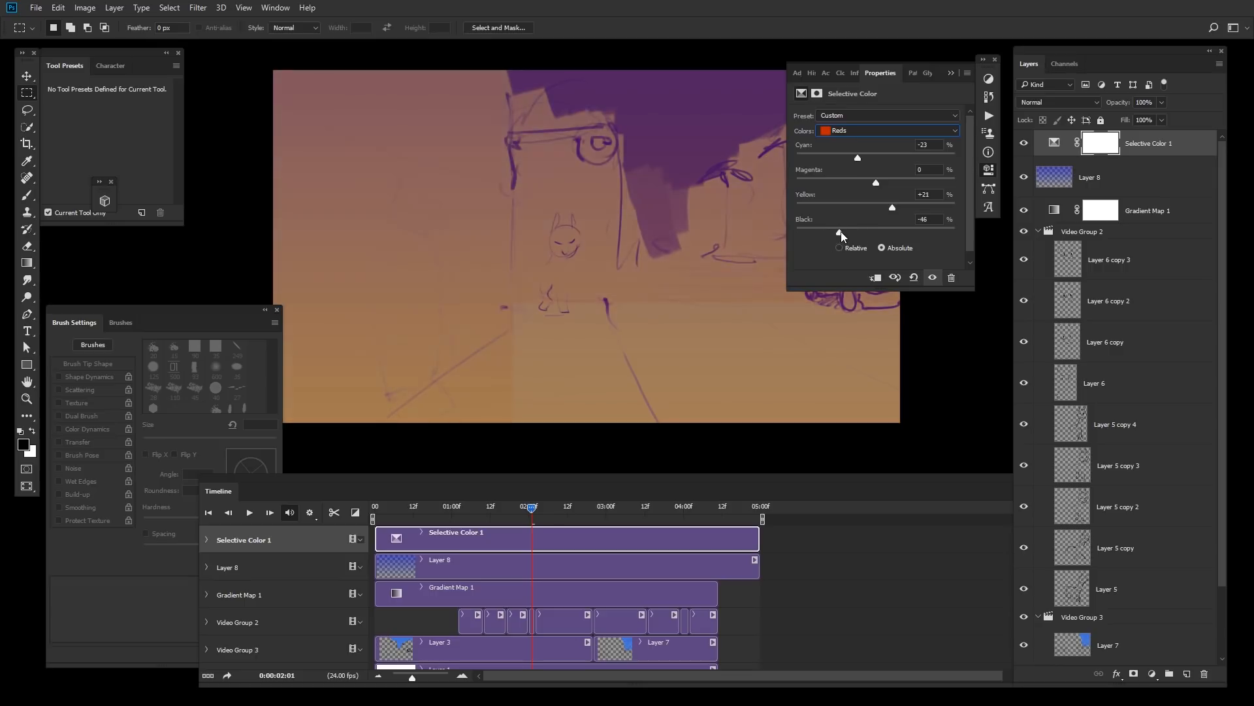
drag(857, 157, 892, 159)
Step: Preview the animation and trim the Layer 8 clip so it ends together with the other tracks
drag(574, 508, 607, 527)
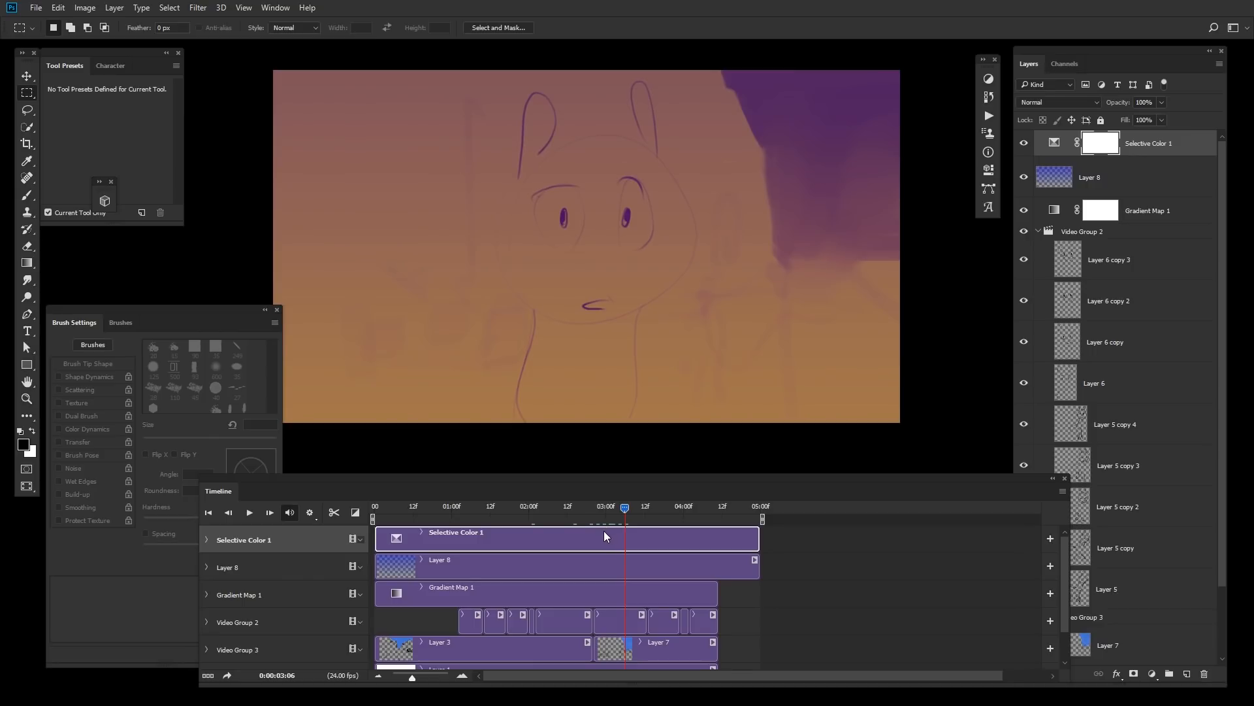
key(space)
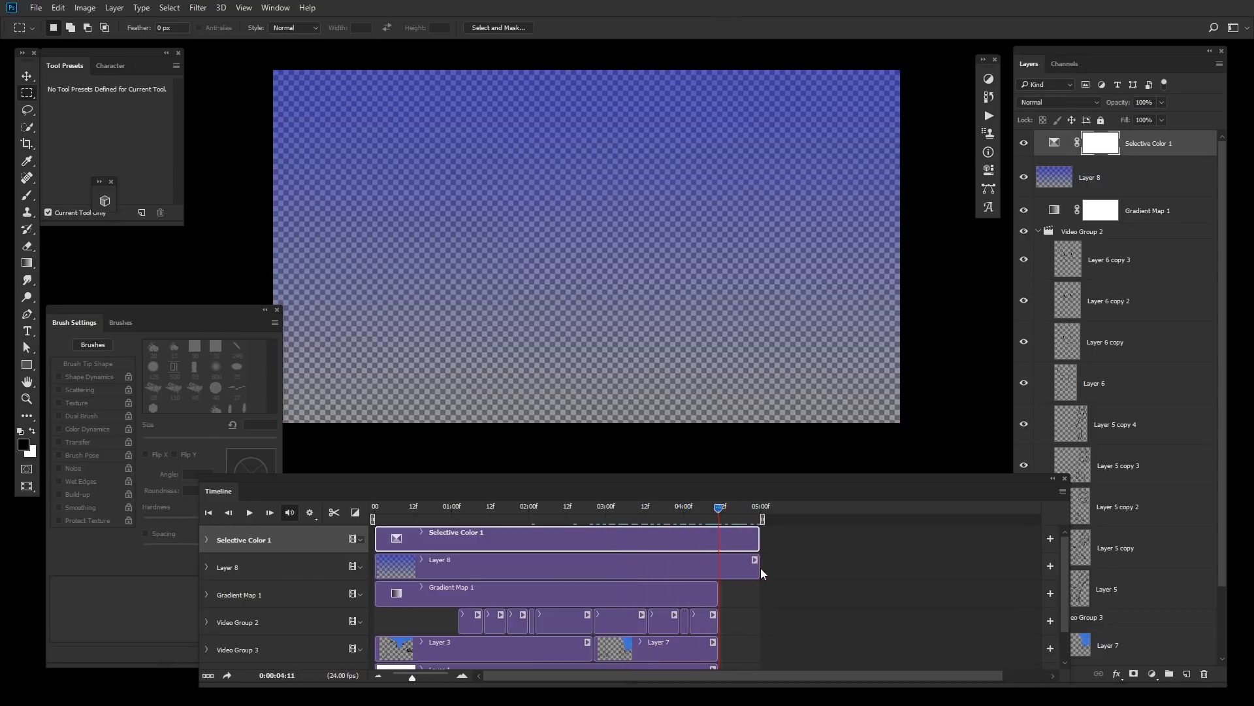
drag(758, 566, 717, 566)
key(space)
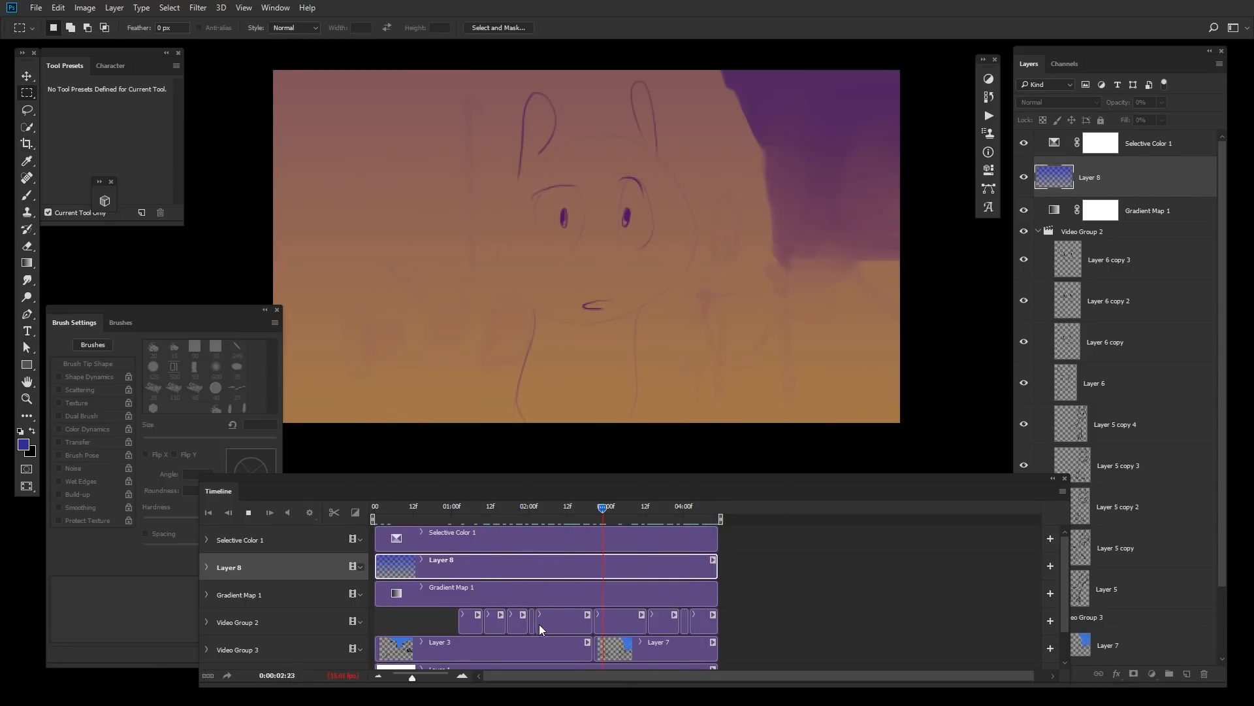
Step: Move the playhead to the first rabbit frame at about 01:05, set the foreground color to white and enlarge the brush
key(space)
scroll(1042, 605, down, 2)
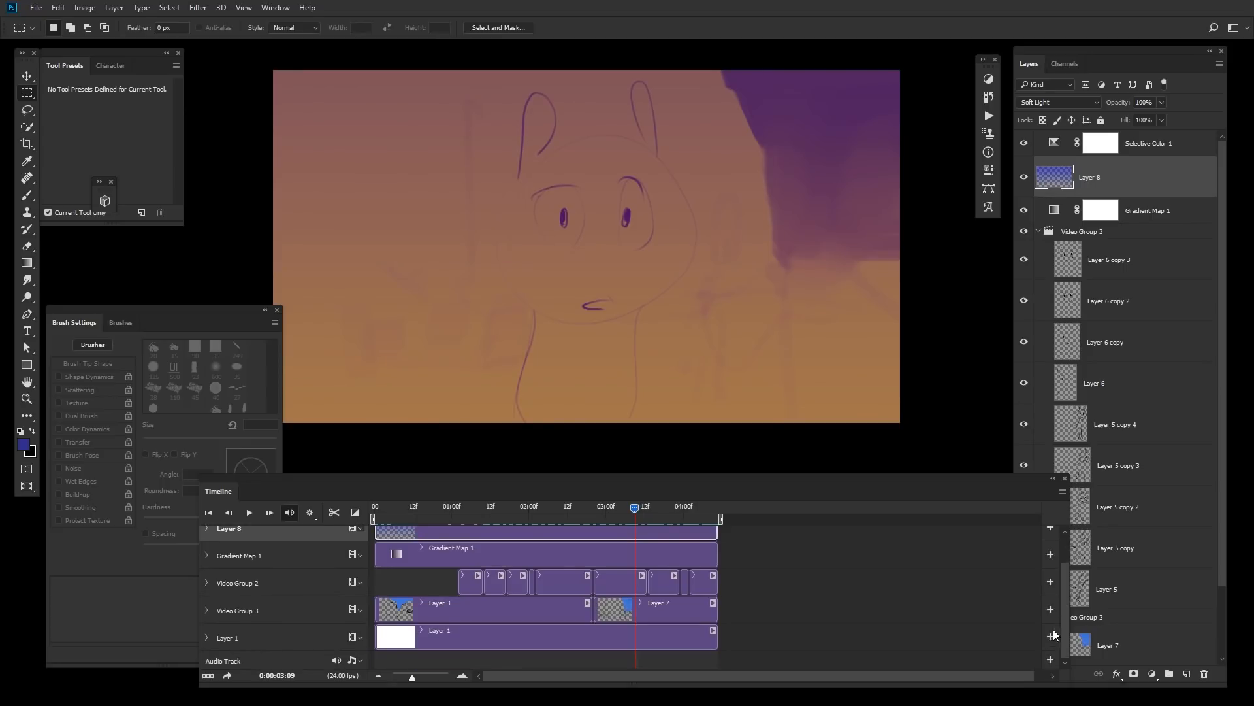
scroll(1057, 589, up, 2)
scroll(1056, 587, down, 1)
click(471, 583)
drag(488, 486, 469, 504)
click(450, 527)
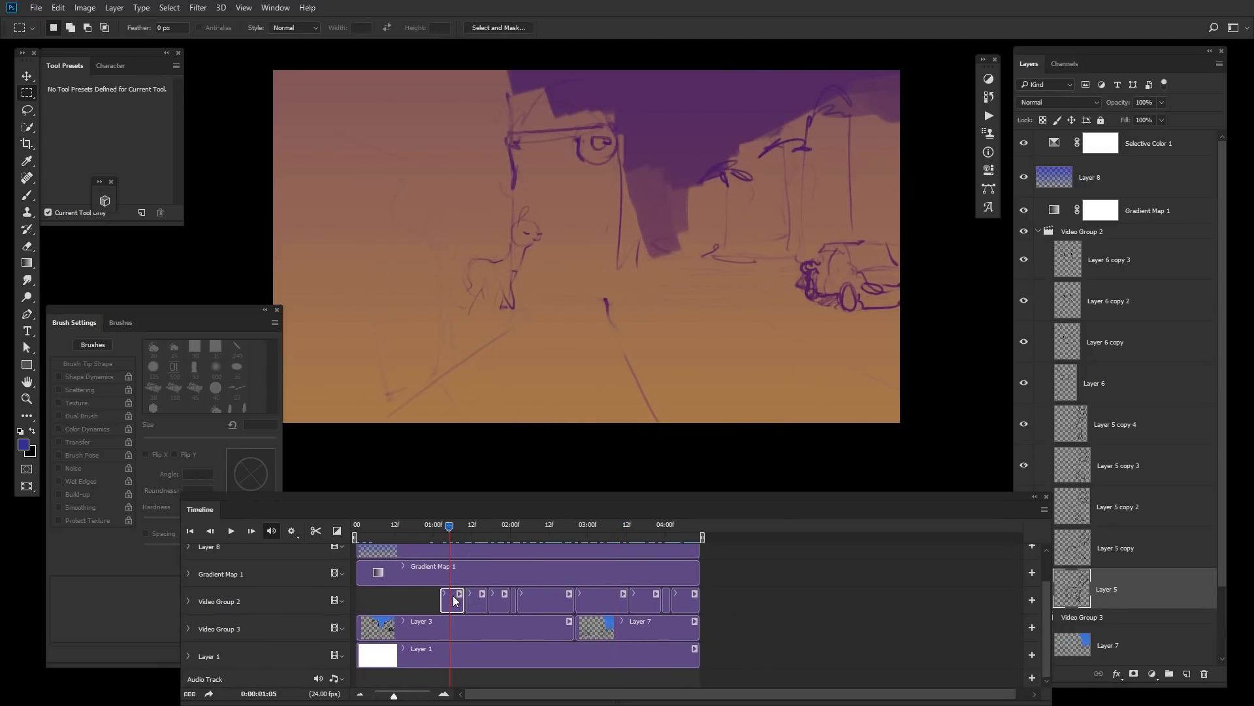
key(b)
click(24, 444)
drag(854, 359, 827, 337)
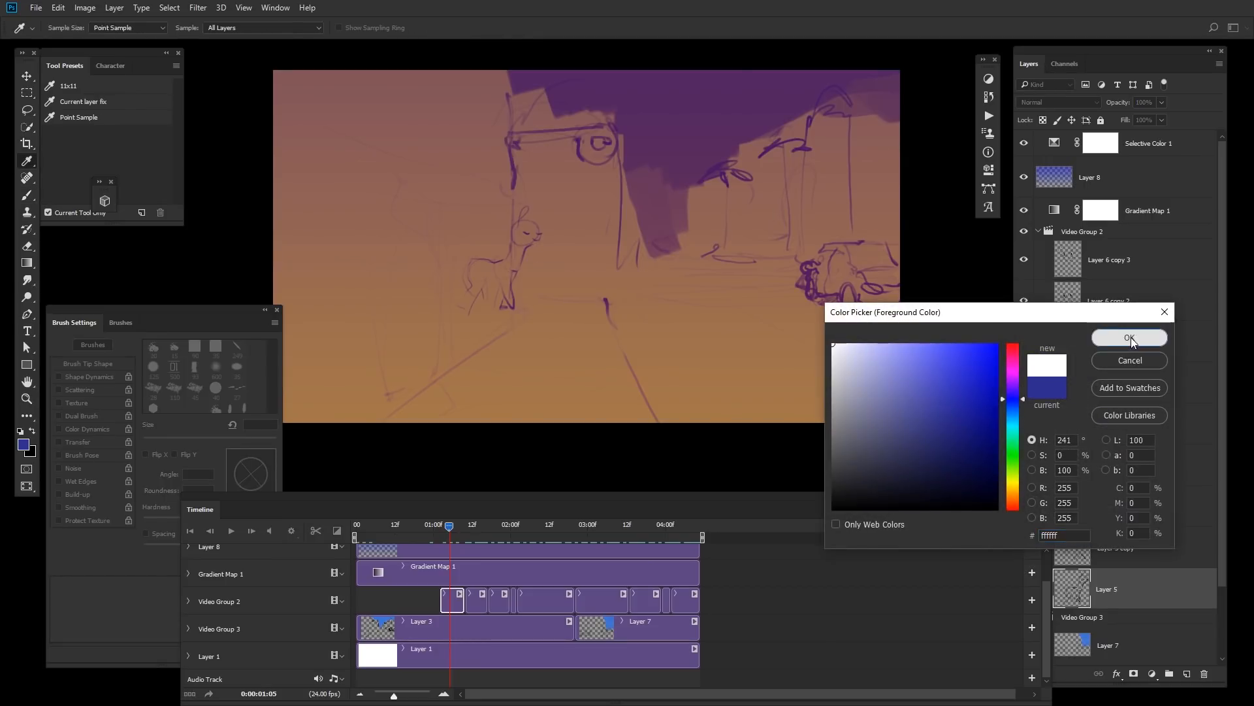
click(1130, 339)
key(bracketright)
key(bracketright)
key(bracketright)
key(bracketright)
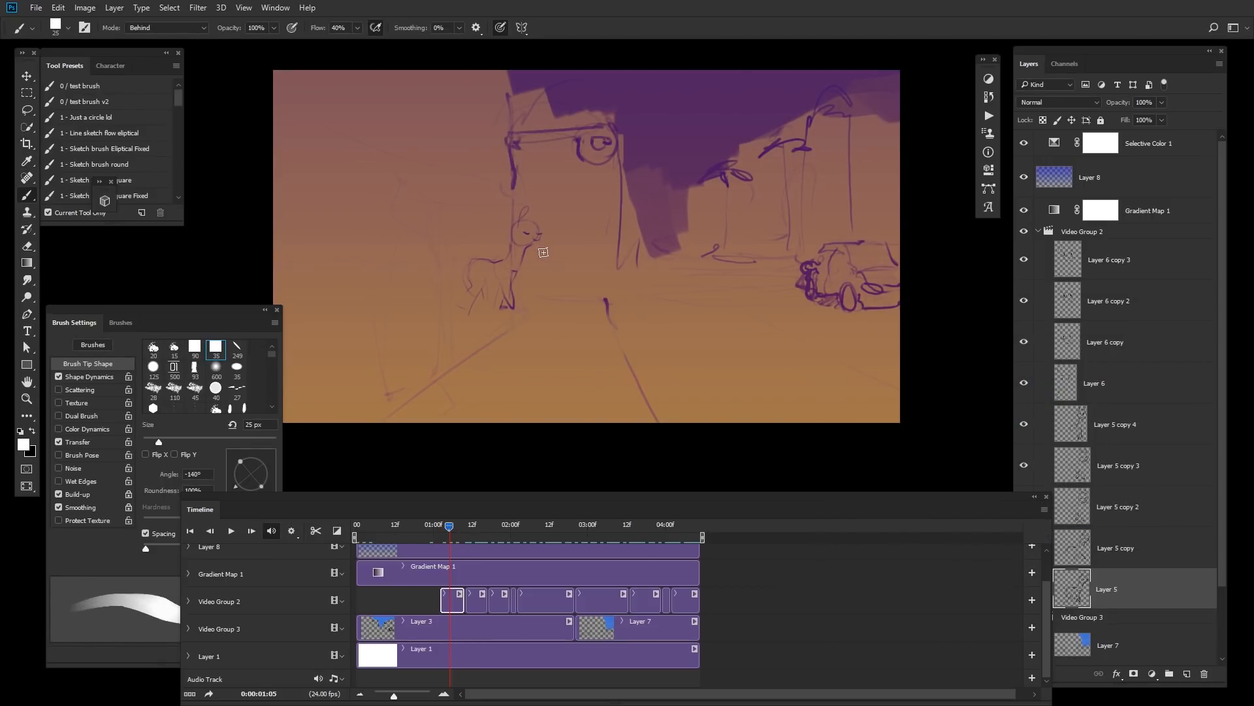
Step: Darken the white background Layer 1 to grey with Hue/Saturation lightness
click(531, 646)
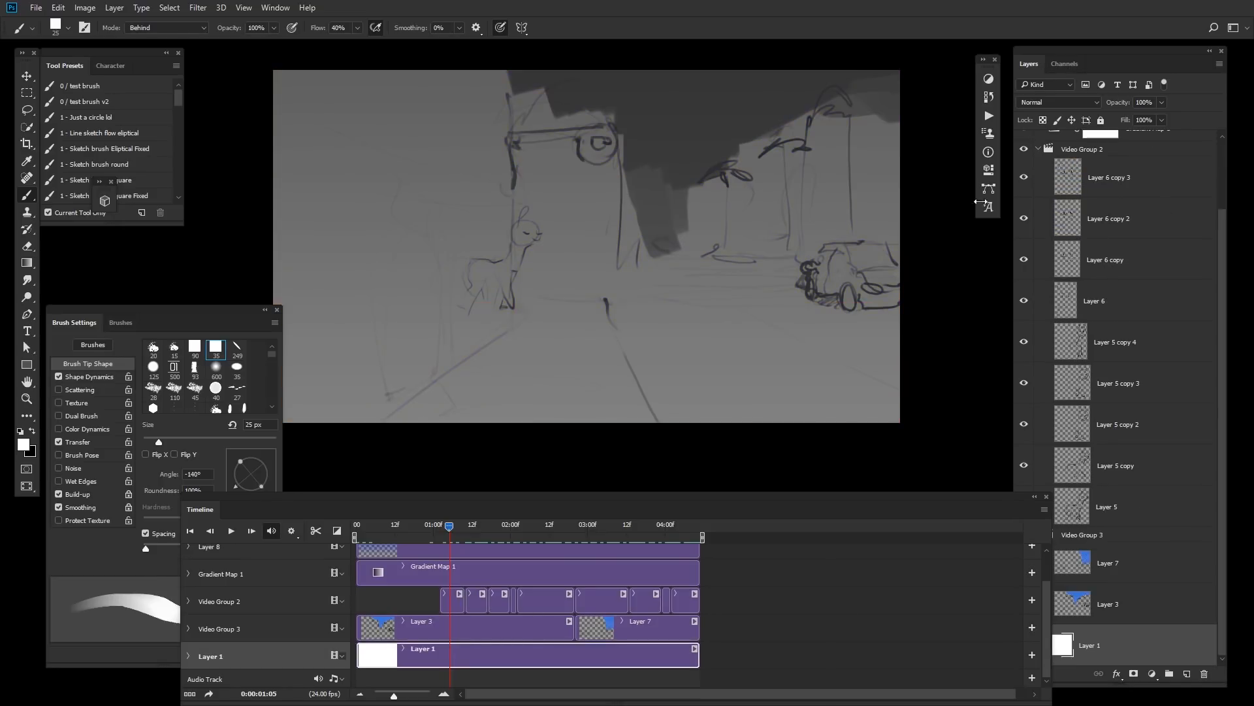
key(ctrl+u)
drag(1081, 216, 1056, 215)
click(1219, 90)
key(ctrl+u)
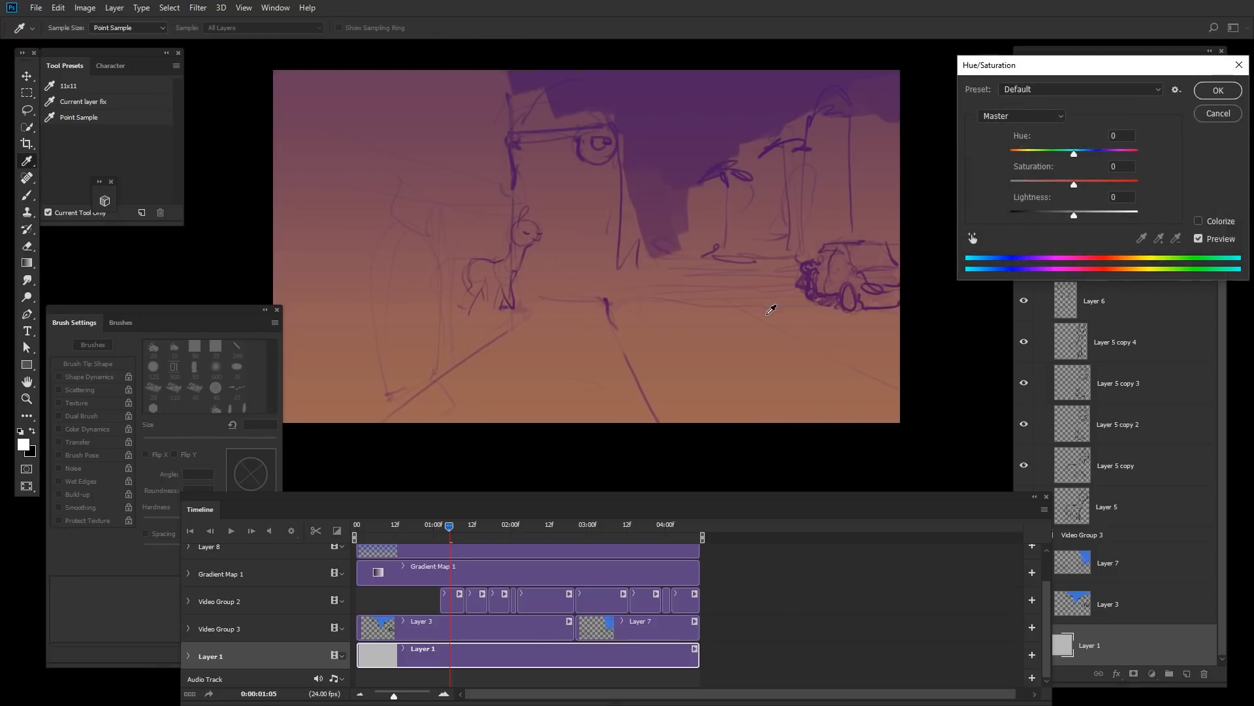
key(Escape)
Step: Paint a white fill behind the rabbit's lines on the first frame layer, Layer 5
click(456, 601)
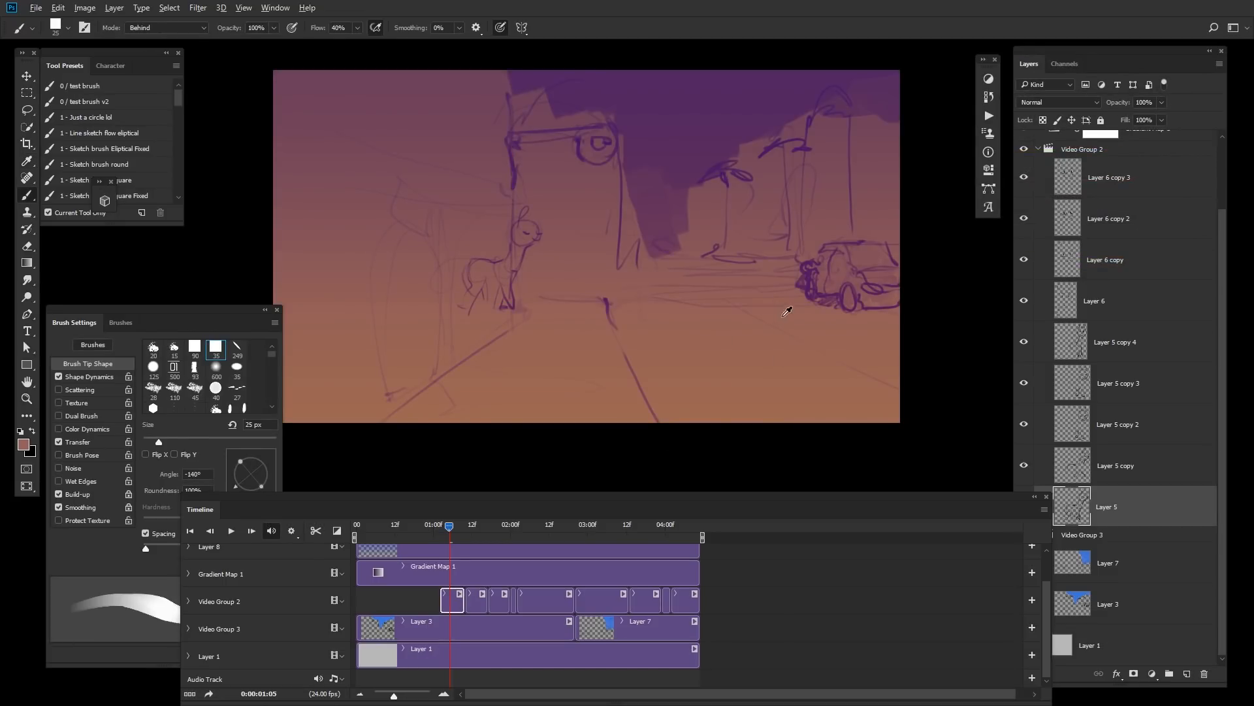
key(n)
drag(966, 350, 822, 298)
click(1130, 338)
key(b)
key(bracketleft)
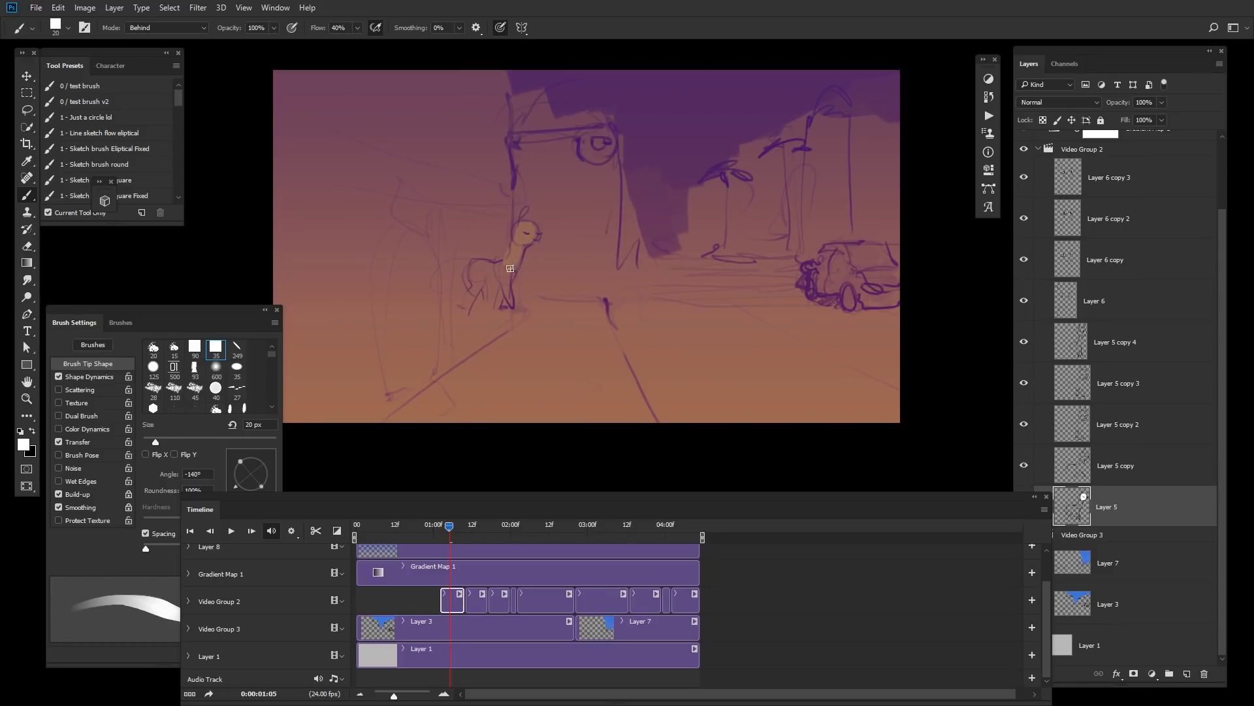
key(e)
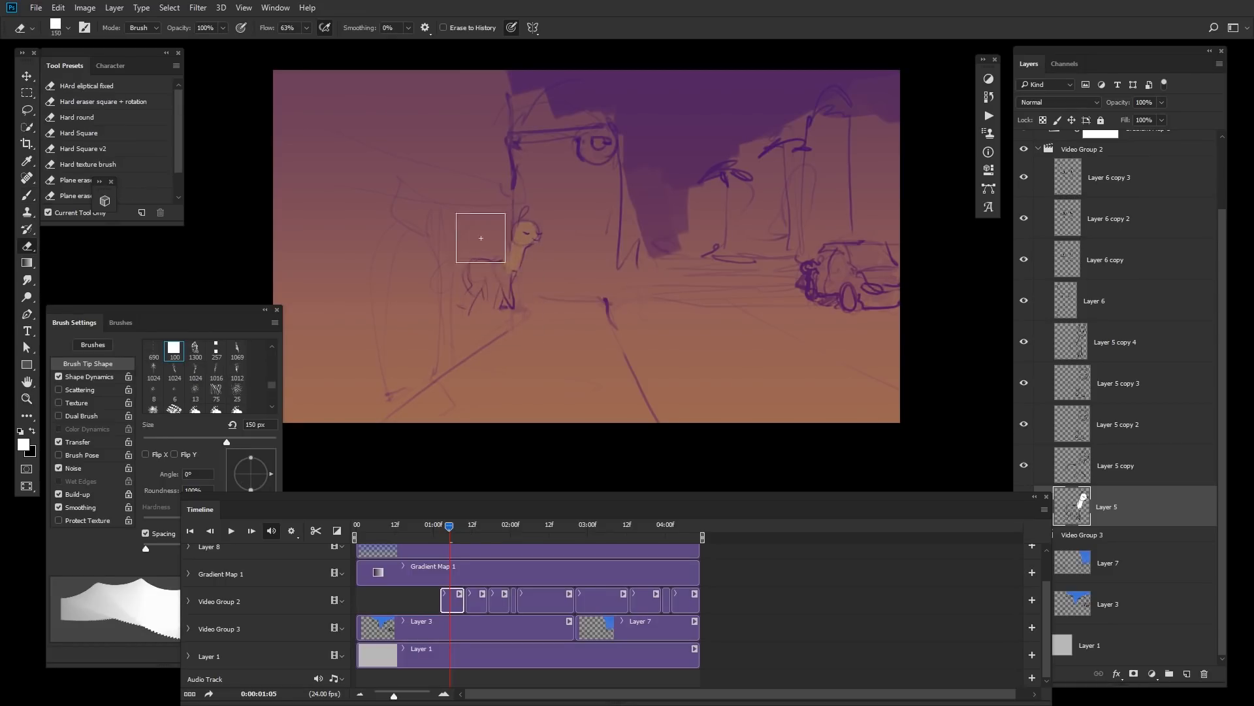
key(bracketleft)
drag(455, 530, 472, 548)
Step: Fill the rabbit white behind the lines on the following frames, Layer 5 copy through Layer 5 copy 4
key(alt+bracketright)
key(b)
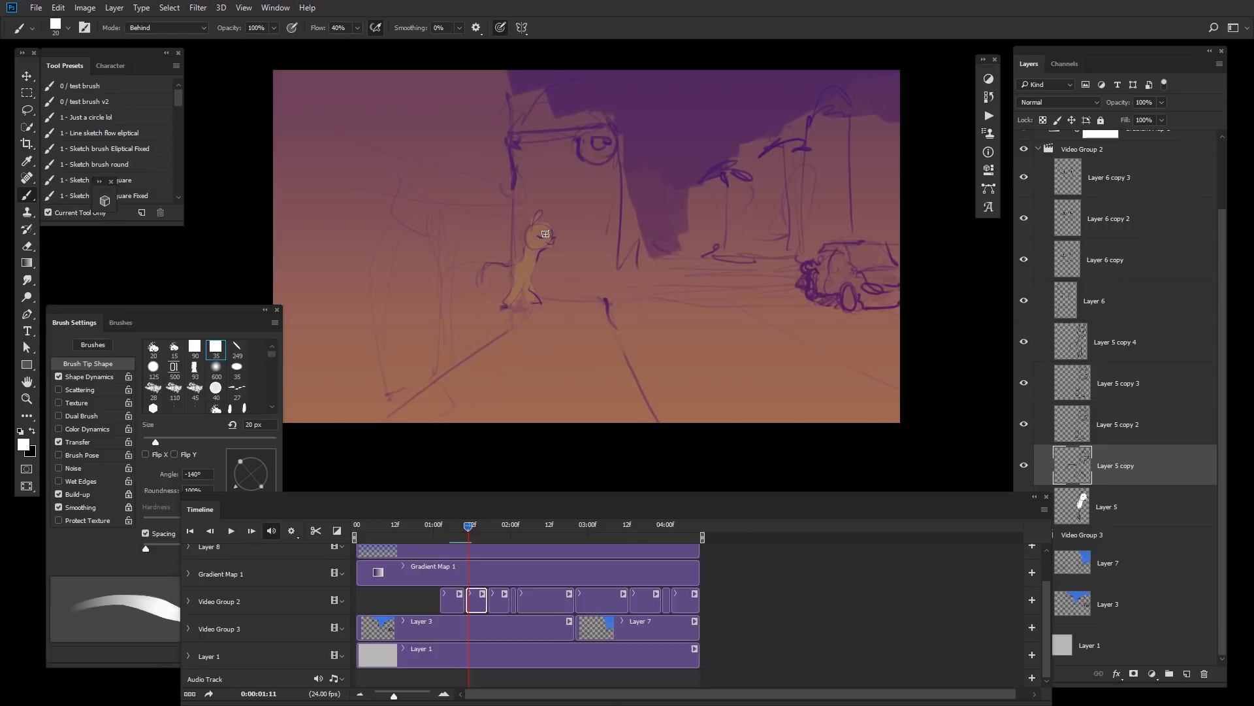
drag(479, 529, 495, 532)
click(501, 598)
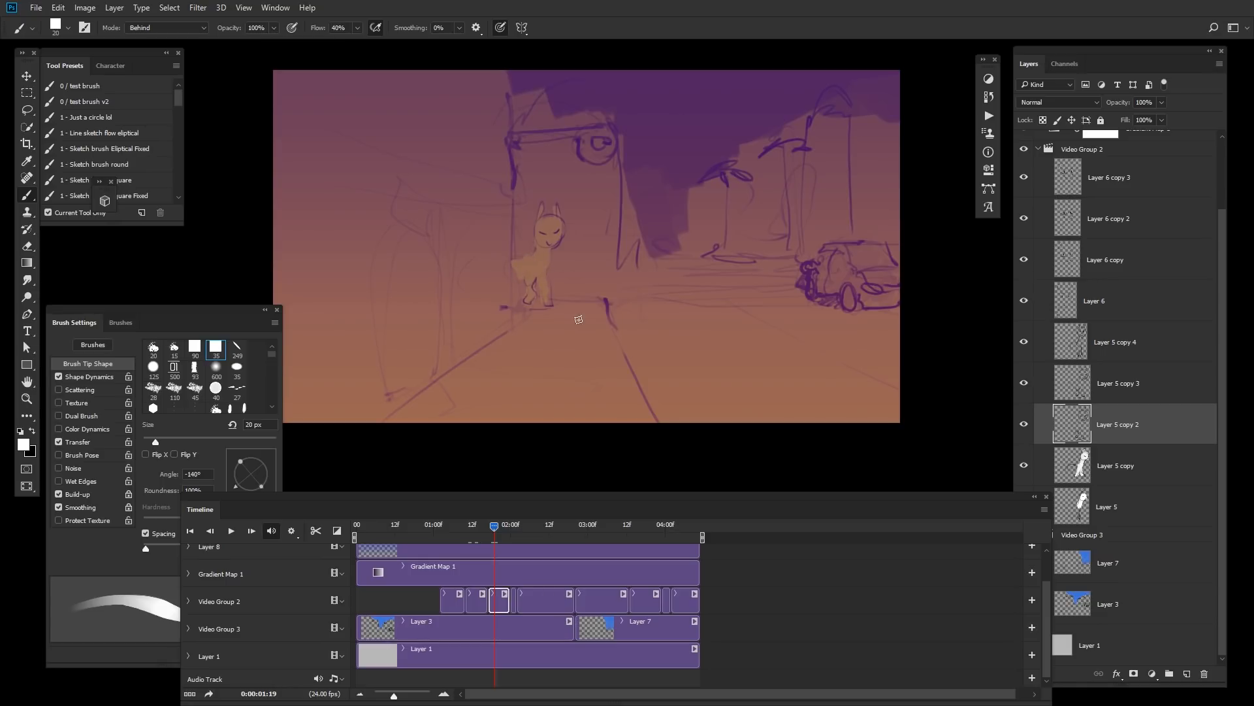
click(511, 531)
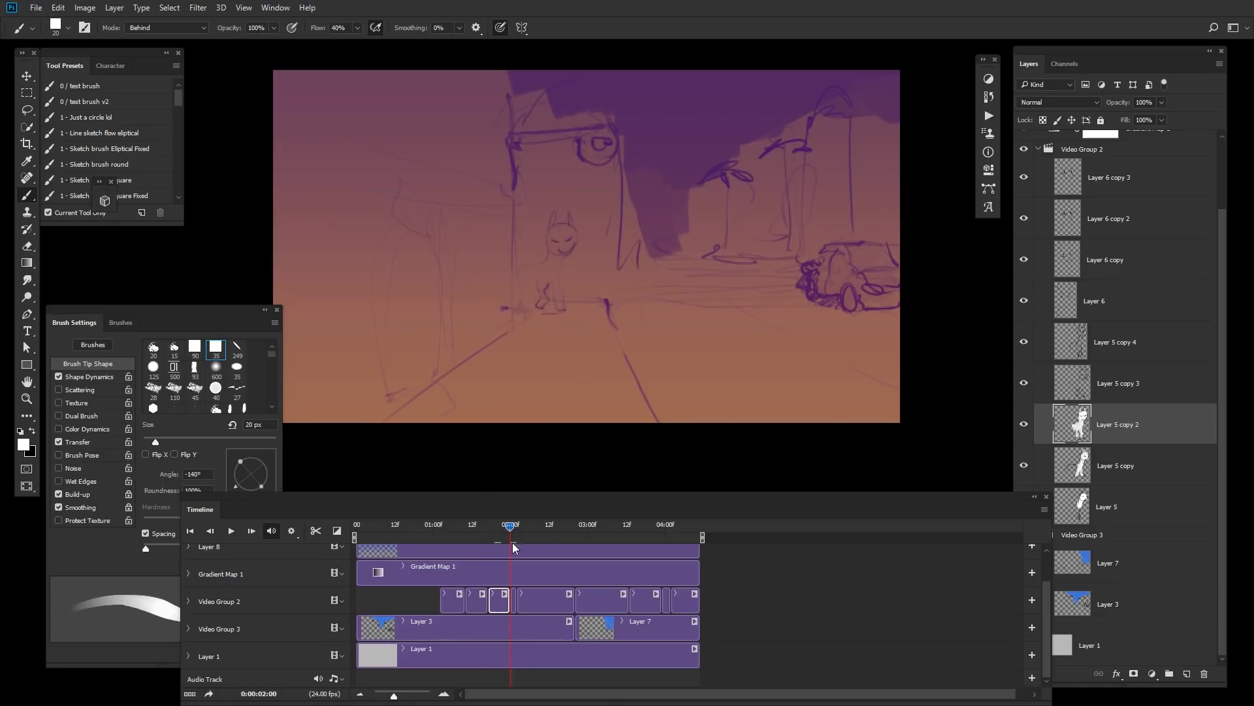
click(514, 597)
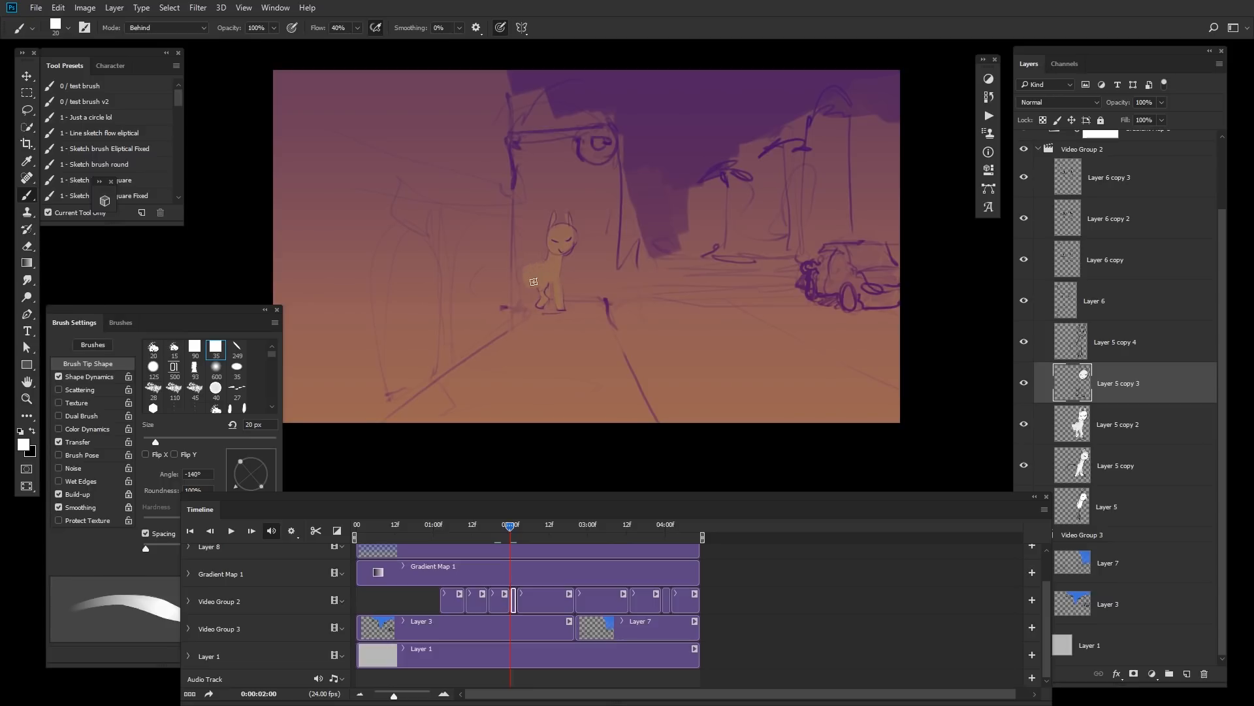
drag(514, 532, 527, 533)
click(541, 598)
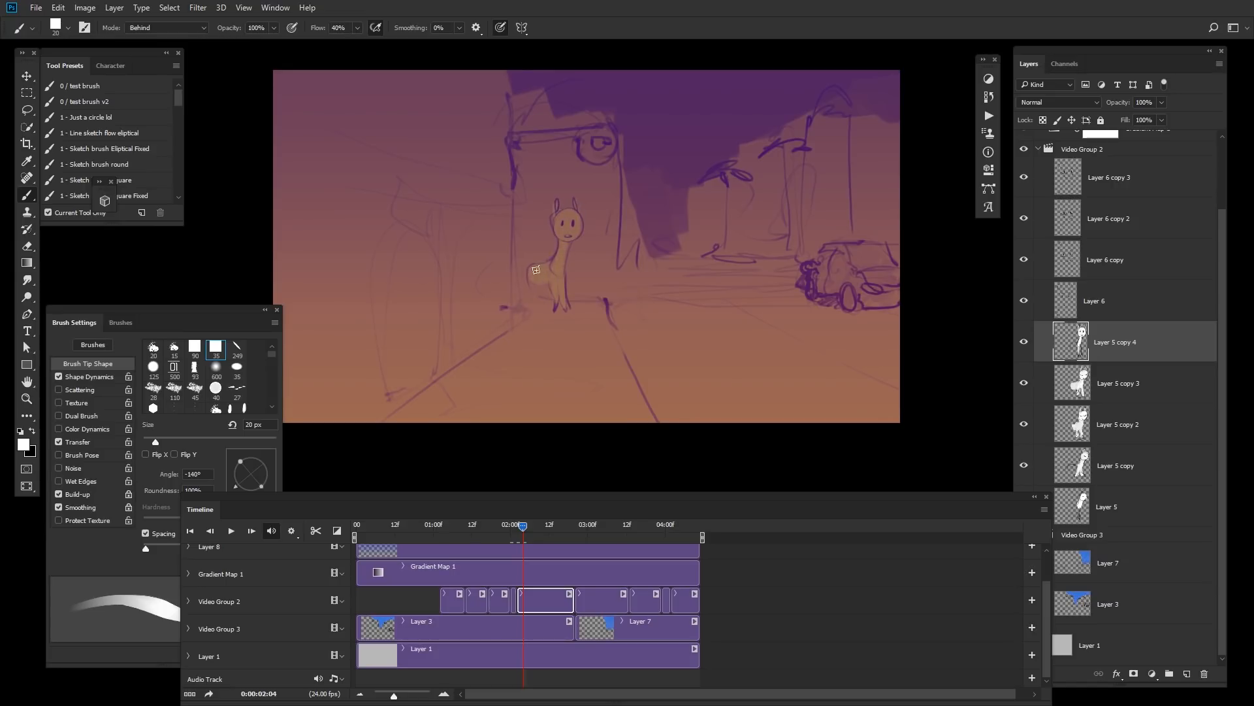
drag(535, 529, 578, 532)
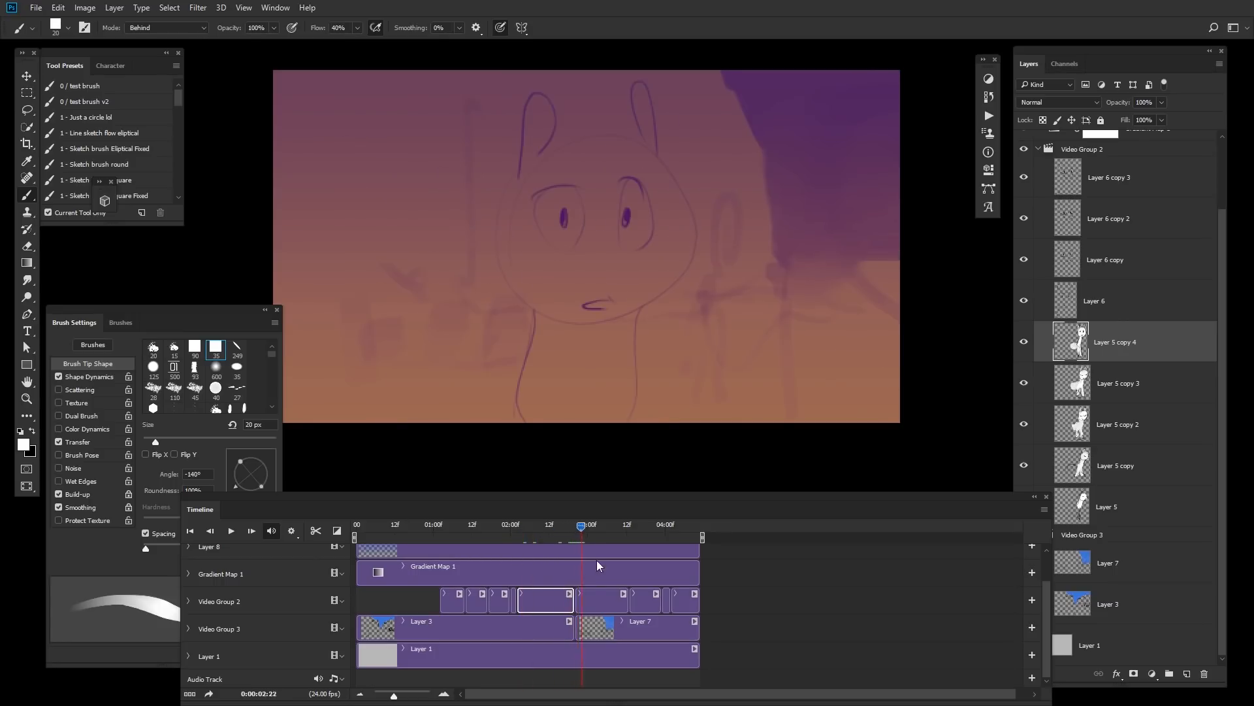
Step: Fill the close-up rabbit's face, neck and ears white behind the lines on Layer 6
click(604, 596)
key(])
key(])
key(])
key(])
key(])
key(])
key(])
key(])
key(])
key(])
key(])
key(])
key(])
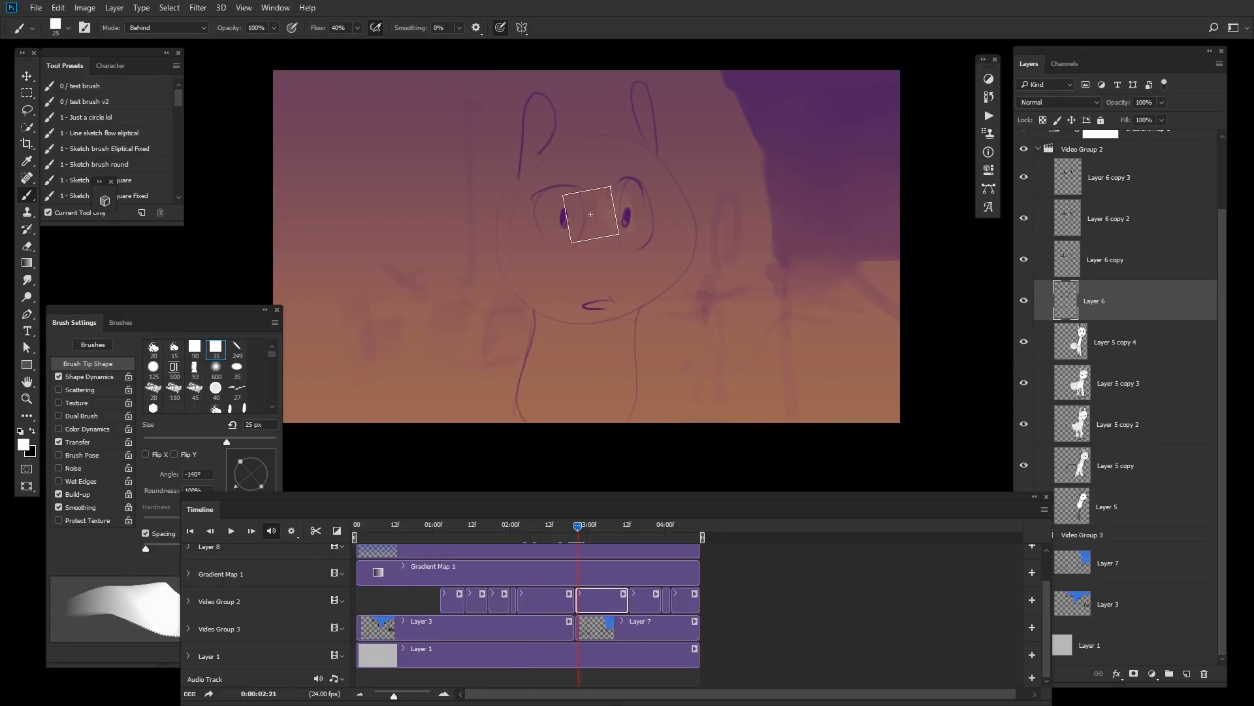
mouse_move(592, 213)
mouse_down()
mouse_move(555, 250)
mouse_move(562, 270)
mouse_move(526, 274)
mouse_move(540, 211)
mouse_move(560, 186)
mouse_move(544, 180)
mouse_move(607, 176)
mouse_move(586, 294)
mouse_move(643, 238)
mouse_move(636, 270)
mouse_move(575, 342)
mouse_move(560, 317)
mouse_move(577, 282)
mouse_move(587, 342)
mouse_move(606, 329)
mouse_move(617, 360)
mouse_up()
key([)
key([)
key([)
key([)
key([)
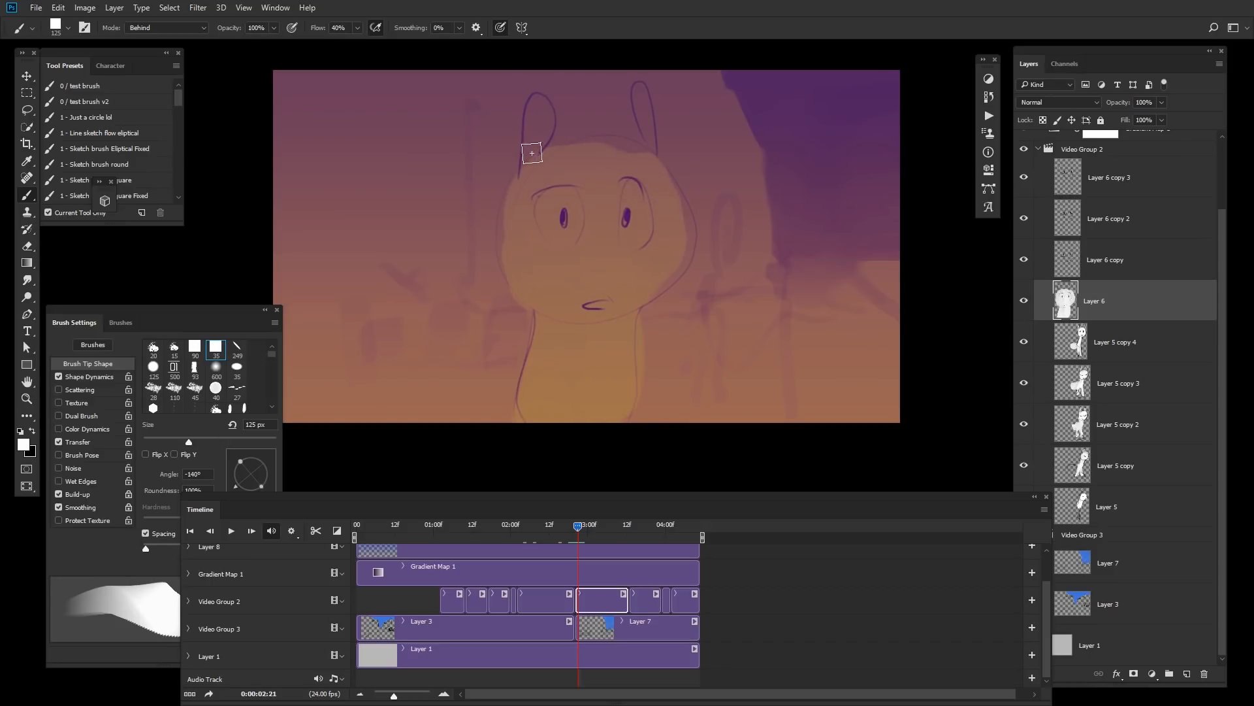
mouse_move(531, 152)
mouse_down()
mouse_move(529, 172)
mouse_move(535, 157)
mouse_up()
key([)
key([)
key([)
key([)
key([)
key([)
mouse_move(629, 118)
mouse_down()
mouse_move(644, 88)
mouse_move(646, 169)
mouse_move(586, 153)
mouse_move(631, 193)
mouse_move(654, 279)
mouse_move(614, 199)
mouse_up()
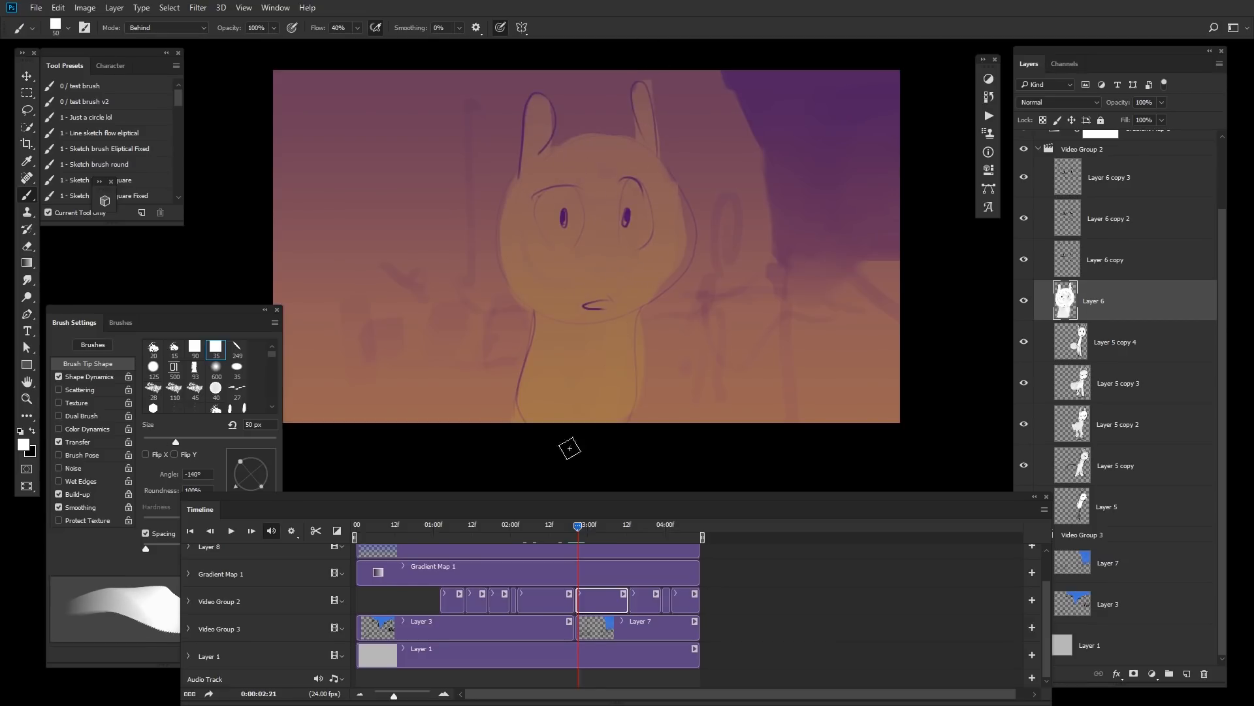
Step: Try a large white fill stroke on Layer 6 copy and undo it
drag(599, 529, 643, 527)
key(bracketright)
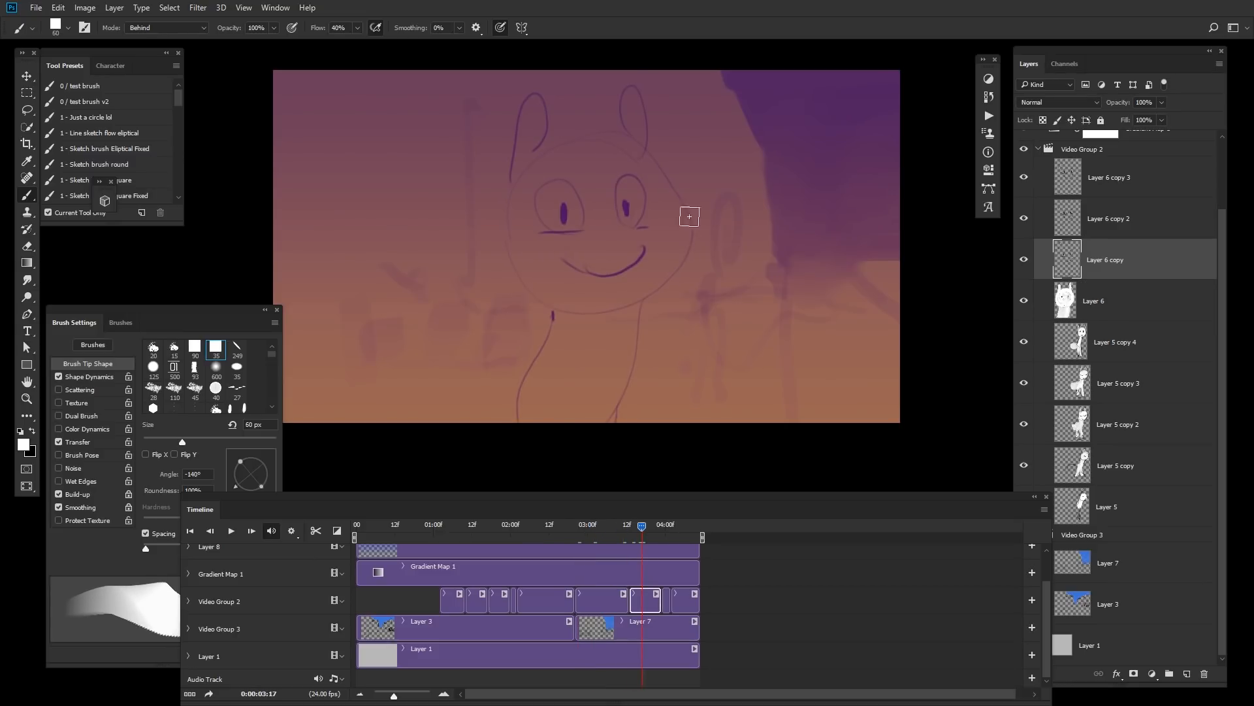
key(bracketright)
key(bracketright)
key(bracketright)
key(bracketright)
key(bracketright)
key(bracketright)
key(bracketright)
key(bracketright)
key(bracketright)
key(bracketright)
key(bracketright)
mouse_move(616, 256)
mouse_down()
mouse_move(569, 223)
mouse_move(581, 210)
mouse_up()
key(ctrl+z)
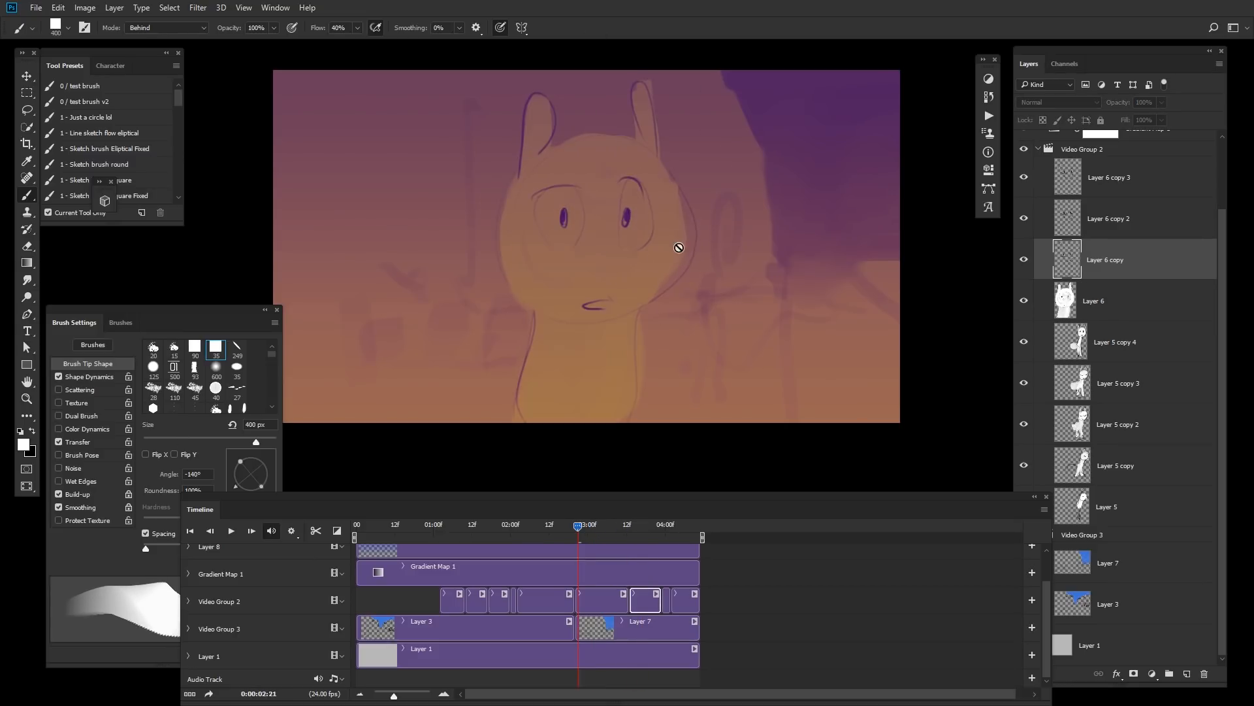
Step: Fill the smiling rabbit's face and ears white behind the lines on Layer 6 copy
drag(624, 533, 638, 526)
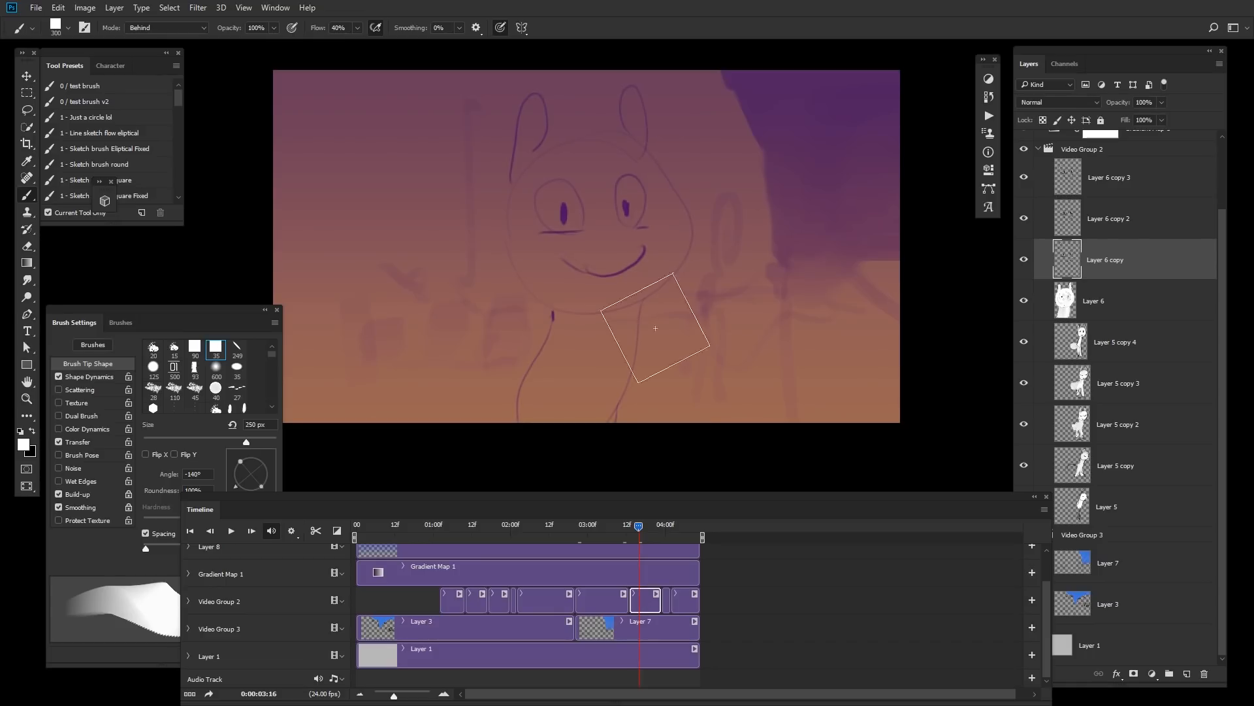
key(bracketleft)
mouse_move(635, 182)
mouse_down()
mouse_move(642, 223)
mouse_move(613, 275)
mouse_move(565, 302)
mouse_move(559, 397)
mouse_move(528, 437)
mouse_move(573, 357)
mouse_move(615, 350)
mouse_move(625, 287)
mouse_move(660, 250)
mouse_move(653, 263)
mouse_move(644, 199)
mouse_move(596, 208)
mouse_move(664, 236)
mouse_up()
key(bracketleft)
key(bracketleft)
key(bracketleft)
key(bracketleft)
key(bracketleft)
key(bracketleft)
key(bracketleft)
key(bracketleft)
key(bracketleft)
key(bracketleft)
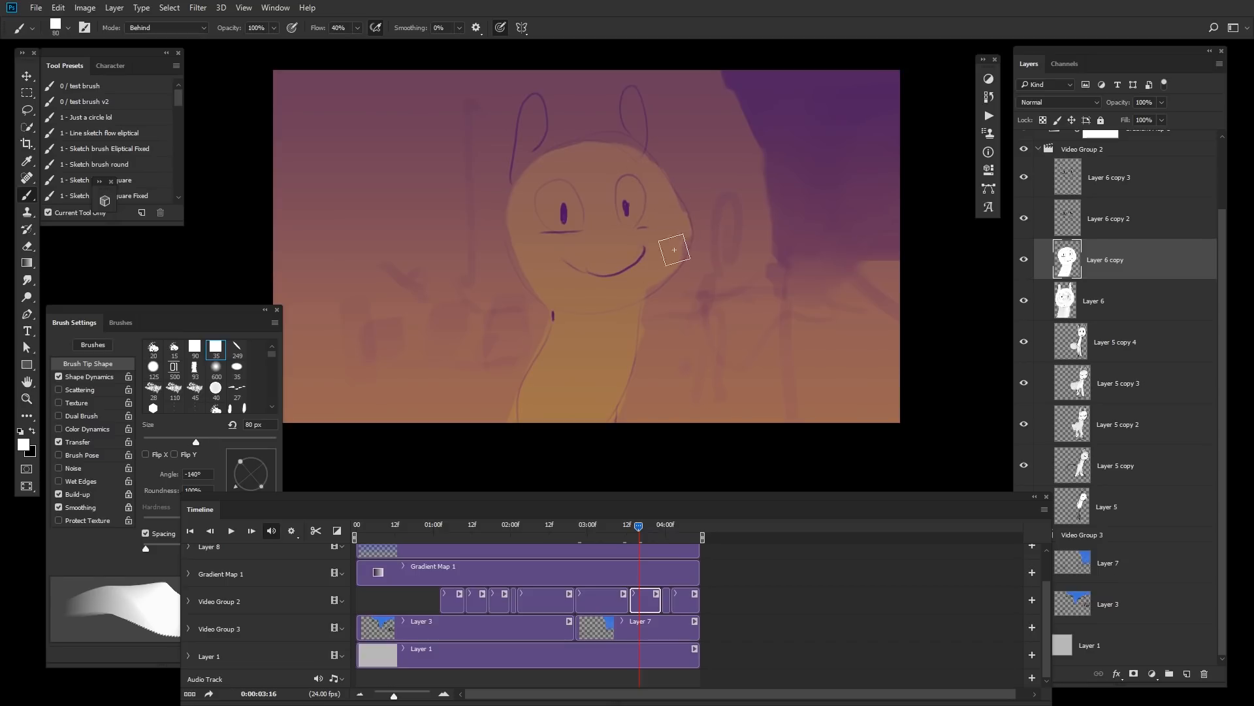
mouse_move(636, 145)
mouse_down()
mouse_move(635, 128)
mouse_move(643, 154)
mouse_up()
key(bracketleft)
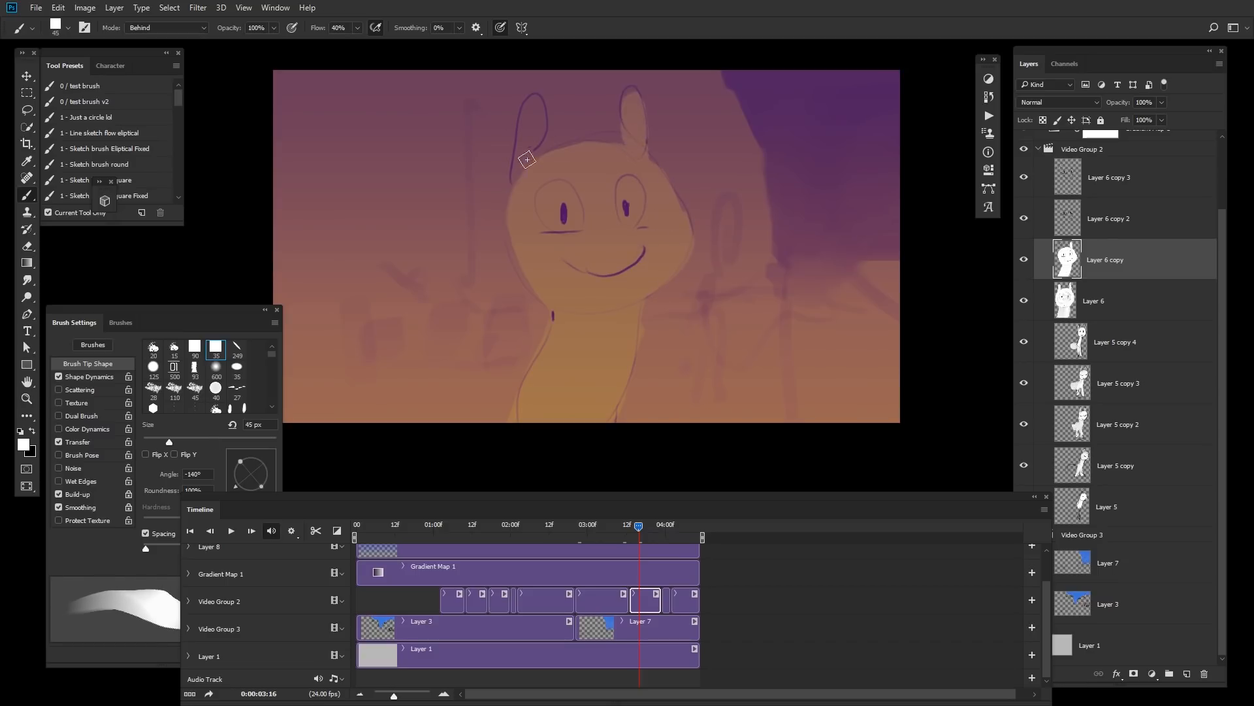
mouse_move(523, 160)
mouse_down()
mouse_move(526, 127)
mouse_move(524, 152)
mouse_up()
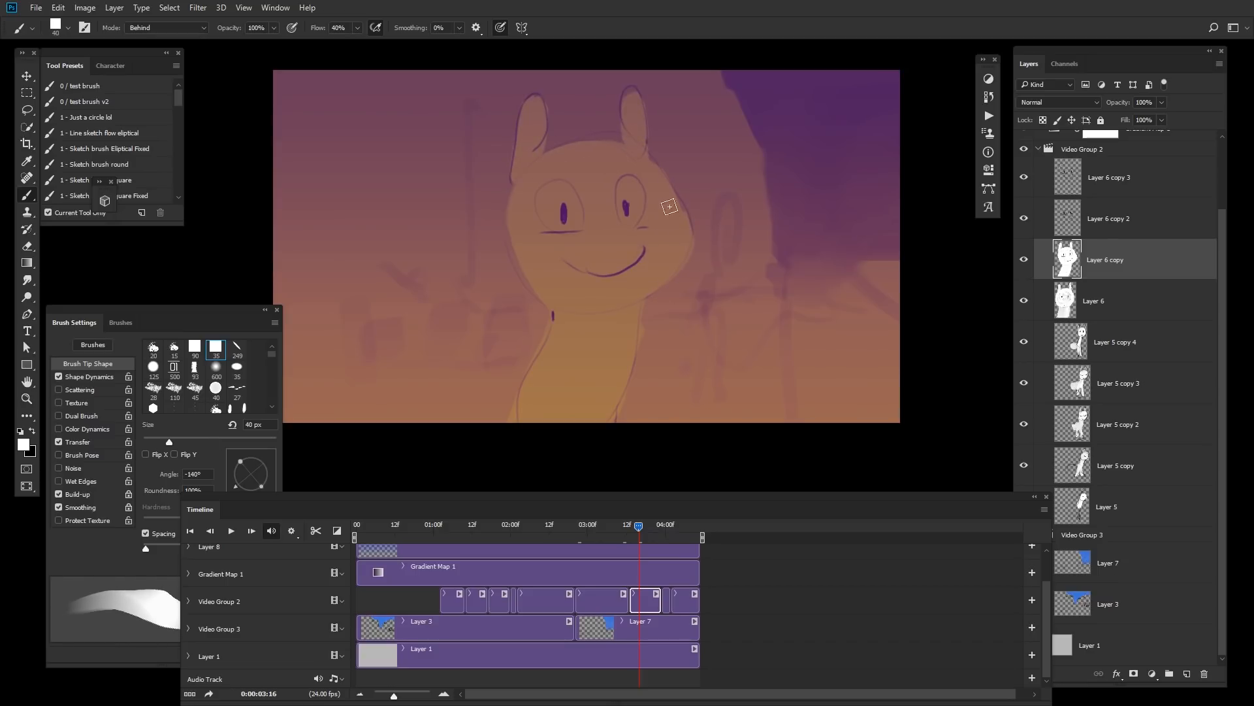
Step: Fill the rabbit's head, ears and neck white behind the lines on the next frame, Layer 6 copy 2
click(659, 528)
click(669, 527)
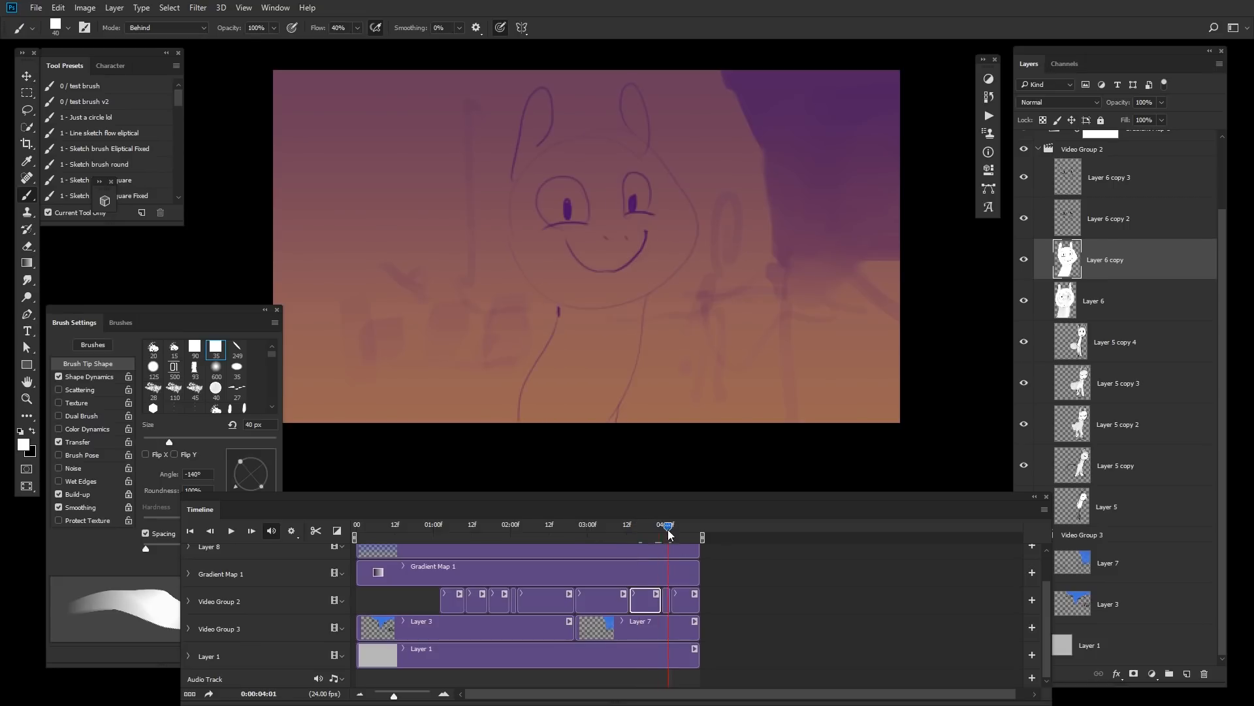
click(667, 601)
key(bracketright)
key(bracketright)
key(bracketright)
key(bracketright)
mouse_move(610, 207)
mouse_down()
mouse_move(554, 235)
mouse_move(602, 209)
mouse_move(579, 182)
mouse_move(559, 252)
mouse_move(582, 294)
mouse_move(569, 364)
mouse_move(587, 415)
mouse_move(644, 259)
mouse_move(643, 172)
mouse_up()
key(bracketleft)
key(bracketleft)
drag(639, 99, 629, 145)
drag(534, 120, 530, 164)
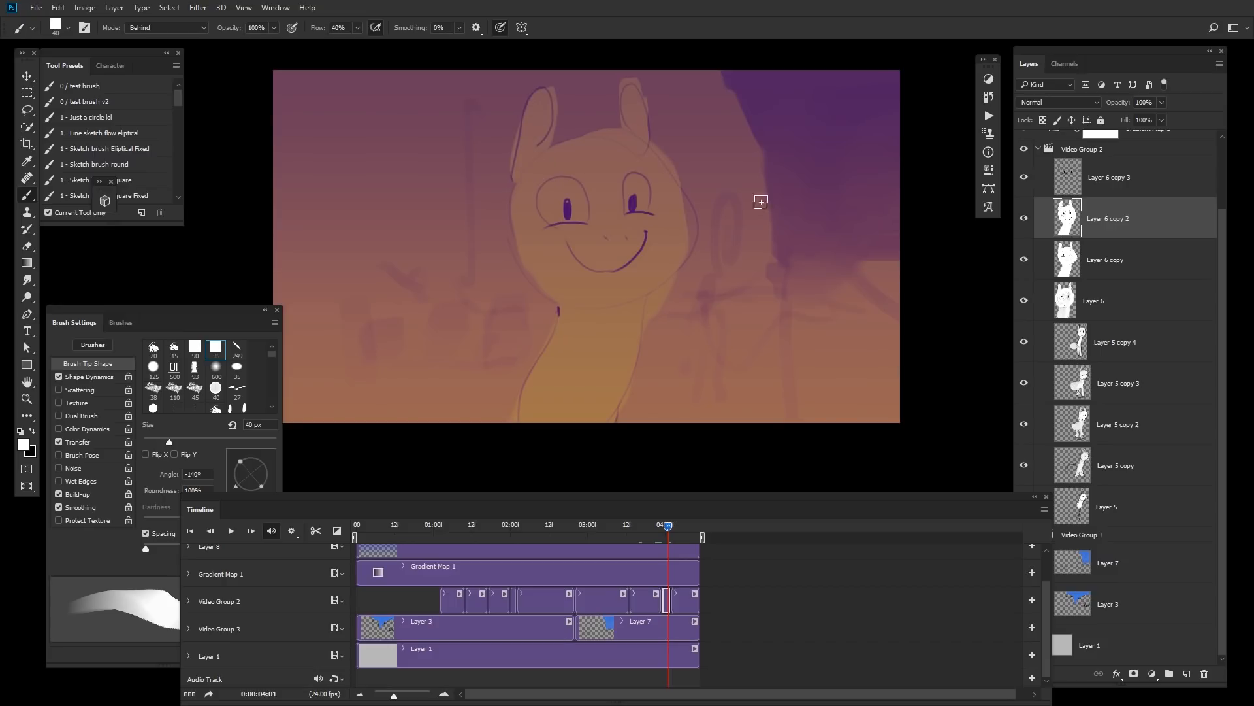
mouse_move(687, 199)
mouse_down()
mouse_move(680, 271)
mouse_move(686, 255)
mouse_up()
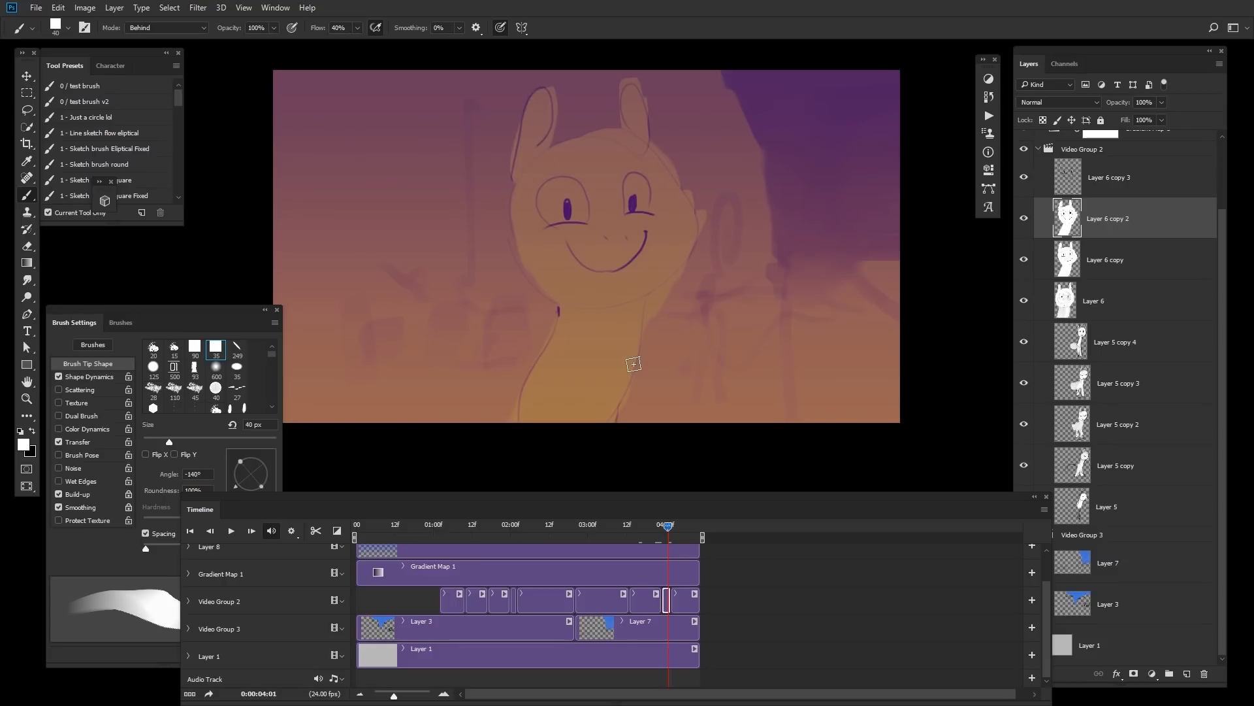
key(w)
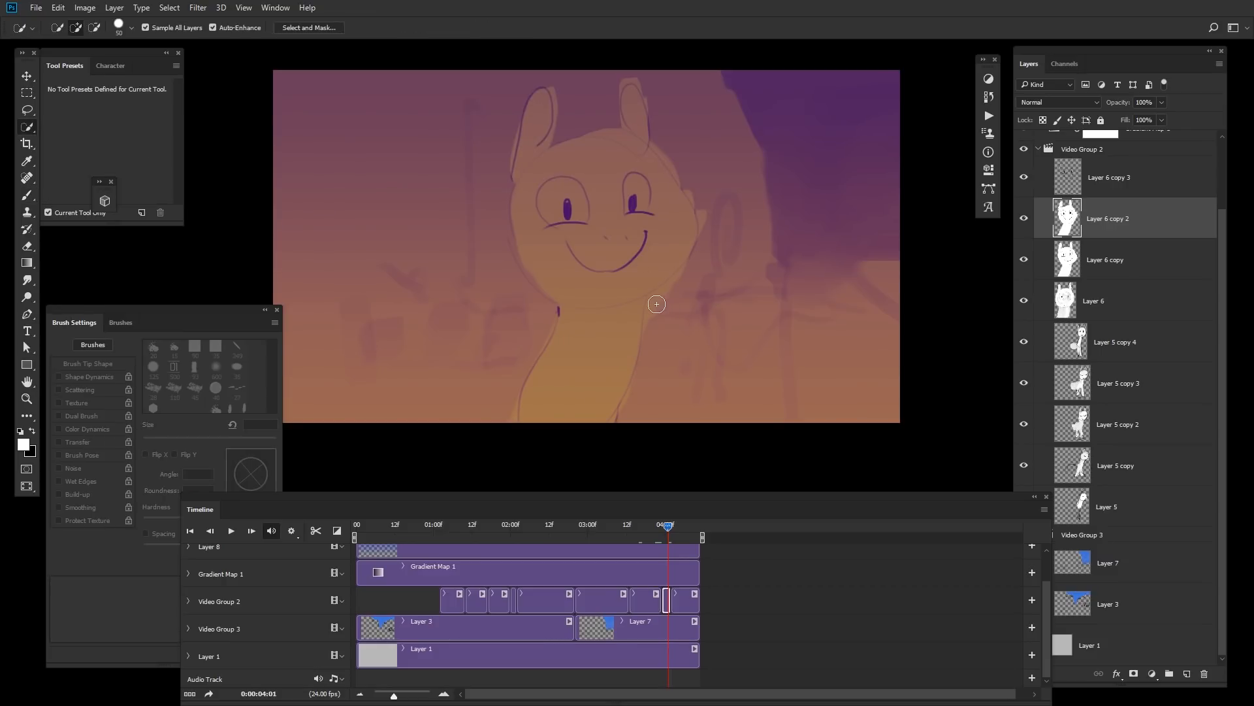
click(657, 300)
mouse_move(683, 279)
mouse_down()
mouse_move(652, 316)
mouse_move(686, 308)
mouse_up()
key(ctrl+d)
Step: Erase stray white fill beside the rabbit's right ear on Layer 6 copy 2
key(e)
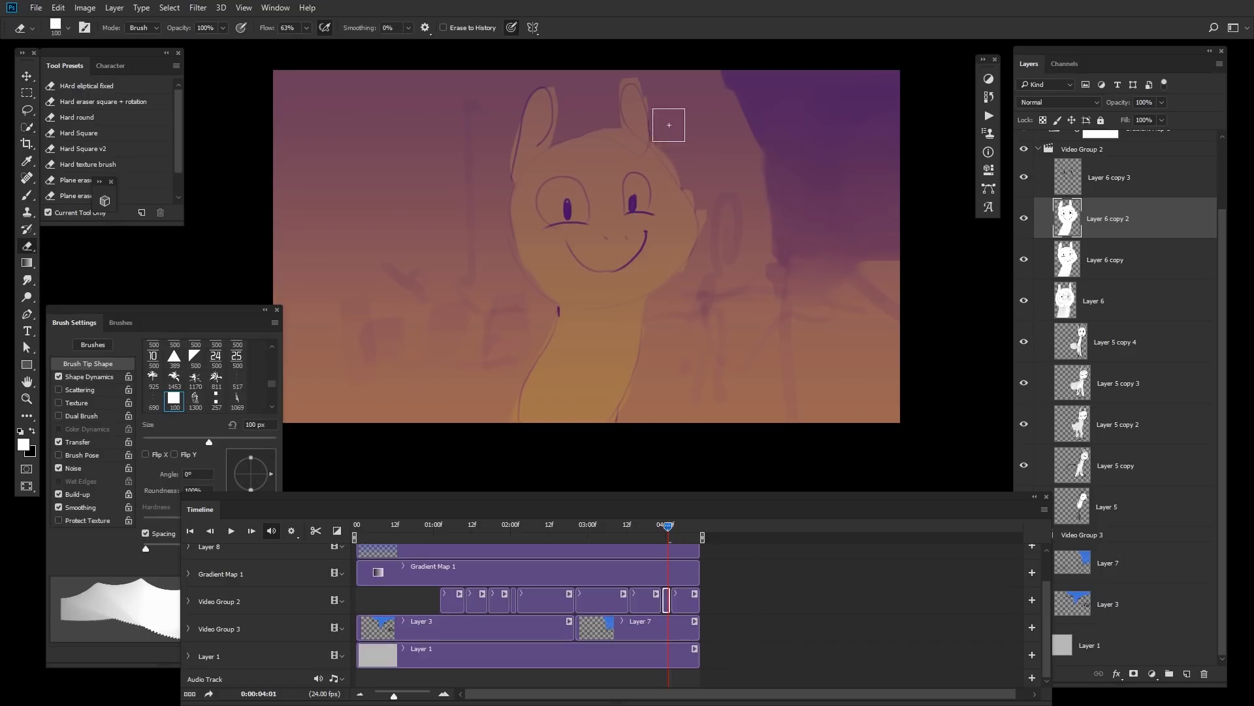
drag(686, 150, 692, 177)
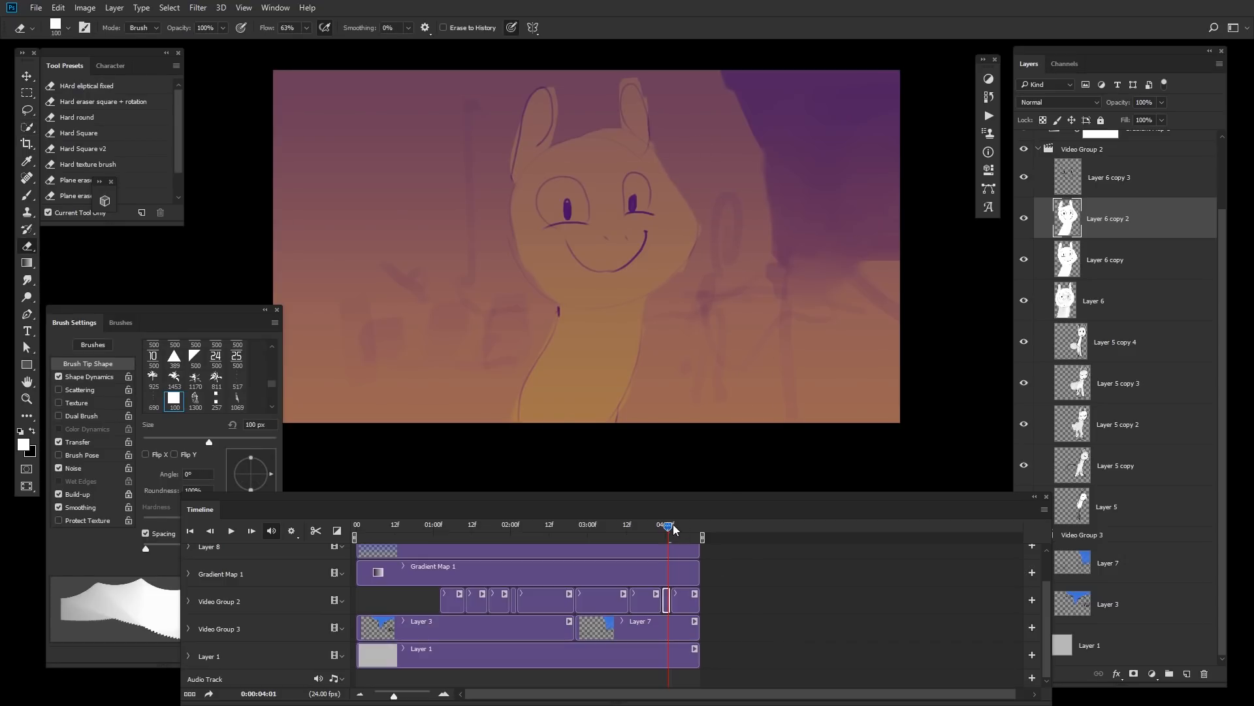
Step: Try a white fill stroke on the last rabbit frame, Layer 6 copy 3, and undo it
drag(674, 526, 683, 528)
click(687, 599)
key(b)
drag(637, 157, 579, 384)
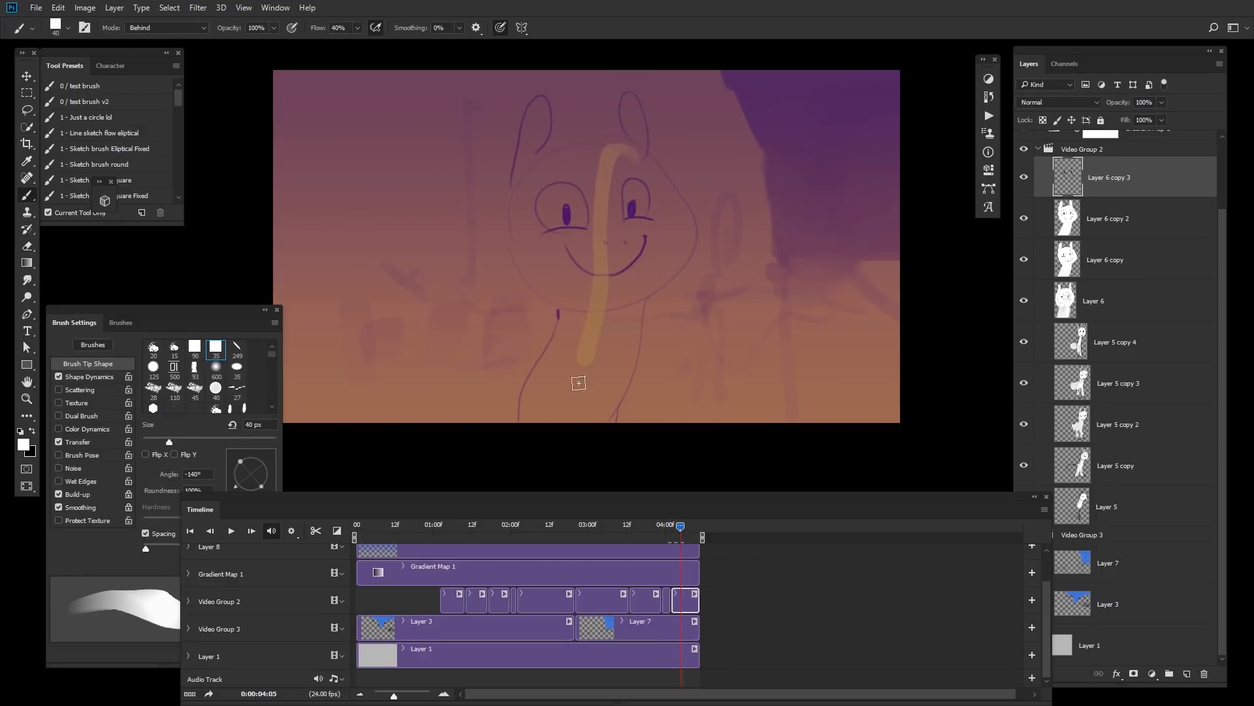
key(ctrl+z)
Step: Select the rabbit's neck on Layer 6 copy 3 and brush it white behind the lines, then deselect
key(w)
mouse_move(595, 157)
mouse_down()
mouse_move(584, 391)
mouse_move(640, 296)
mouse_move(623, 339)
mouse_move(599, 263)
mouse_move(624, 285)
mouse_up()
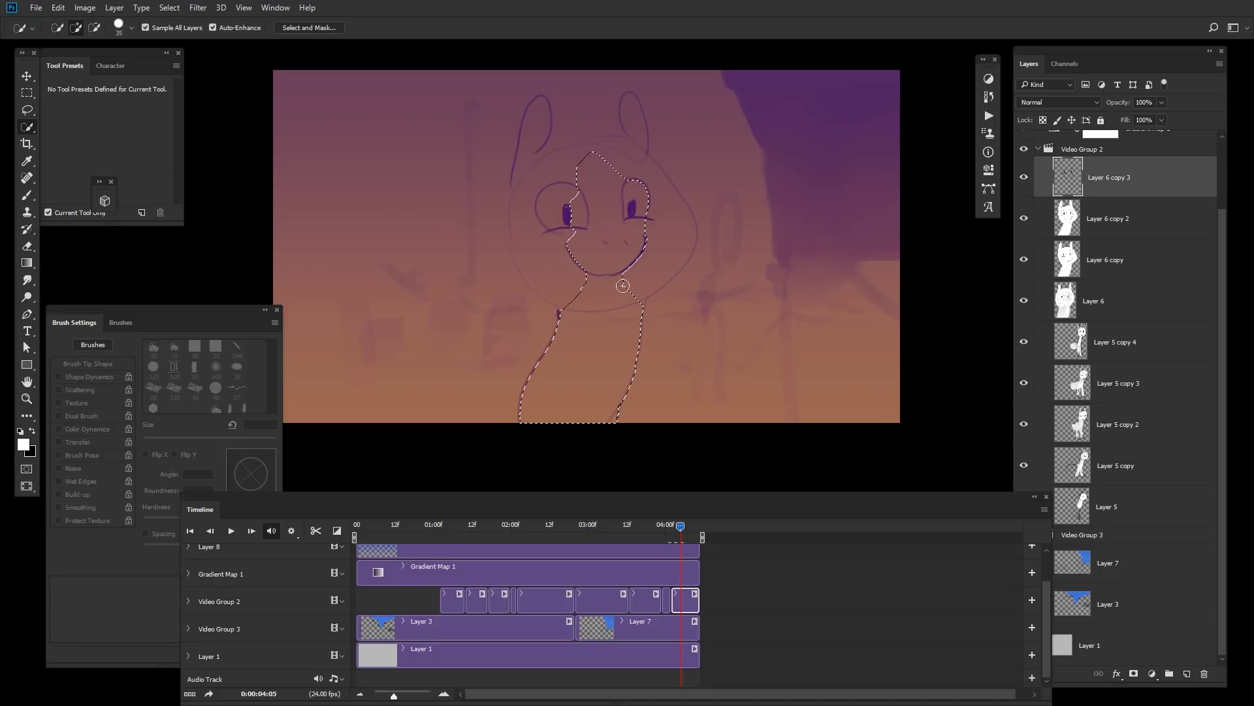
key(b)
mouse_move(666, 364)
mouse_down()
mouse_move(635, 359)
mouse_move(507, 433)
mouse_move(516, 290)
mouse_up()
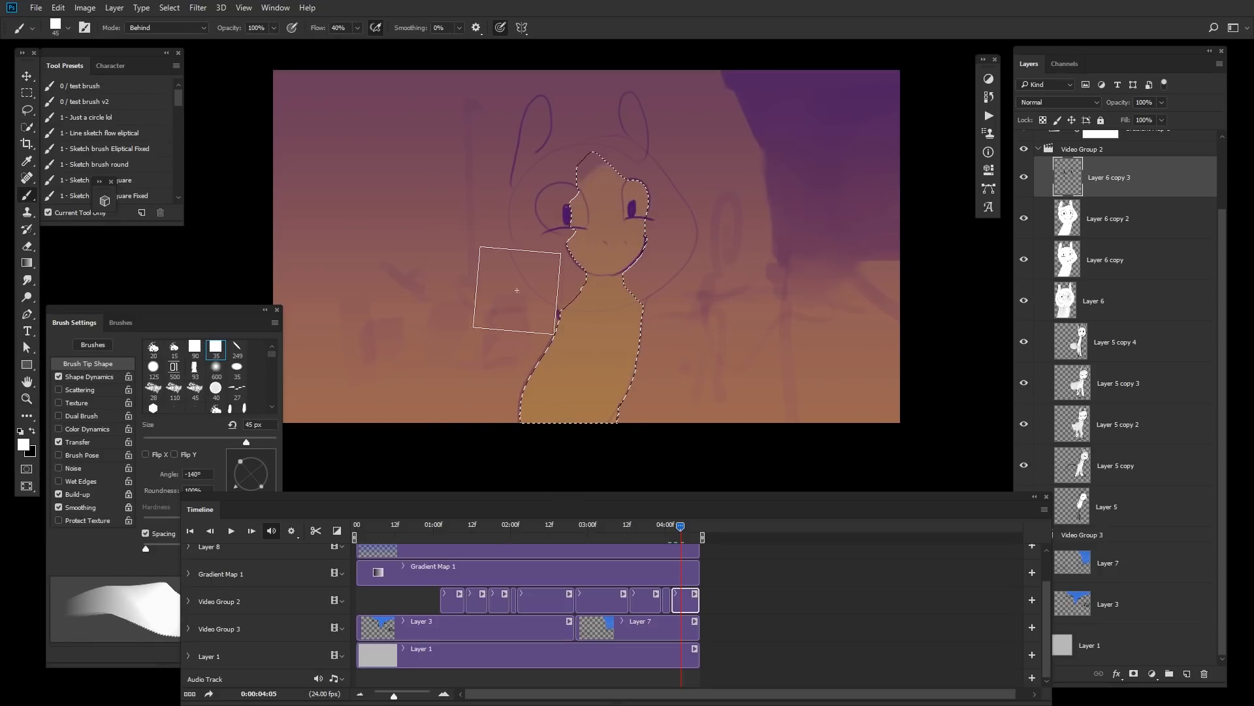
key(ctrl+d)
Step: Hide the Gradient Map 1 adjustment layer
key(w)
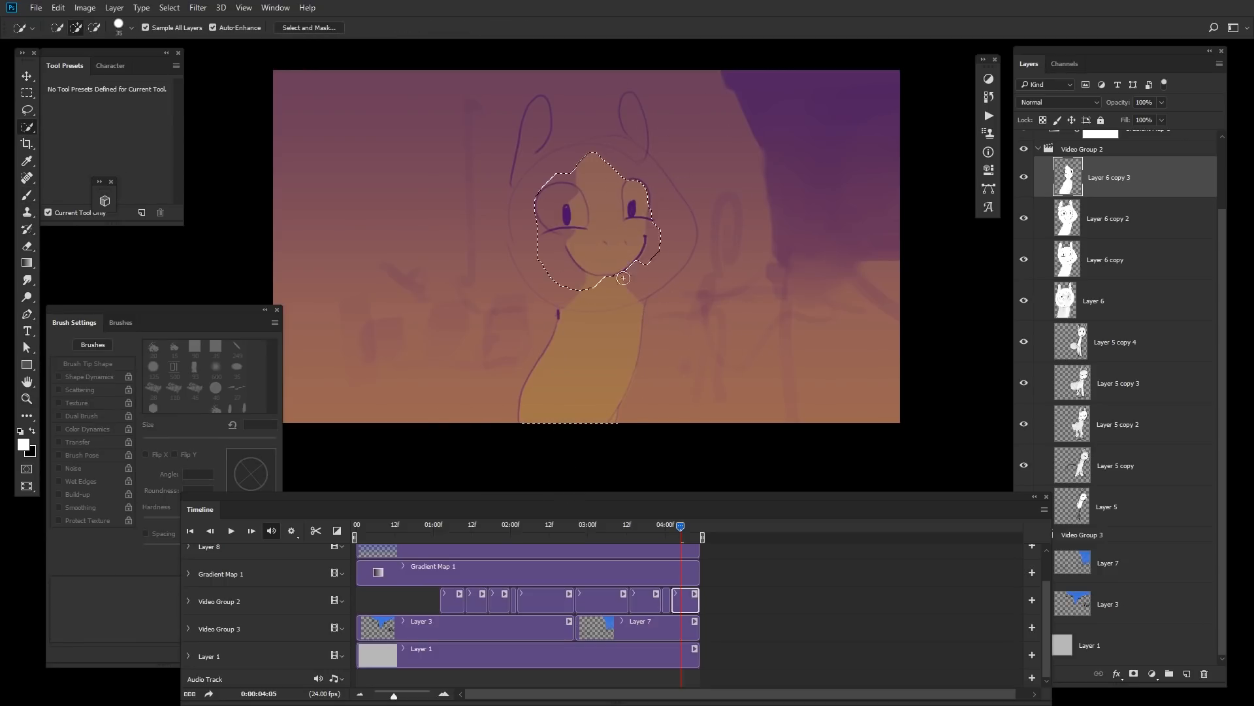
key(ctrl+a)
click(629, 570)
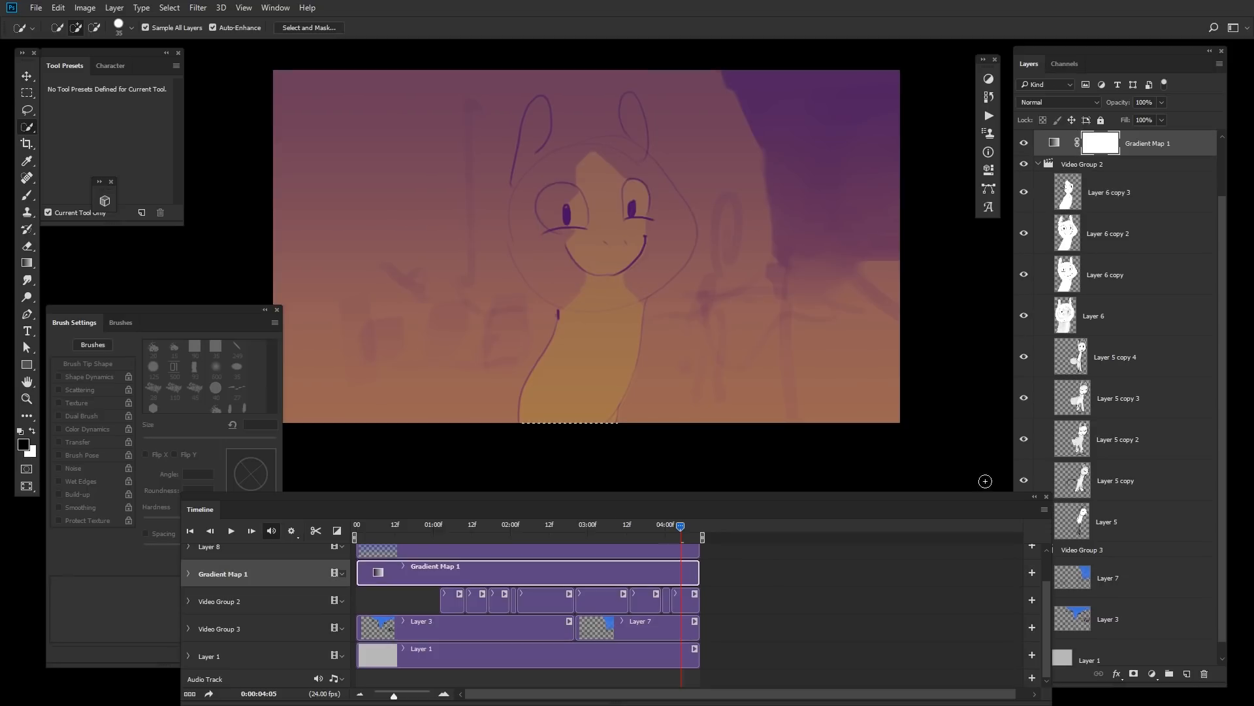
drag(1048, 602, 1051, 567)
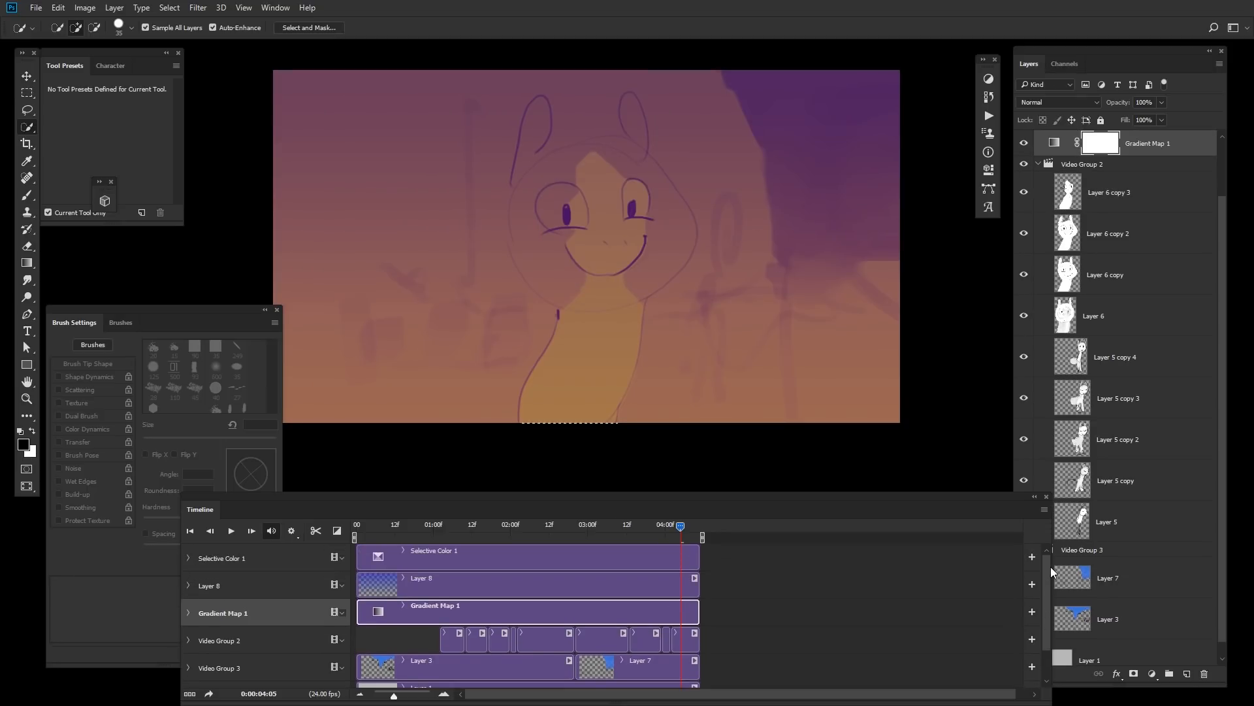
click(1024, 143)
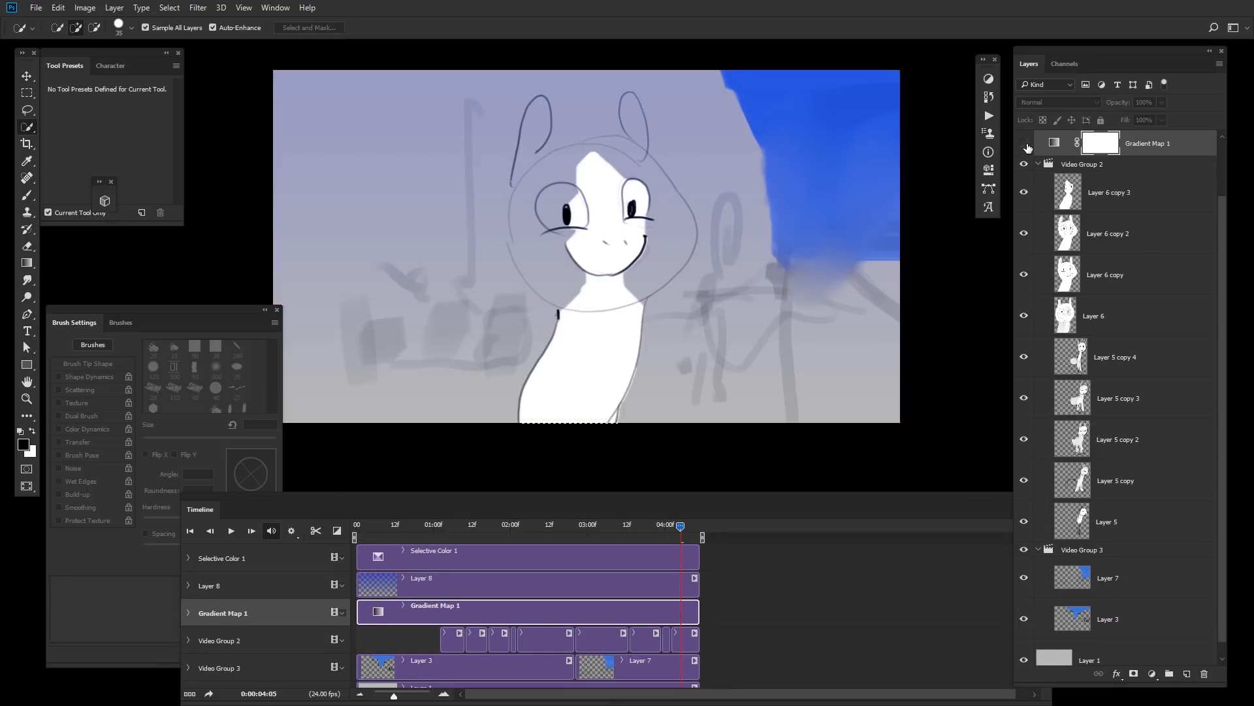
Step: Select the rabbit's head and ears on Layer 6 copy 3, fill them white behind the lines, and shrink the brush
click(687, 642)
mouse_move(653, 271)
mouse_down()
mouse_move(584, 174)
mouse_move(566, 268)
mouse_move(578, 277)
mouse_move(537, 221)
mouse_move(580, 161)
mouse_up()
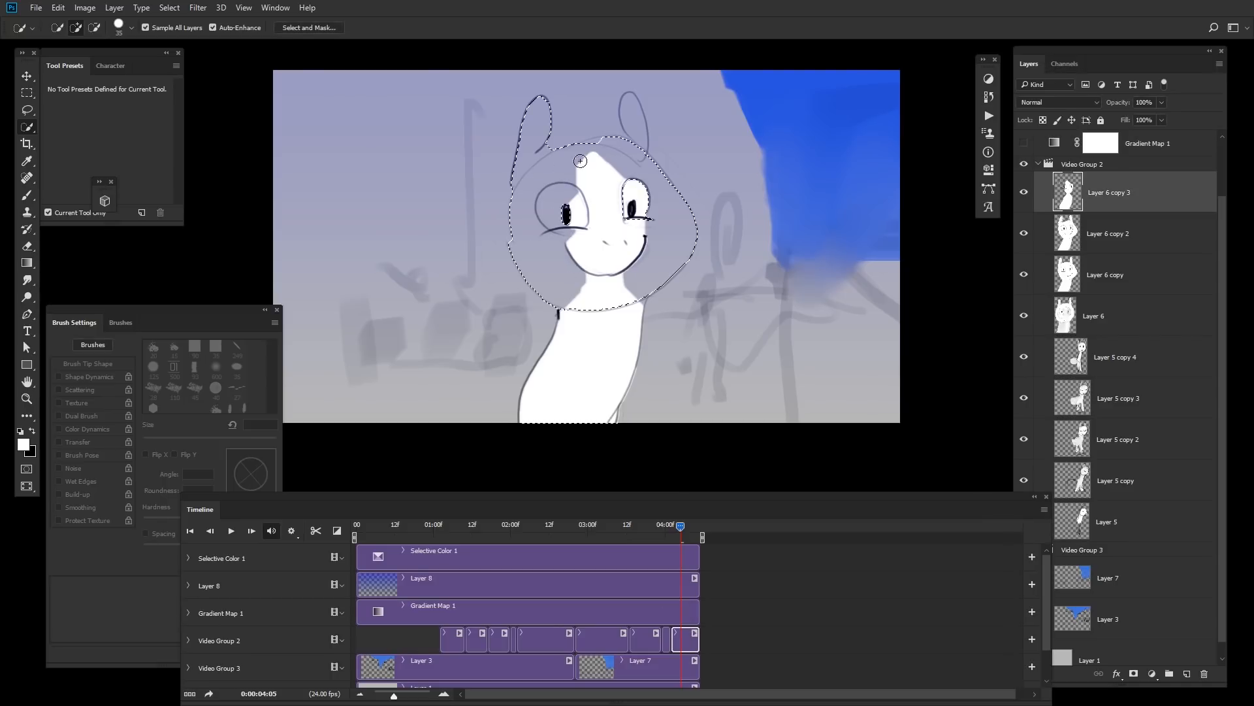
click(637, 125)
key(b)
mouse_move(711, 301)
mouse_down()
mouse_move(591, 325)
mouse_move(591, 102)
mouse_move(654, 71)
mouse_up()
key(ctrl+d)
key(bracketleft)
key(bracketleft)
key(bracketleft)
key(bracketleft)
key(bracketleft)
key(bracketleft)
key(bracketleft)
key(bracketleft)
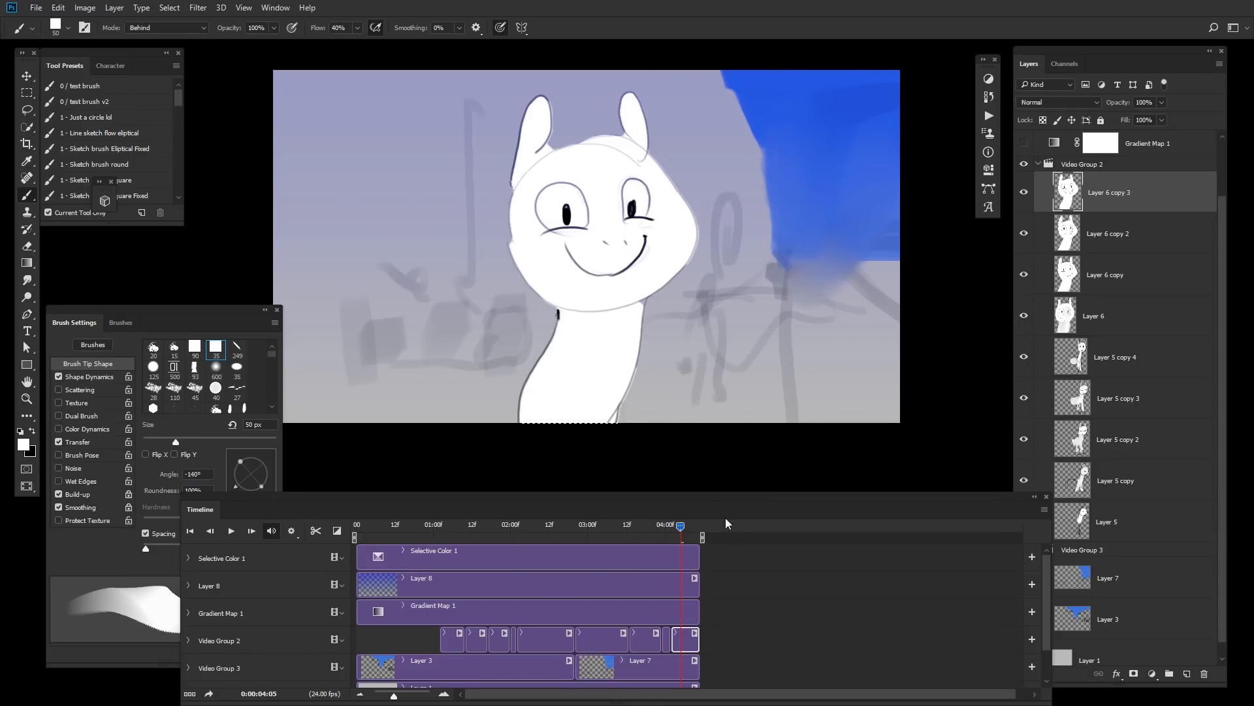
Step: Show Gradient Map 1 again and play back the animation to review it
click(1023, 143)
key(space)
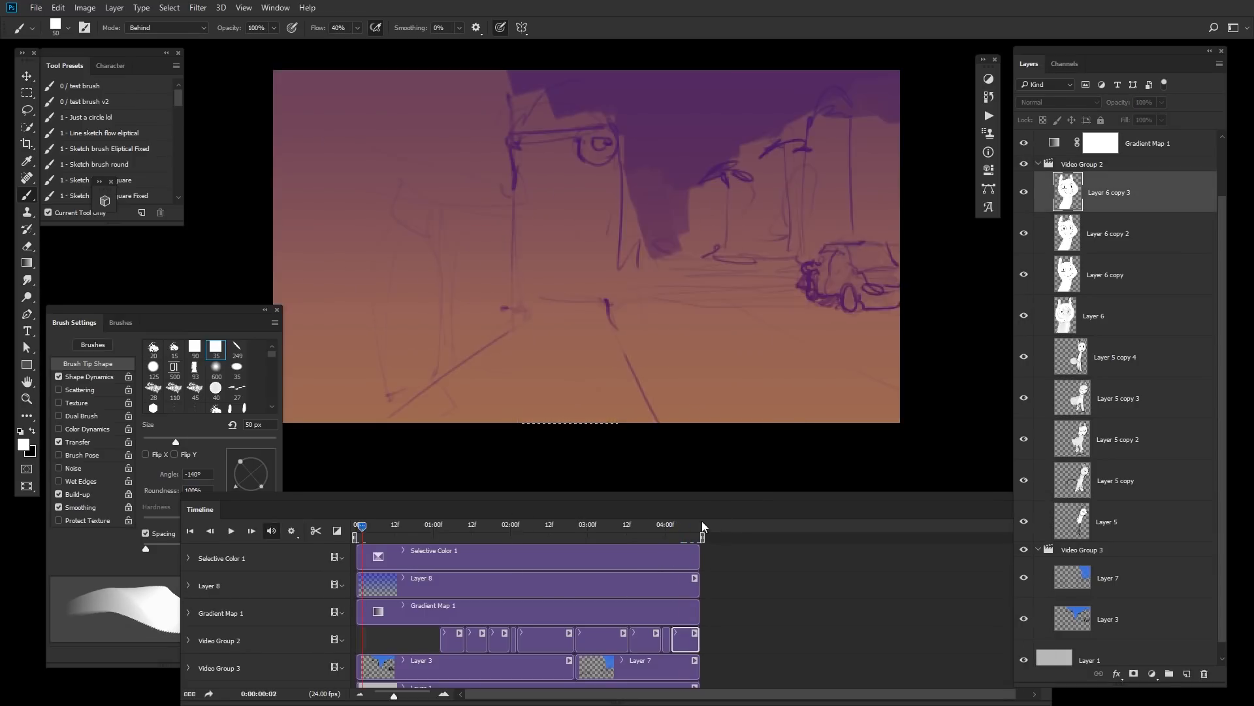
click(461, 526)
key(space)
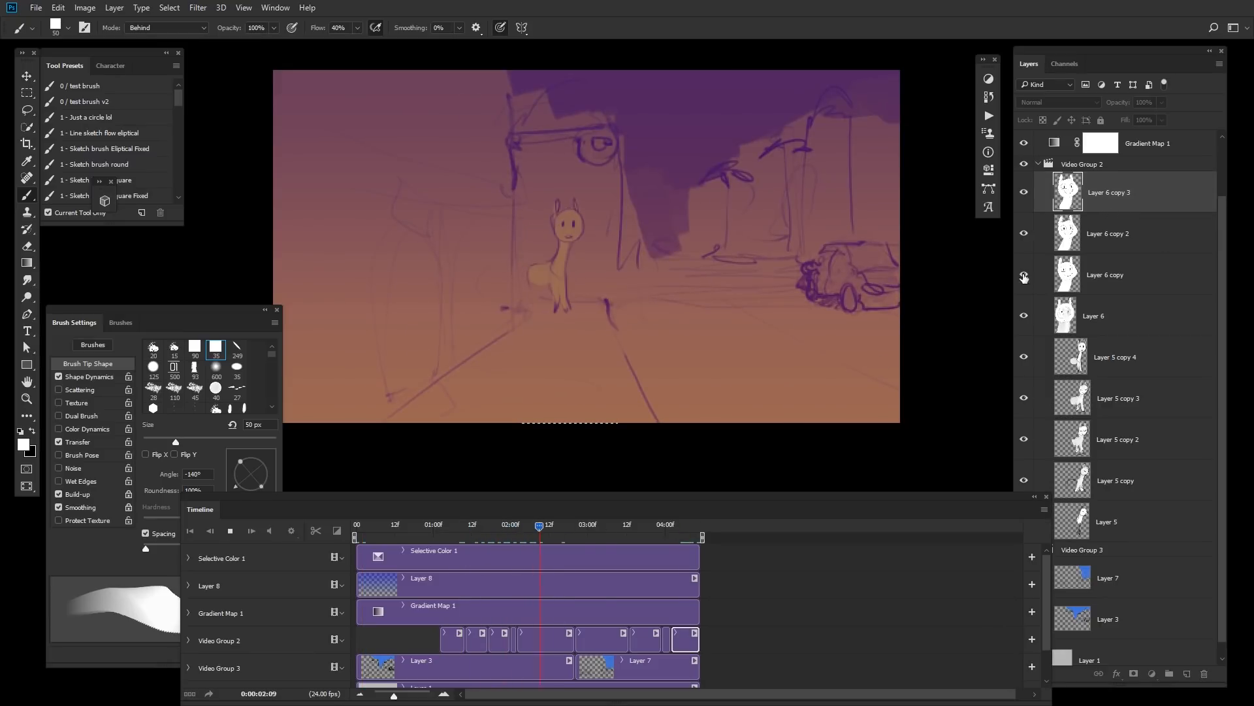
key(space)
Step: Cycle through blending modes on Gradient Map 1, settling on Hard Light
click(605, 602)
click(1160, 155)
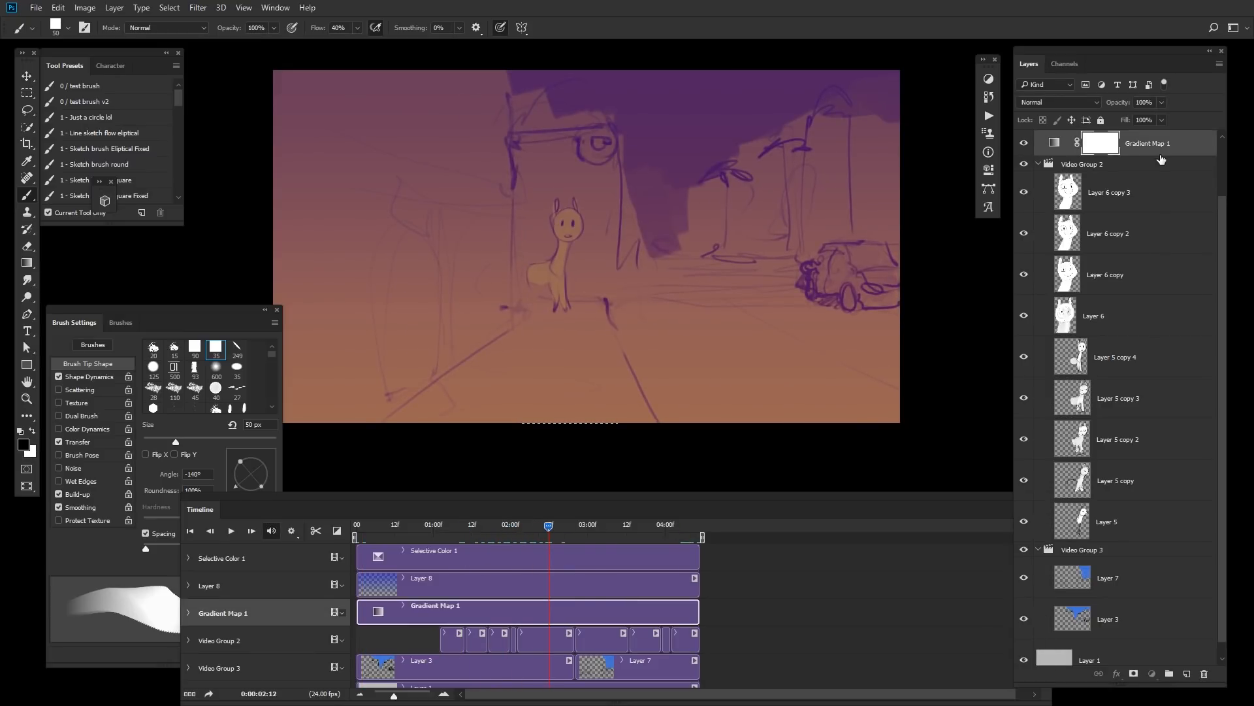
key(m)
key(shift+alt+m)
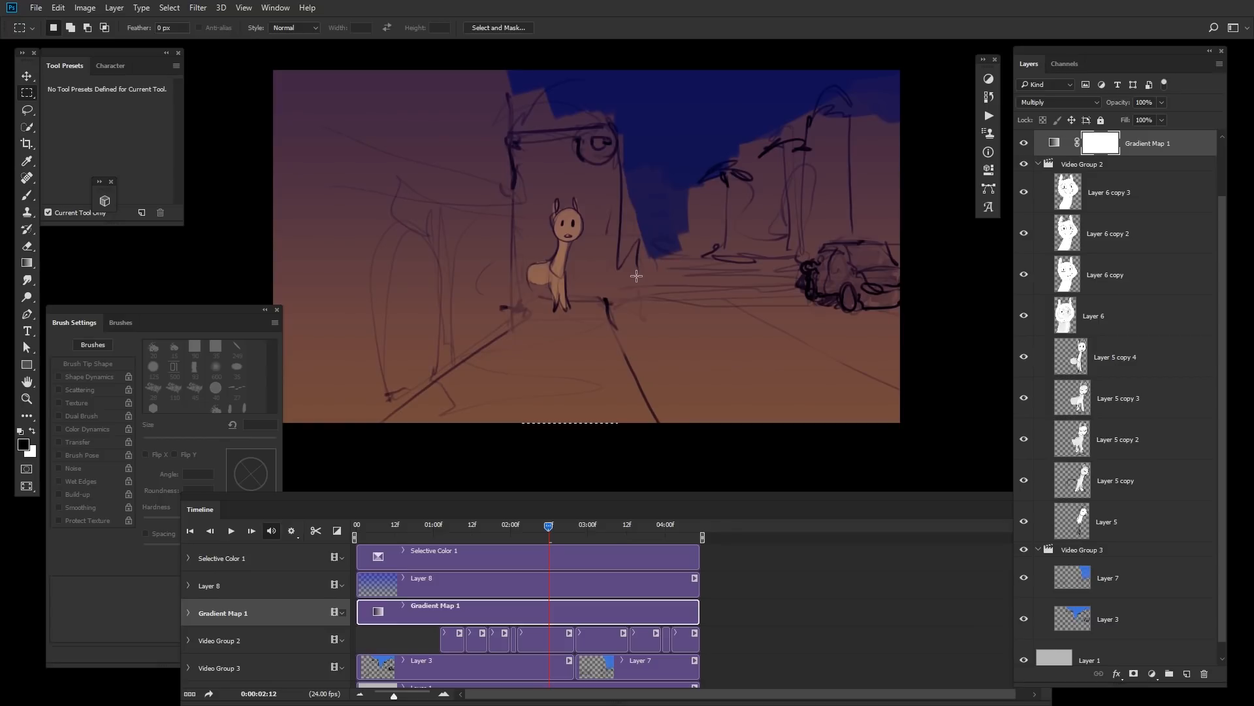
key(shift+alt+v)
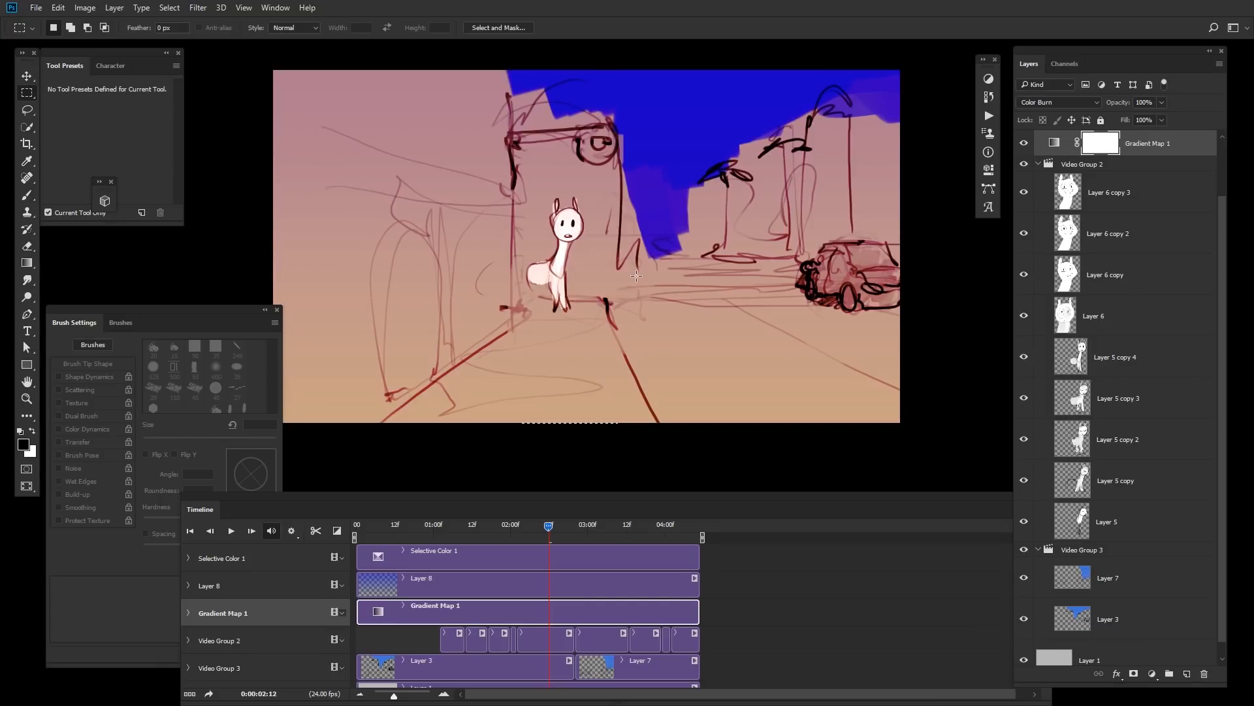
key(shift+alt+a)
key(shift+alt+v)
key(shift+alt+n)
key(shift+alt+k)
key(shift+alt+g)
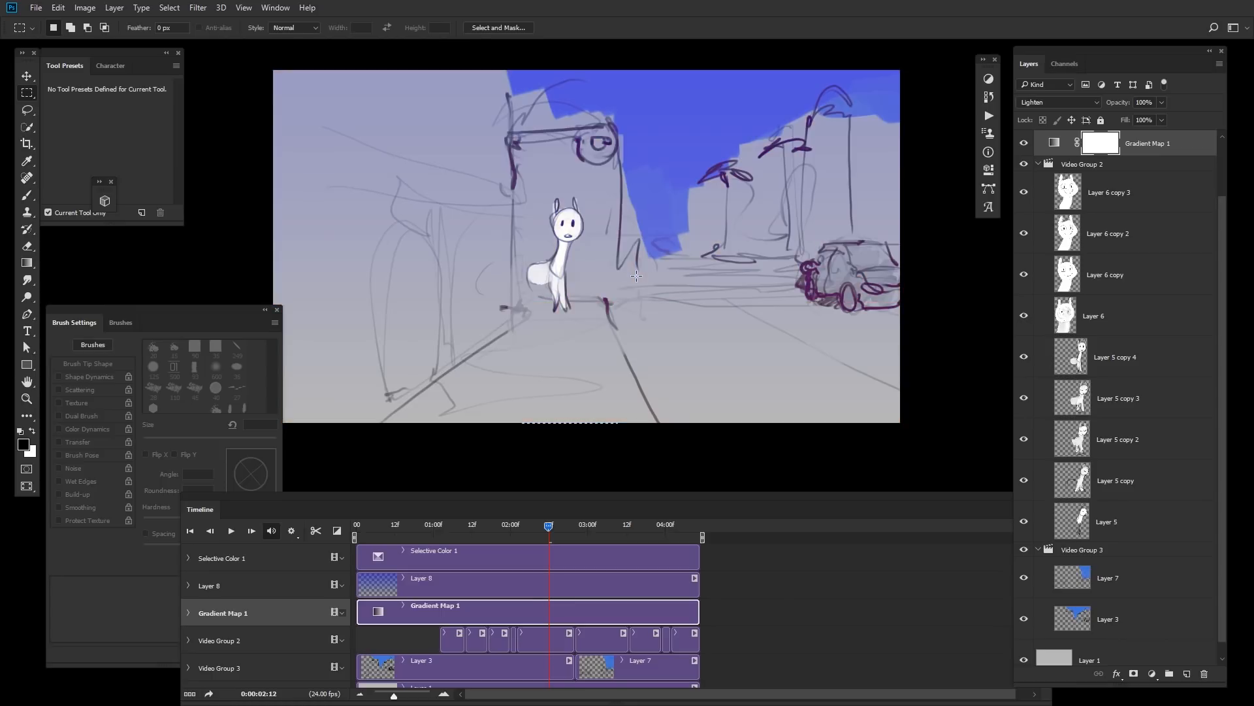
key(shift+alt+m)
key(shift+alt+h)
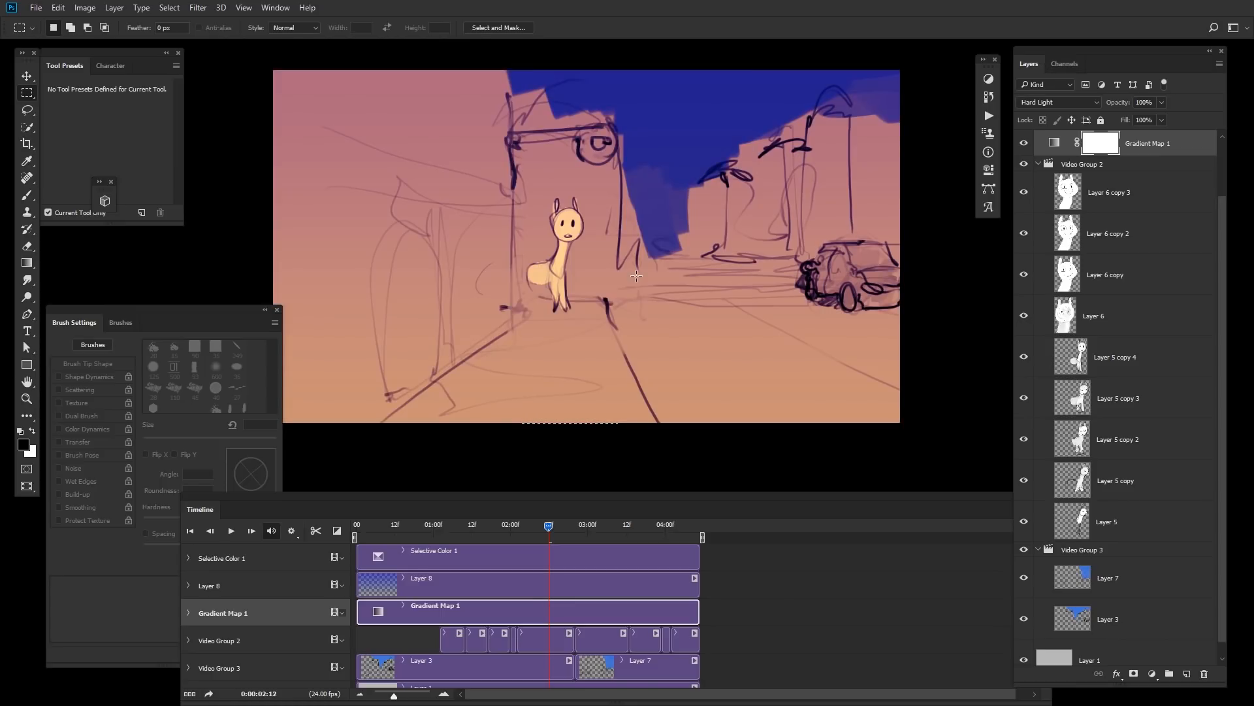
Step: On the Layer 6 frame, load the rabbit's shape as a selection and brush white behind the lines at 70 px
key(space)
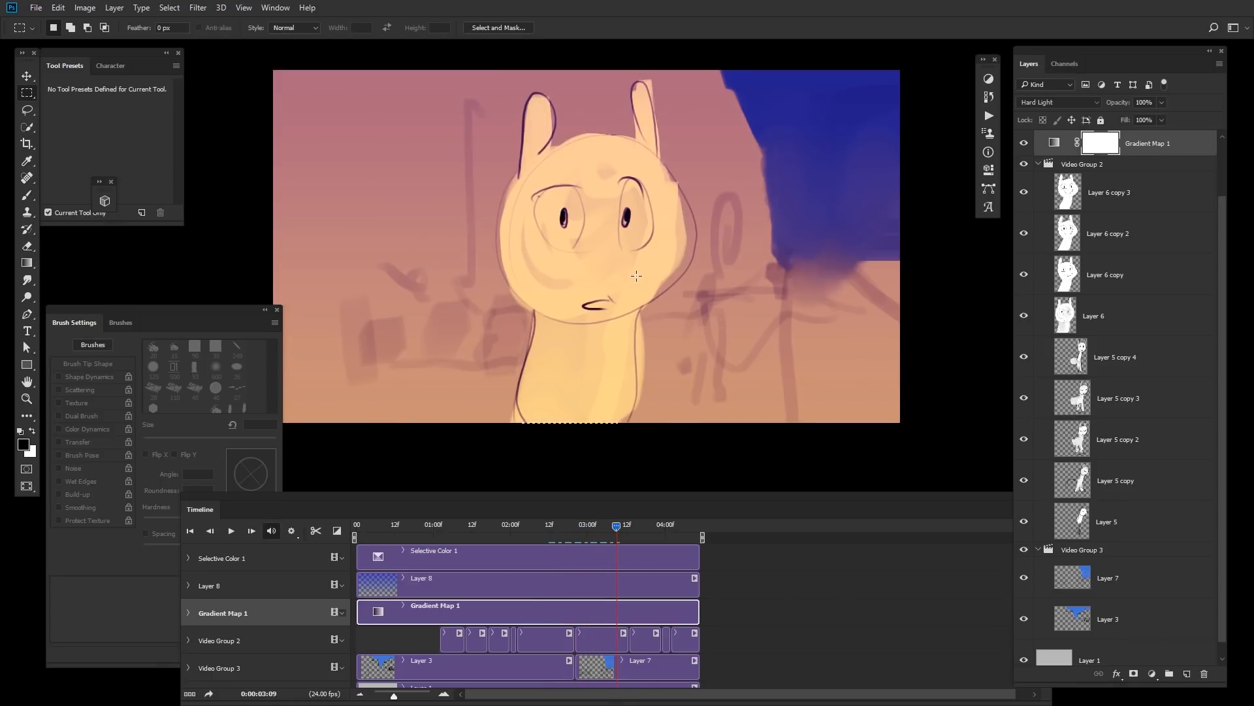
click(615, 646)
key(b)
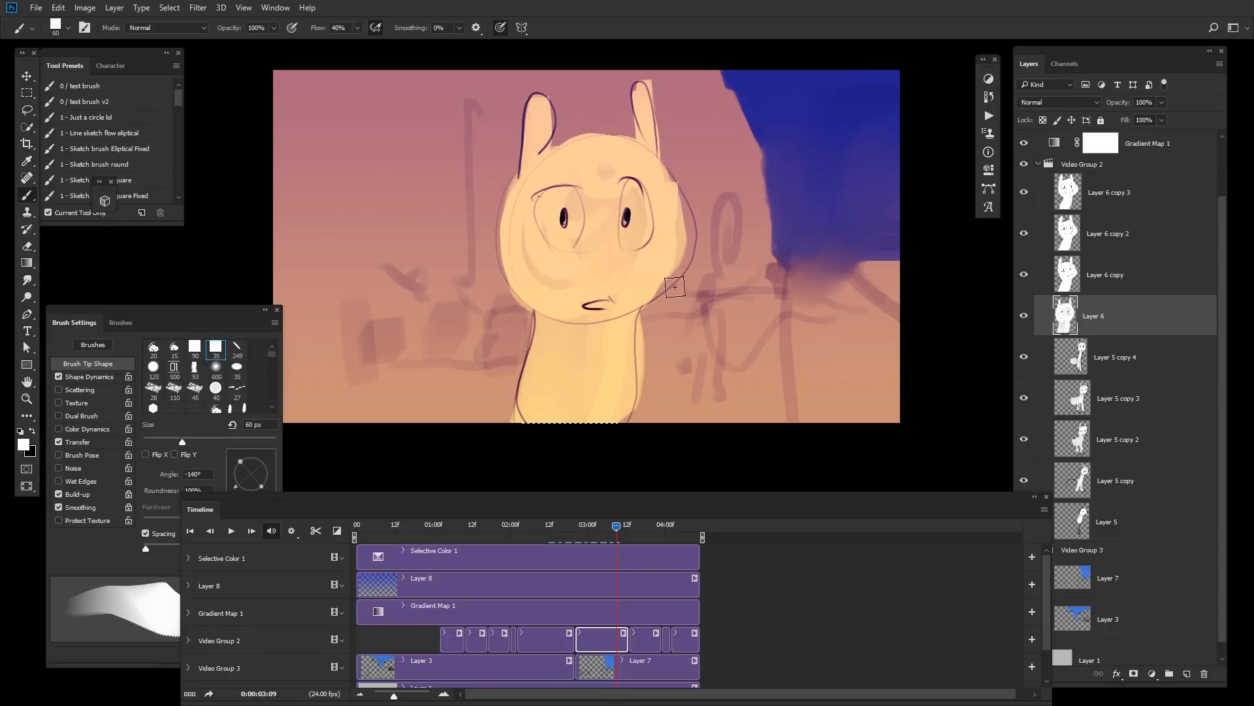
ctrl+click(1059, 324)
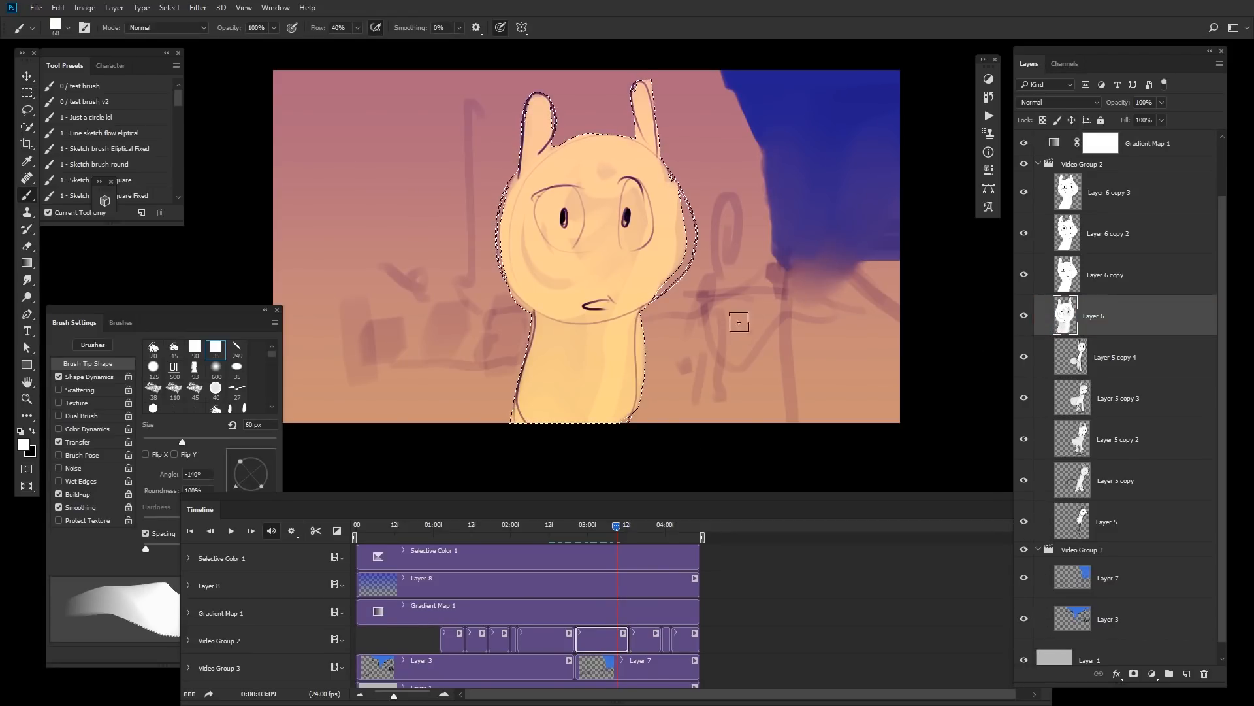
key(alt+BackSpace)
key(ctrl+alt+z)
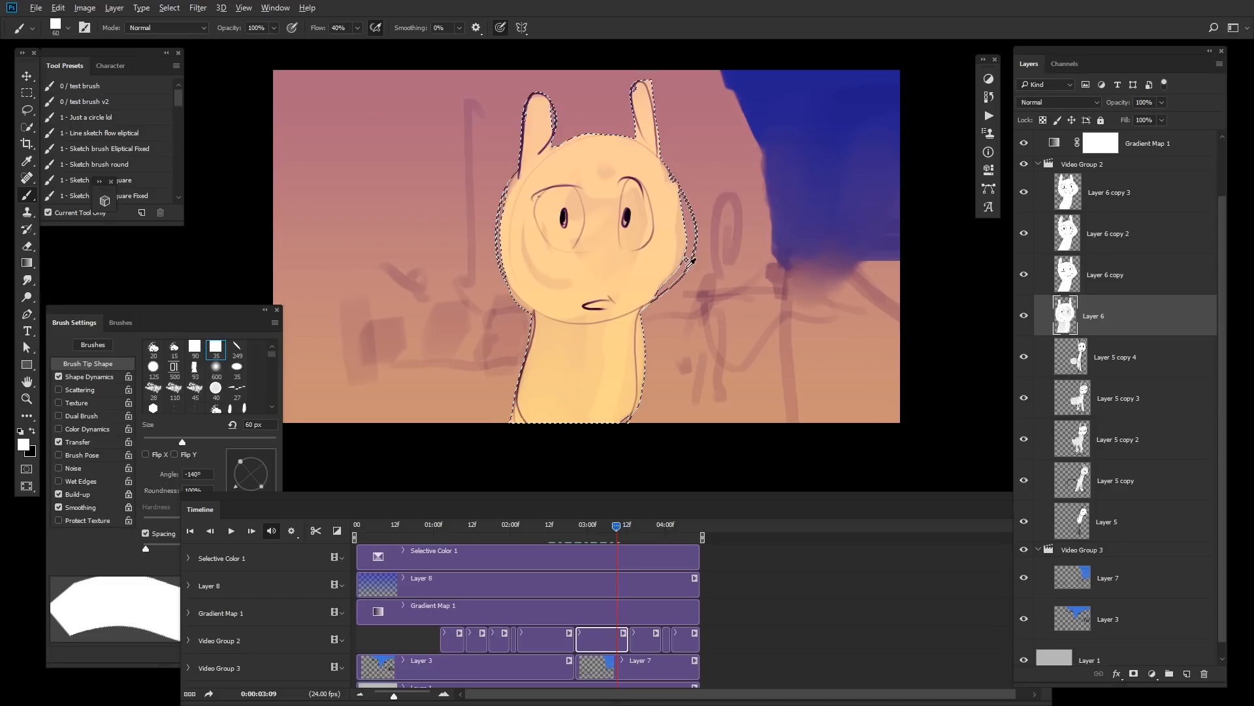
key(alt+shift+q)
key(])
key(])
key(])
key(])
key(])
key(])
key(])
key(])
key(])
key(])
key(])
key(])
key(])
key(])
mouse_move(654, 215)
mouse_down()
mouse_move(597, 312)
mouse_move(683, 481)
mouse_up()
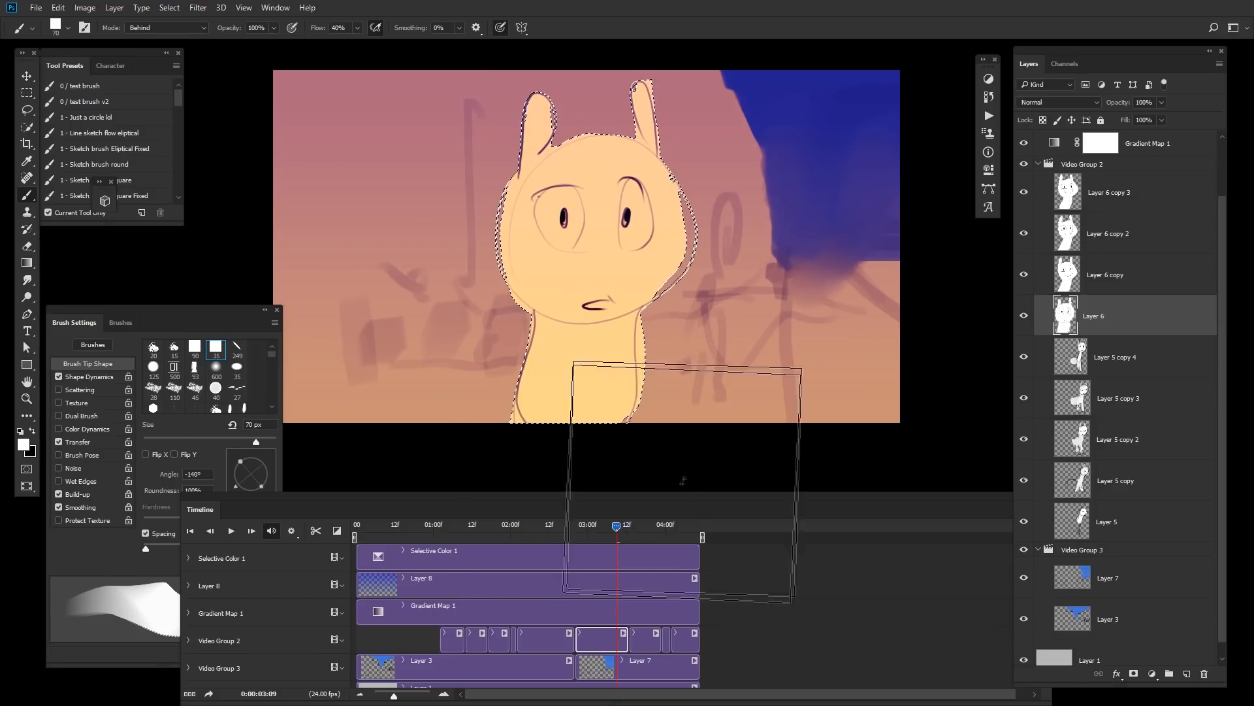
Step: Scrub and play back the animation to review the frames
drag(622, 525, 420, 548)
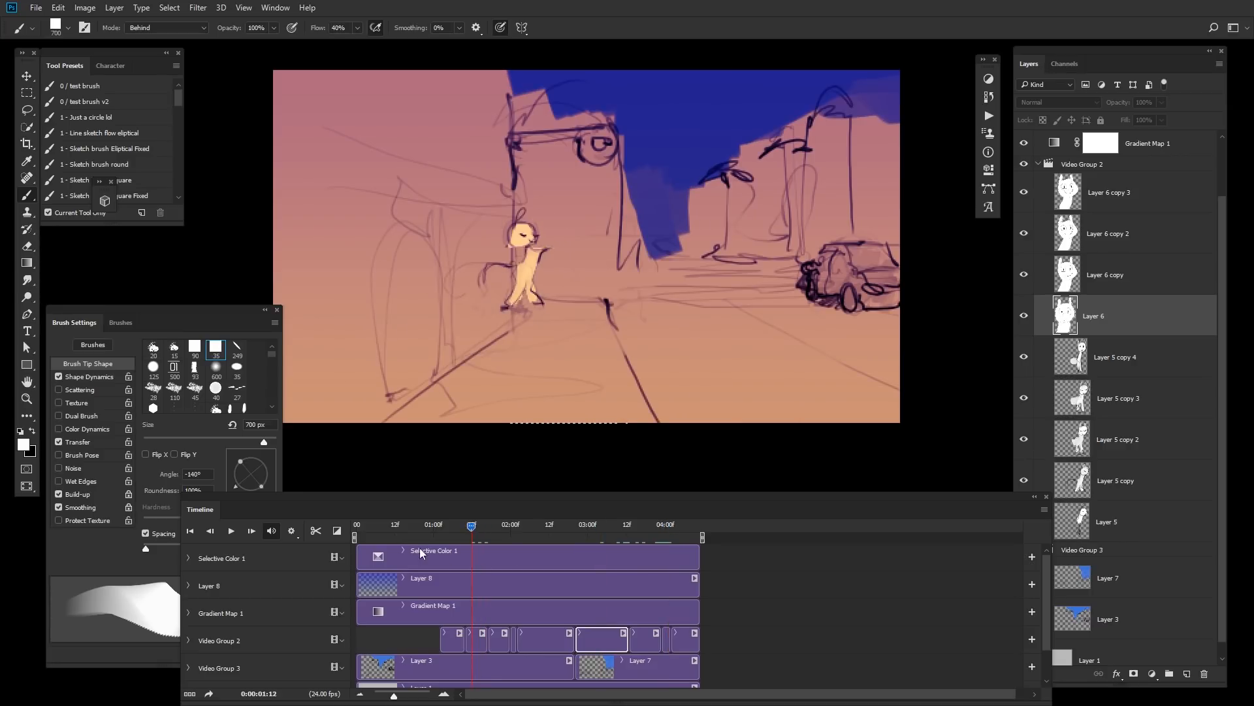
key(space)
key(space)
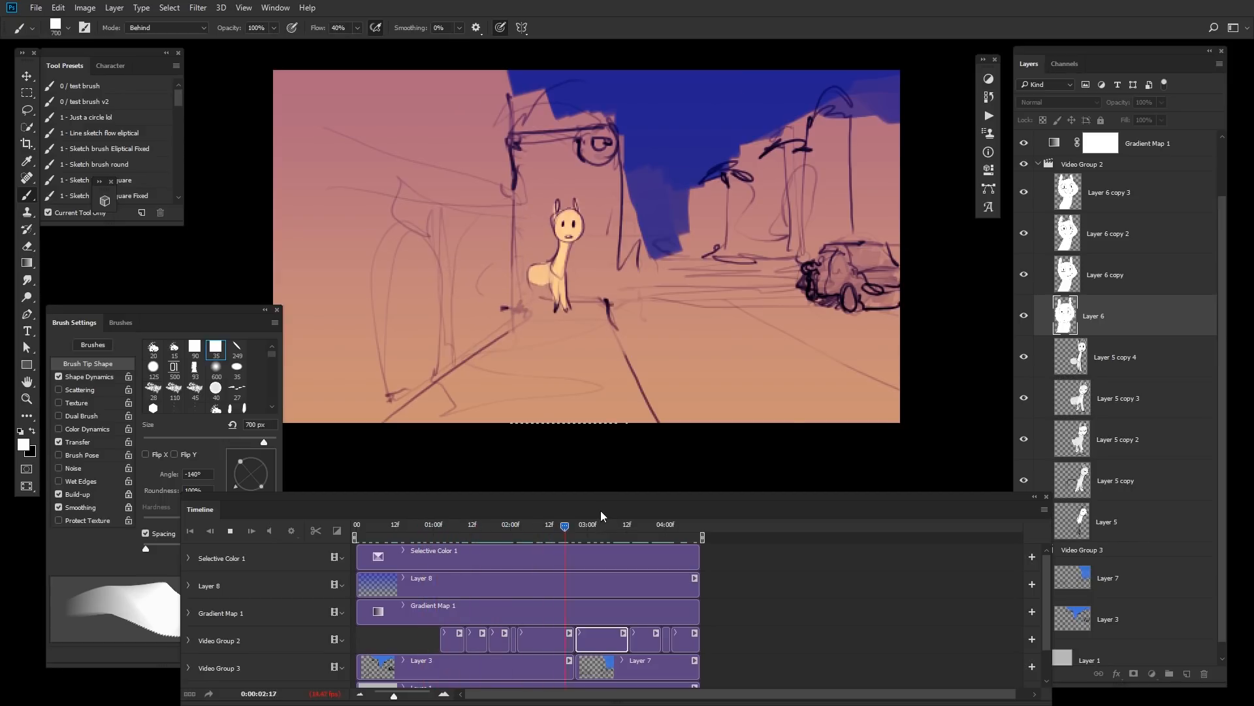
key(space)
Step: Select all layers and convert them into a single smart object
drag(1048, 600, 1031, 677)
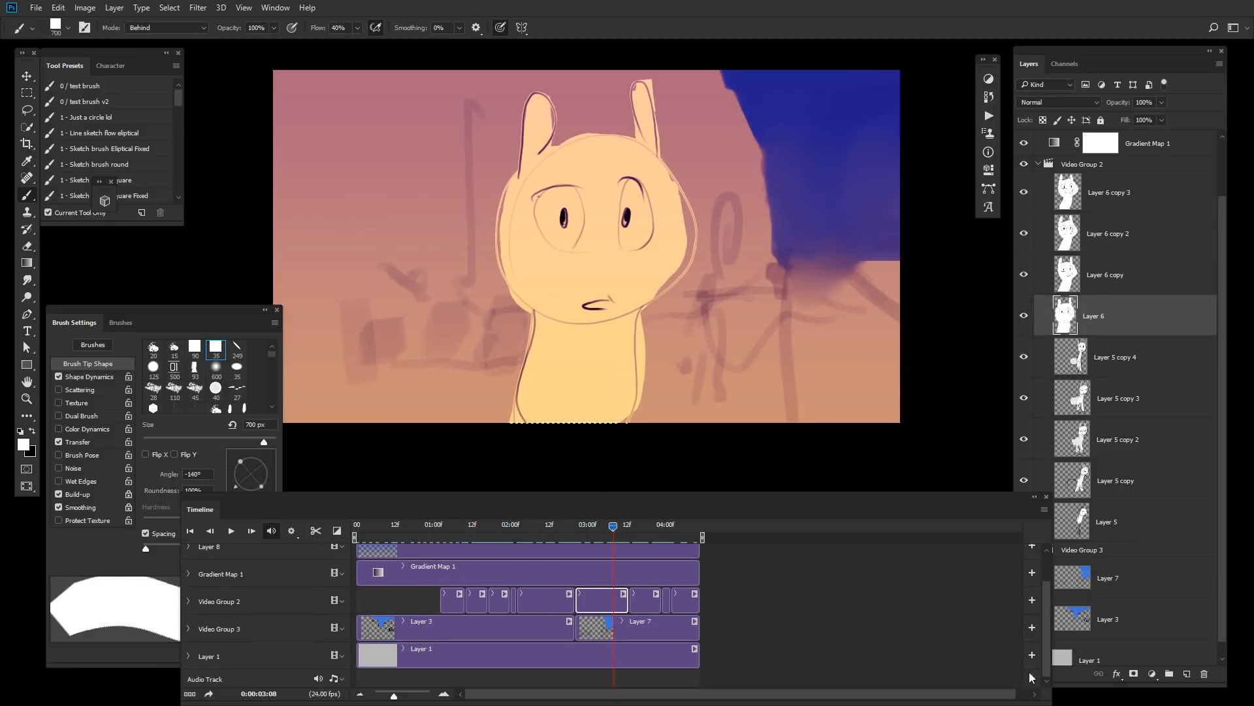
drag(1221, 237, 1221, 169)
click(1181, 150)
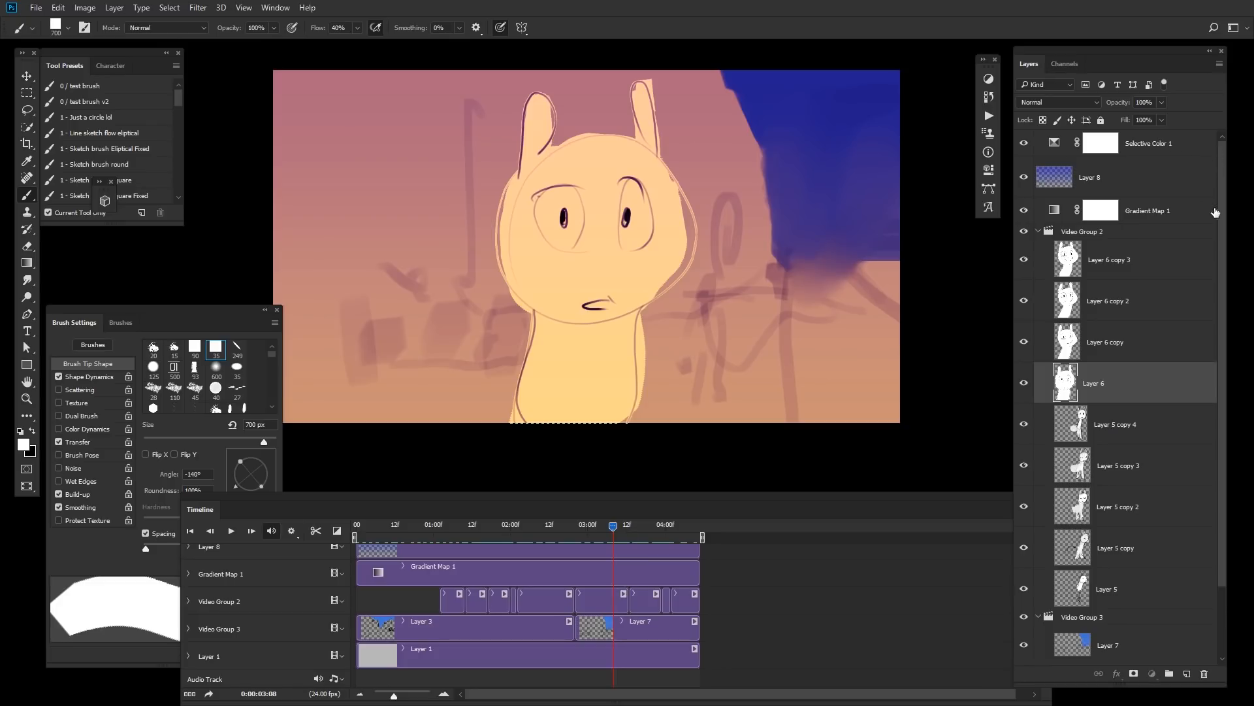
drag(1223, 436, 1223, 516)
shift+click(1144, 629)
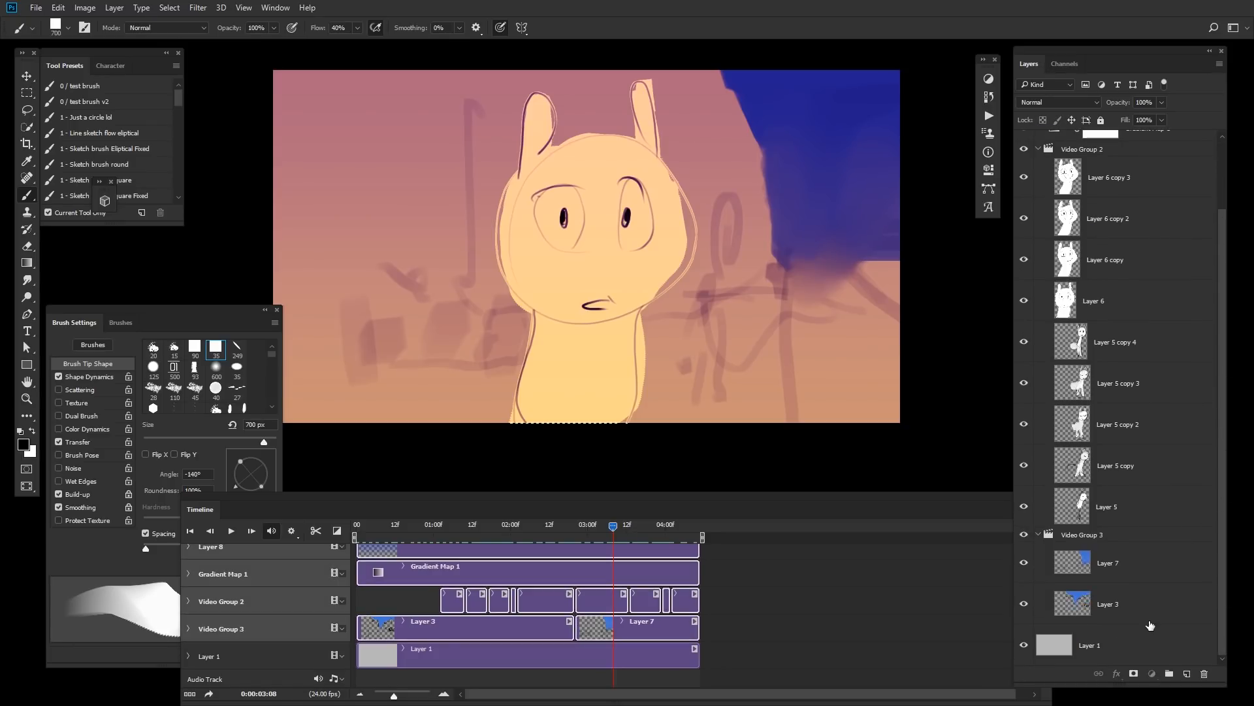
key(ctrl+shift+s)
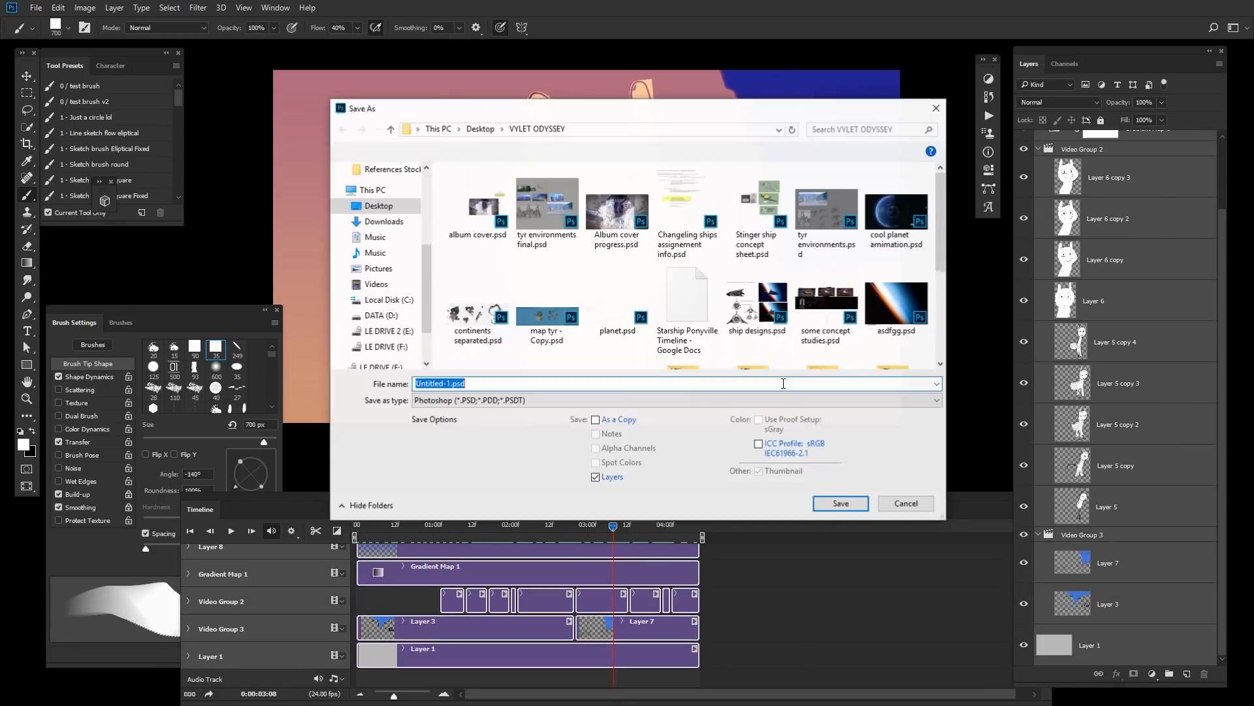
click(906, 503)
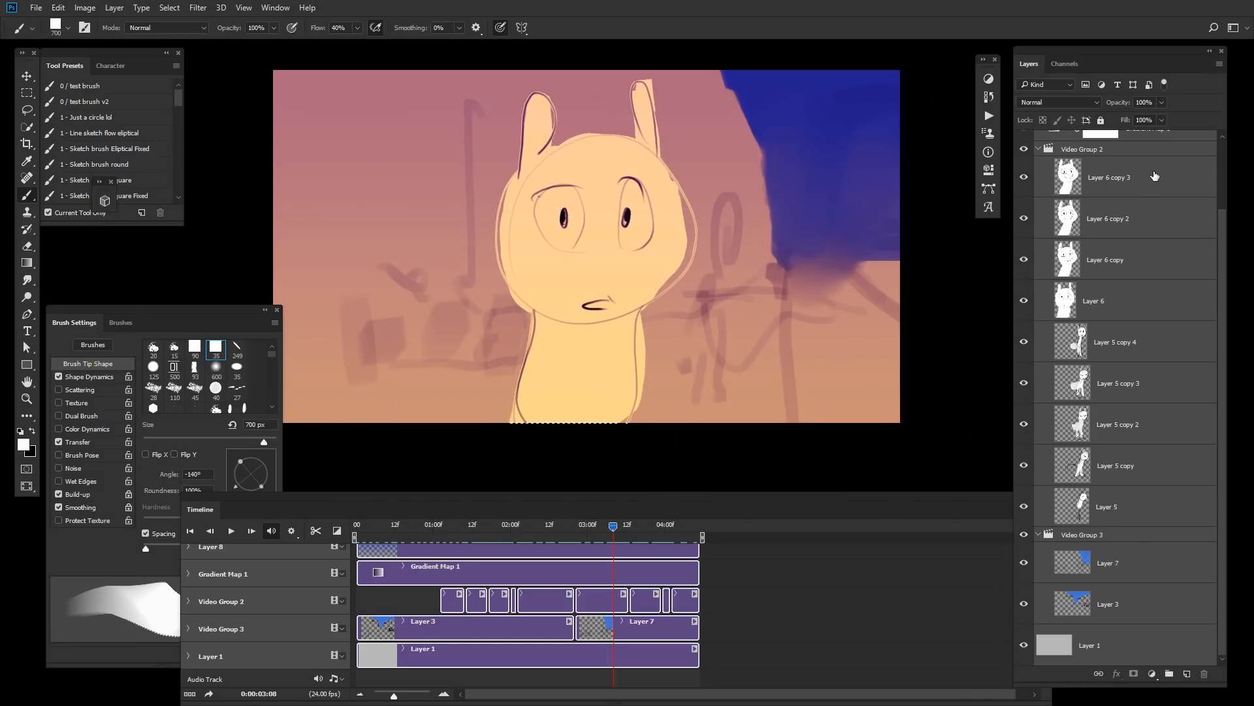
right_click(1156, 176)
click(1106, 266)
Step: Duplicate the smart object layer
drag(605, 517, 457, 551)
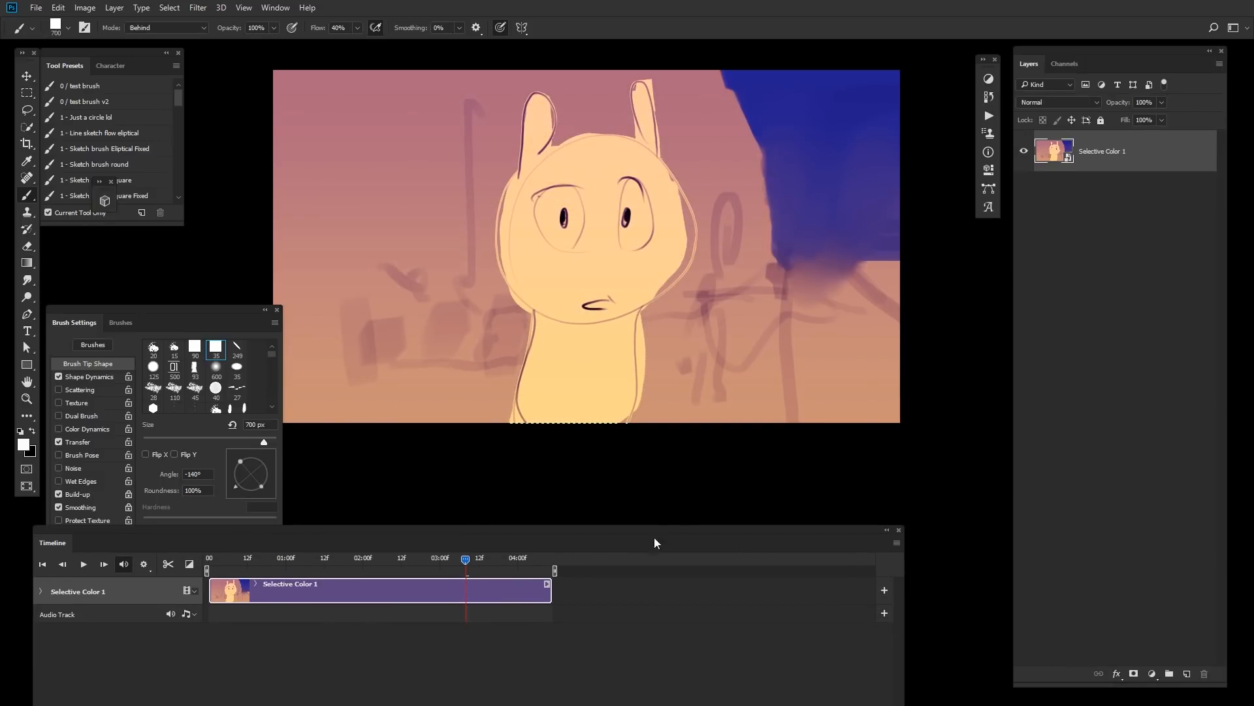
drag(665, 539, 793, 507)
key(ctrl+j)
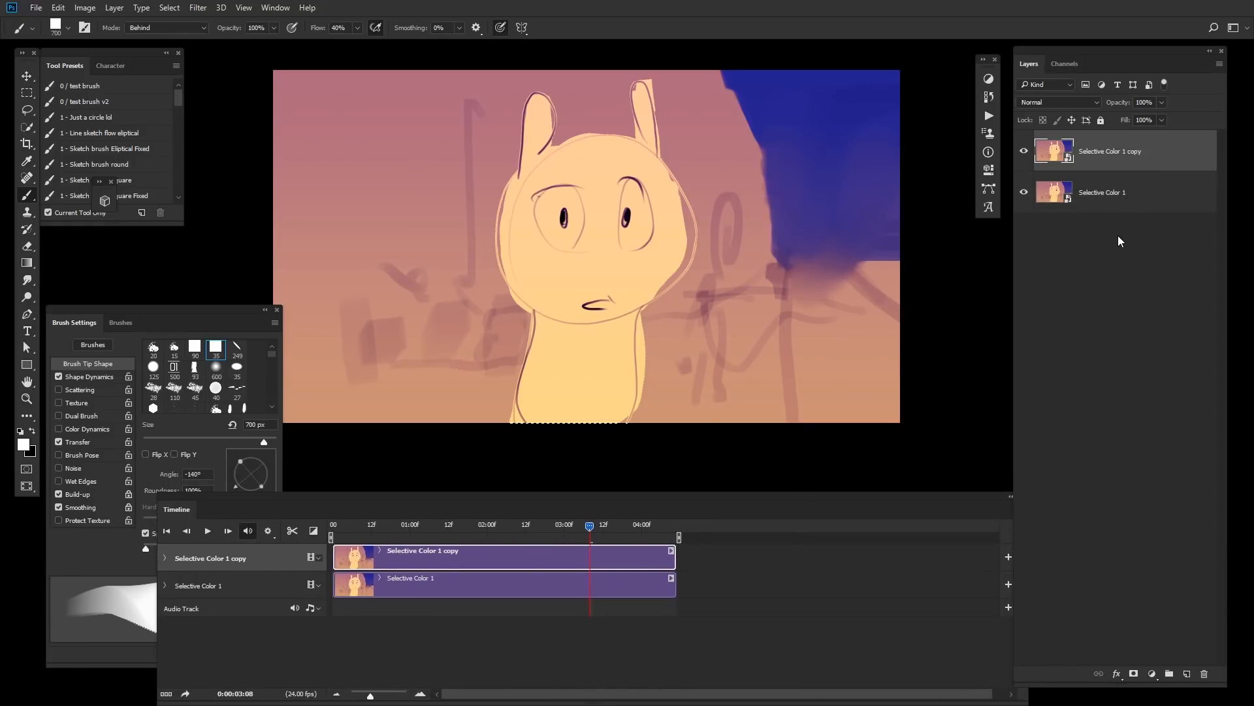
Step: Run the blur action on the copy, applying Gaussian Blur at 9.2 px radius and adjusting the Color Balance midtones
click(988, 116)
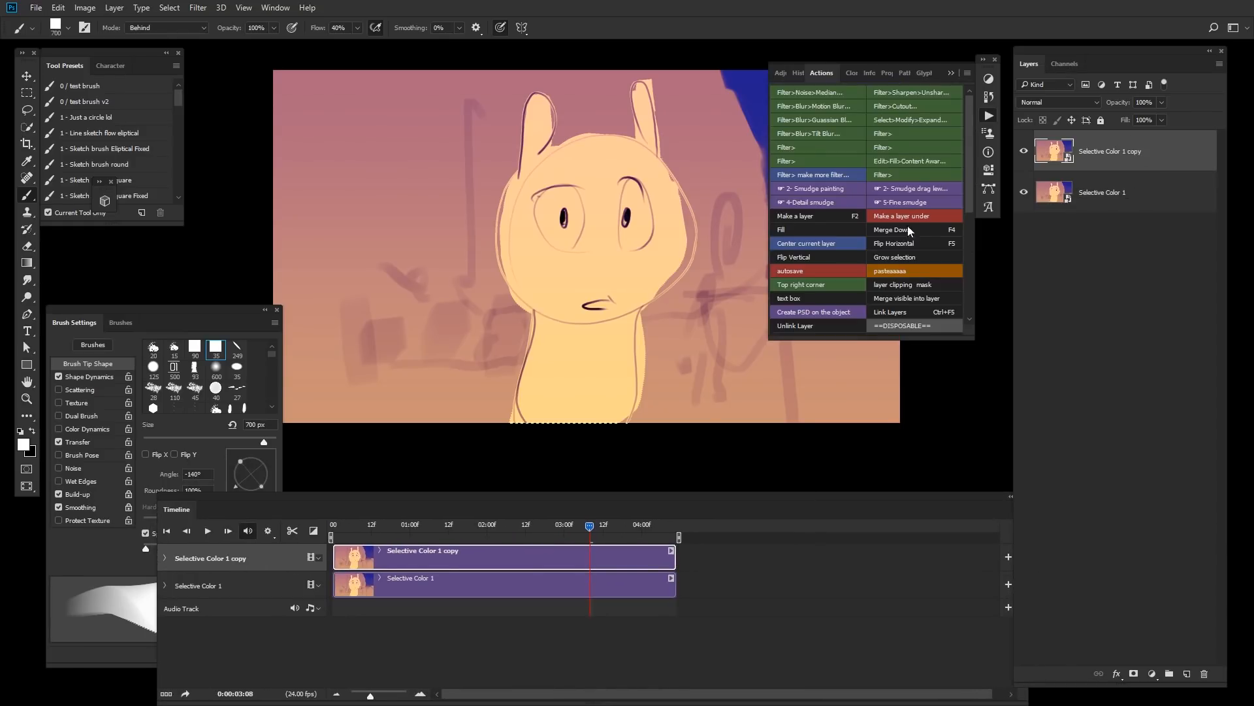
click(845, 119)
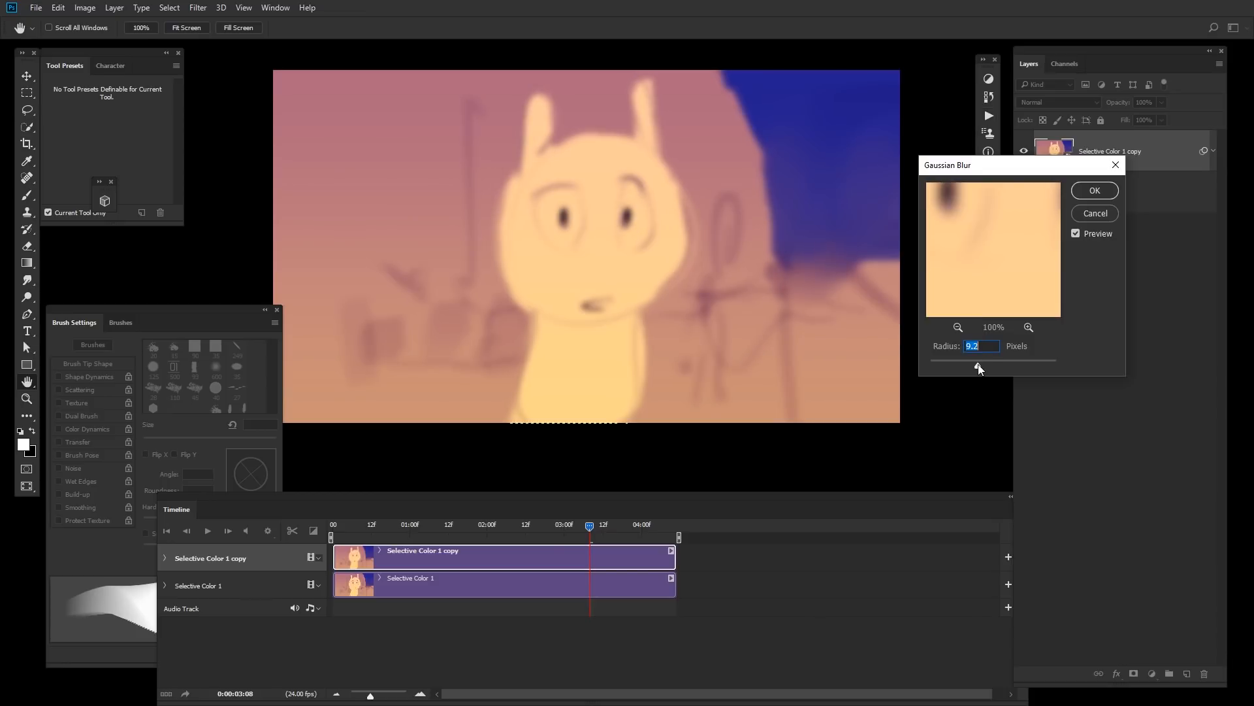
click(1095, 190)
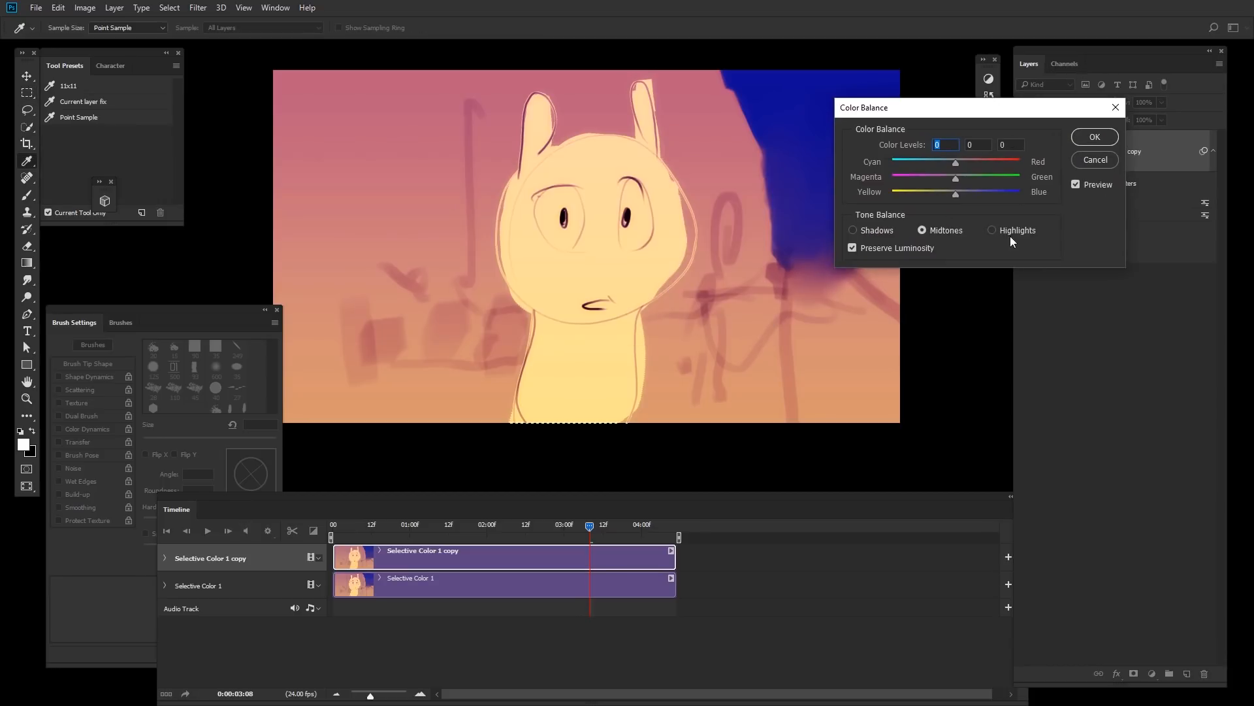
drag(924, 196, 989, 196)
drag(934, 167, 933, 194)
drag(925, 164, 963, 166)
key(Return)
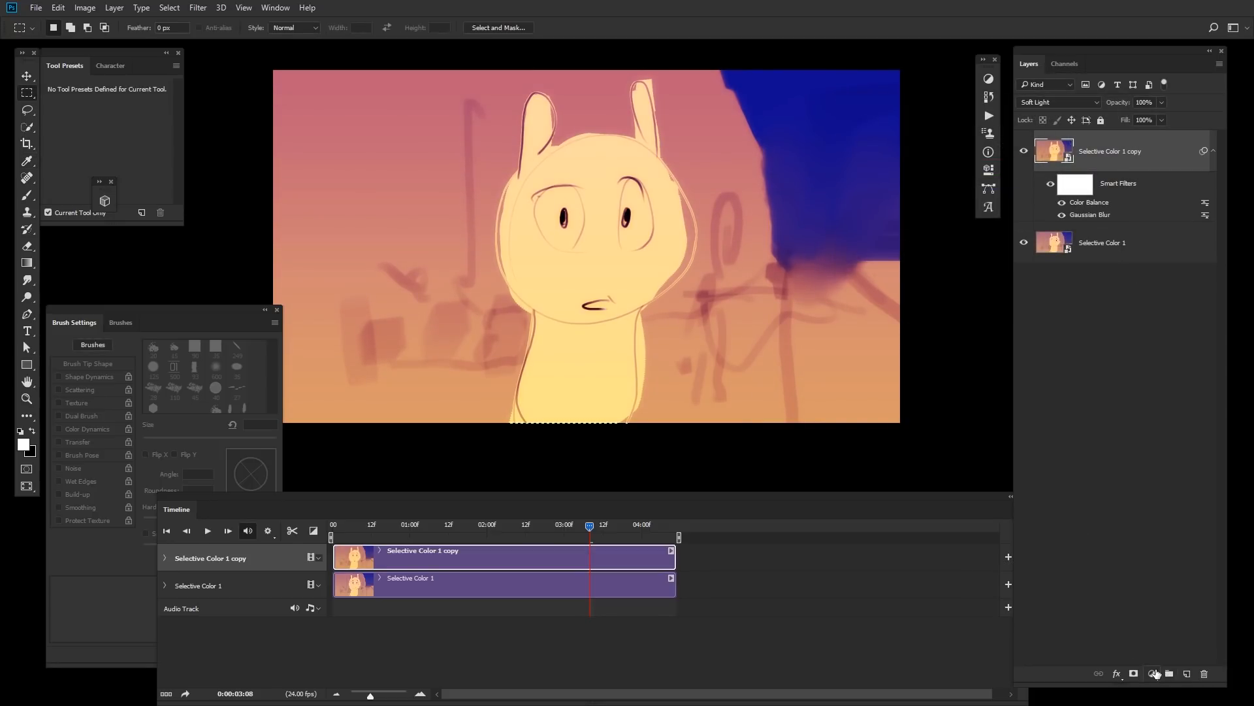
Step: Add a Selective Color adjustment layer and, for Blues, set Yellow to -23 and Black to -30
click(1156, 673)
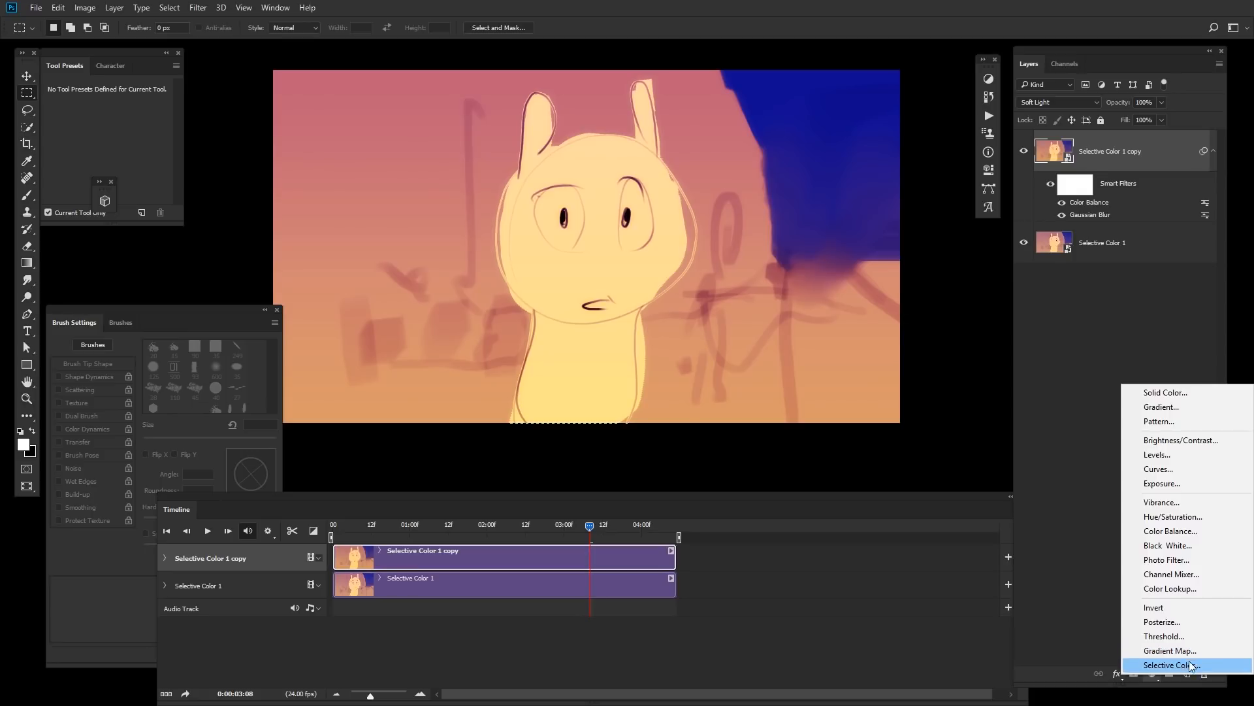
click(1190, 666)
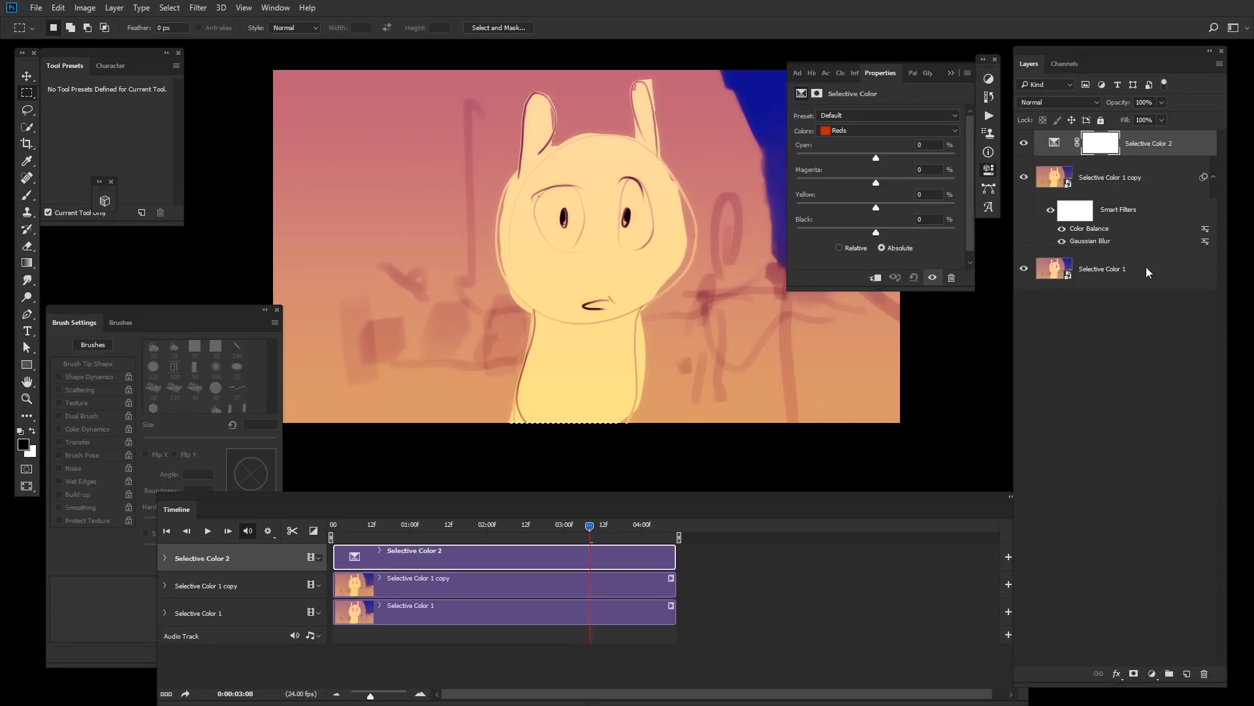
click(945, 130)
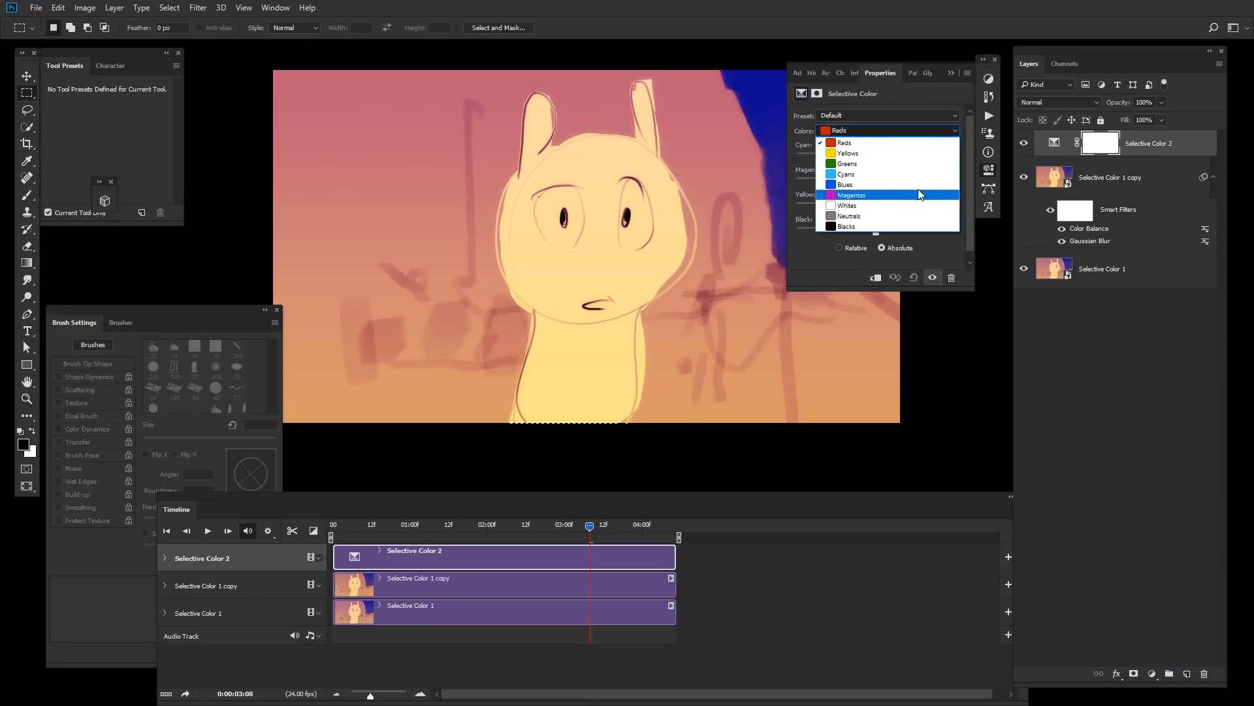
click(934, 186)
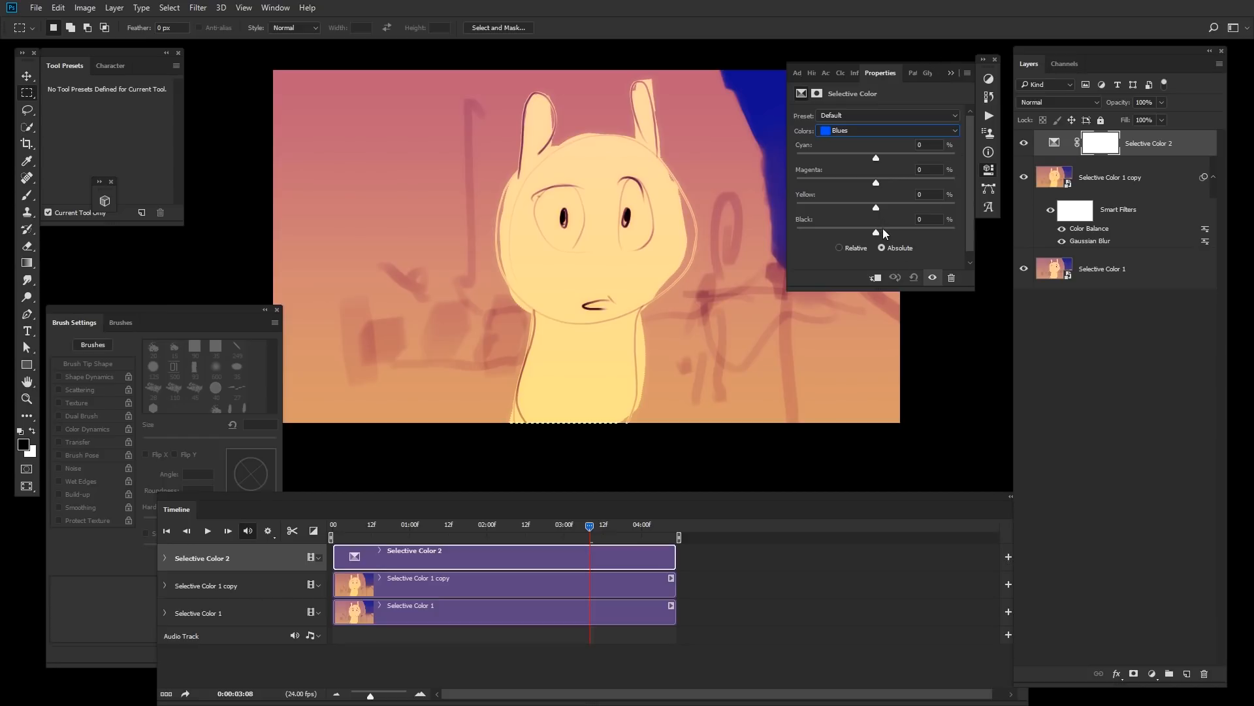
drag(884, 230, 852, 232)
click(860, 207)
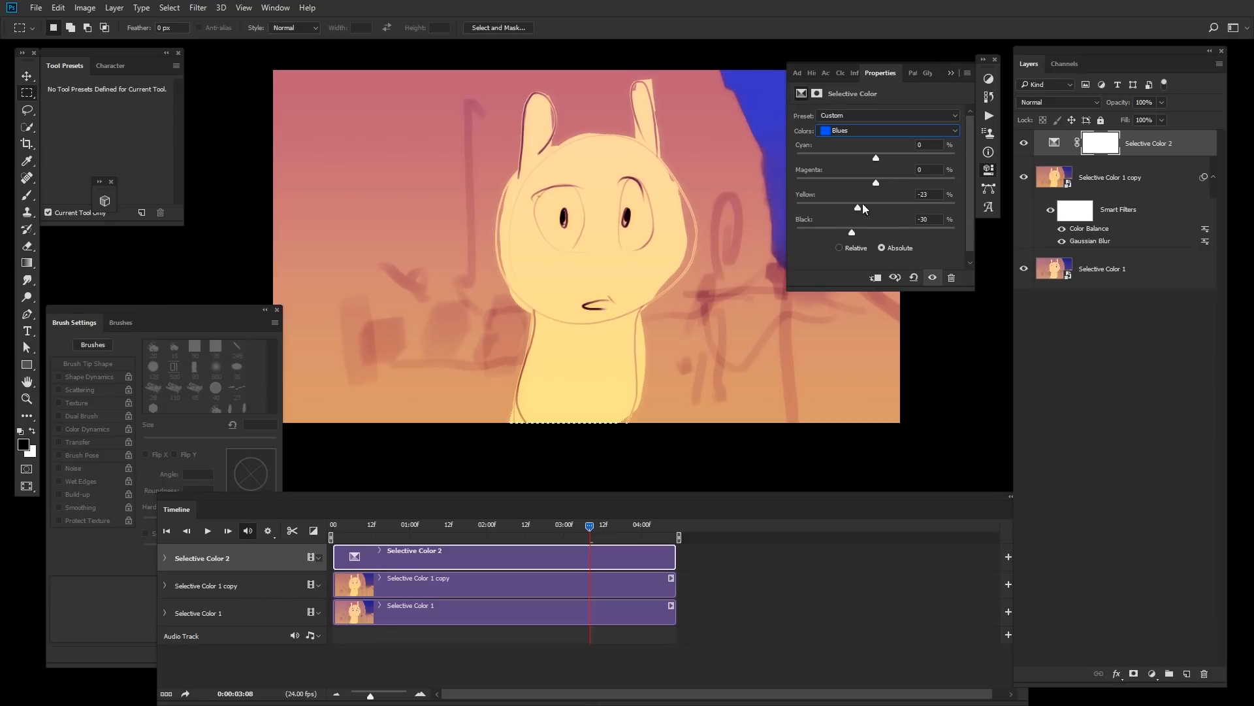
click(859, 157)
drag(898, 209, 858, 193)
click(1112, 381)
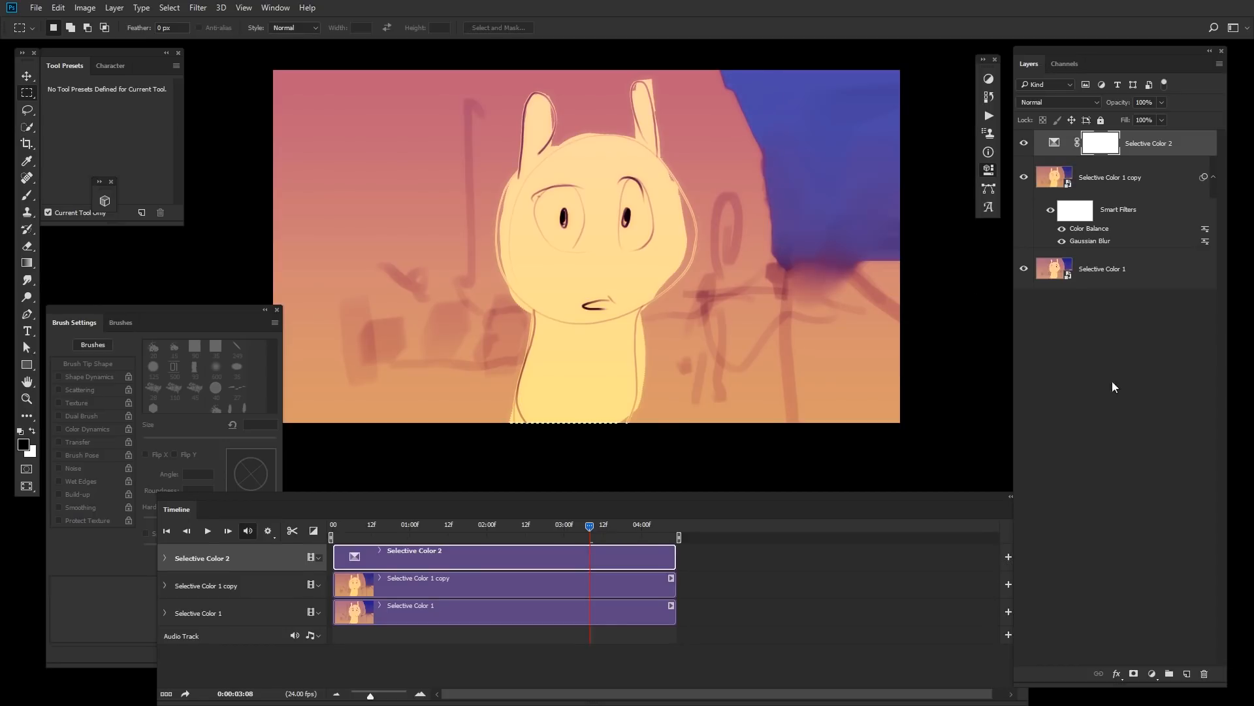
Step: Scrub and play back the animation to review the new color adjustment
key(space)
drag(641, 524, 393, 535)
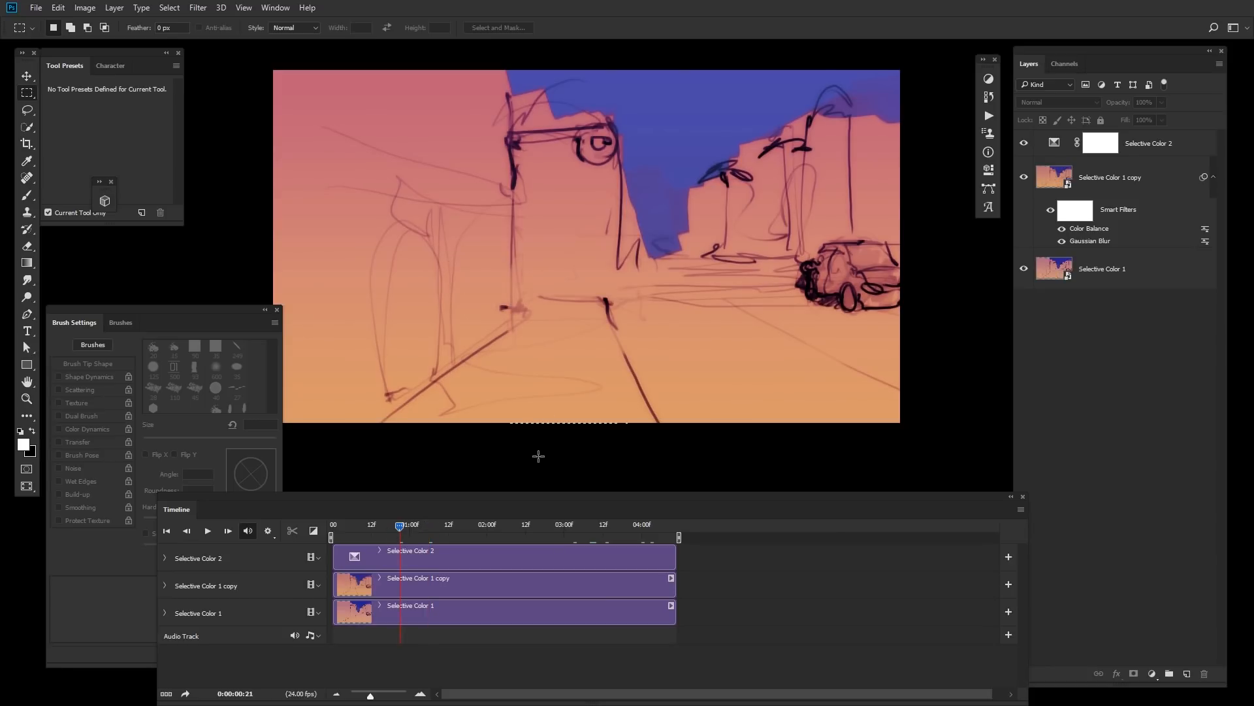
key(space)
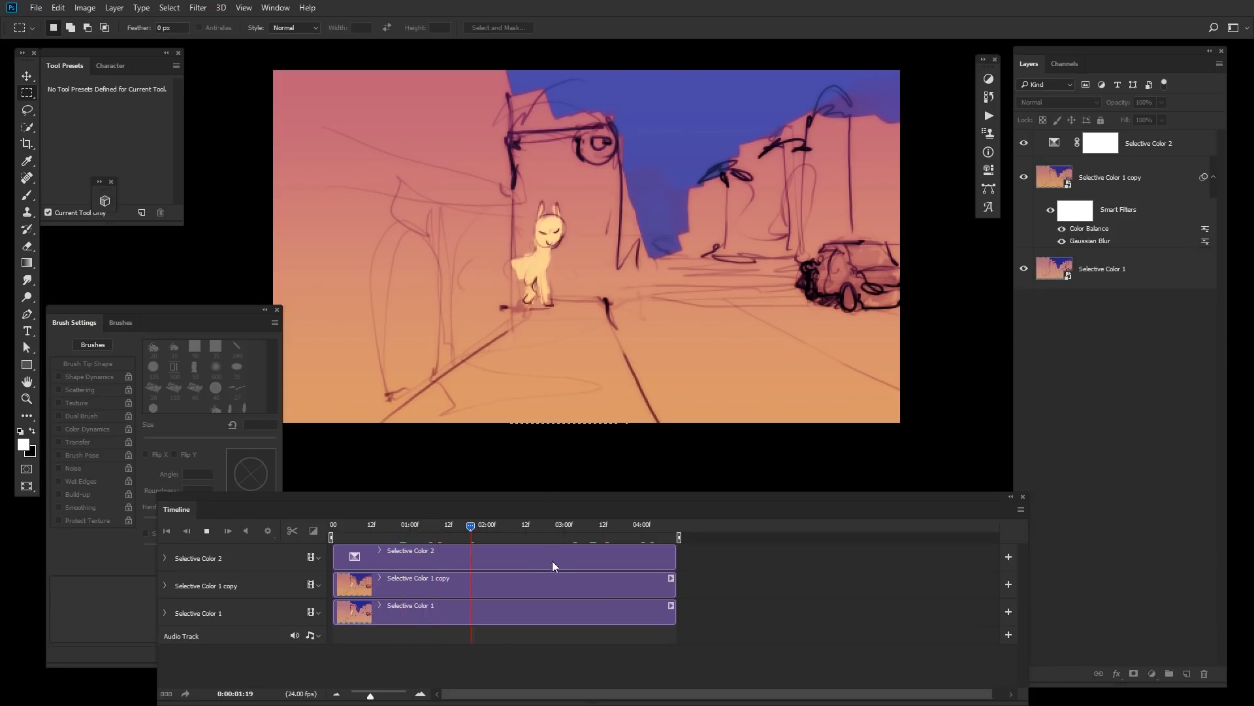
key(space)
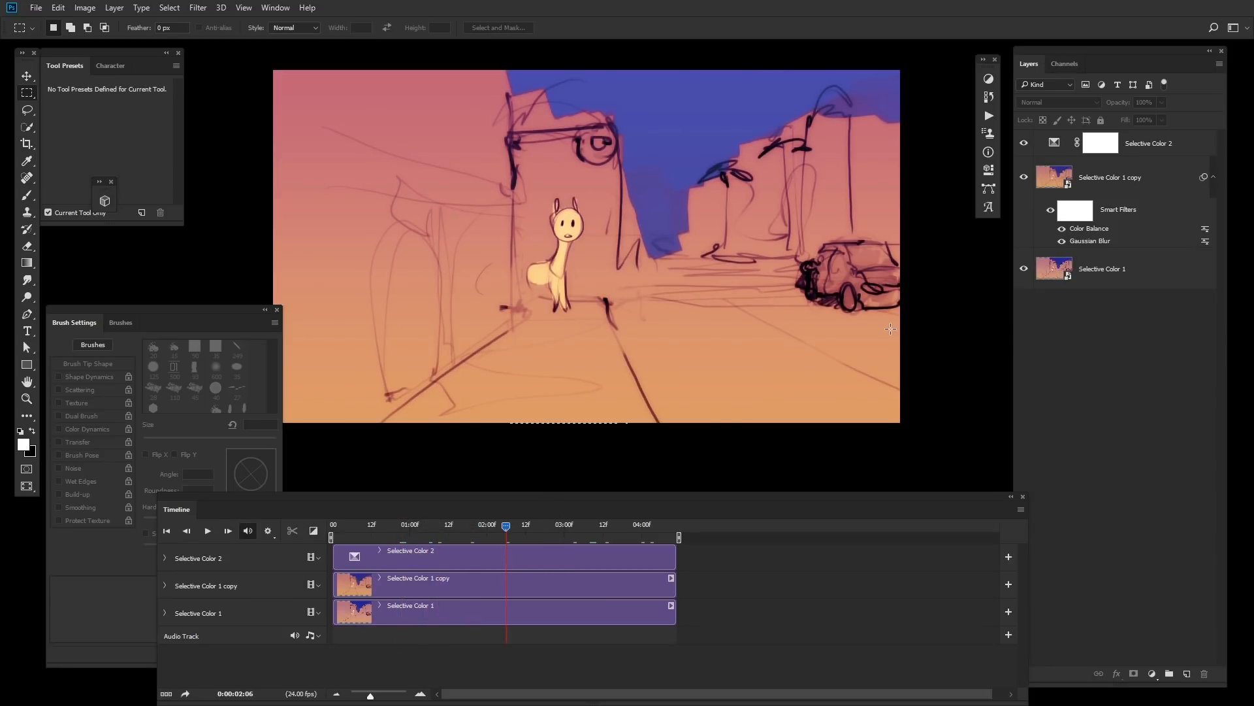
Step: Switch to File Explorer, open the References Stock folder, and launch an Everything search in it
key(alt+Tab)
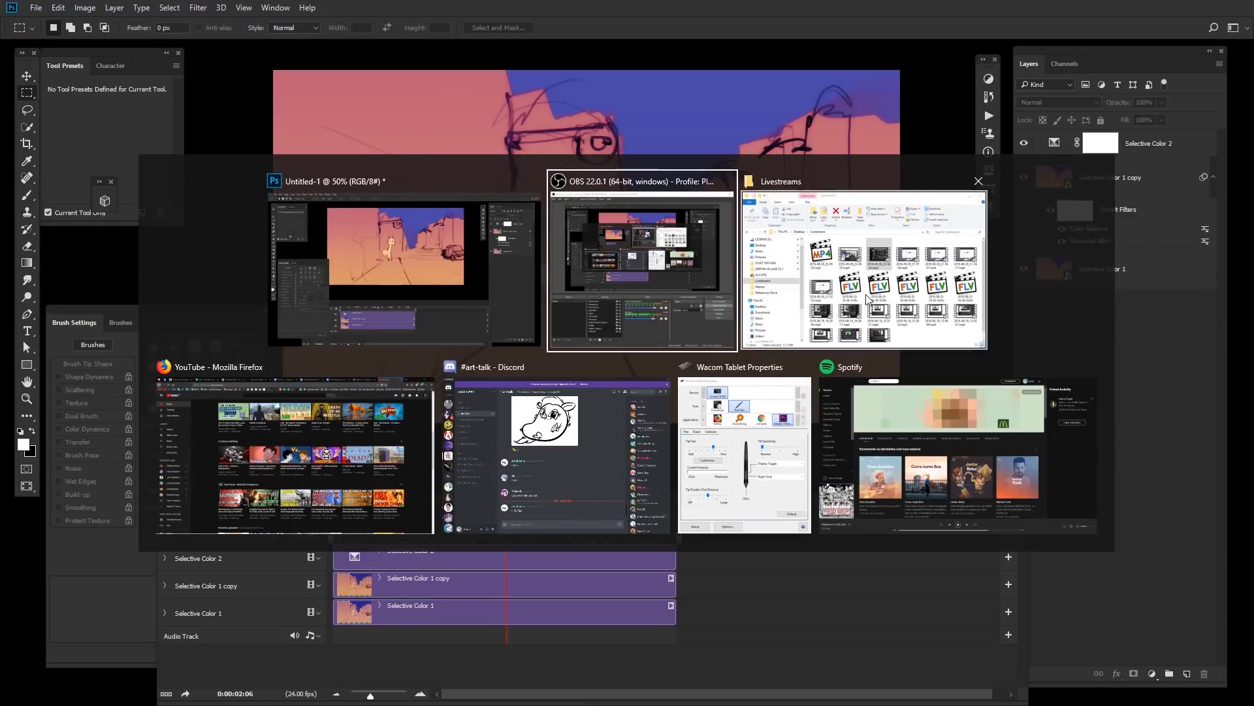
click(858, 256)
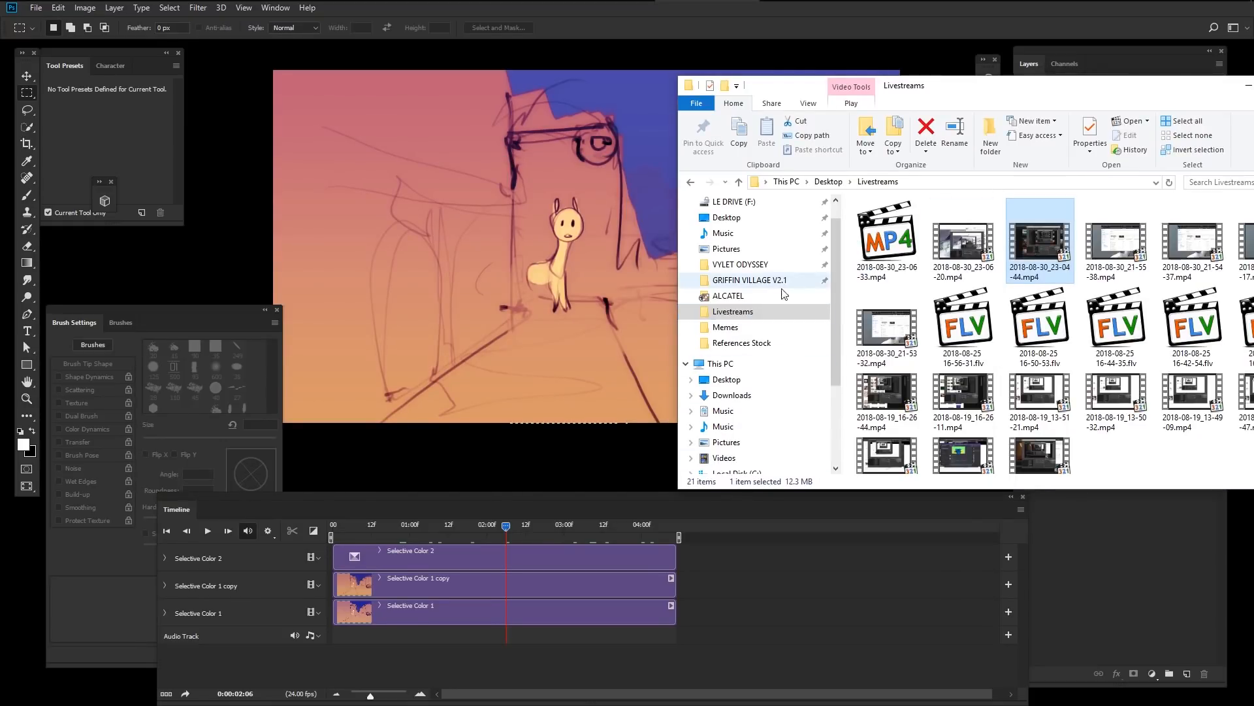
click(773, 344)
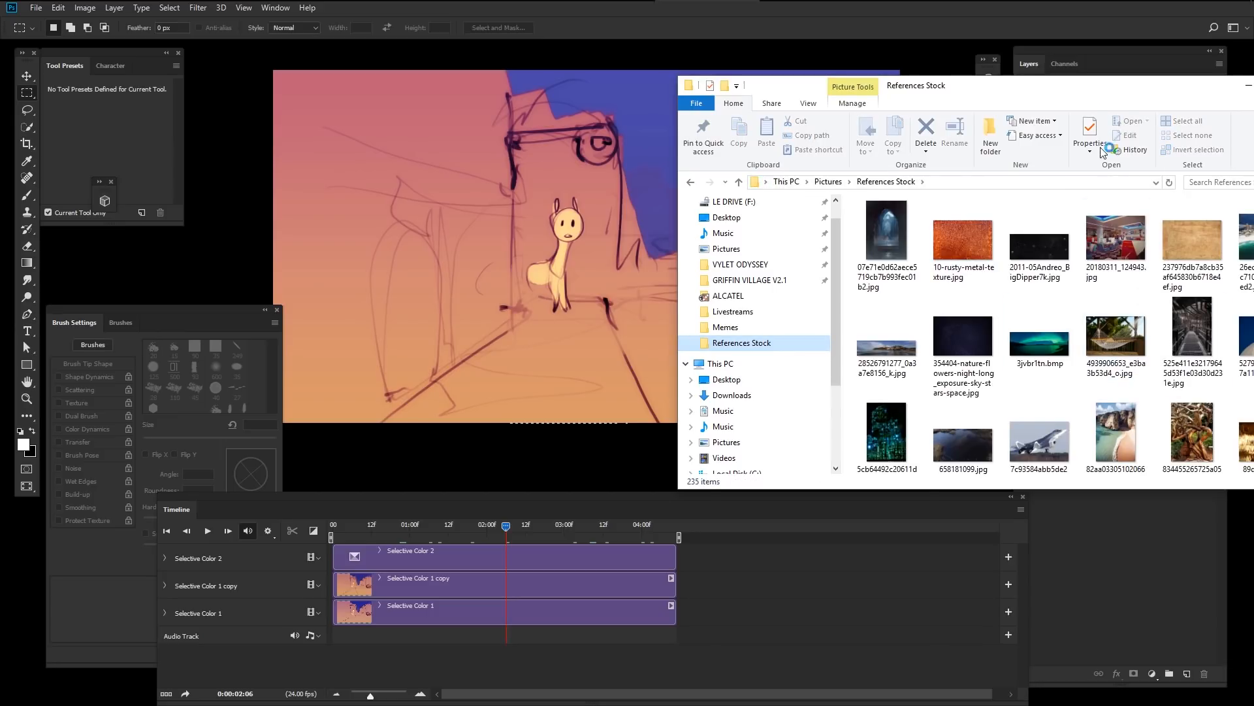
drag(1097, 89, 951, 72)
mouse_move(1172, 199)
mouse_down()
mouse_move(1161, 308)
mouse_move(1176, 188)
mouse_up()
click(979, 269)
right_click(982, 266)
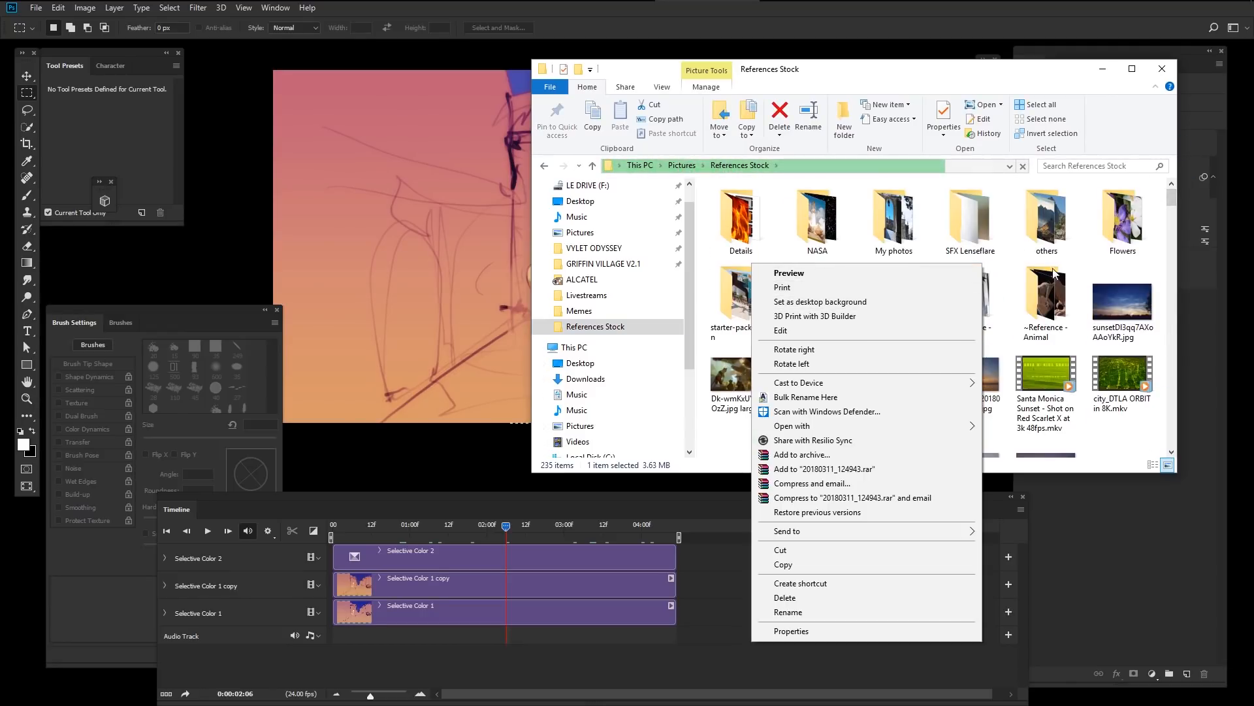
right_click(1017, 264)
right_click(1017, 264)
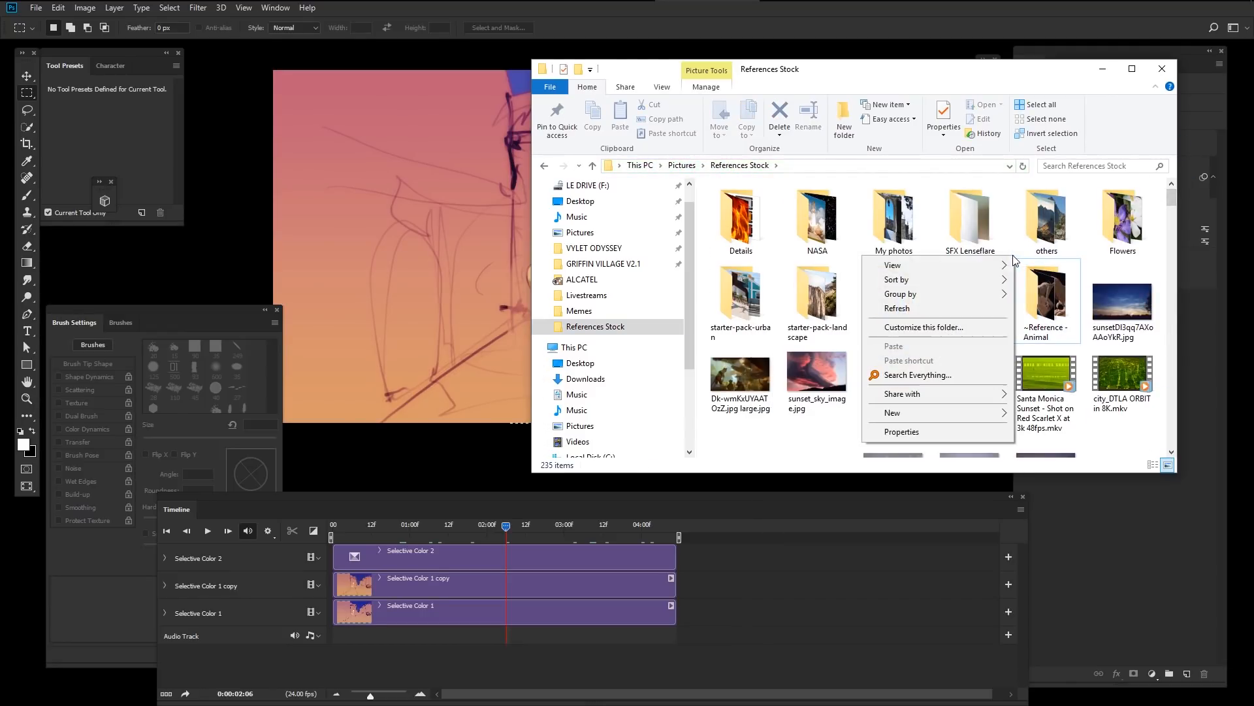
click(944, 375)
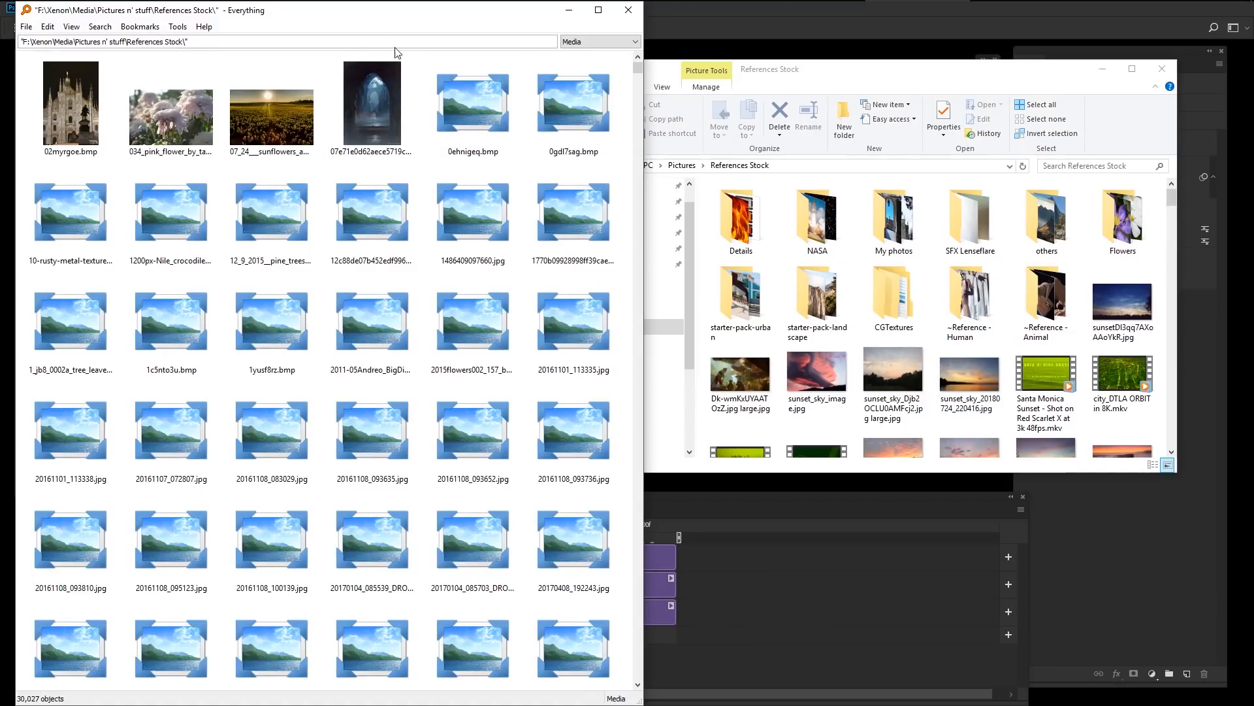
Step: Search for sky images and import sky_Skies0190_3_L.jpg into the Photoshop document
text(sky)
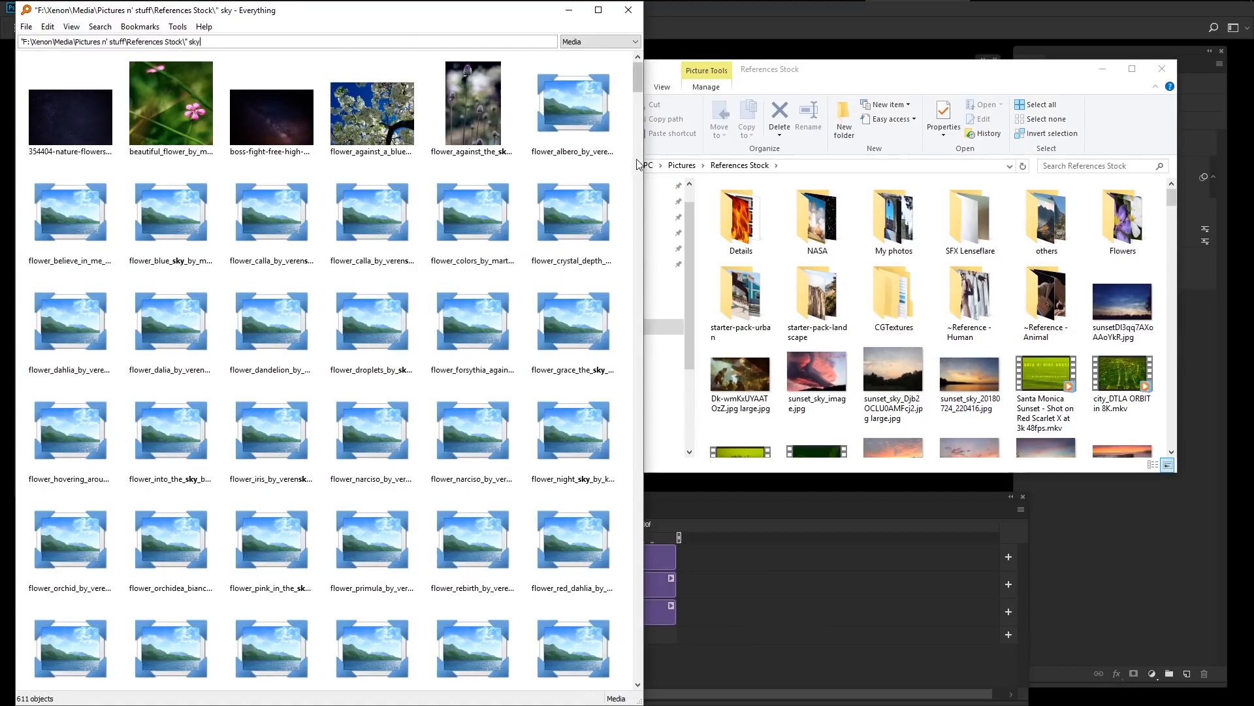
click(271, 118)
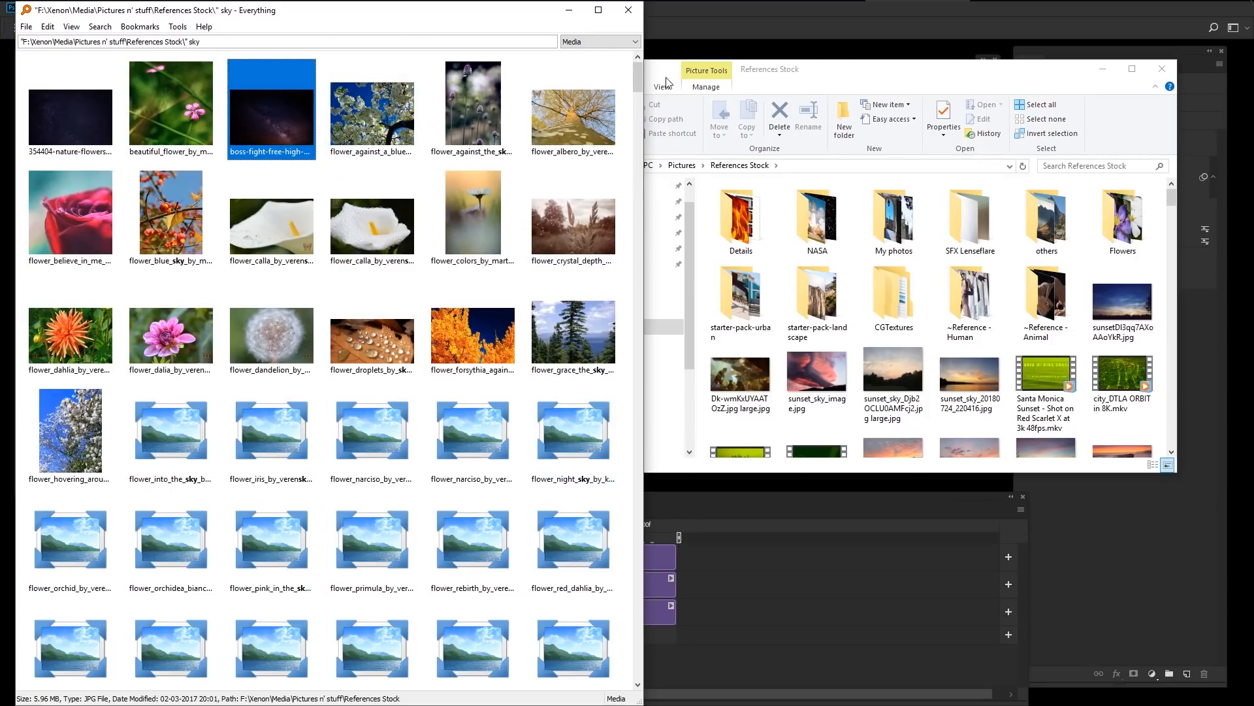
drag(637, 77, 637, 194)
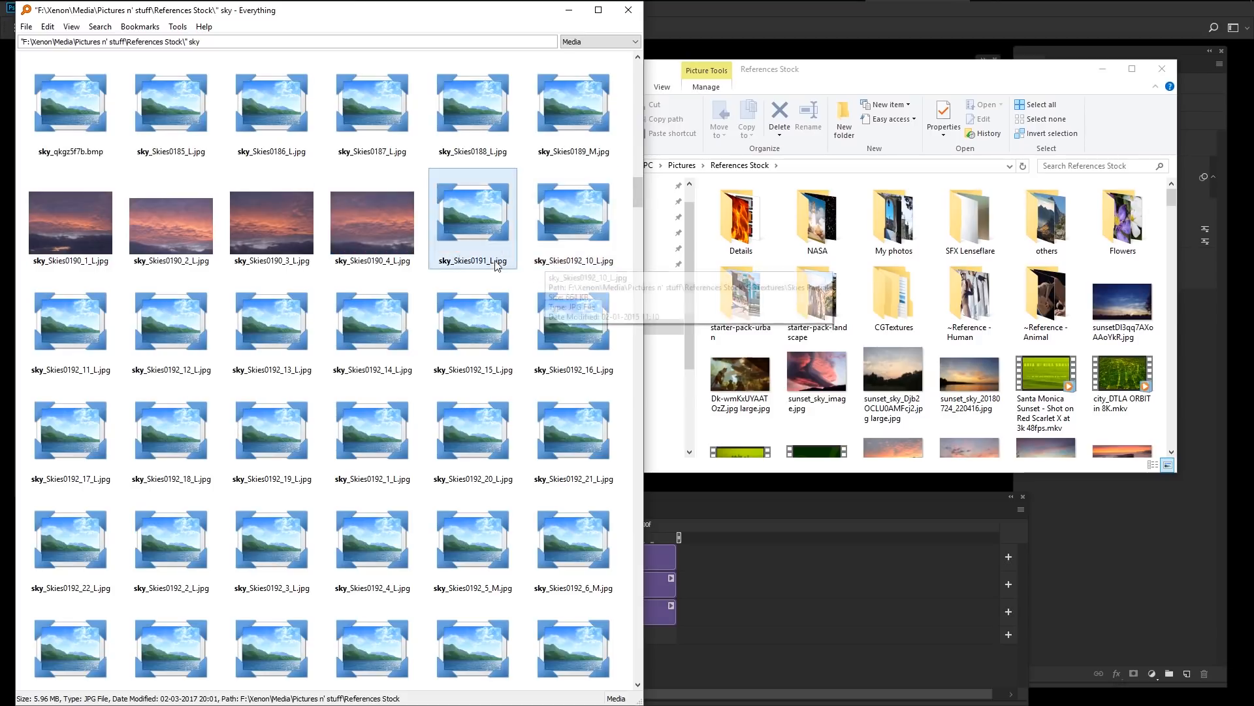
click(271, 222)
click(1103, 69)
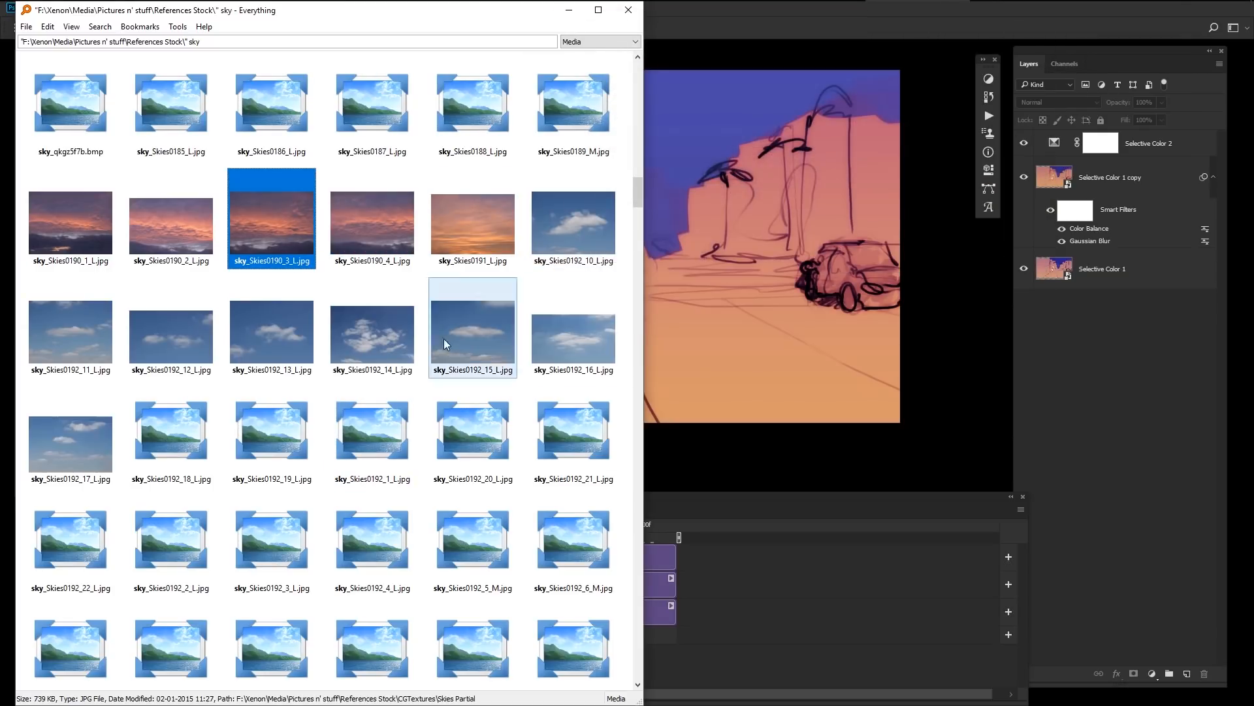
drag(282, 225, 723, 168)
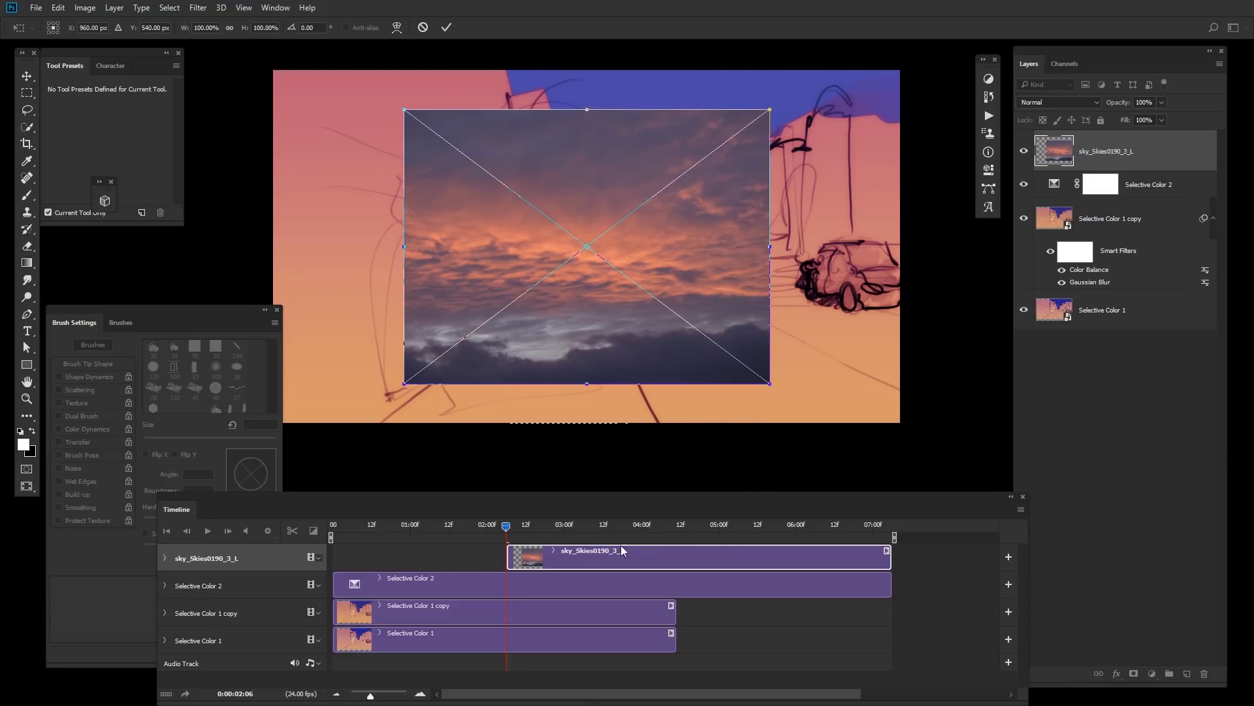
key(Return)
Step: Move the sky clip to the start of the timeline and enlarge the sky layer over the upper canvas
drag(630, 559, 602, 551)
key(ctrl+t)
drag(768, 383, 849, 433)
drag(758, 377, 842, 277)
key(Return)
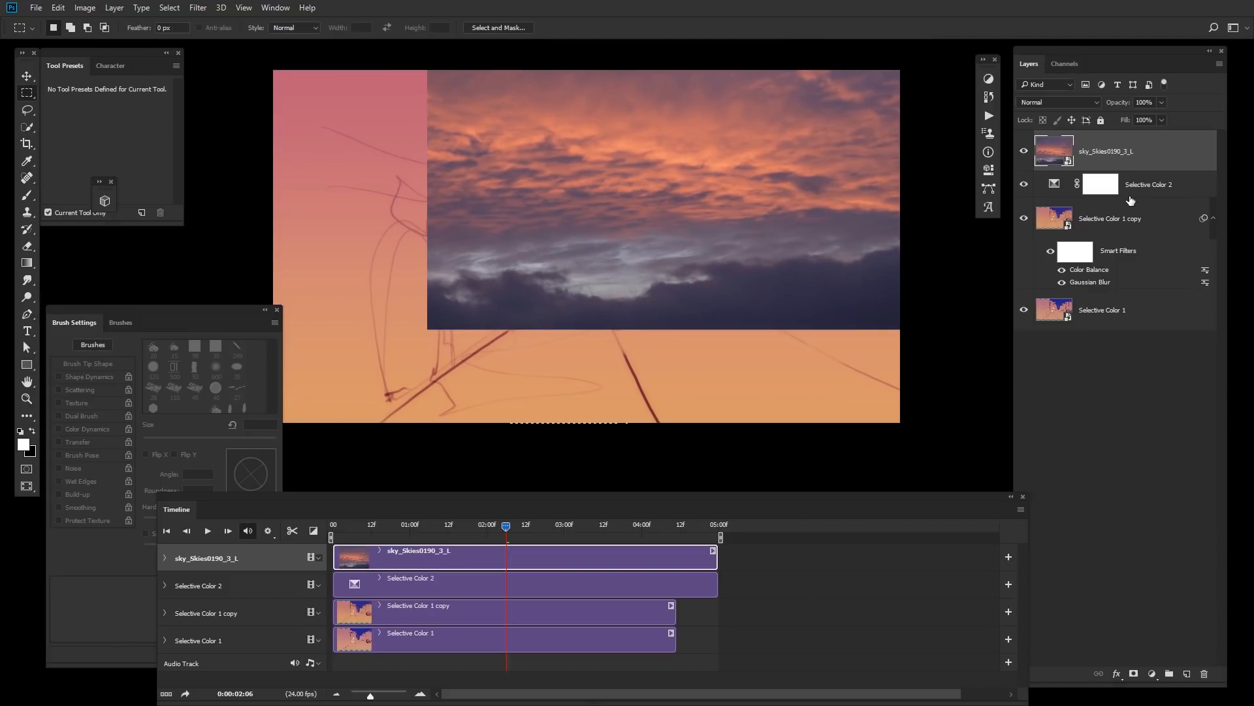
Step: Set the sky layer's Blend If so the underlying layer's highlight slider is split to 73/90
double_click(1187, 165)
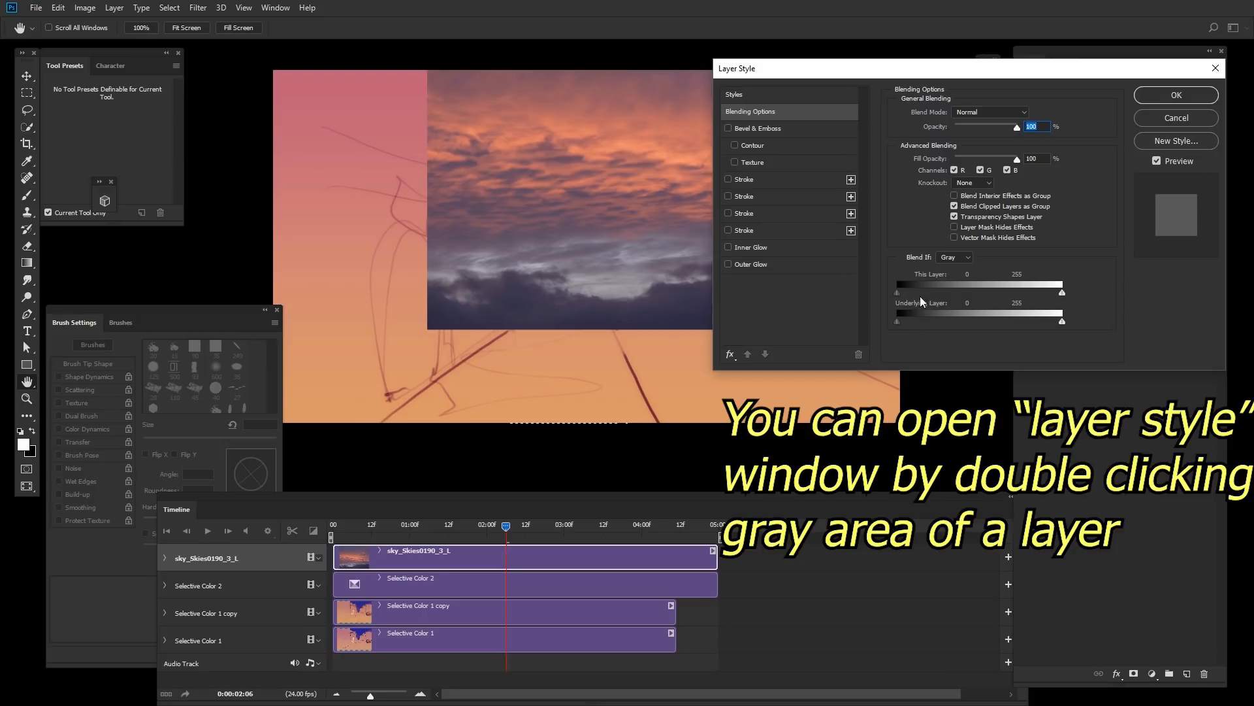
click(963, 266)
drag(900, 292, 823, 314)
mouse_move(898, 321)
mouse_down()
mouse_move(970, 316)
mouse_move(863, 338)
mouse_up()
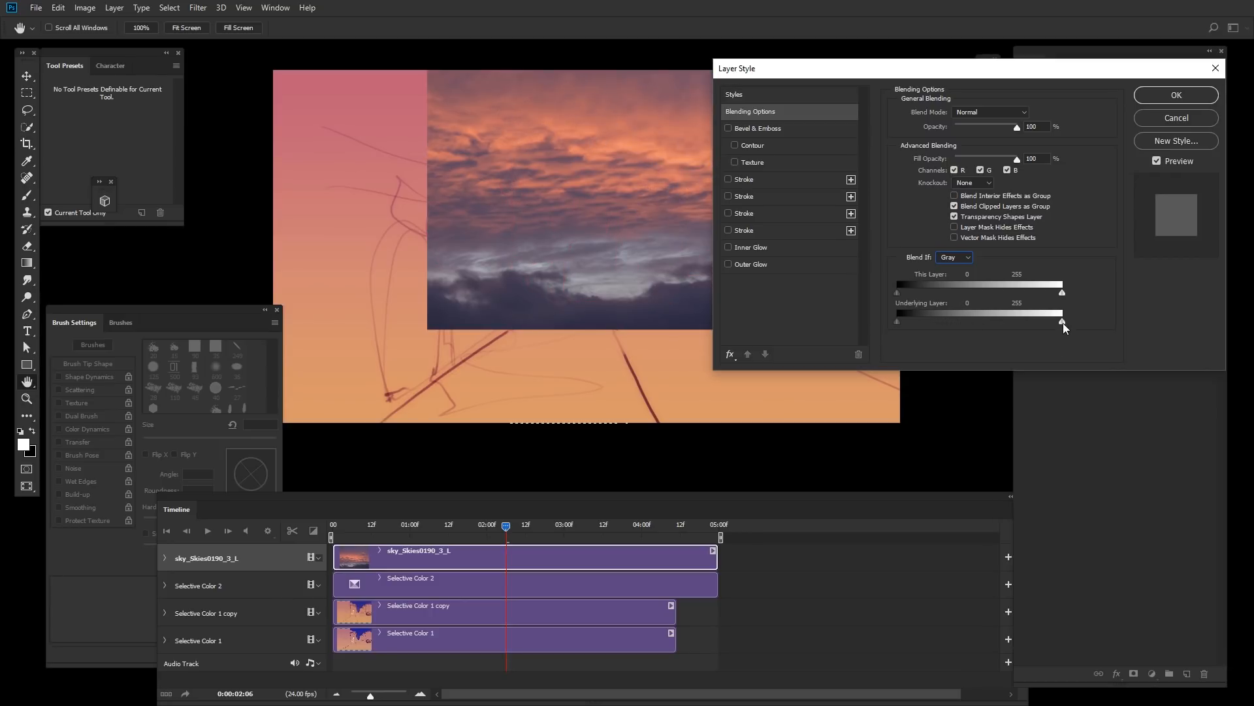
mouse_move(1063, 323)
mouse_down()
mouse_move(934, 324)
mouse_move(945, 323)
mouse_up()
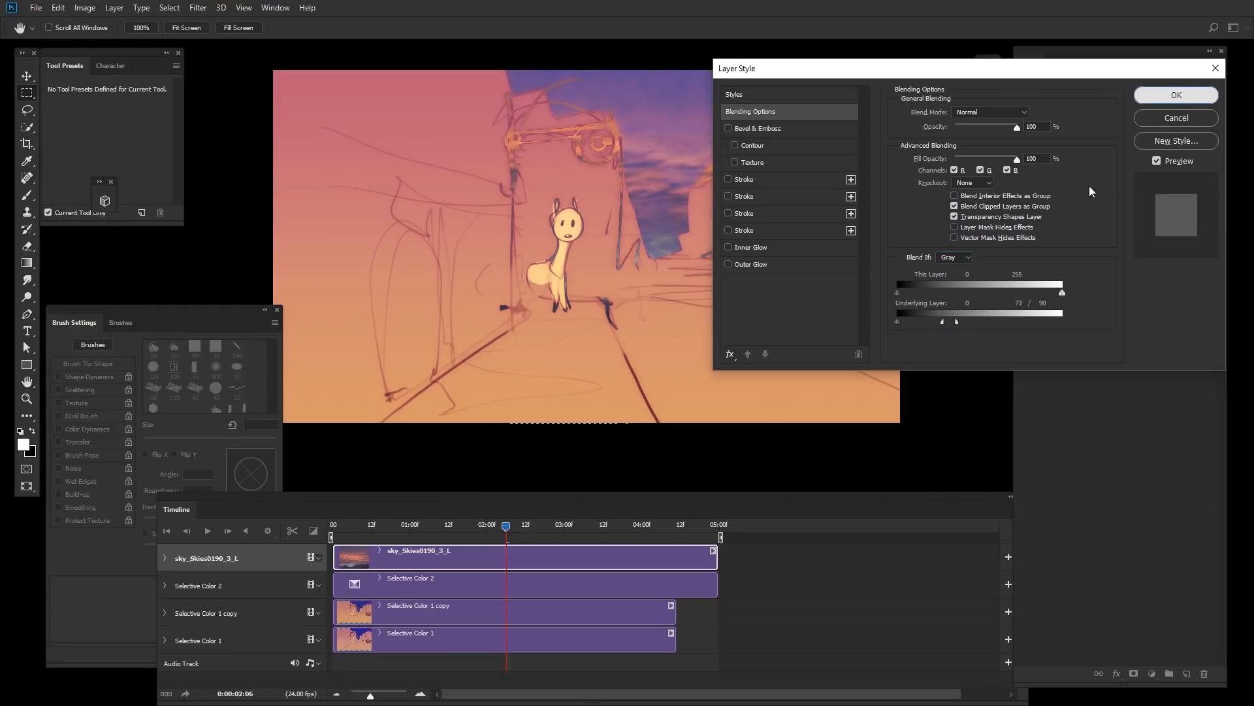
click(1176, 95)
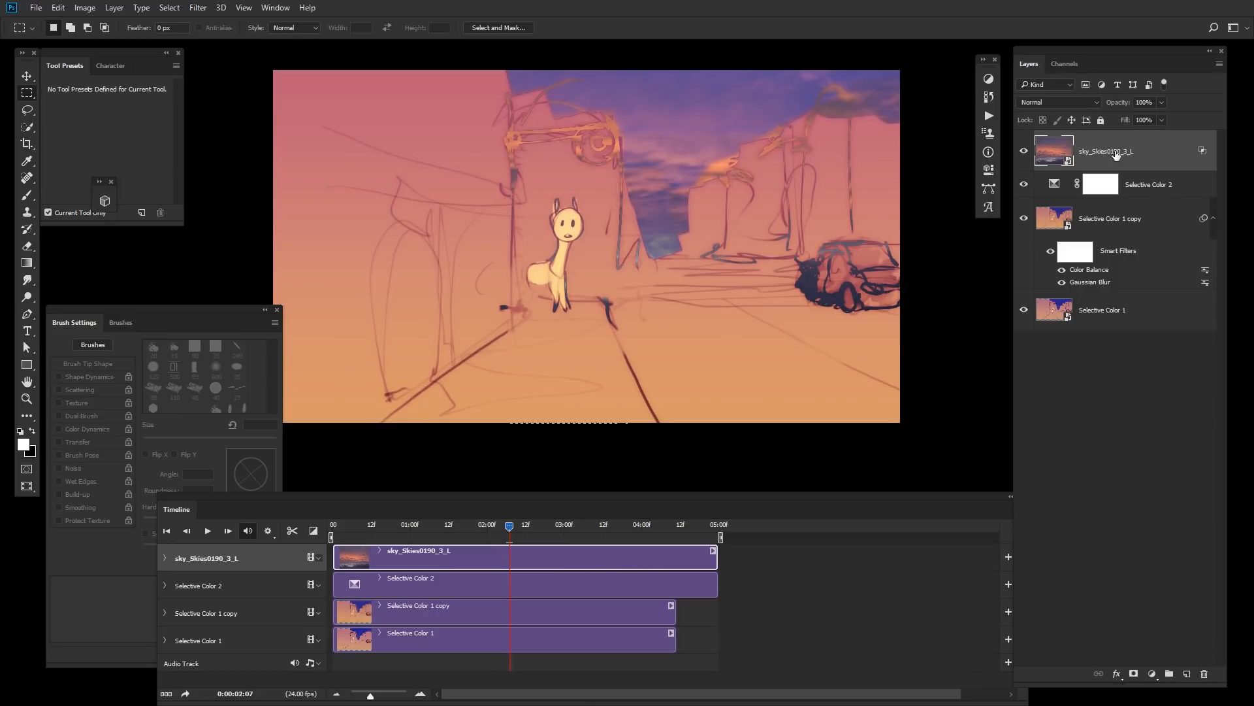
Step: Cycle through blend modes for the sky layer and settle on Lighten
key(alt+shift+d)
key(alt+shift+w)
key(alt+shift+f)
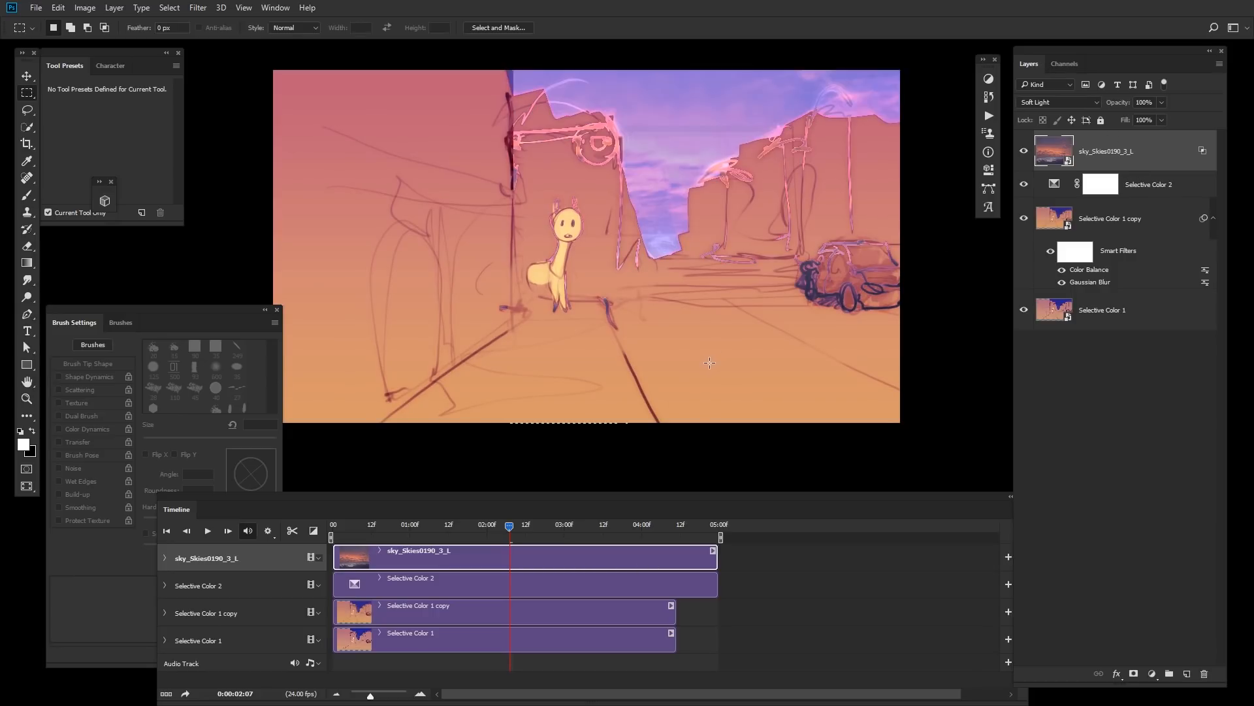
key(alt+shift+w)
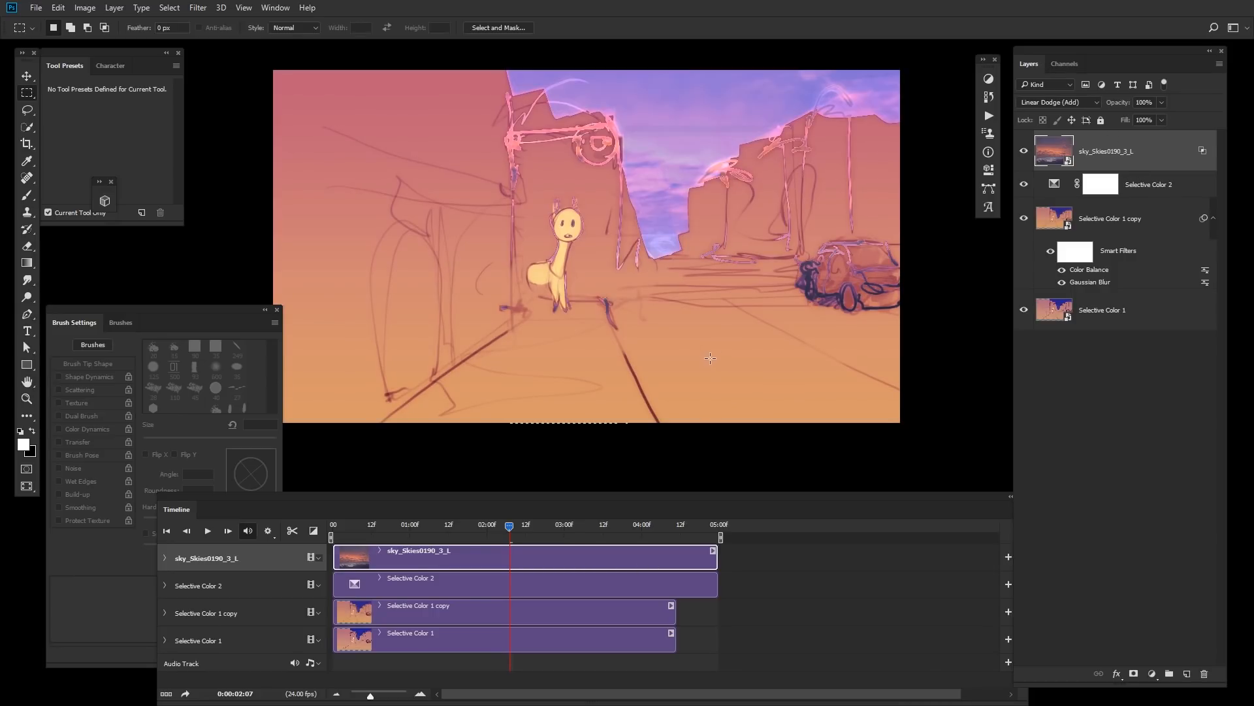
key(alt+shift+f)
key(alt+shift+b)
key(alt+shift+h)
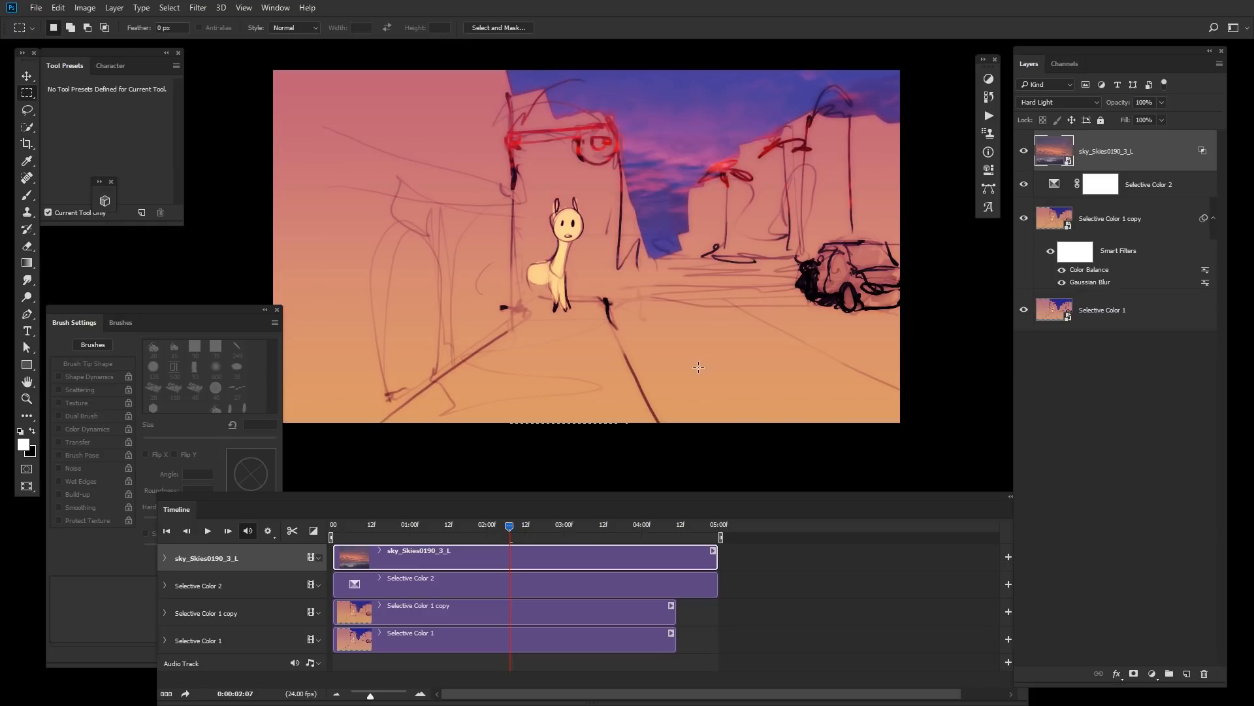
key(alt+shift+g)
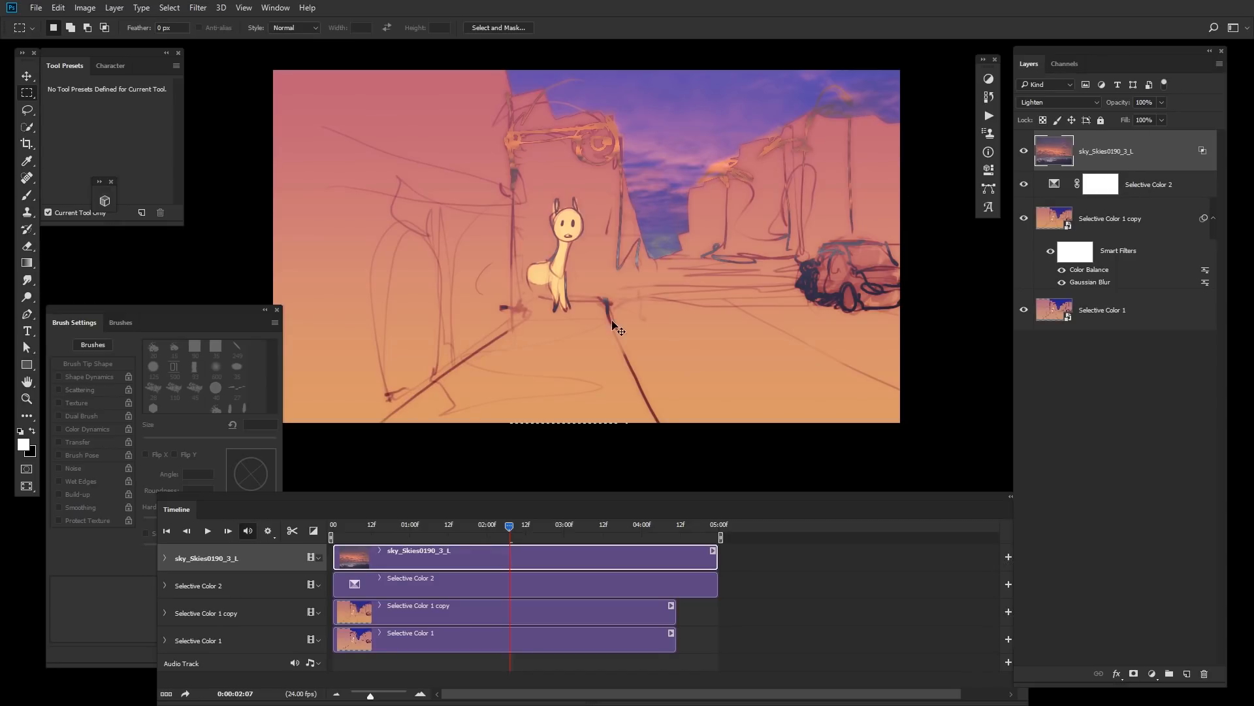
Step: Apply Levels to the sky layer with input levels 40, 1.00 and 194
key(ctrl+l)
drag(969, 203, 995, 203)
drag(1134, 203, 1095, 203)
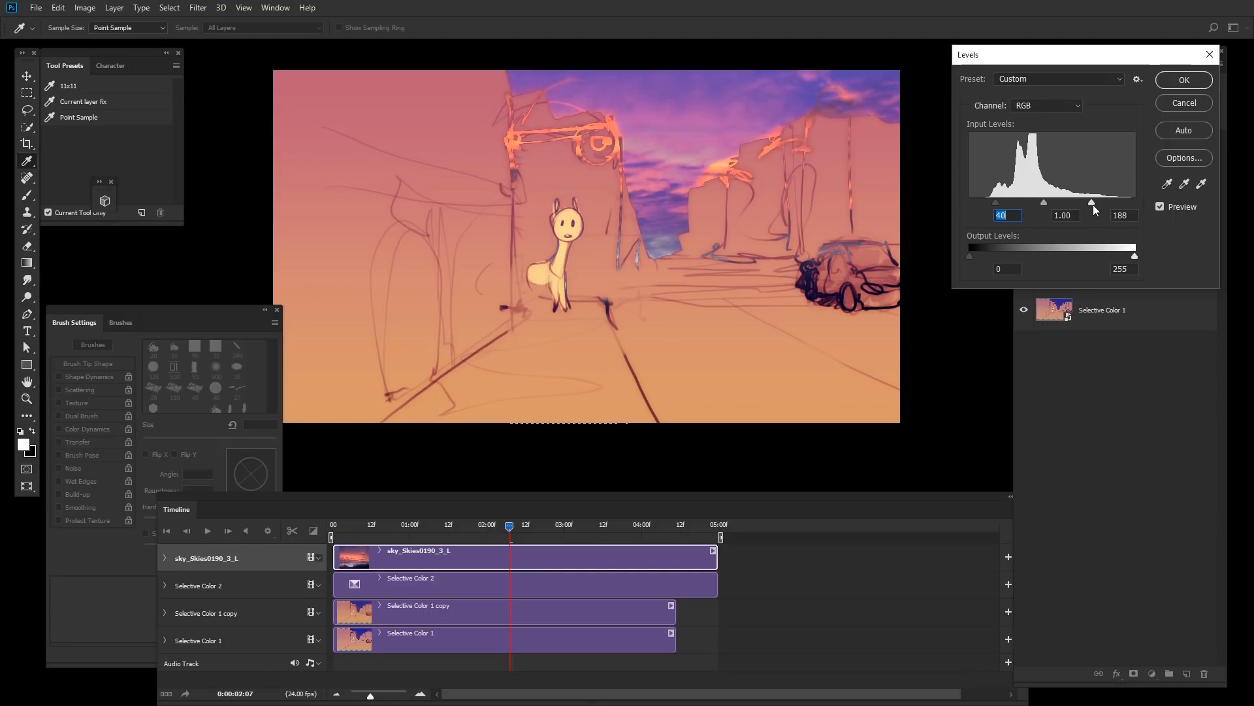
click(1045, 202)
click(1187, 80)
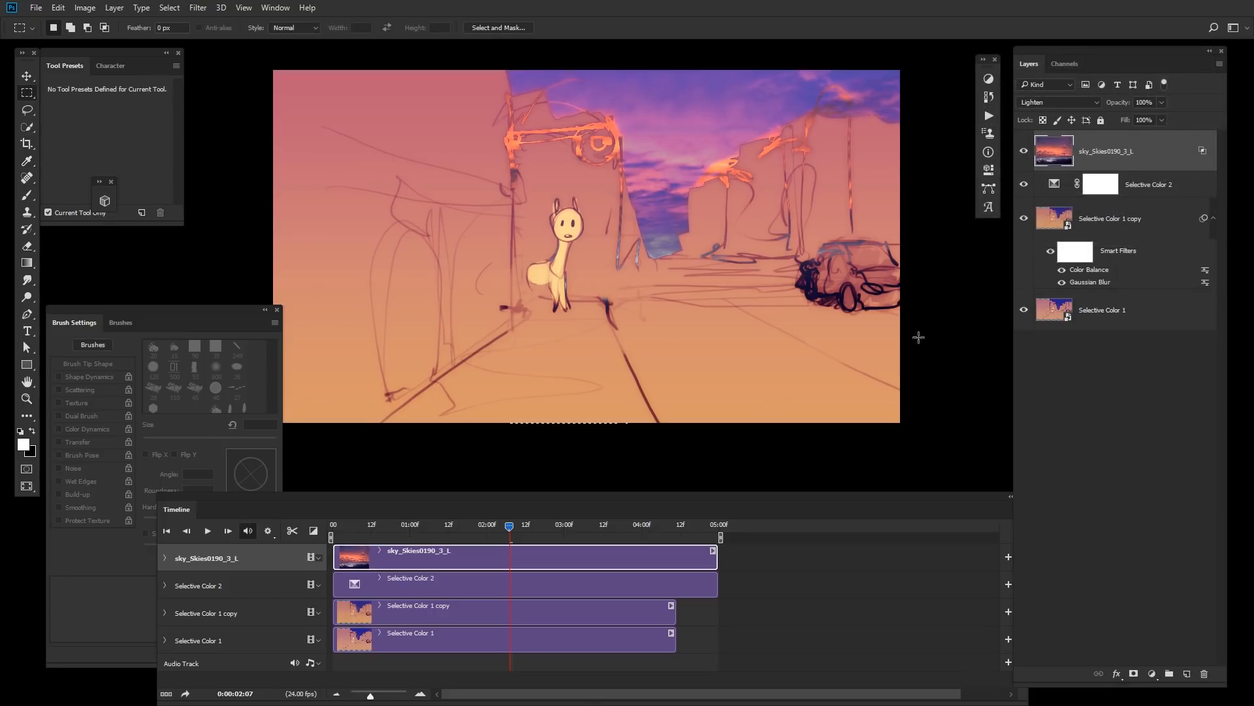
Step: Readjust the sky layer's Blend If underlying-layer sliders in the layer style blending options
double_click(1161, 171)
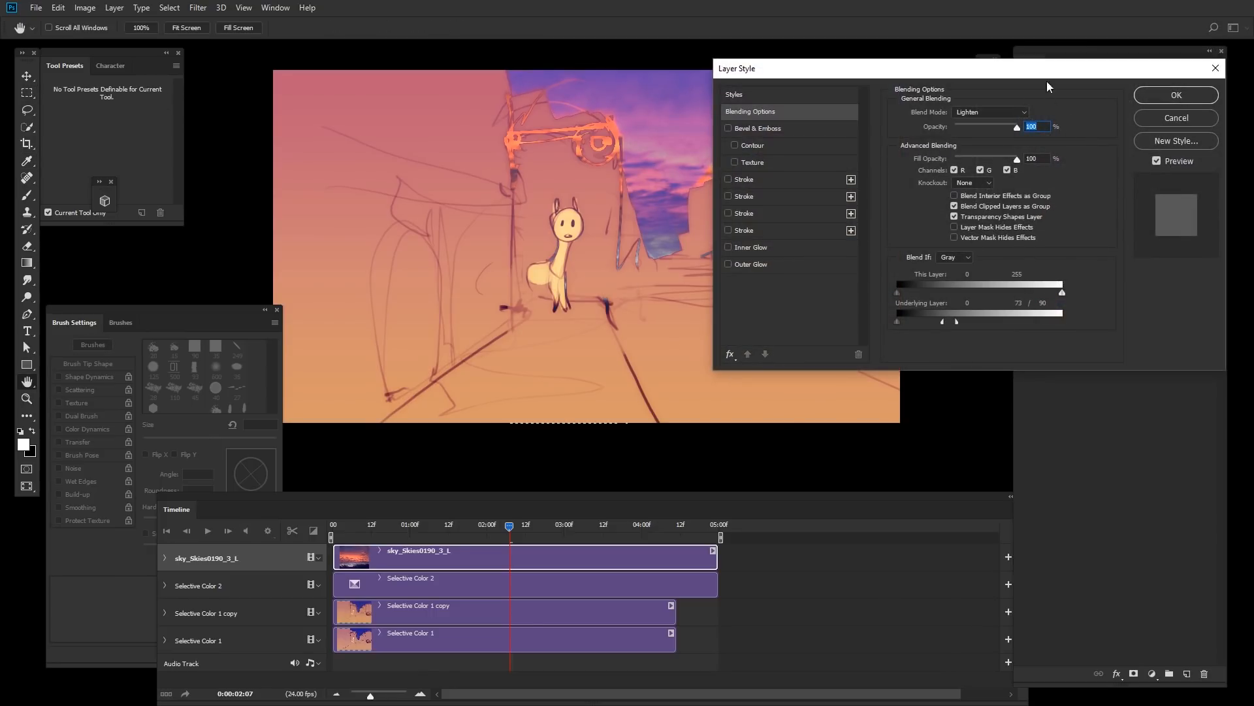
drag(1026, 69, 1112, 30)
mouse_move(990, 284)
mouse_down()
mouse_move(1087, 276)
mouse_move(1046, 289)
mouse_up()
click(1235, 57)
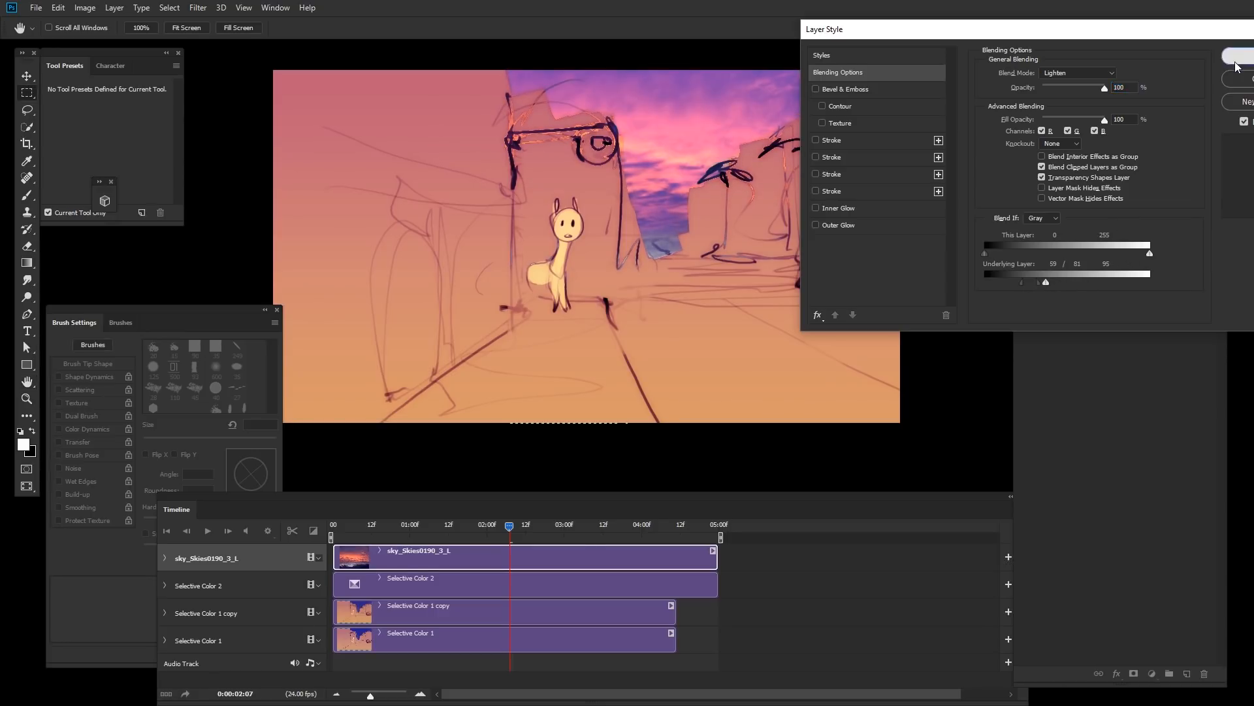
drag(835, 464, 756, 413)
alt+click(857, 328)
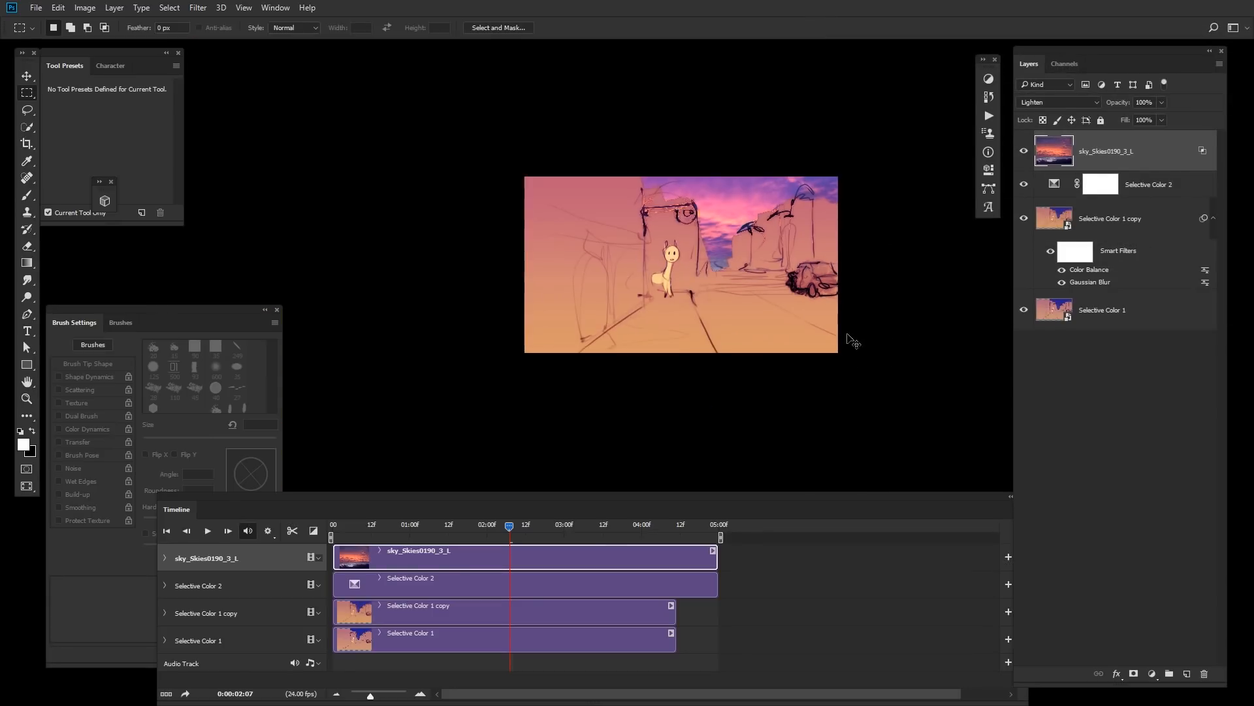
click(852, 338)
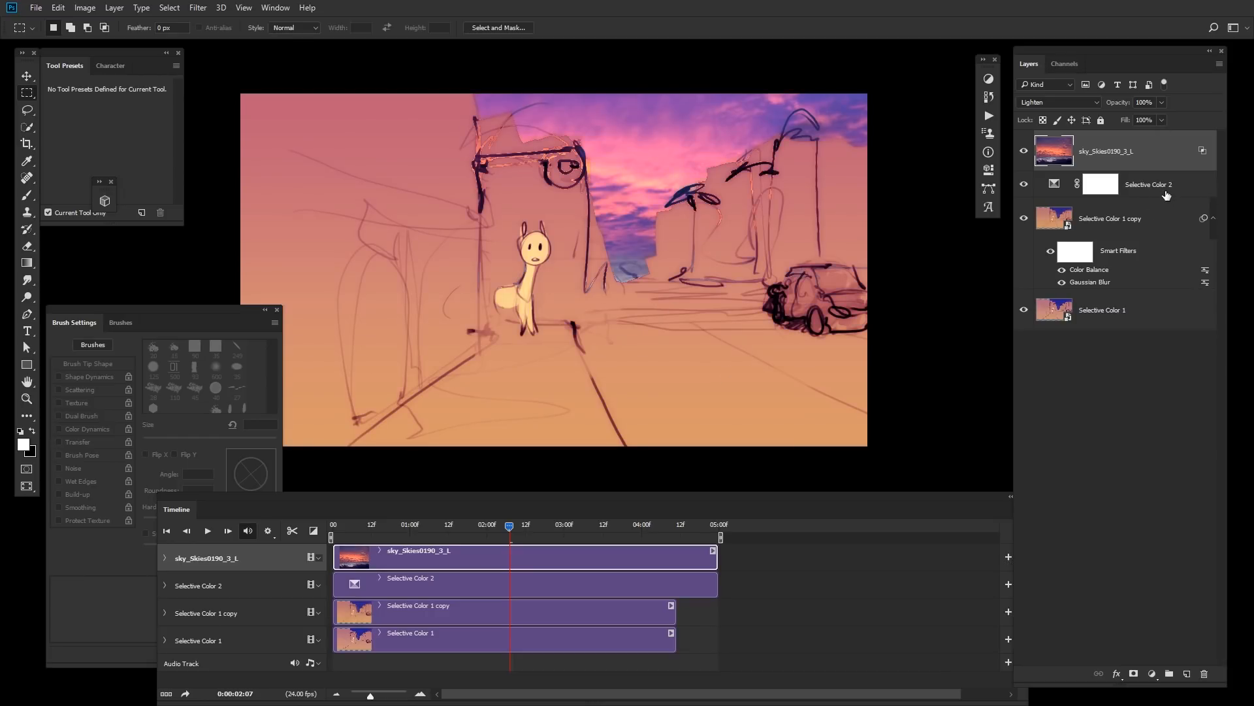
Step: Split the sky clip at the playhead near frame 02:20 to create a second sky segment
mouse_move(511, 526)
mouse_down()
mouse_move(570, 524)
mouse_move(524, 535)
mouse_up()
drag(370, 696, 406, 687)
click(715, 527)
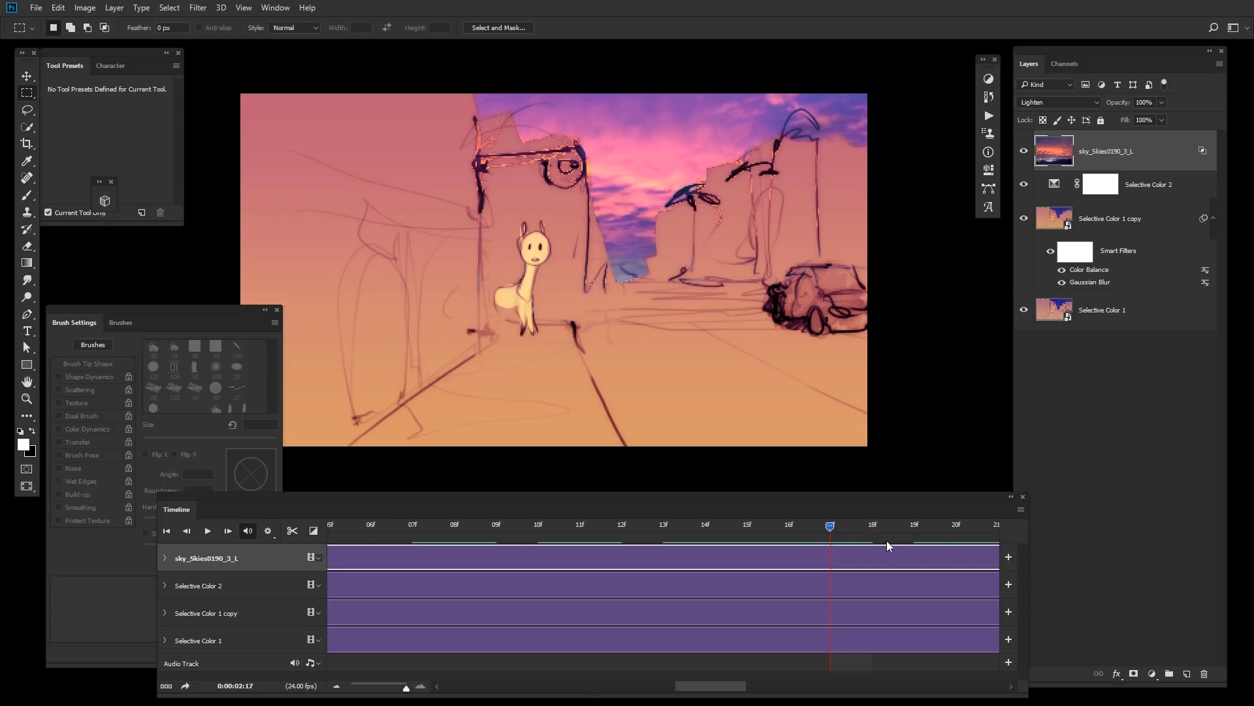
drag(887, 540, 971, 535)
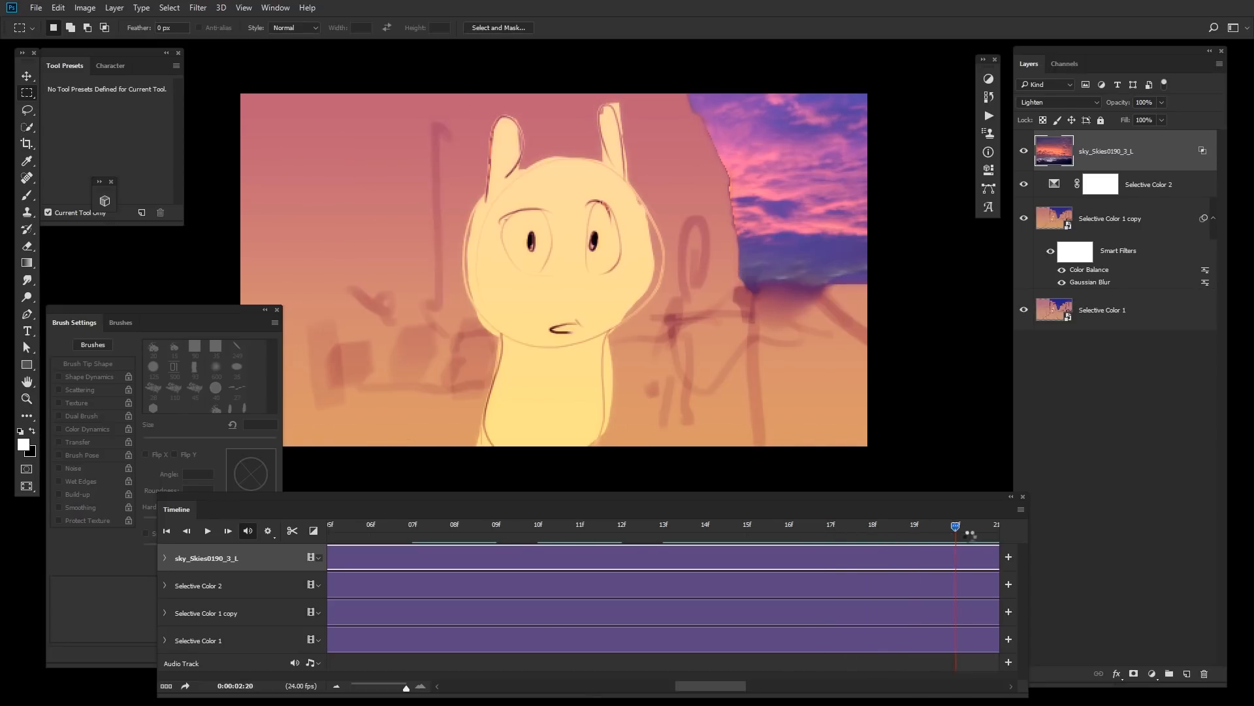
key(ctrl+shift+d)
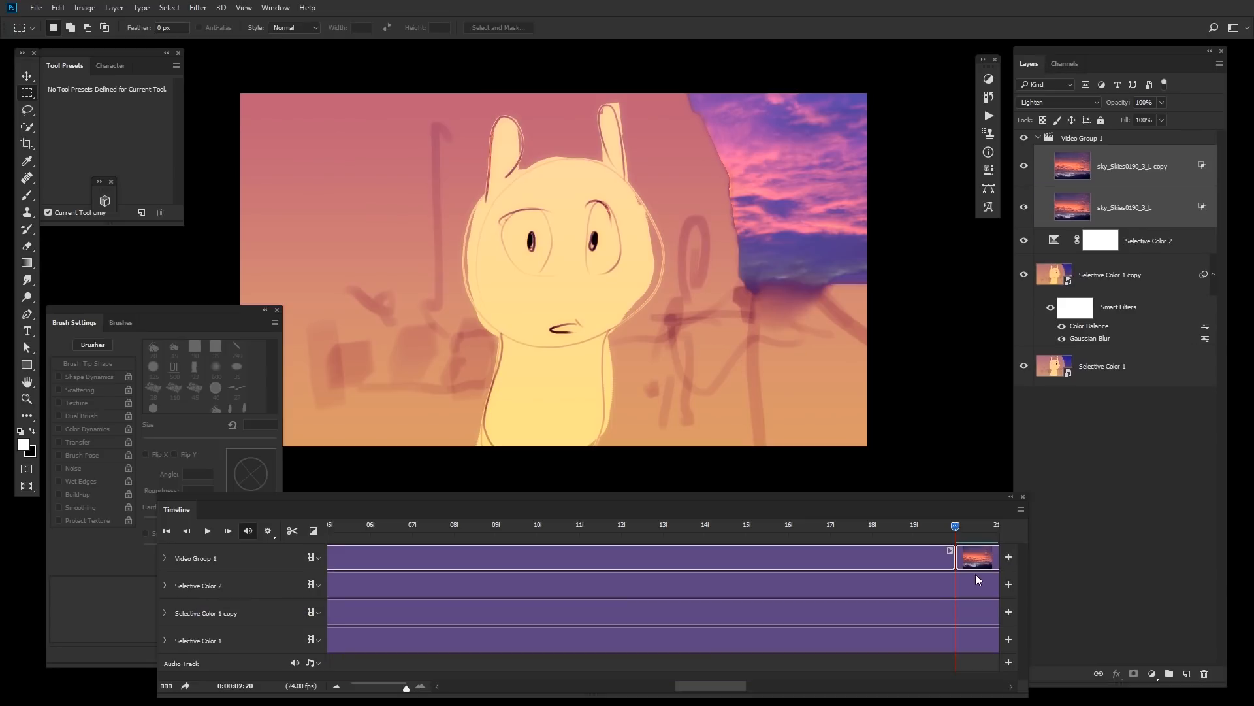
Step: Reposition the second sky segment's image with Free Transform so a different part of the sky shows
click(982, 562)
key(ctrl+minus)
key(ctrl+minus)
key(ctrl+t)
drag(877, 359, 843, 312)
key(Return)
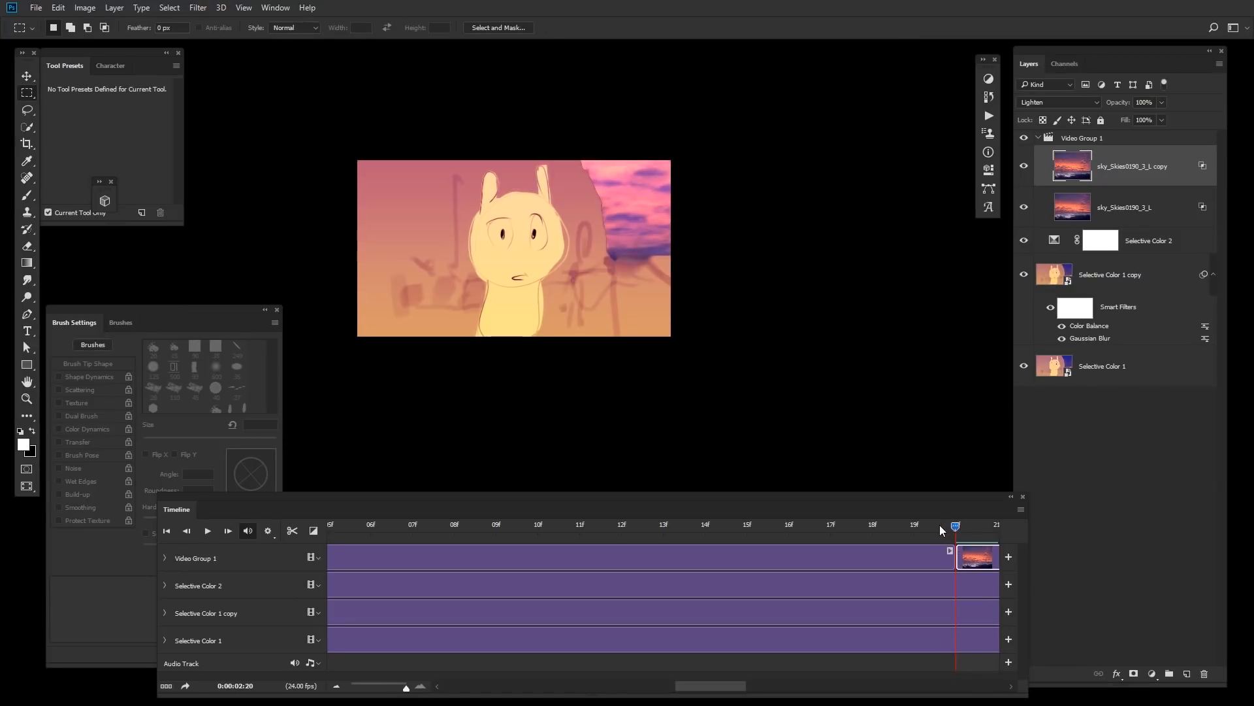
Step: Compare frames around the cut, then apply a Gaussian Blur with a 23.5 pixel radius to the second sky segment
click(923, 526)
click(956, 528)
click(934, 527)
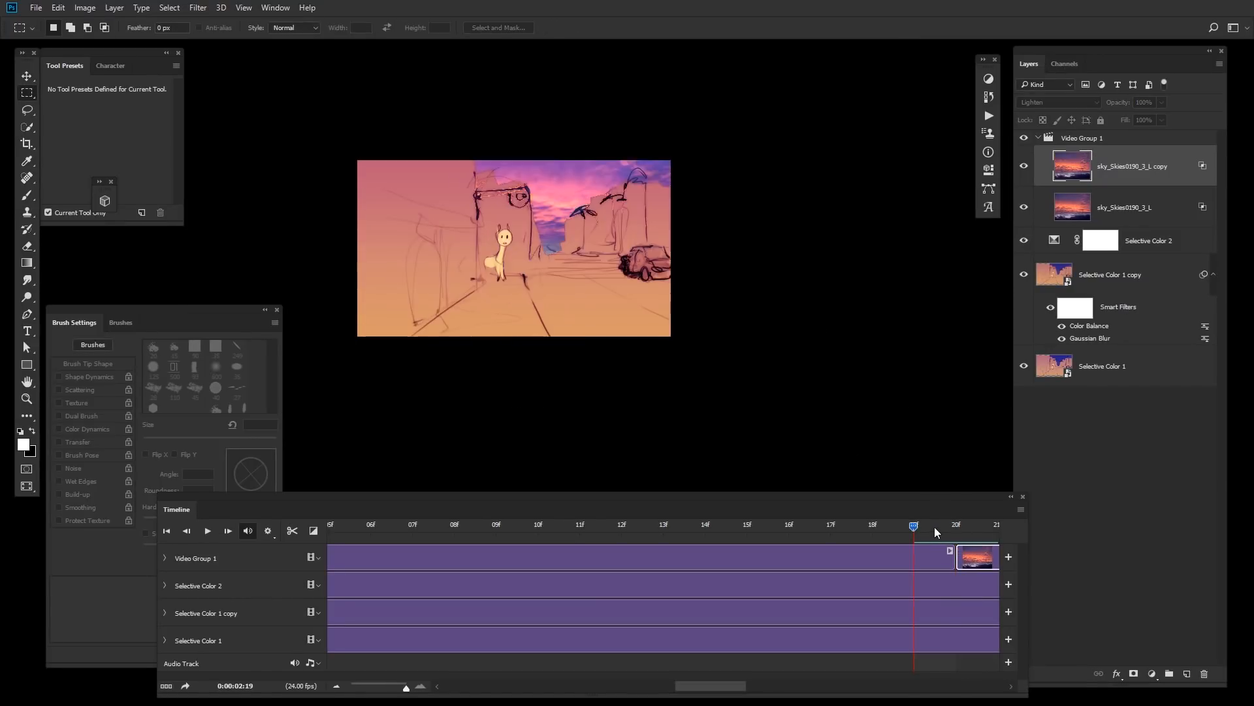
click(954, 527)
click(939, 528)
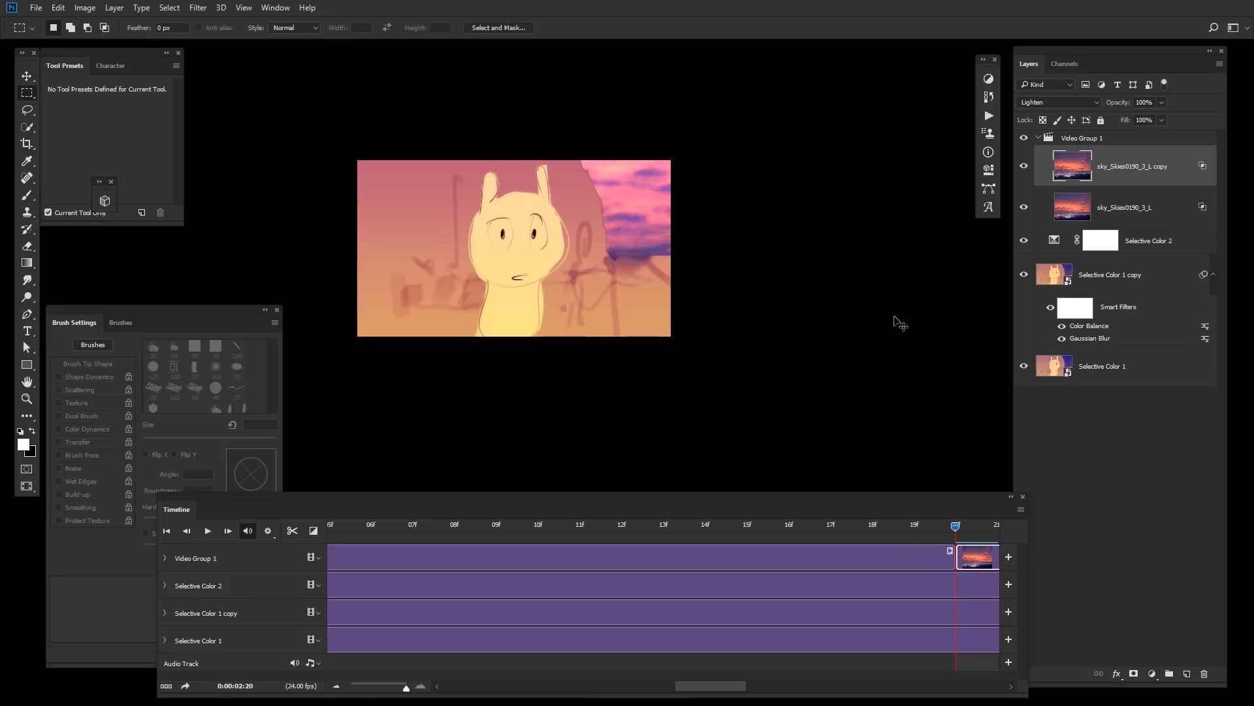
key(alt+F9)
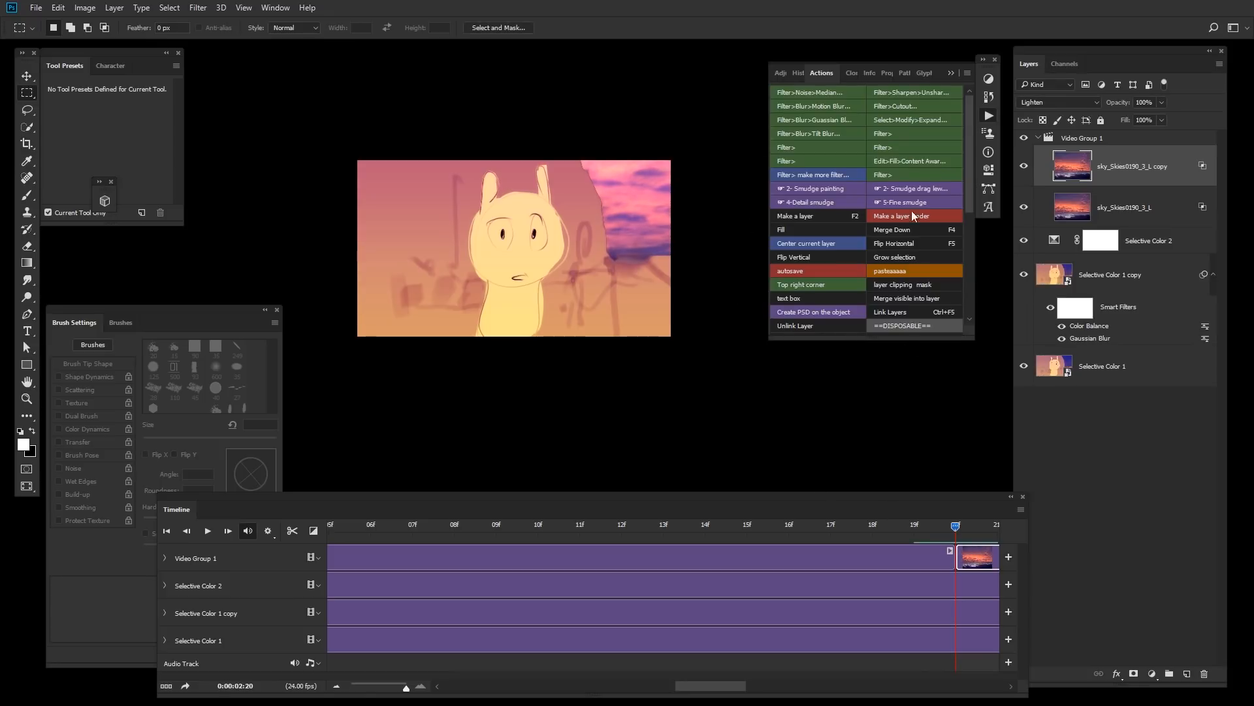
click(844, 123)
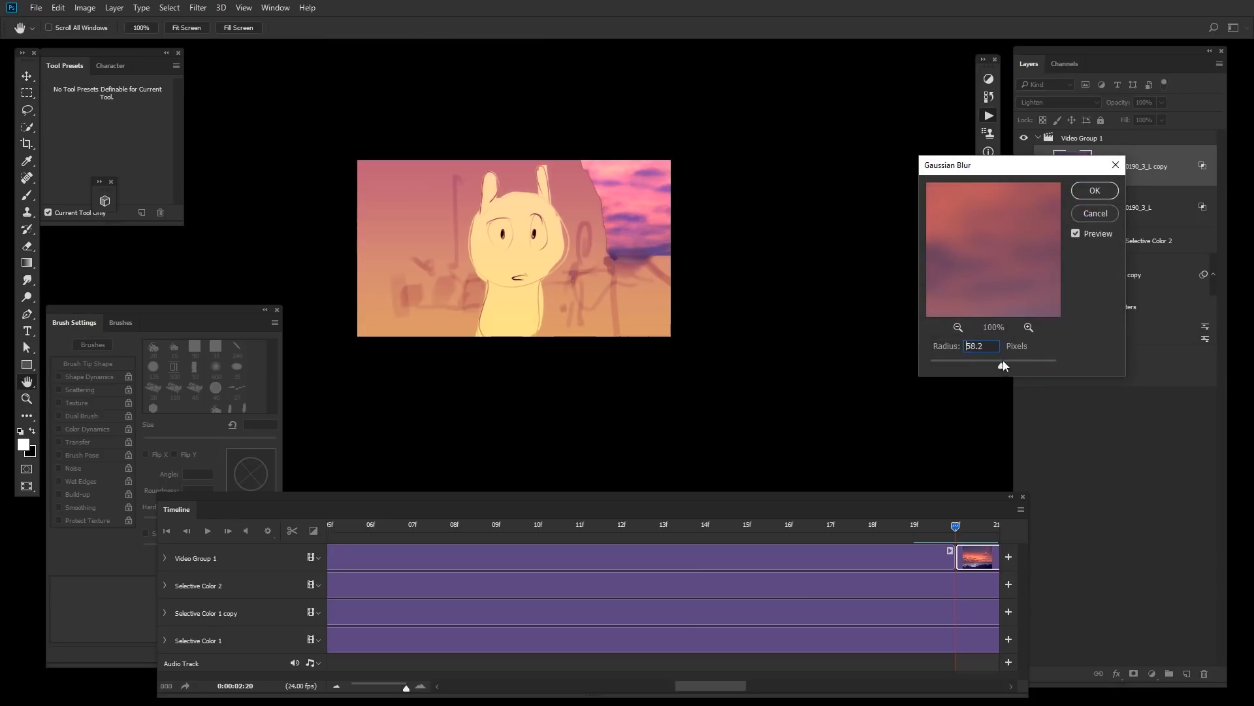
drag(1003, 365, 987, 364)
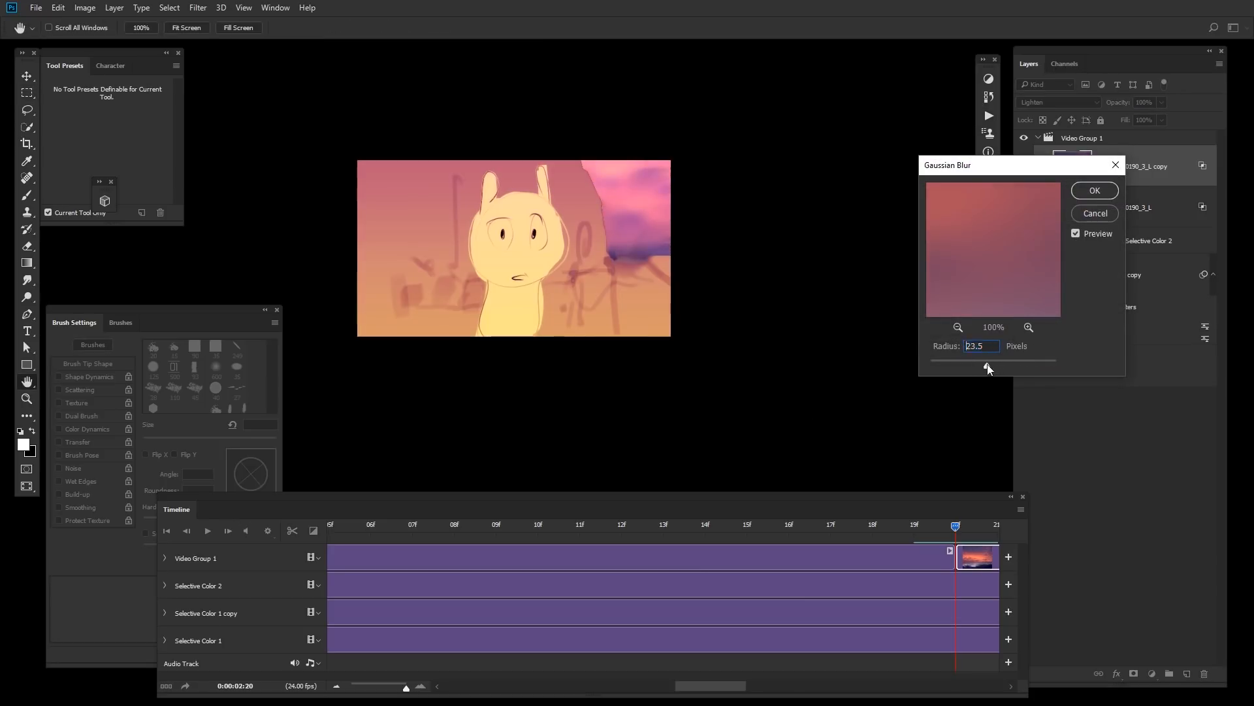
click(1103, 197)
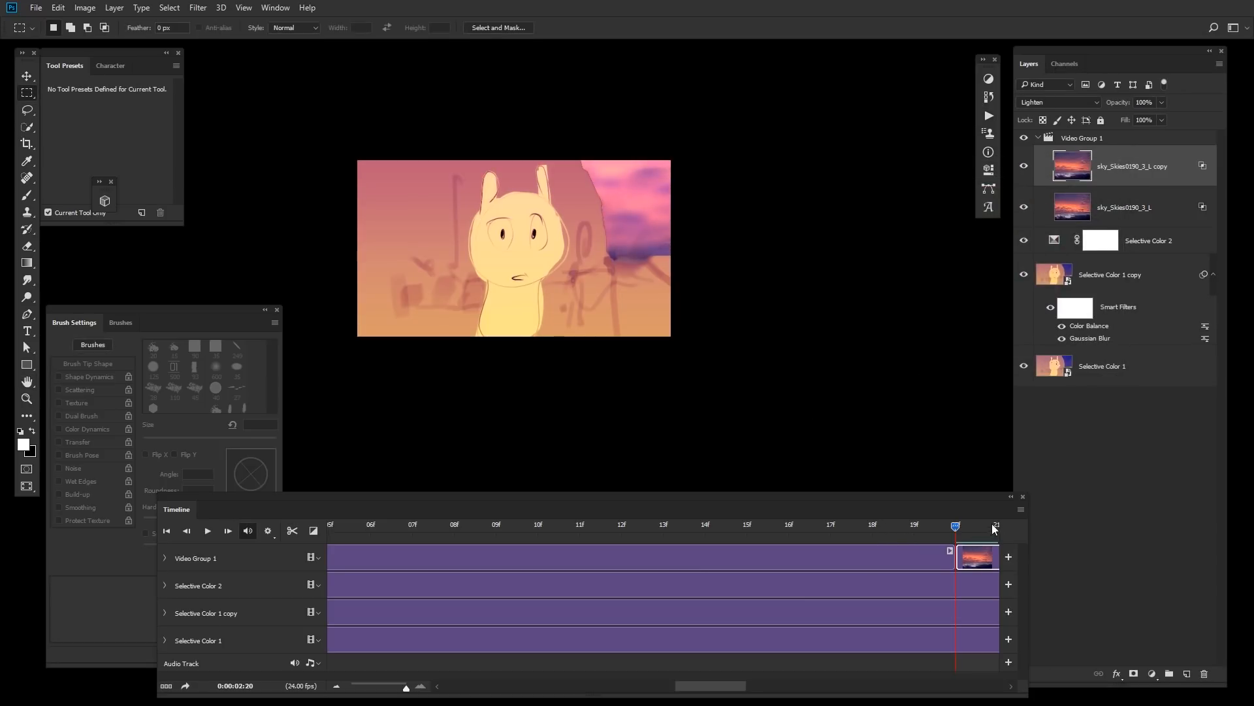
Step: Trim the Selective Color 2 clip's end to match the other clips and delete the Color Balance 1 adjustment layer
drag(992, 528, 1034, 510)
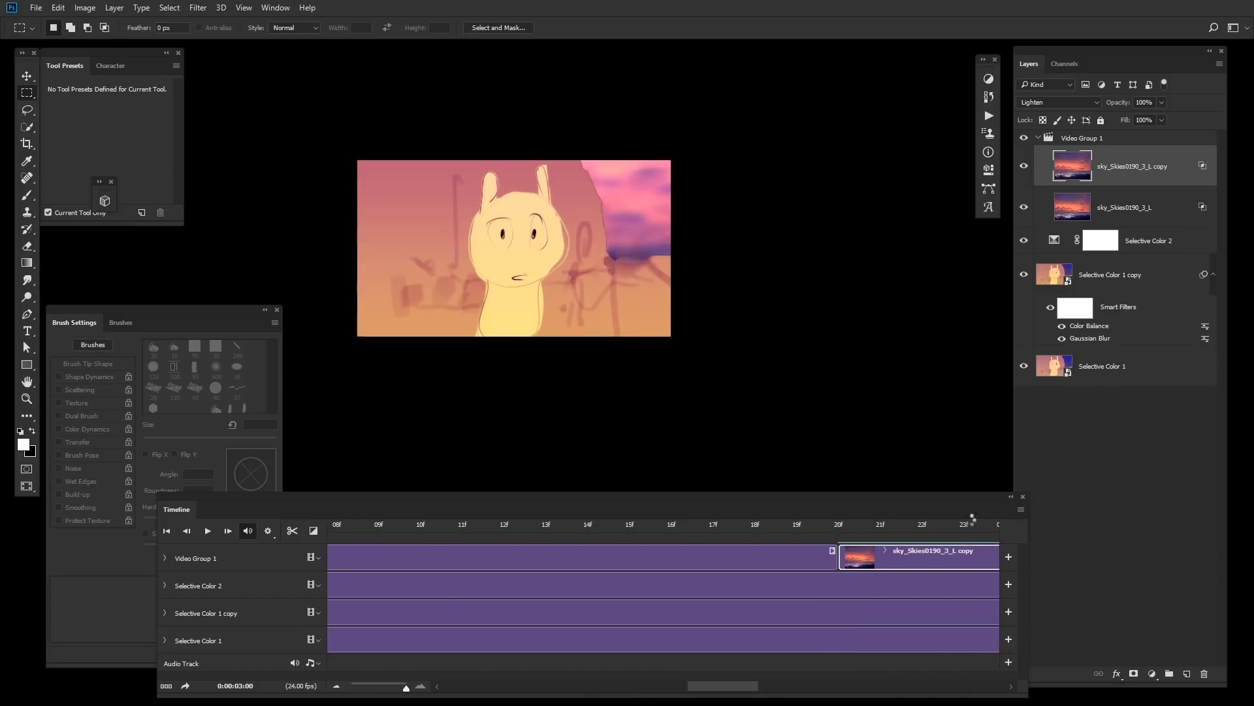
click(676, 661)
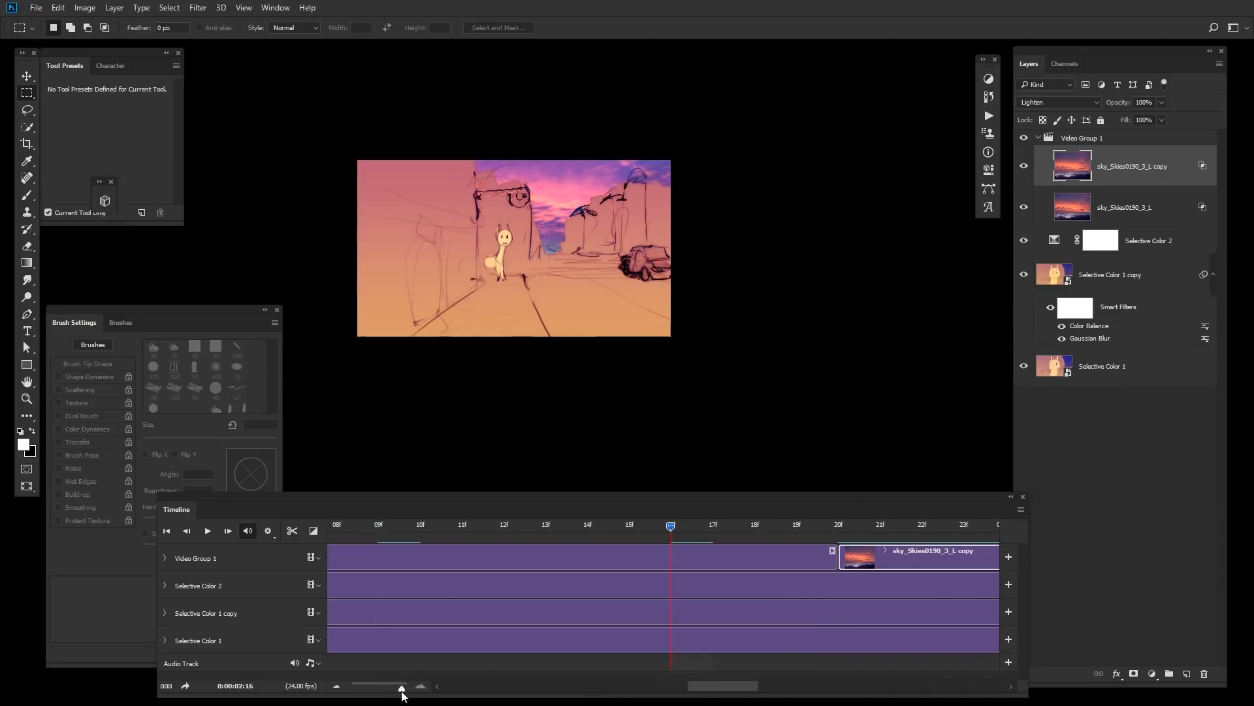
drag(404, 686, 372, 690)
drag(590, 531, 710, 514)
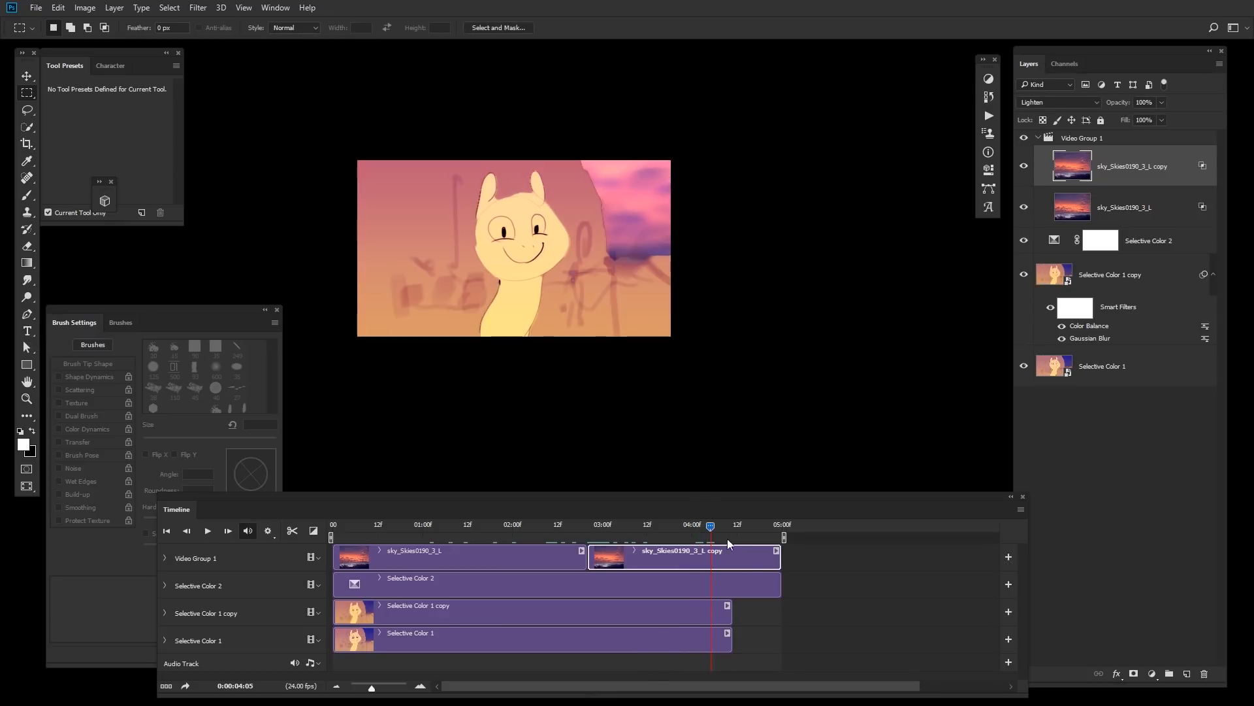
drag(781, 585, 737, 572)
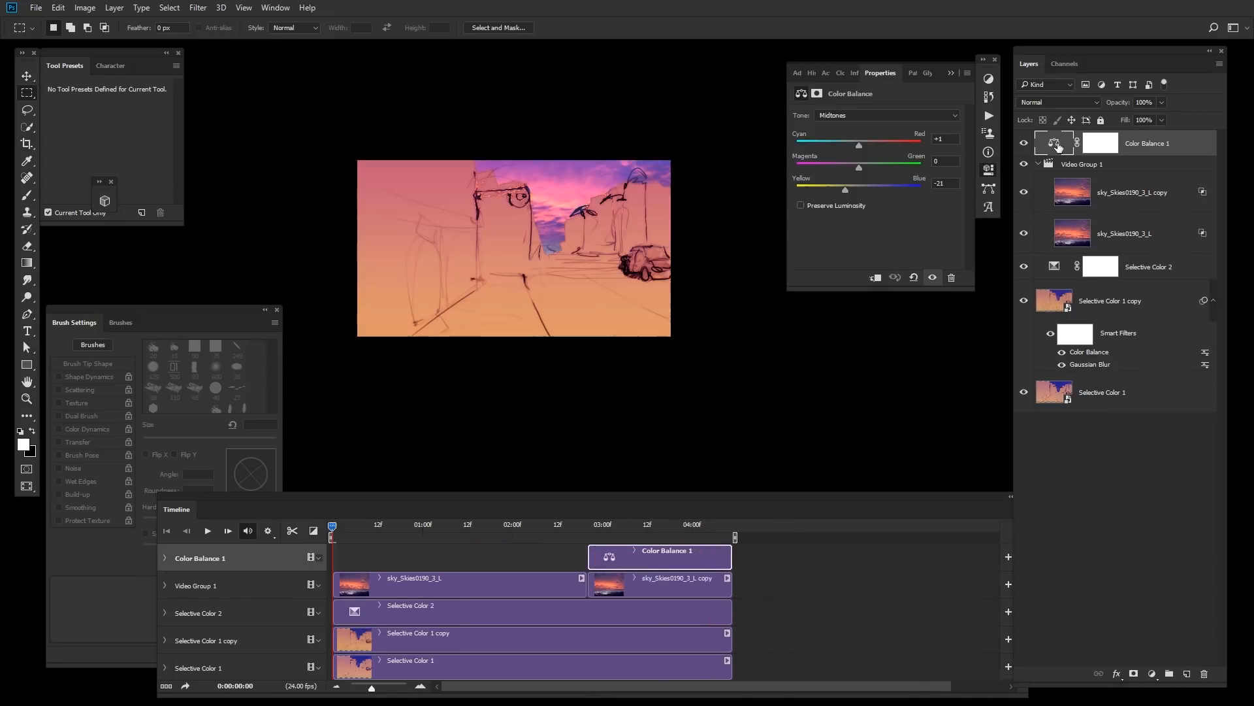
key(Delete)
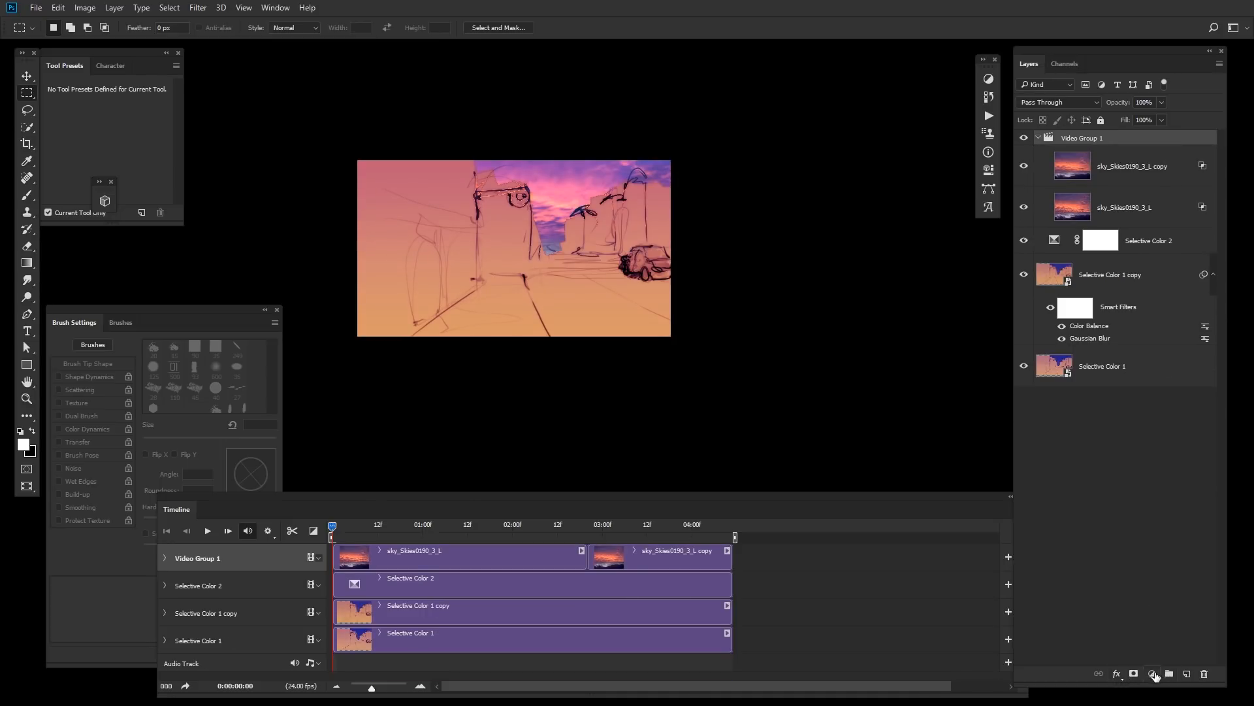
Step: Add a Levels adjustment layer above the video group and extend its clip almost to the timeline start
click(1152, 674)
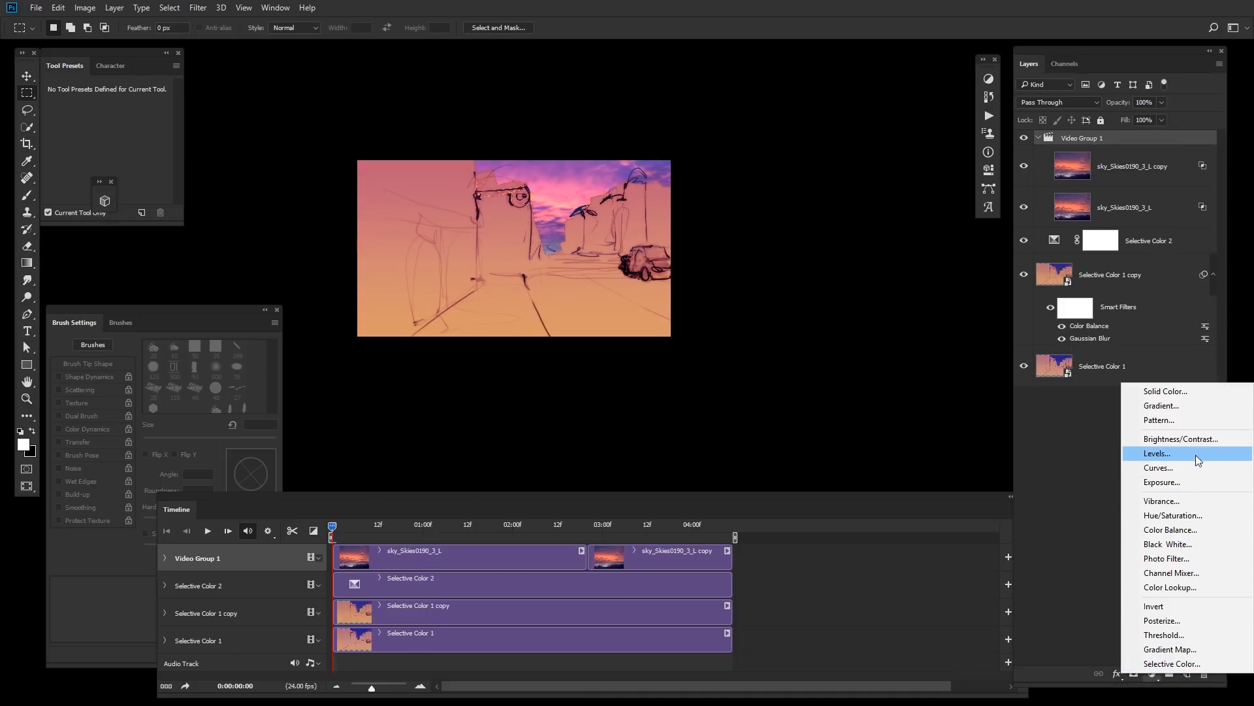
click(1169, 453)
drag(1176, 157, 1189, 132)
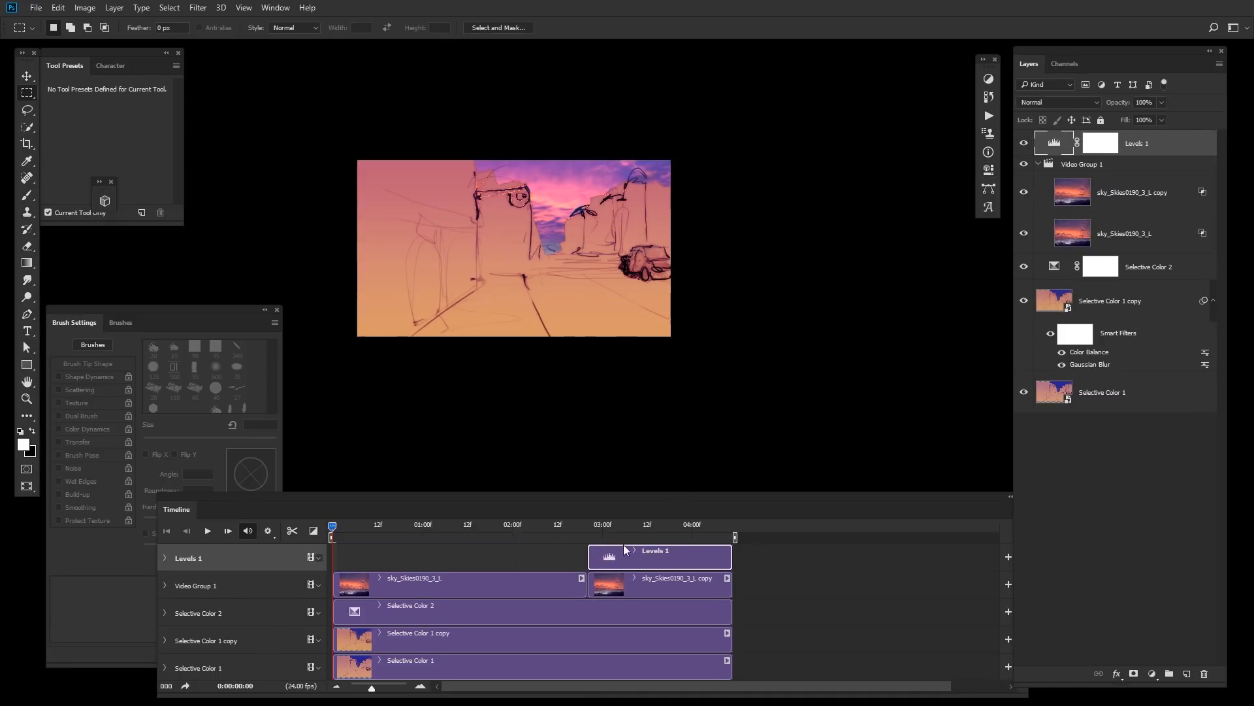
drag(589, 563, 354, 548)
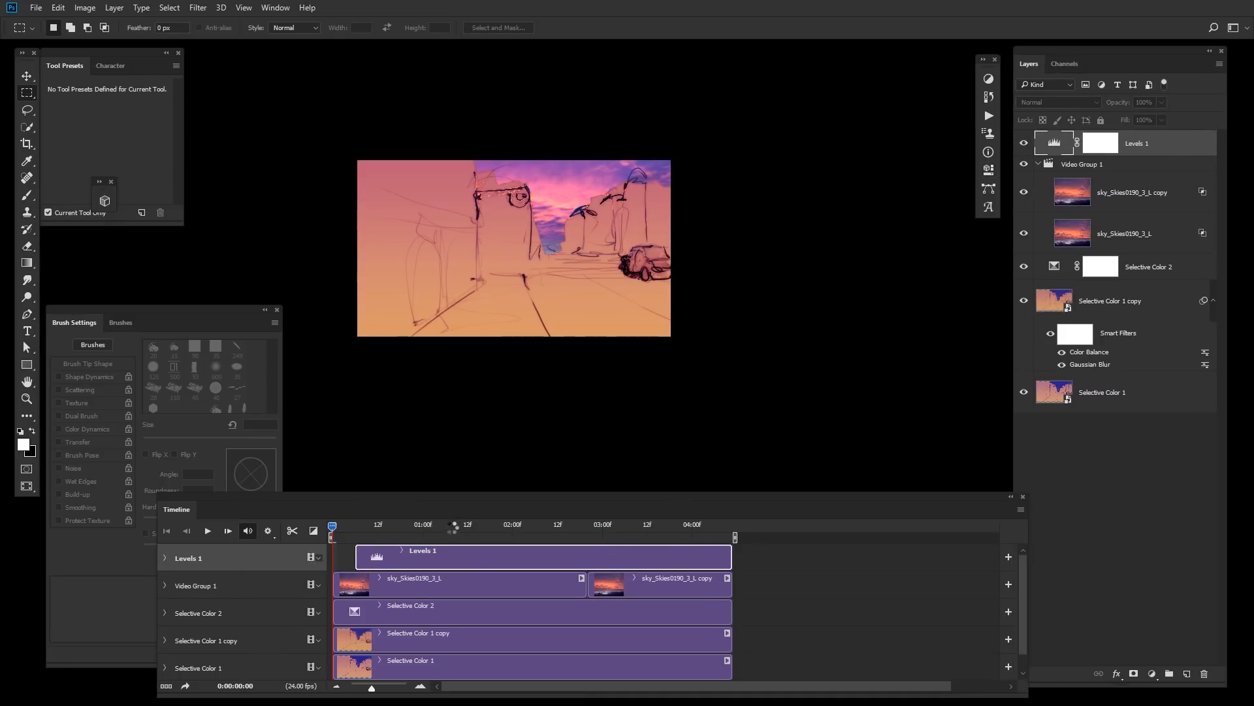
click(431, 526)
Step: Open the Levels properties and adjust the Blue channel's output levels
double_click(1062, 142)
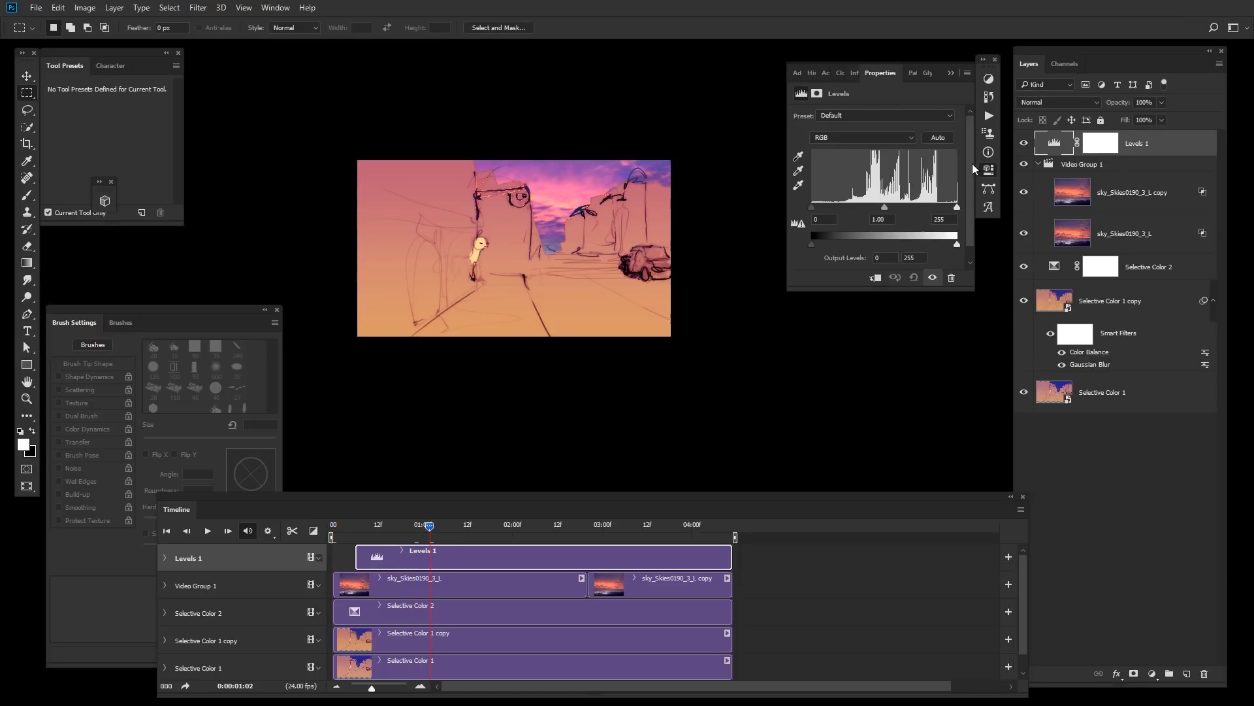
click(898, 137)
click(900, 176)
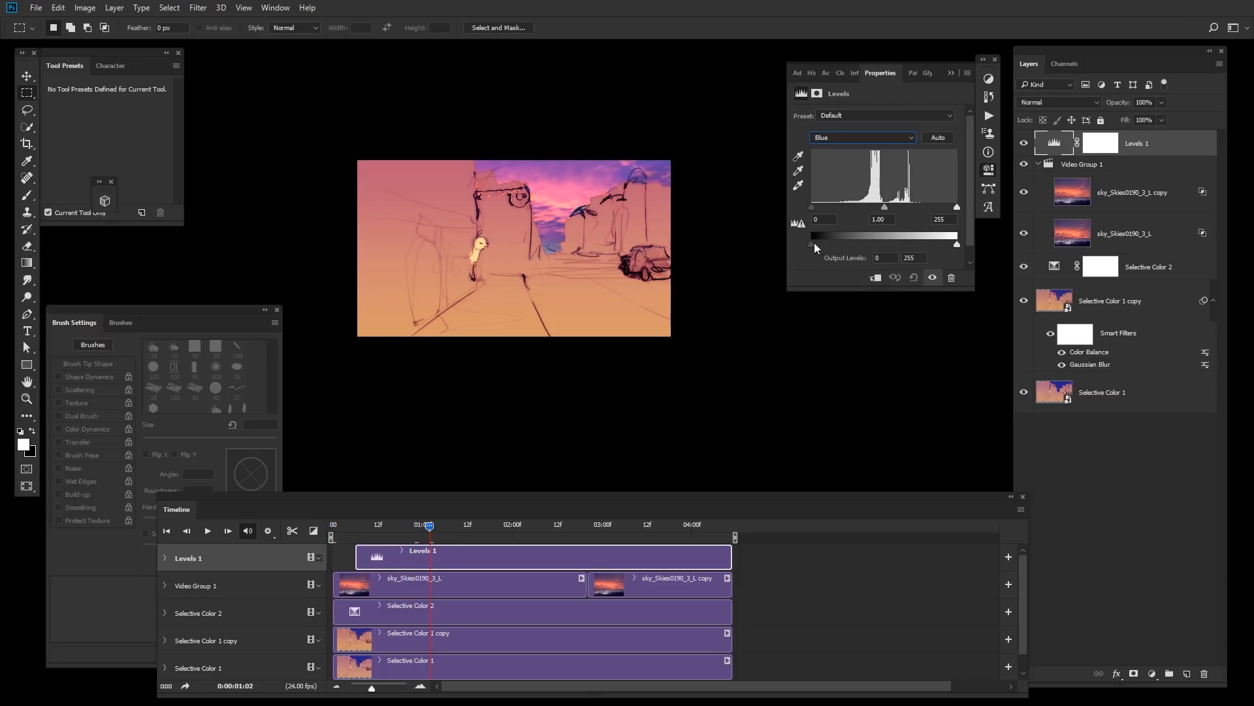
drag(863, 243, 906, 208)
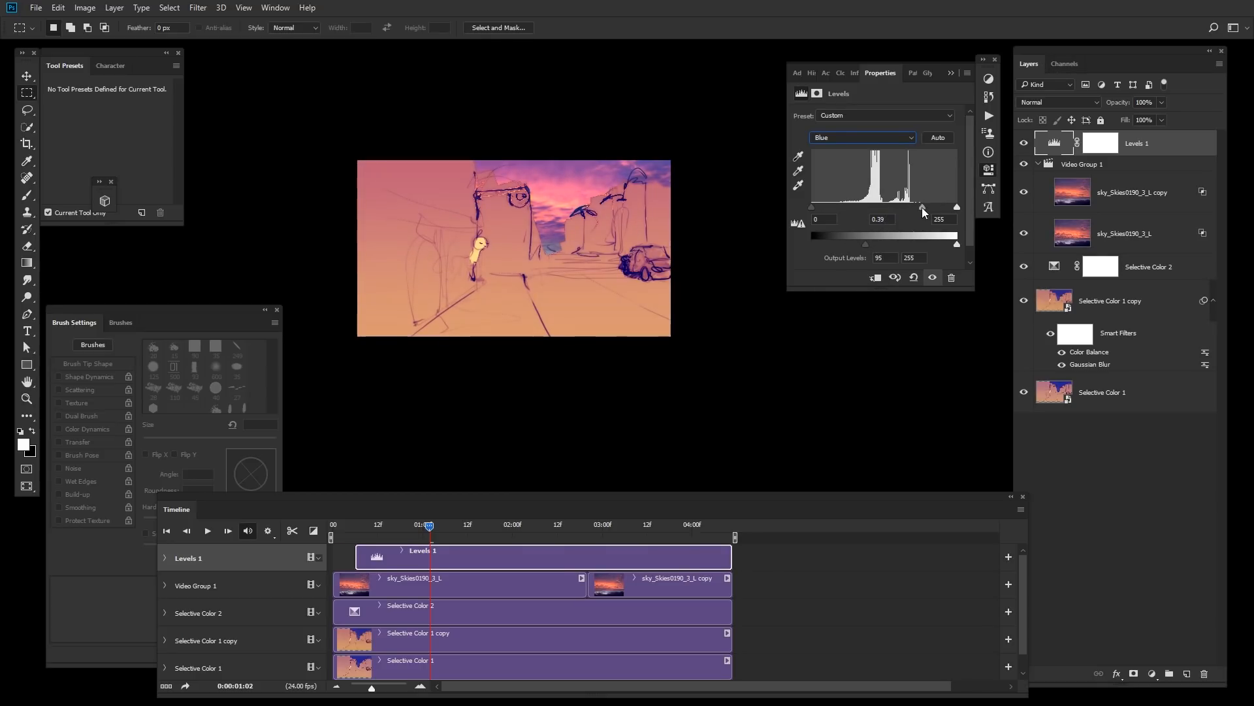
drag(613, 526, 619, 533)
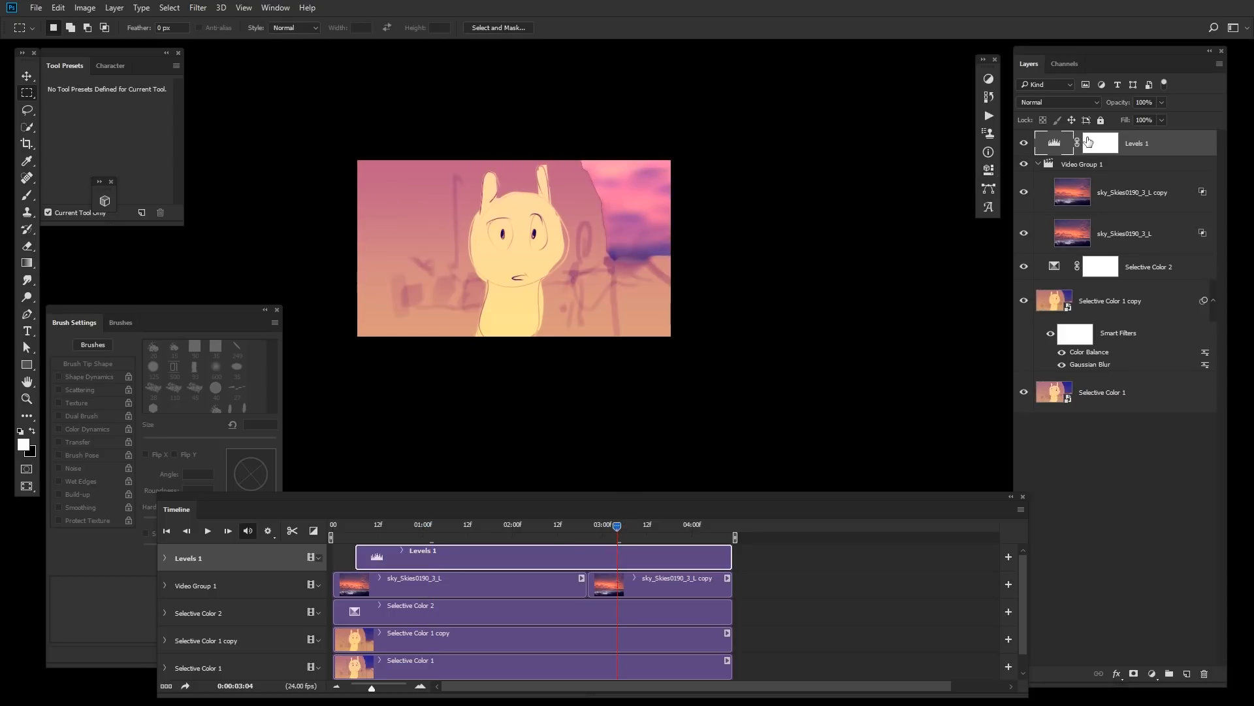
Step: Set the Levels RGB input black to 41 and midtone to 0.92
double_click(1054, 145)
click(860, 136)
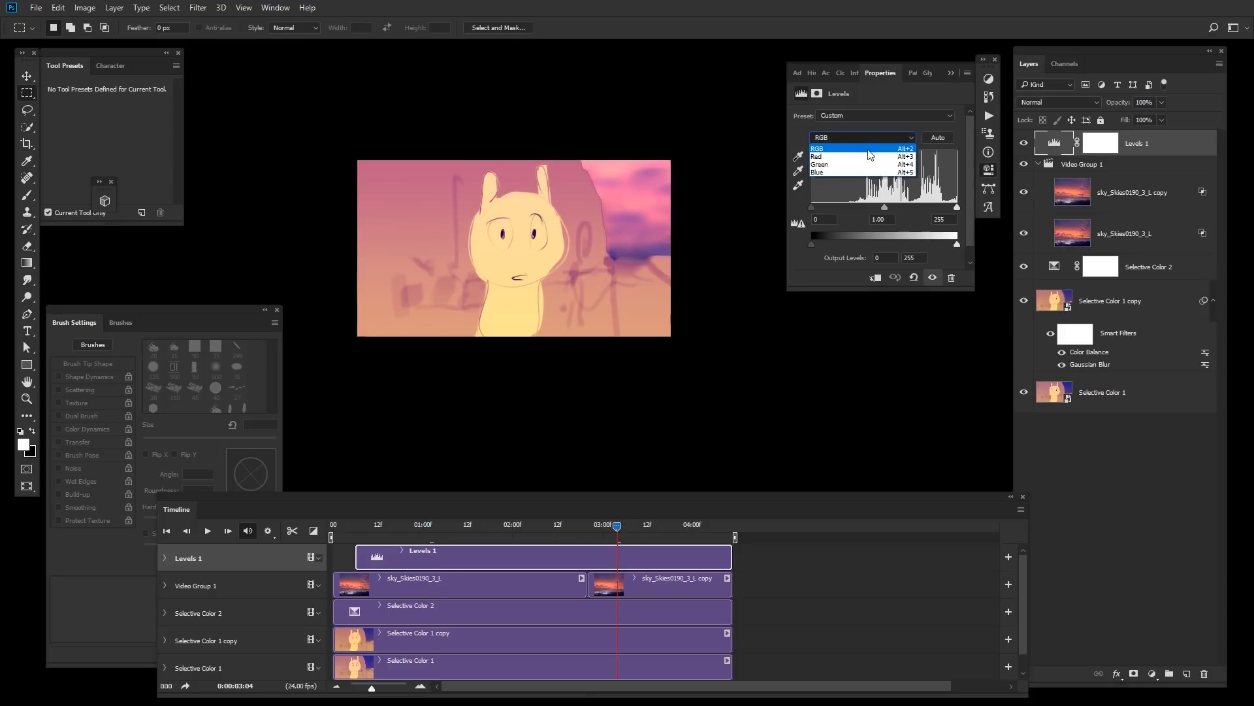
click(860, 147)
drag(885, 207, 961, 209)
drag(812, 207, 899, 205)
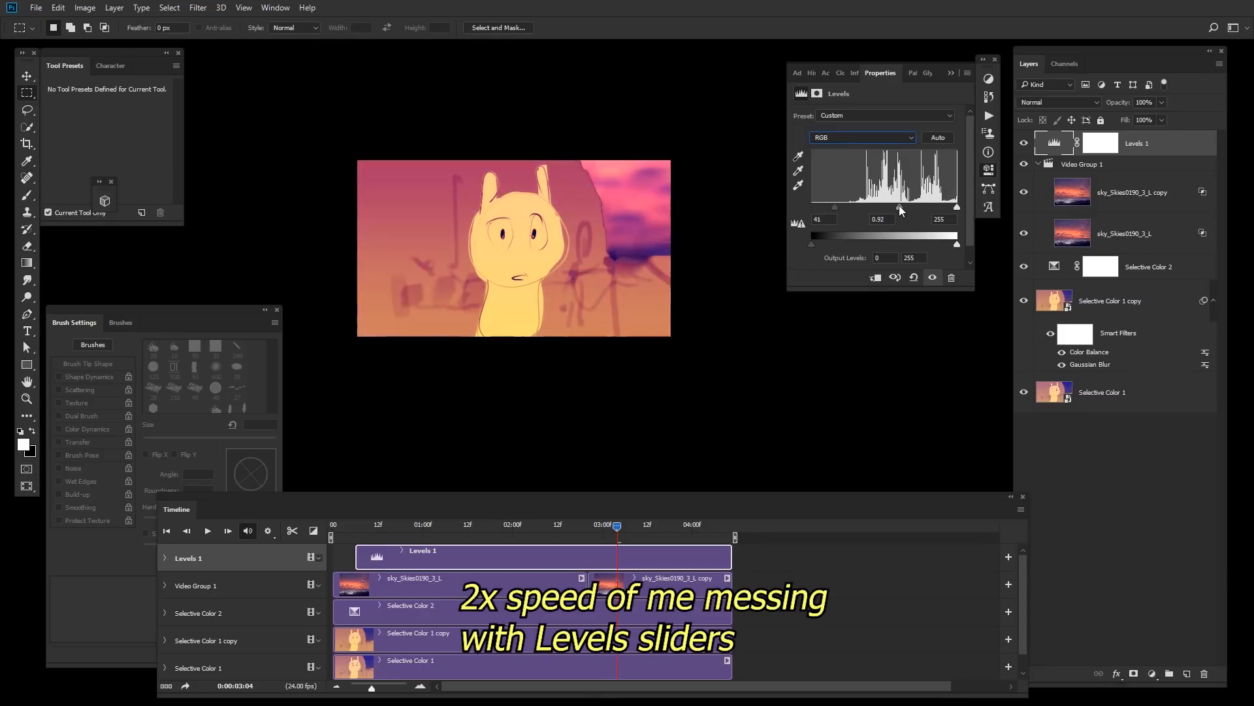
drag(582, 526, 470, 526)
Step: Set the Levels Blue channel output black to 90 and its midtone to 0.48
double_click(1055, 144)
click(895, 138)
click(895, 176)
drag(863, 243, 909, 209)
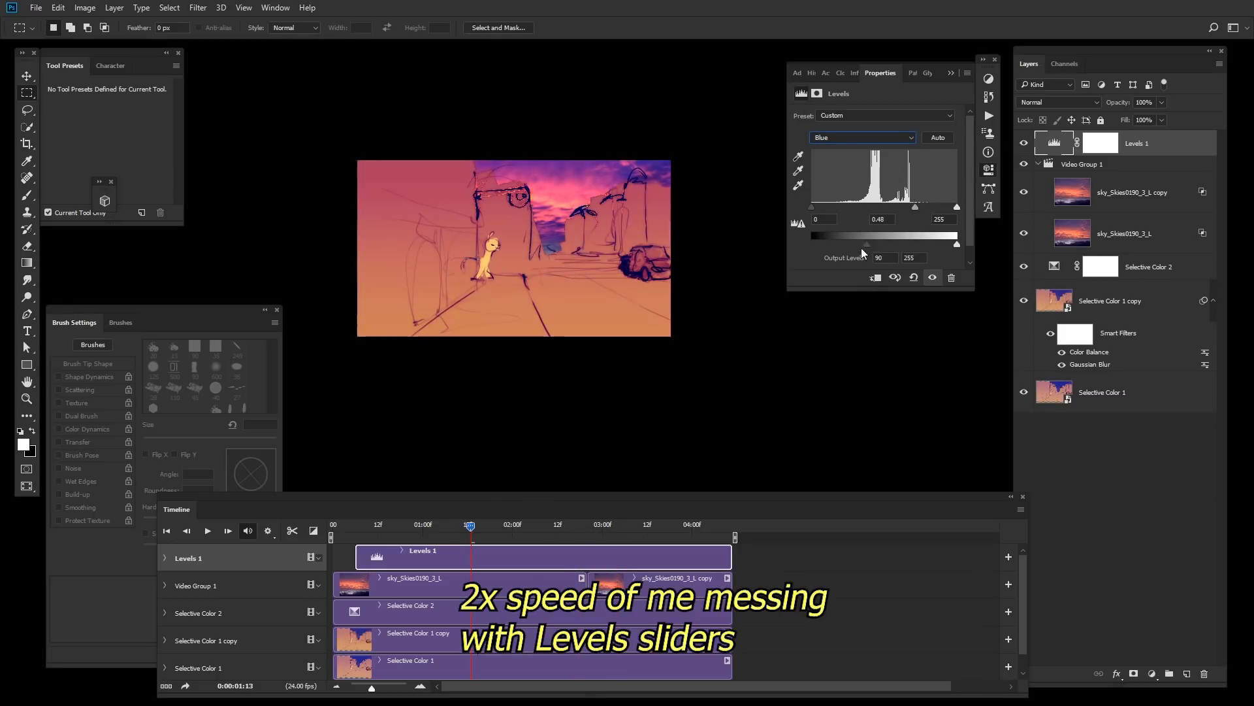
Step: Review the Red channel and set the Green channel's output black level to 49
click(862, 137)
click(825, 154)
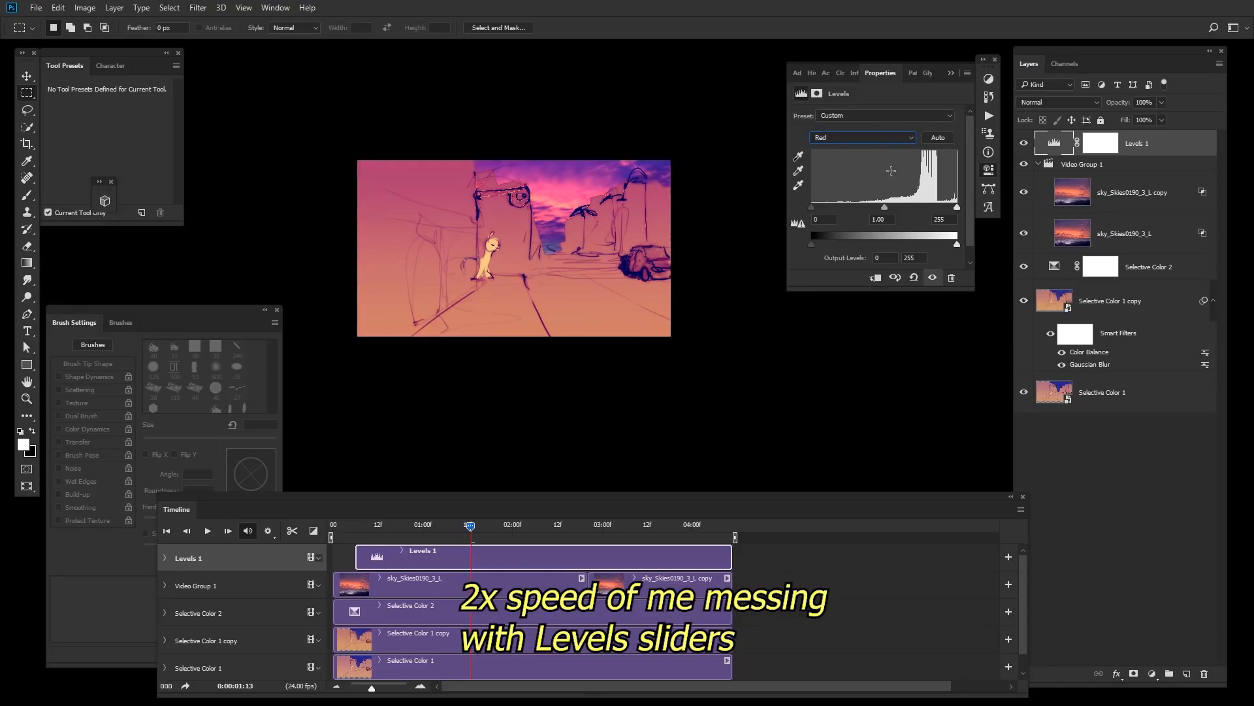
click(862, 137)
click(825, 166)
drag(812, 244, 840, 244)
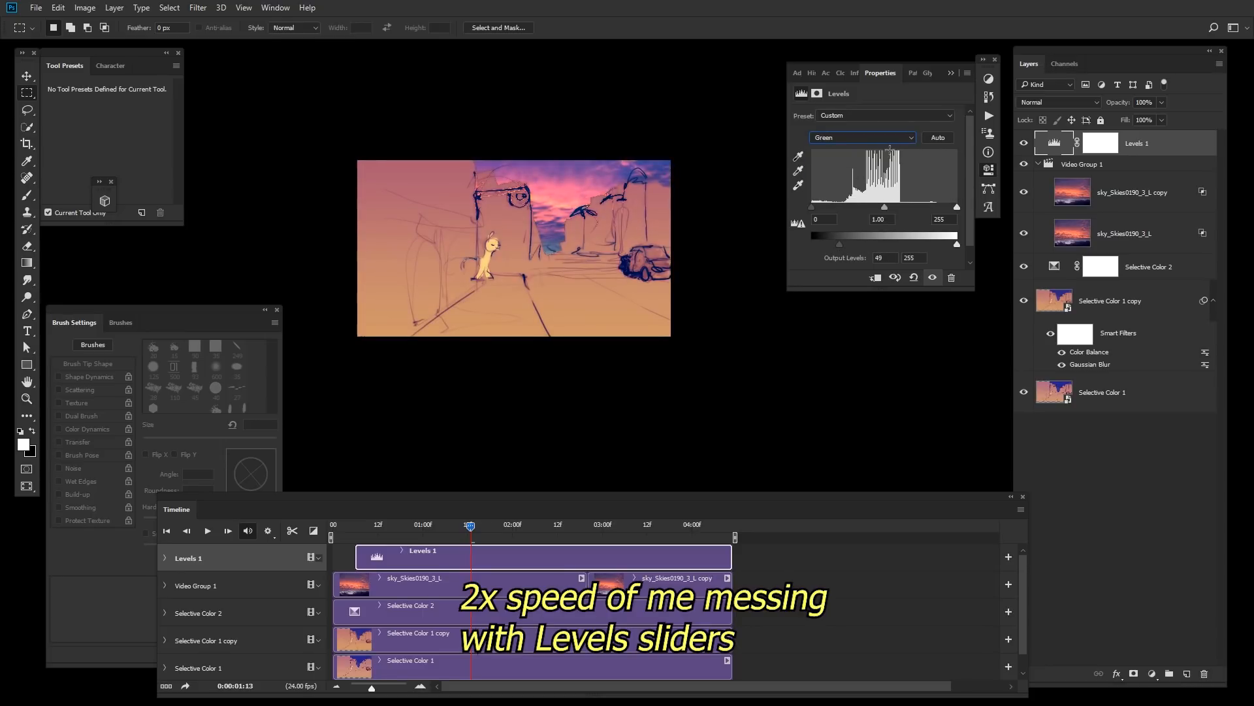
Step: Set the Levels Blue channel input white point to 217
click(863, 137)
click(908, 178)
drag(947, 207, 936, 207)
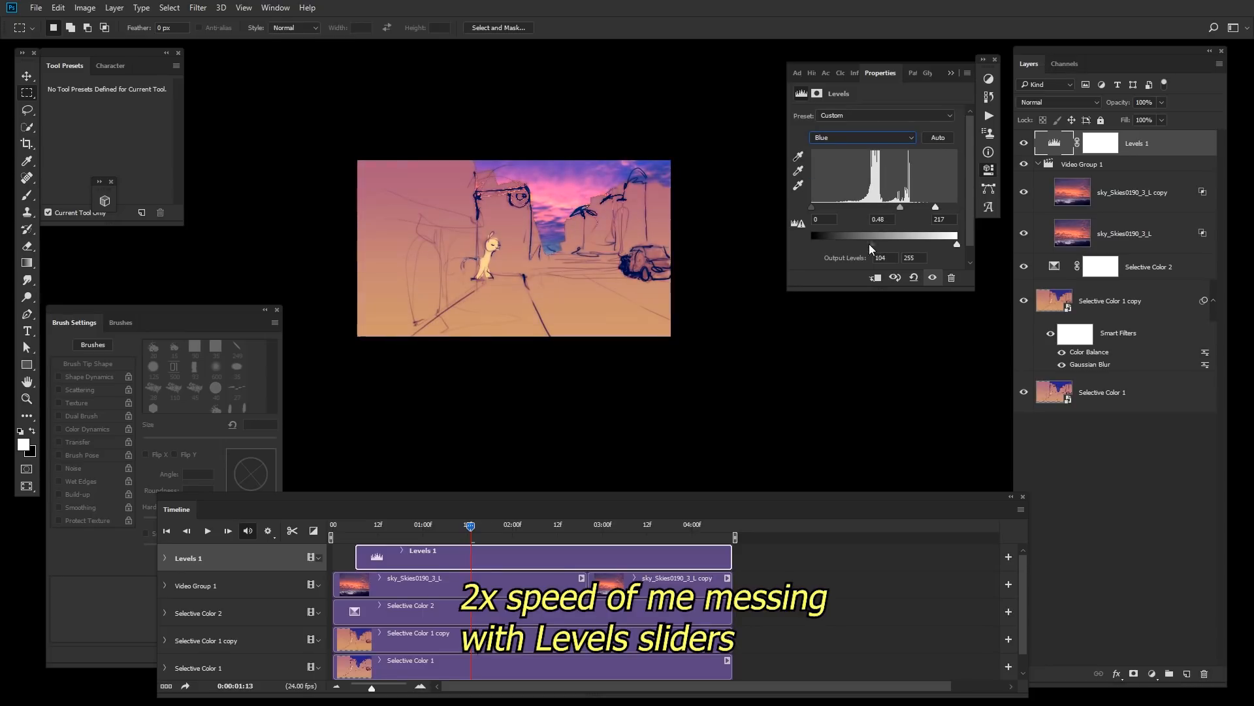
Step: Set the Levels RGB midtone to 0.68 and recheck the Blue channel
click(863, 137)
click(875, 145)
drag(824, 207, 909, 206)
click(900, 137)
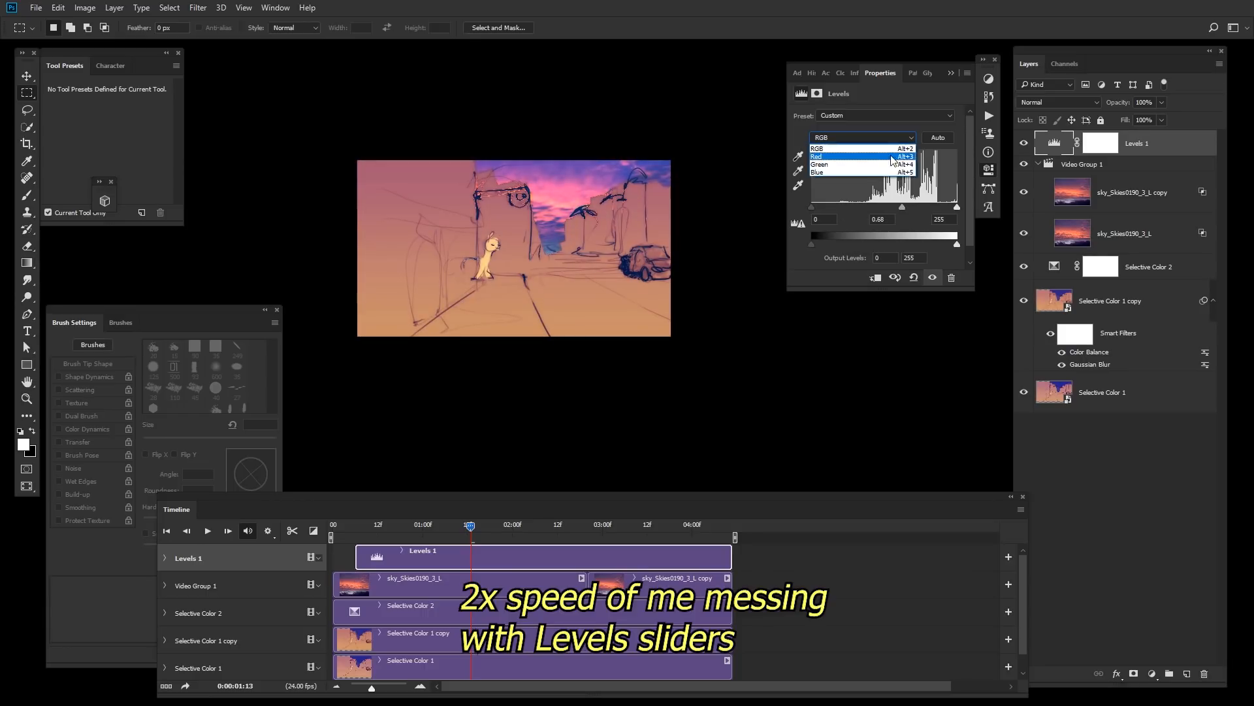
click(895, 177)
click(889, 310)
click(613, 524)
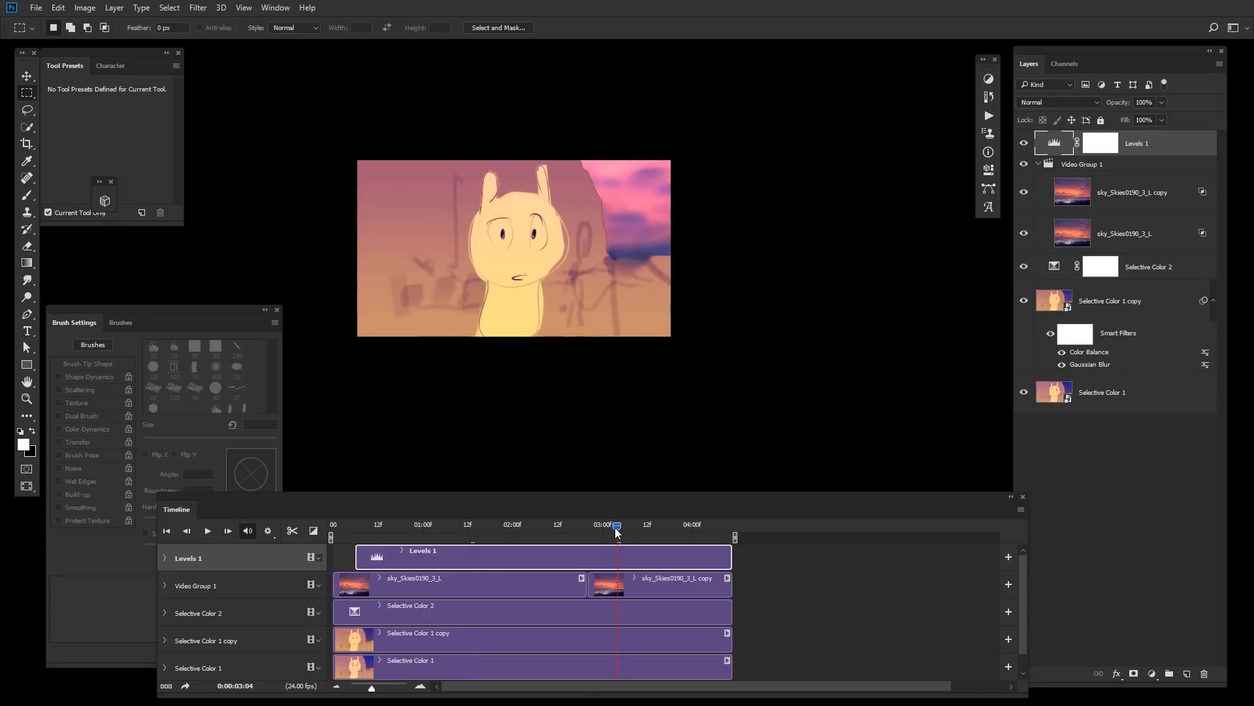
Step: Extend the Levels clip to the timeline start and convert all layers into a single smart object
drag(354, 557, 333, 557)
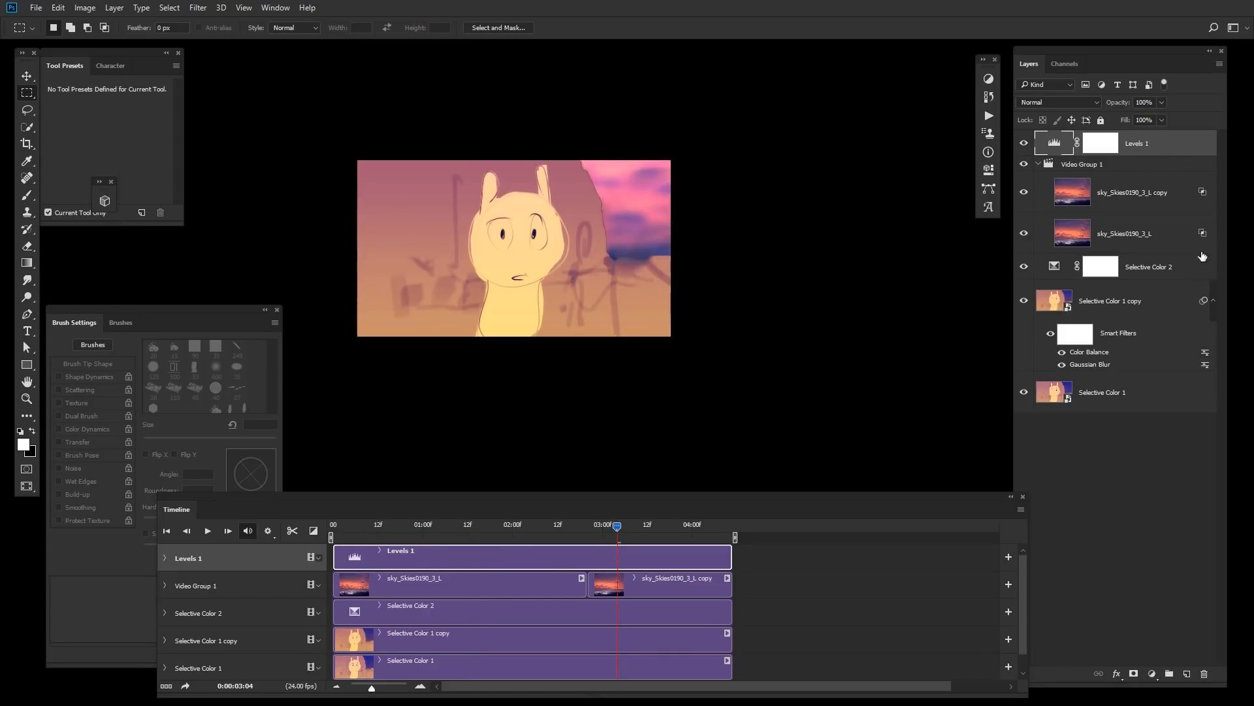
shift+click(1148, 396)
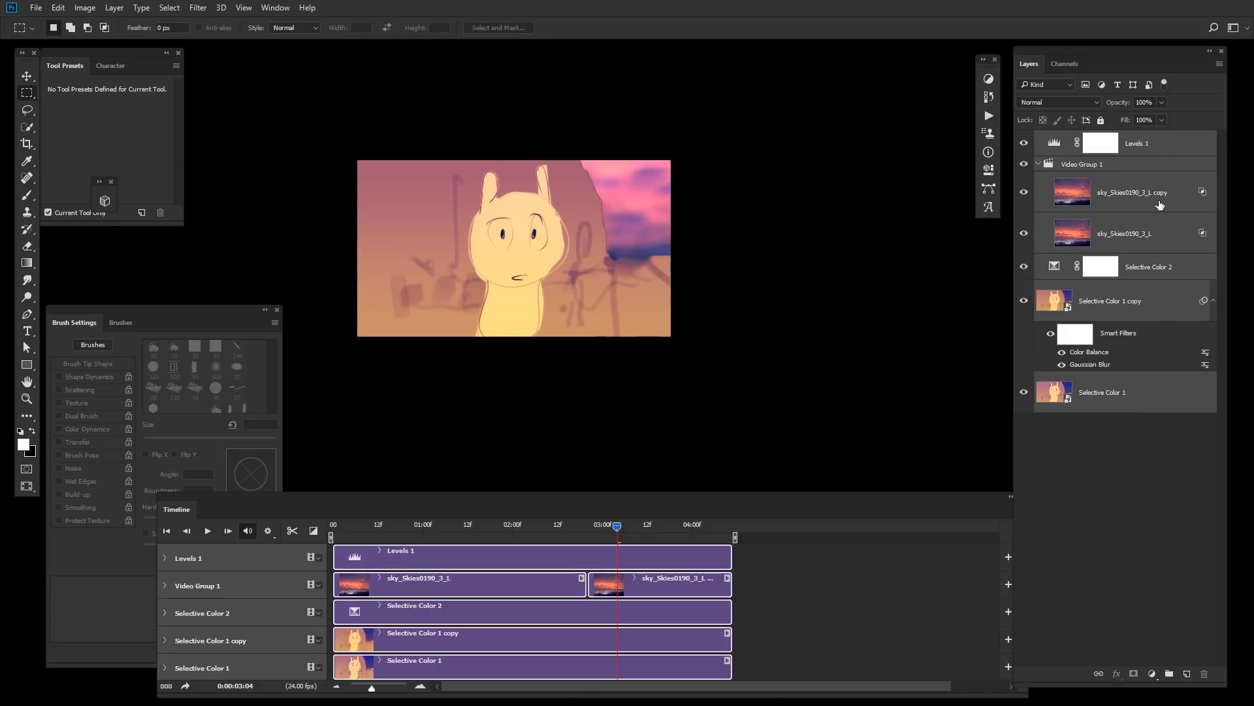
right_click(1159, 205)
click(1114, 262)
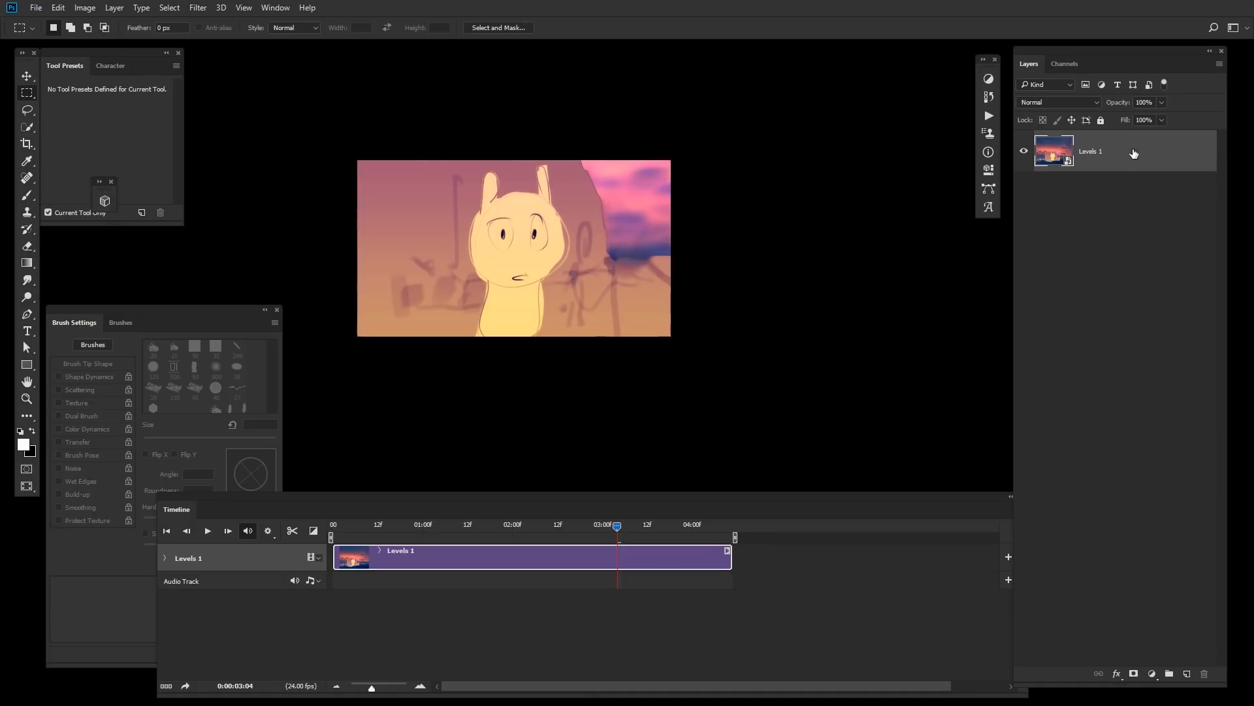
Step: Duplicate the merged smart object layer and open its blending options
drag(1150, 160, 1145, 198)
click(1152, 160)
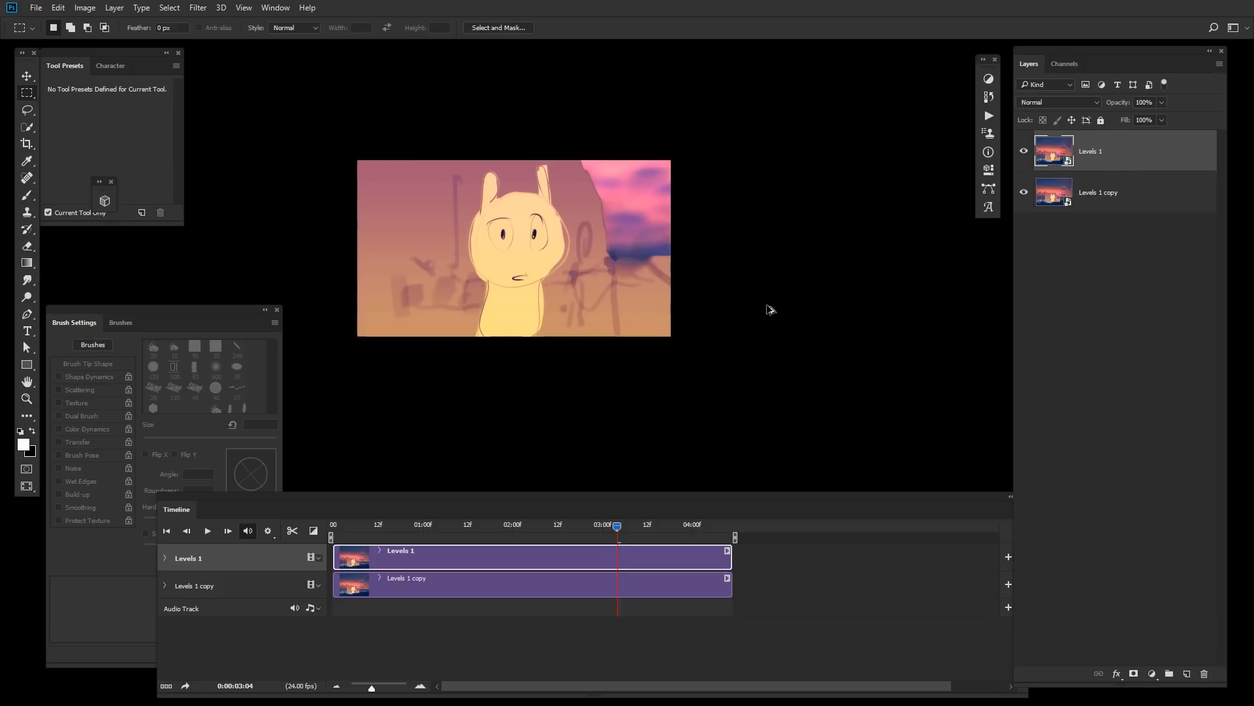
key(alt+F9)
key(alt+F9)
double_click(1153, 163)
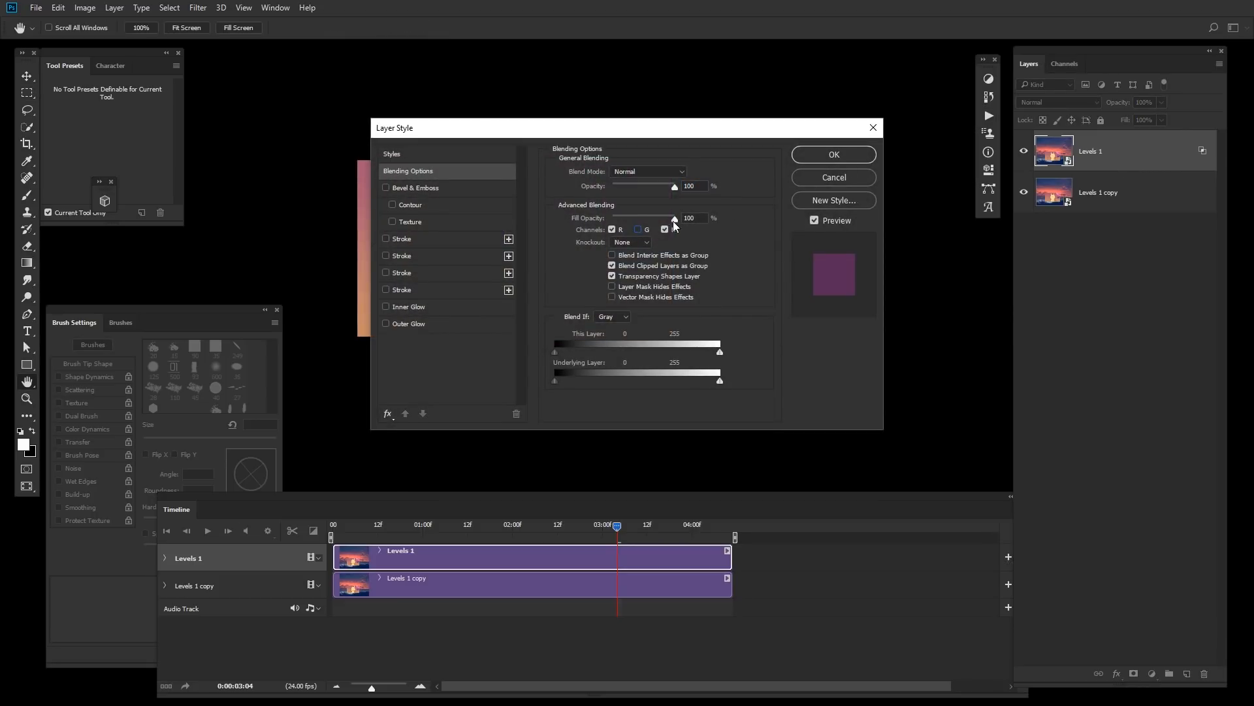
click(831, 158)
scroll(583, 224, up, 3)
drag(580, 251, 681, 214)
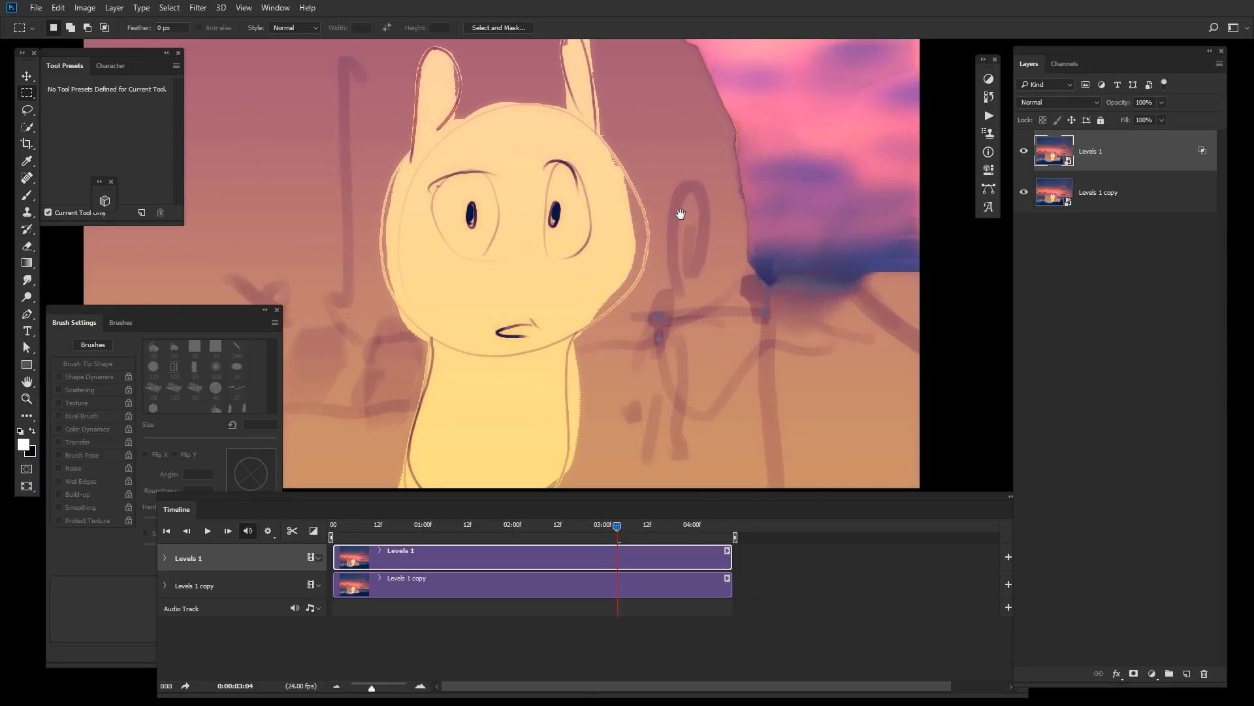
scroll(698, 212, up, 4)
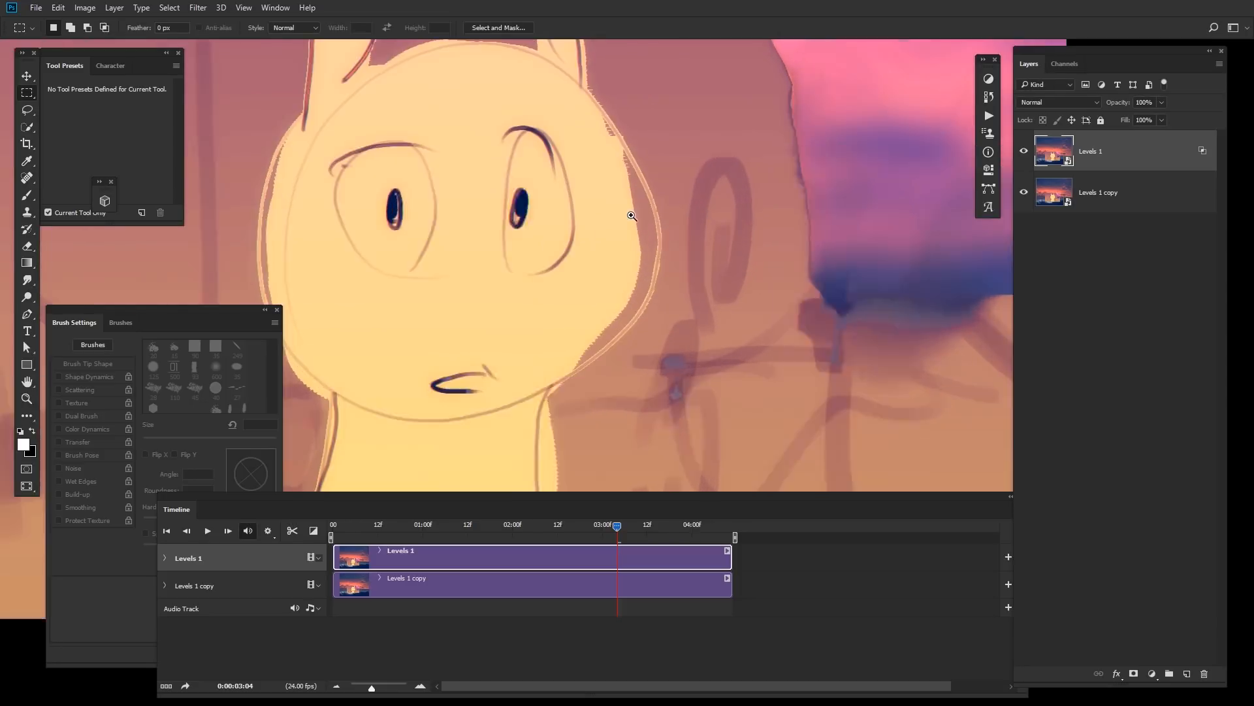
Step: Apply a Gaussian Blur with a radius of 1.8 pixels to the top Levels 1 smart object
scroll(693, 228, down, 3)
key(alt+F9)
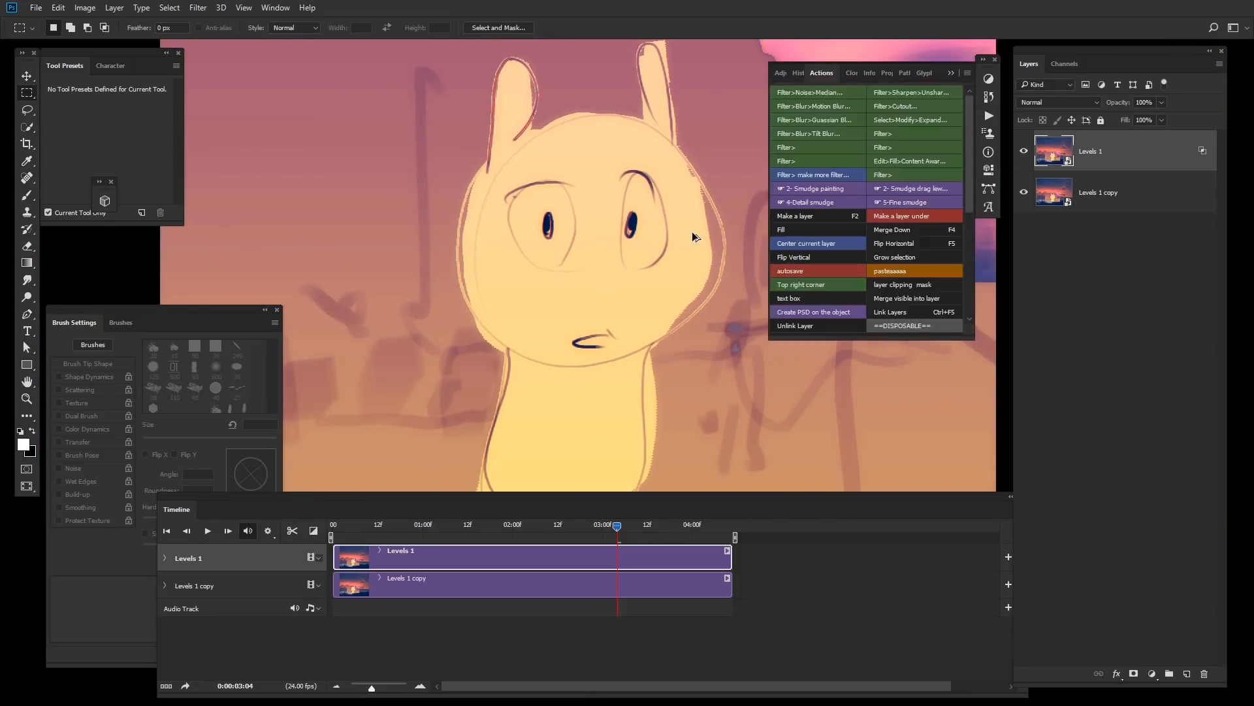
click(846, 116)
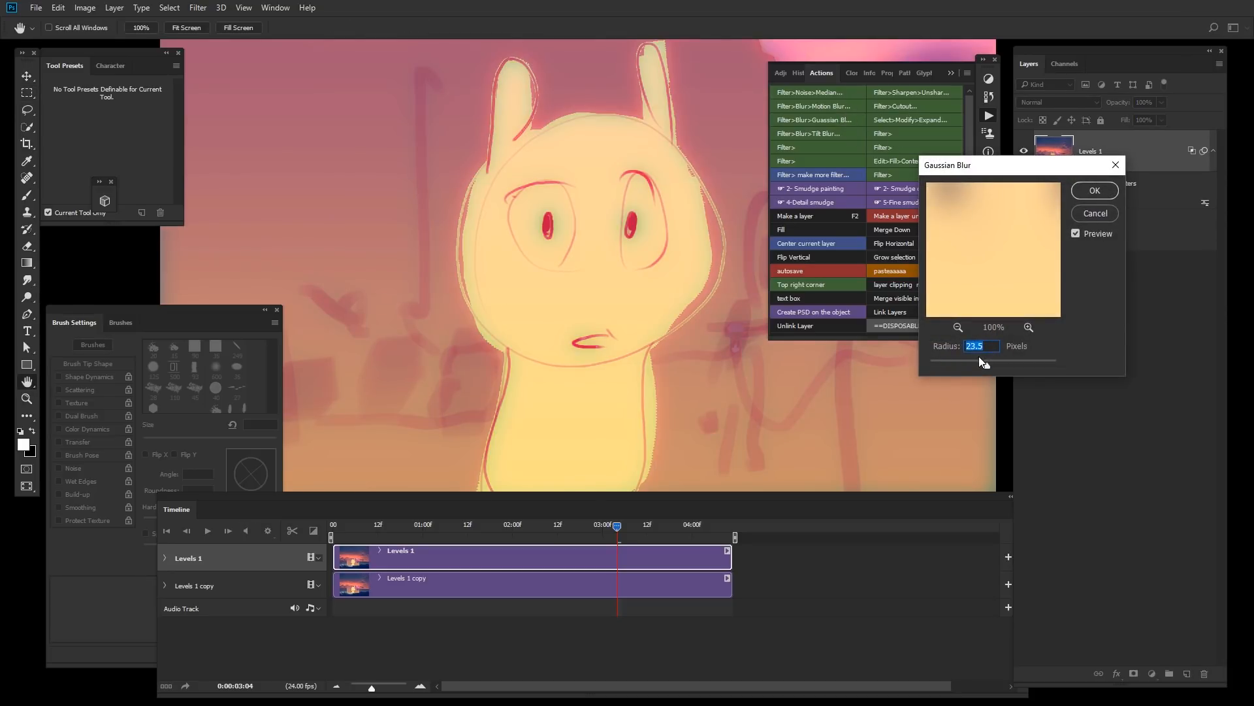
drag(964, 364, 942, 364)
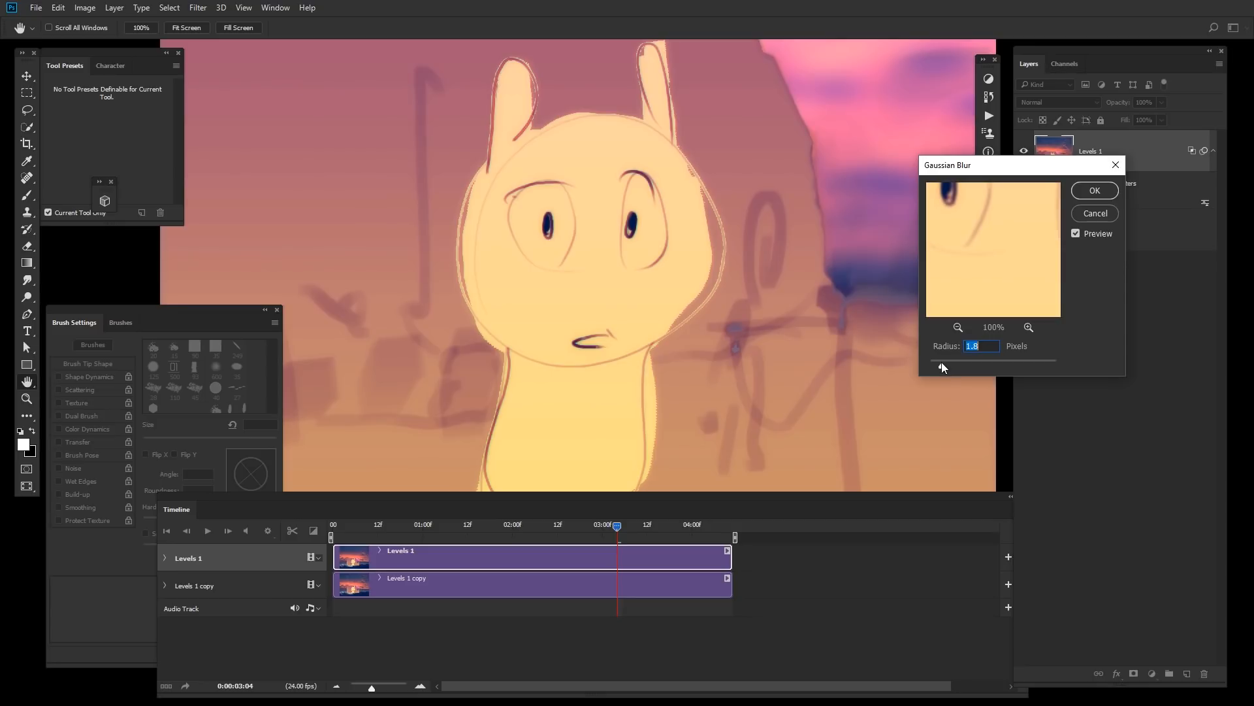
click(1094, 191)
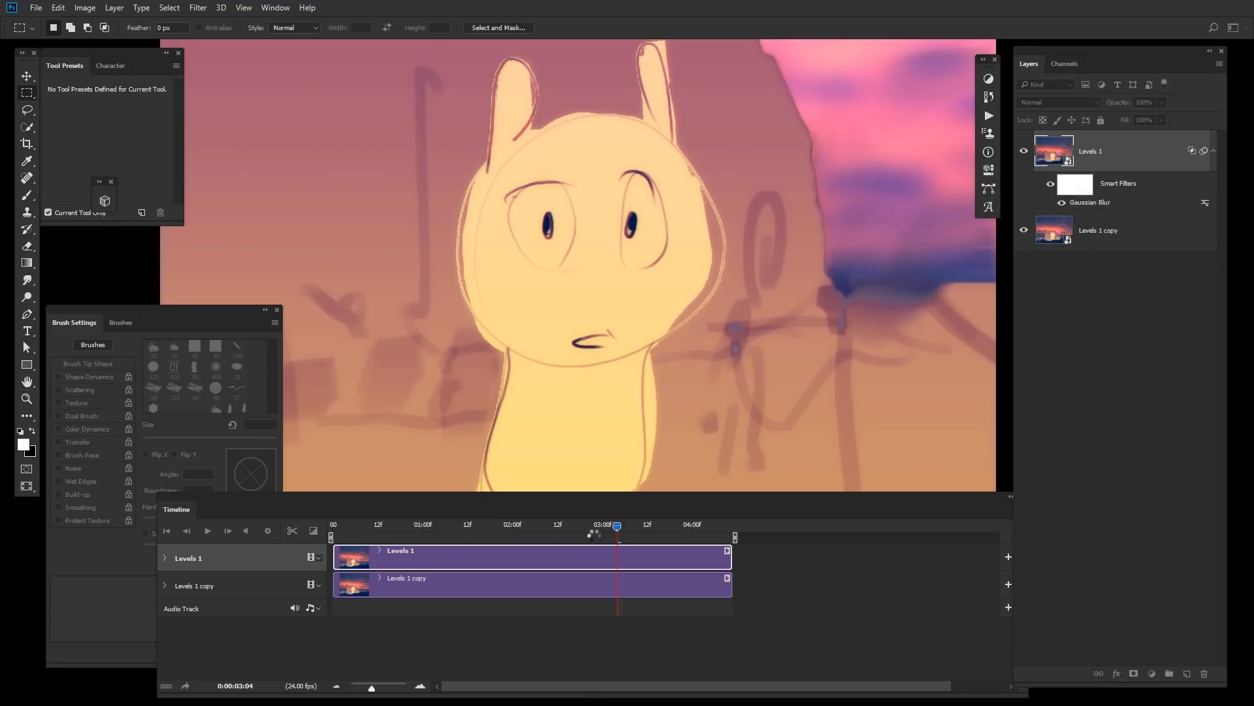
Step: Inspect the blurred frame at 02:11 by zooming and panning around the street scene
click(579, 527)
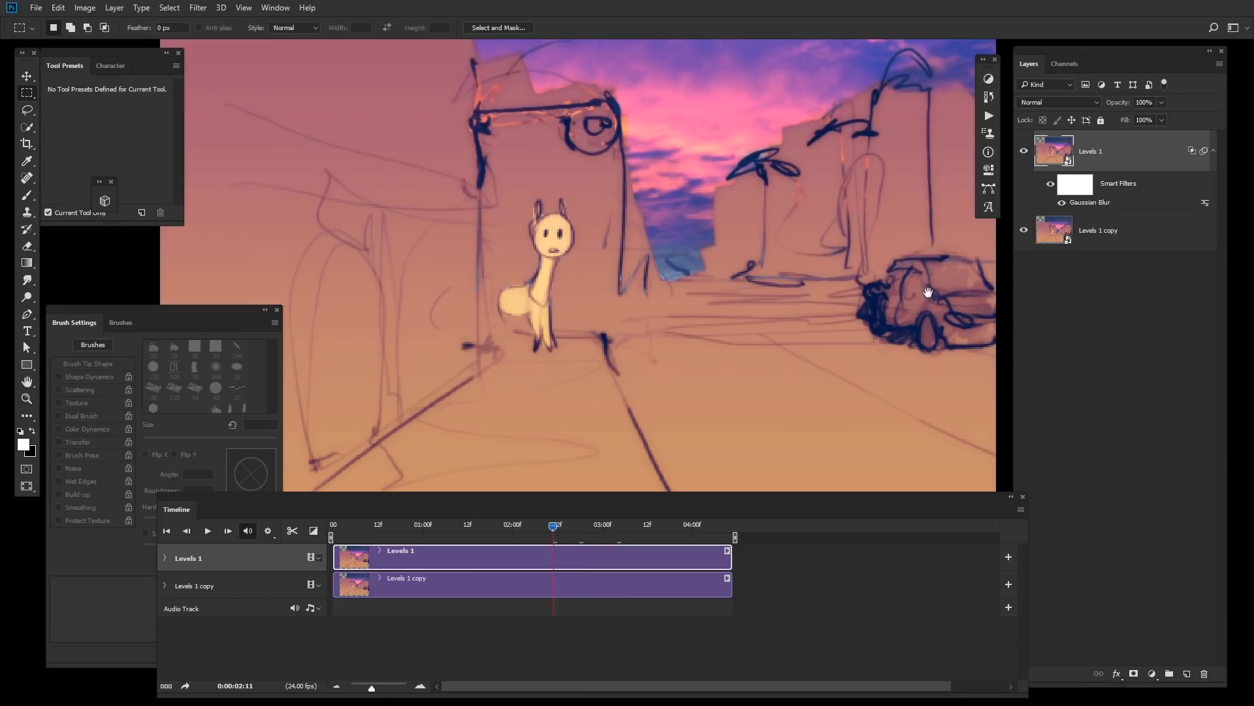
drag(679, 199, 825, 337)
scroll(773, 294, up, 2)
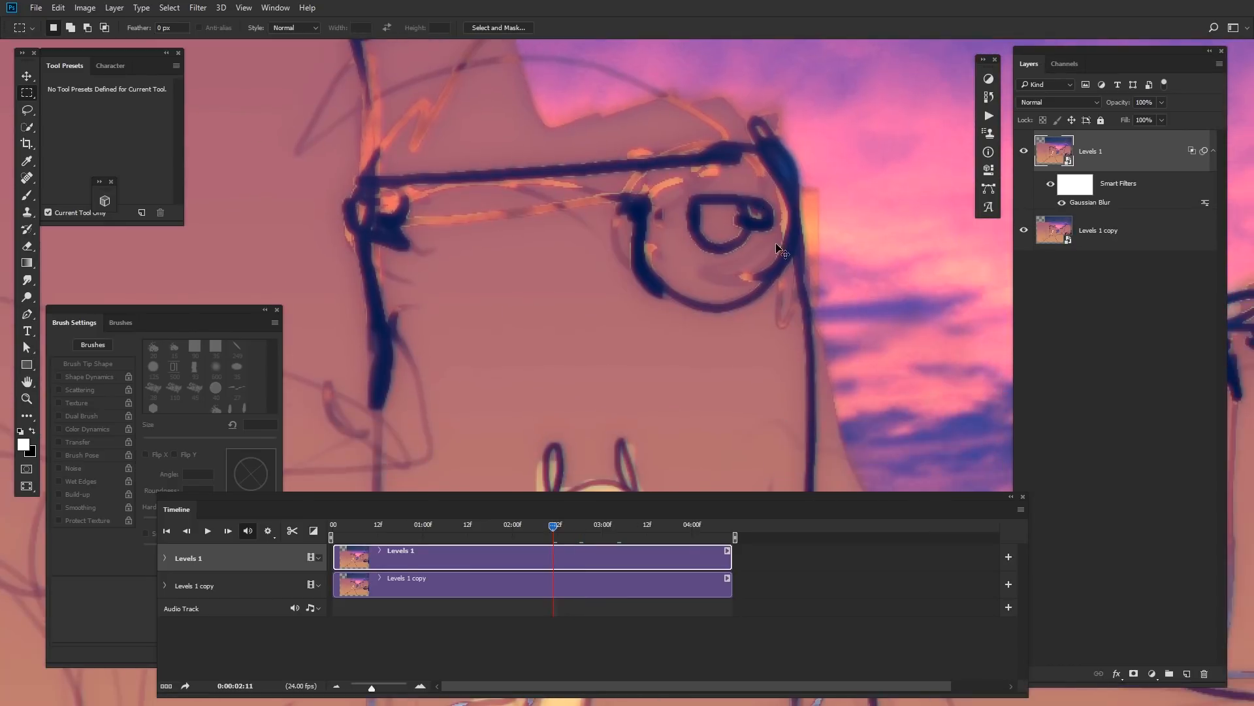
mouse_move(763, 240)
mouse_down()
mouse_move(802, 245)
mouse_move(775, 243)
mouse_up()
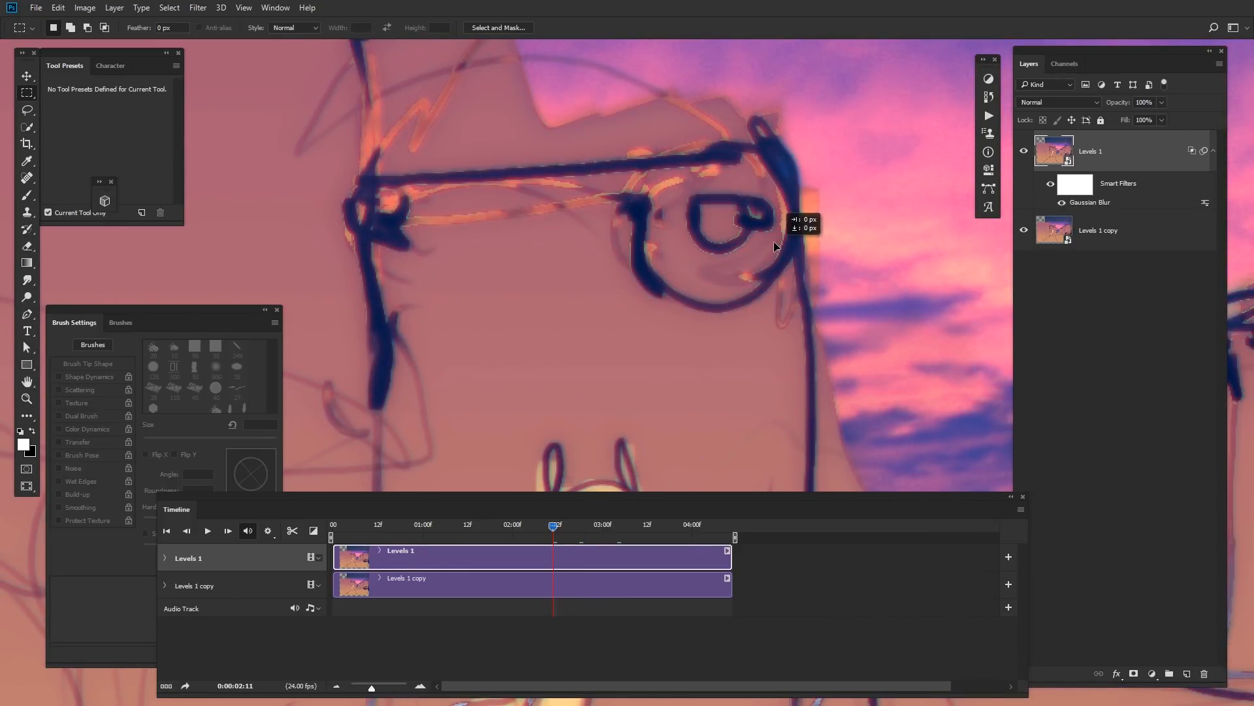
scroll(775, 243, down, 3)
scroll(846, 313, down, 5)
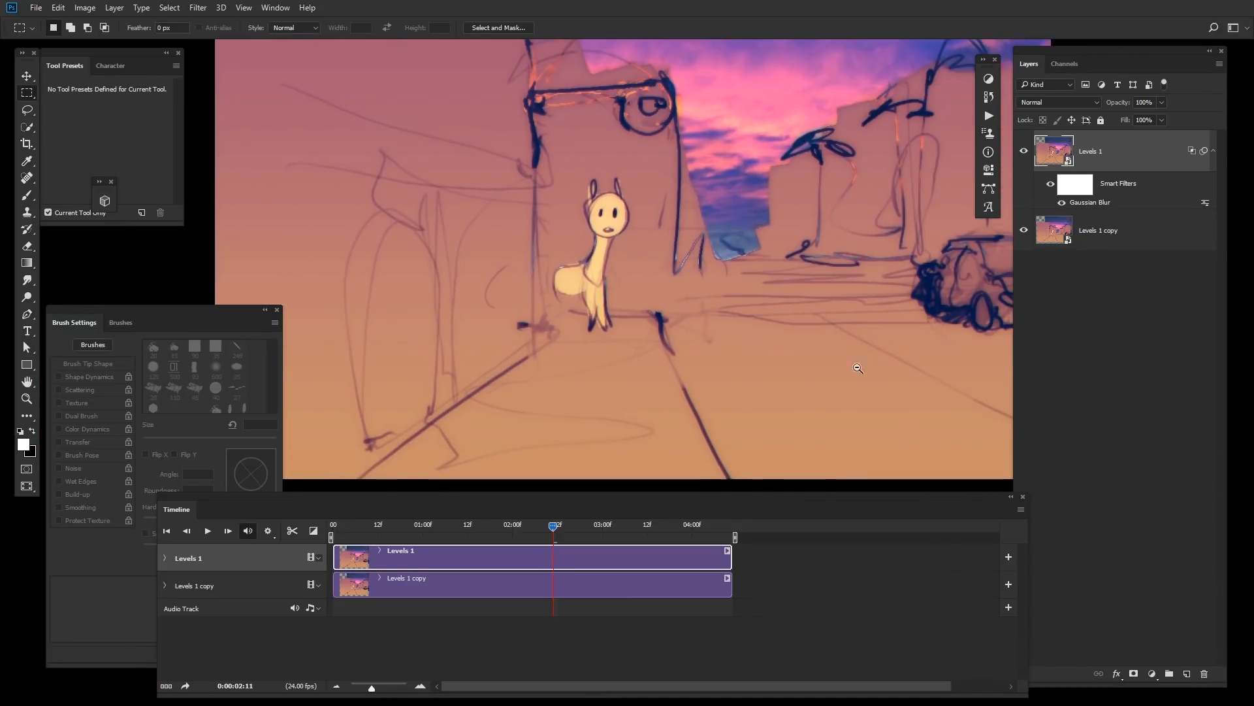
scroll(863, 293, up, 3)
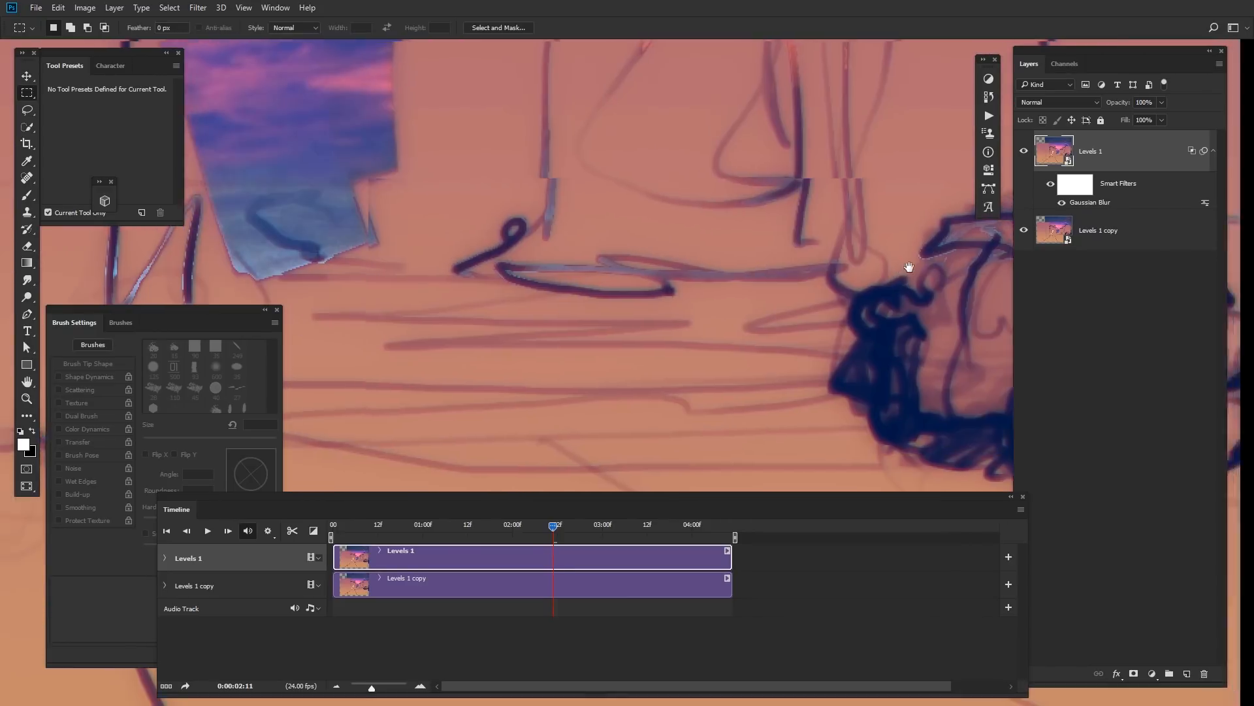
scroll(910, 271, down, 3)
drag(956, 286, 914, 262)
Step: Add a Selective Color adjustment layer on top and choose the Blacks color range
click(1152, 673)
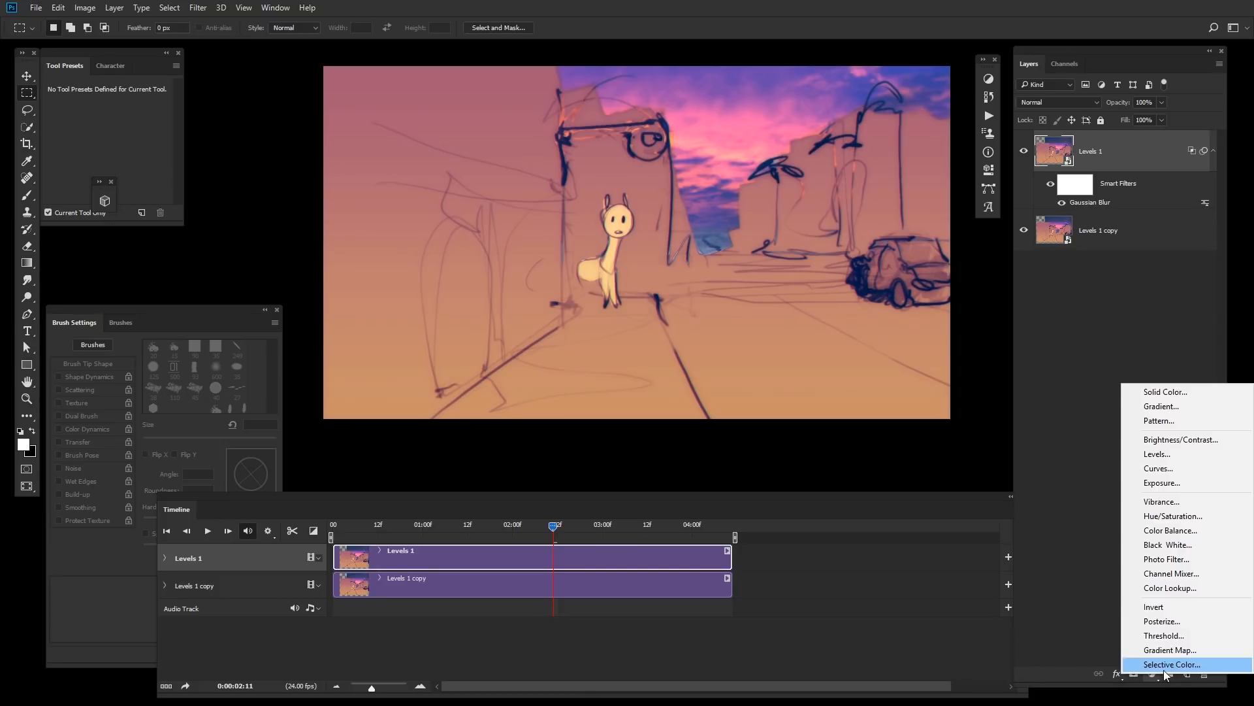
click(1176, 666)
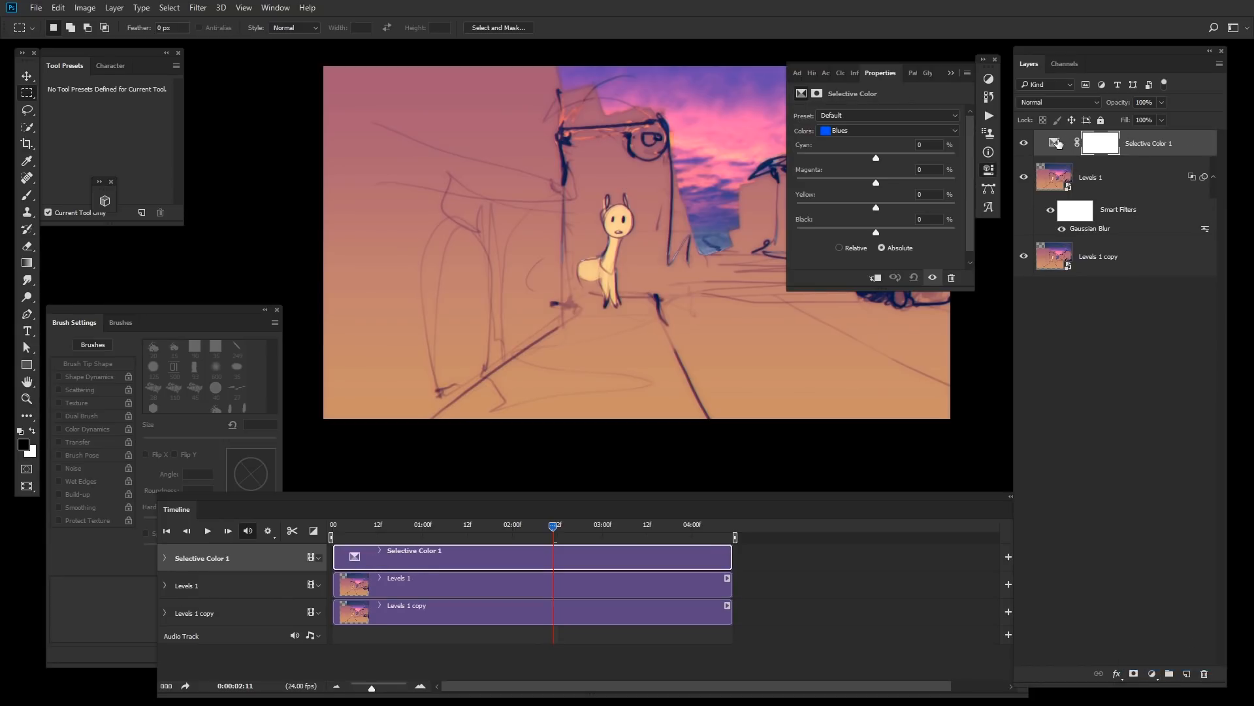
click(1057, 145)
click(906, 130)
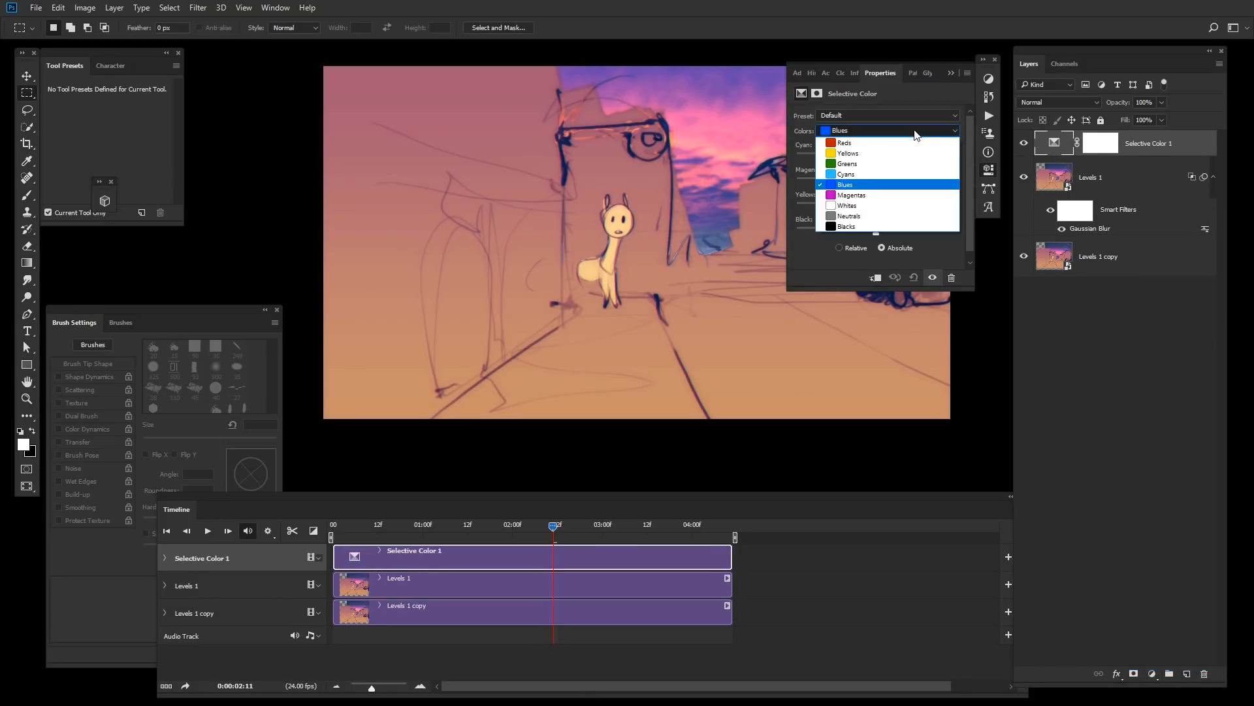
click(902, 229)
Step: Set the Blacks to Cyan -73, Magenta +17, Yellow +47 and Black -8
mouse_move(876, 232)
mouse_down()
mouse_move(929, 233)
mouse_move(854, 232)
mouse_move(870, 208)
mouse_up()
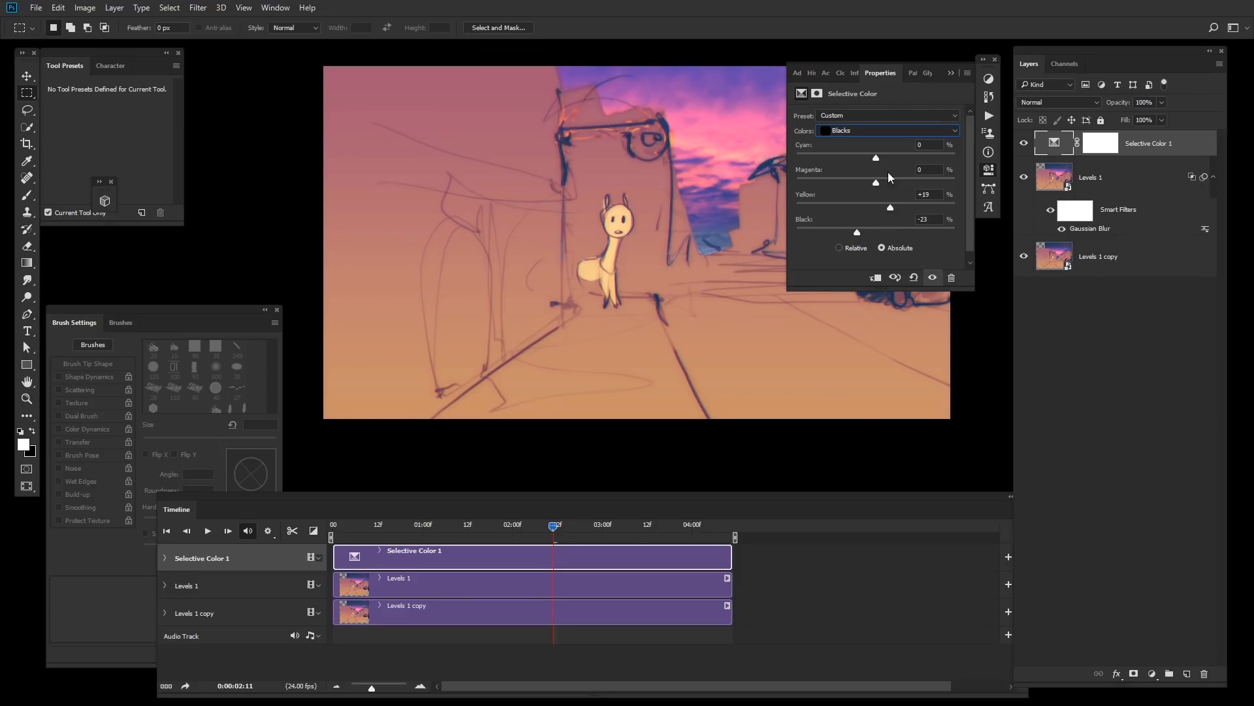
drag(876, 157, 839, 170)
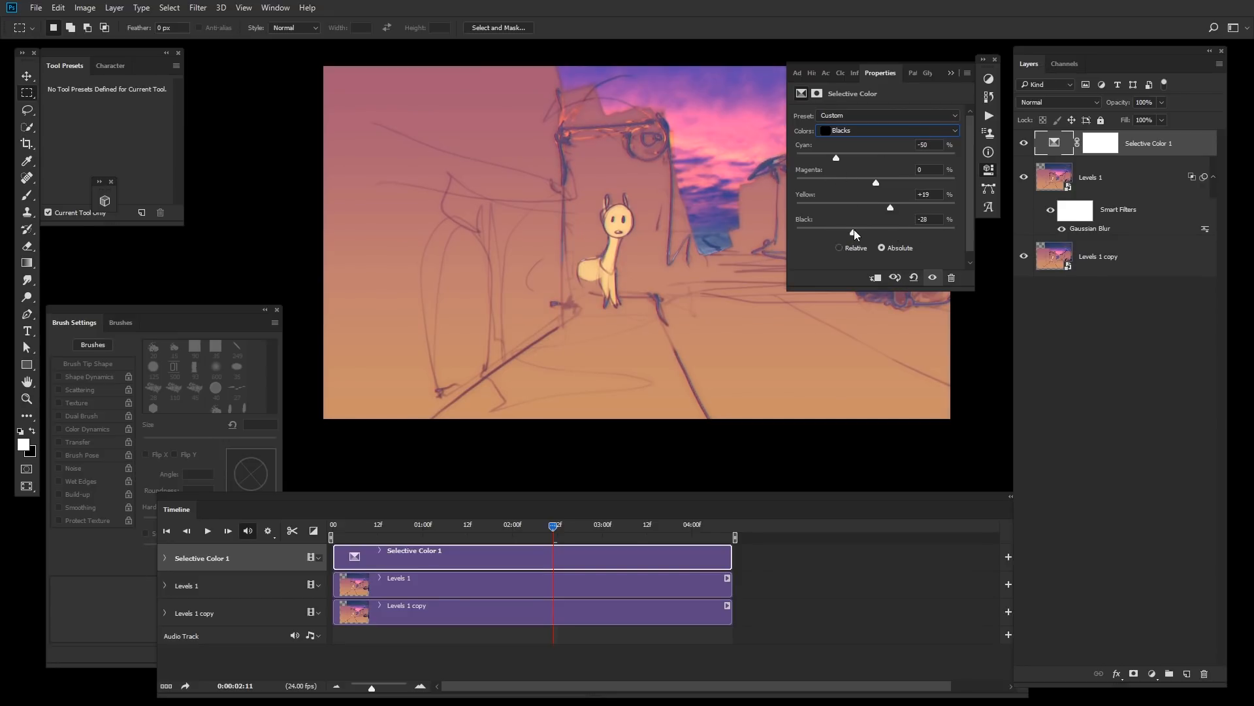
drag(854, 231, 870, 233)
drag(836, 158, 888, 178)
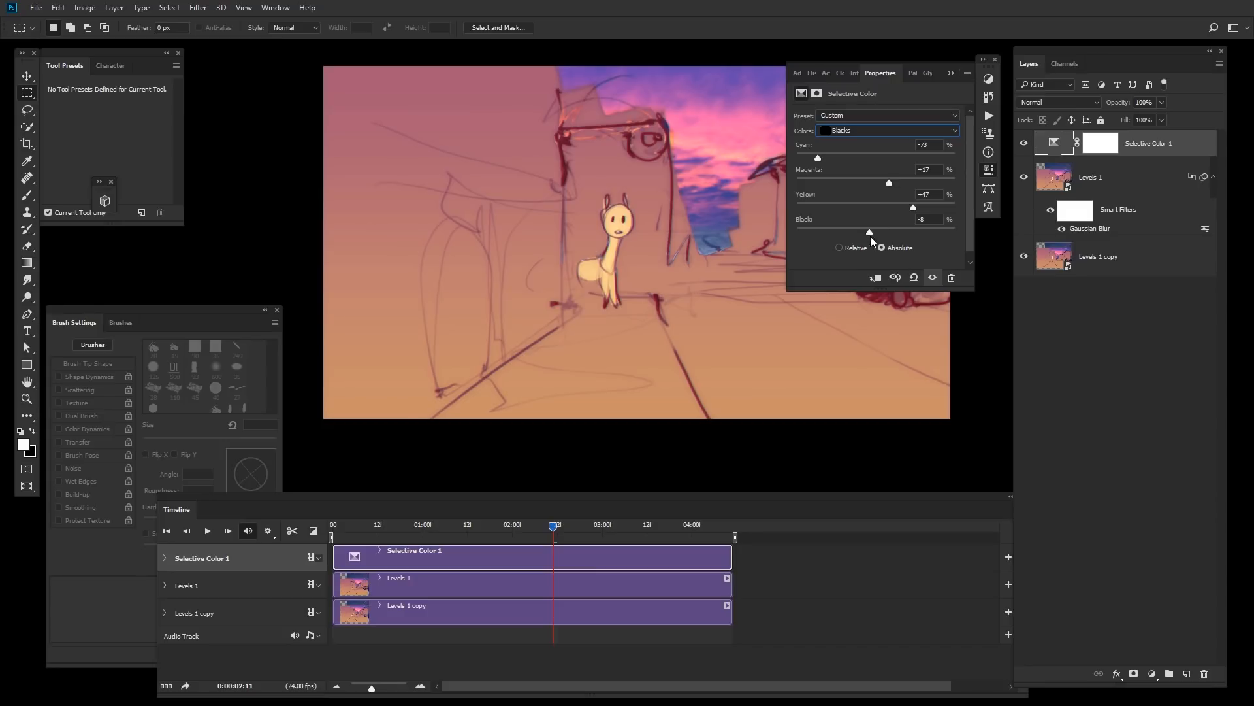
click(1083, 408)
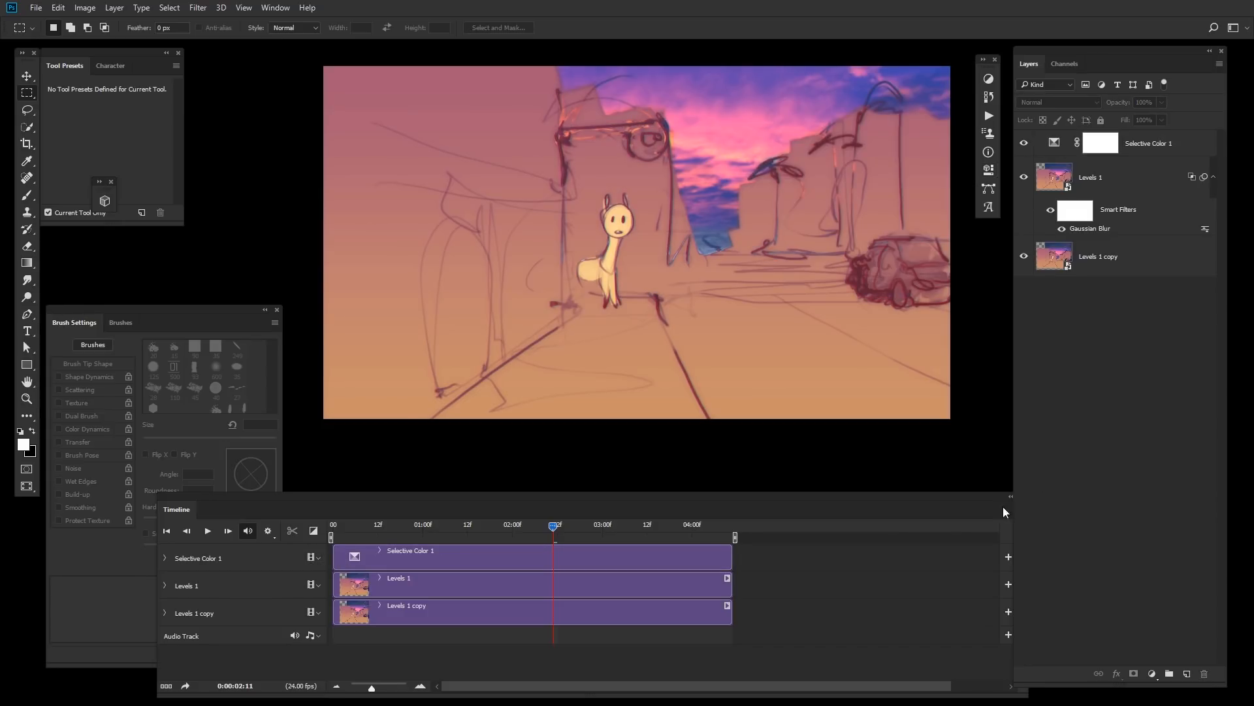
Step: Play the animation to preview the color-graded result
key(space)
key(space)
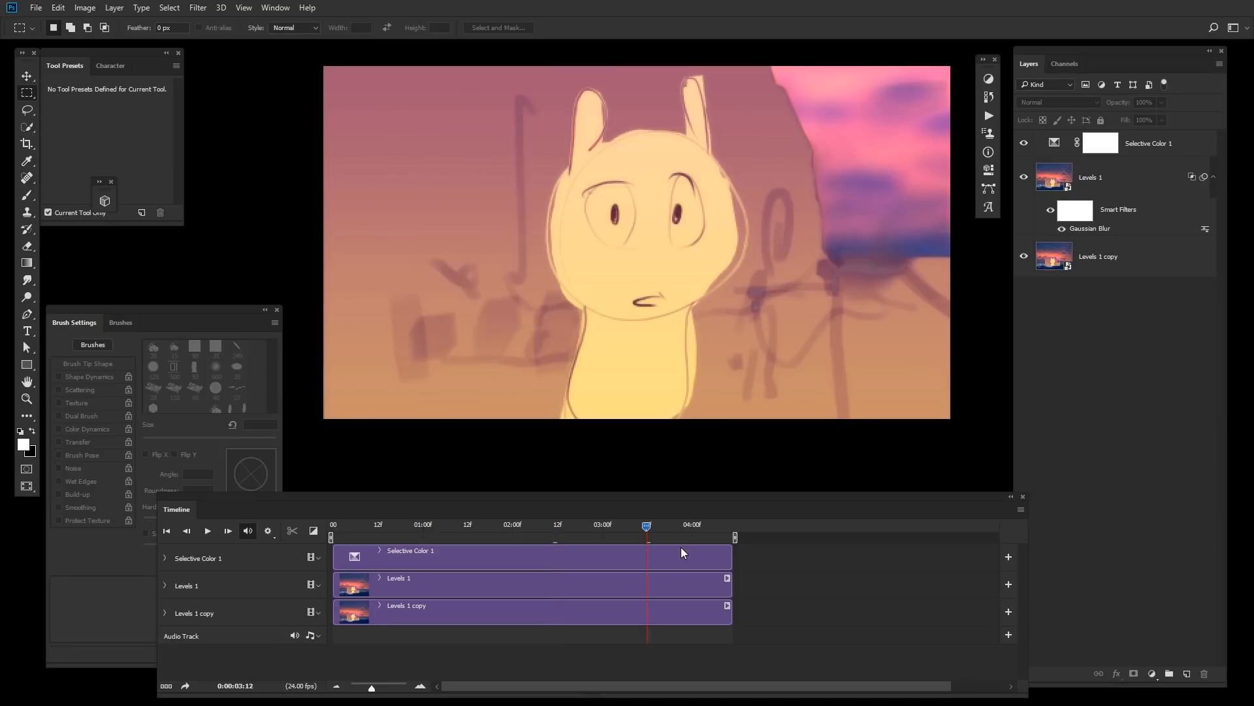
drag(884, 369, 858, 378)
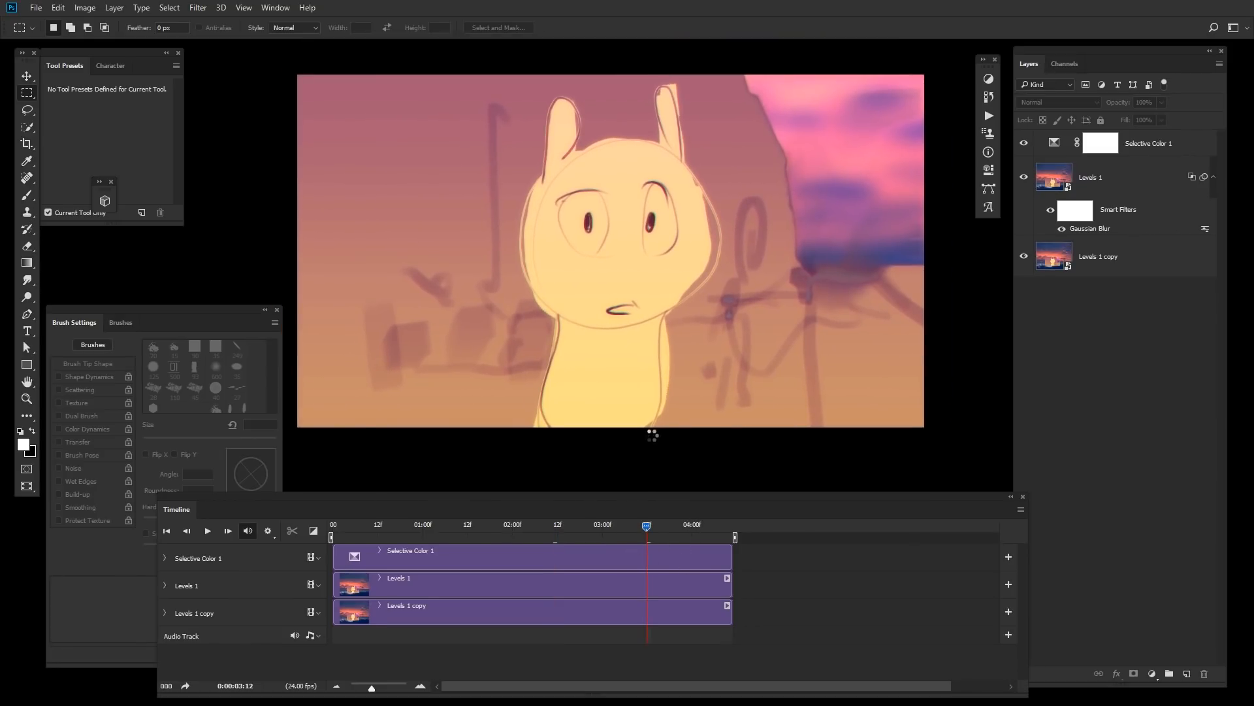